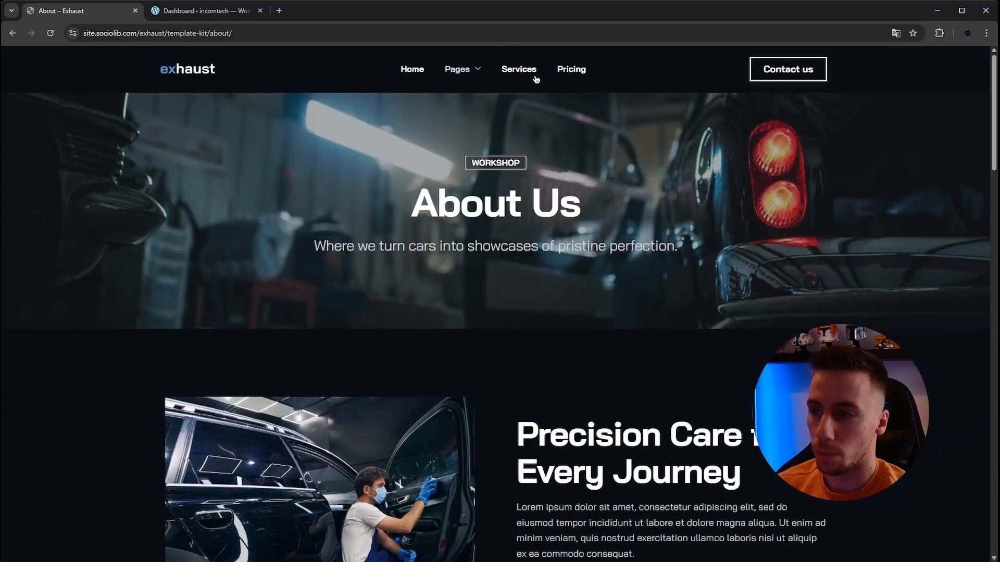
- Open the Exhaust template's Contact page and review its hero, contact form and map
mouse_move(458, 79)
left_click(460, 152)
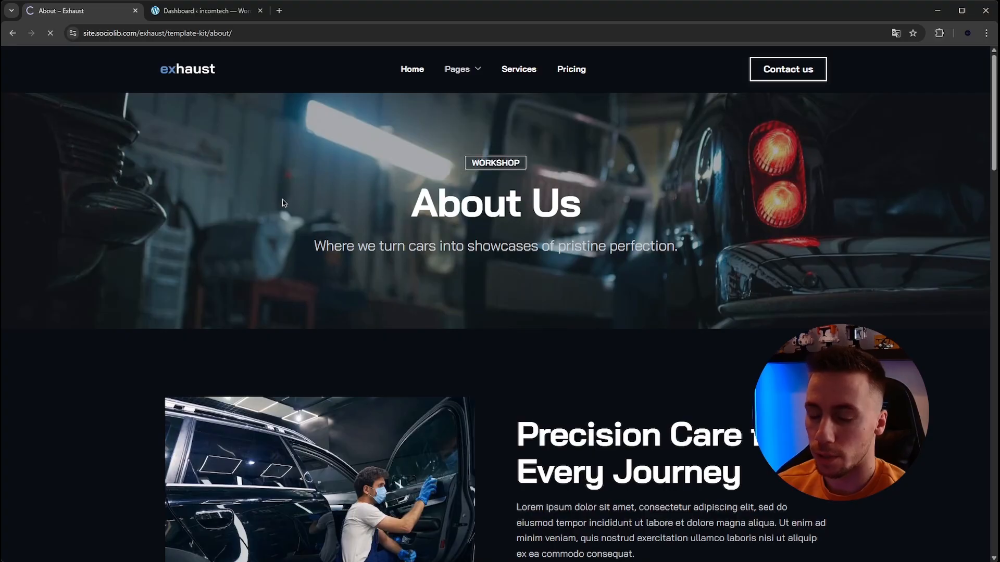
scroll(881, 246, "down", 5)
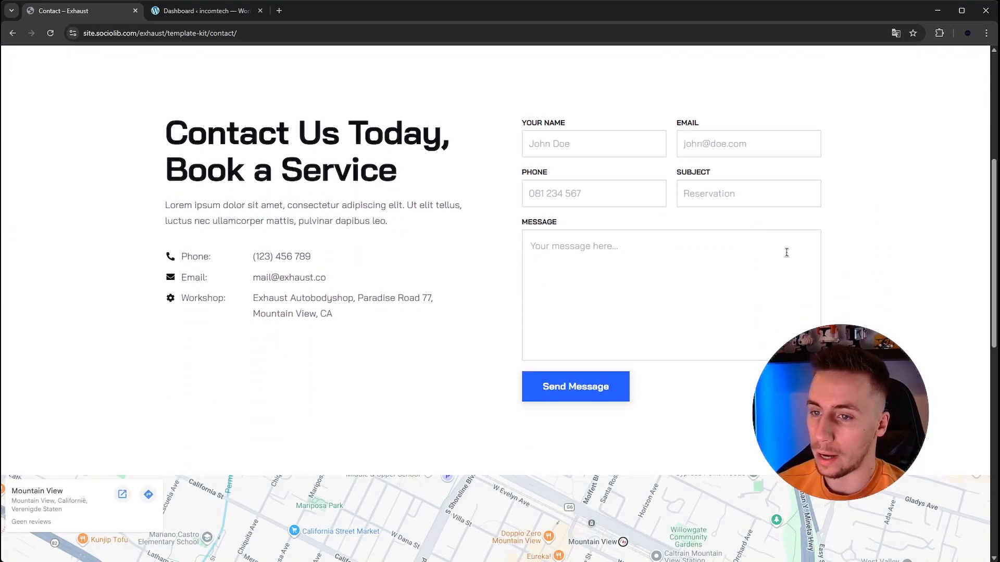
scroll(365, 297, "down", 5)
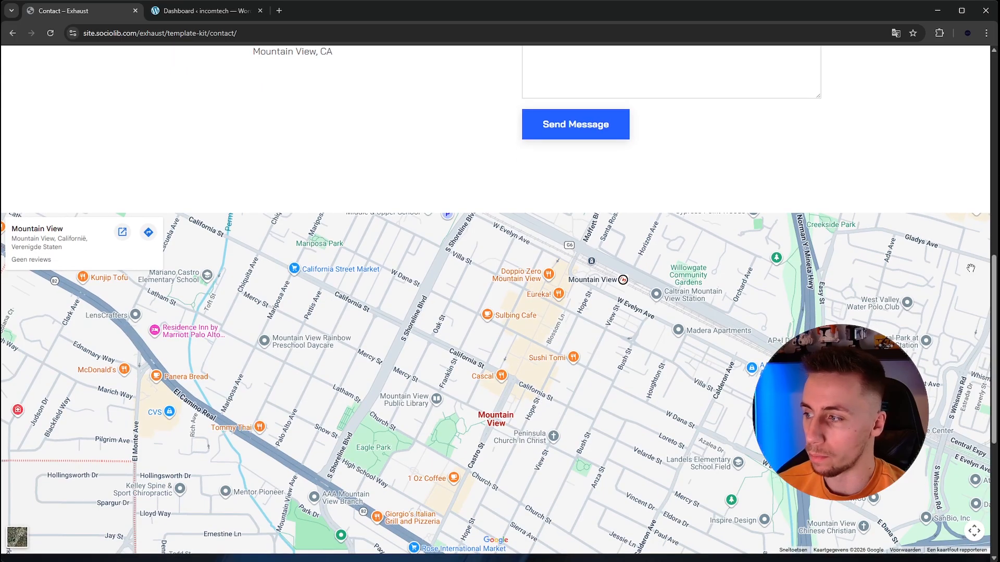
left_click_drag(995, 270, 905, 88)
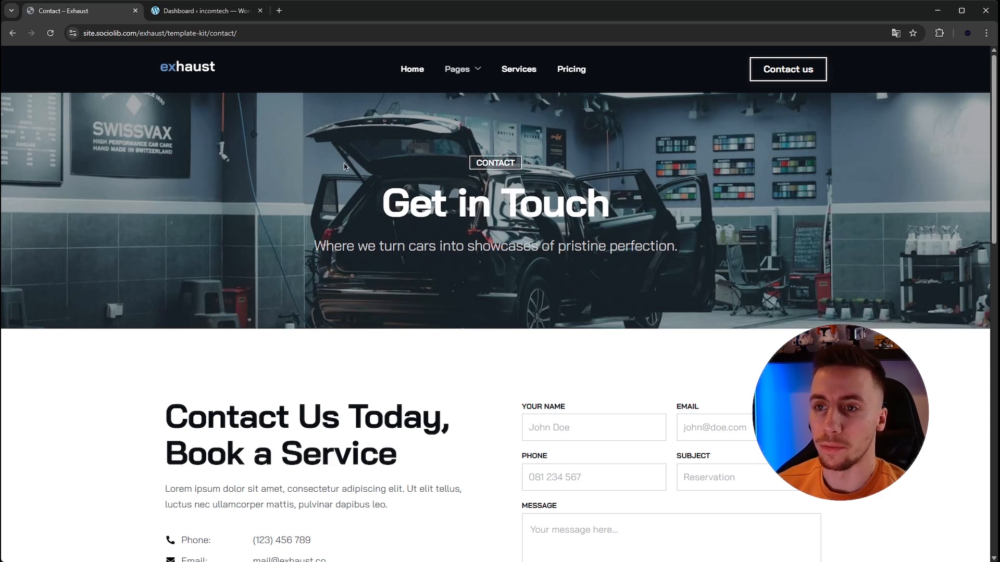
scroll(279, 208, "down", 1)
scroll(273, 201, "up", 1)
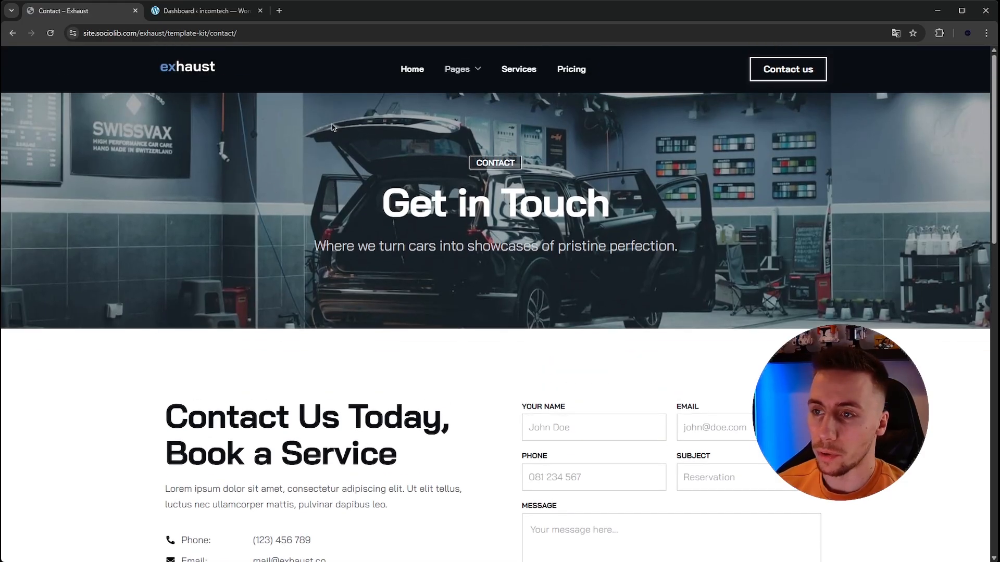
- Open the Exhaust template's About page and look through its layout
mouse_move(448, 112)
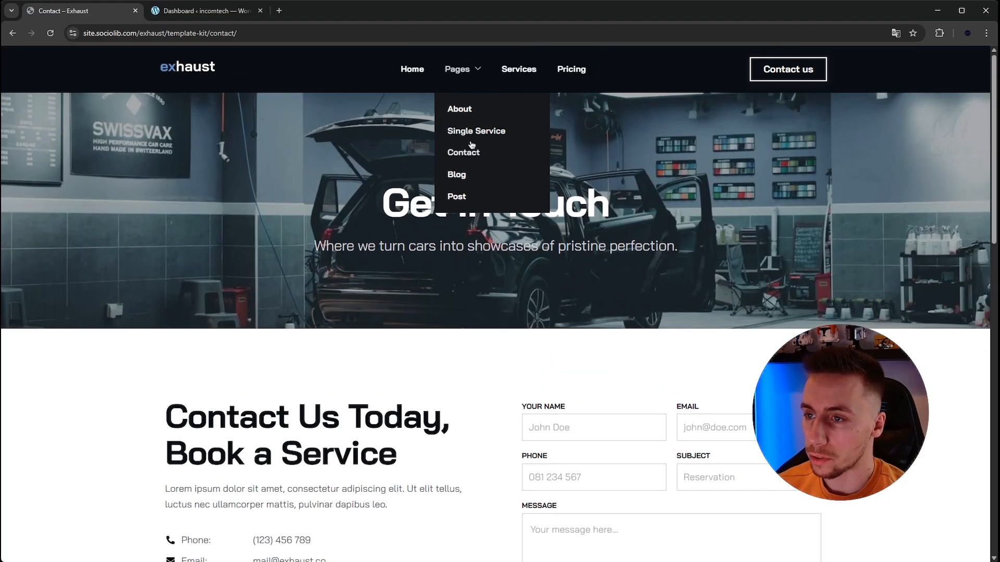
mouse_move(472, 73)
left_click(473, 125)
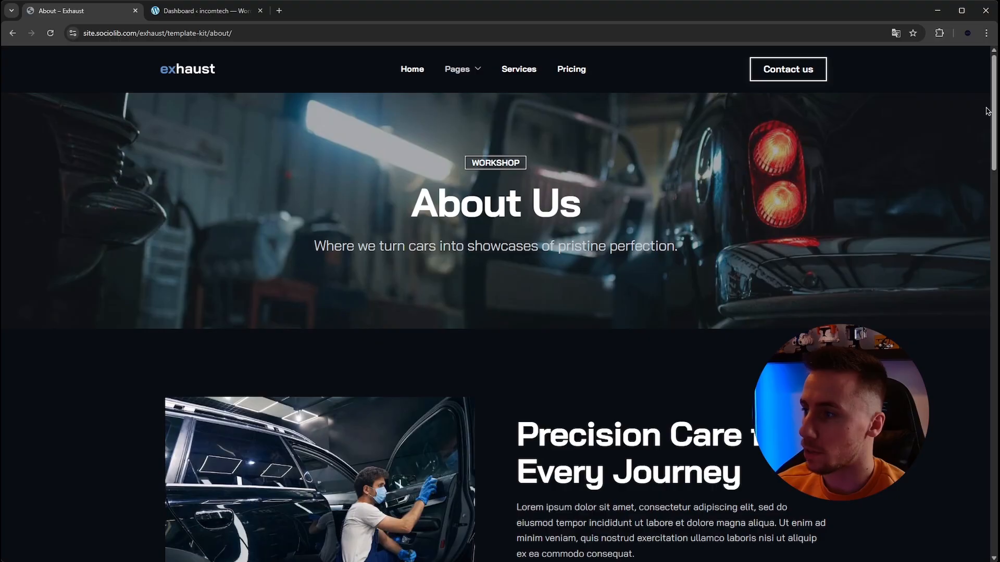
left_click_drag(995, 115, 938, 99)
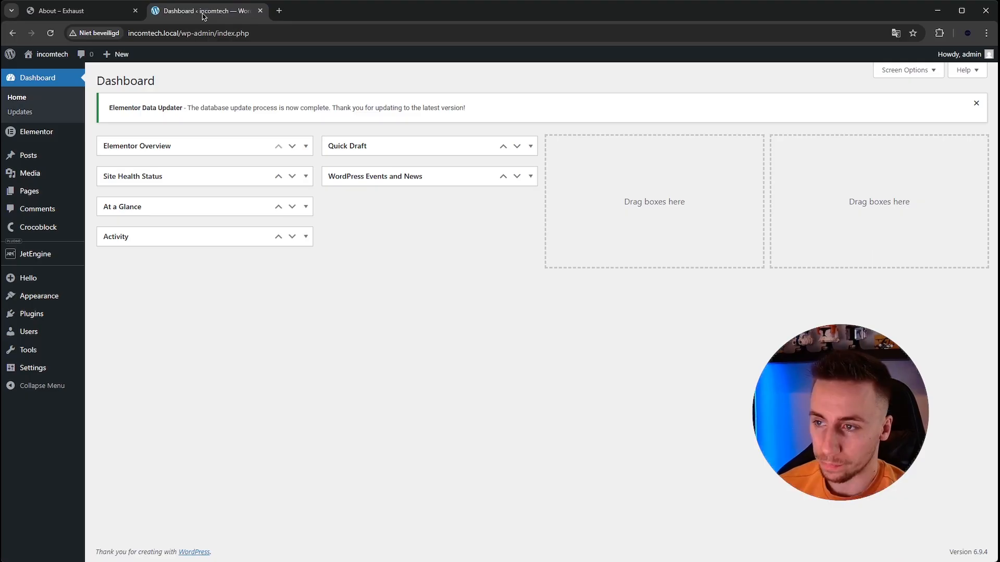
- Switch to the WordPress admin of the incomtech site and start a new page titled About
left_click(204, 12)
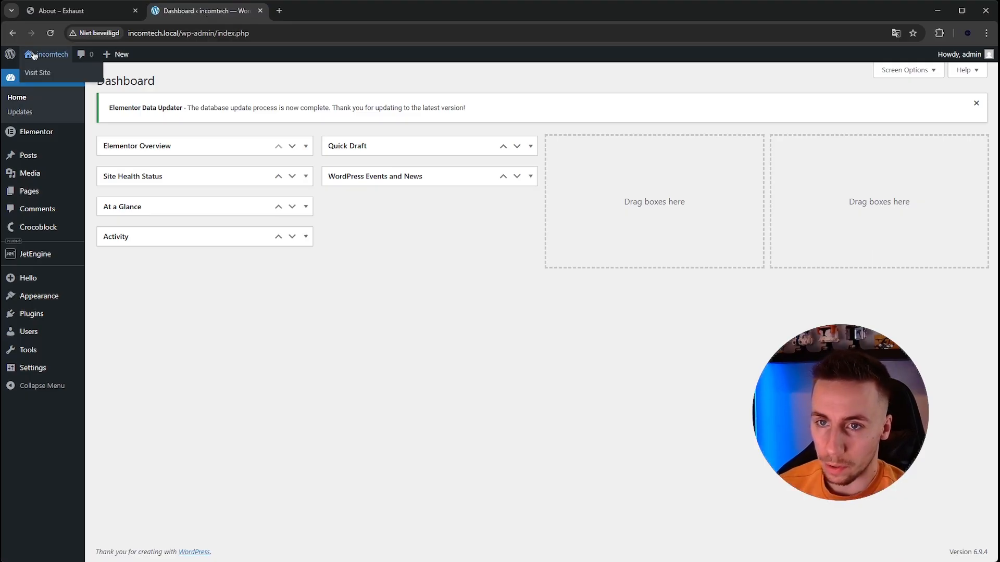
left_click(31, 191)
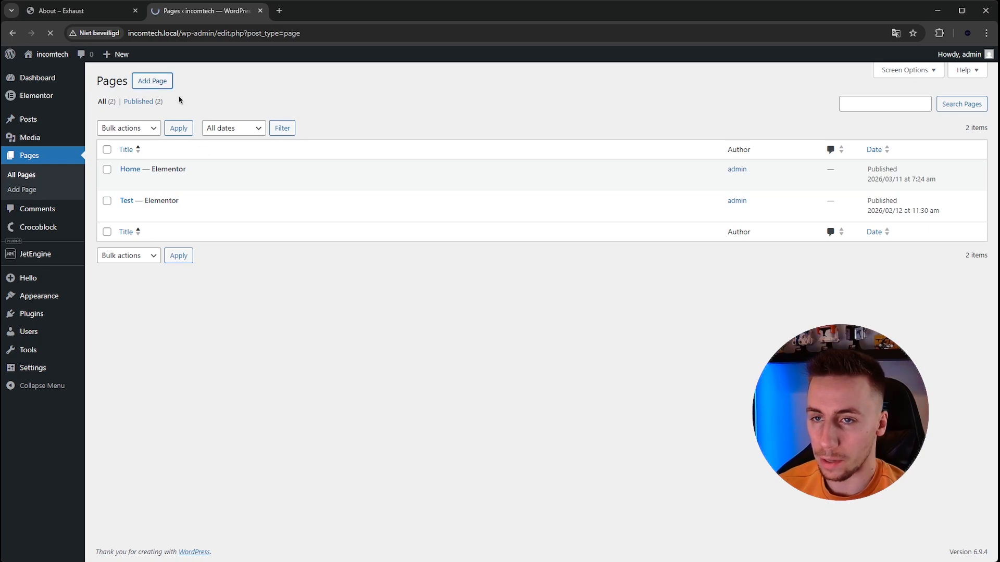
left_click(73, 10)
left_click(177, 12)
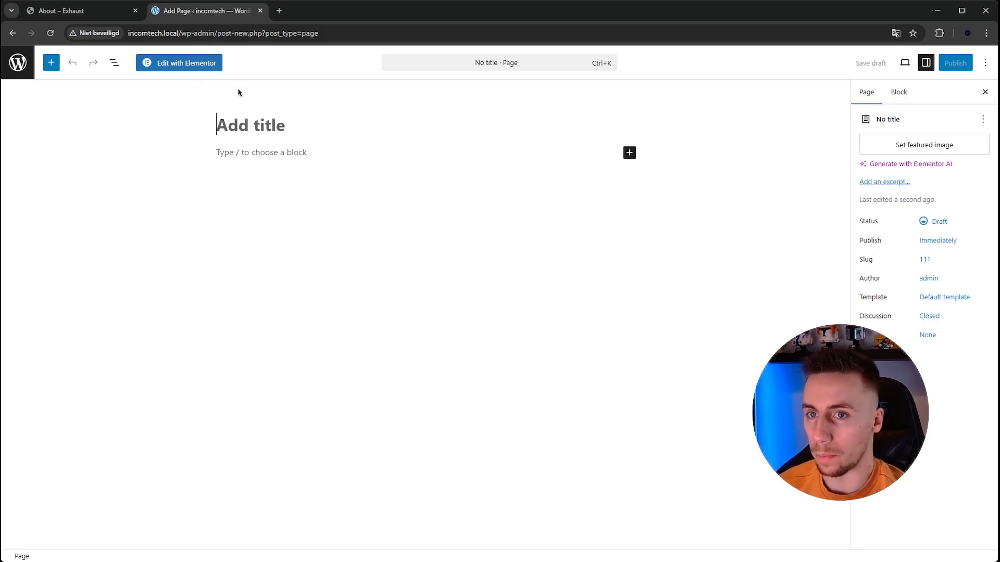
type("About")
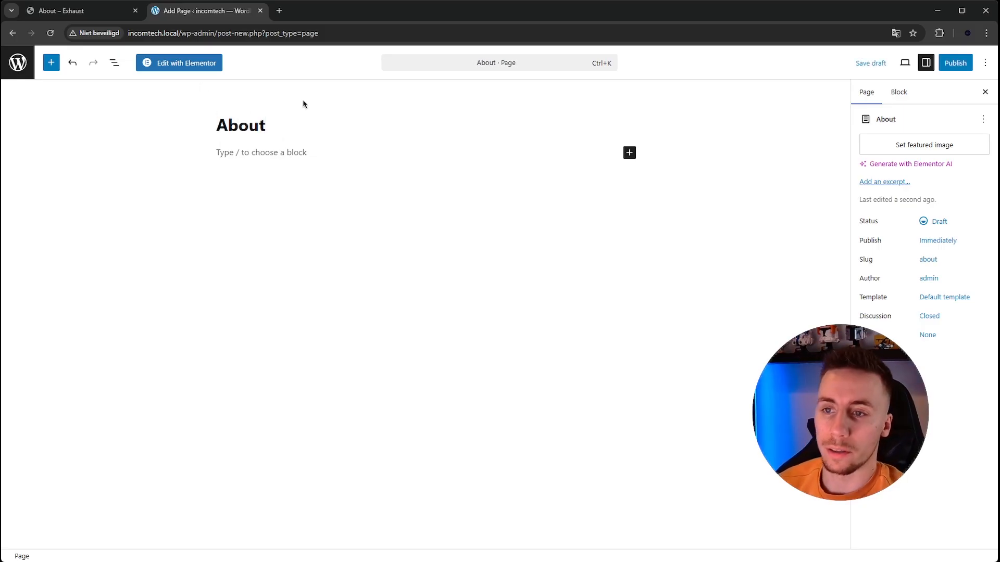
- Publish the About page with the Elementor Full Width template and open it in the Elementor editor
left_click(938, 301)
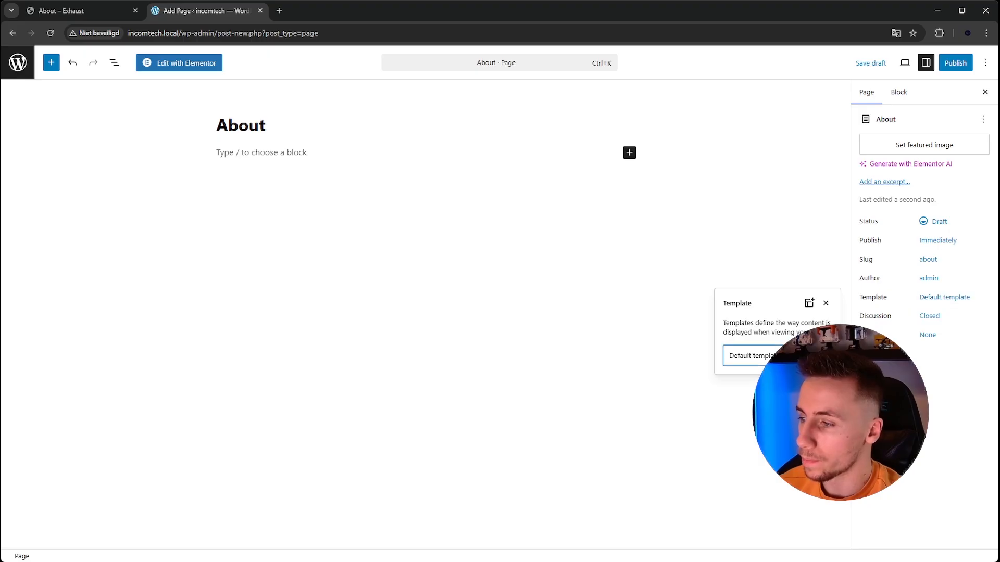
left_click(796, 391)
left_click(885, 360)
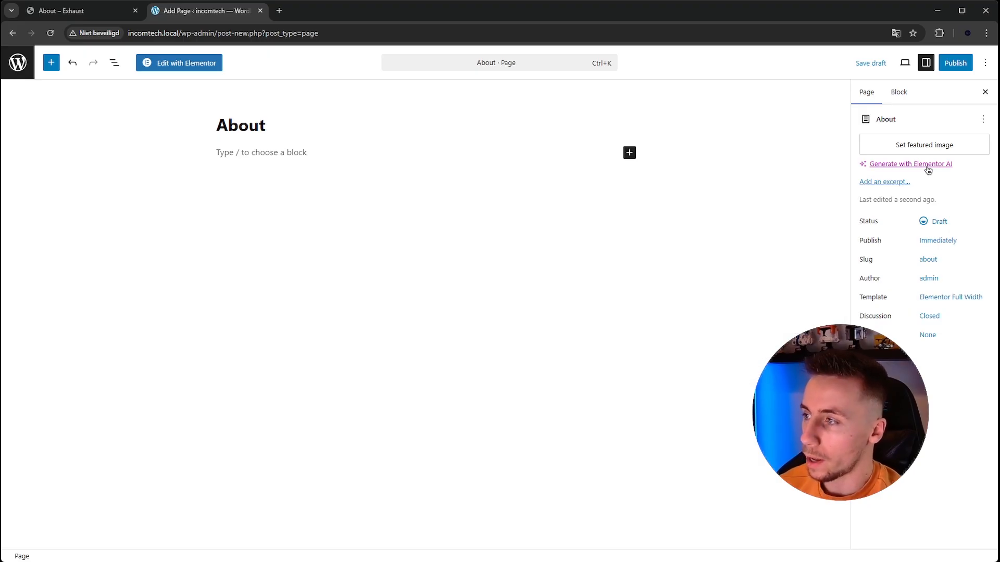
left_click(956, 61)
left_click(955, 62)
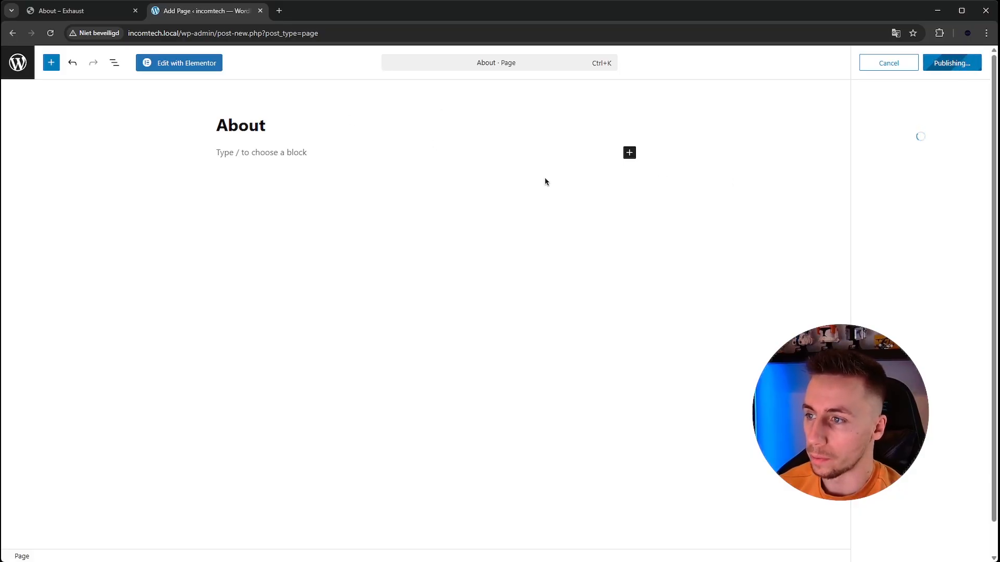
left_click(189, 63)
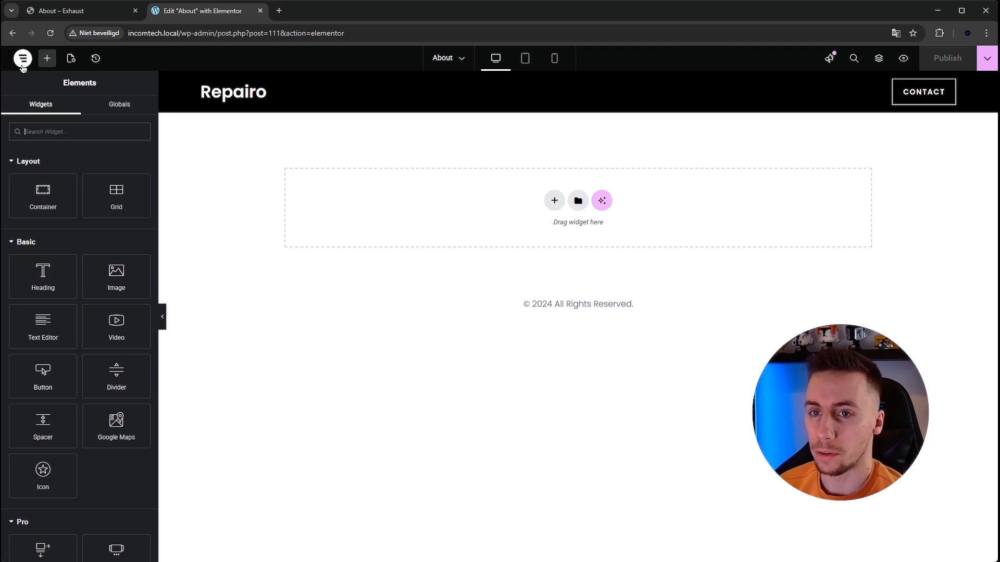
- Exit the Elementor editor to WordPress and visit the site's current front page
left_click(23, 59)
left_click(57, 213)
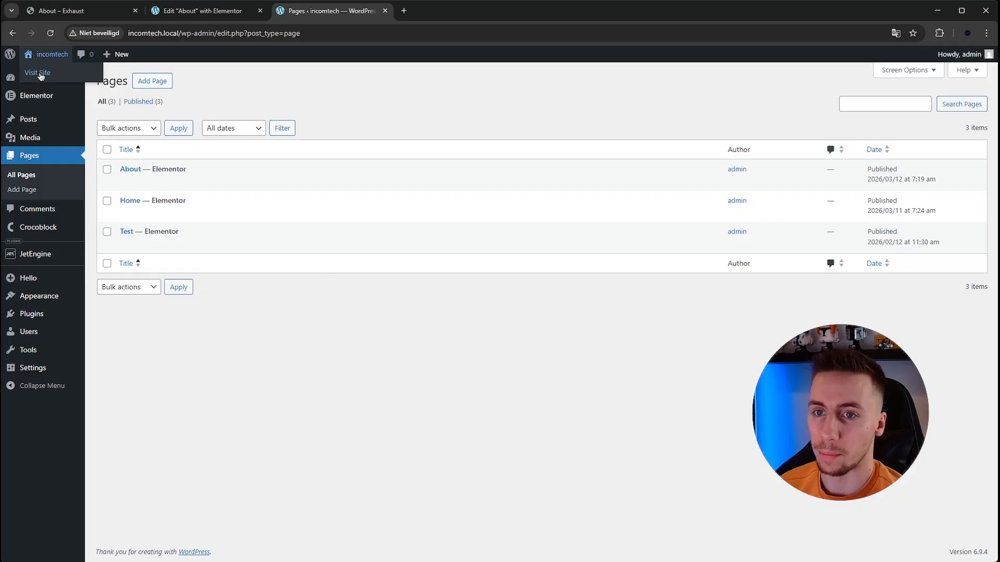
left_click(39, 74)
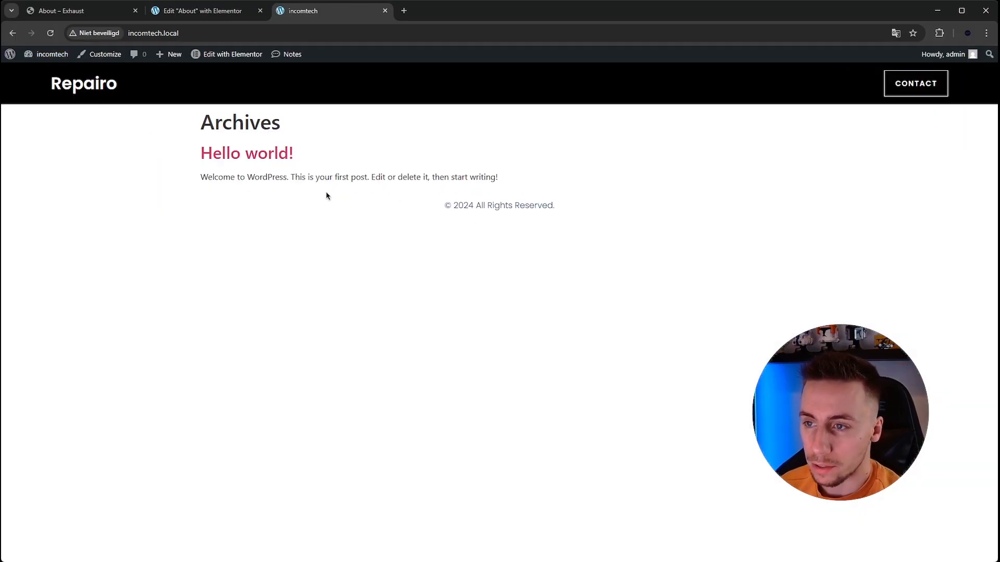
- In the Reading settings, make the homepage display the static page Home and save the changes
mouse_move(47, 54)
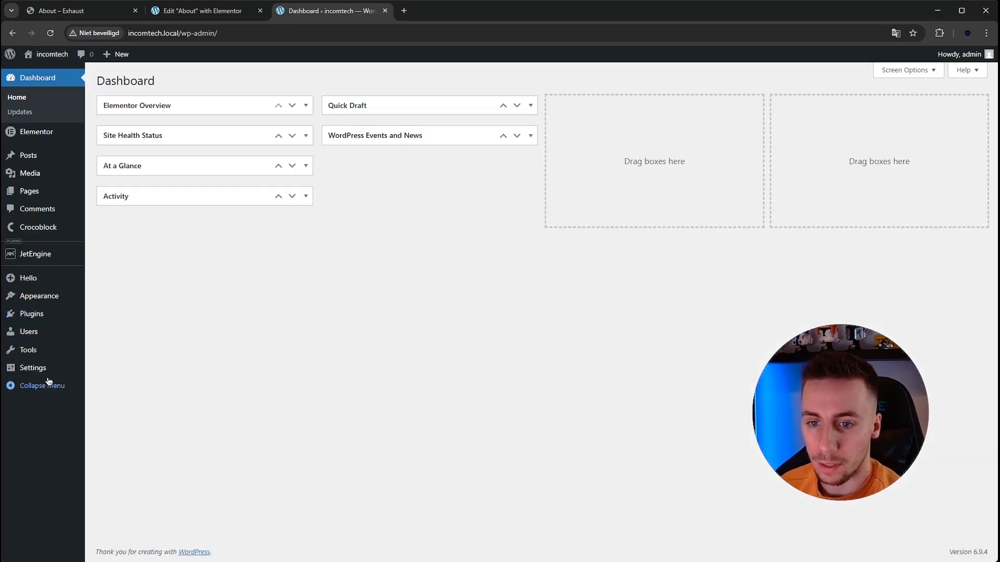
mouse_move(50, 370)
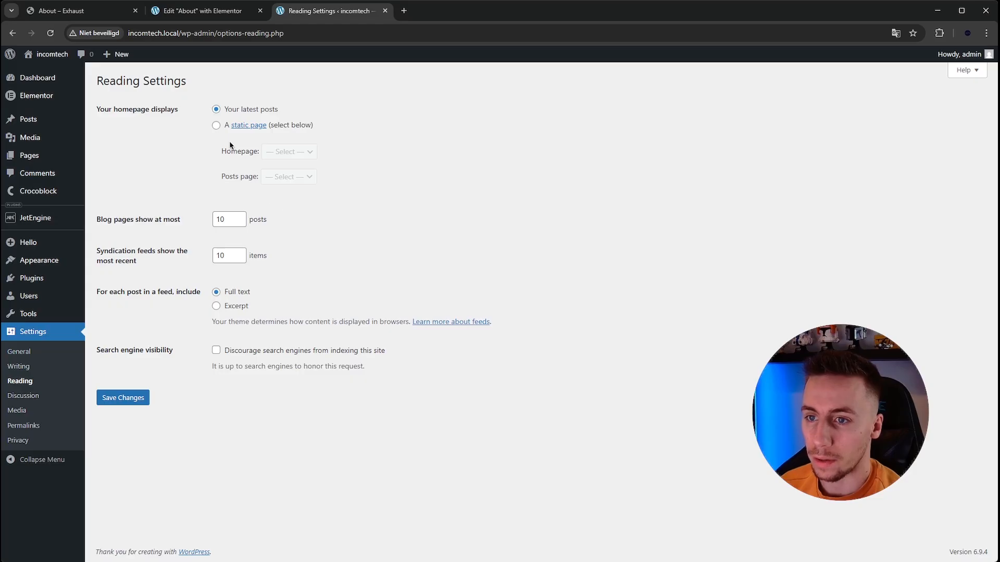
left_click(216, 126)
left_click(292, 163)
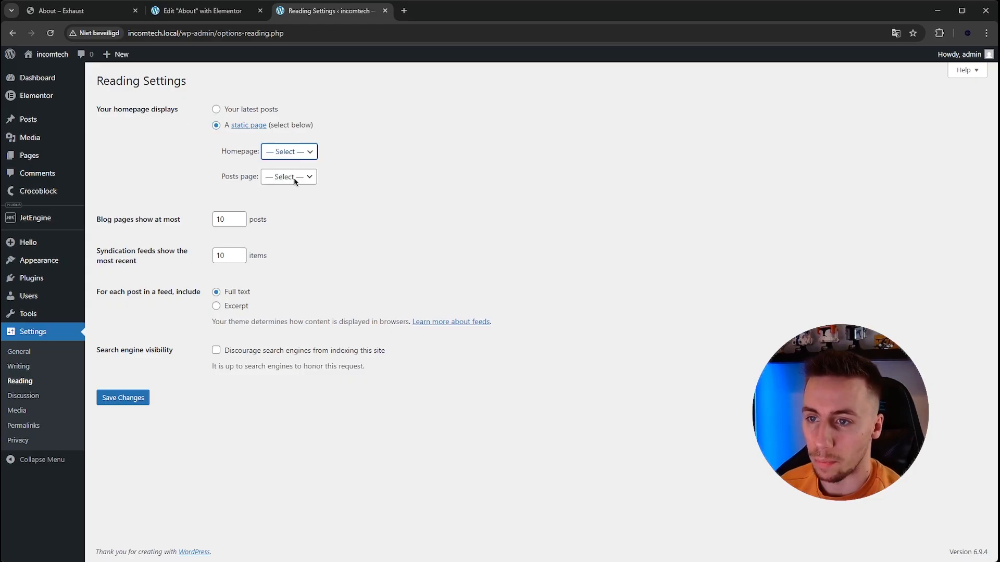
left_click(293, 194)
left_click(138, 397)
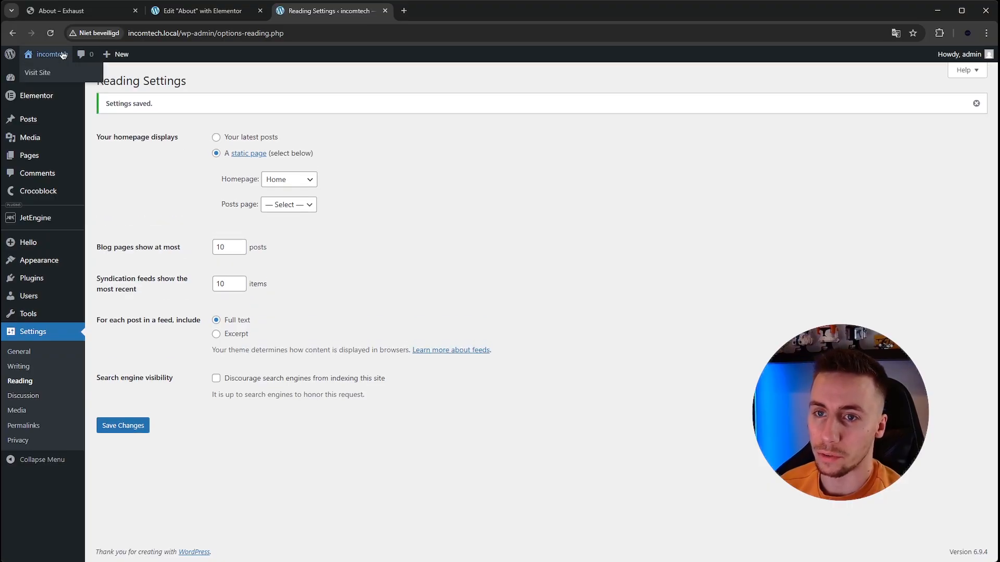
- Visit the site's homepage and open it for editing with Elementor
left_click(52, 74)
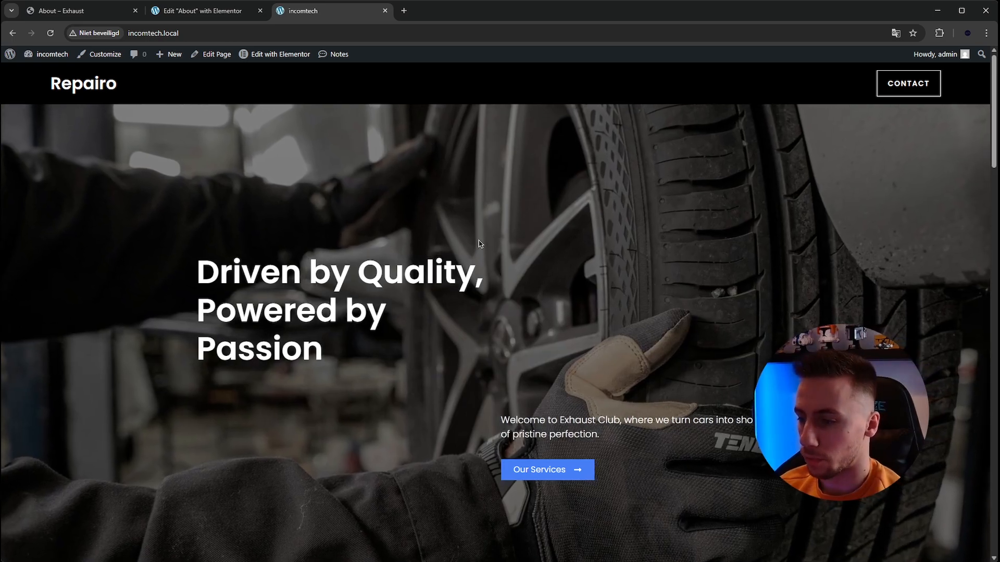
mouse_move(259, 60)
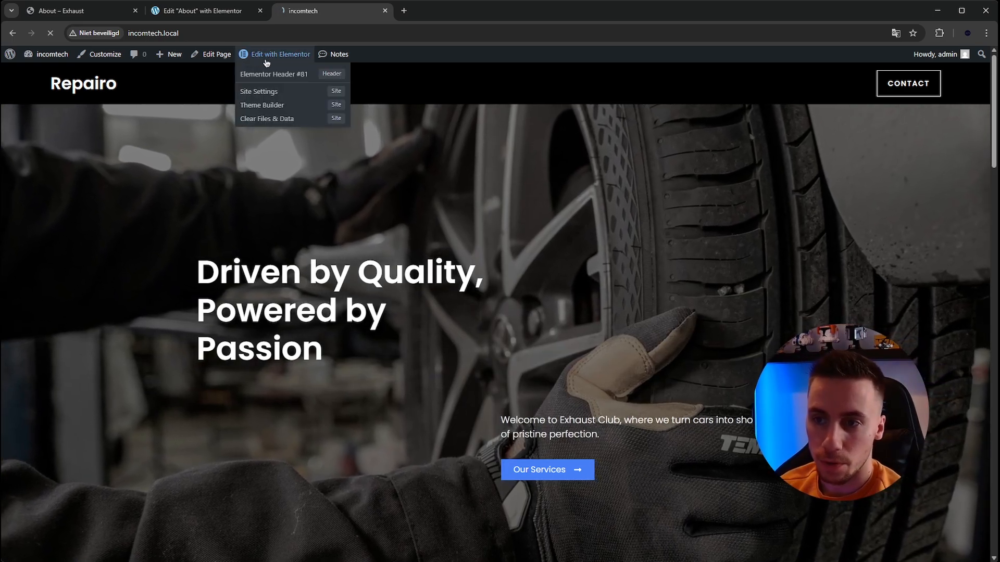
left_click(259, 56)
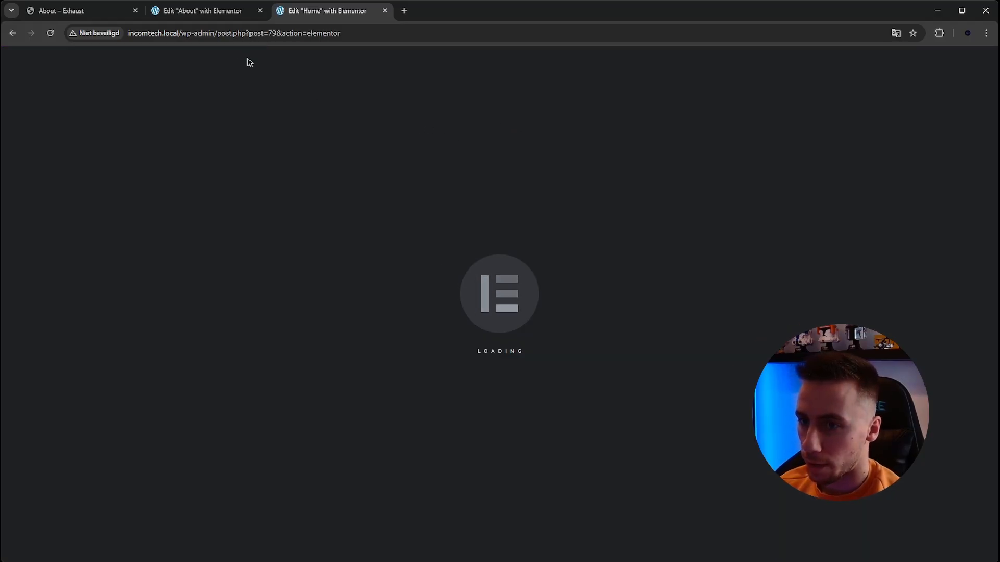
- Check the hero of the Exhaust template's About page for reference and return to the Home page editor
left_click(210, 12)
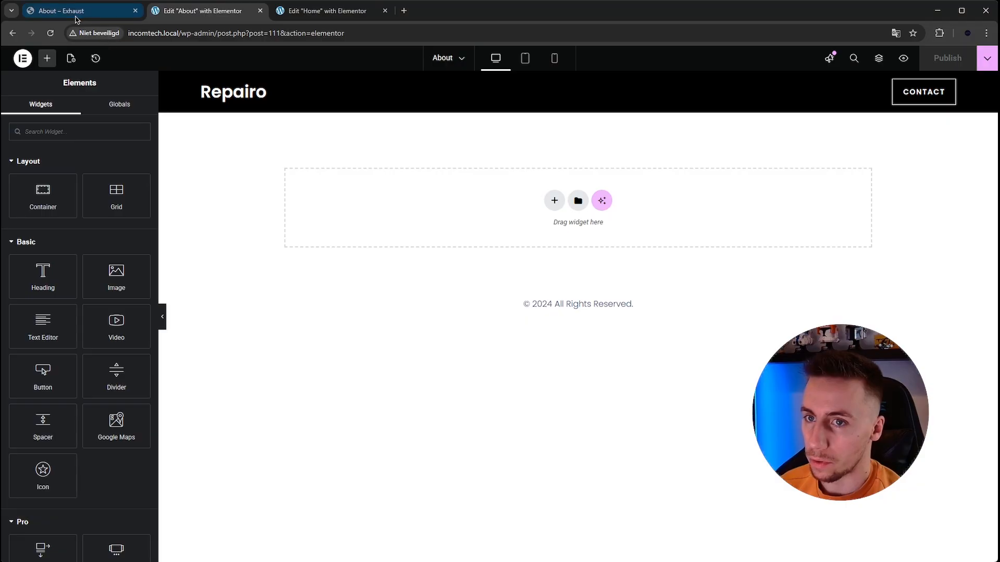
left_click(81, 13)
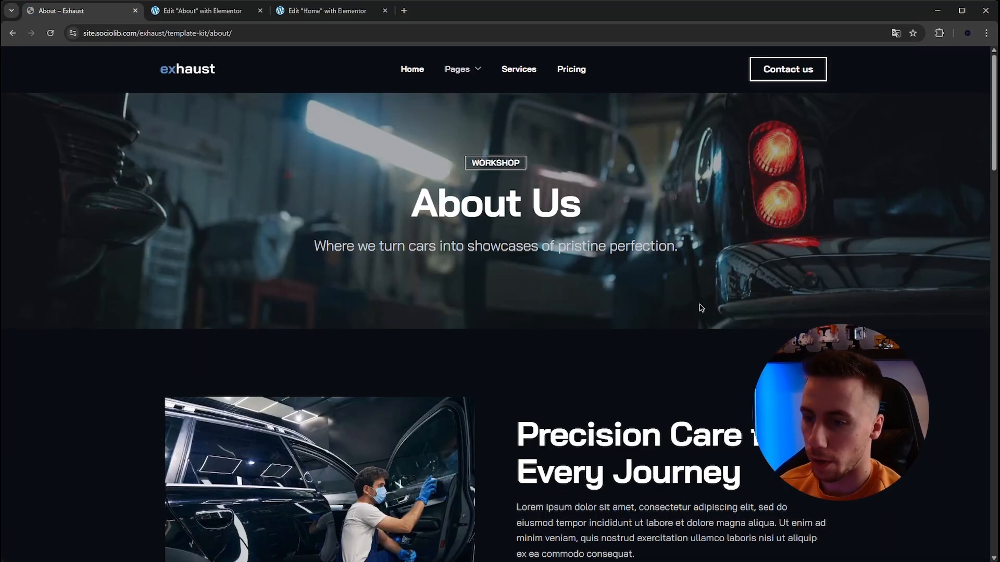
left_click(317, 11)
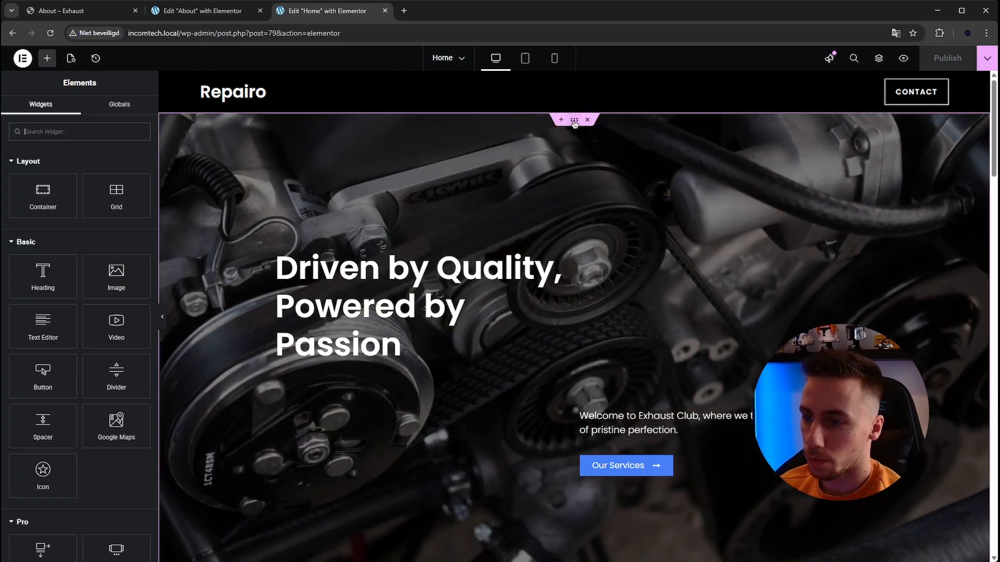
- Copy the hero container from the Home page and paste it into the empty About page
left_click(574, 121)
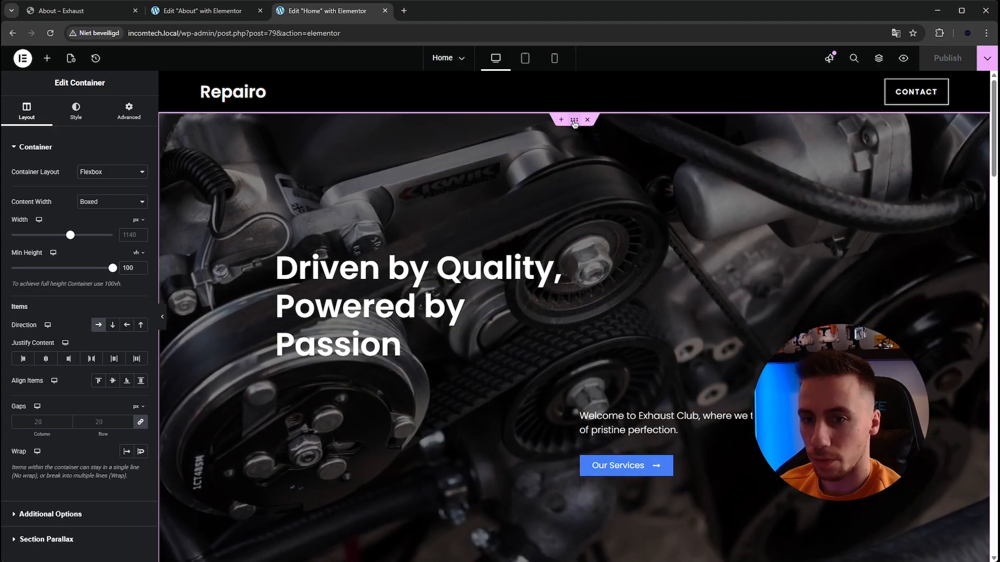
right_click(574, 123)
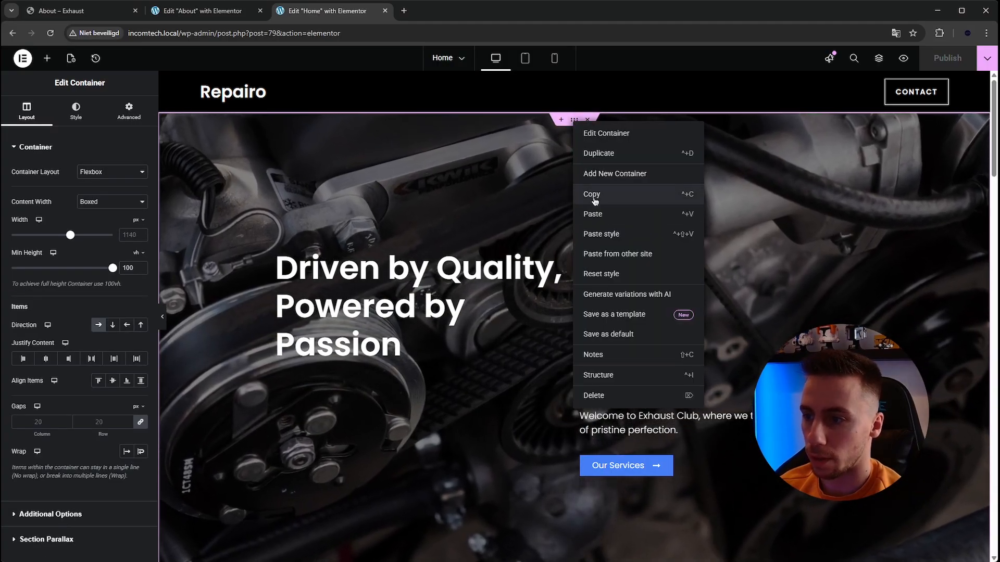
left_click(593, 197)
left_click(199, 12)
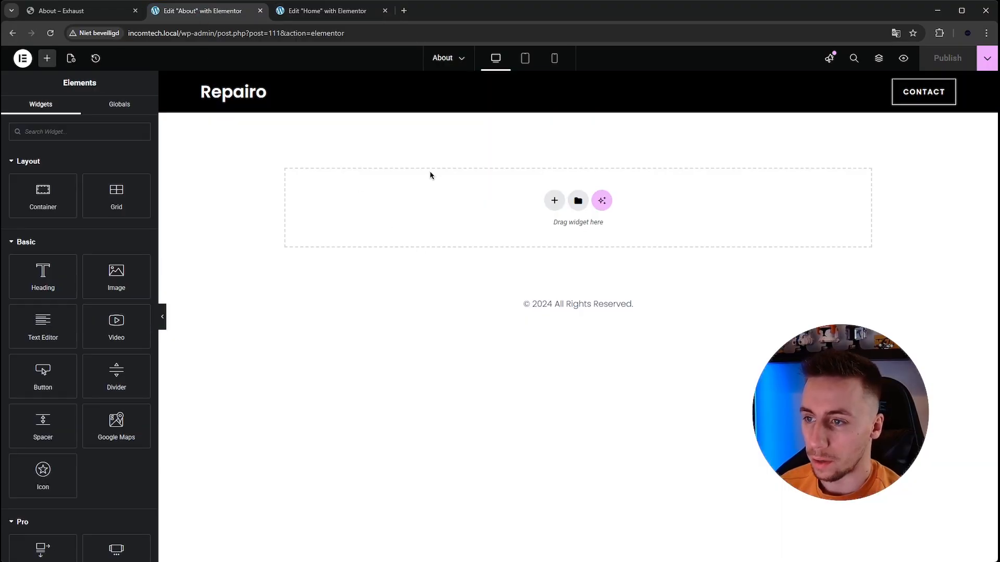
right_click(443, 211)
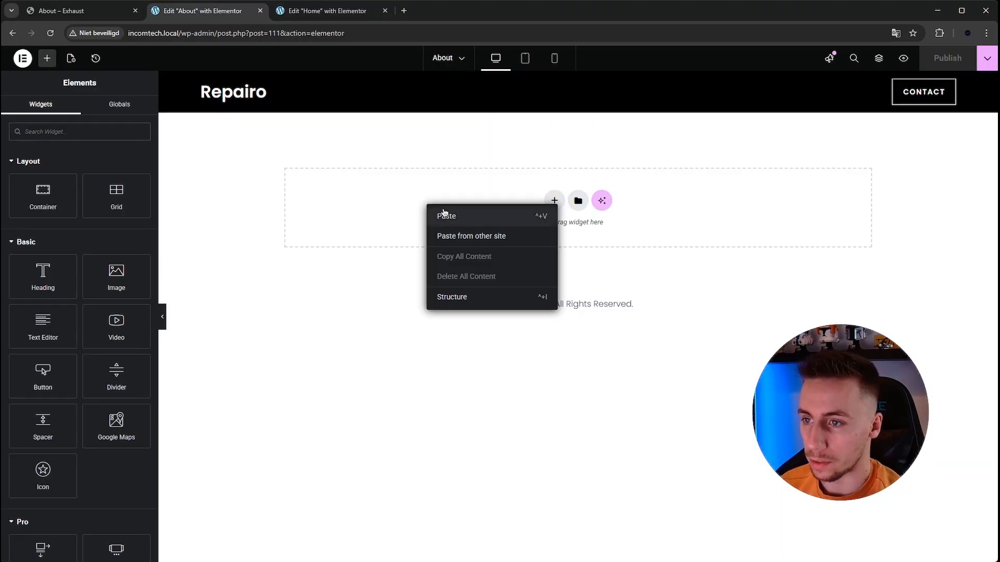
key("ctrl+v")
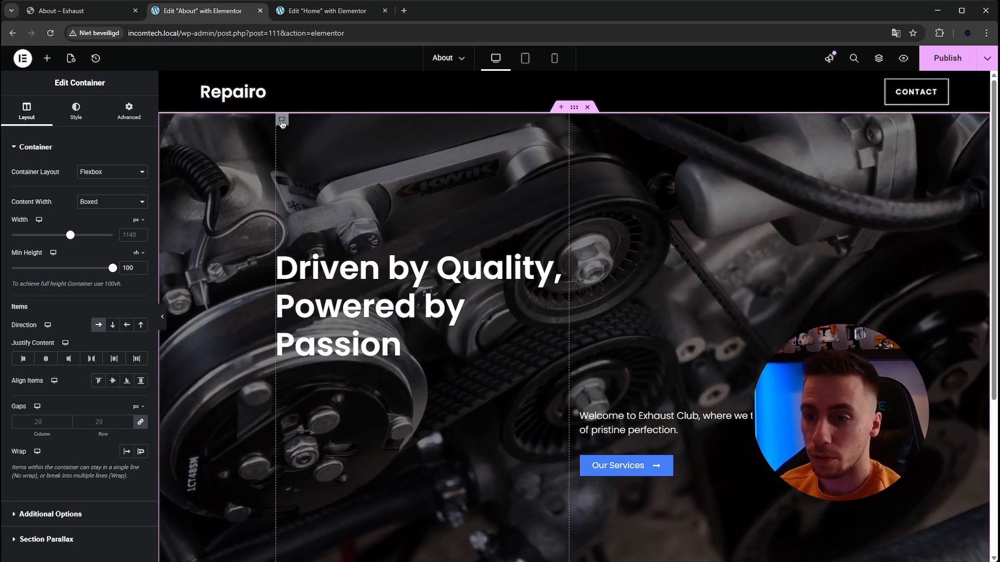
- Delete the two inner containers holding the heading, text and button from the About page's hero
right_click(281, 124)
left_click(308, 396)
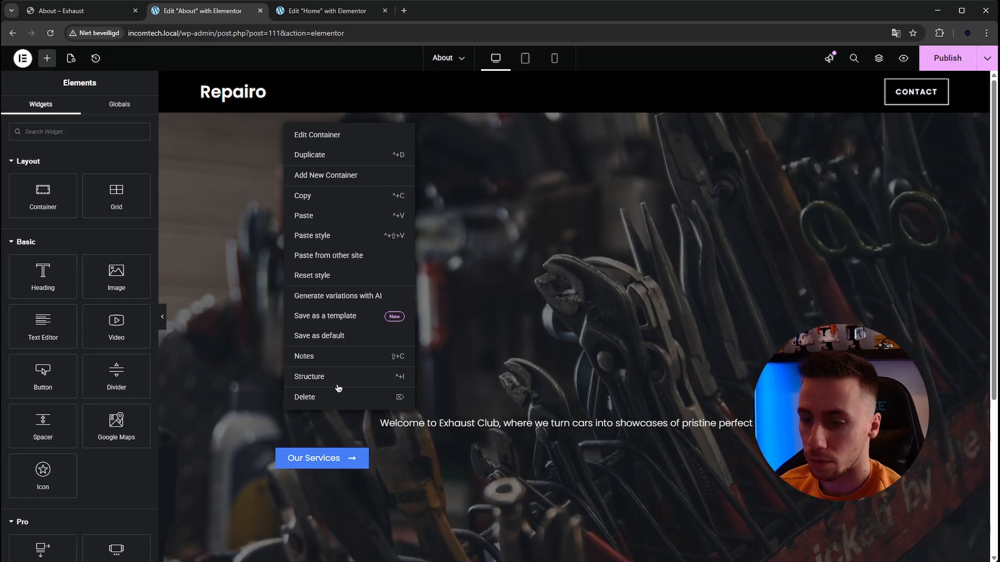
left_click(336, 398)
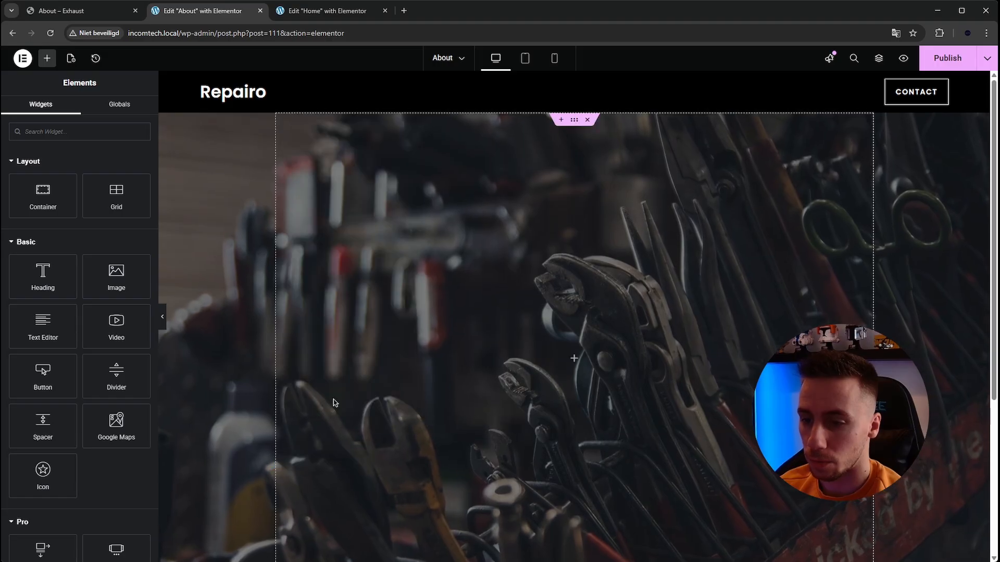
- Show the page structure and add a new container inside the About page's hero container
left_click(575, 122)
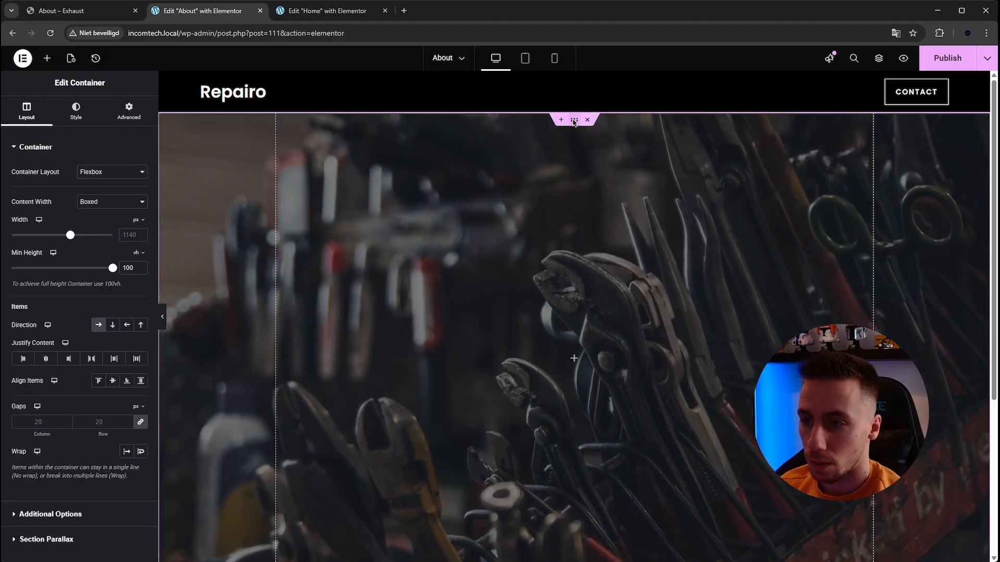
right_click(574, 121)
left_click(585, 371)
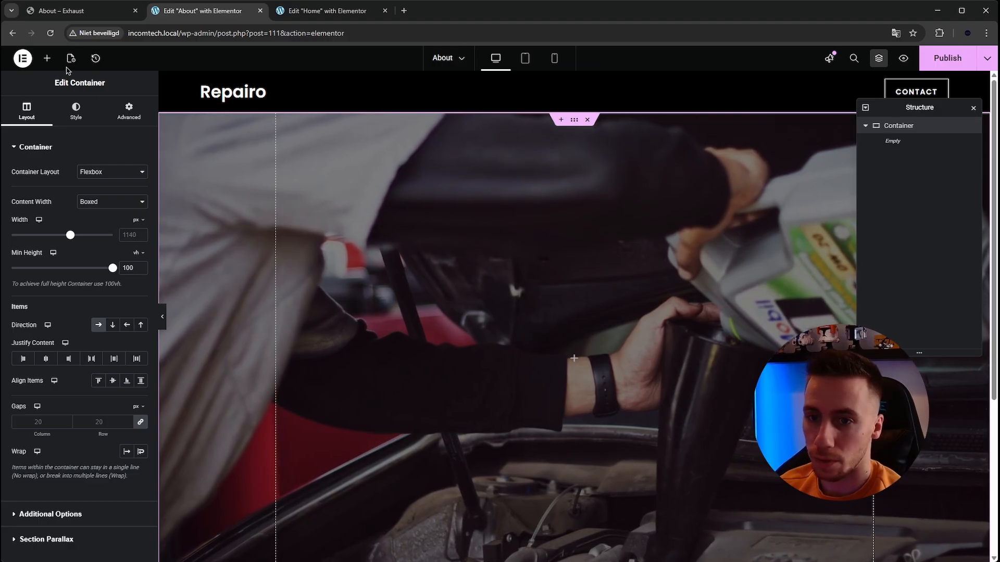
left_click(46, 58)
left_click_drag(34, 214, 542, 286)
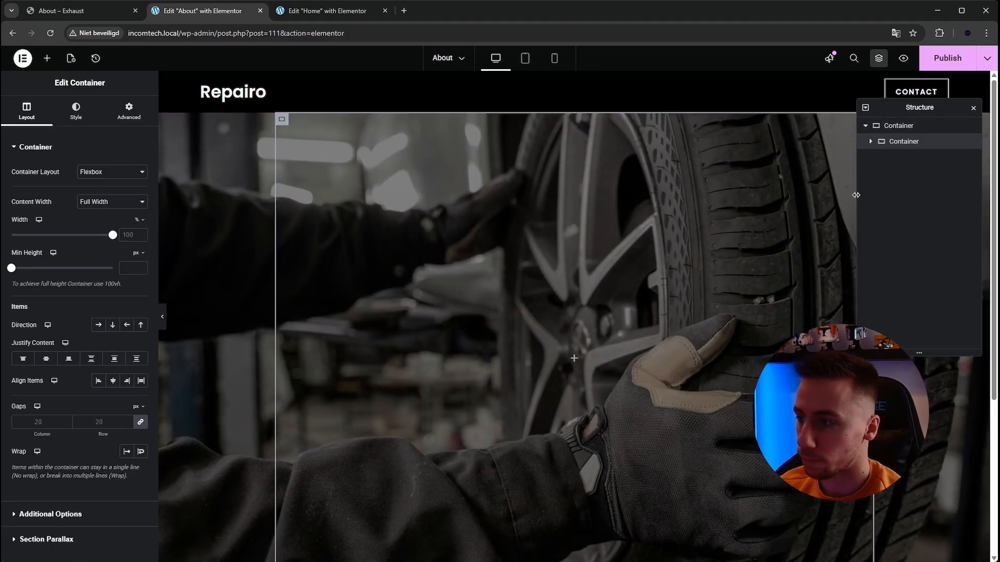
left_click(870, 142)
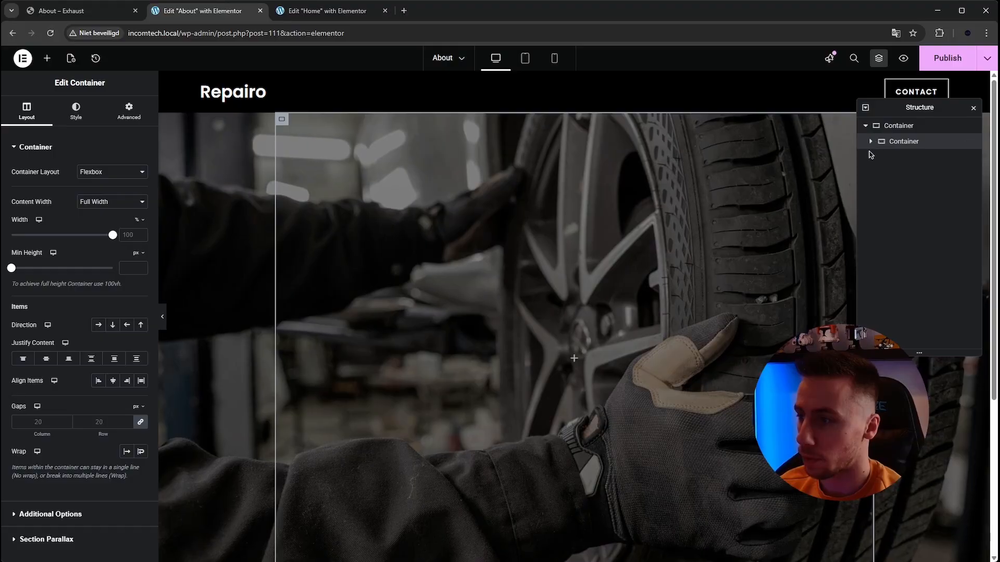
left_click(890, 127)
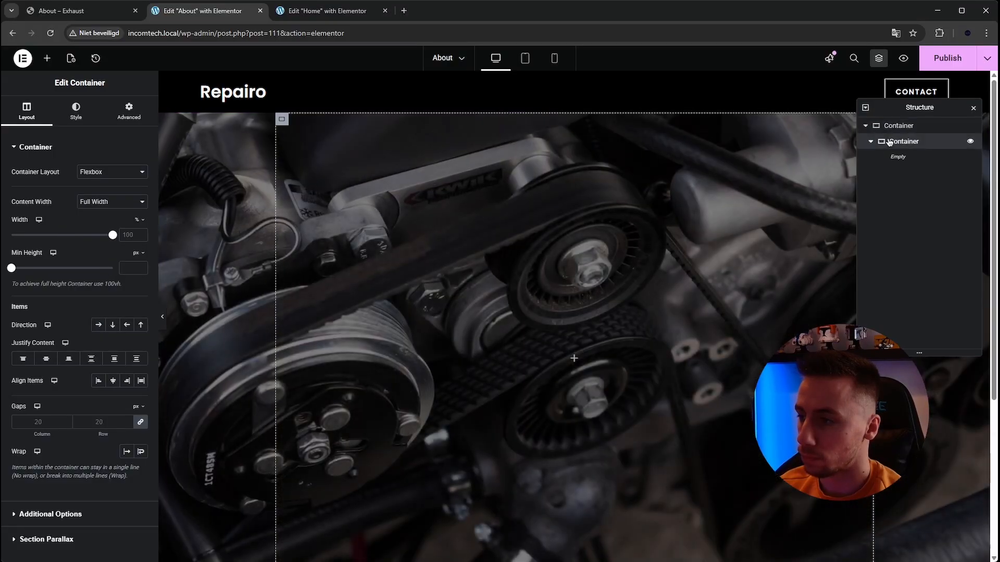
right_click(886, 142)
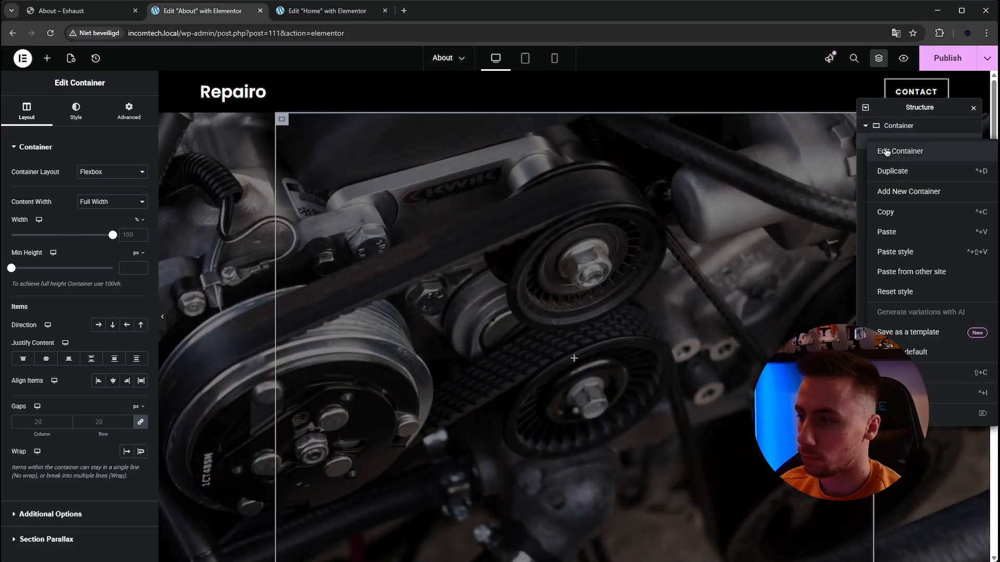
left_click(861, 203)
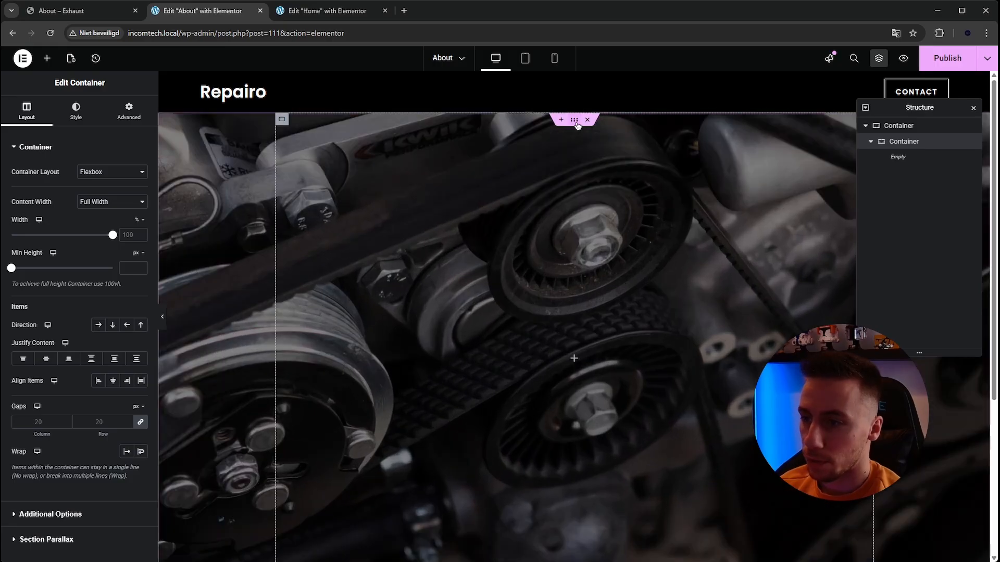
- Clear the outer hero container's minimum height
left_click(574, 121)
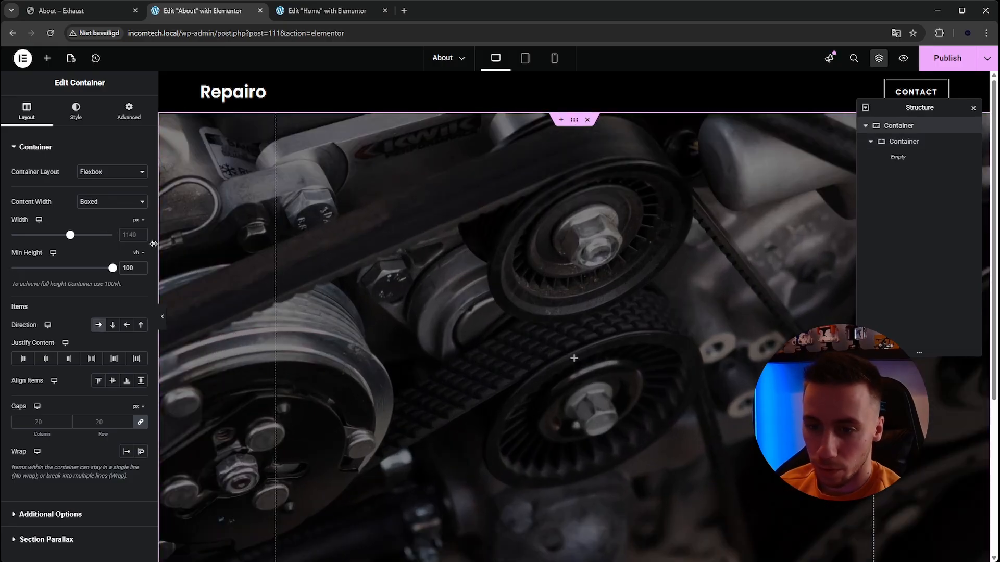
double_click(127, 268)
key("BackSpace")
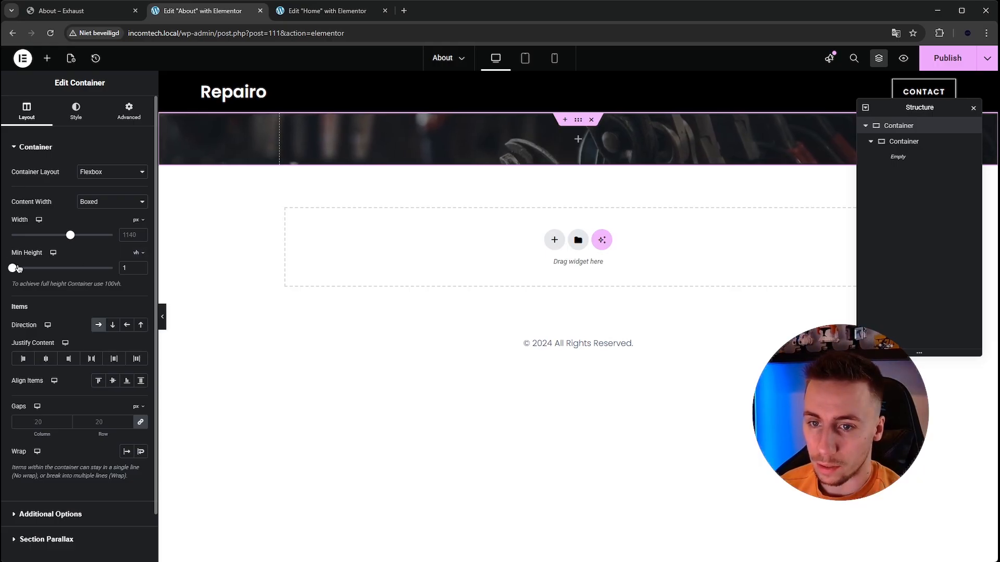
mouse_move(25, 268)
left_mouse_down()
mouse_move(72, 268)
mouse_move(35, 268)
left_mouse_up()
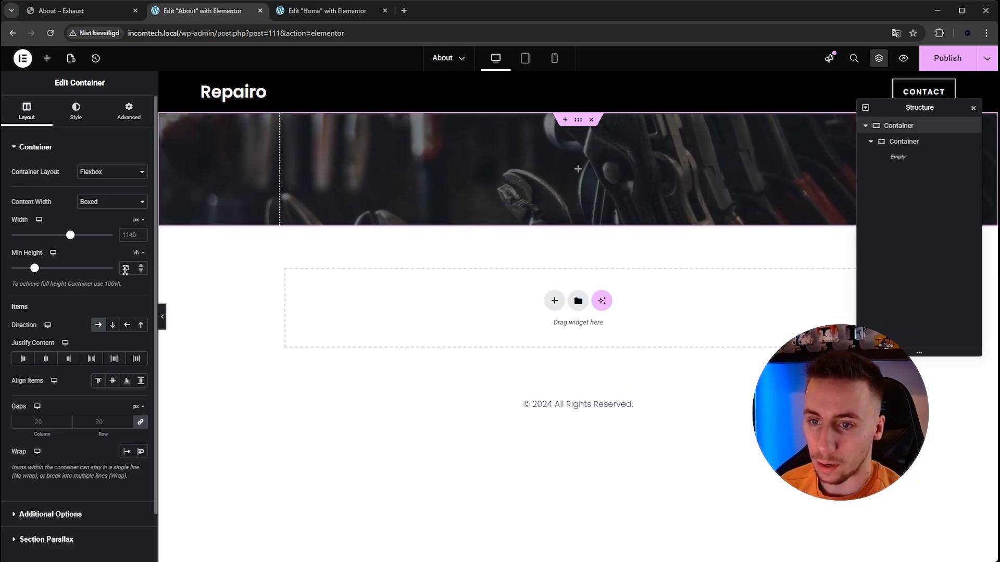
key("BackSpace")
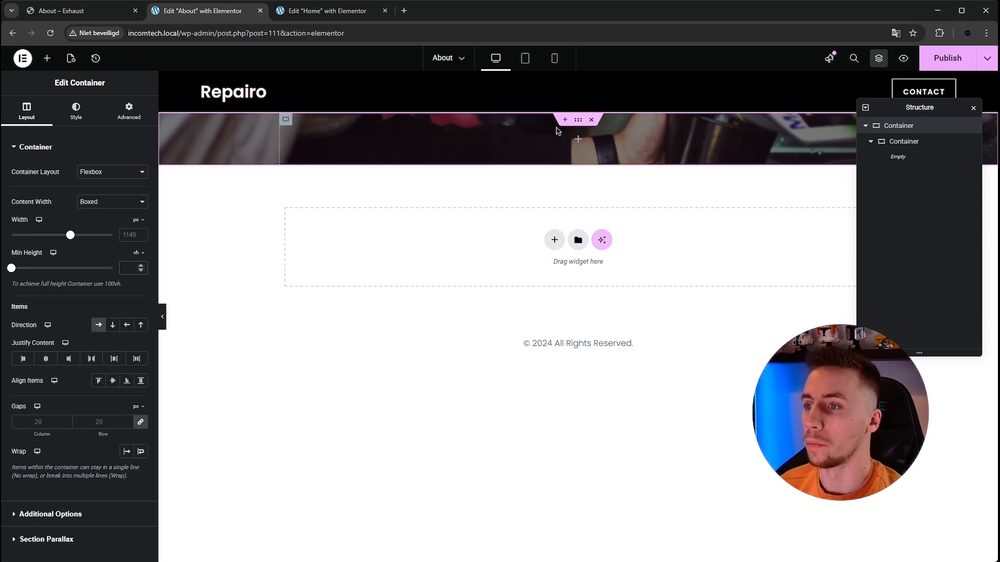
- Copy the hero heading from the Home page and paste it into the inner container of the About page's hero
left_click(120, 7)
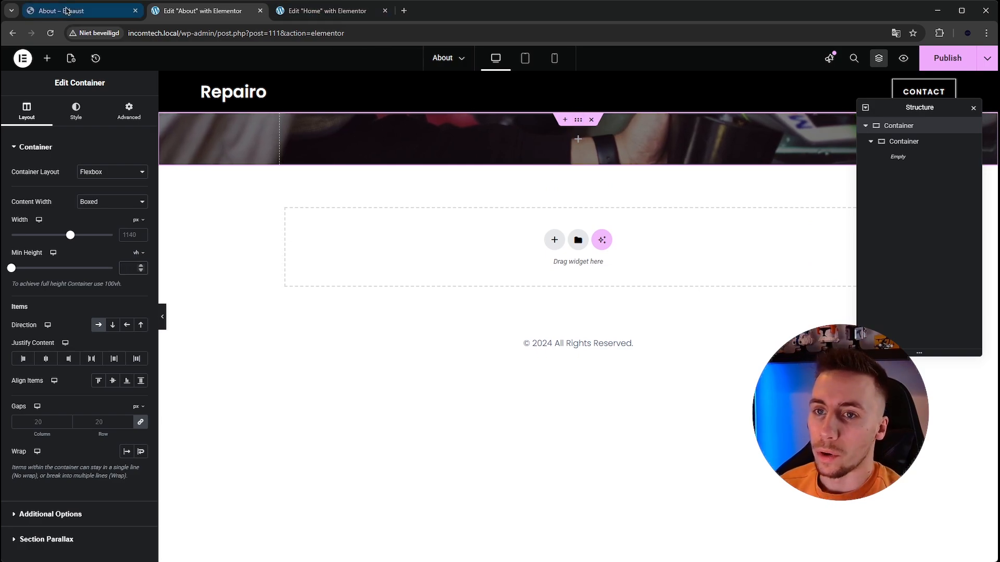
left_click(315, 11)
right_click(394, 314)
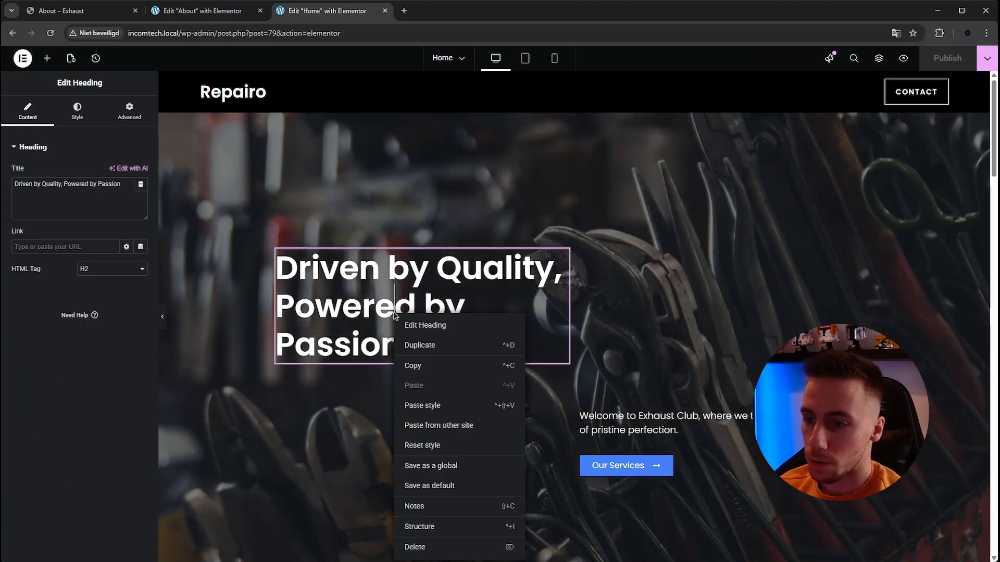
left_click(417, 367)
left_click(82, 14)
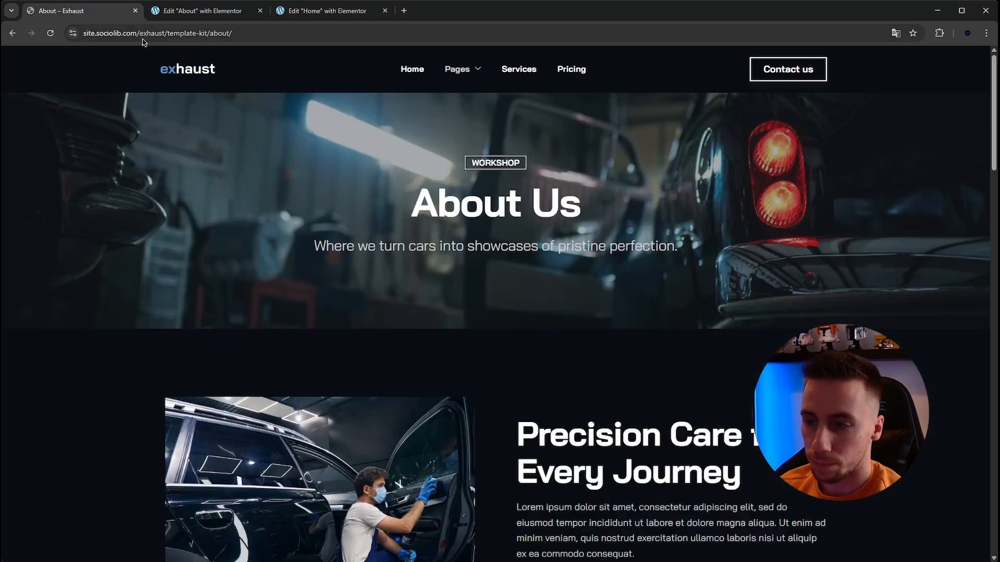
left_click(198, 11)
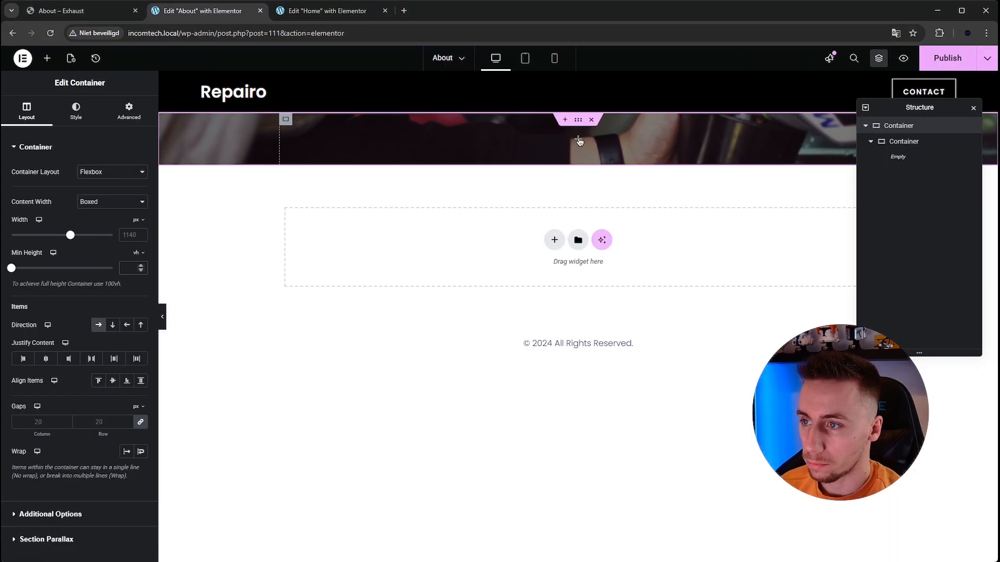
right_click(578, 141)
left_click(598, 231)
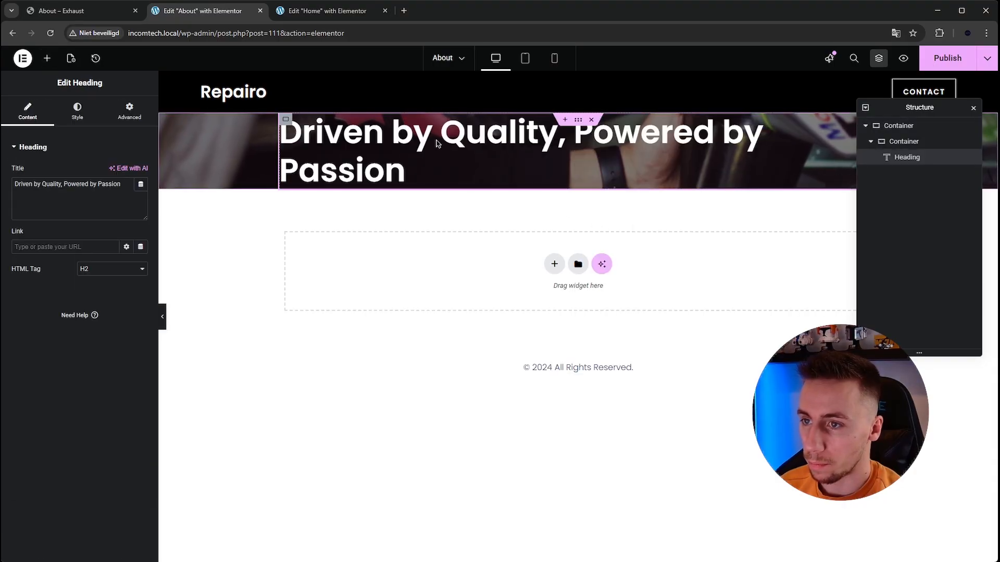
- Center the pasted heading and change its title to "About Us"
left_click(77, 111)
left_click(101, 158)
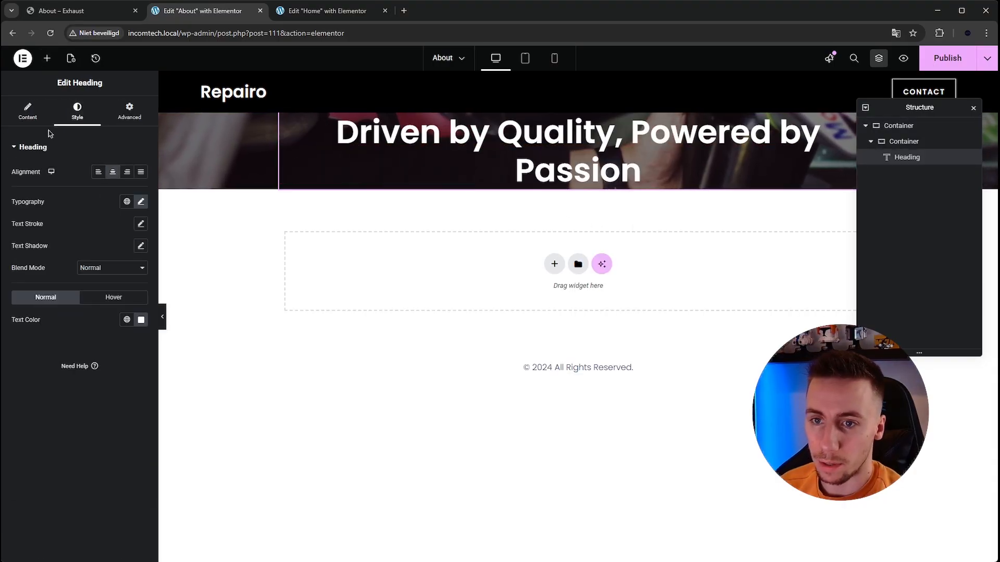
left_click(37, 117)
left_click(83, 201)
type("About Us")
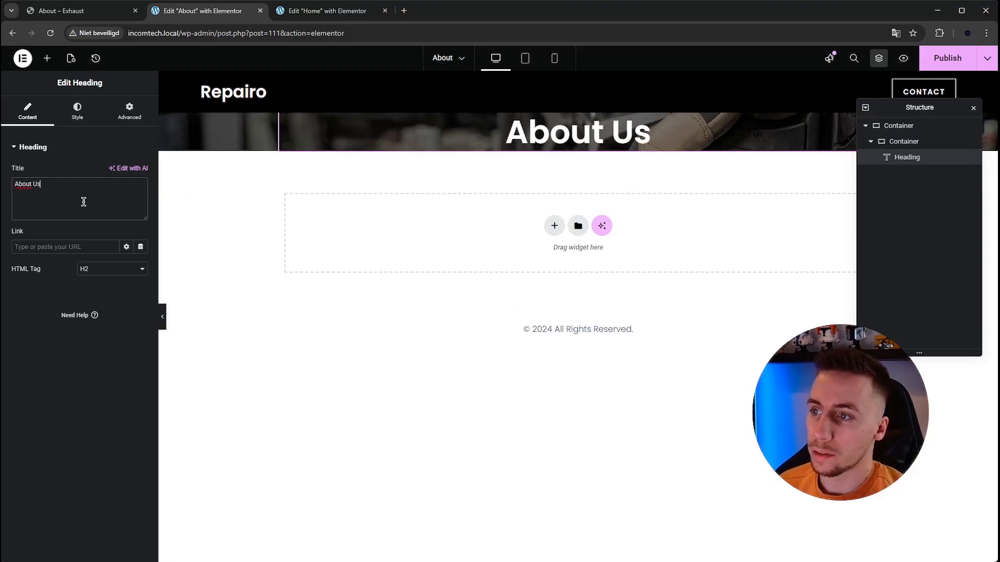
- Add a Text Editor widget below the "About Us" heading in the About page's hero
left_click(60, 8)
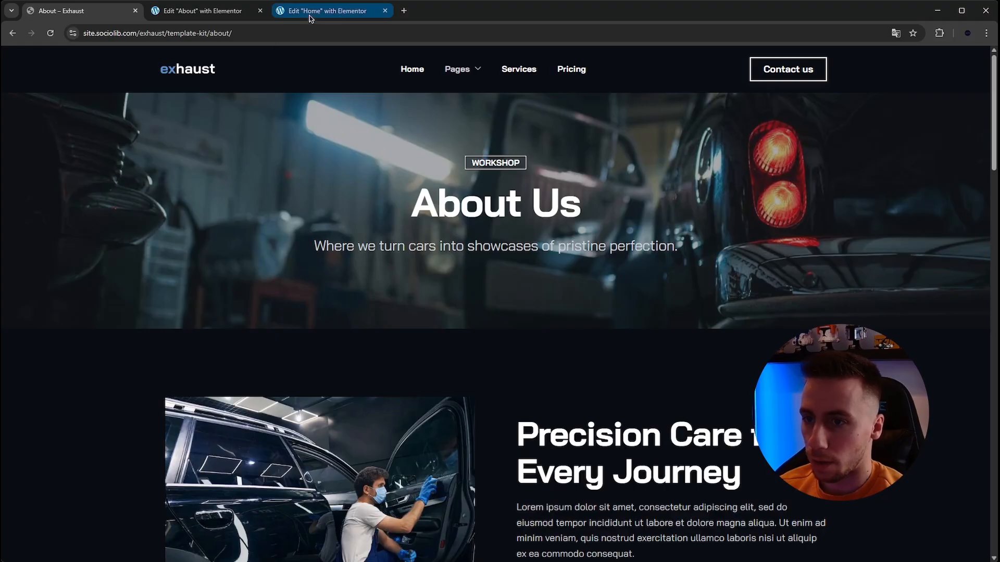
left_click(327, 10)
right_click(657, 421)
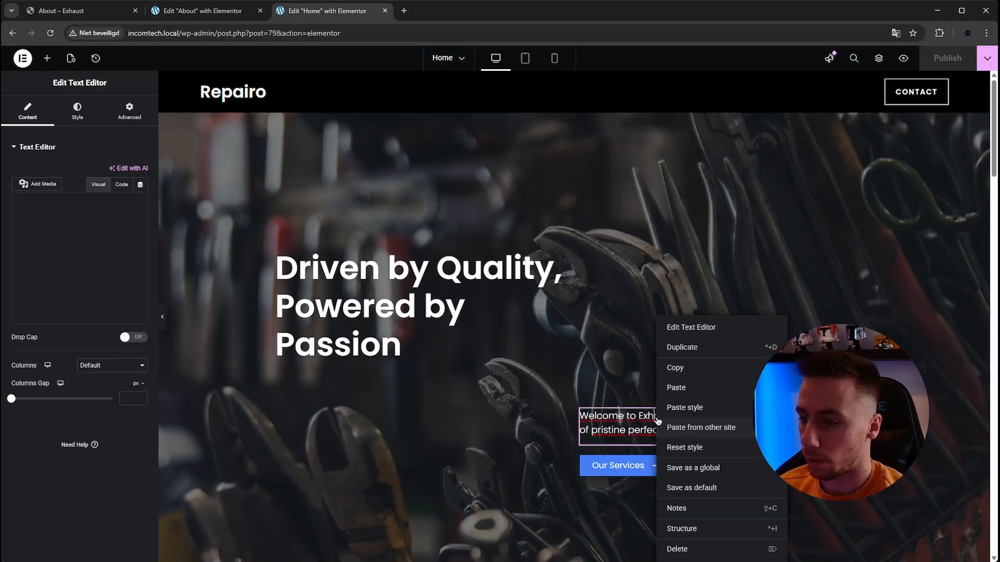
left_click(677, 388)
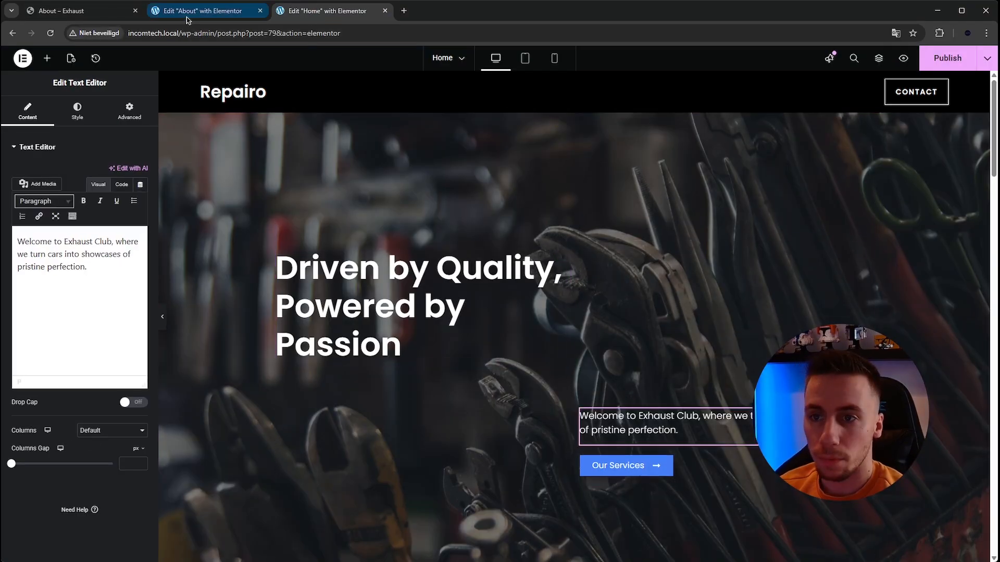
left_click(202, 10)
left_click(47, 59)
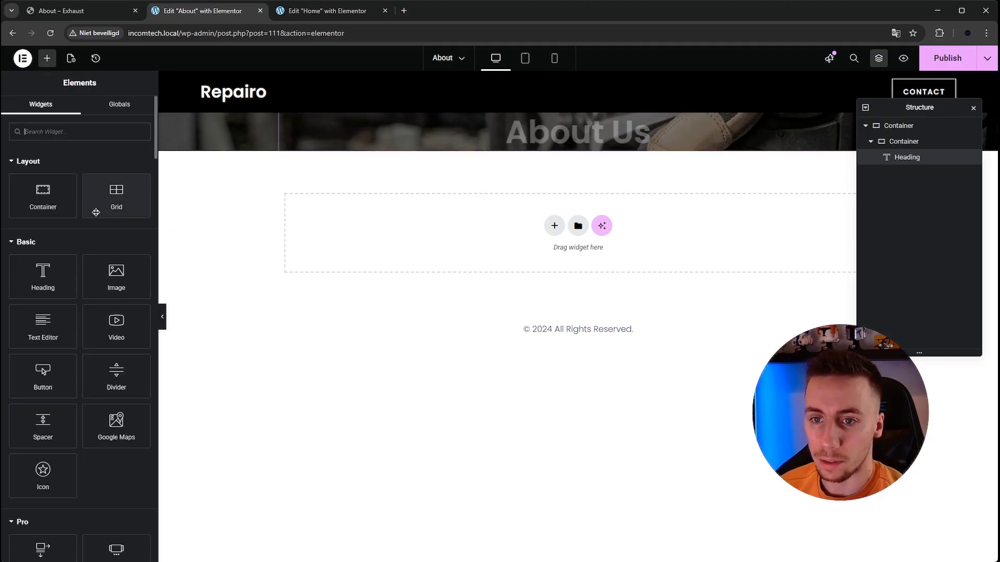
left_click_drag(535, 172, 540, 151)
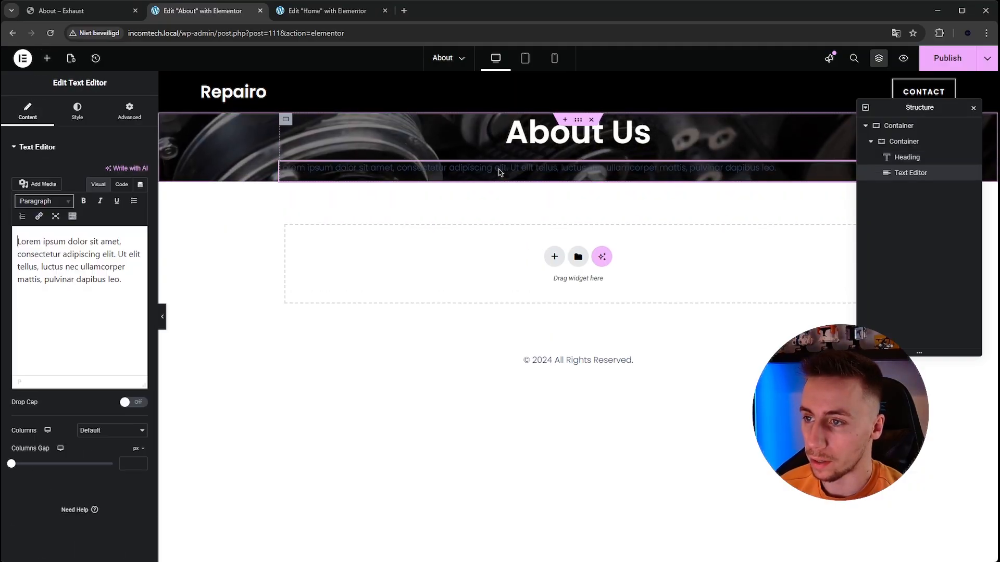
- Copy the Home page's hero text and paste its style onto the new text on the About page
right_click(501, 175)
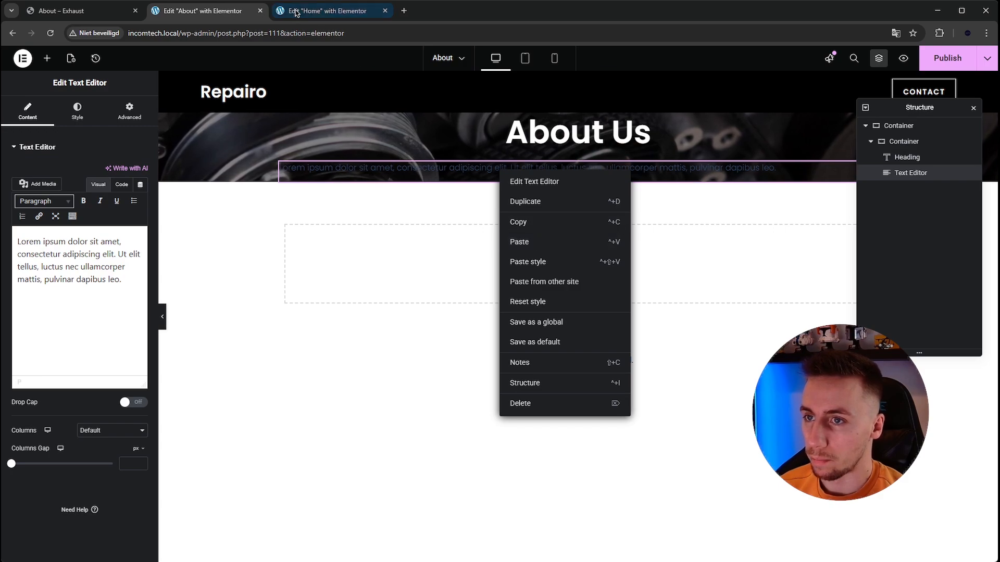
left_click(307, 10)
right_click(592, 425)
left_click(619, 369)
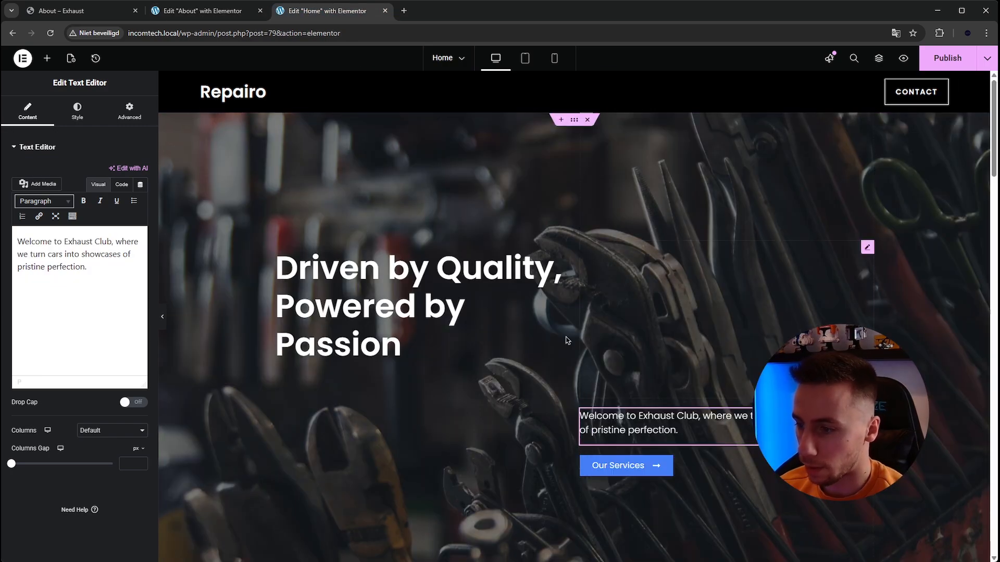
left_click(183, 11)
right_click(418, 174)
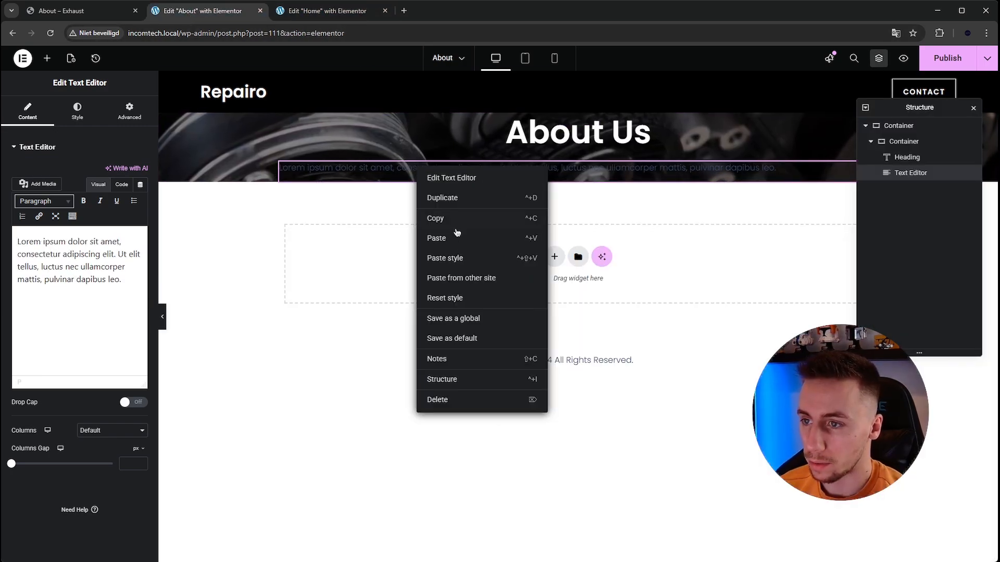
left_click(455, 252)
- Replace the placeholder with the Exhaust template's subtitle "Where we turn cars into showcases of pristine perfection." and center it
left_click(94, 12)
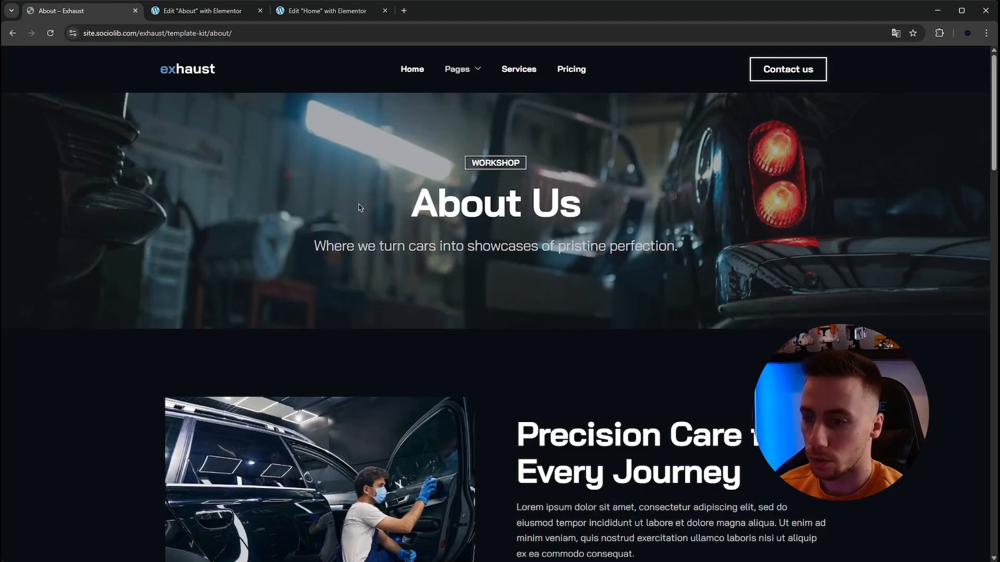
left_click_drag(300, 248, 708, 261)
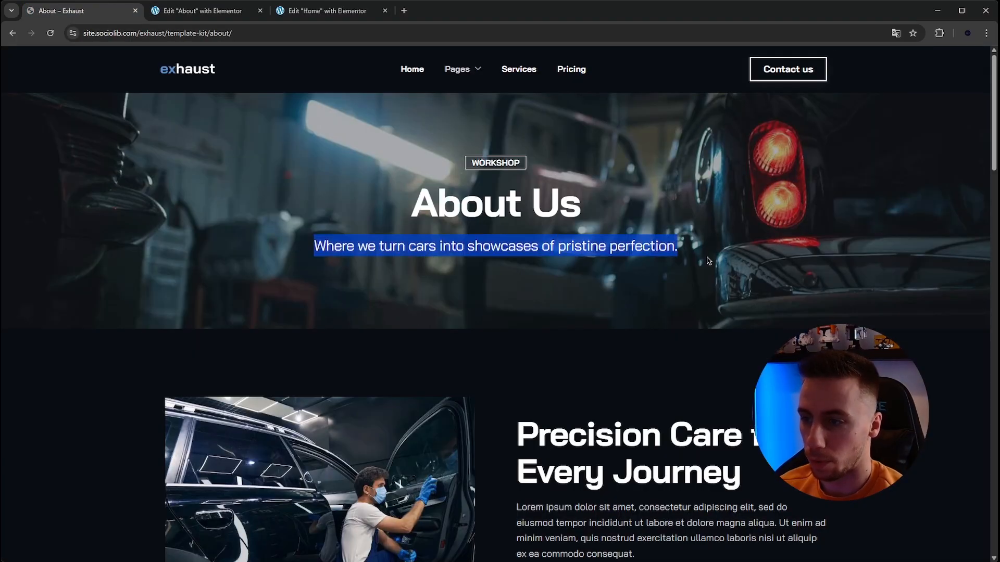
left_click(207, 13)
key("ctrl+a")
key("ctrl+v")
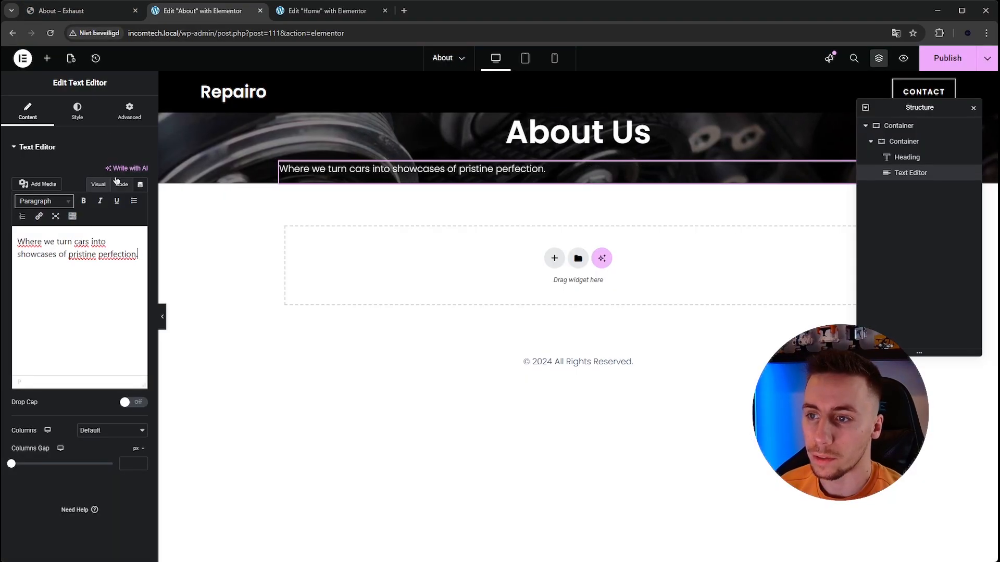
left_click(76, 121)
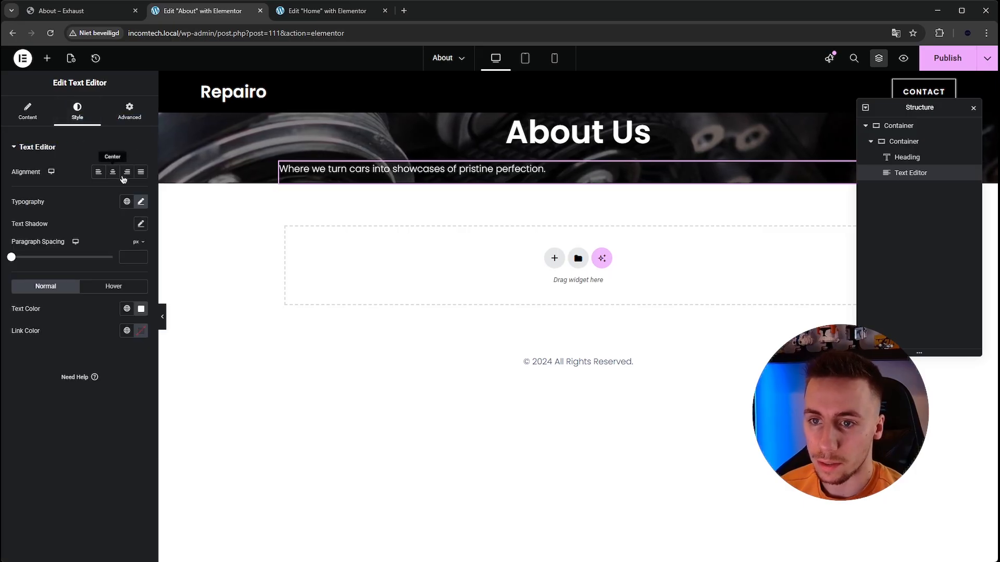
left_click(110, 176)
- Inspect the font size of the subtitle on the Exhaust About page with WhatFont
left_click(78, 11)
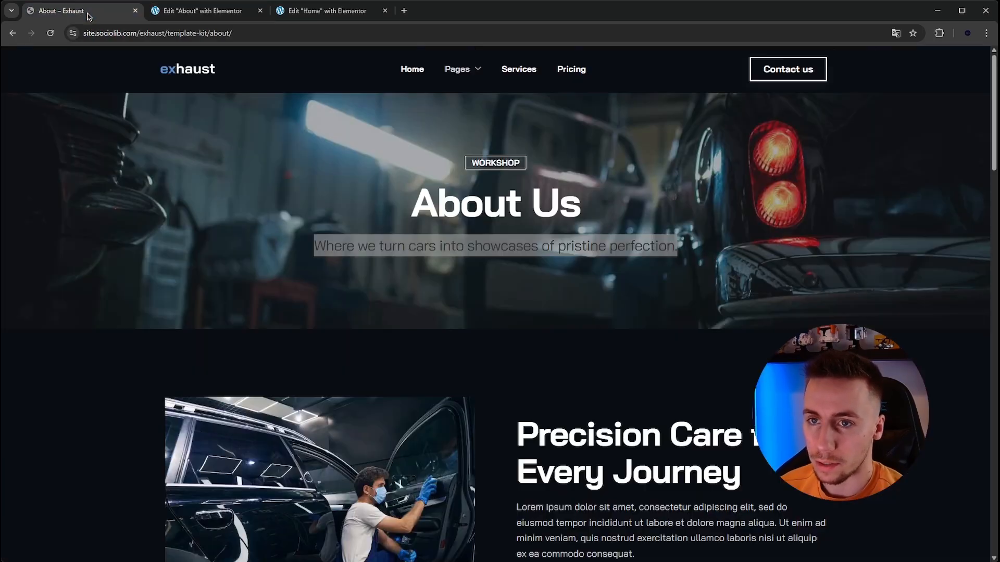
left_click(375, 244)
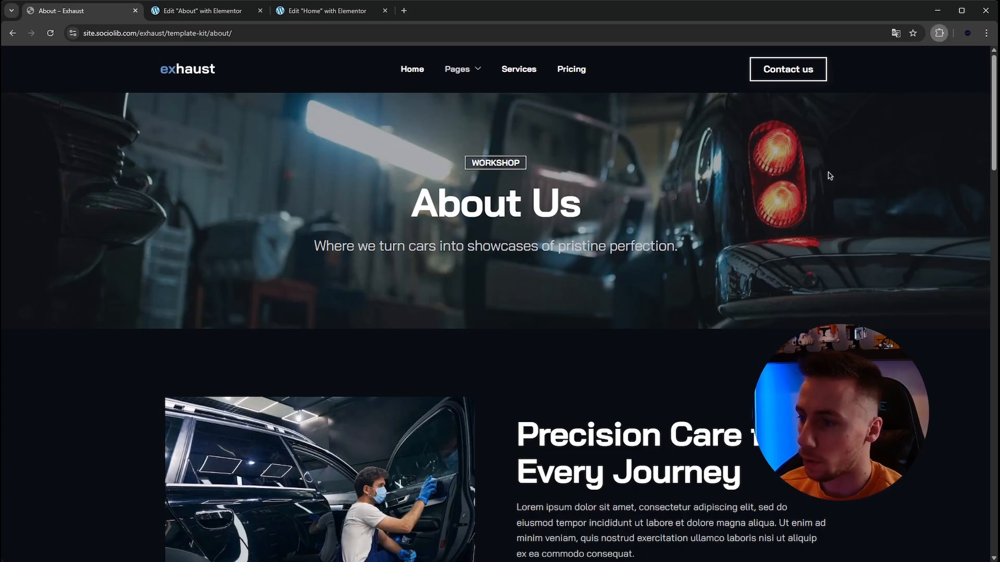
left_click(495, 246)
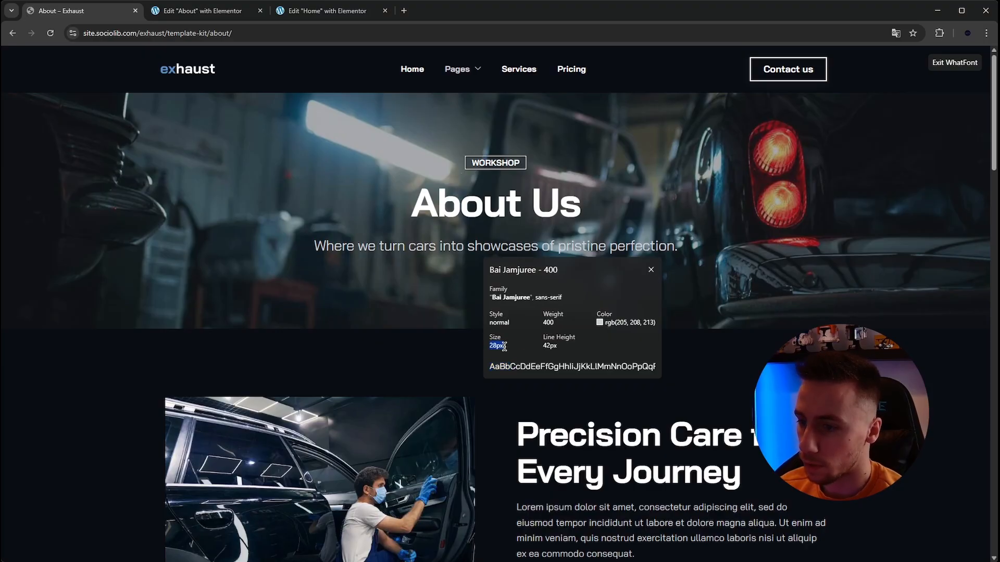
left_click(939, 67)
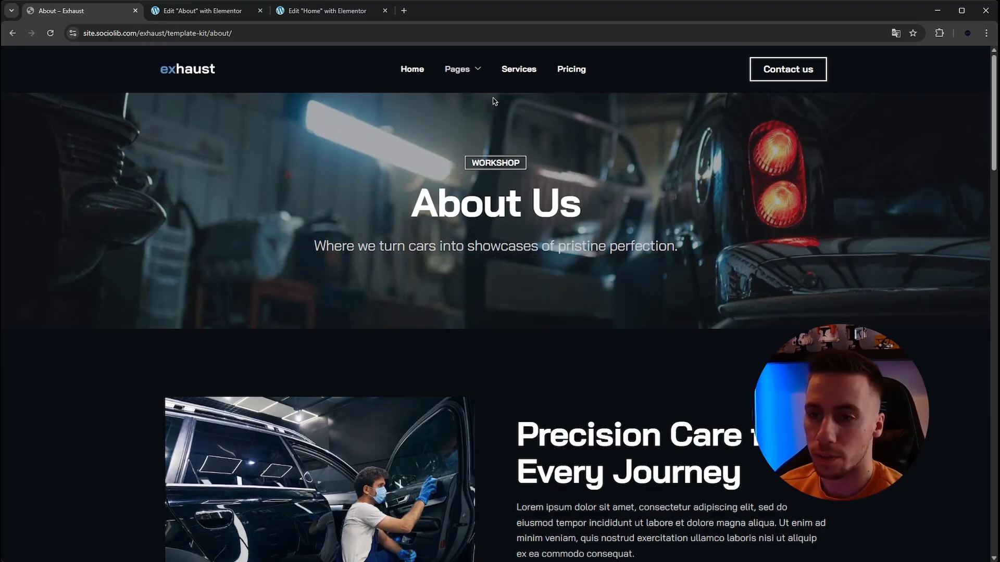
- Set the font size of the About page's hero subtitle to 28 px
left_click(219, 11)
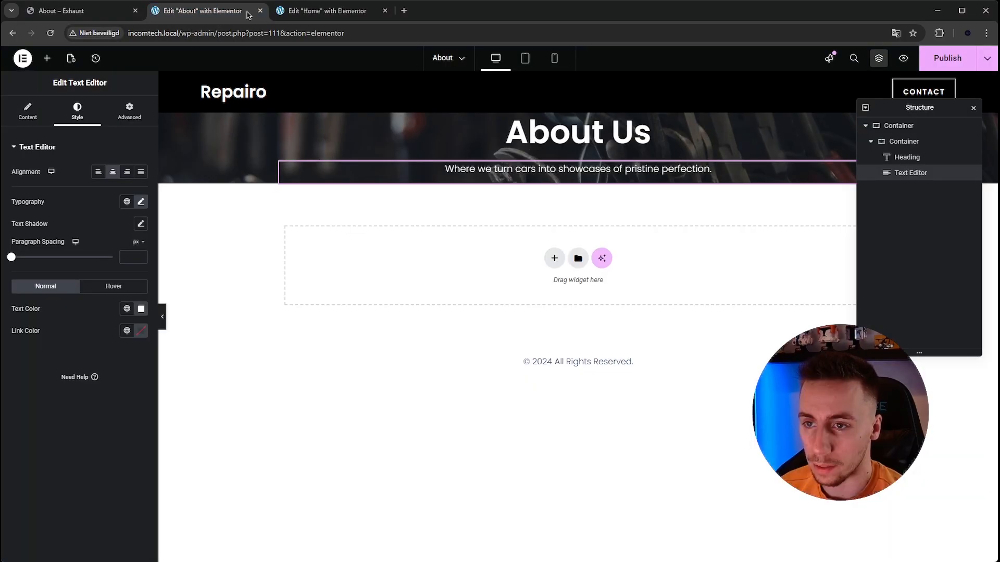
left_click(140, 203)
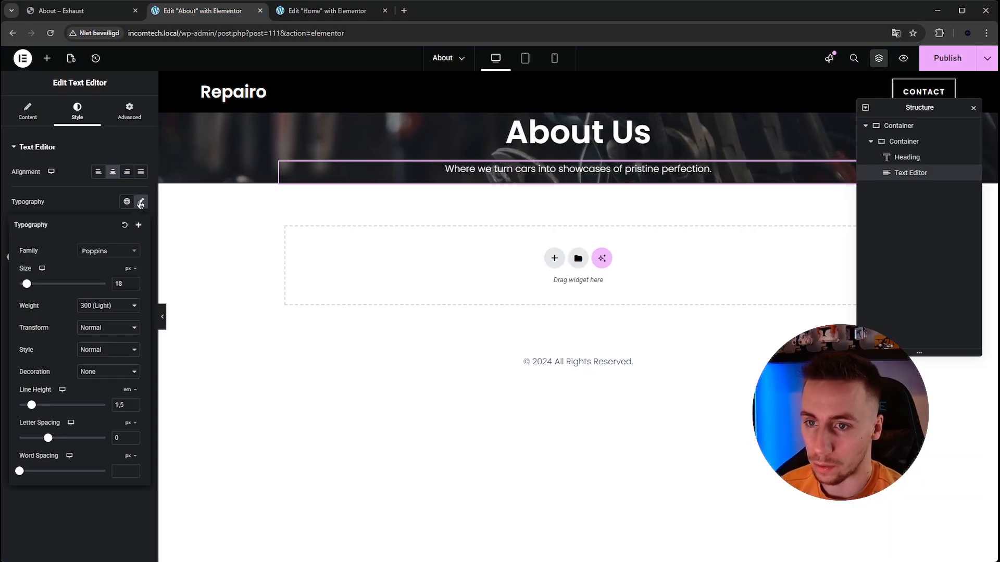
type("2")
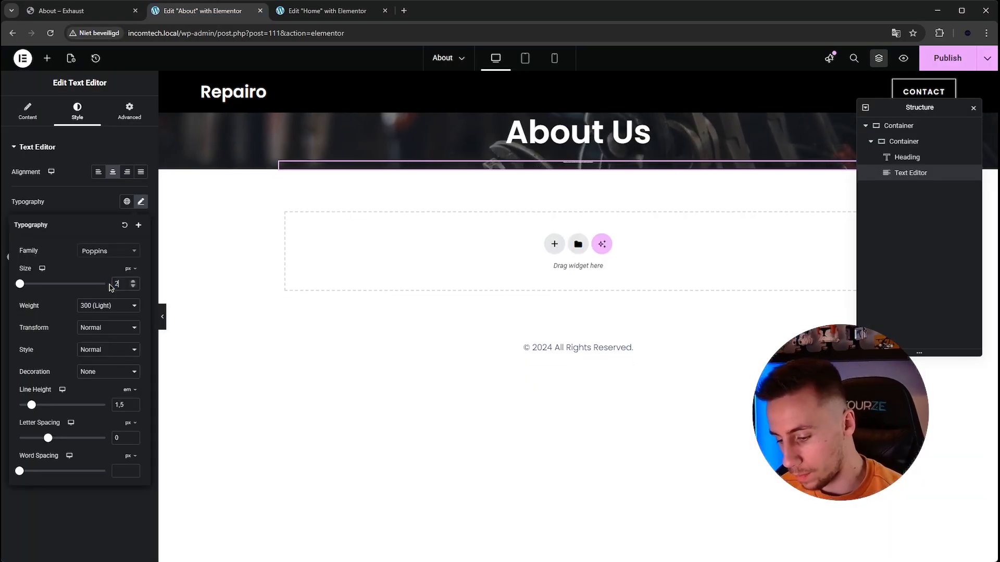
type("8")
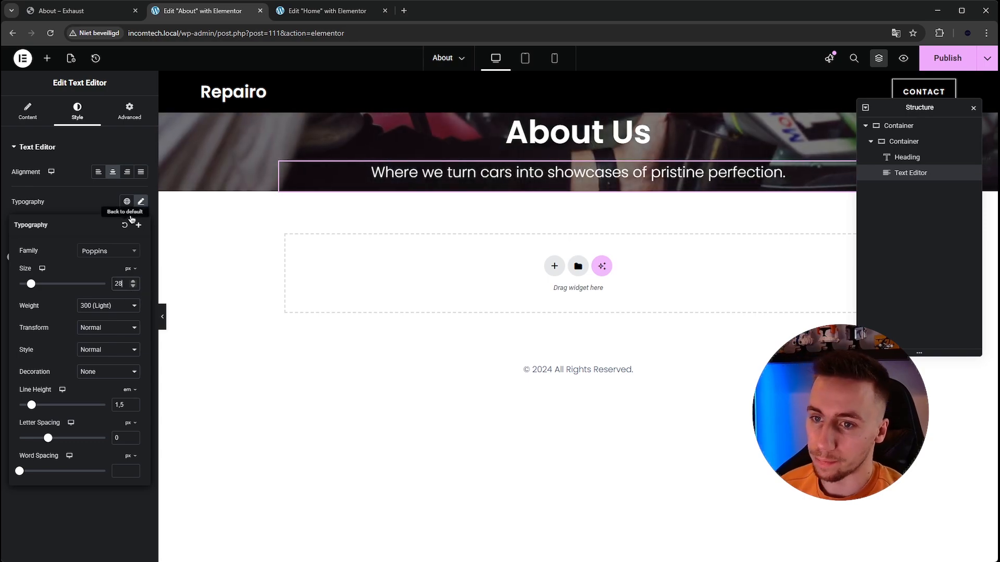
left_click(139, 202)
- Set the top and bottom padding of the About page's outer hero container to 250 px each
left_click(89, 11)
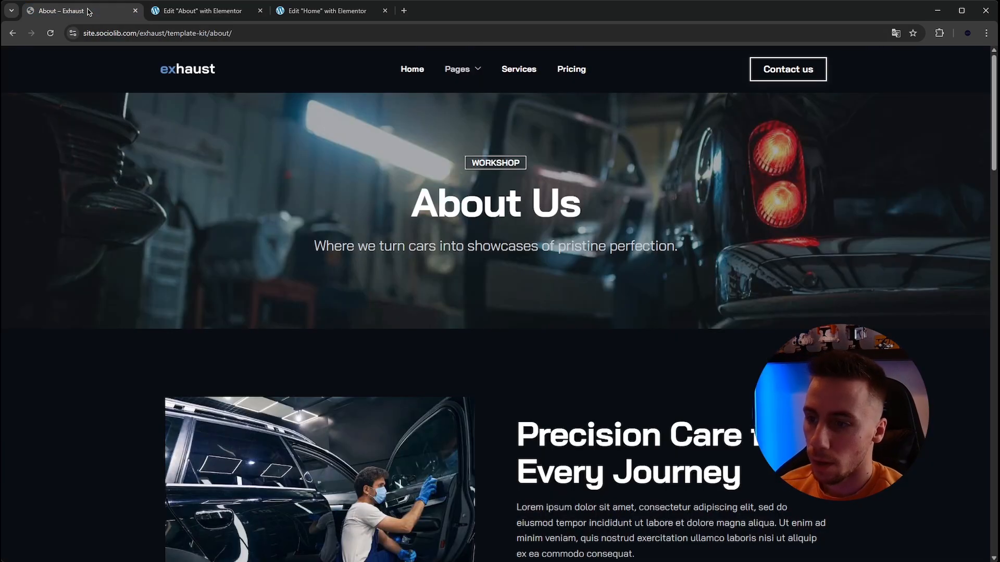
left_click(203, 11)
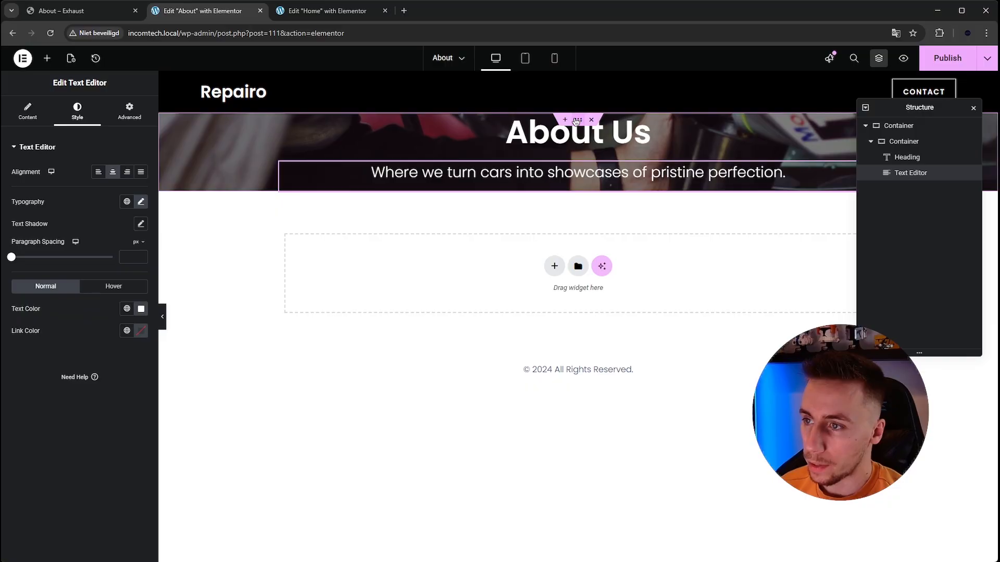
left_click(576, 121)
left_click(118, 118)
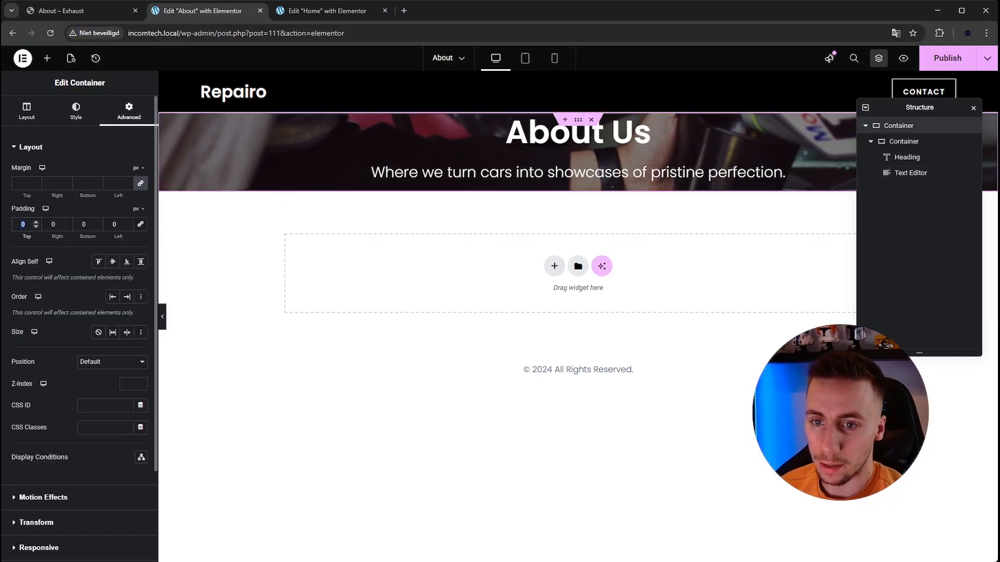
type("250")
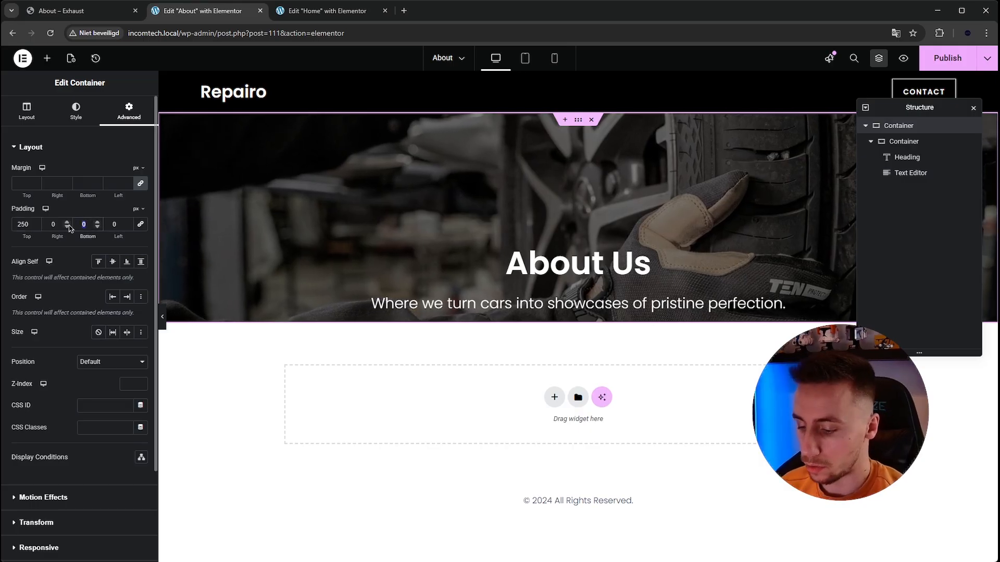
type("250")
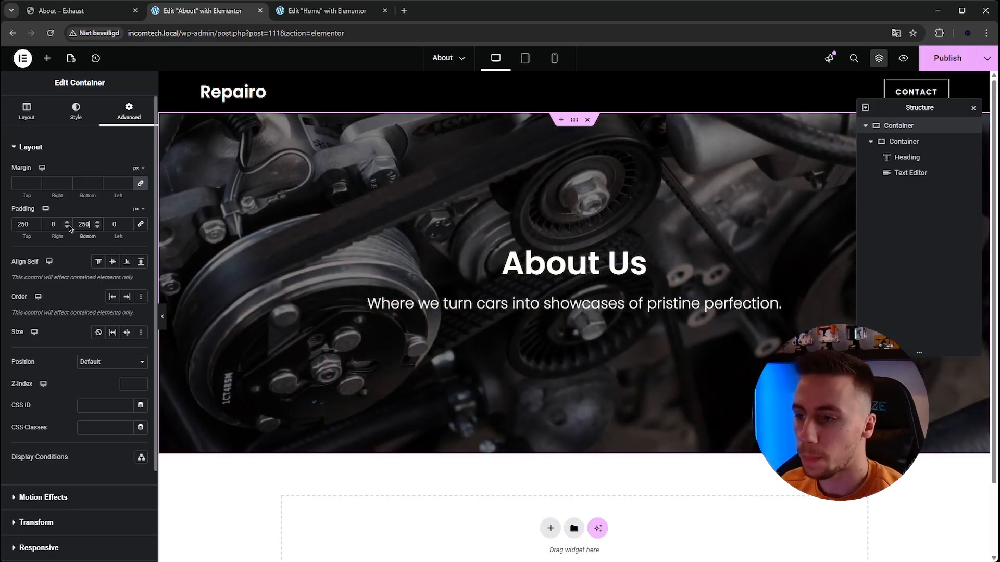
- Compare the hero height with the Exhaust template and set the hero container's top and bottom padding to 200 px each
left_click(83, 7)
left_click(203, 10)
double_click(28, 224)
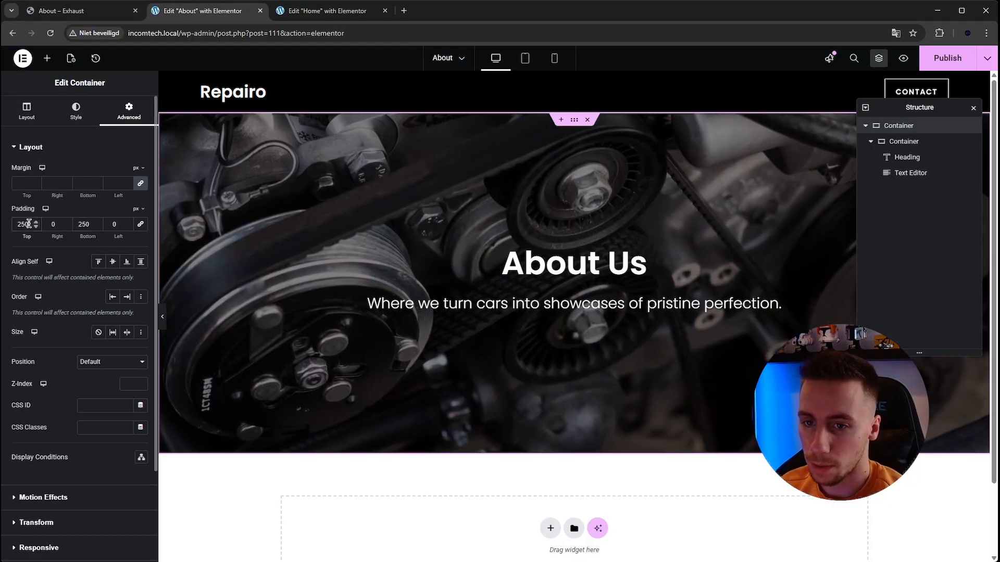
type("0")
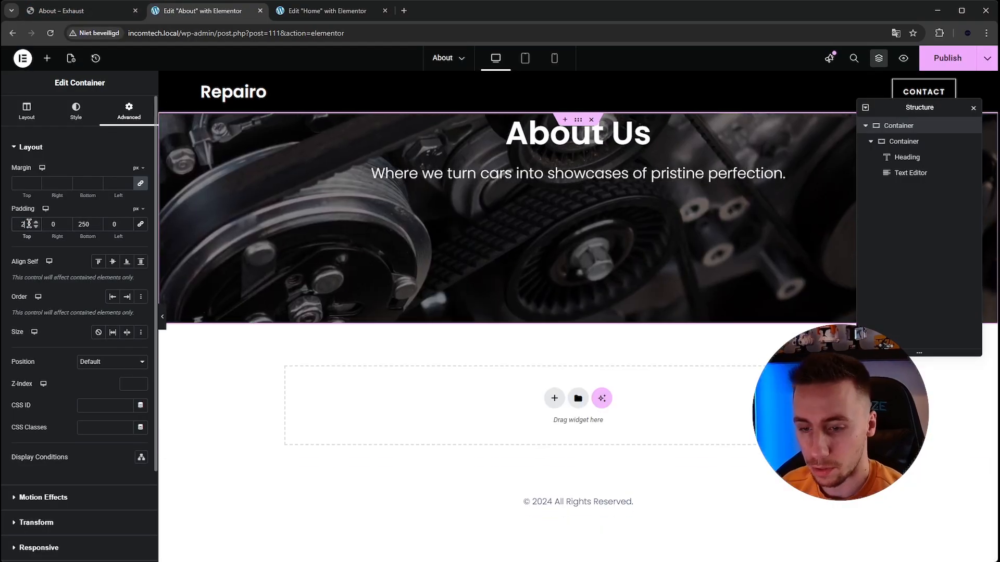
type("200")
double_click(81, 224)
type("200")
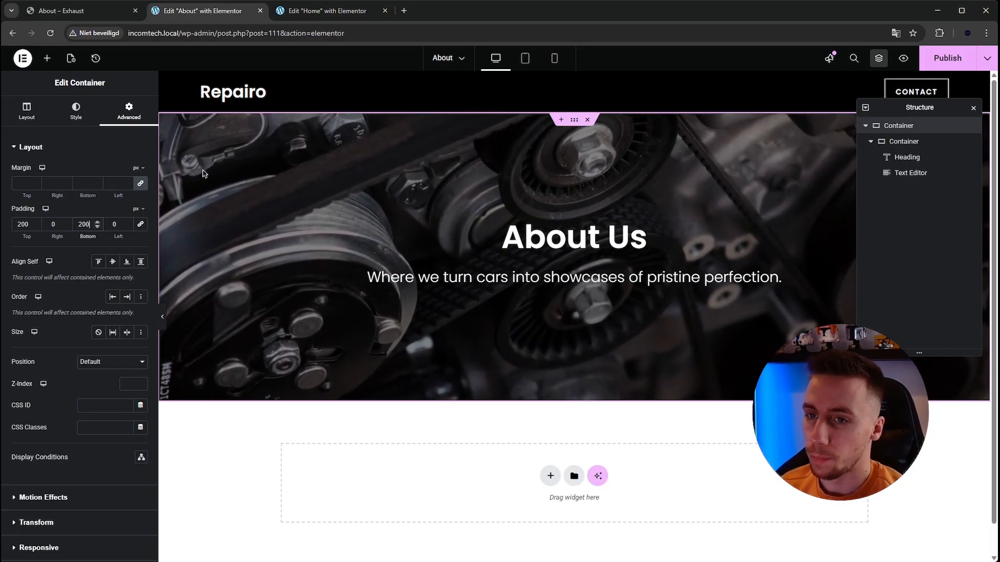
- Add a Button widget above the "About Us" heading in the hero and center it
left_click(104, 11)
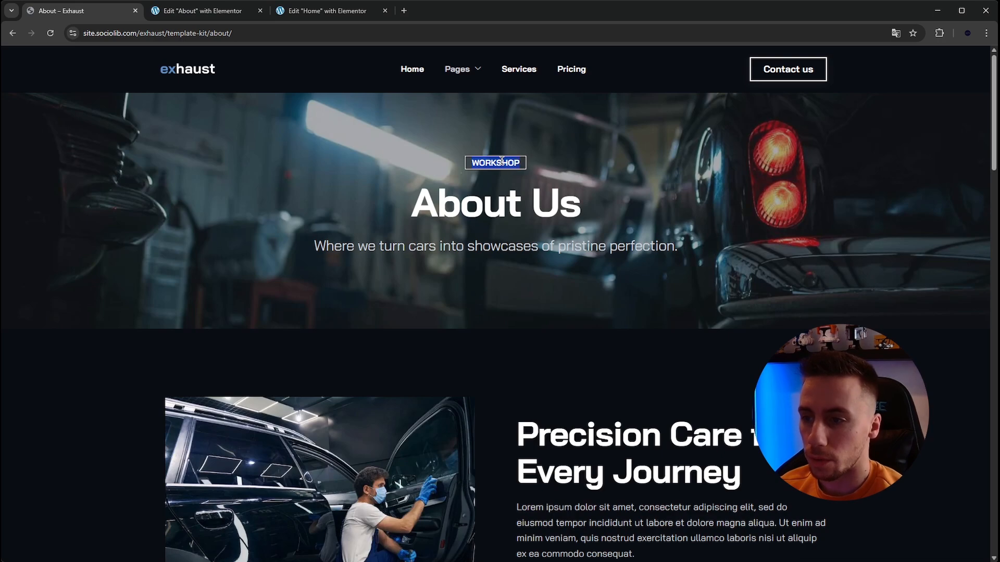
left_click(181, 11)
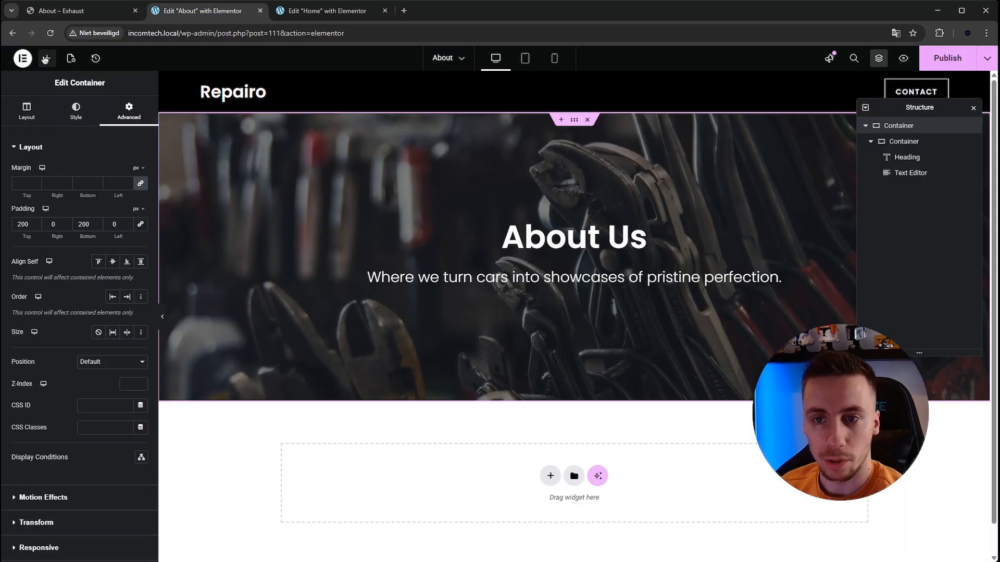
type("butt")
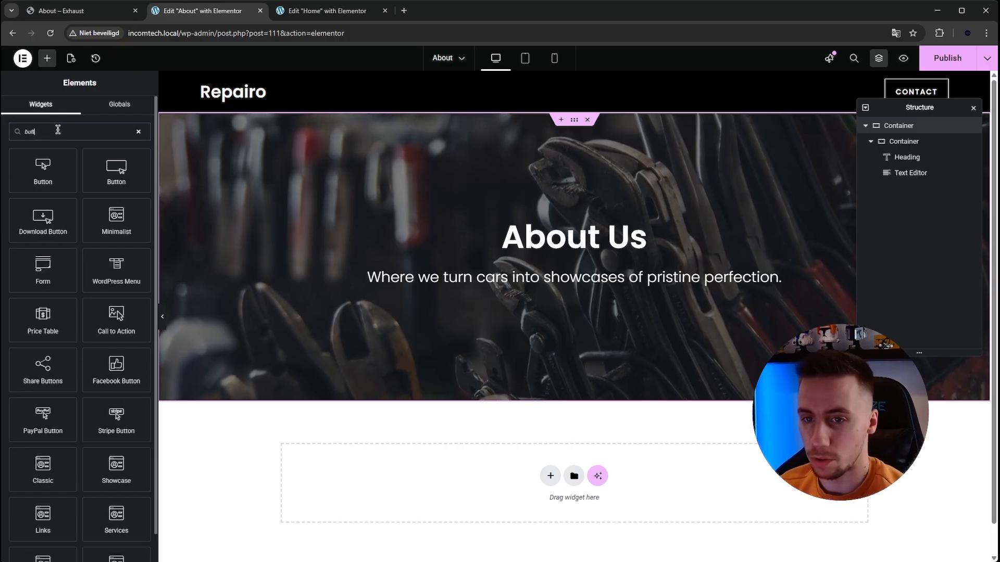
left_click_drag(43, 170, 597, 219)
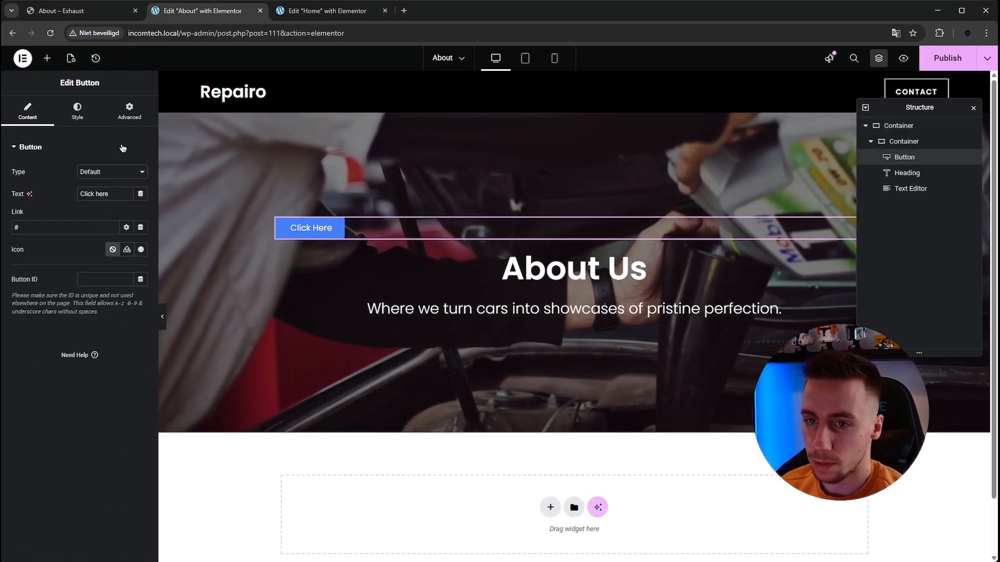
left_click(77, 110)
left_click(113, 172)
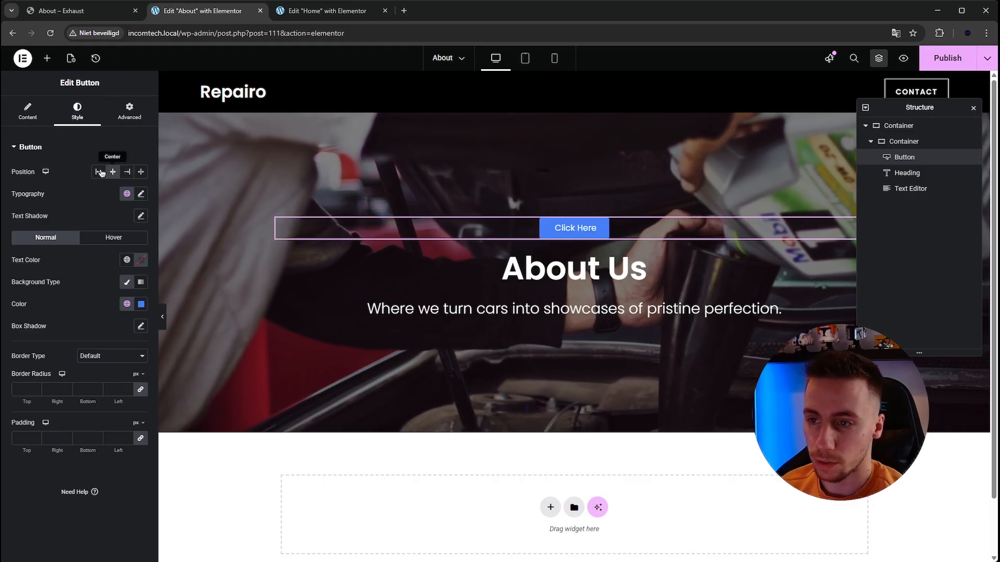
- Check the badge wording on the Exhaust About page and set the new button's text to "Workshop"
left_click(29, 112)
left_click(60, 11)
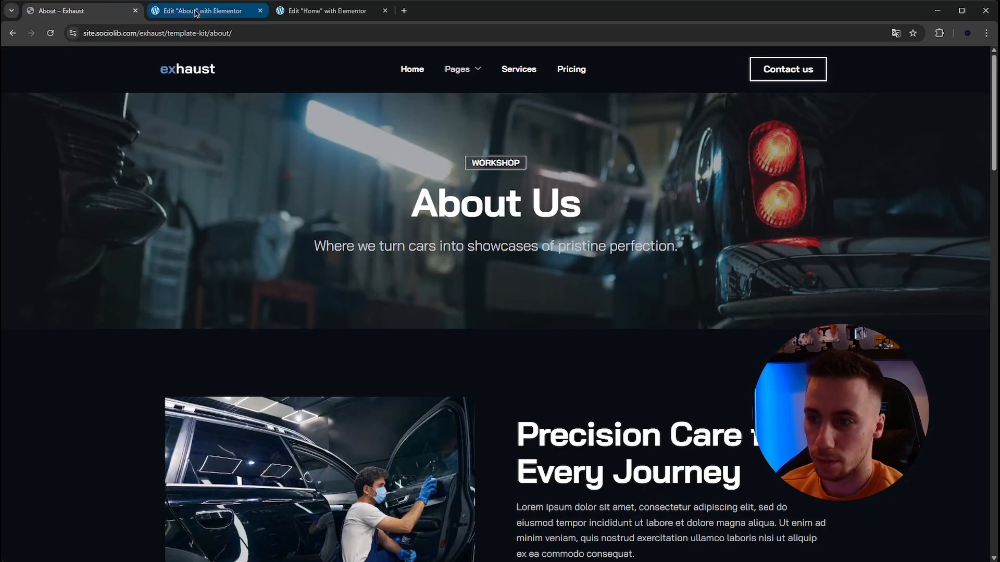
left_click(202, 10)
type("Workshop")
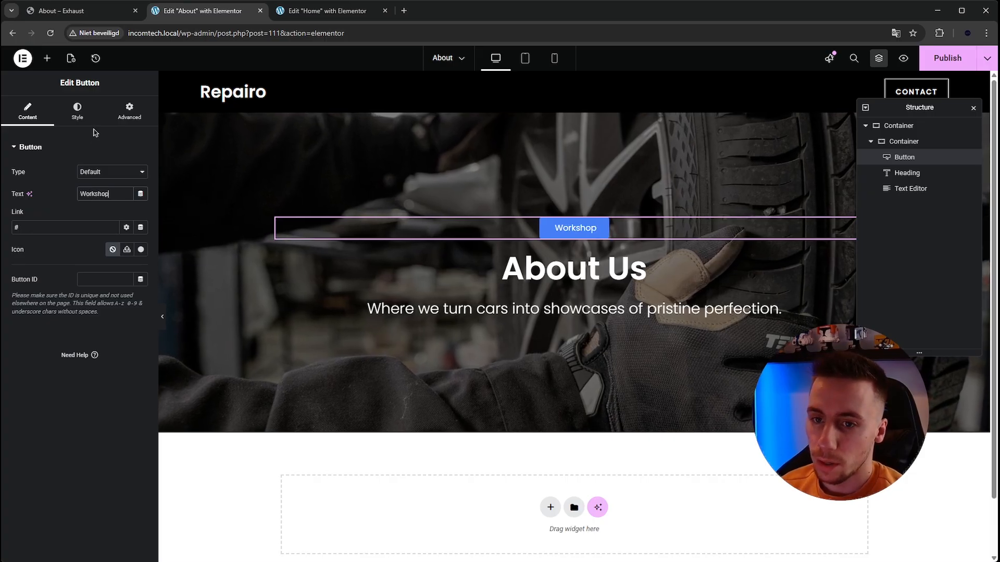
- Make the Workshop button's background color fully transparent and set its border radius to 0 px
left_click(78, 124)
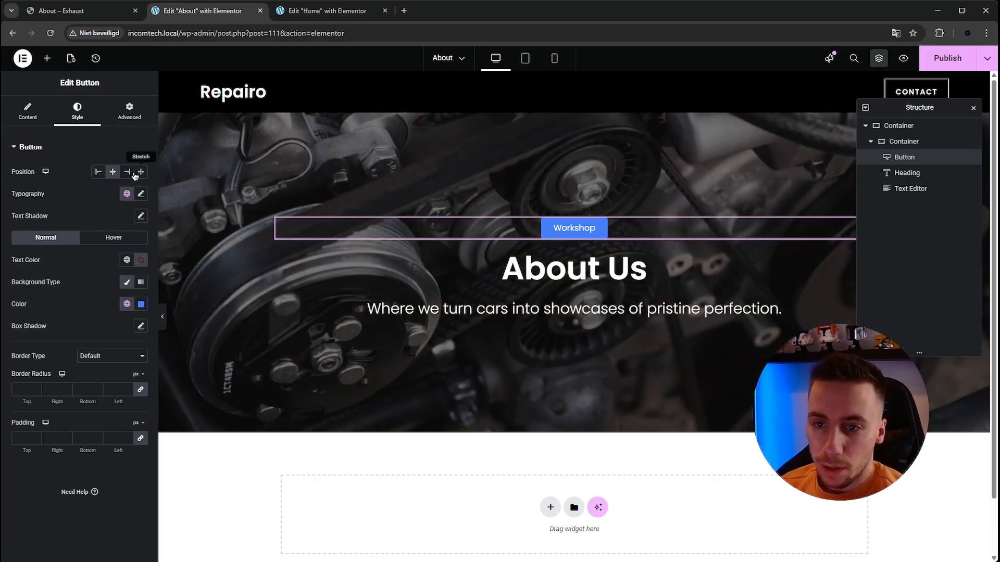
left_click(146, 305)
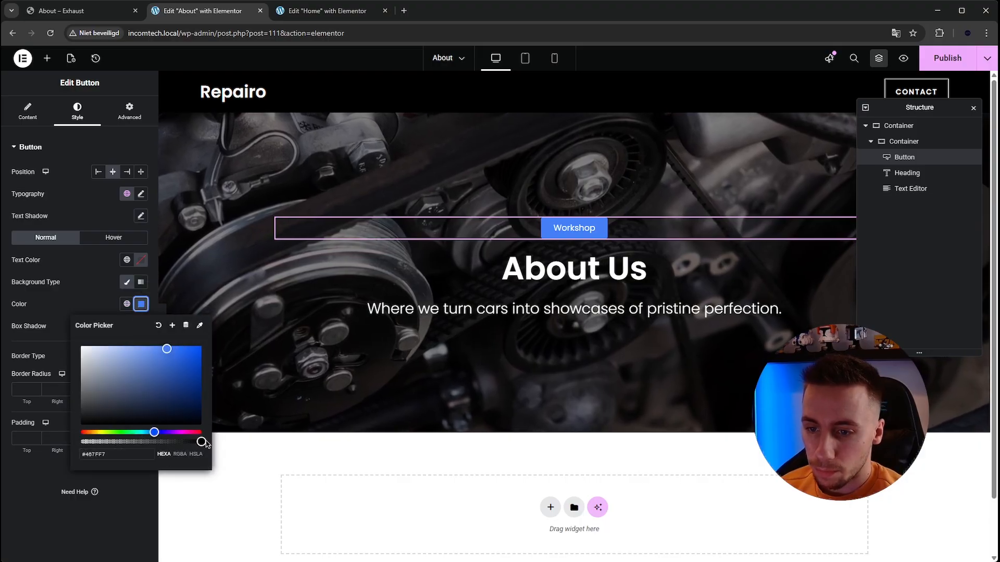
left_click_drag(201, 441, 41, 432)
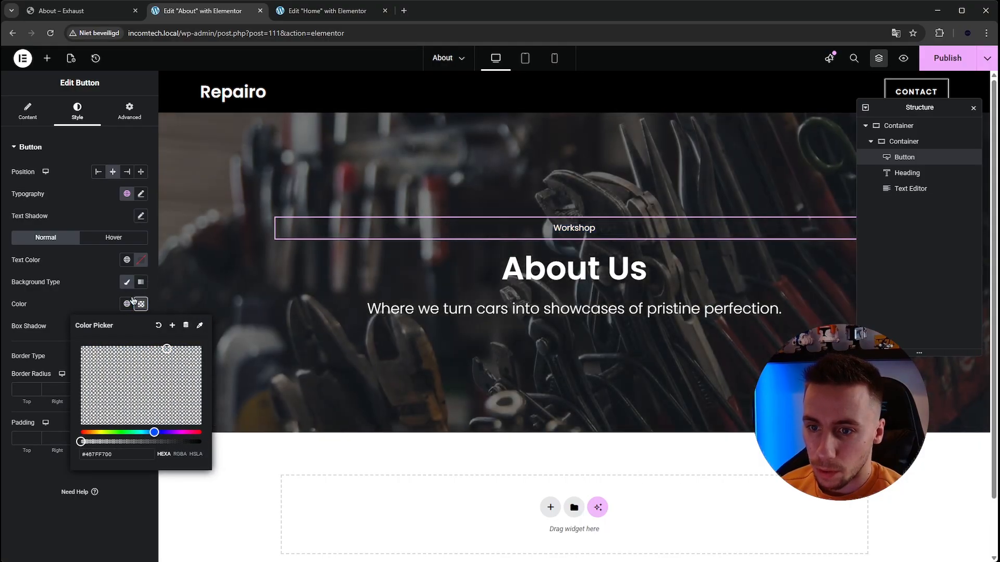
left_click(145, 308)
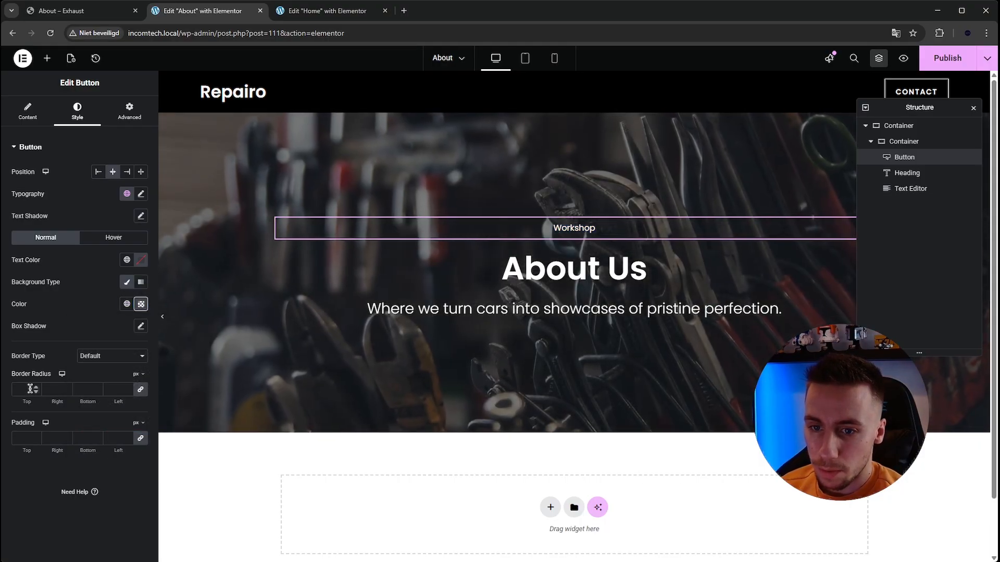
- Give the Workshop button a solid 1 px border in white (#FFFFFF)
left_click(89, 392)
left_click(21, 391)
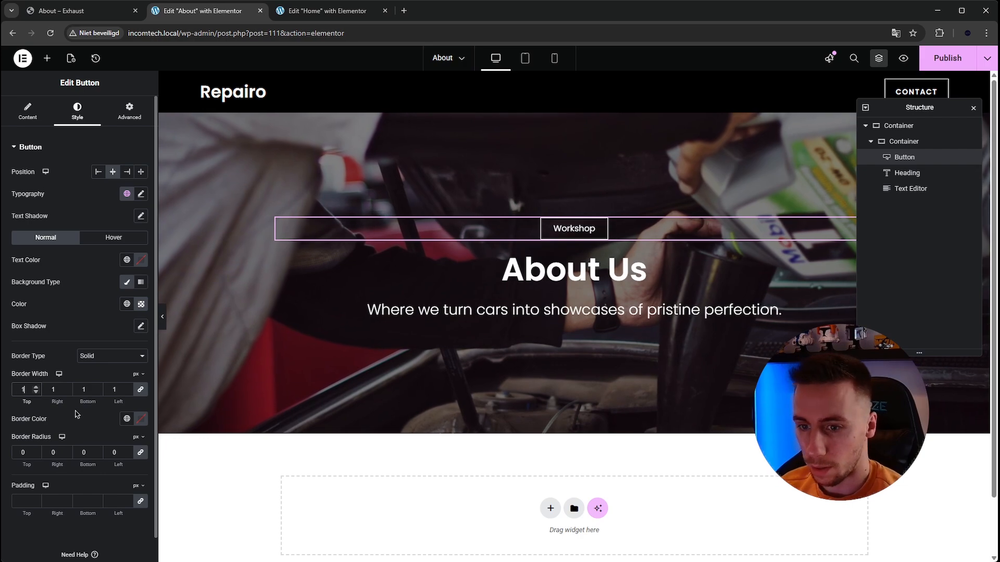
left_click(141, 421)
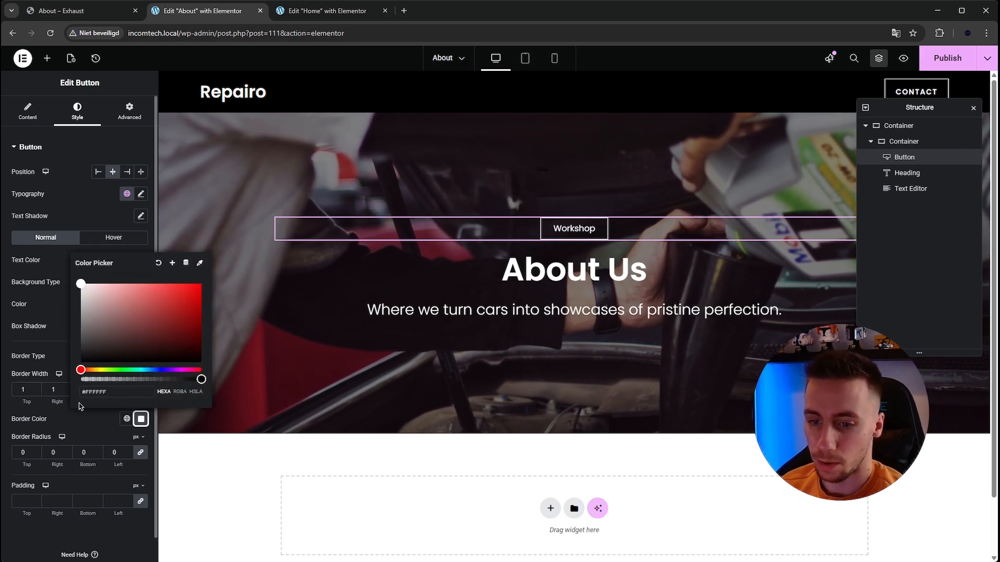
left_click(112, 530)
- Preview the About hero at full width and compare its Workshop badge with the one on the Exhaust About page
left_click(163, 316)
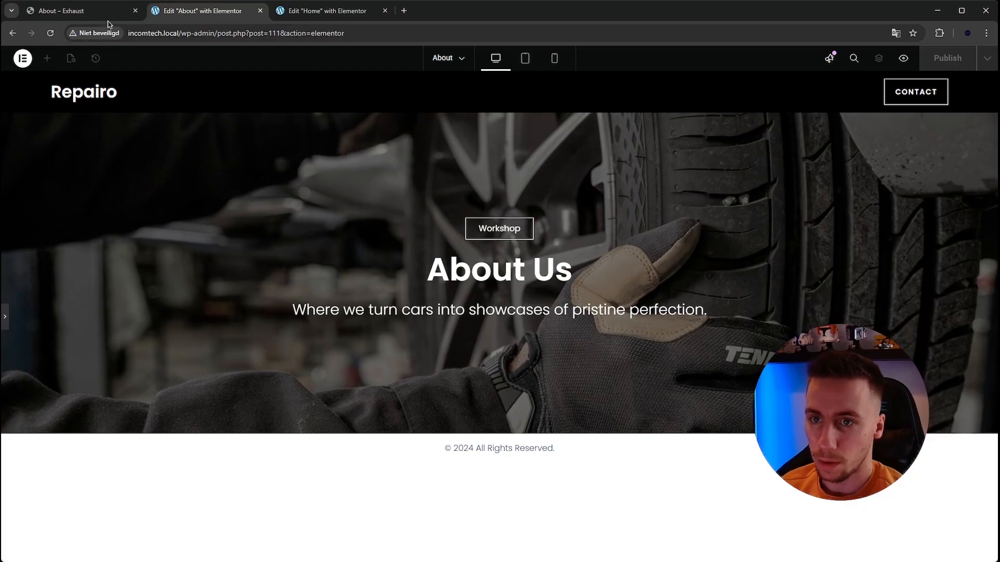
left_click(78, 11)
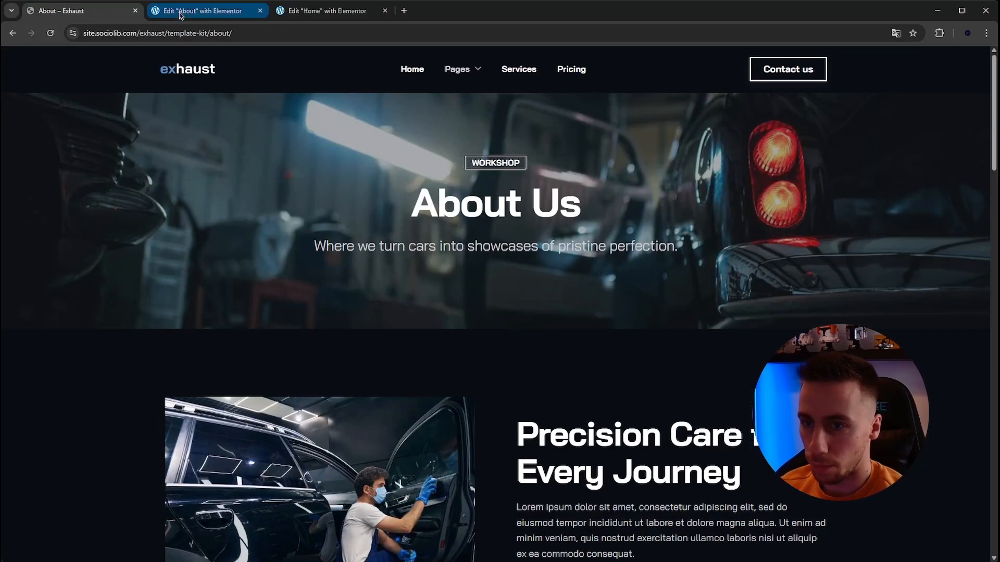
left_click(244, 14)
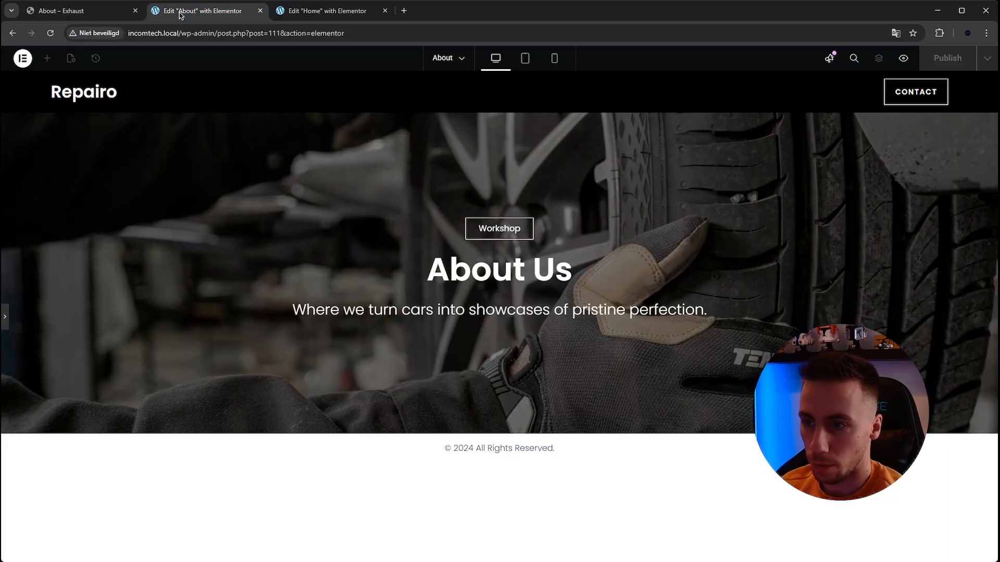
left_click(5, 317)
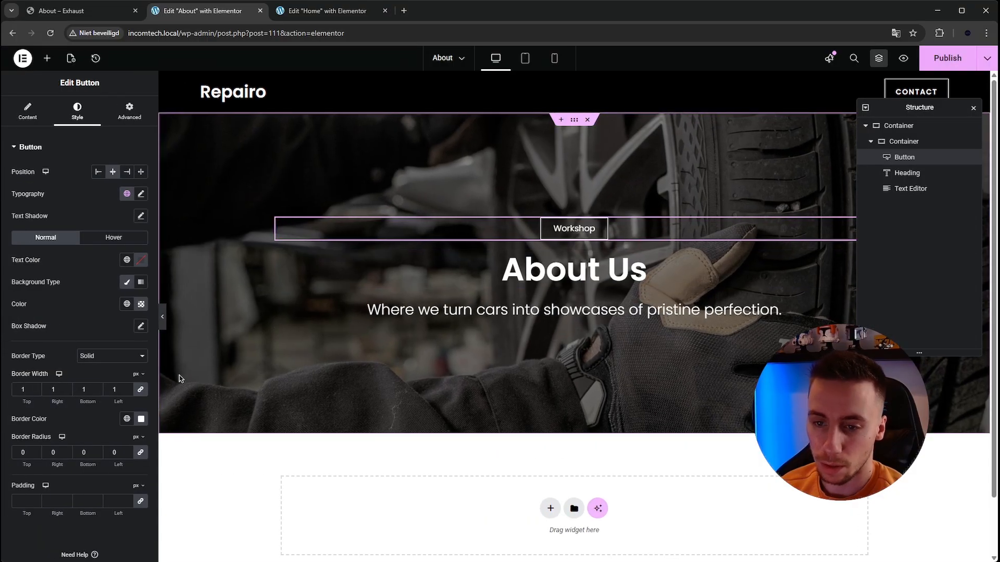
scroll(64, 362, "down", 1)
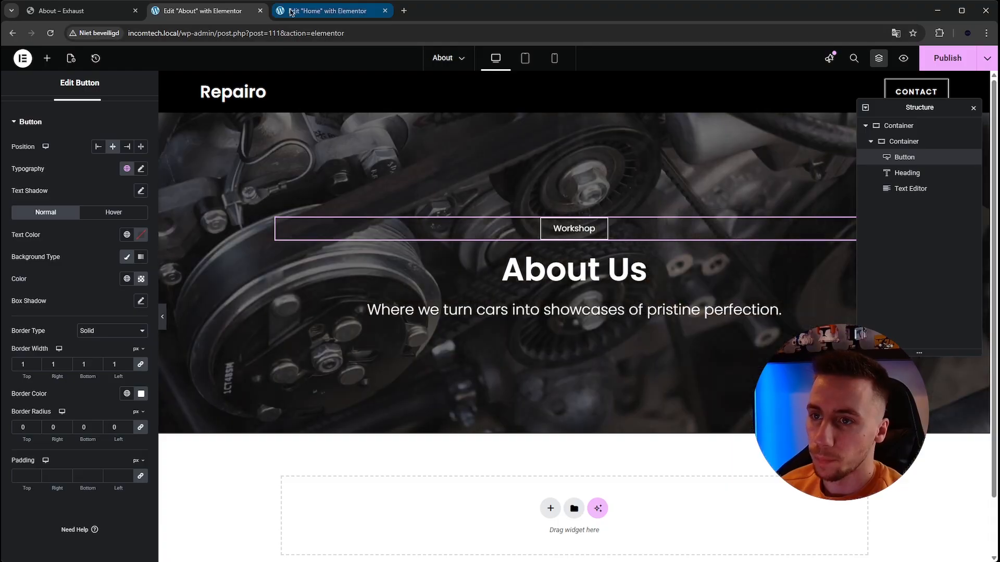
- Check the section following the hero on the Exhaust About page and copy the "Precision Care for Every Journey" container from the Home page
left_click(105, 11)
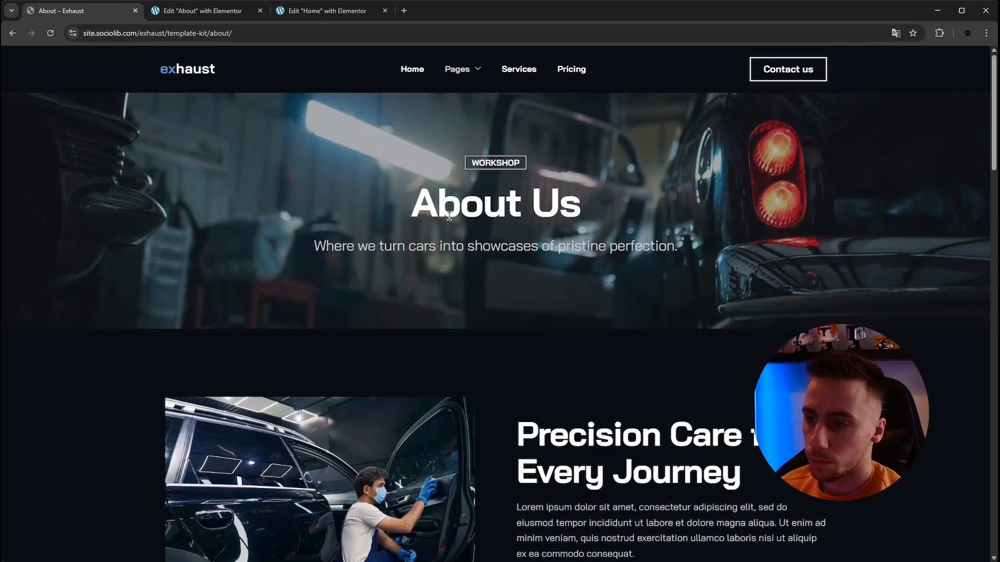
scroll(449, 217, "down", 4)
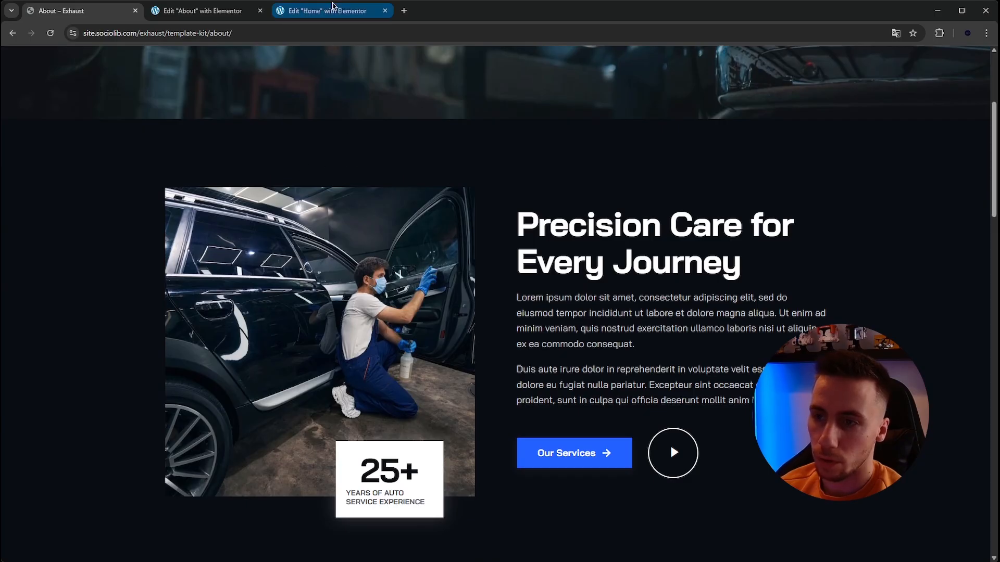
left_click(333, 9)
scroll(483, 209, "down", 2)
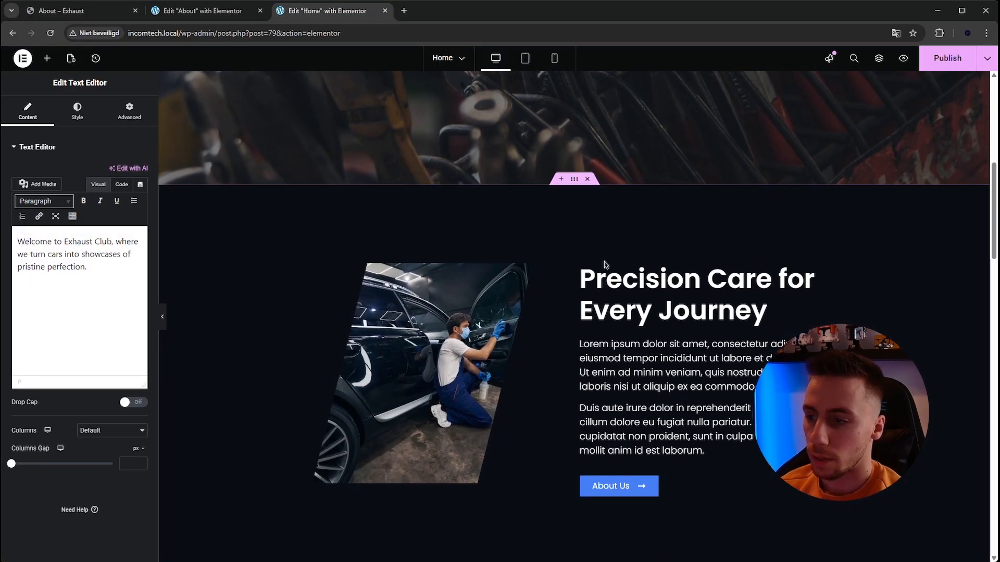
left_click(575, 183)
right_click(574, 184)
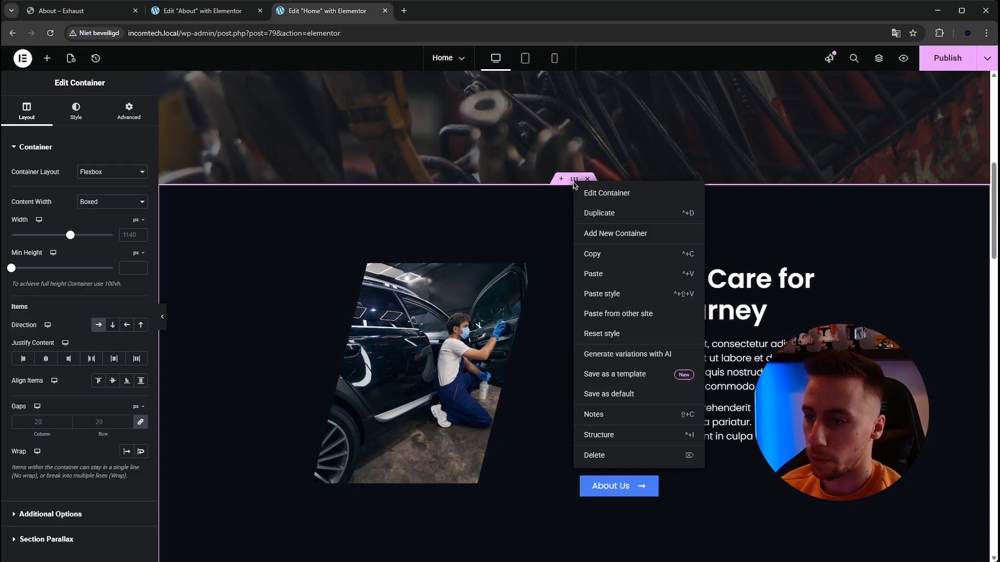
left_click(576, 253)
- Paste the copied container below the hero on the About page and hide the page structure overview
left_click(208, 10)
scroll(385, 249, "down", 1)
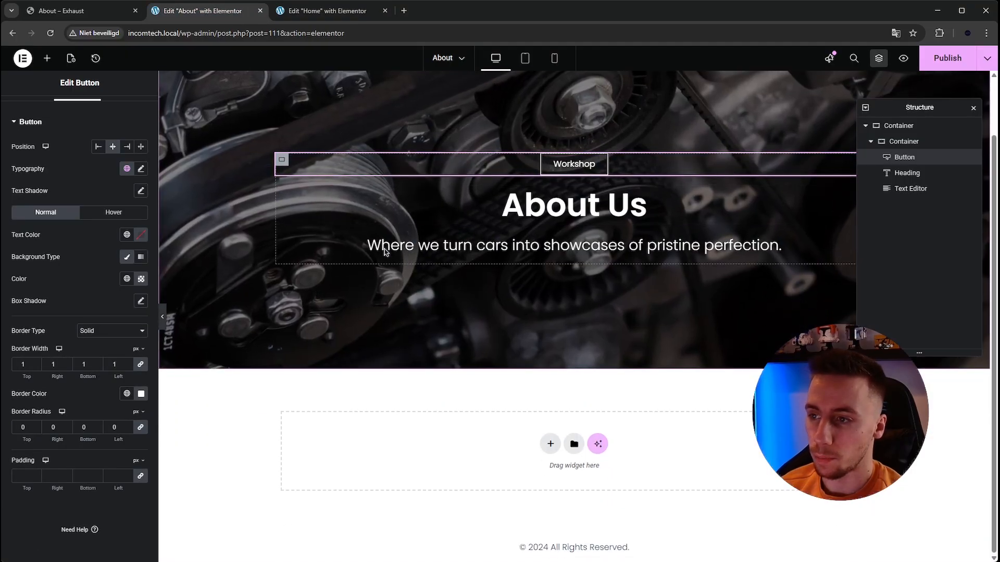
right_click(412, 447)
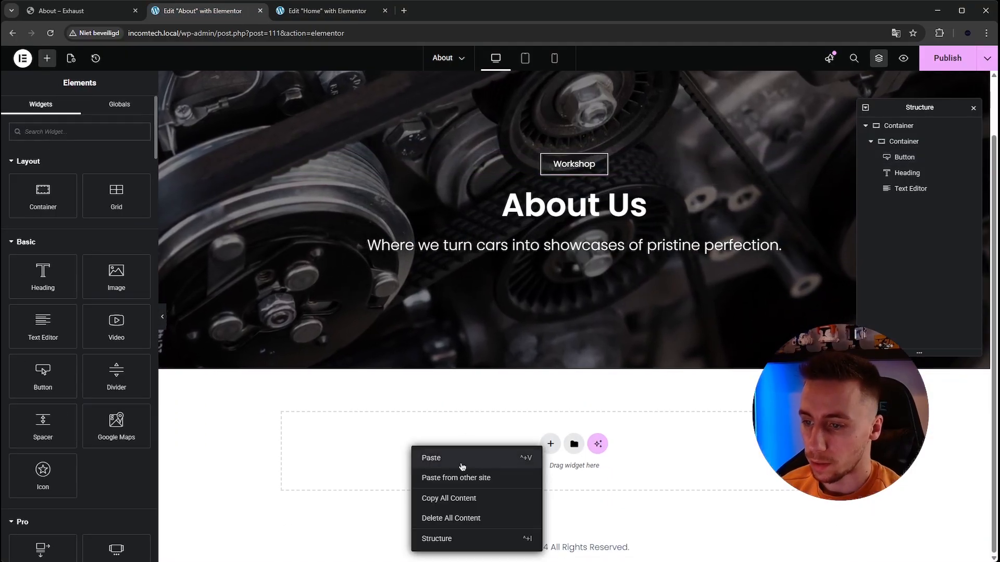
left_click(422, 457)
left_click(973, 108)
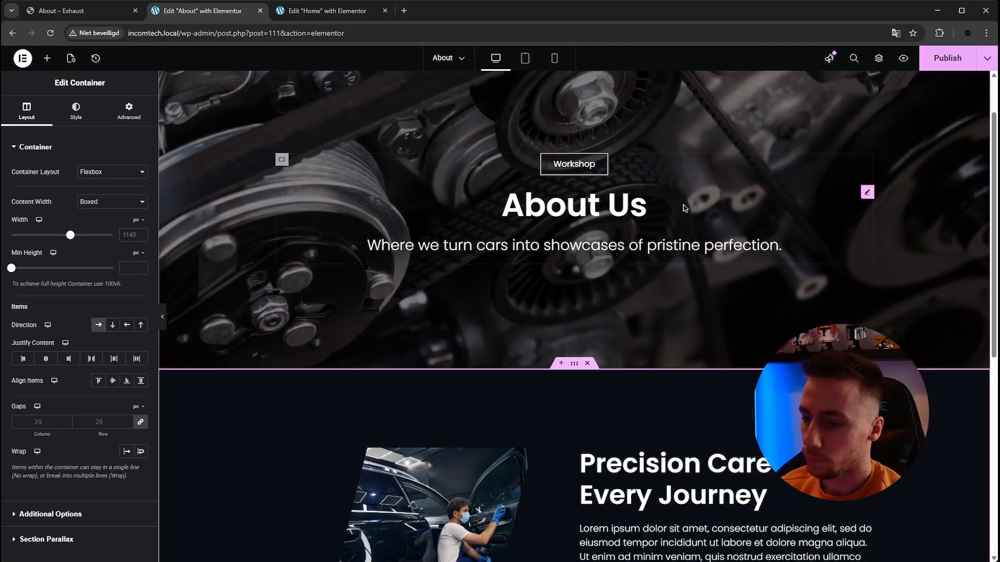
scroll(371, 176, "down", 5)
scroll(611, 136, "up", 1)
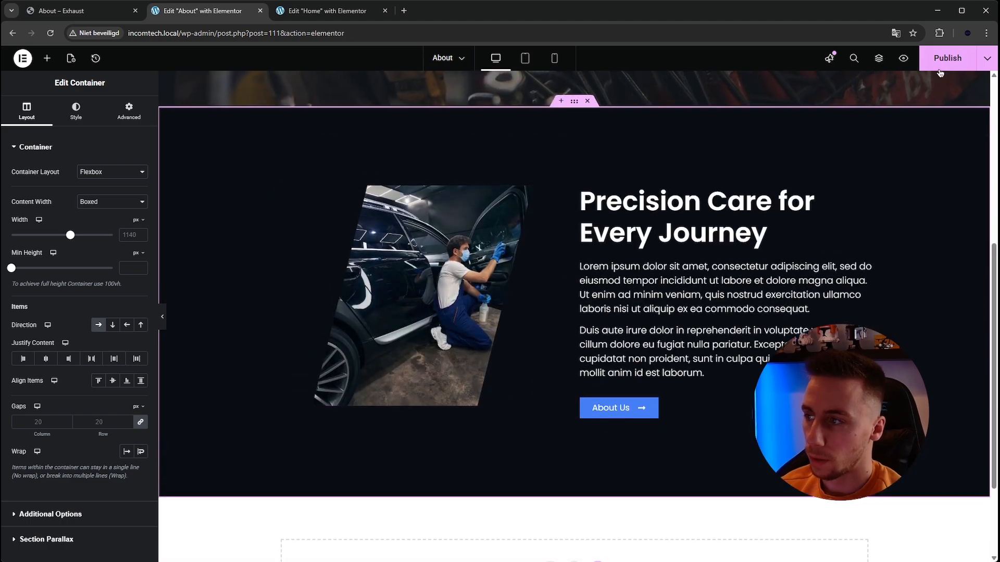
- Examine the Auto Care Experts team section on the Exhaust About page, including the details popup of the middle team member
left_click(88, 12)
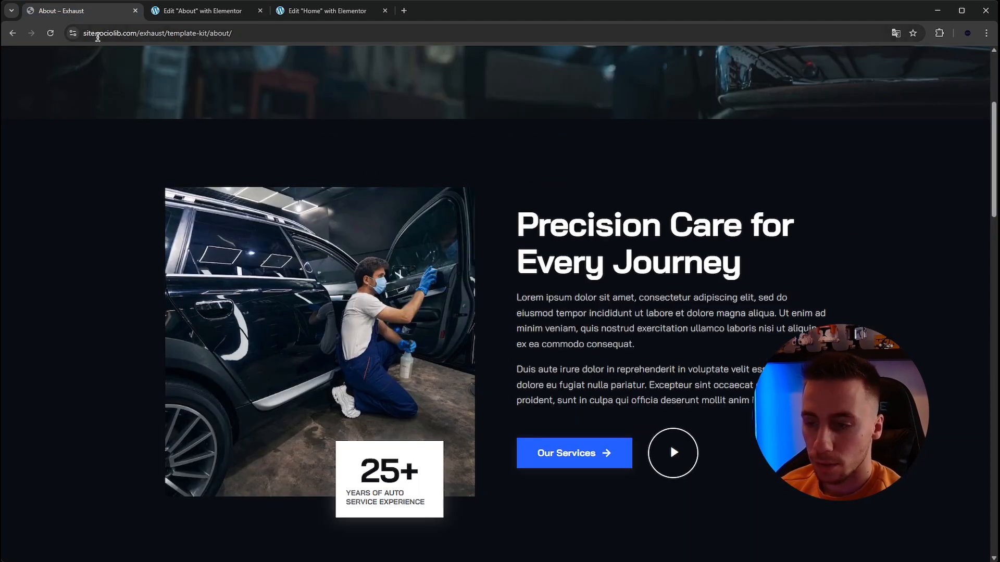
scroll(386, 213, "down", 6)
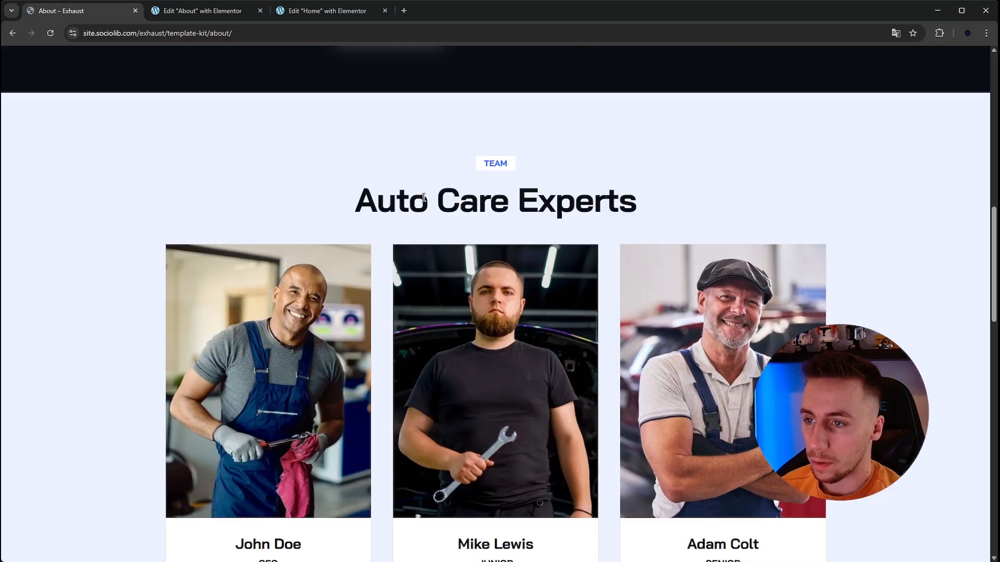
left_click_drag(423, 197, 591, 199)
left_click(585, 200)
scroll(556, 132, "down", 1)
scroll(485, 141, "down", 1)
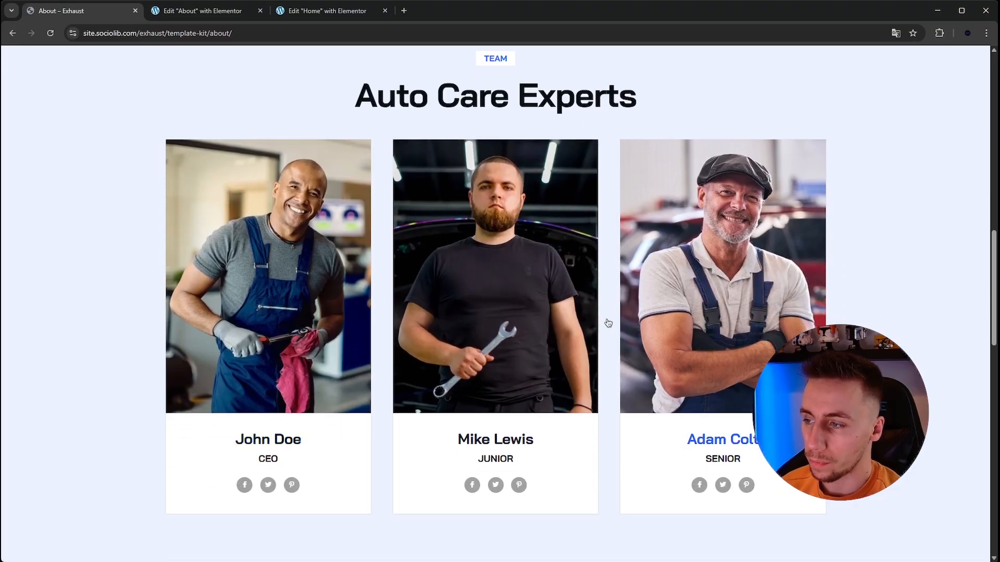
scroll(333, 308, "down", 2)
scroll(71, 240, "up", 2)
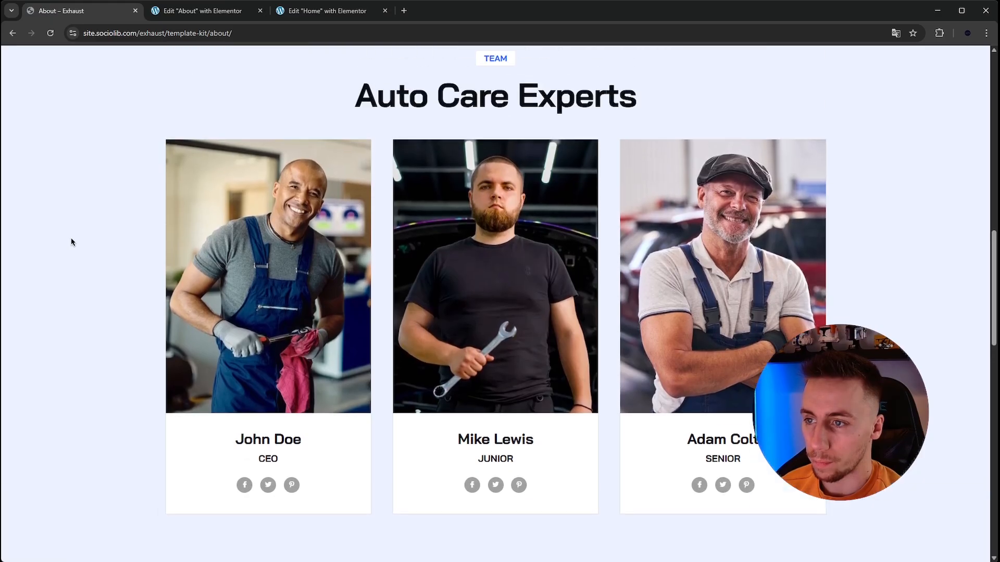
scroll(72, 240, "up", 1)
scroll(73, 237, "down", 1)
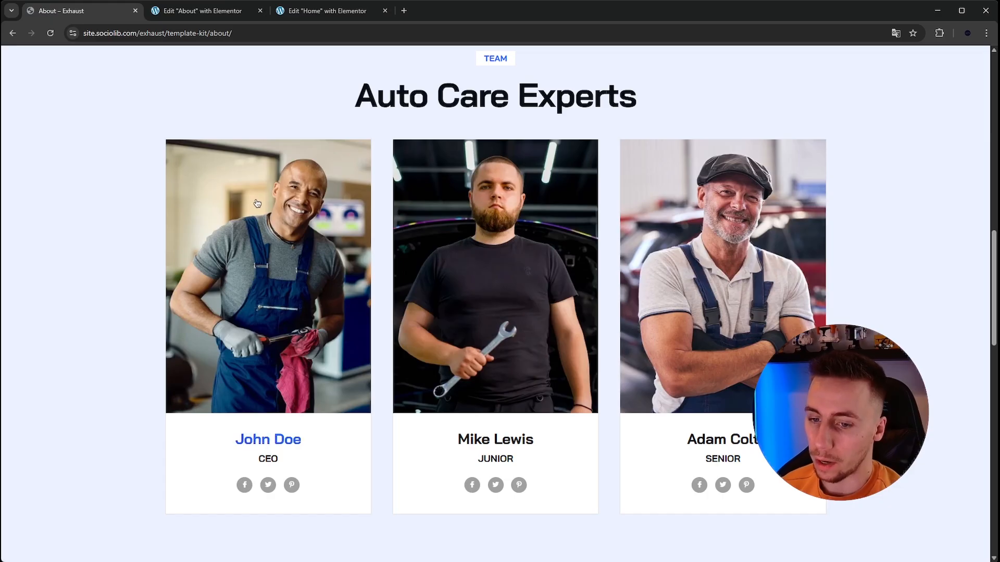
left_click(482, 202)
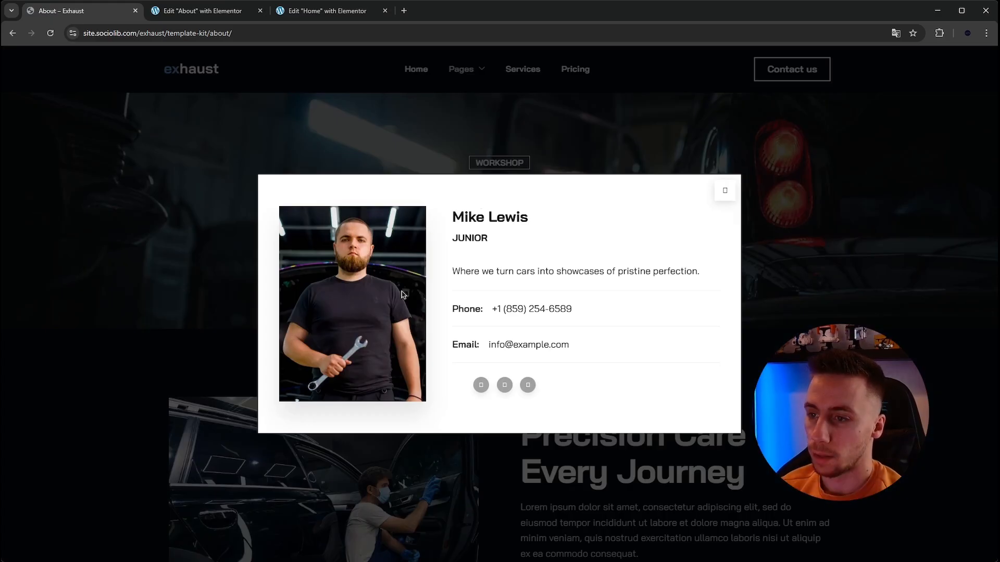
left_click(724, 191)
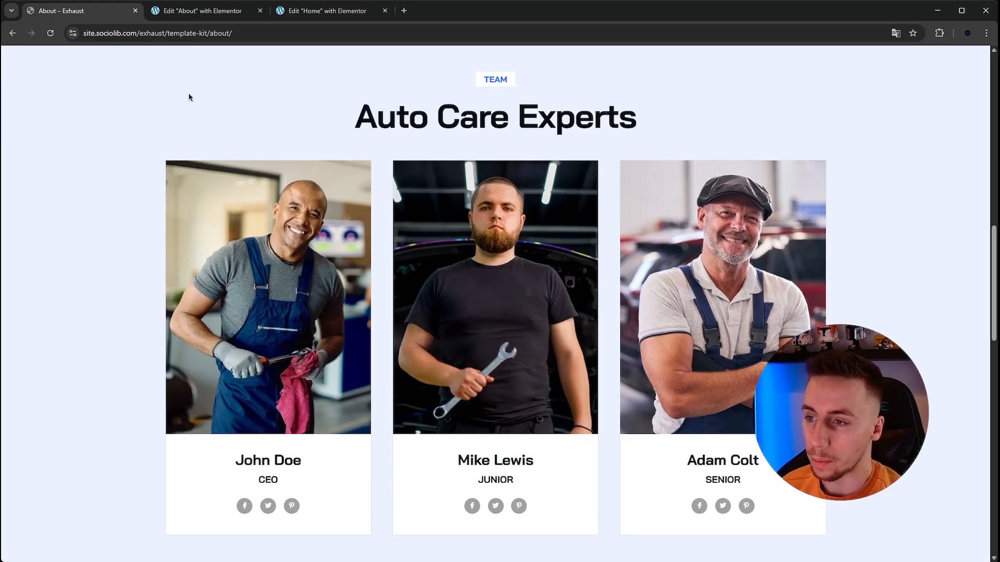
- Review the badge and heading of Exhaust's team section and add an empty row-direction container below the Precision Care section on the About page
left_click(206, 11)
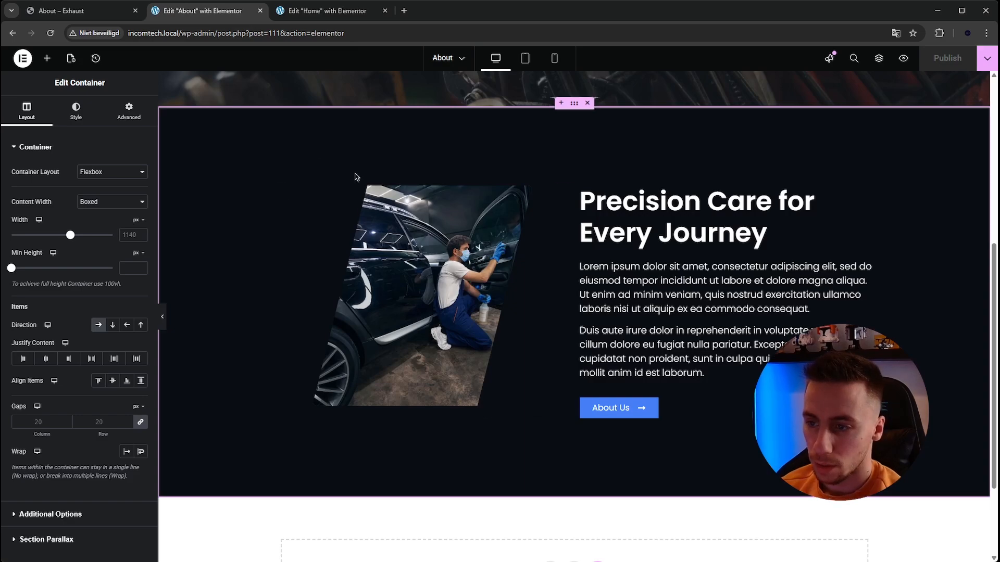
left_click(93, 16)
scroll(419, 169, "up", 1)
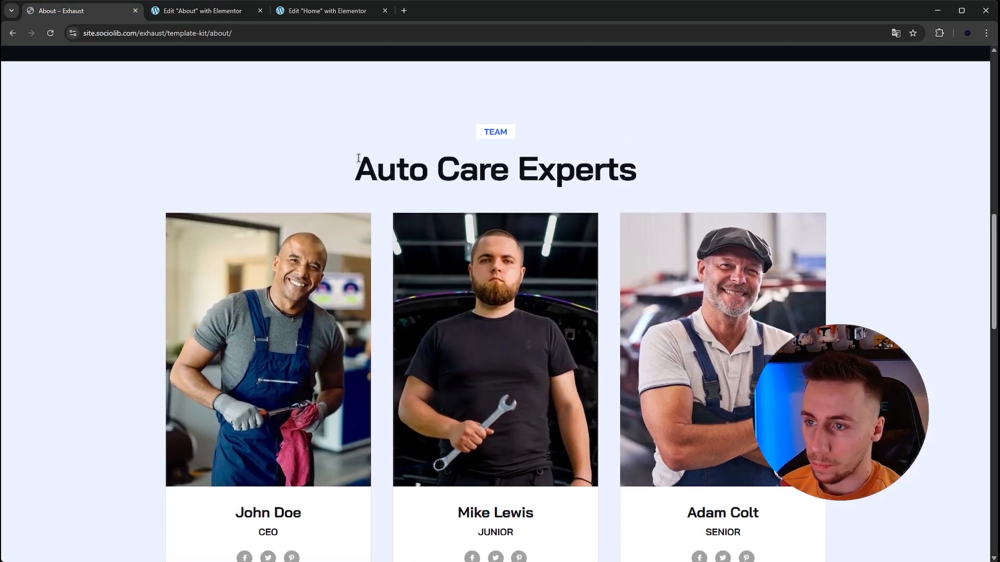
left_click_drag(481, 141, 630, 167)
left_click(596, 180)
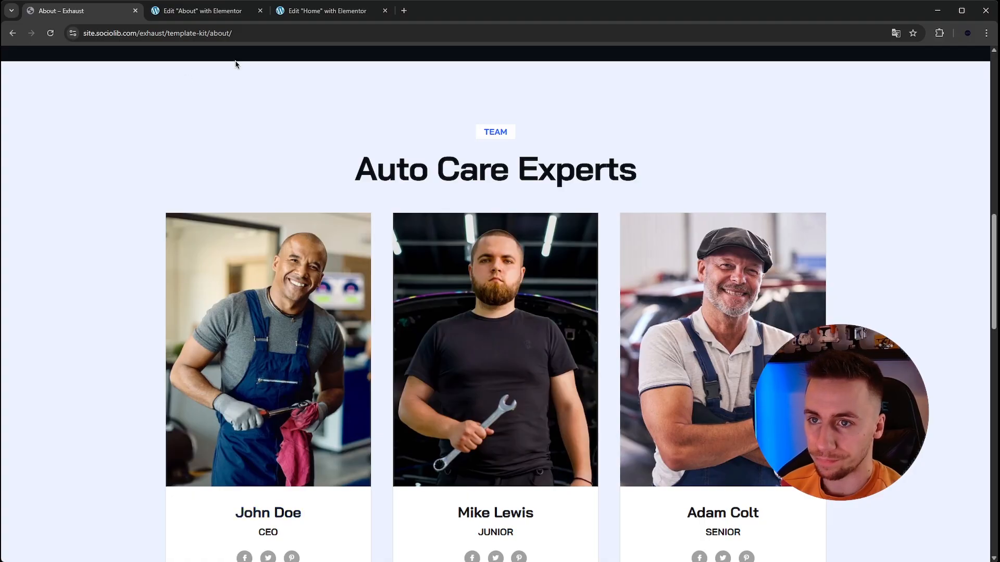
left_click(308, 14)
left_click(229, 11)
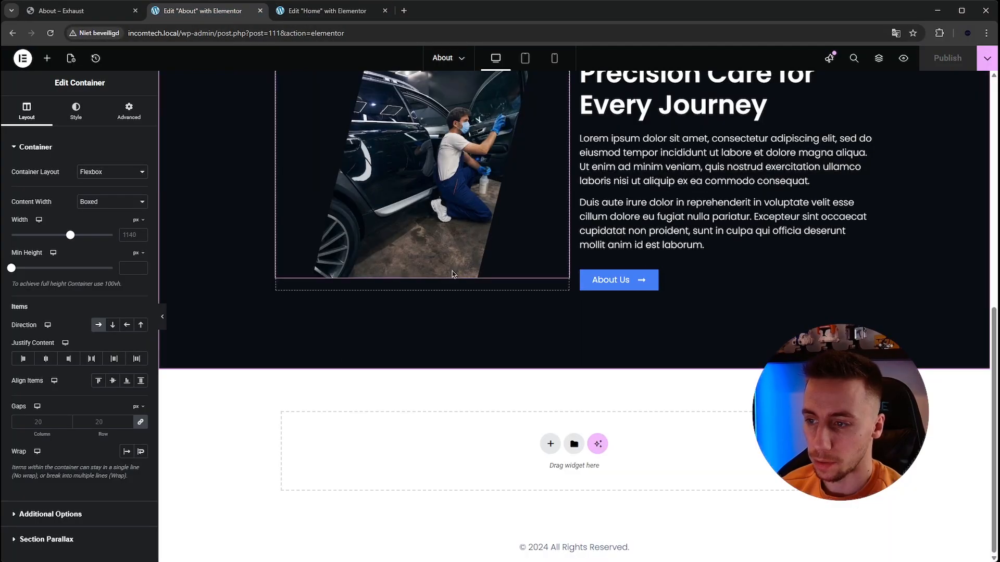
left_click(547, 444)
left_click(531, 472)
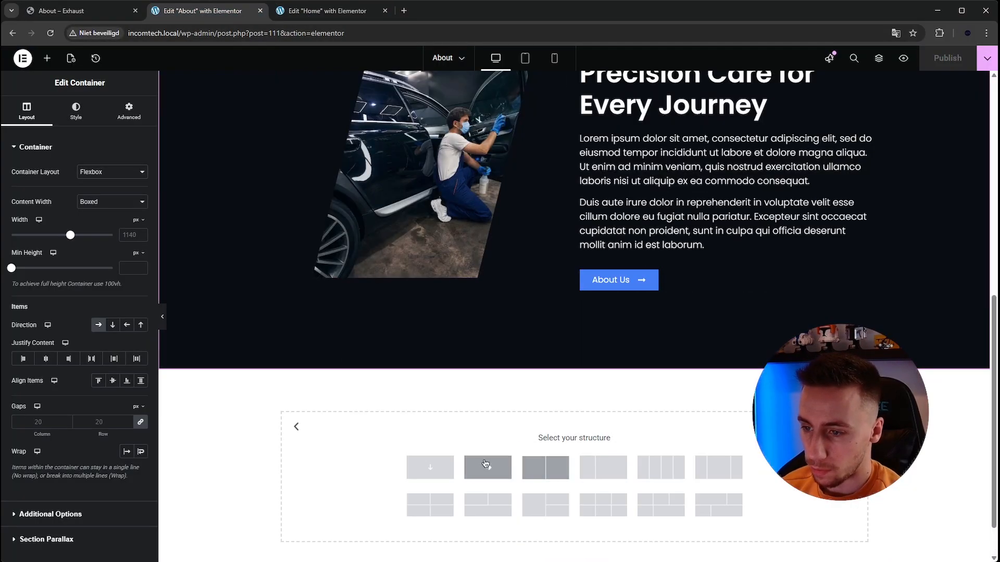
scroll(464, 465, "down", 1)
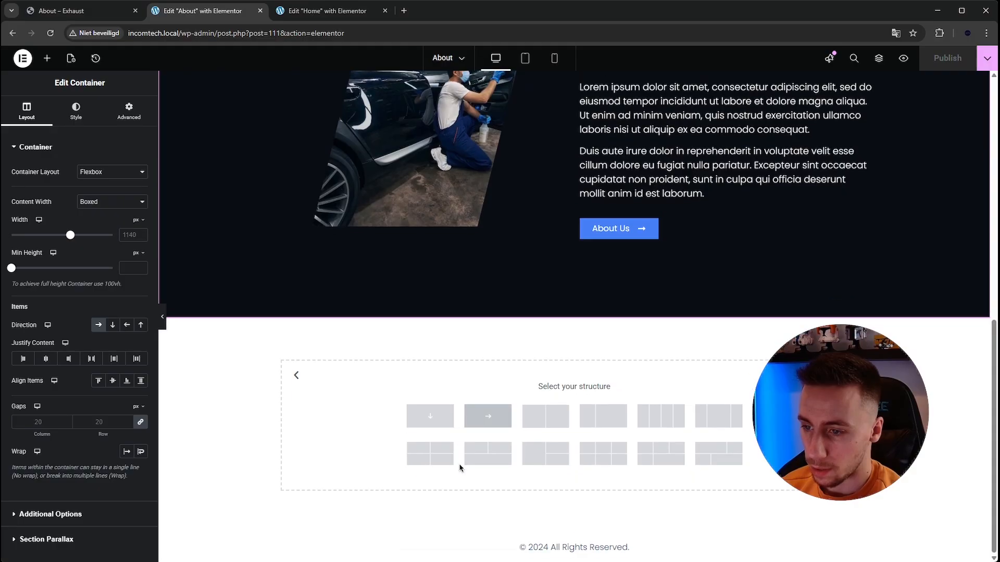
left_click(485, 418)
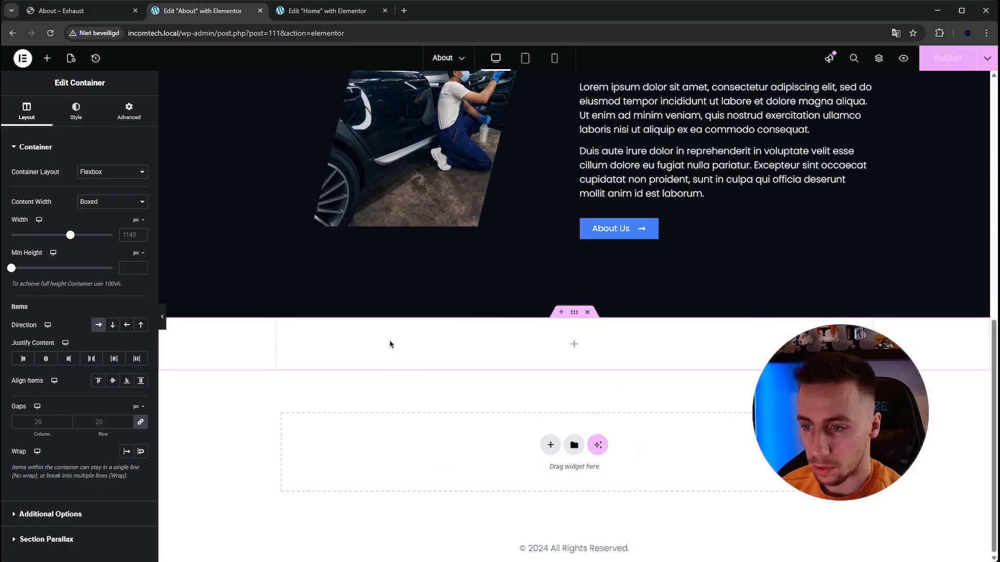
- Set the new container's direction to column and place a nested container inside it
left_click(574, 345)
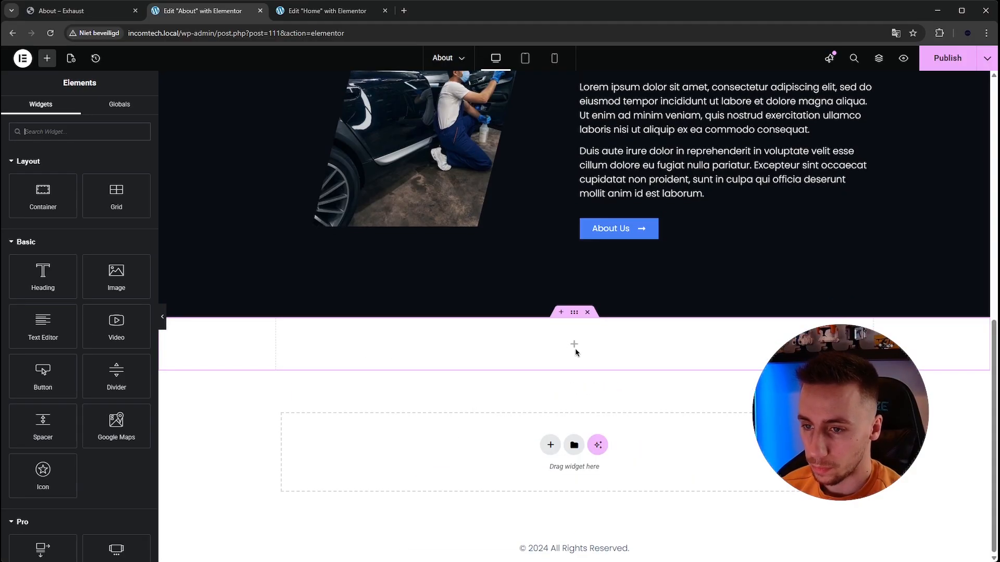
left_click(574, 318)
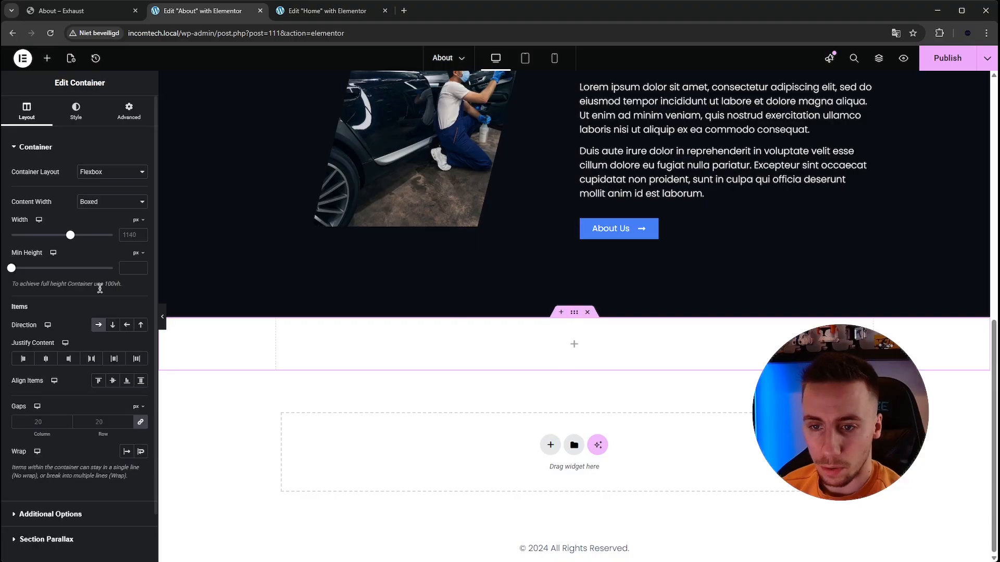
left_click(112, 326)
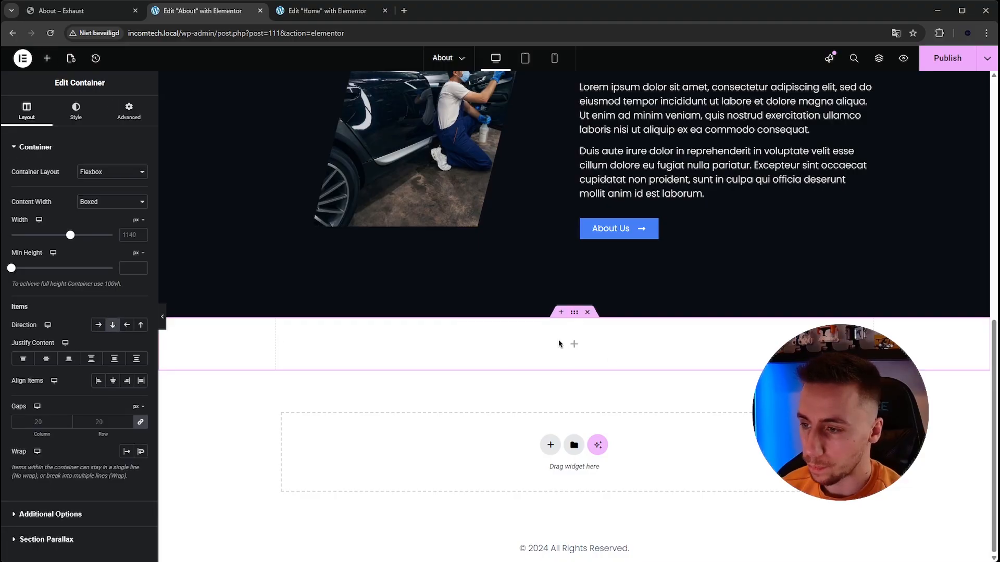
left_click(574, 346)
left_click_drag(43, 195, 573, 343)
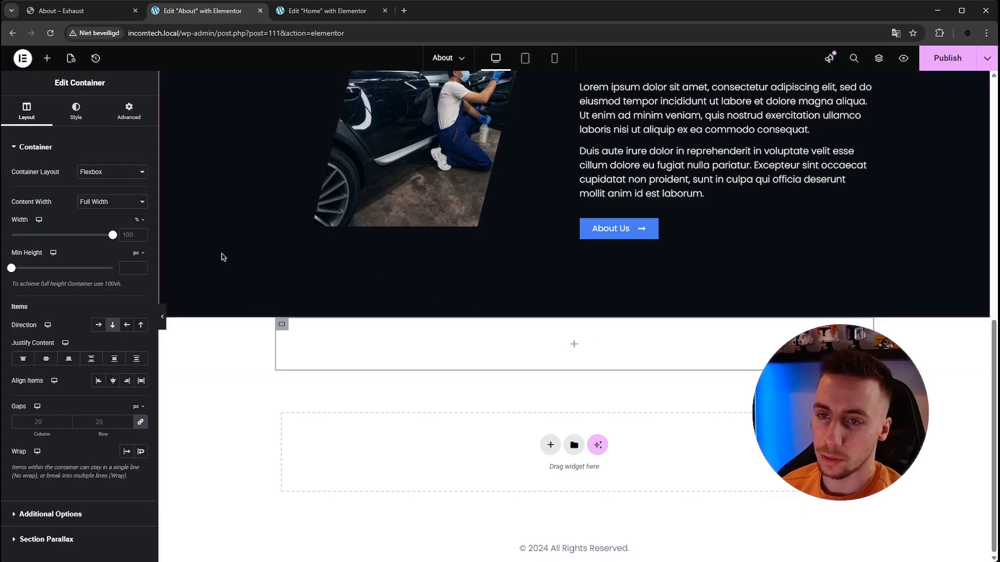
- Duplicate the nested container to match the team section's two parts and set the lower copy's direction to row
left_click(62, 11)
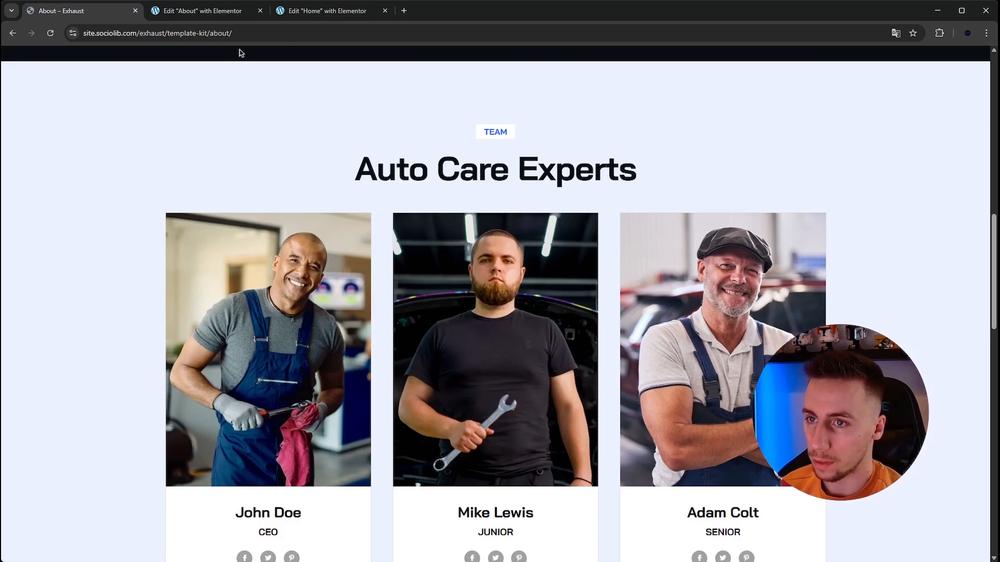
left_click(203, 10)
right_click(286, 327)
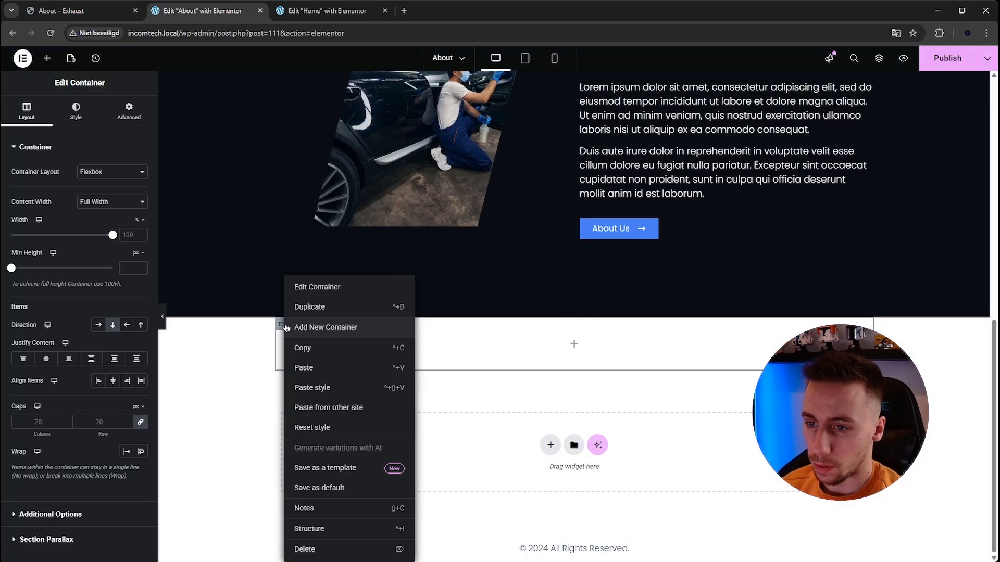
left_click(291, 308)
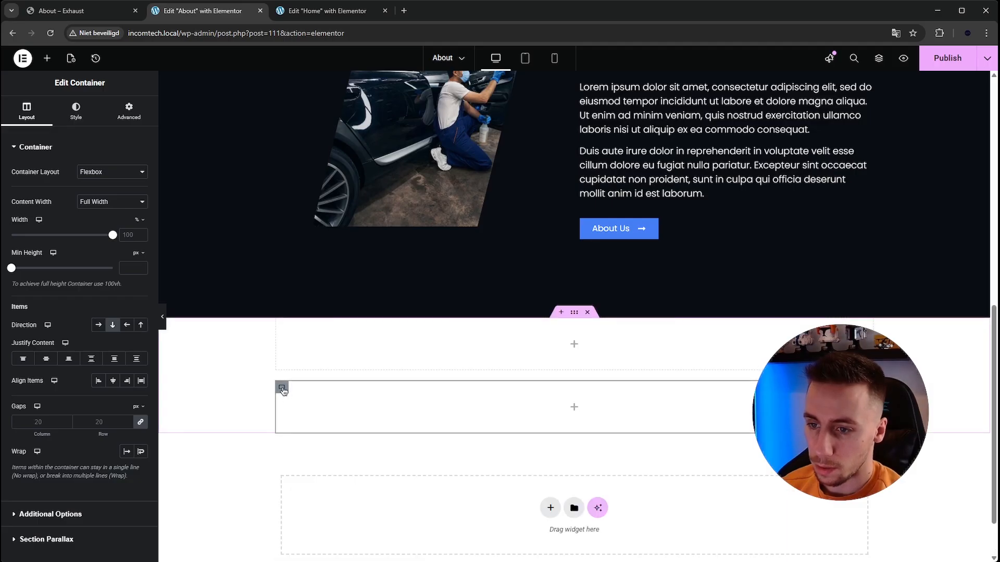
left_click(284, 392)
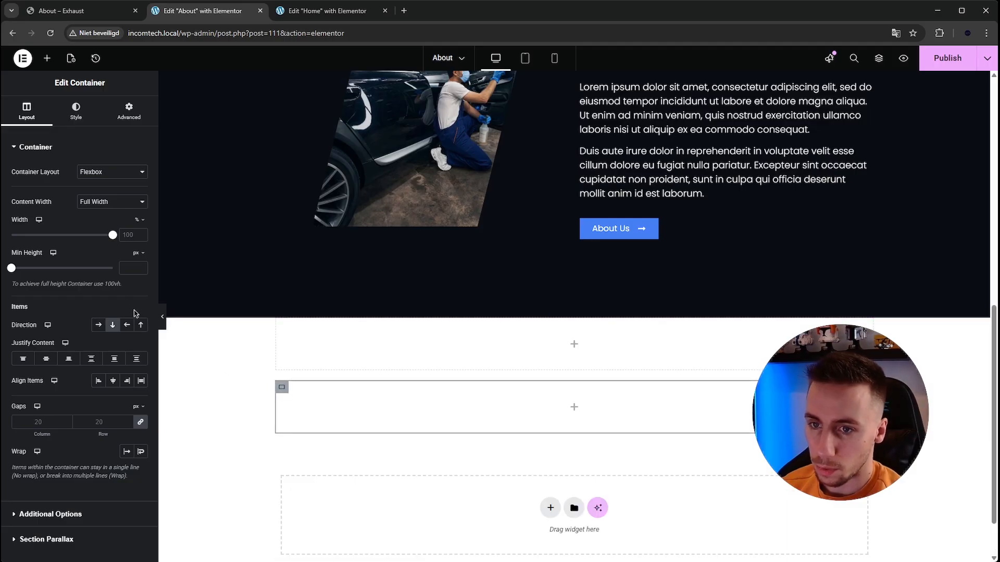
left_click(98, 326)
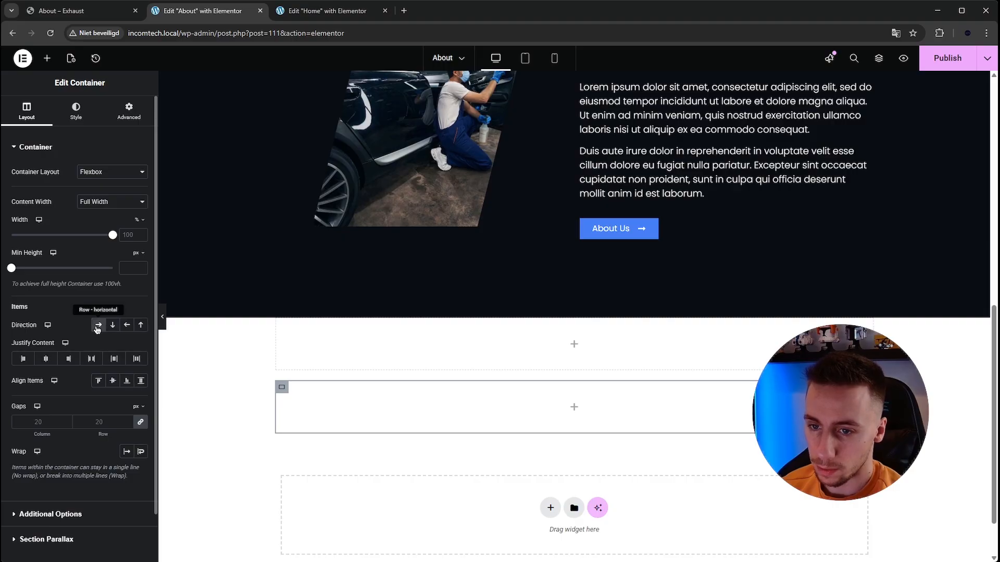
- Add a column-direction container inside the team section's lower row and duplicate it twice to make three equal columns
left_click(47, 59)
left_click_drag(51, 195, 561, 406)
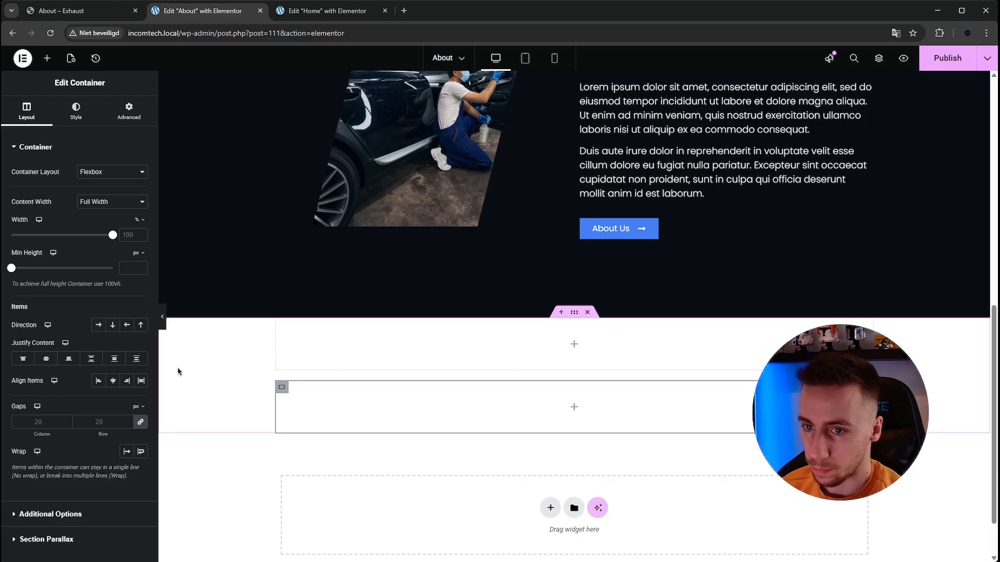
left_click(113, 325)
right_click(282, 387)
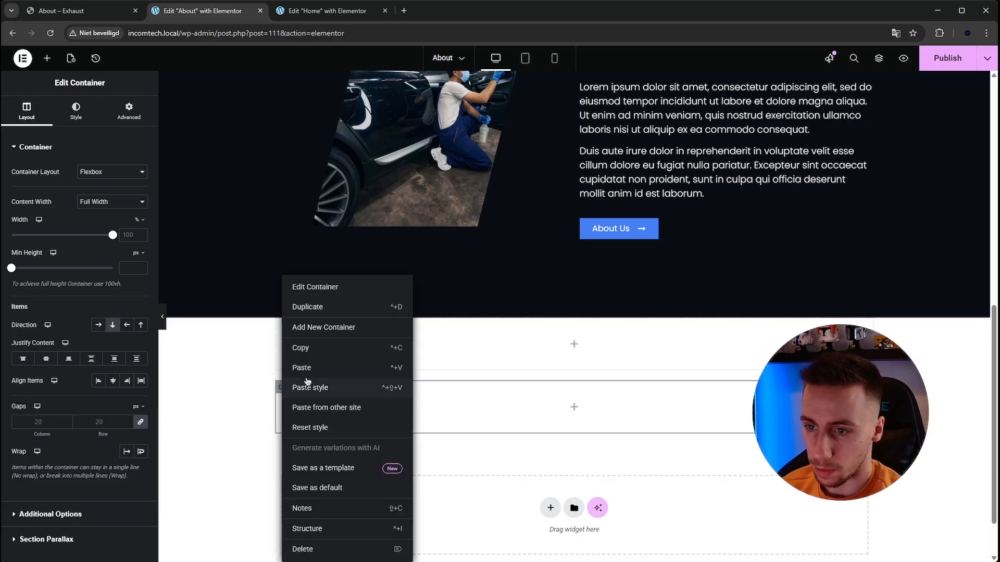
left_click(307, 308)
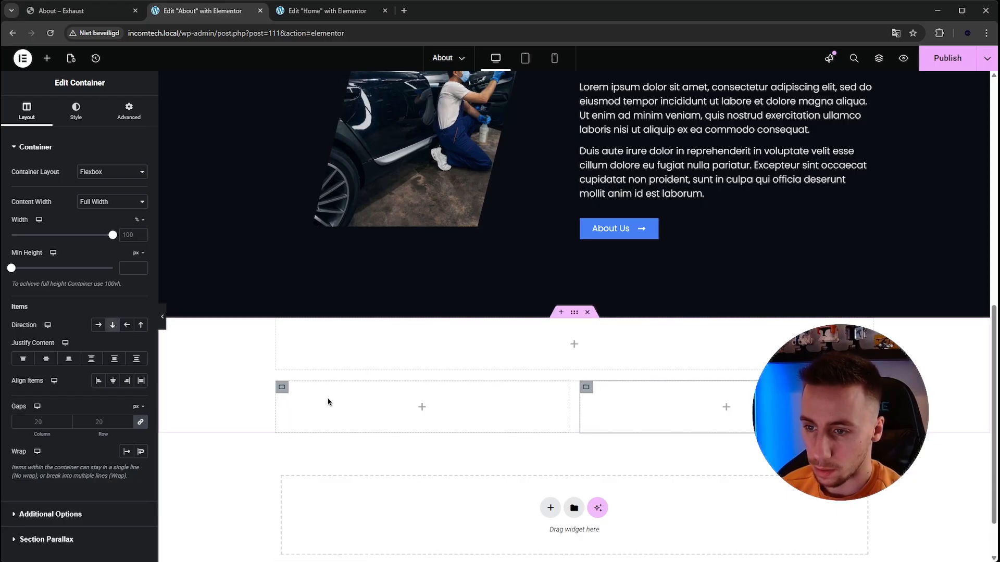
right_click(283, 390)
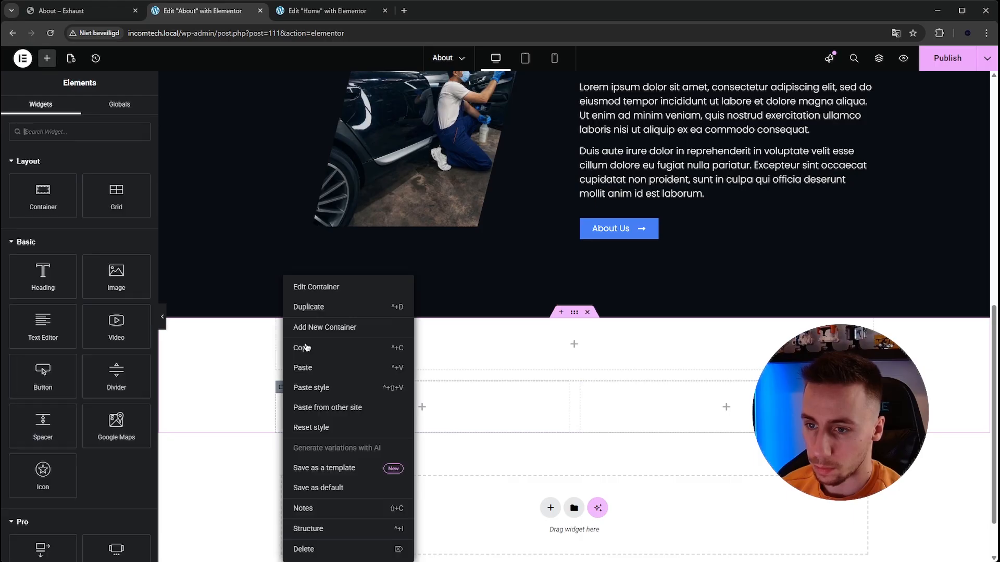
left_click(310, 306)
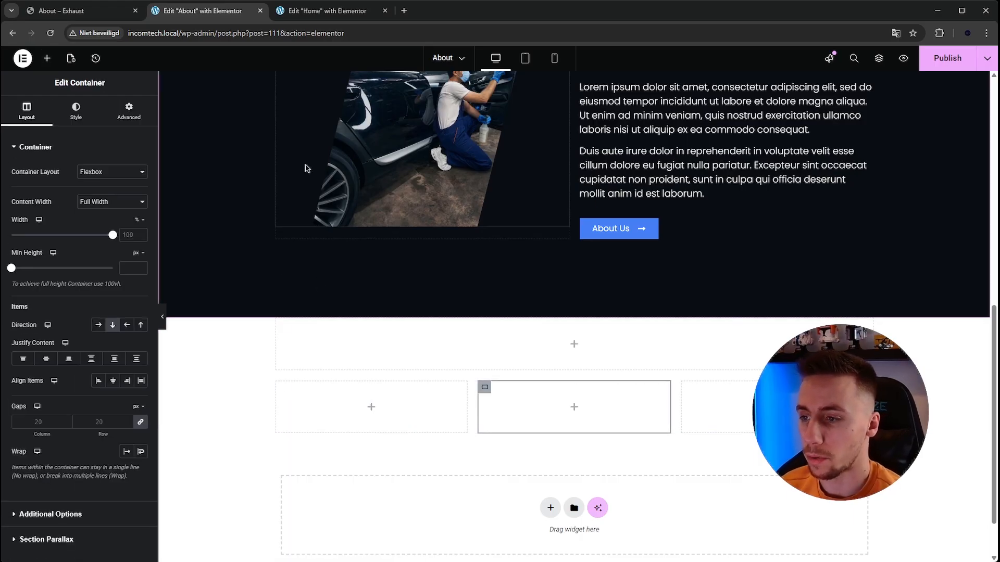
- Sample the team section's background color on the Exhaust page and set the new section's background color to #EBF1FF
left_click(95, 14)
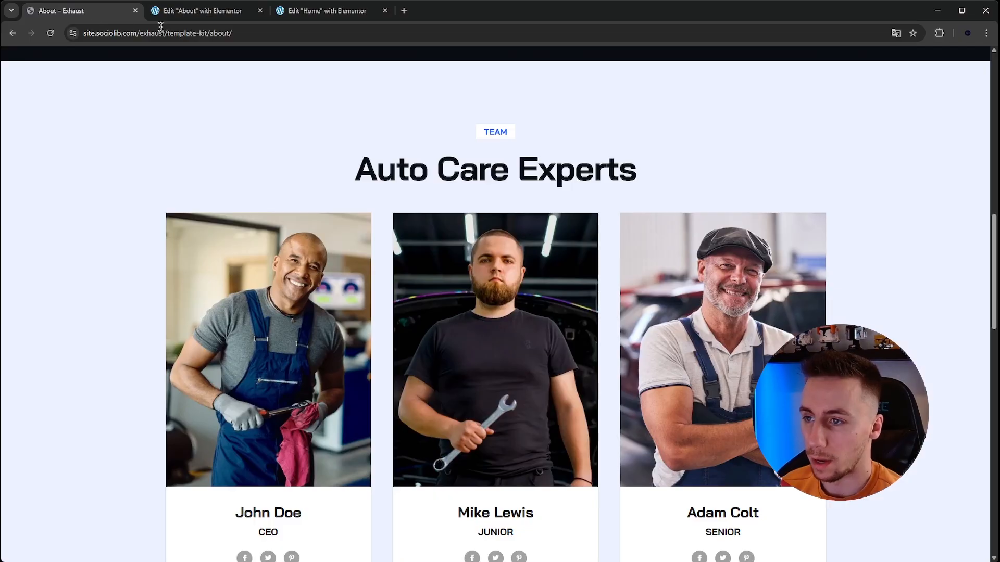
left_click(185, 12)
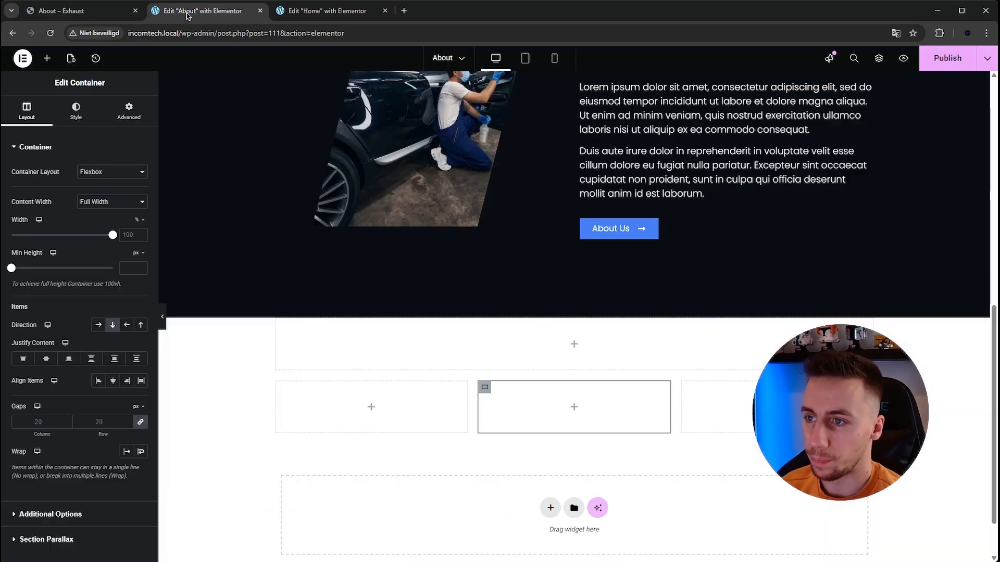
left_click(103, 11)
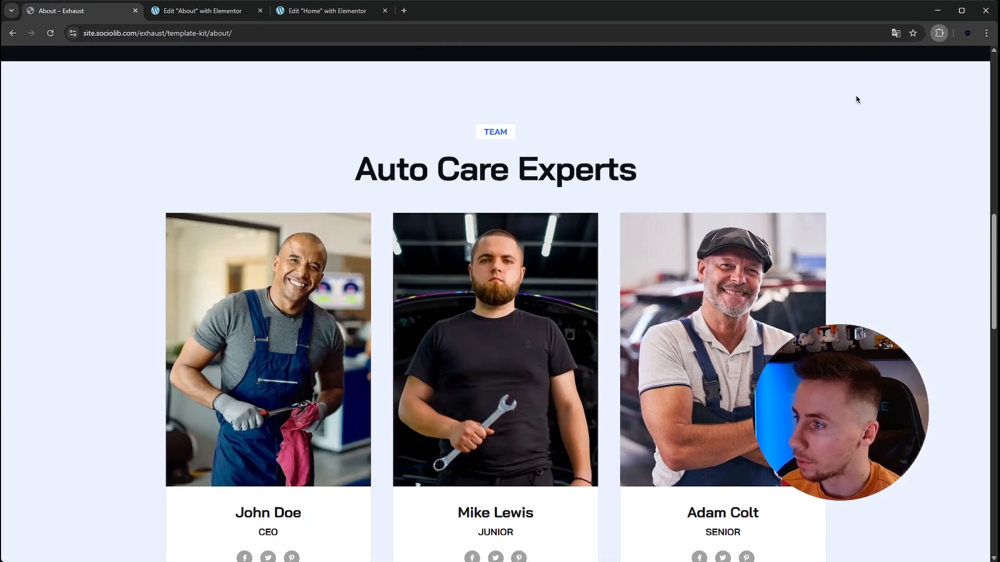
left_click(850, 117)
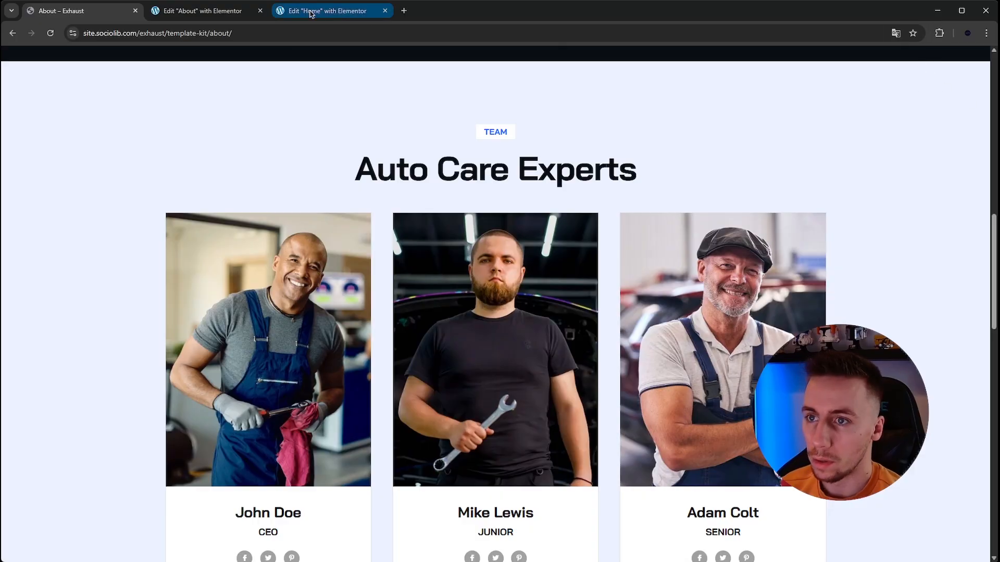
left_click(193, 12)
left_click(573, 312)
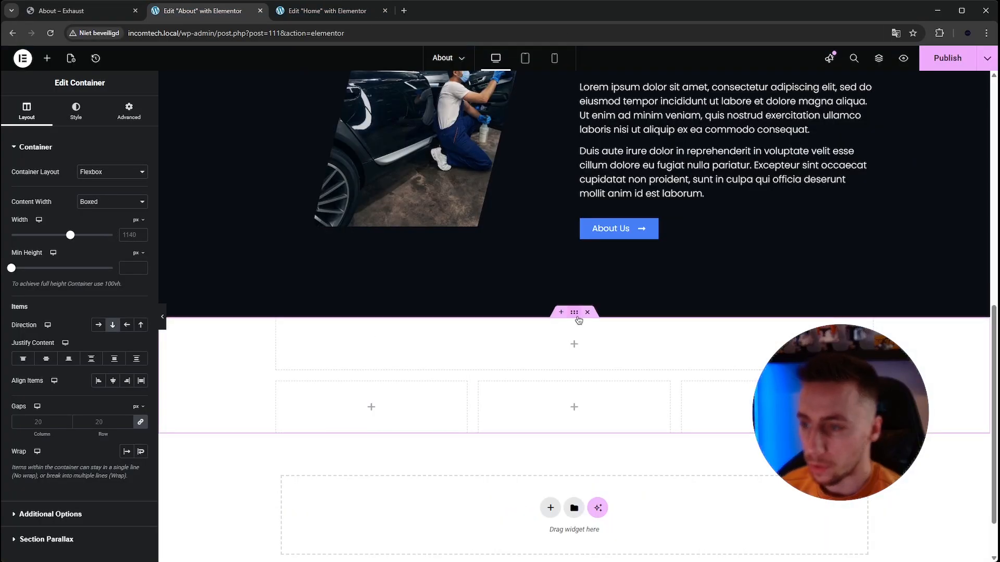
left_click(77, 113)
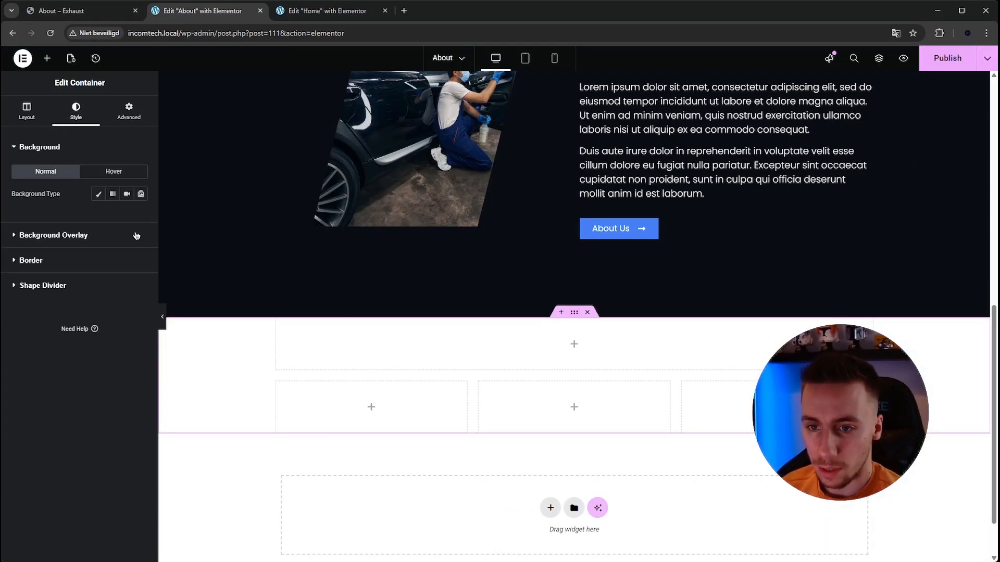
left_click(146, 219)
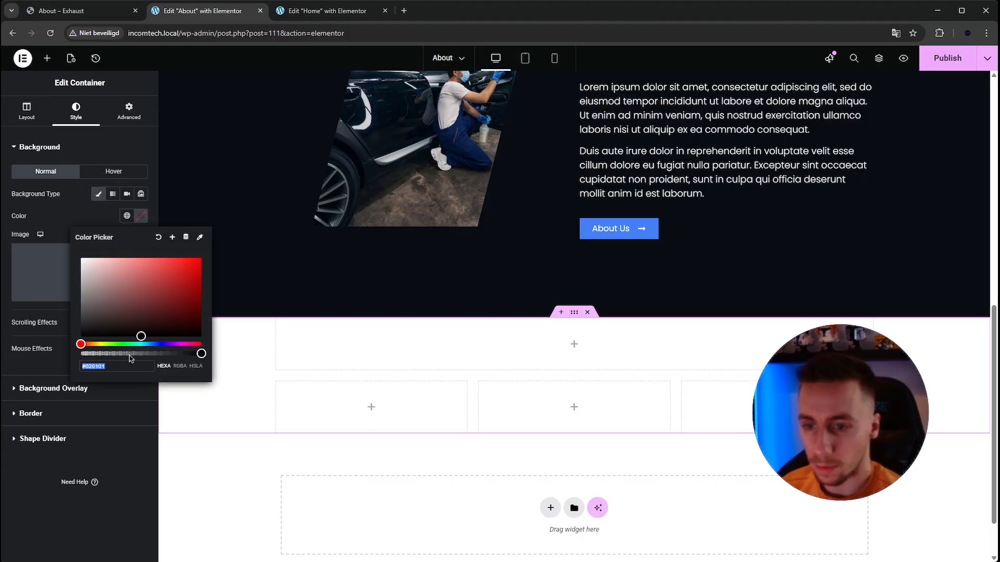
type("#ebf1ff")
left_click(141, 216)
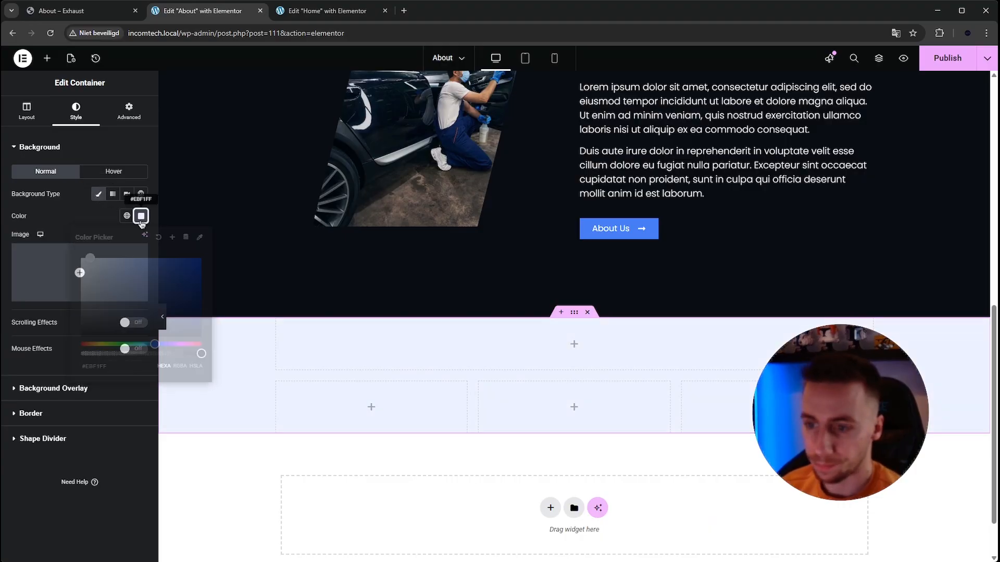
- Copy the hero's Workshop badge button into the team section's upper nested container, using the Exhaust team section as reference
left_click(81, 11)
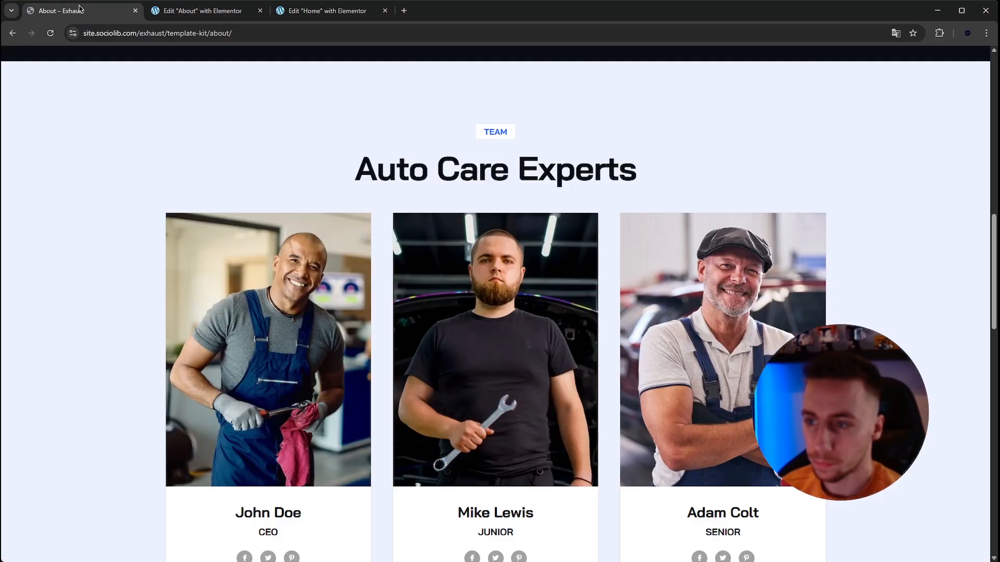
left_click(195, 15)
scroll(556, 254, "up", 10)
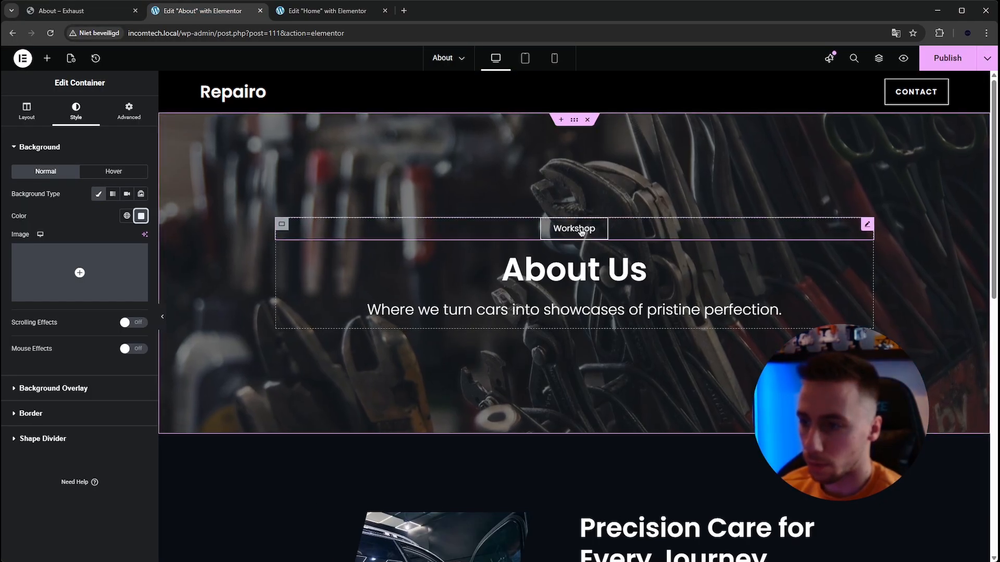
left_click(574, 229)
right_click(576, 229)
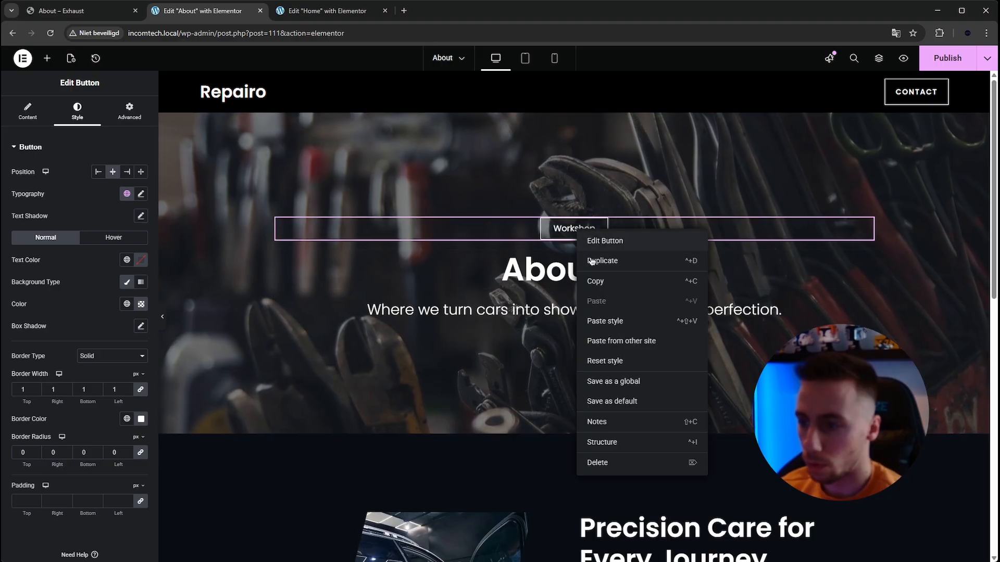
left_click(600, 283)
scroll(511, 261, "down", 1)
scroll(509, 261, "down", 10)
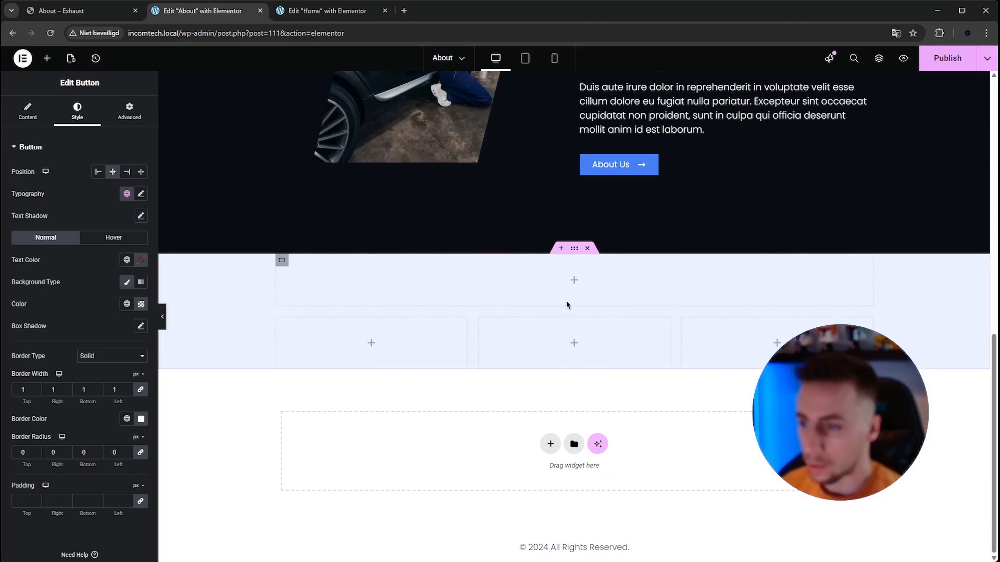
right_click(578, 285)
left_click(616, 368)
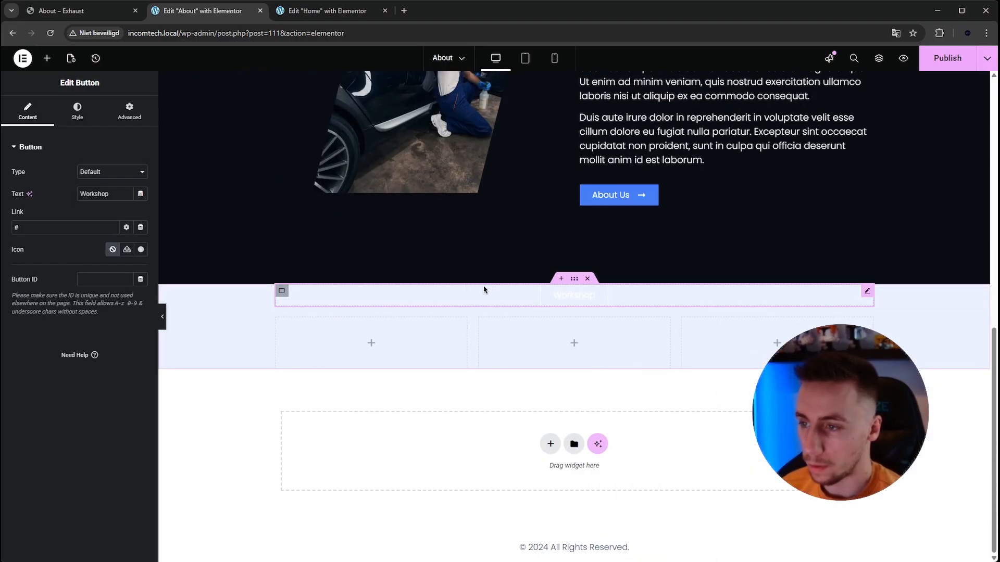
- Check the TEAM badge on the Exhaust page and set the copied Workshop badge's text color to the global Accent color
left_click(60, 10)
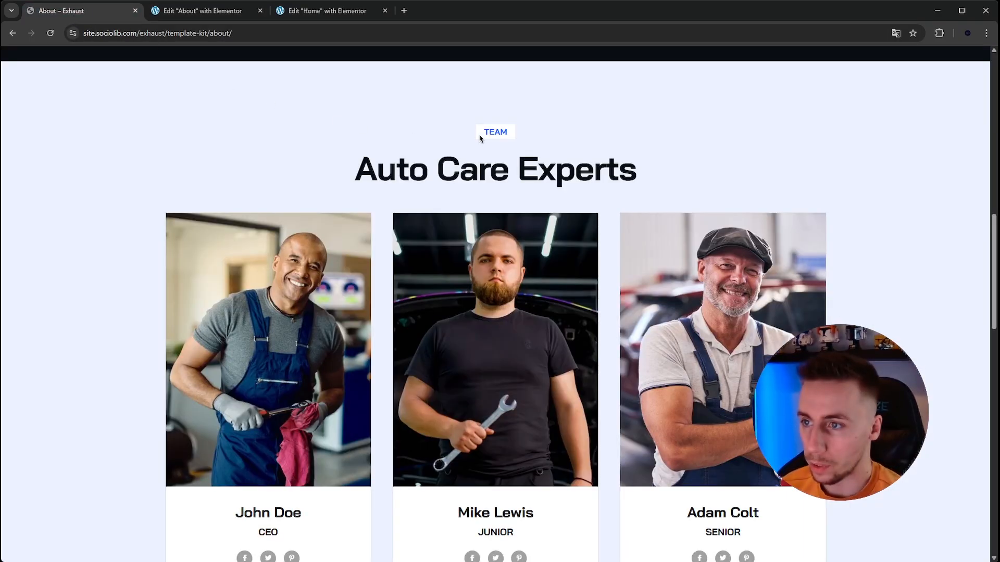
left_click(197, 10)
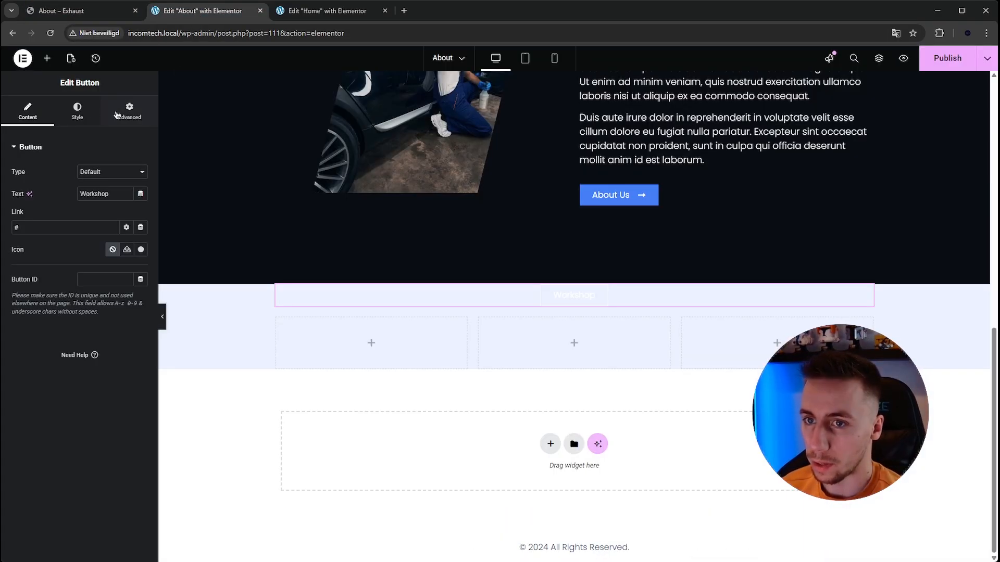
left_click(77, 111)
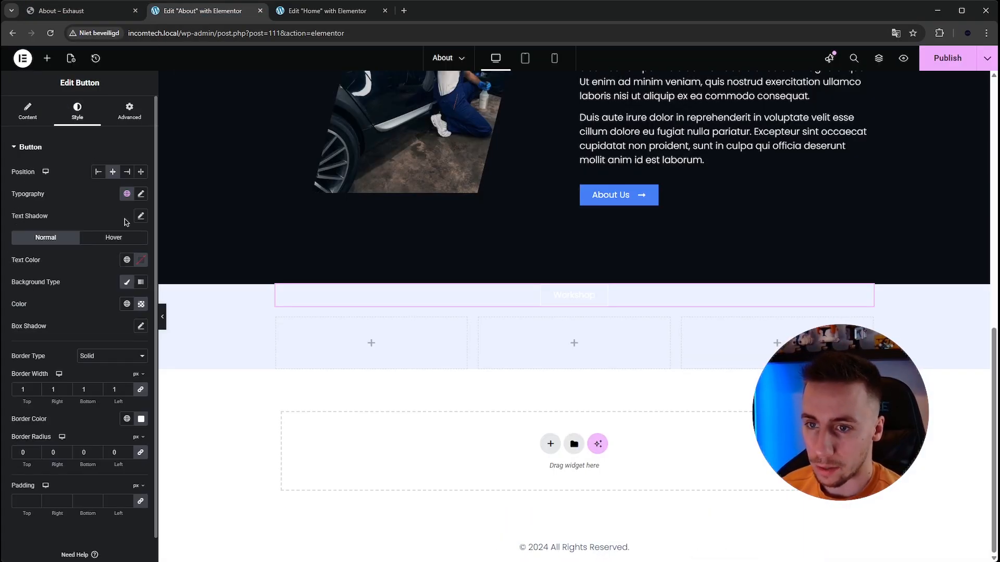
left_click(141, 261)
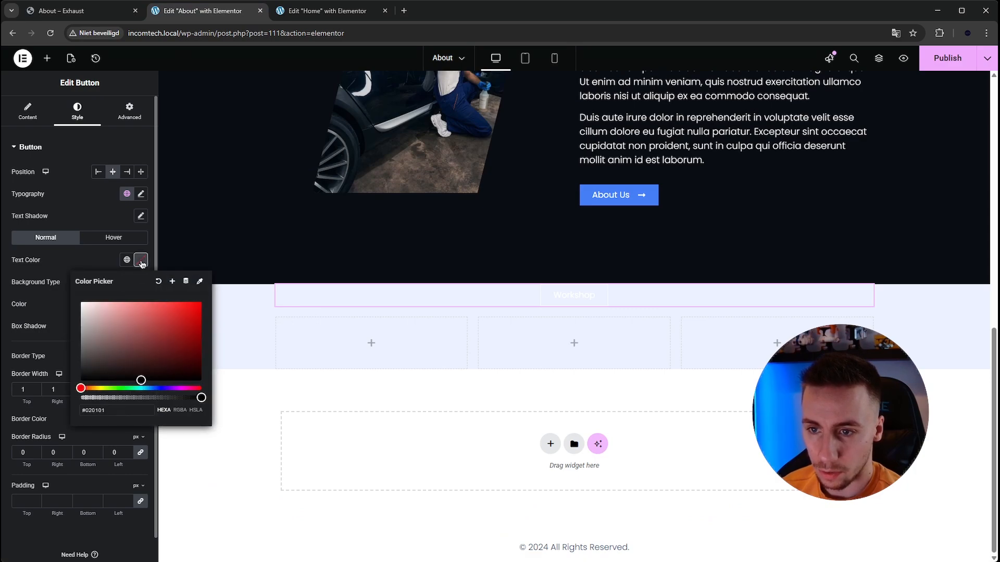
left_click(127, 260)
left_click(52, 369)
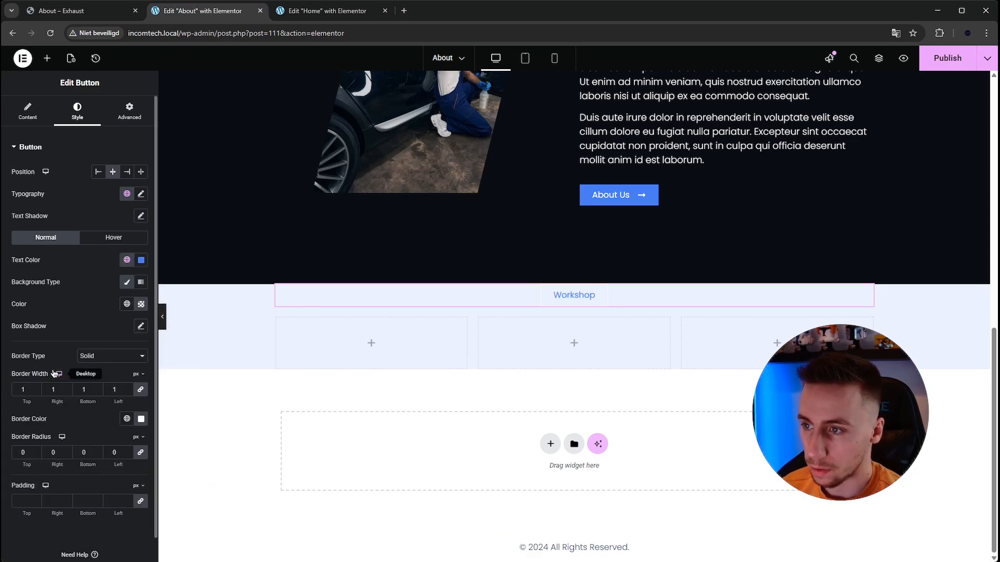
left_click(127, 260)
left_click(130, 261)
left_click(142, 261)
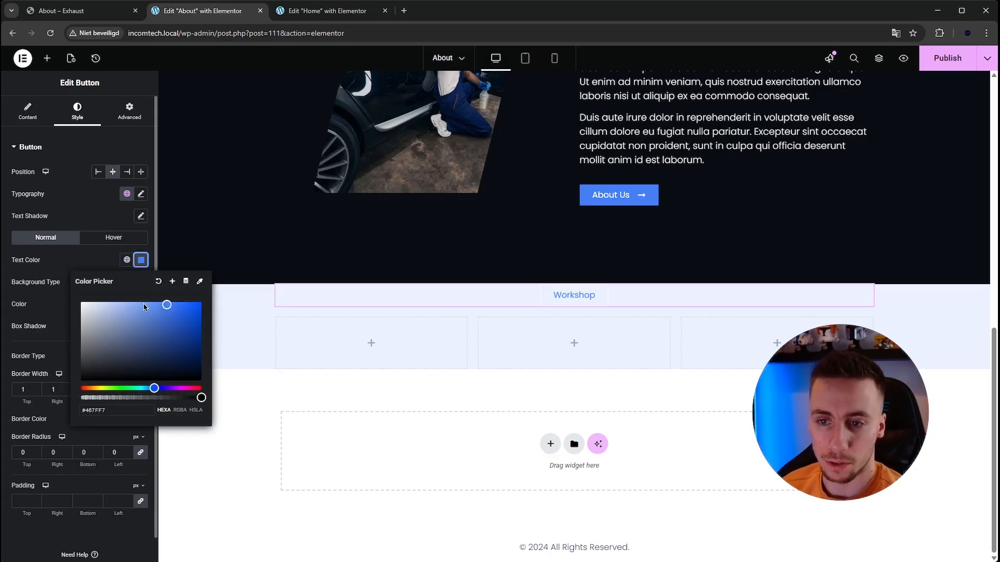
left_click(172, 282)
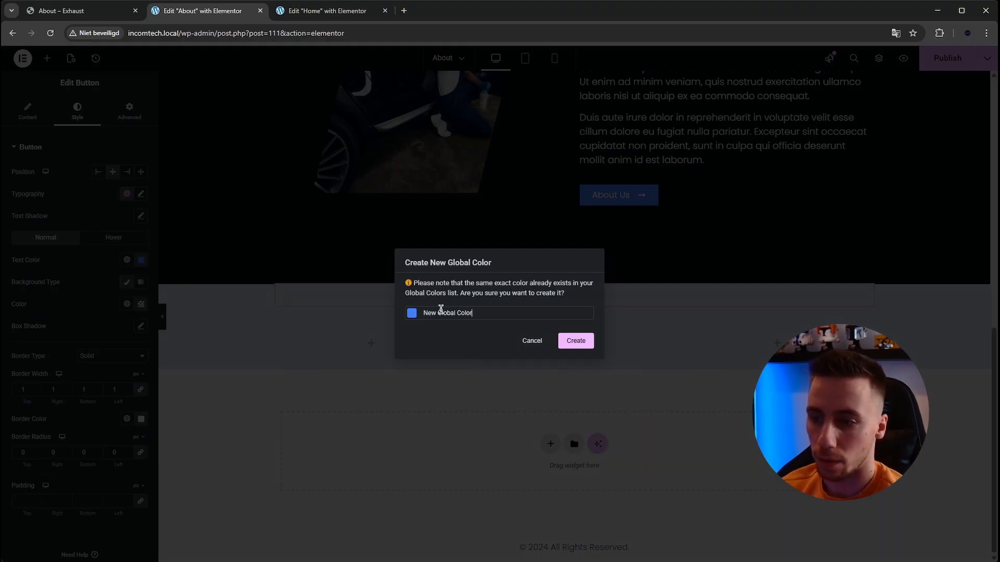
left_click(542, 346)
left_click(126, 260)
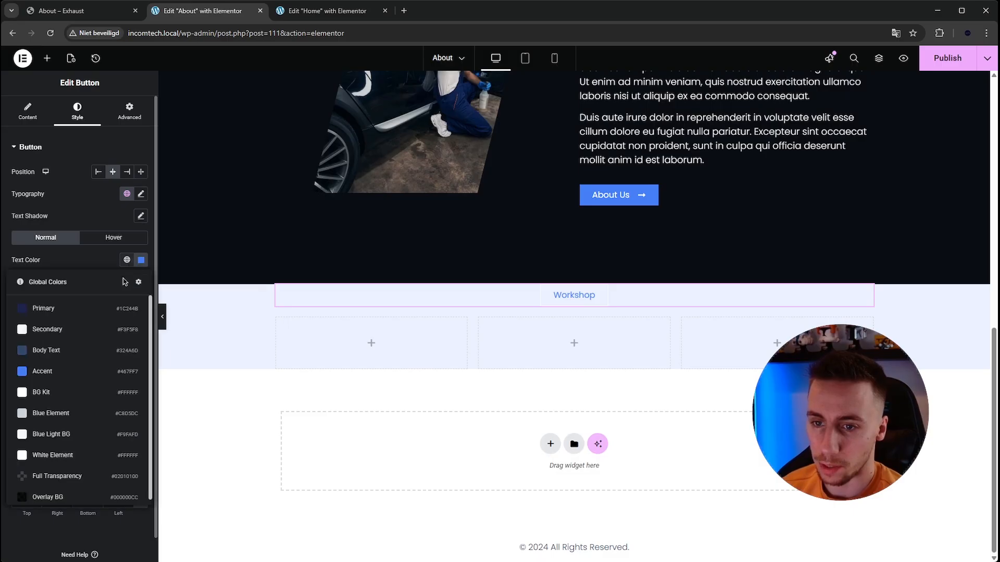
left_click(89, 371)
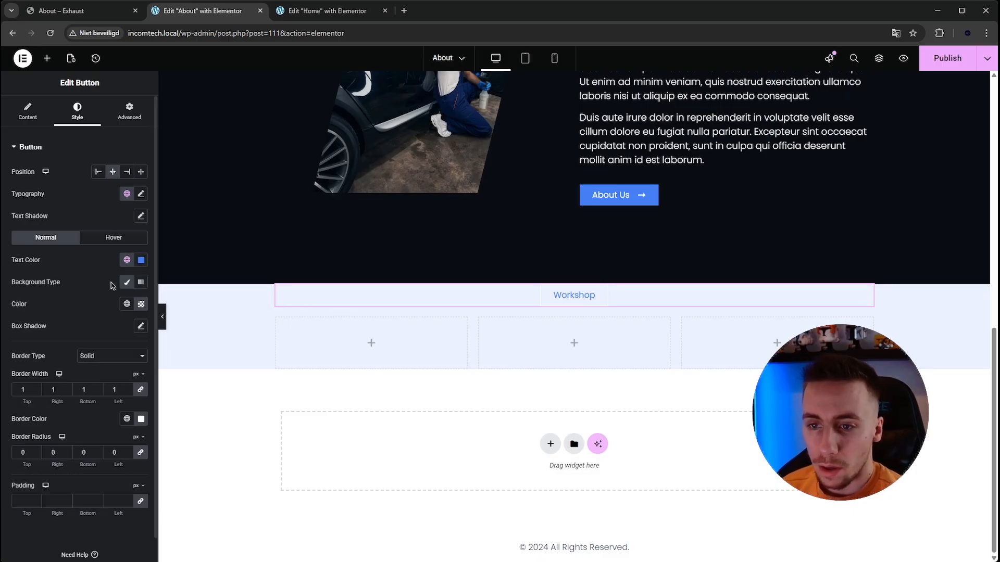
- Set the team section's Workshop badge background color to #fff
left_click(141, 304)
left_click_drag(118, 456, 45, 449)
type("#fff")
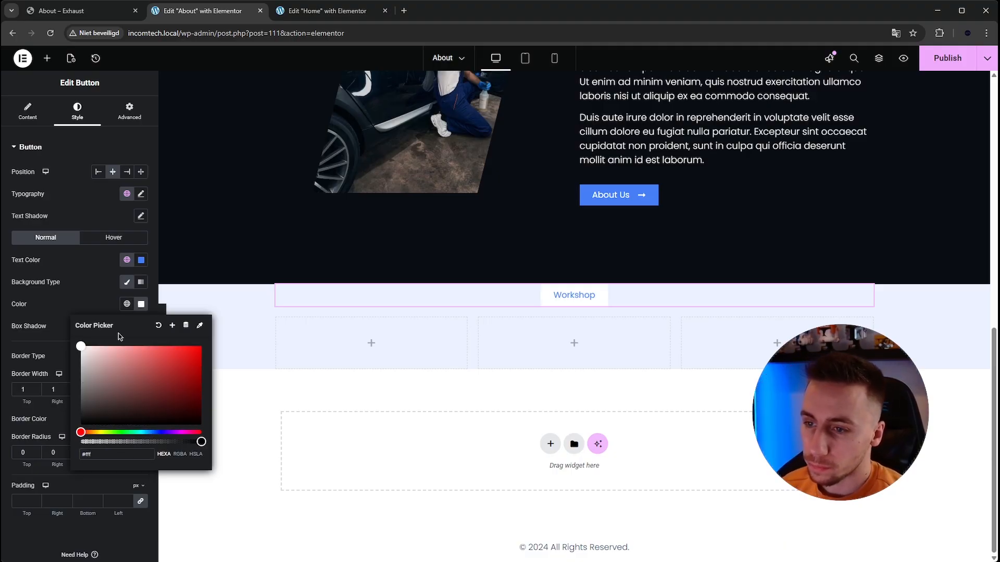
left_click(145, 305)
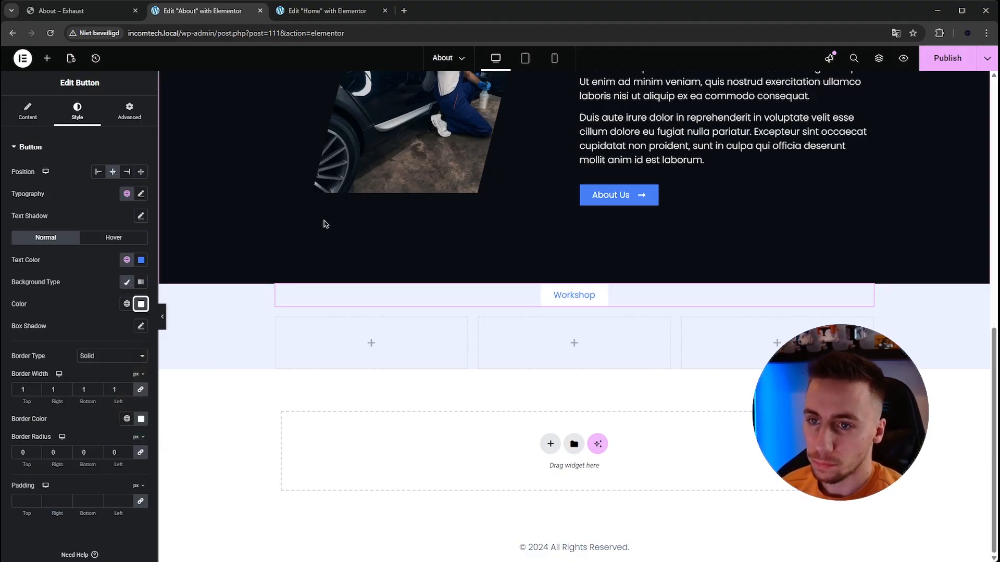
- Copy the Precision Care for Every Journey heading and paste it below the Workshop badge in the team section
scroll(623, 210, "up", 4)
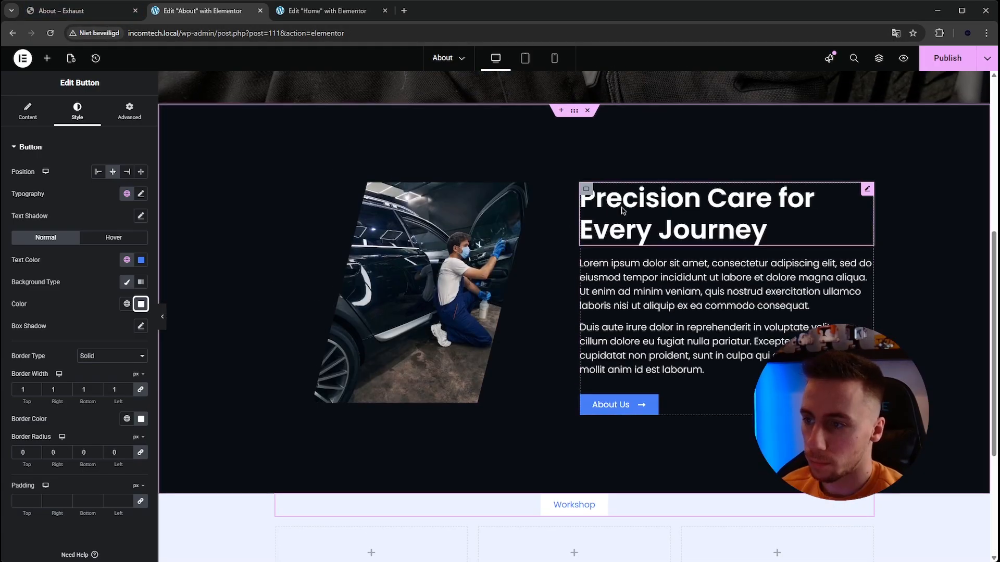
left_click(622, 210)
right_click(623, 210)
left_click(644, 259)
scroll(508, 304, "down", 4)
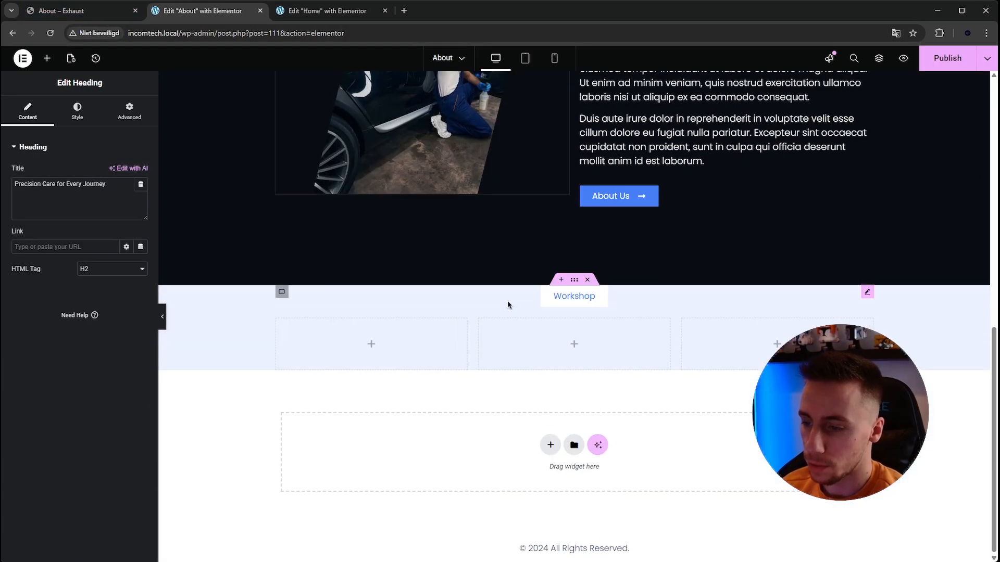
right_click(558, 298)
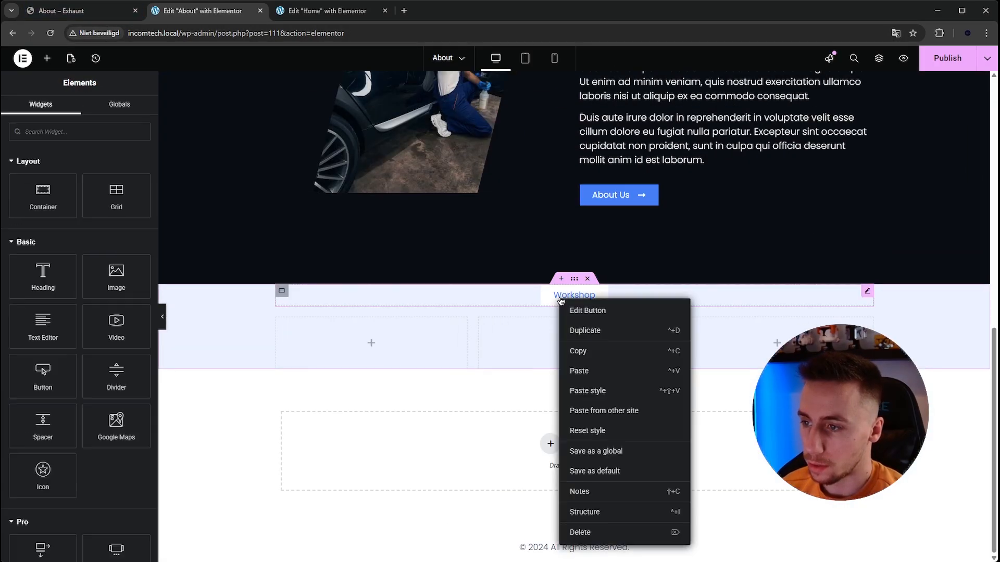
left_click(583, 365)
- Center the pasted team section heading as in the Exhaust template and set its text color to #000000
left_click(79, 121)
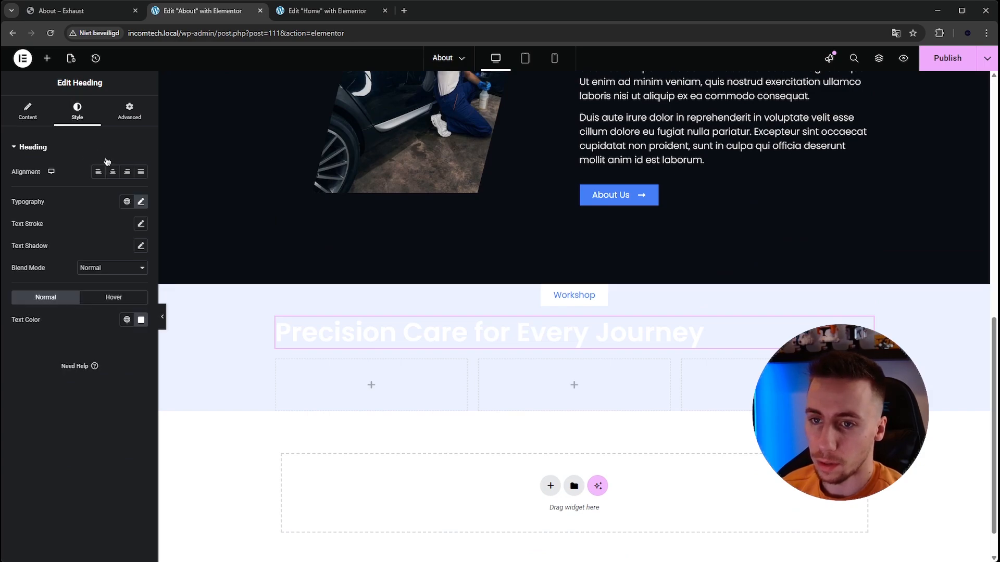
left_click(111, 171)
left_click(100, 14)
left_click(197, 10)
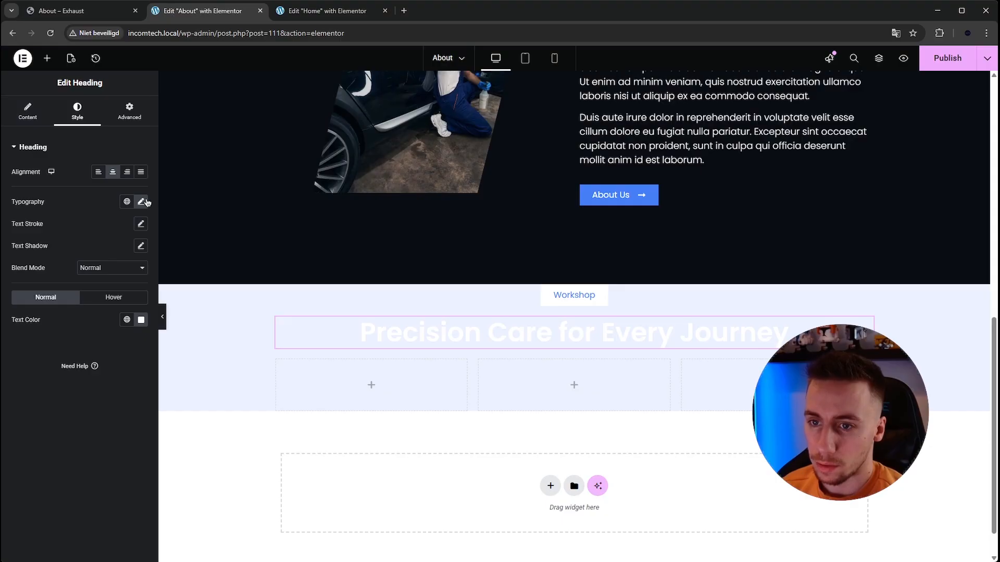
left_click(141, 320)
type("#000000")
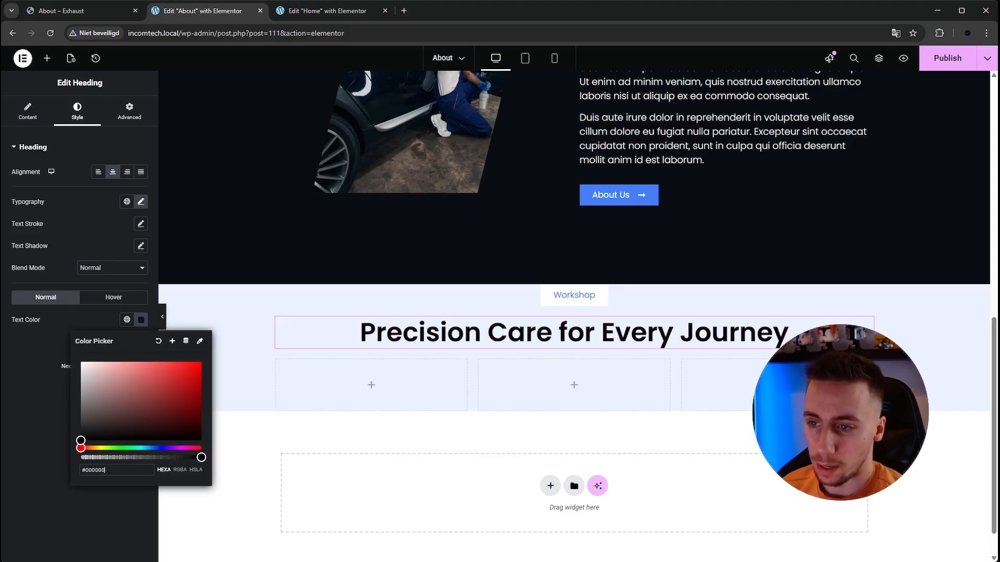
- Change the team section heading's title to "Meet Our Experts"
left_click(29, 117)
triple_click(82, 184)
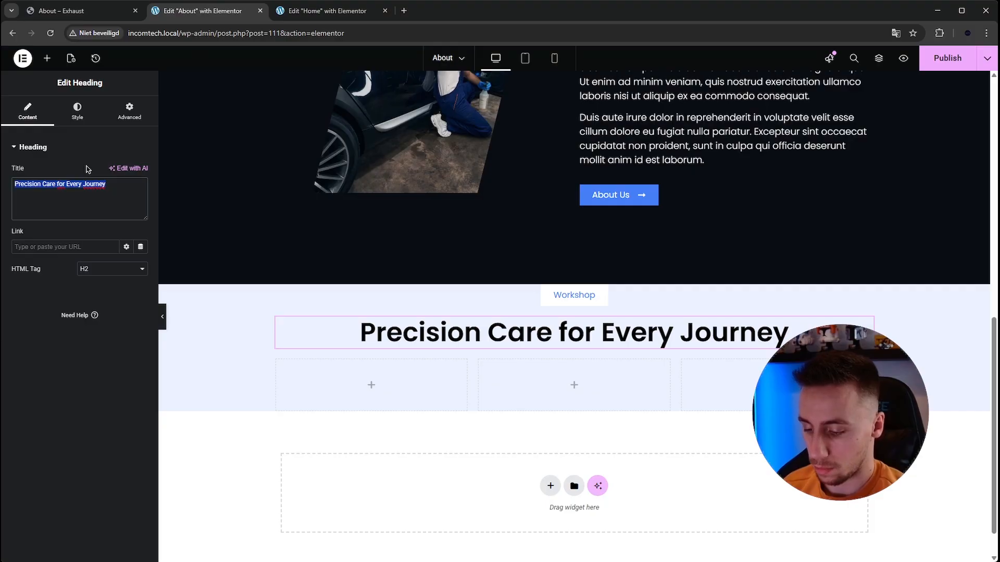
type("Meet Our Experts")
- Unlink the team section container's padding values and set the top and bottom padding to 200 px
scroll(324, 290, "down", 1)
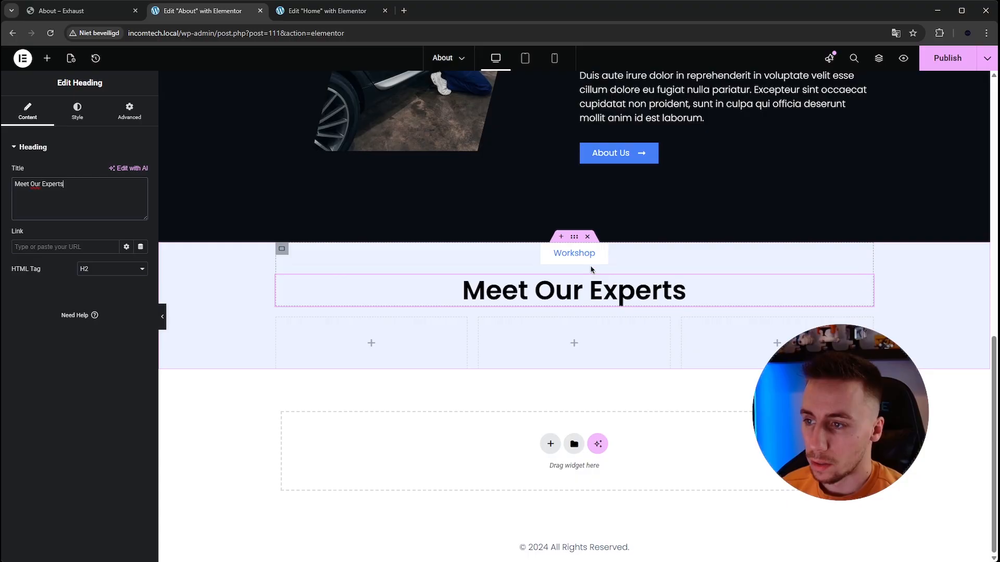
left_click(575, 237)
left_click(128, 111)
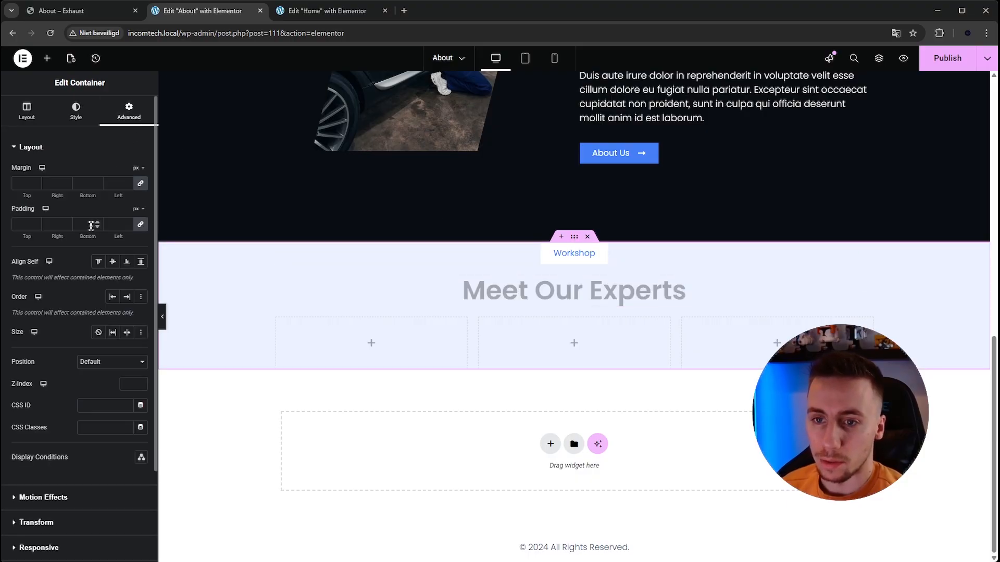
left_click(146, 230)
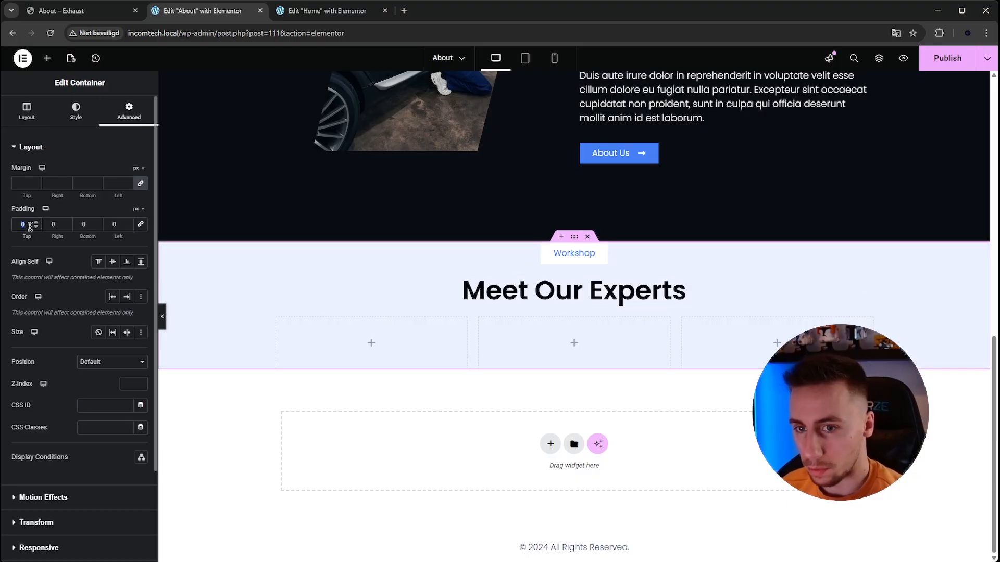
type("200")
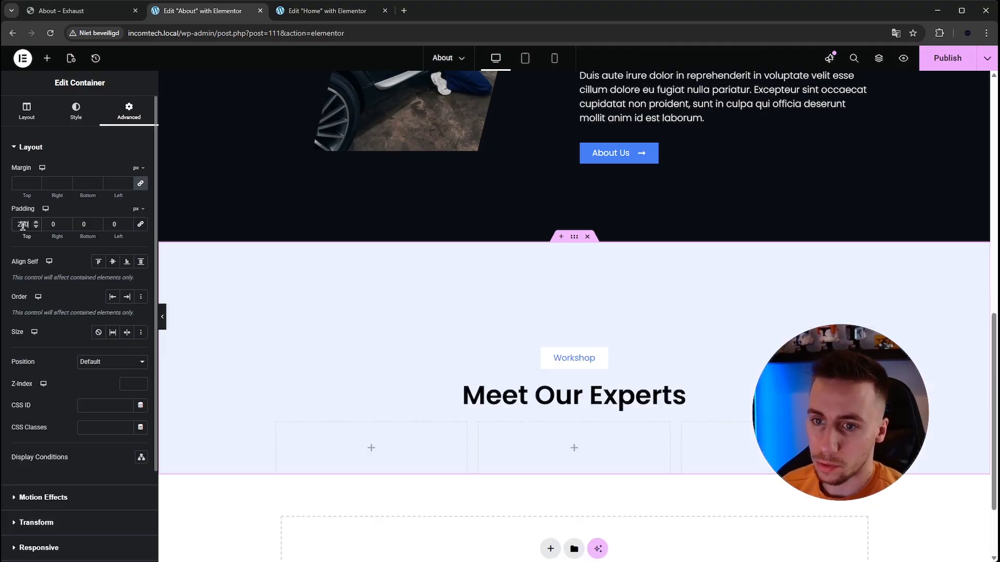
double_click(85, 224)
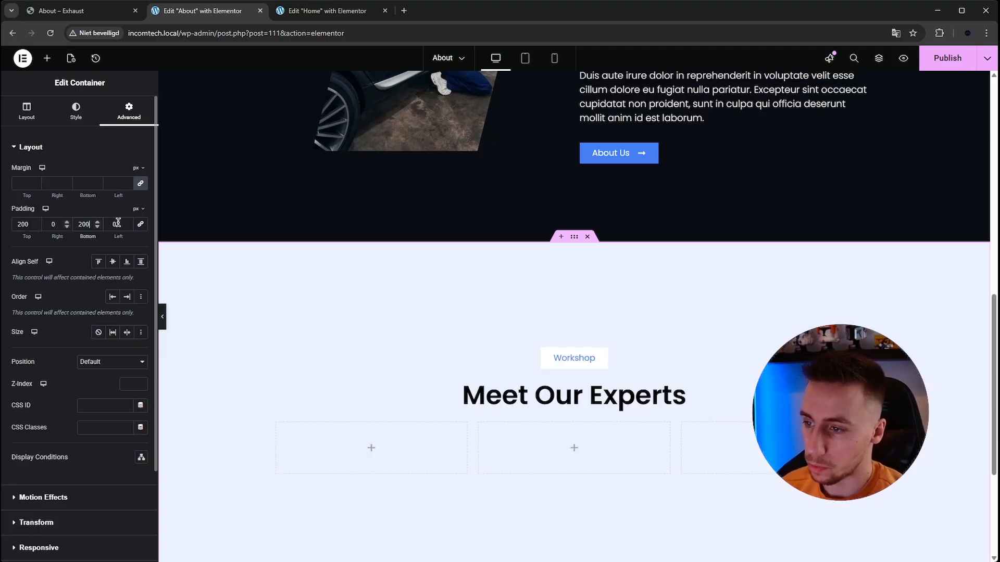
type("200")
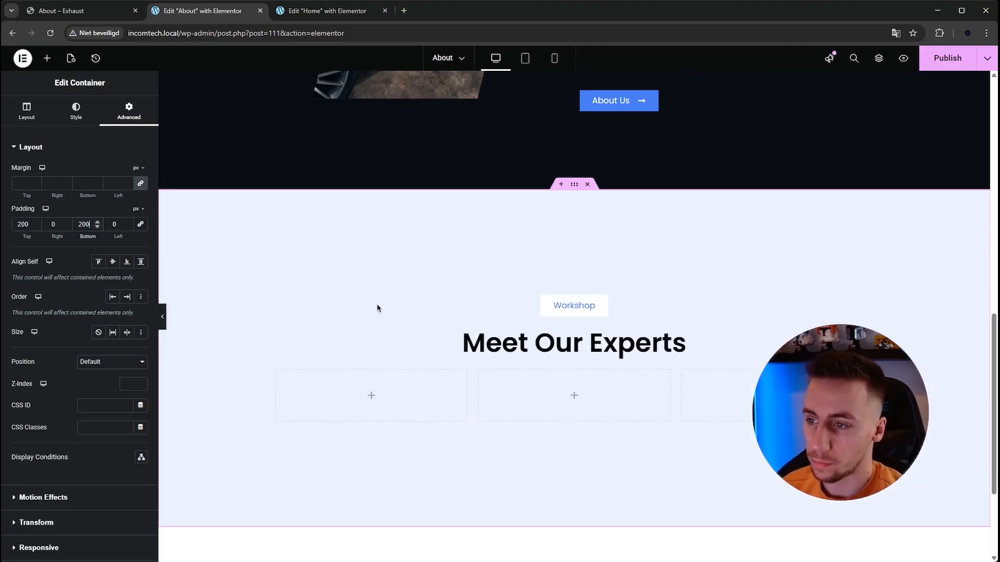
- Add a Spacer widget between the Workshop badge and the Meet Our Experts heading
left_click(47, 58)
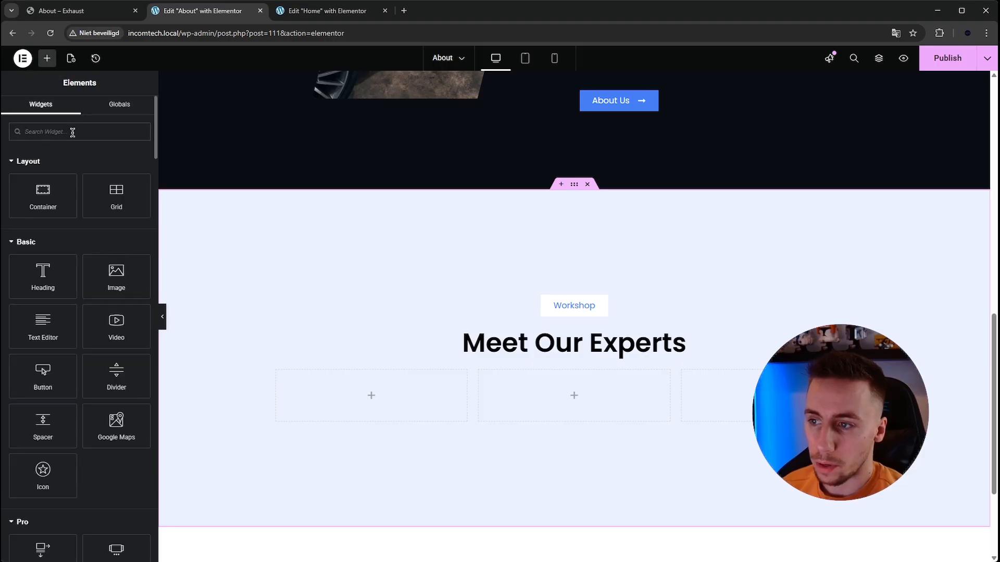
type("spa")
left_click_drag(73, 154, 593, 333)
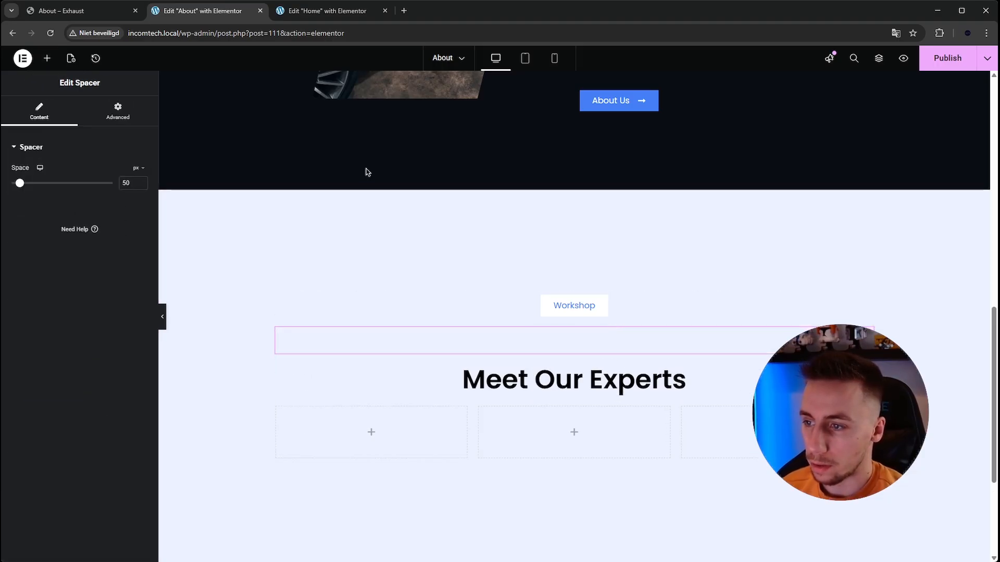
- Set the team section container's top padding to 150 px and compare the spacing with the Exhaust page
left_click(580, 192)
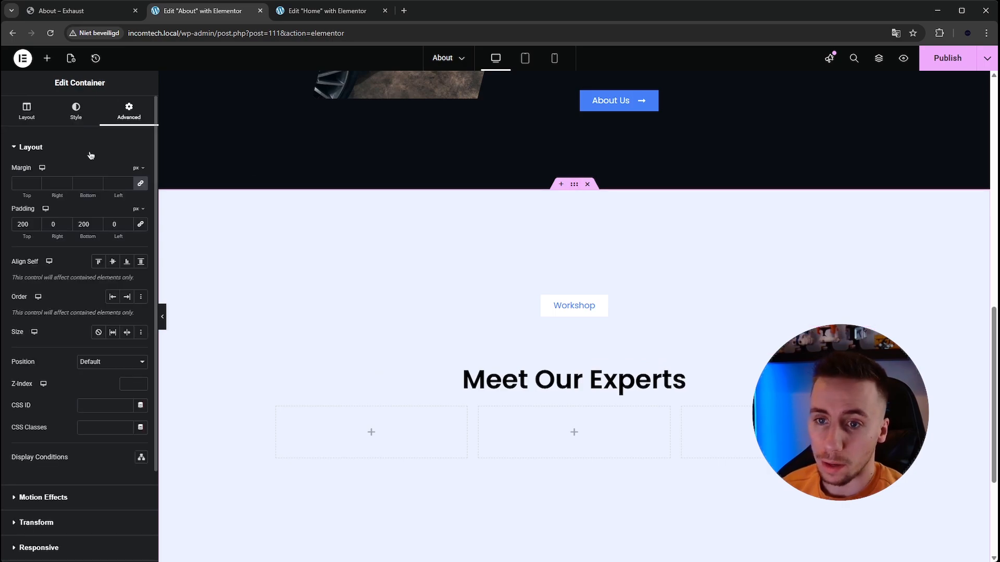
type("150")
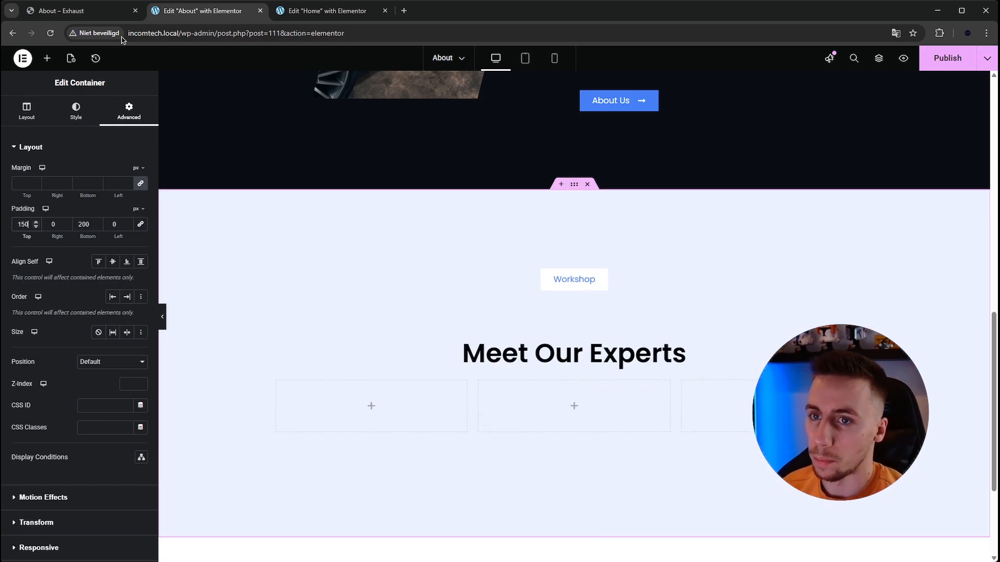
left_click(64, 10)
scroll(282, 100, "up", 1)
left_click(184, 11)
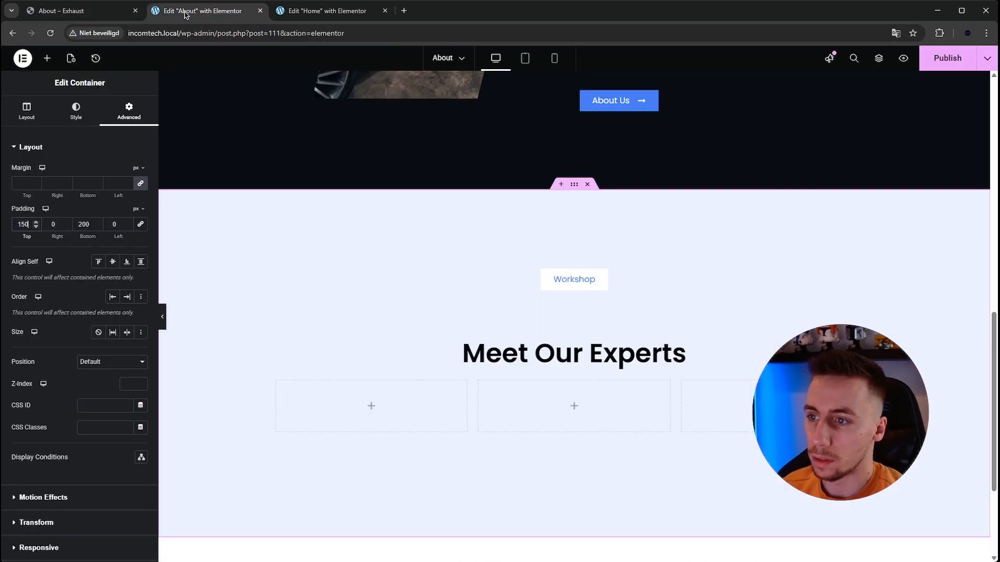
- Set the height of the spacer below the Workshop badge to 20 px
left_click(604, 312)
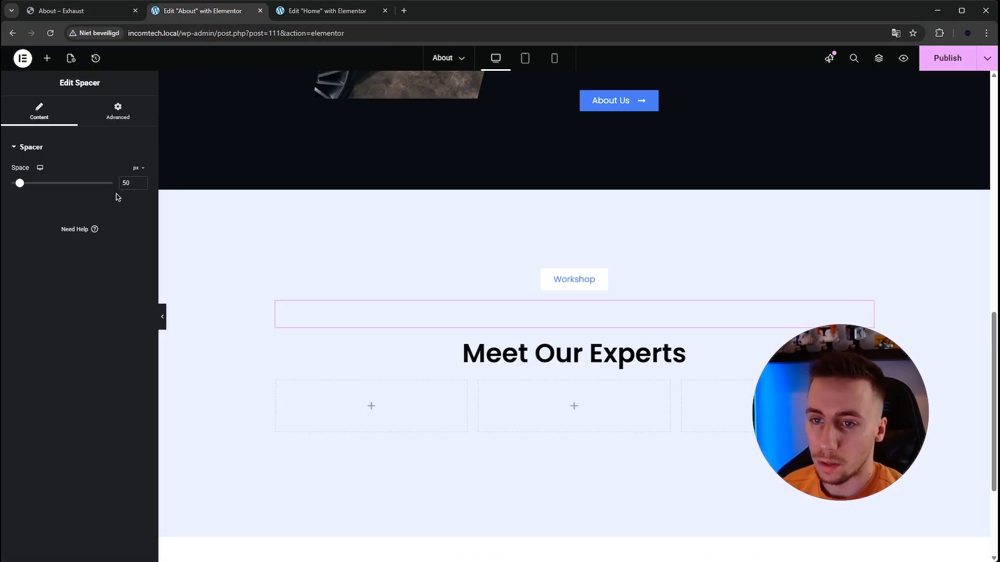
double_click(129, 183)
type("20")
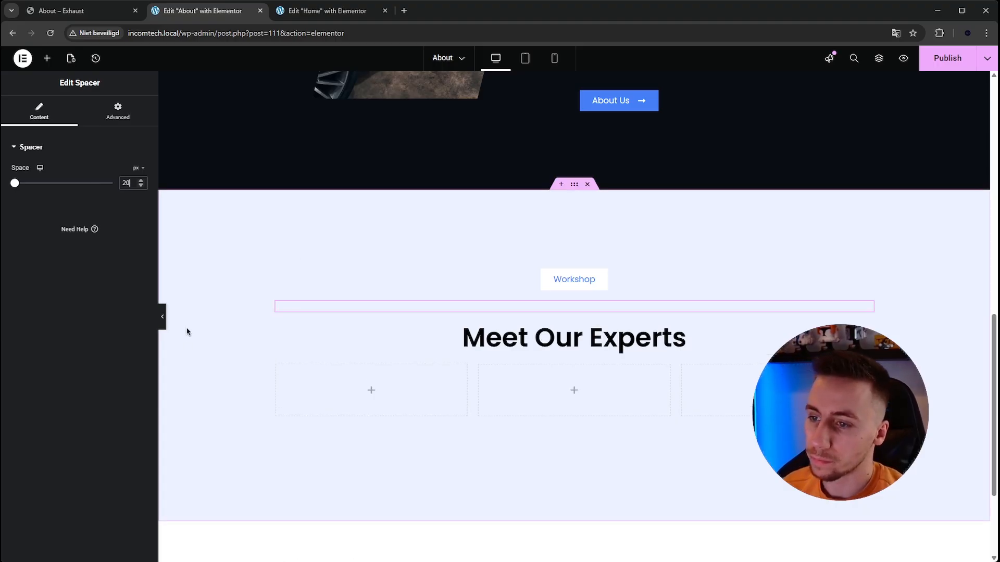
- Check the layout of the team member cards on the Exhaust page
scroll(226, 279, "down", 1)
left_click(99, 13)
scroll(308, 241, "down", 2)
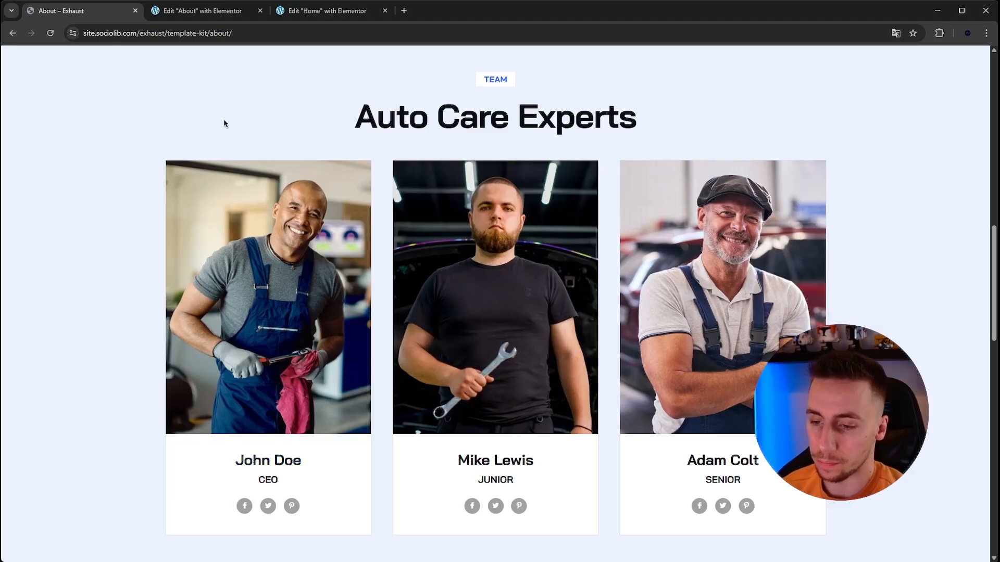
left_click(198, 12)
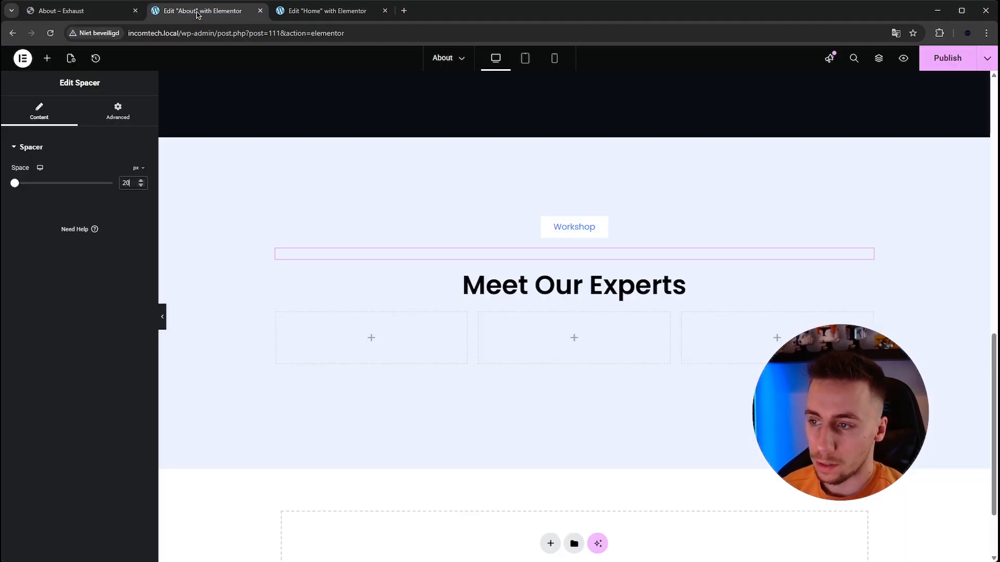
- Add an Image widget to the first of the three columns below the Meet Our Experts heading
left_click(375, 338)
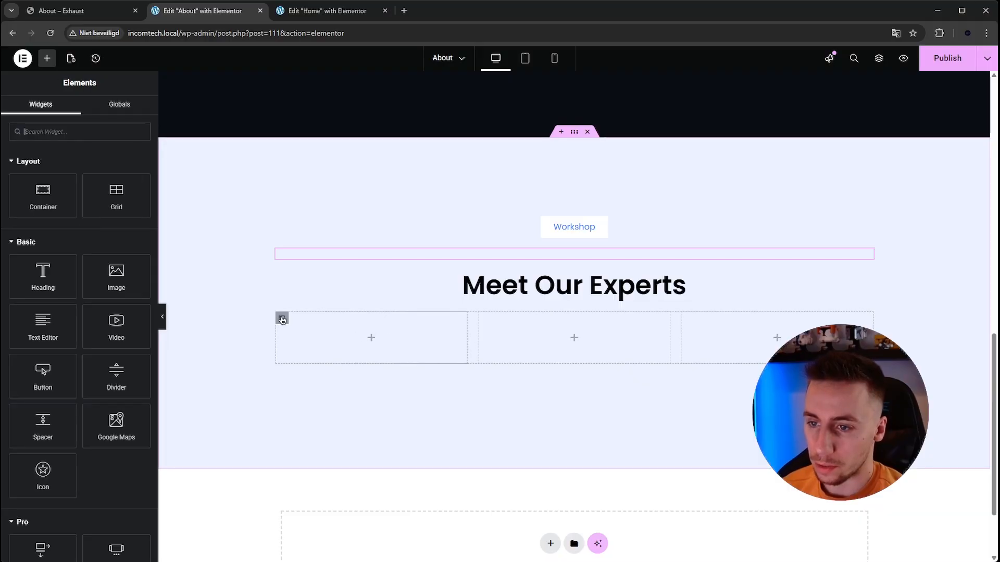
left_click(281, 319)
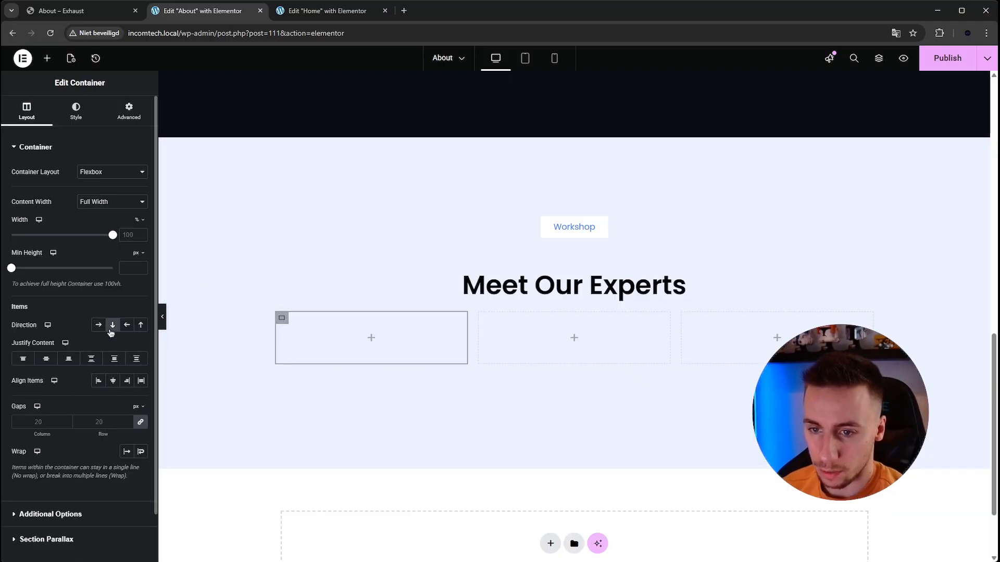
scroll(339, 328, "down", 1)
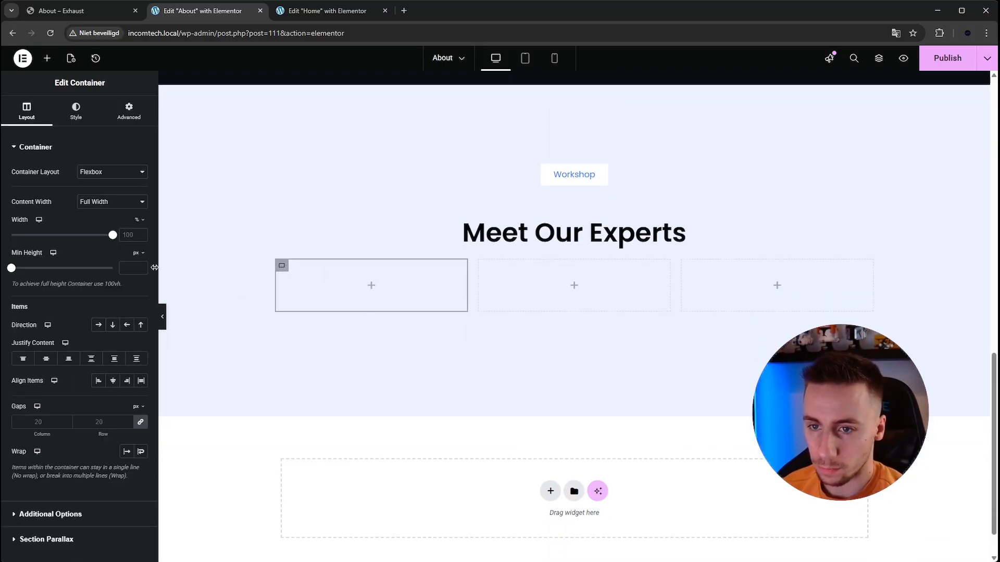
left_click(46, 60)
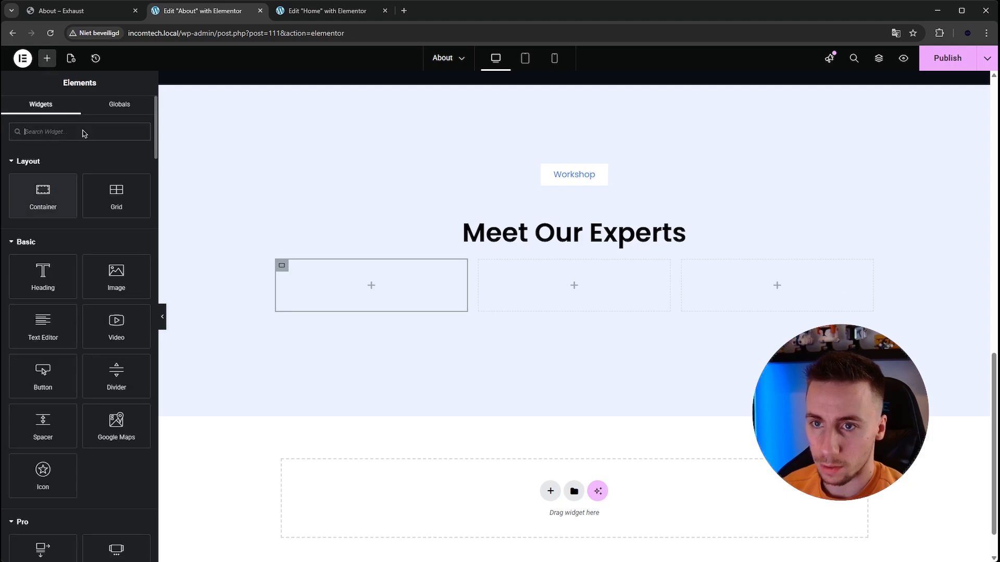
left_click(65, 134)
left_click_drag(112, 276, 371, 281)
- Choose the media library photo of the mechanic looking up beneath a raised car as the first column's image
left_click(102, 217)
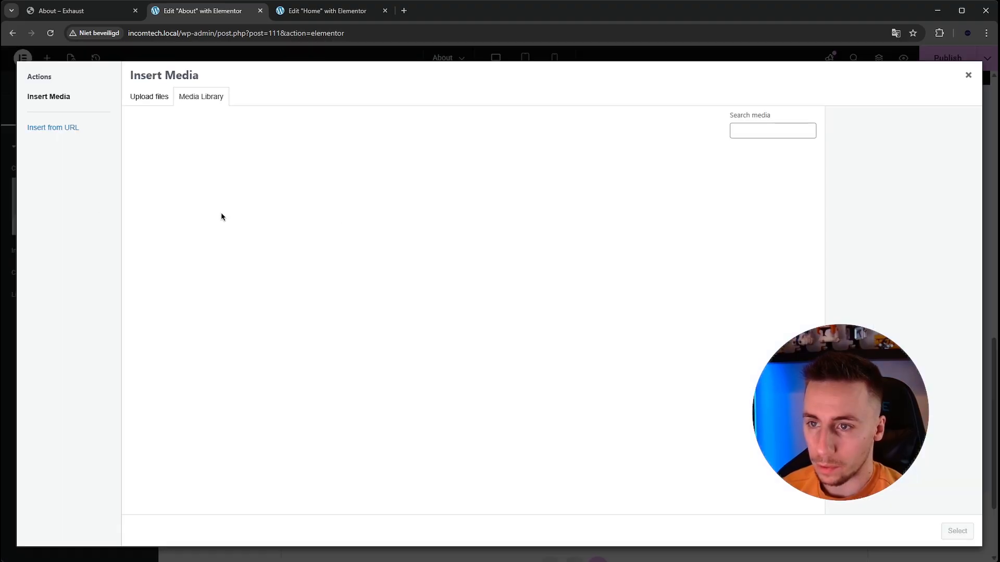
left_click(624, 188)
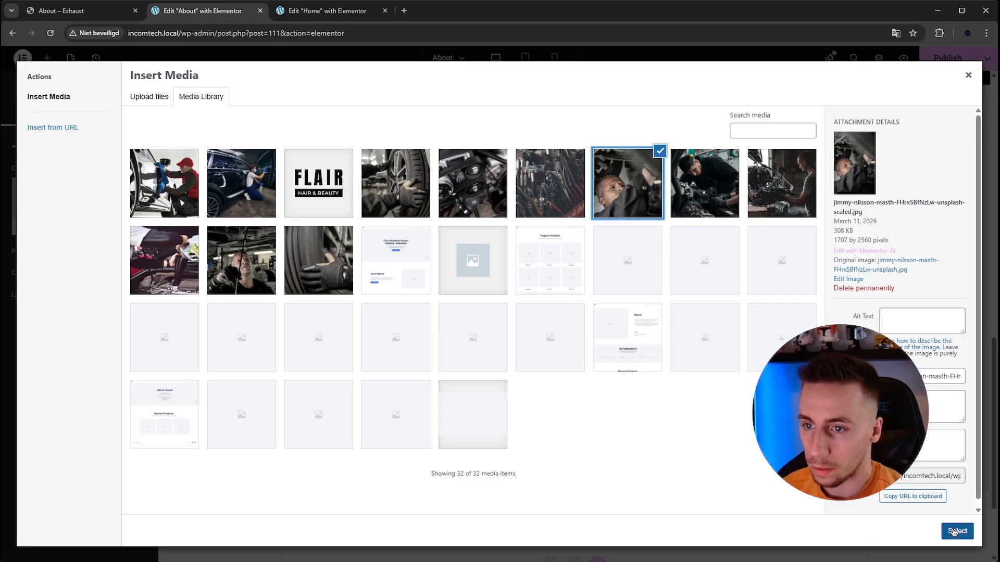
left_click(238, 273)
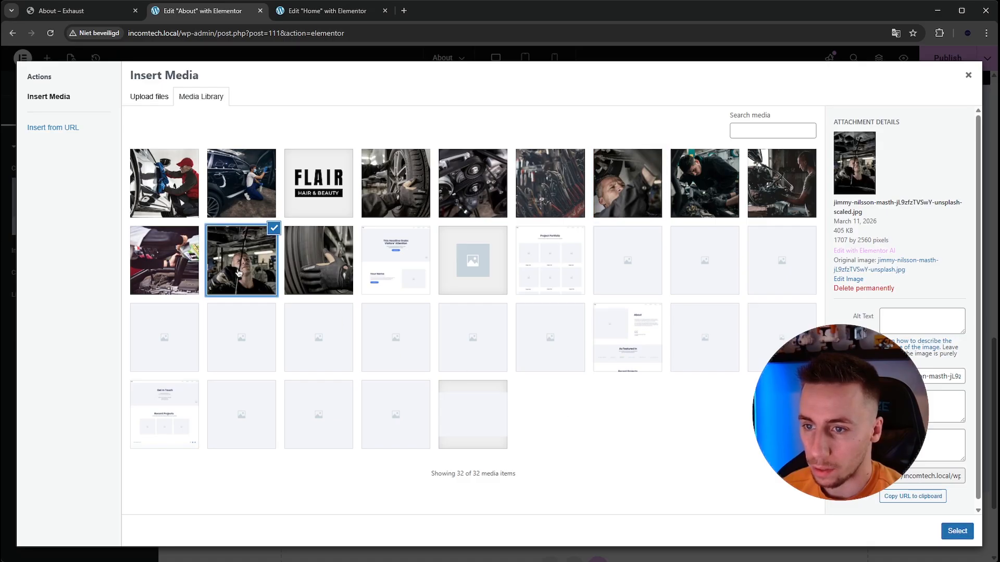
left_click(951, 530)
scroll(551, 360, "down", 2)
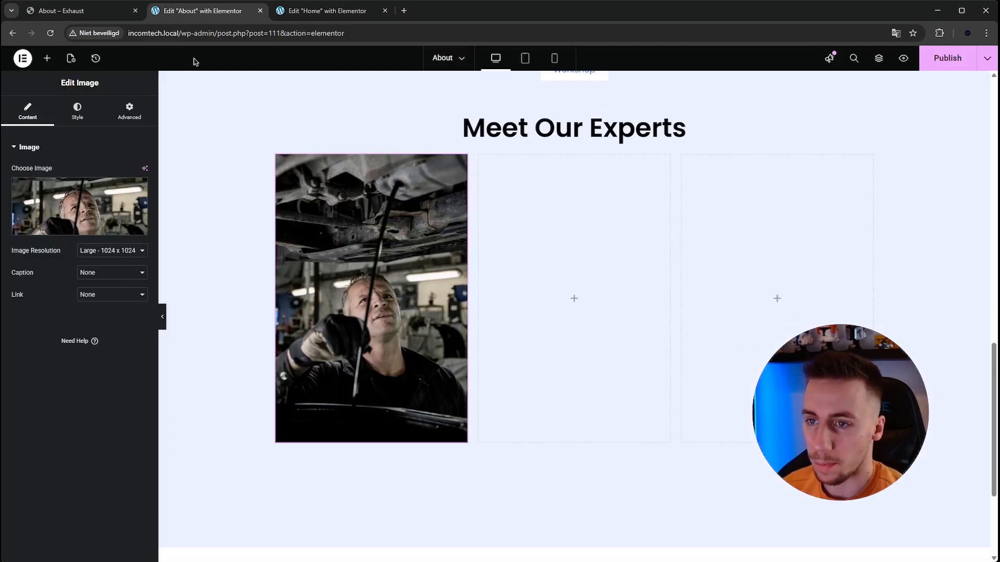
- Check the Exhaust team cards, and paste a copy of the Meet Our Experts heading below the first column's image
left_click(68, 15)
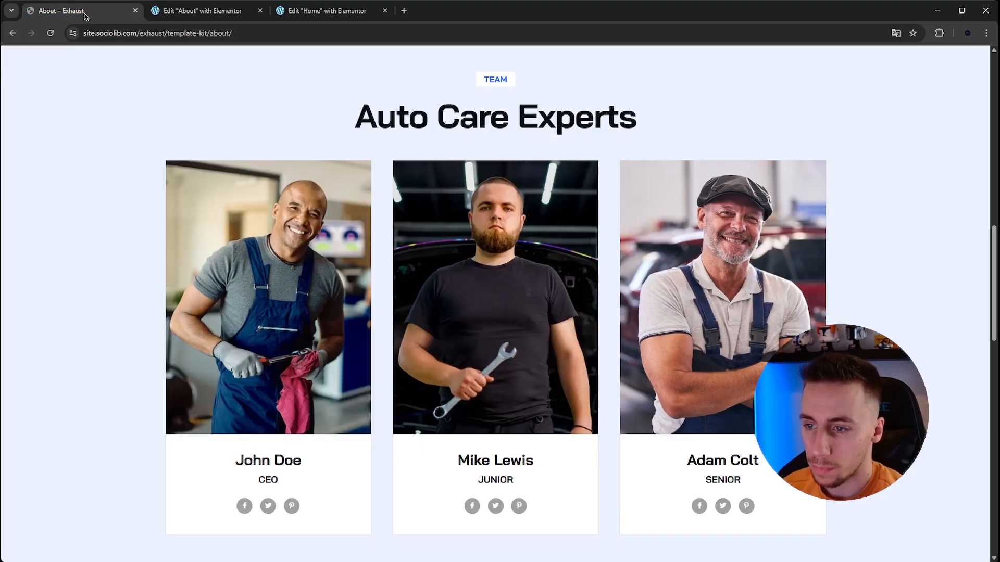
left_click(204, 14)
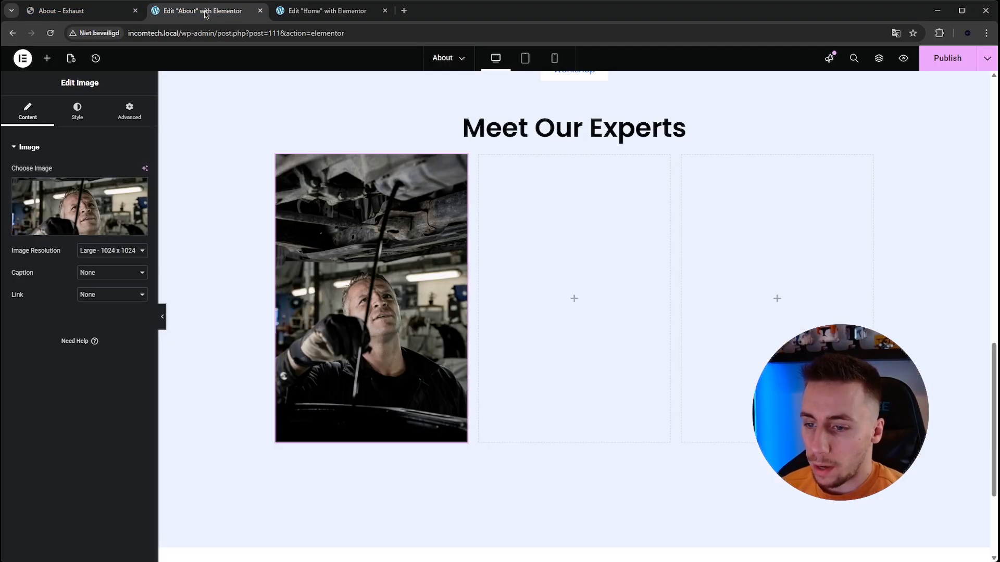
left_click(47, 58)
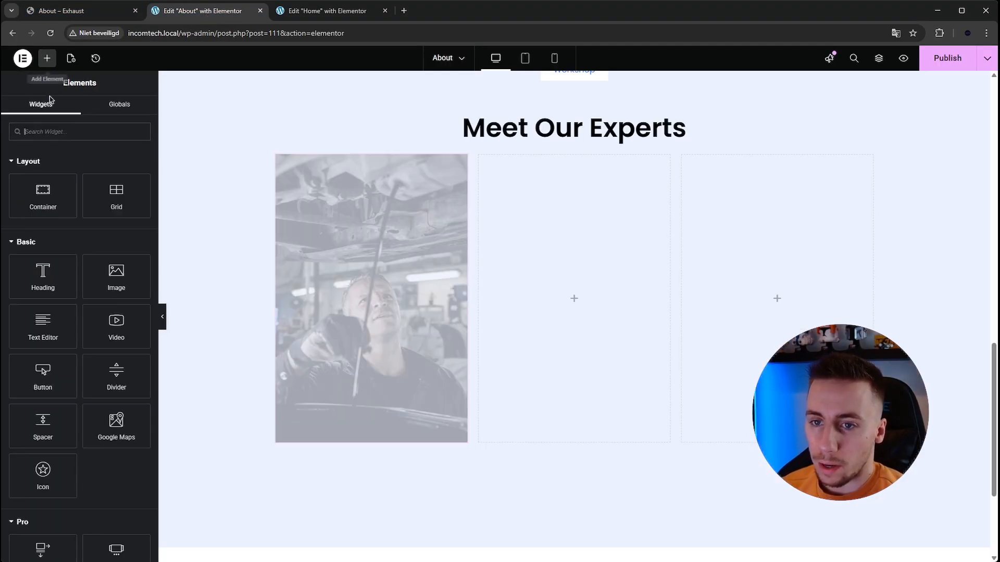
right_click(523, 128)
left_click(563, 176)
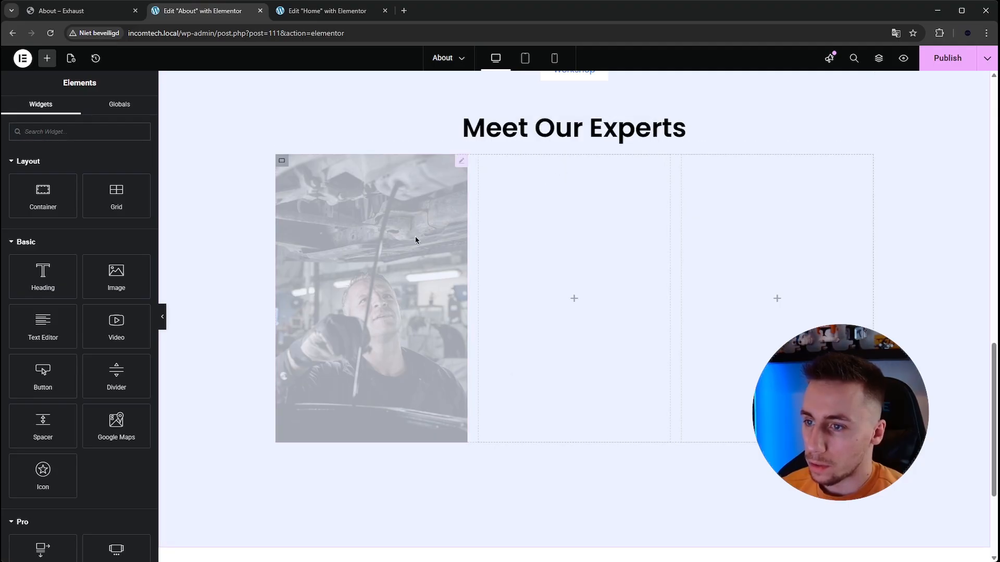
right_click(378, 254)
left_click(415, 331)
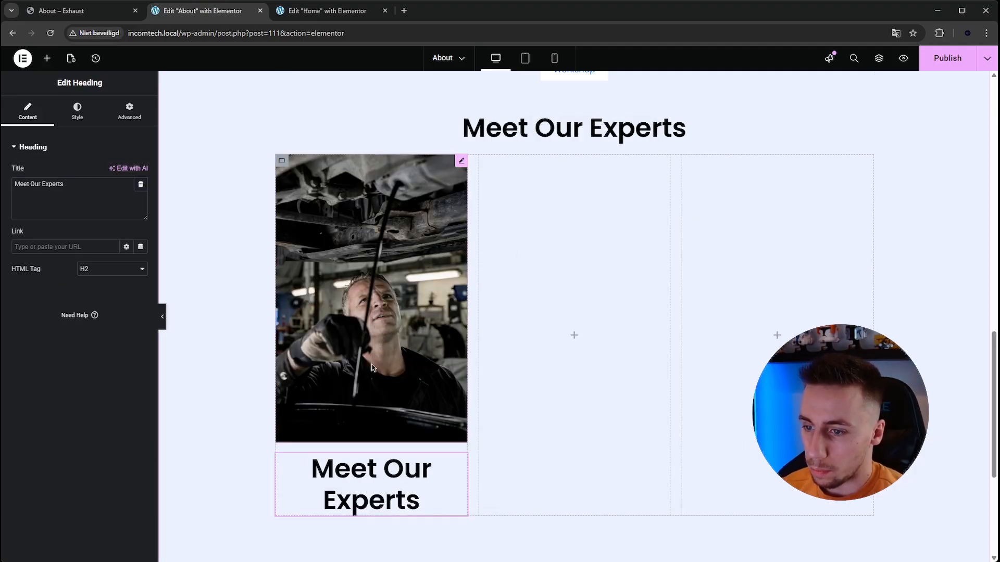
- Set the typography size of the pasted heading in the first column to 28 px
left_click(282, 162)
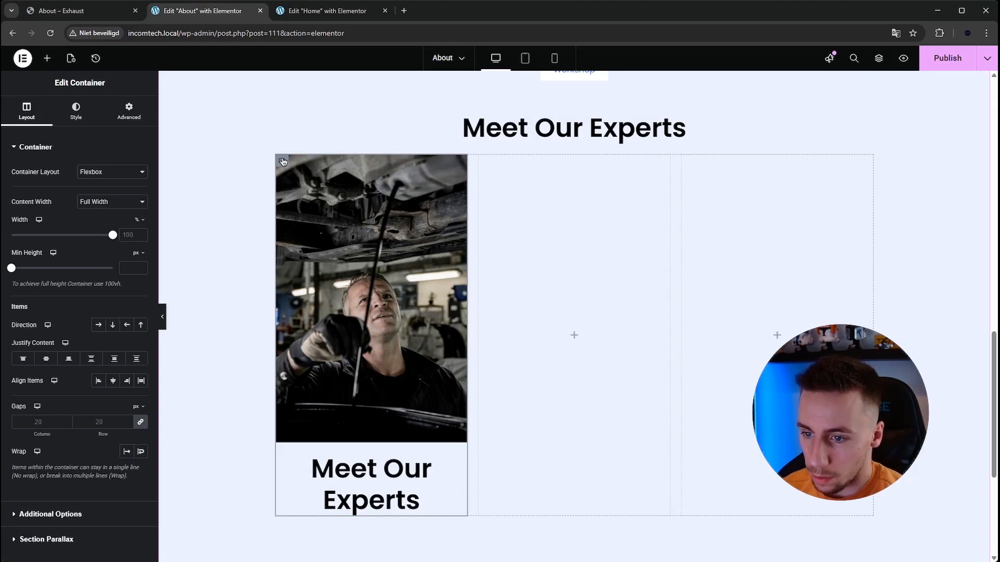
left_click(422, 500)
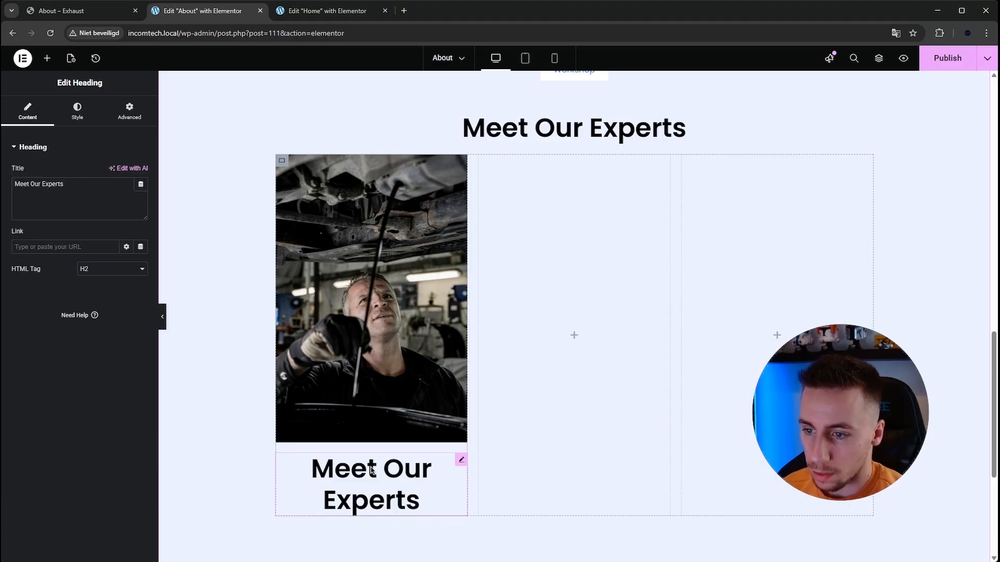
left_click(77, 112)
left_click(141, 202)
left_click_drag(123, 284, 107, 284)
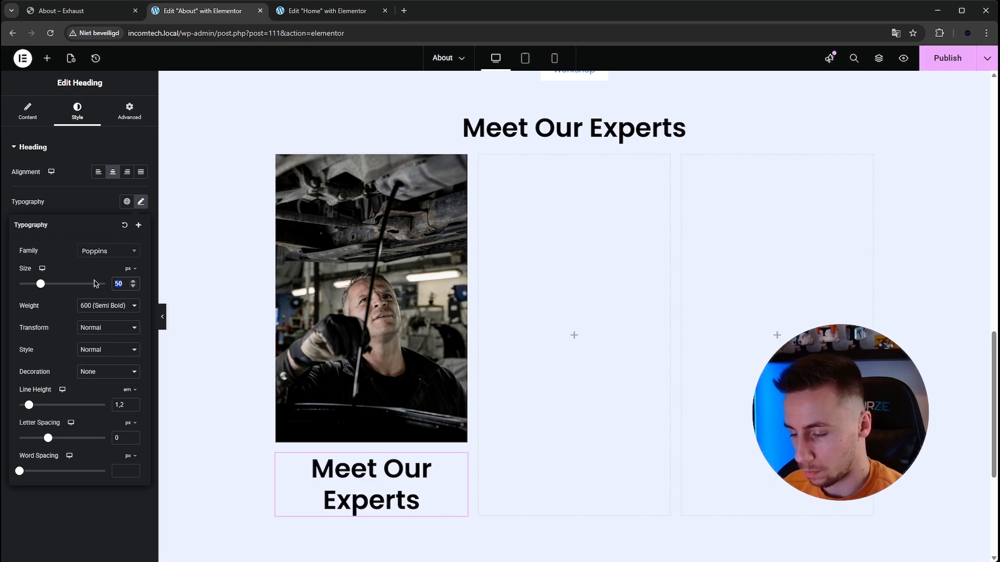
type("28")
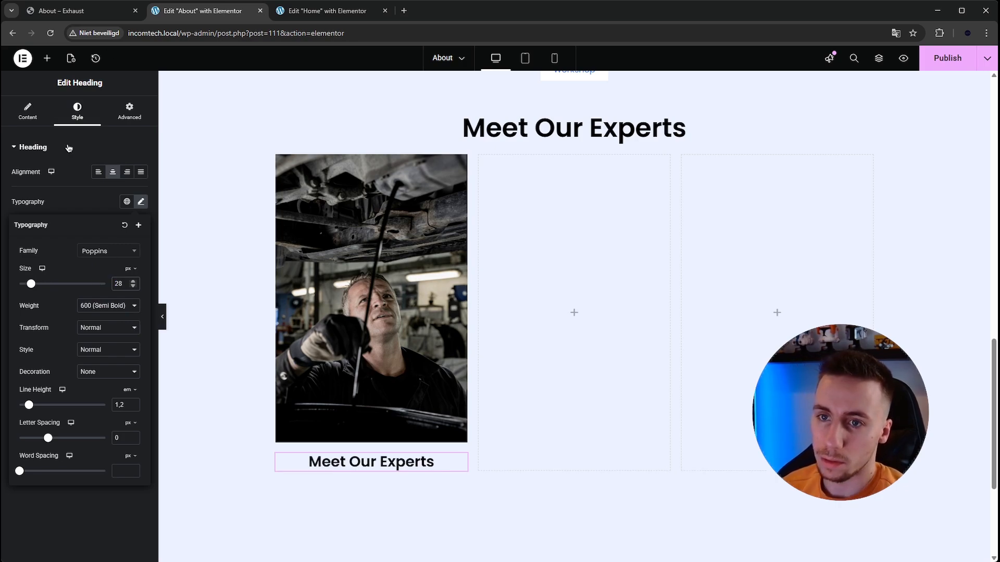
- Replace the first column heading's title with the first team member's name from the Exhaust page
left_click(73, 13)
left_click(172, 16)
left_click(28, 111)
triple_click(74, 192)
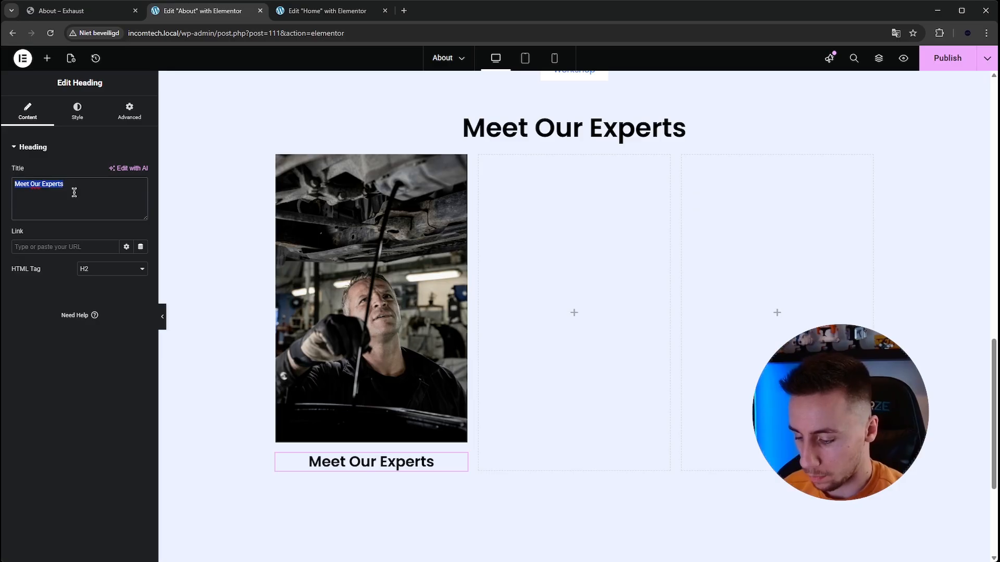
type("John Doe")
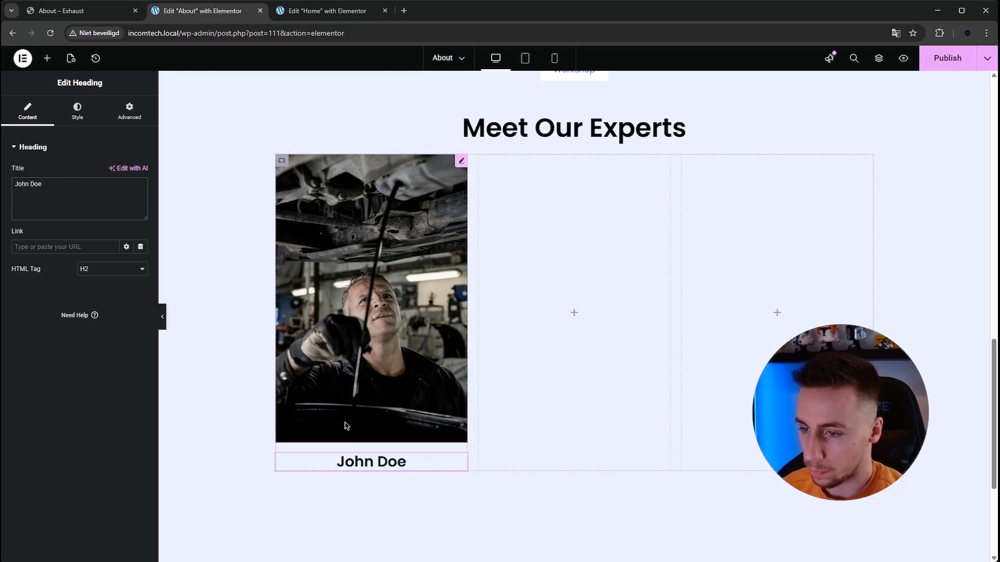
- Duplicate the name heading in the first column and change the copy's title to "Owner"
right_click(371, 462)
left_click(404, 348)
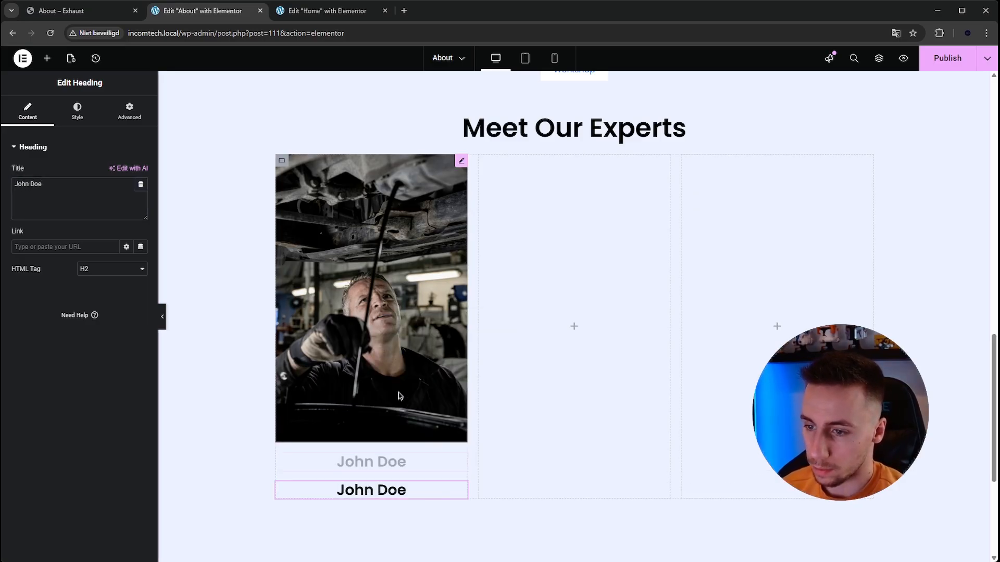
left_click(80, 207)
key("ctrl+a")
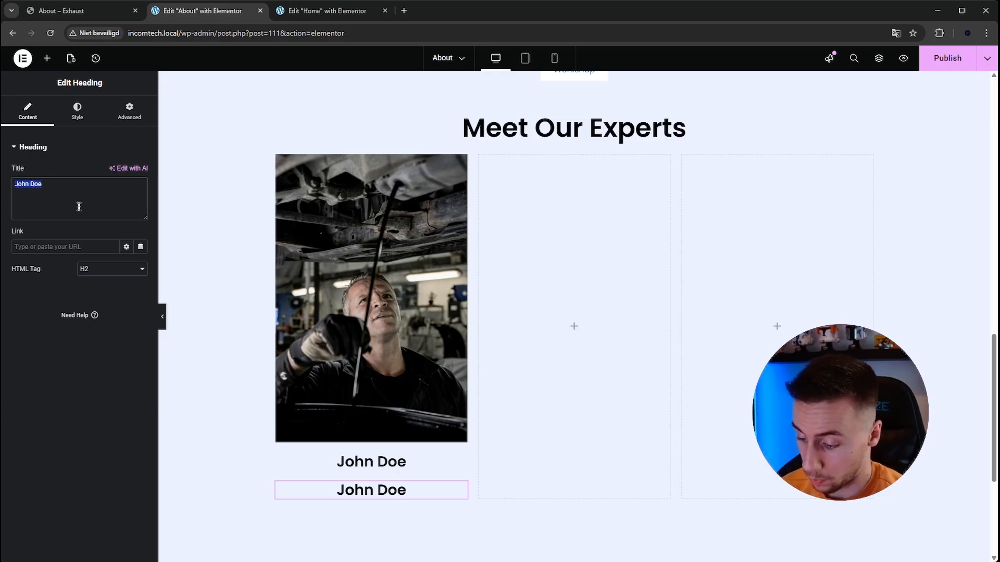
type("Mecha")
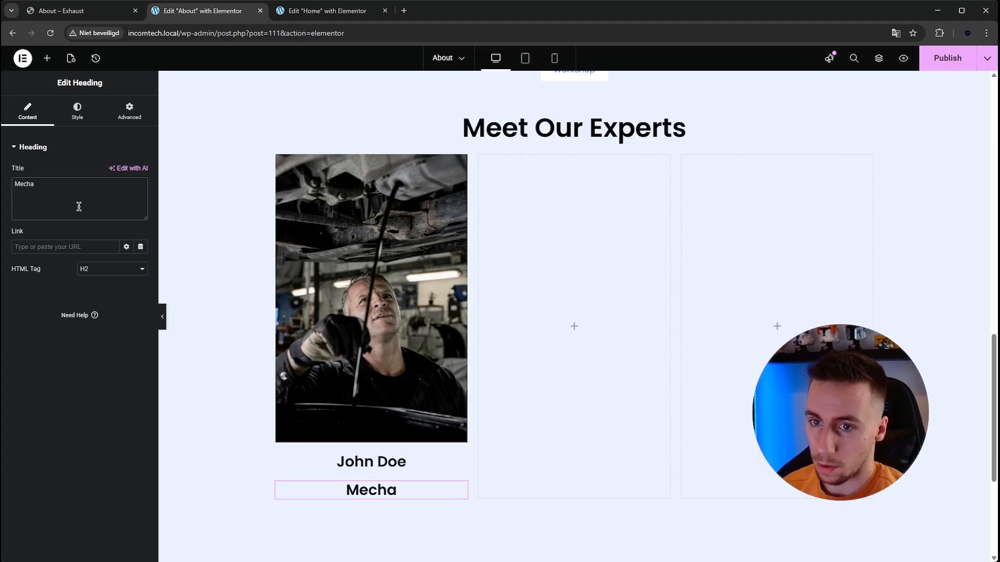
key("ctrl+a")
type("O")
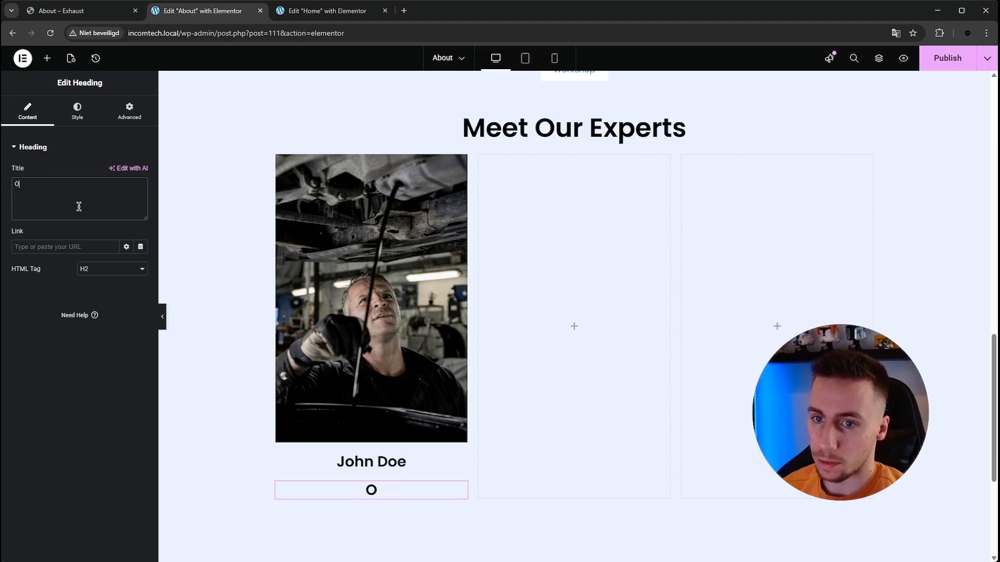
type("wner")
- Set the Owner heading's typography size to 21 px and its text color to the global Accent color
left_click(77, 111)
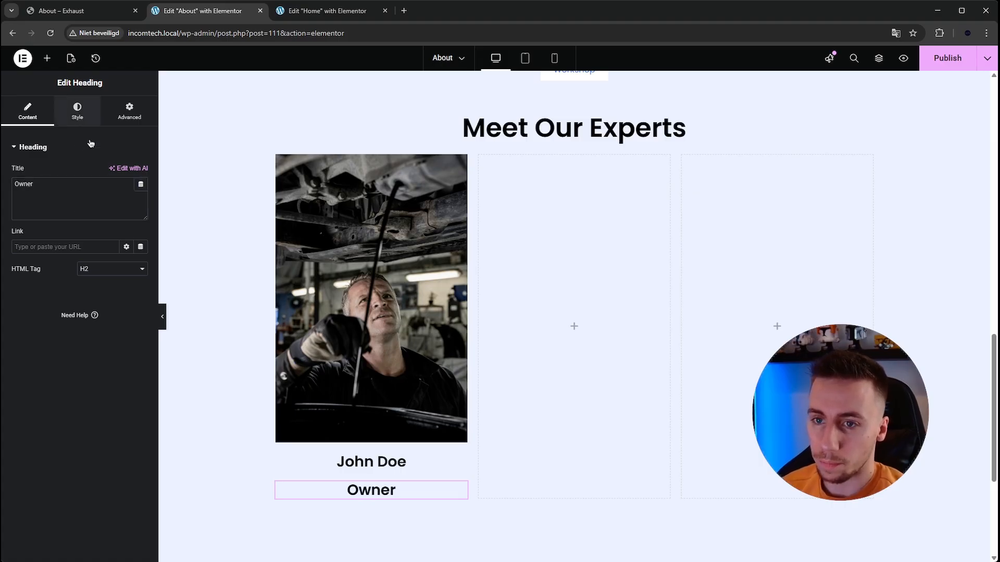
left_click(141, 203)
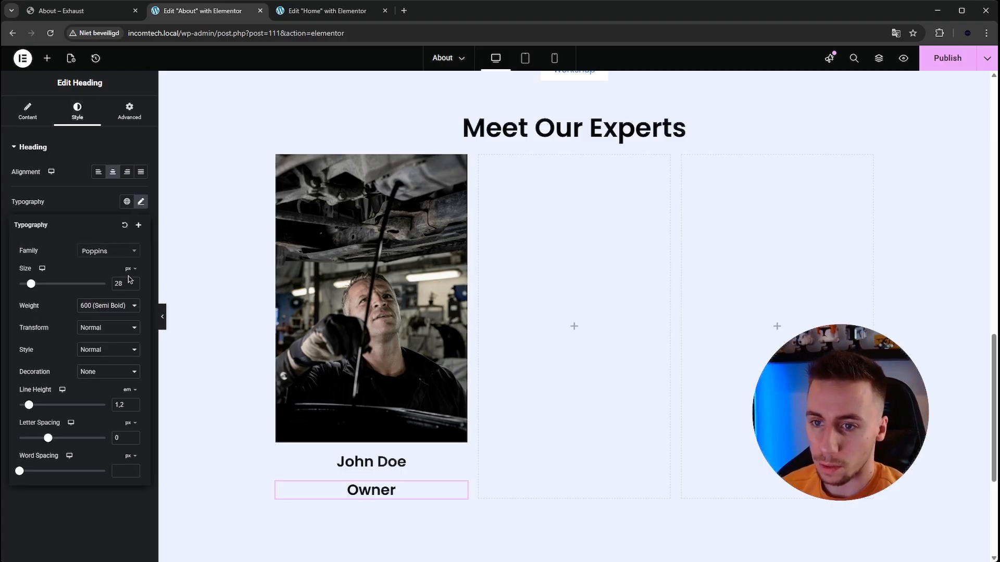
left_click_drag(123, 286, 97, 288)
type("21")
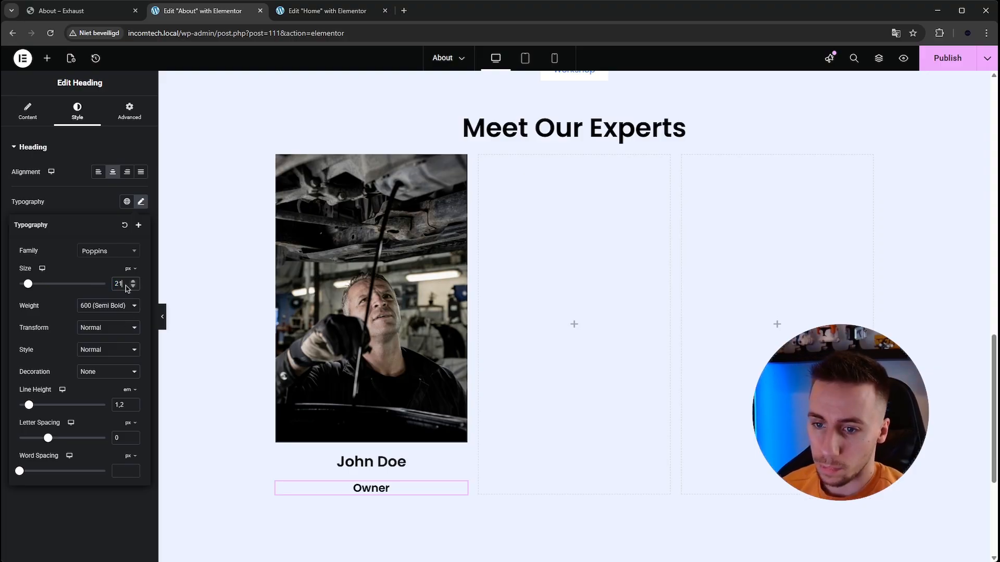
left_click(141, 201)
left_click(141, 320)
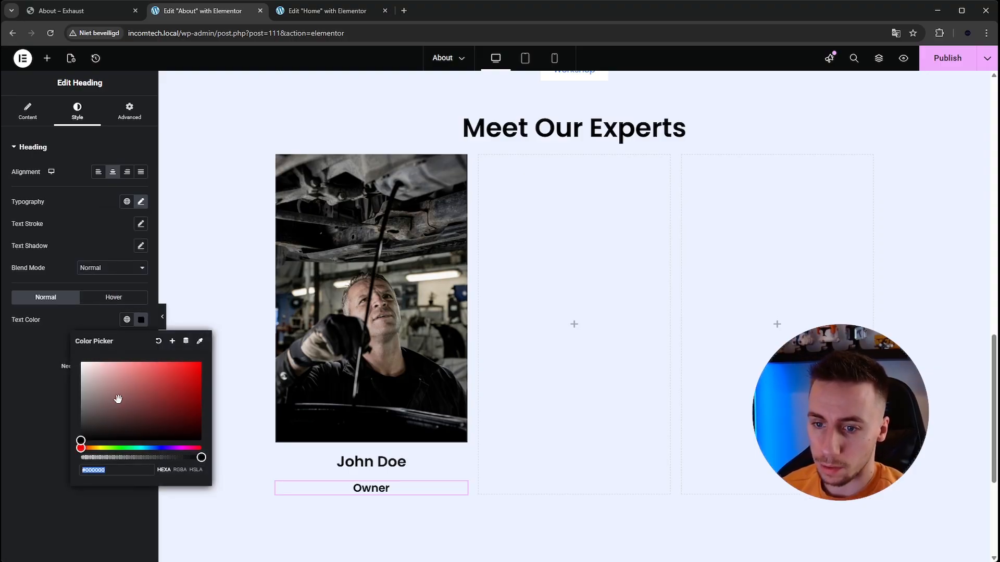
left_click(125, 321)
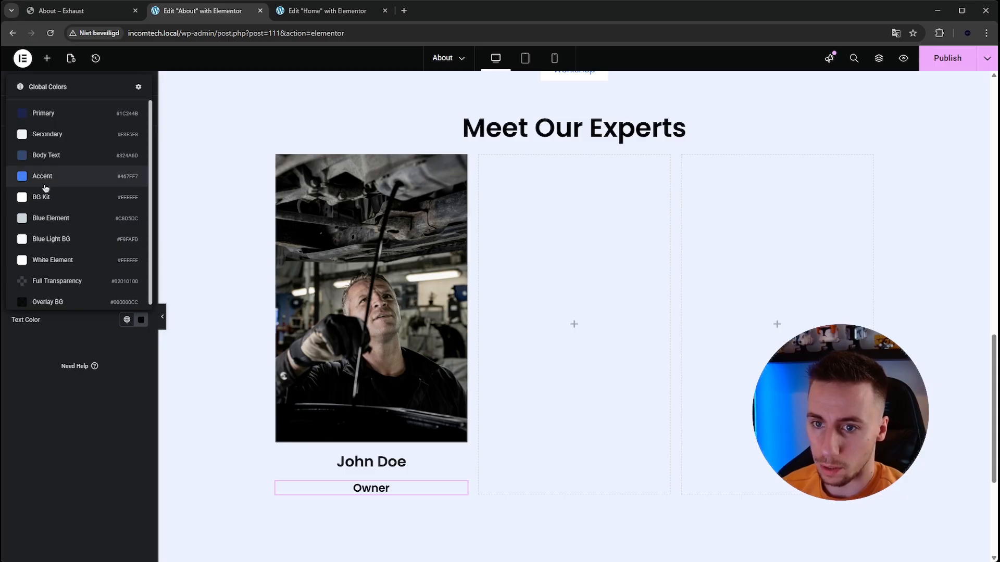
left_click(78, 172)
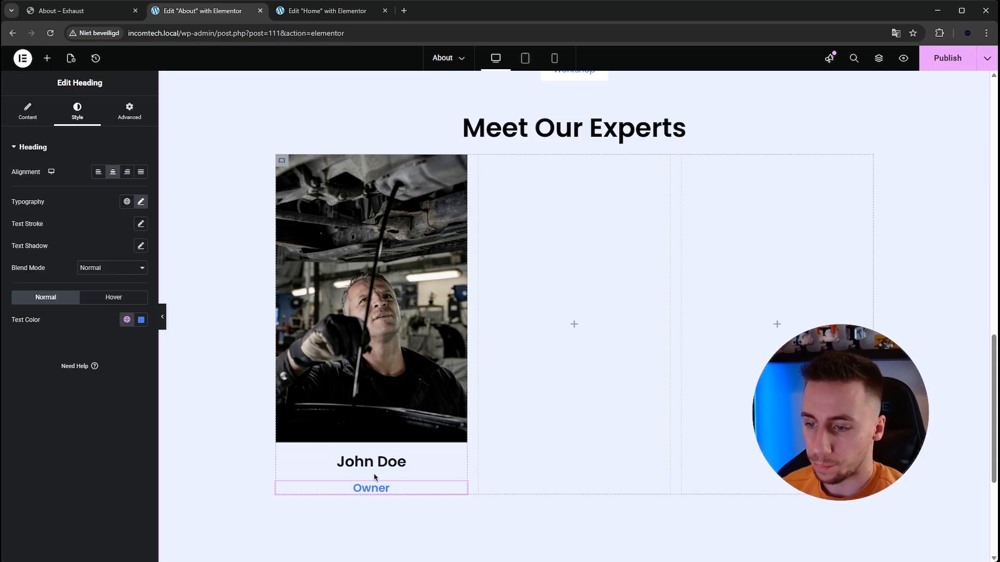
- Add a Social Icons widget below the Owner heading and set its shape to Circle
left_click(48, 59)
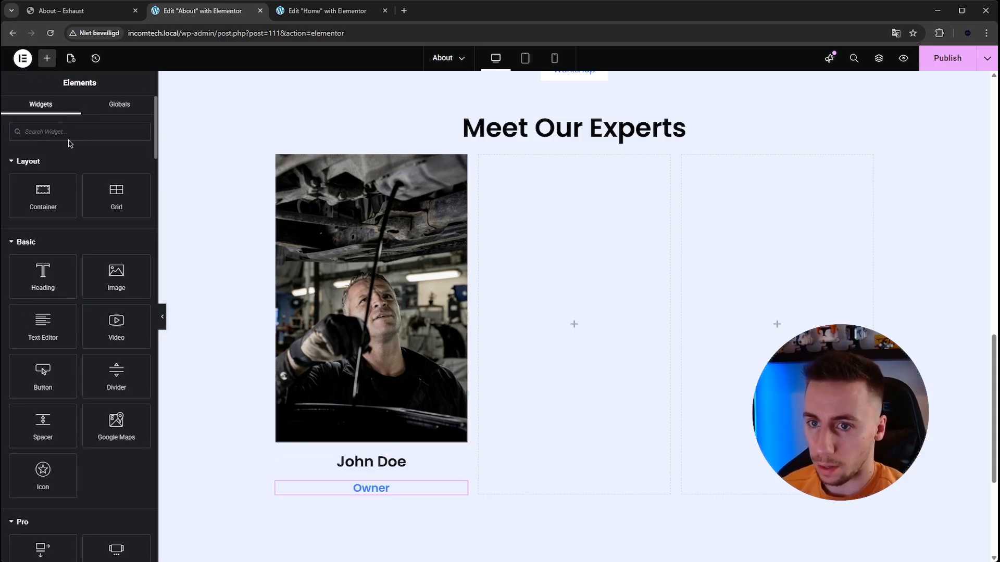
type("socia")
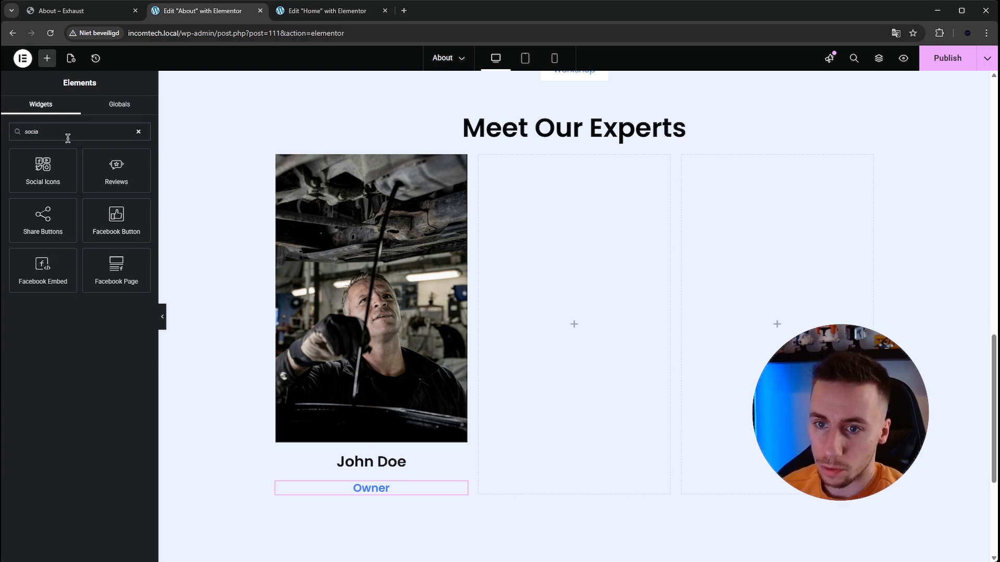
left_click_drag(42, 168, 375, 500)
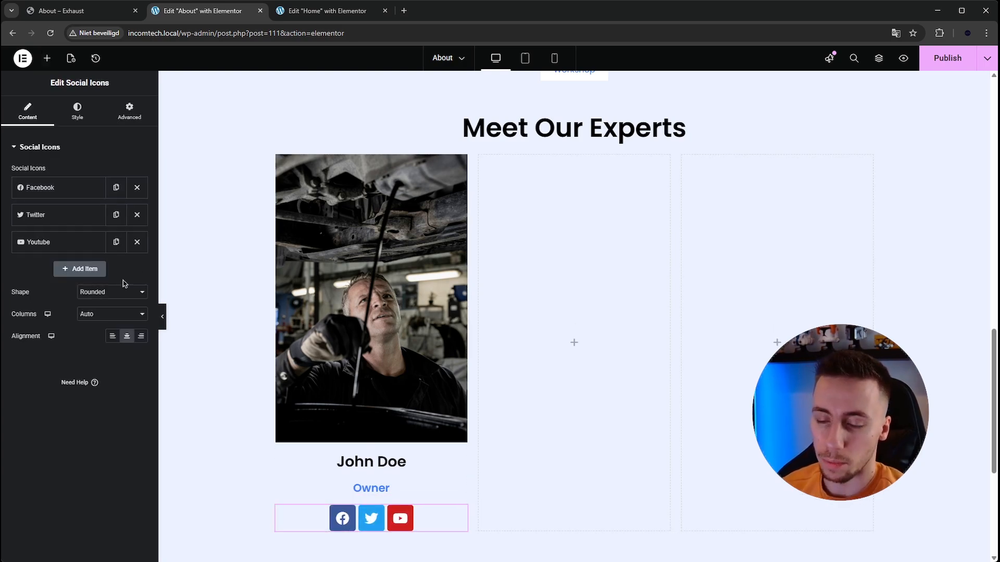
left_click(111, 332)
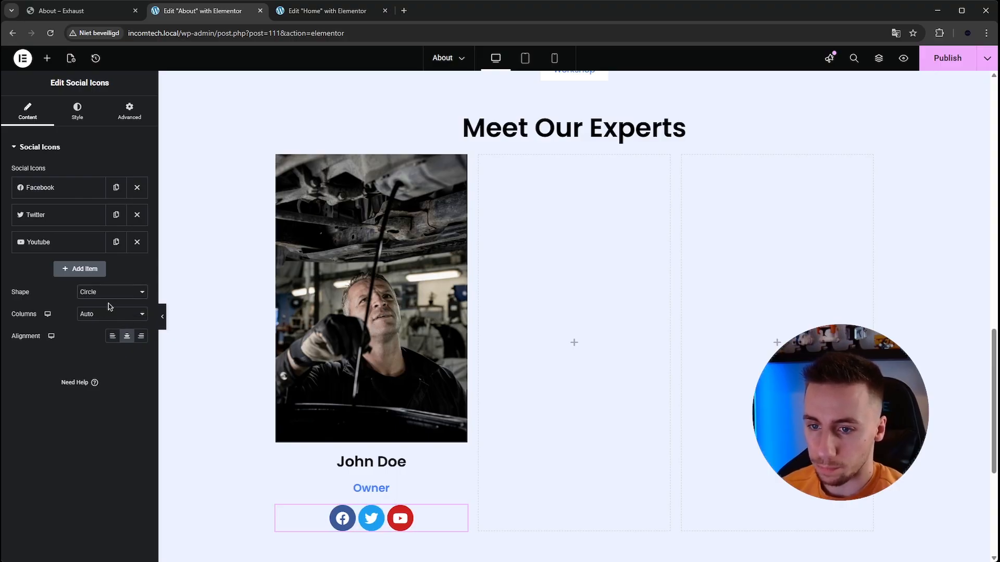
- Switch the social icons to custom color and set a grey primary color, #949494, modelled on the Exhaust team cards
left_click(73, 116)
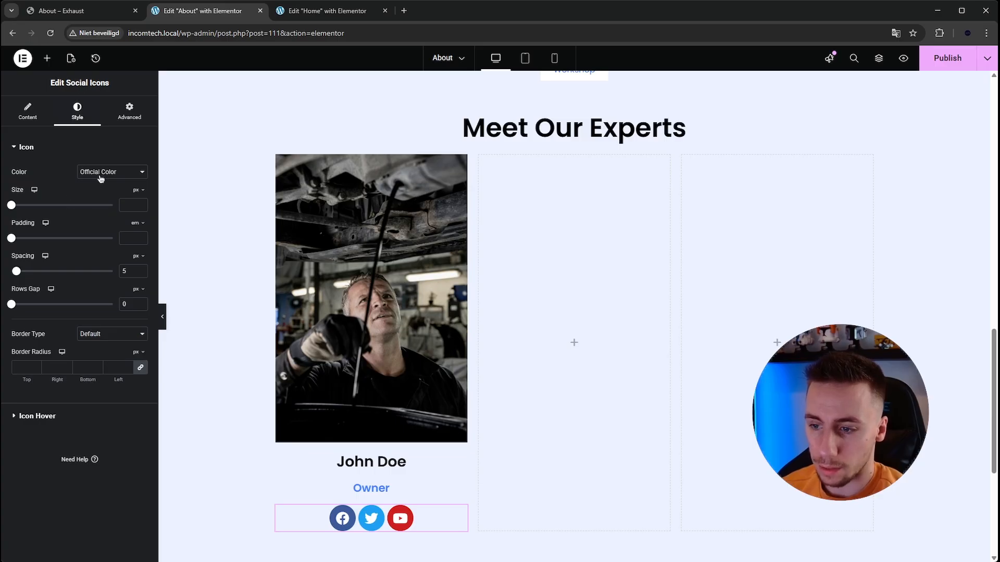
left_click(102, 191)
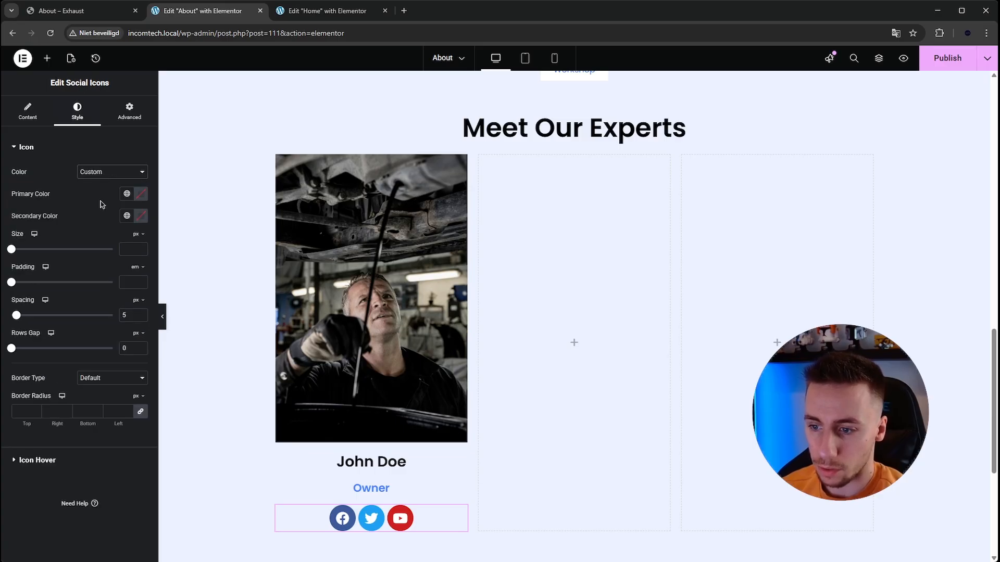
left_click(144, 196)
mouse_move(139, 310)
left_mouse_down()
mouse_move(161, 292)
mouse_move(141, 294)
left_mouse_up()
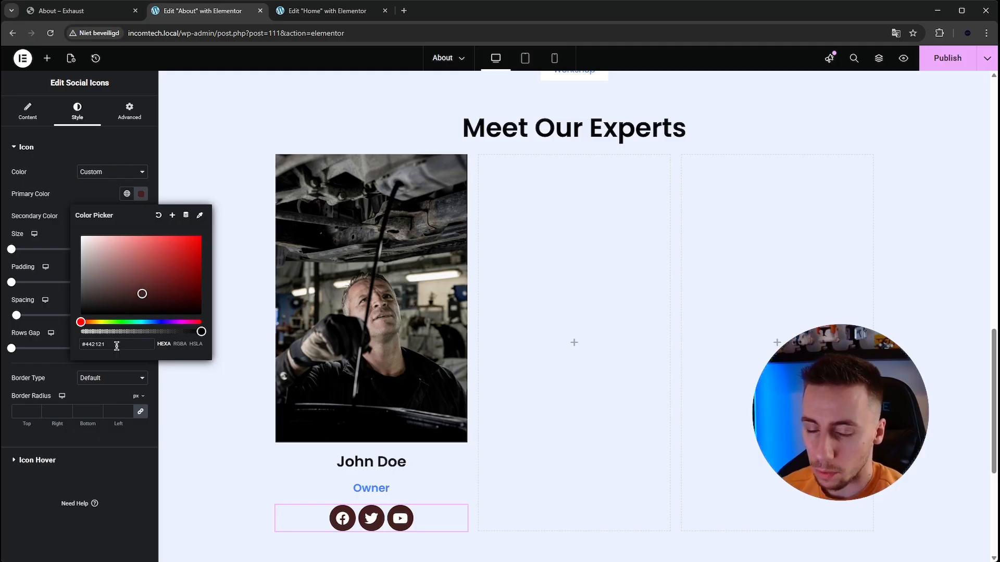
left_click_drag(140, 293, 29, 278)
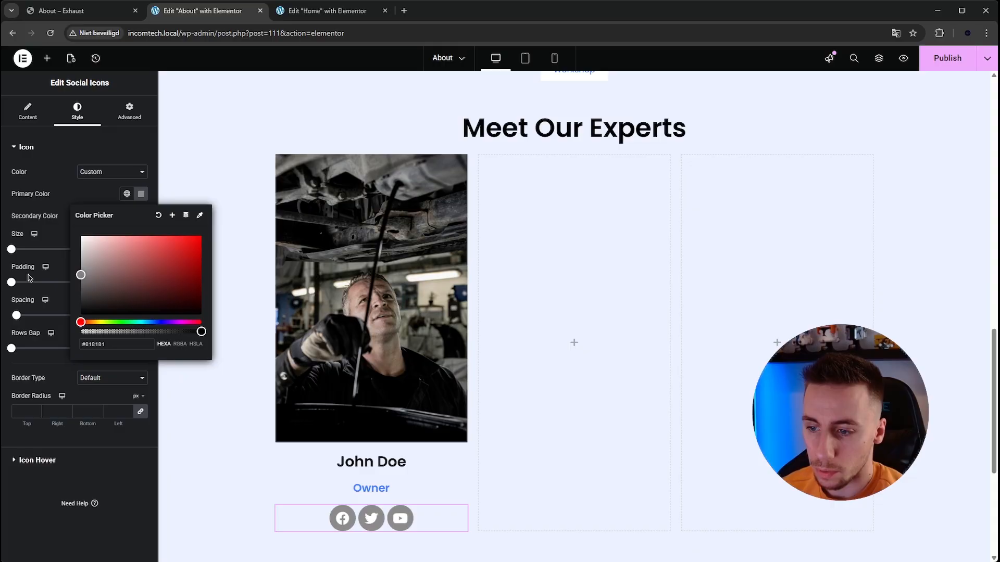
left_click(68, 9)
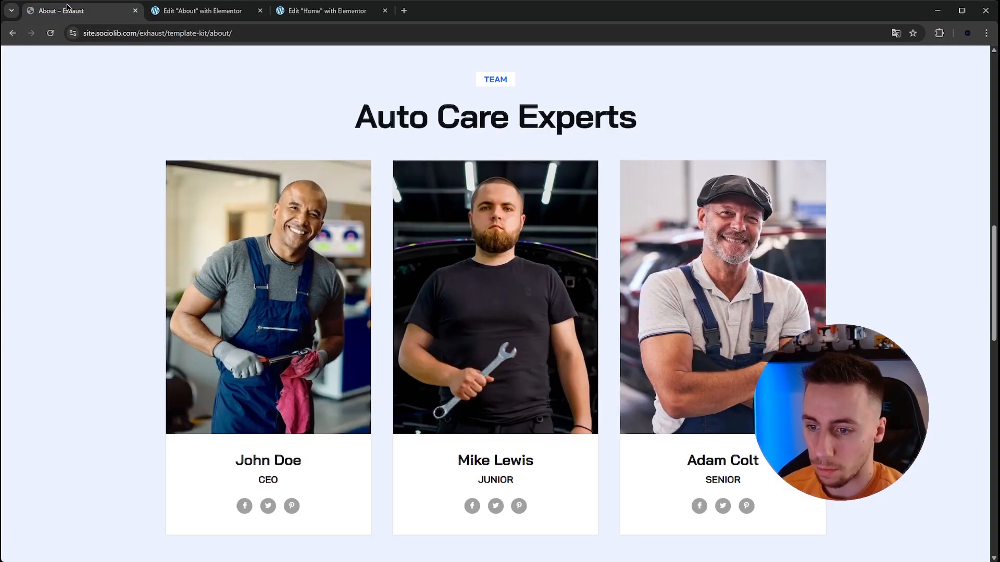
left_click(175, 13)
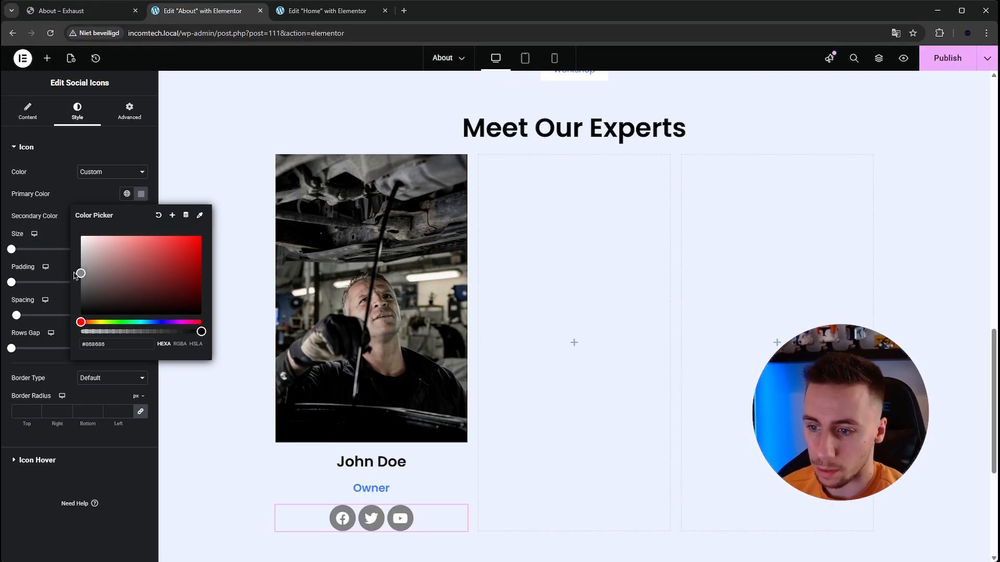
left_click_drag(81, 274, 65, 271)
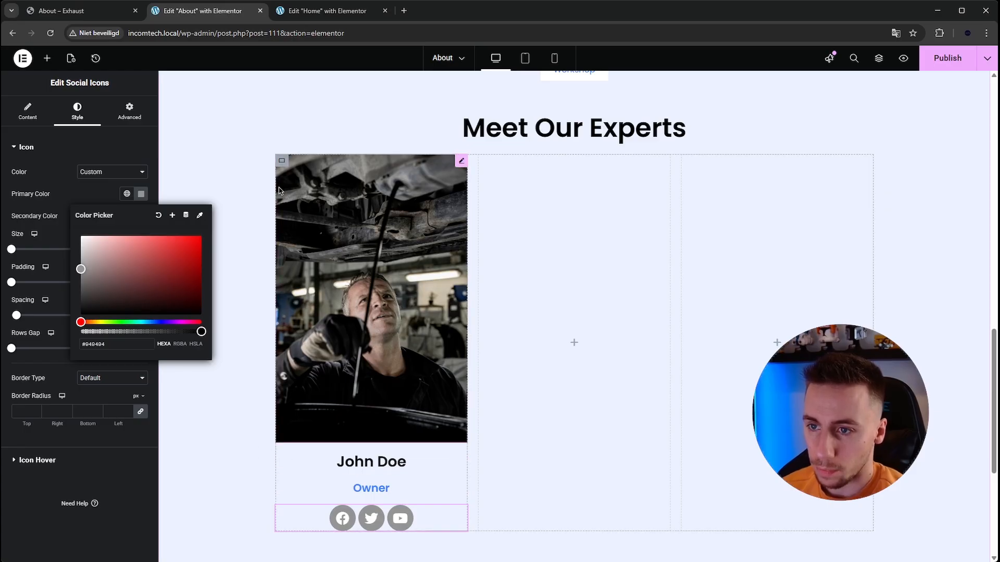
- Give the first column's container a classic background with color #FFFFFF
left_click(281, 160)
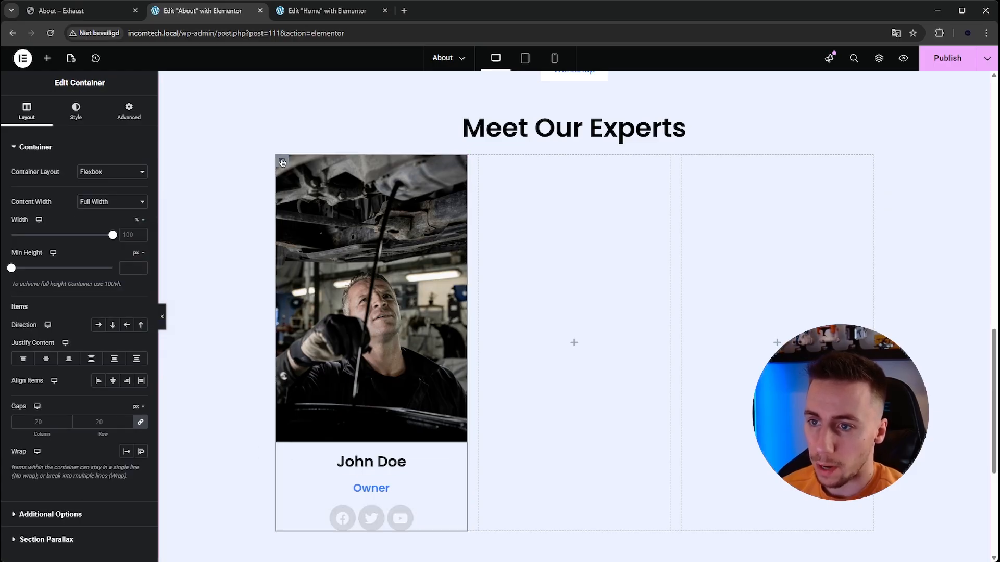
left_click(76, 111)
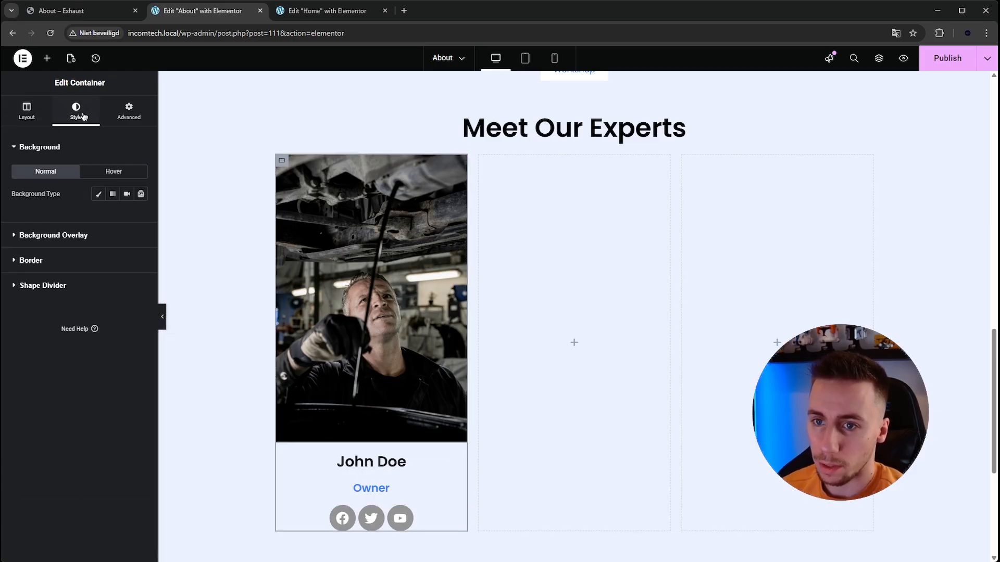
left_click(98, 193)
left_click(142, 216)
type("#FFFFFF")
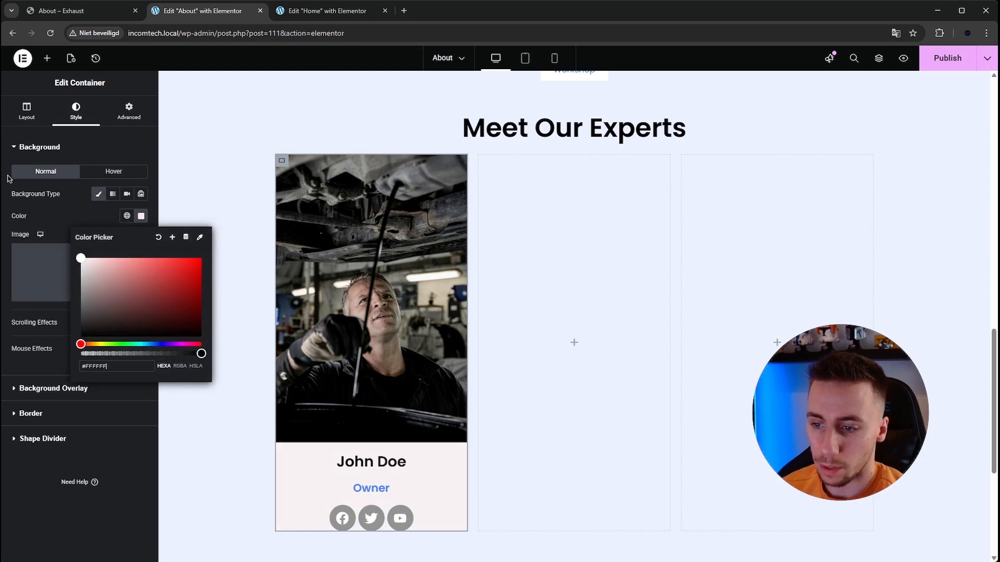
left_click(47, 57)
type("spa")
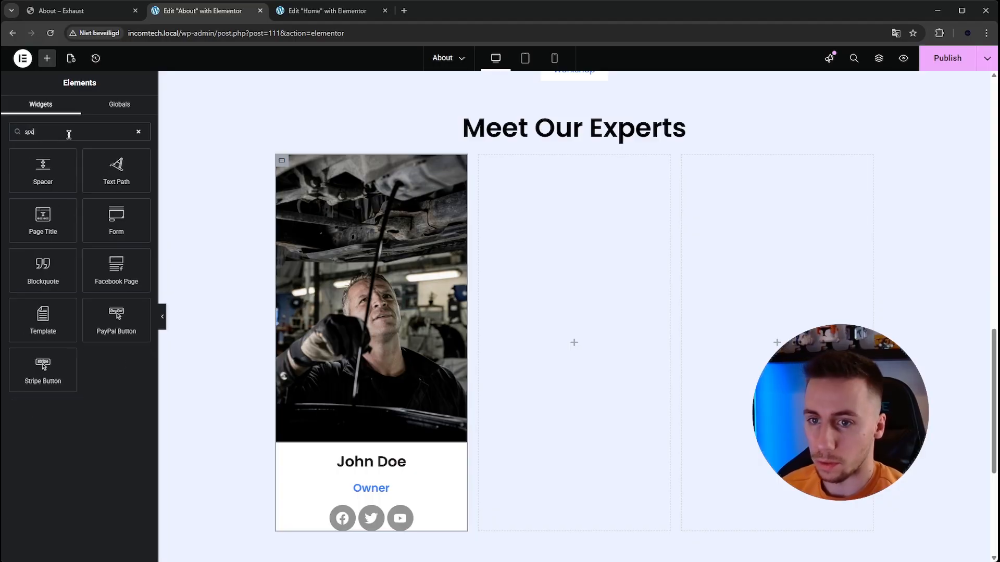
left_click_drag(43, 175, 397, 539)
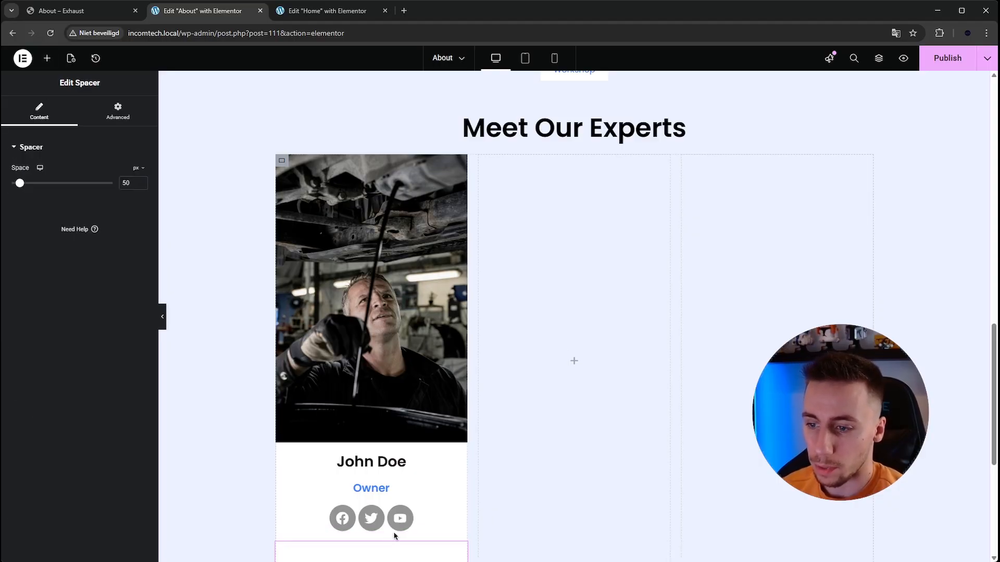
scroll(322, 467, "down", 3)
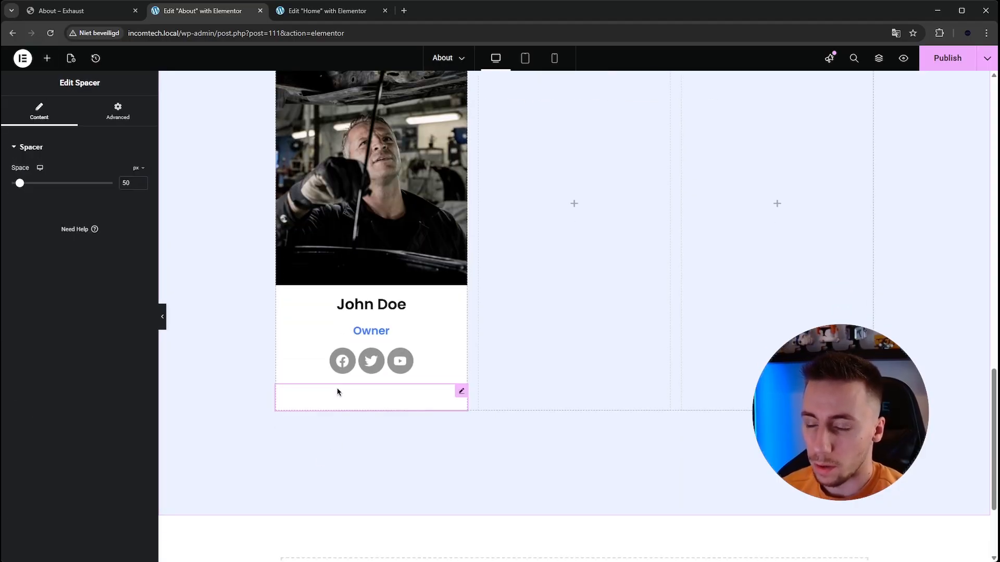
right_click(339, 398)
left_click(359, 549)
- Unlink the first column container's padding values and set the bottom padding to 50 px
left_click(282, 161)
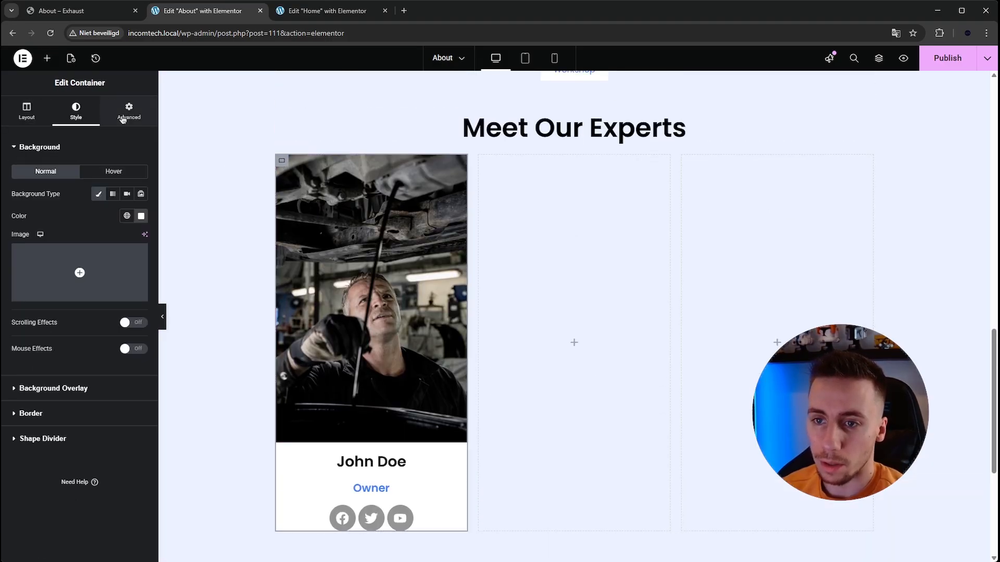
left_click(129, 111)
left_click(140, 226)
left_click_drag(88, 226, 70, 222)
scroll(267, 302, "down", 2)
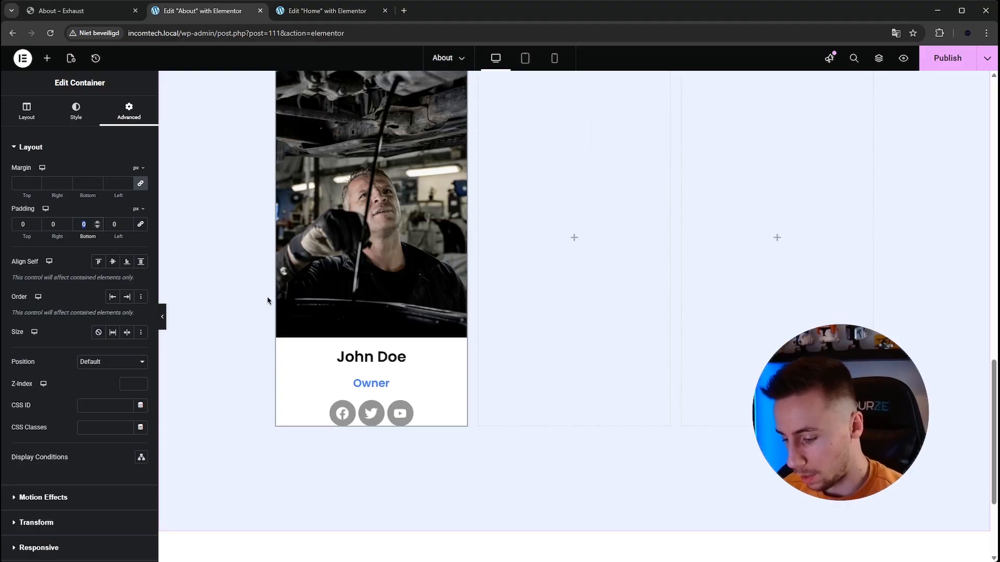
type("50")
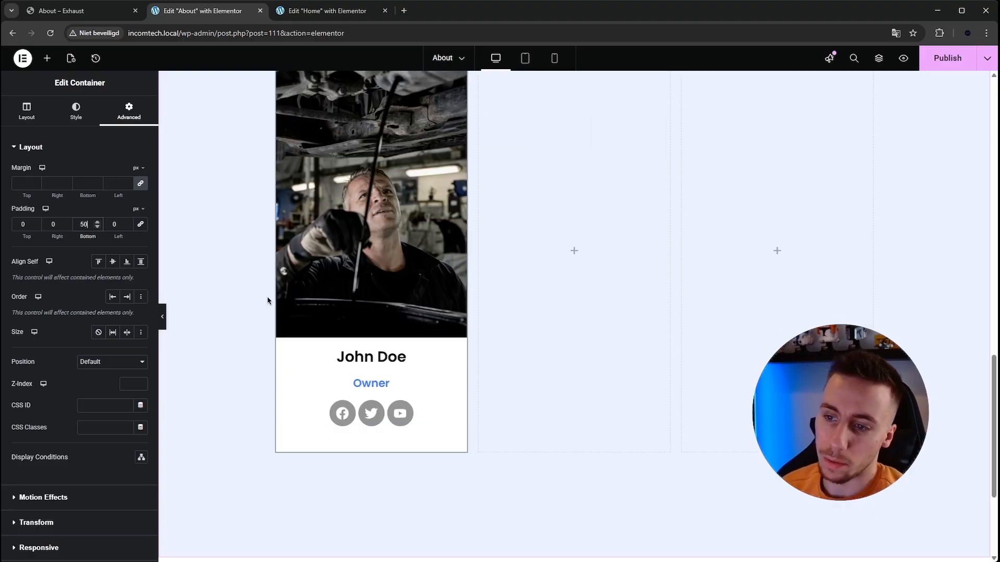
scroll(406, 331, "up", 1)
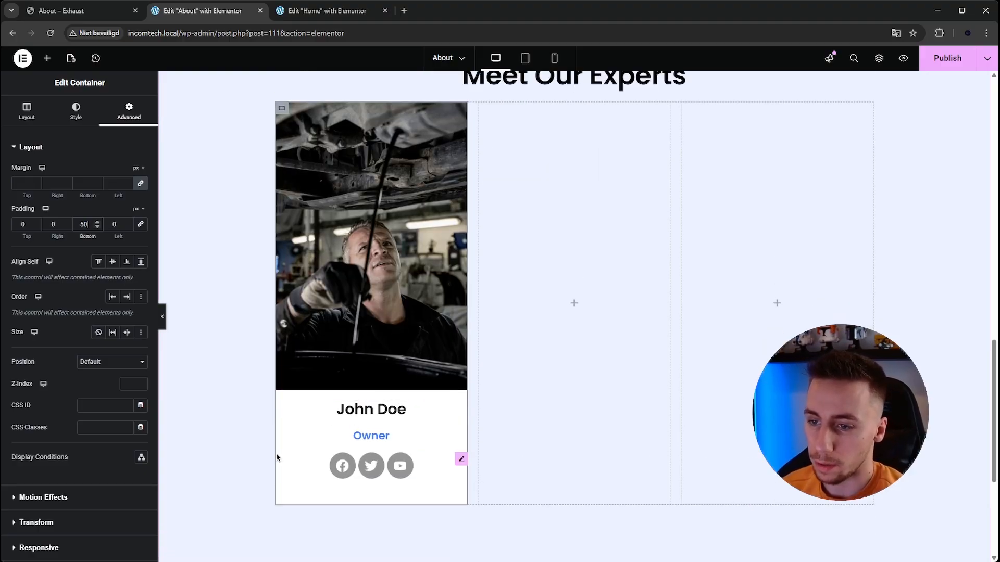
scroll(239, 348, "up", 1)
scroll(348, 419, "down", 1)
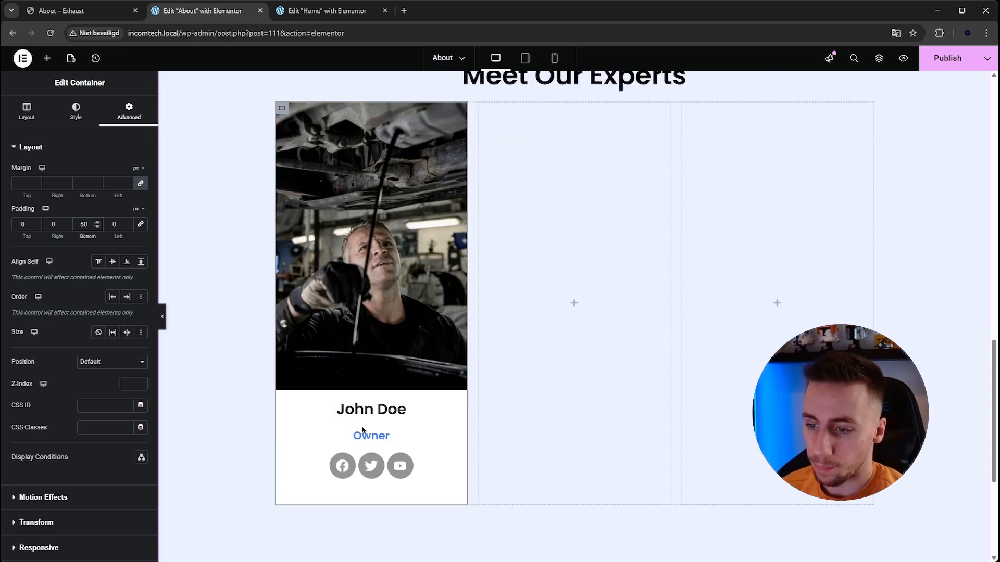
- Set the social icons' size to 15 px and preview the card for comparison with the Exhaust page
left_click(459, 459)
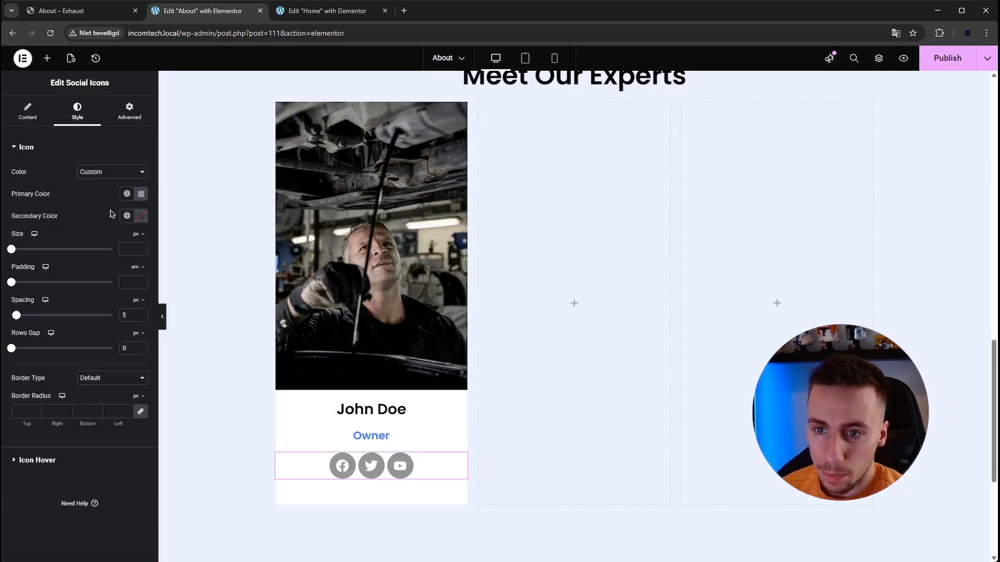
type("15")
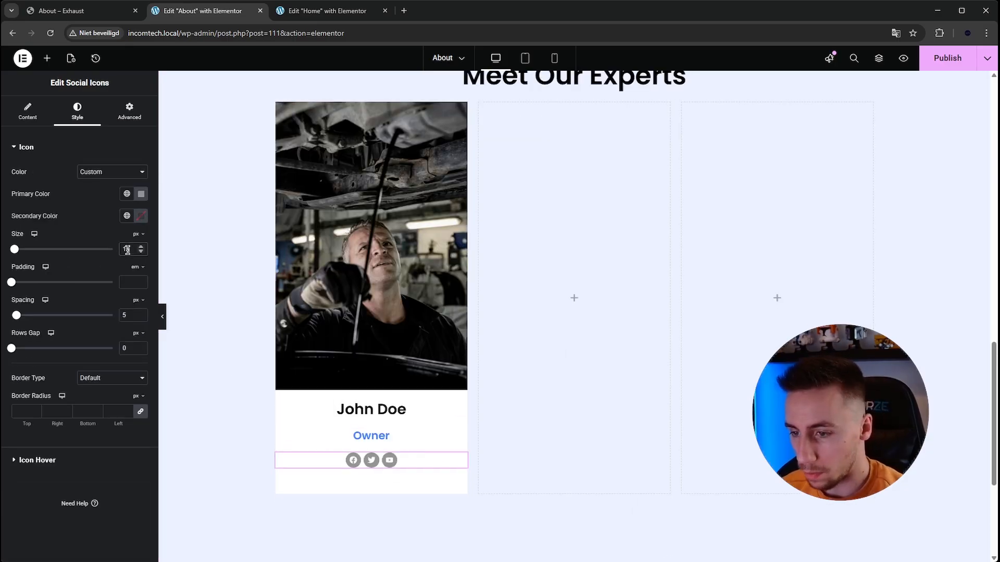
left_click(162, 316)
left_click(86, 14)
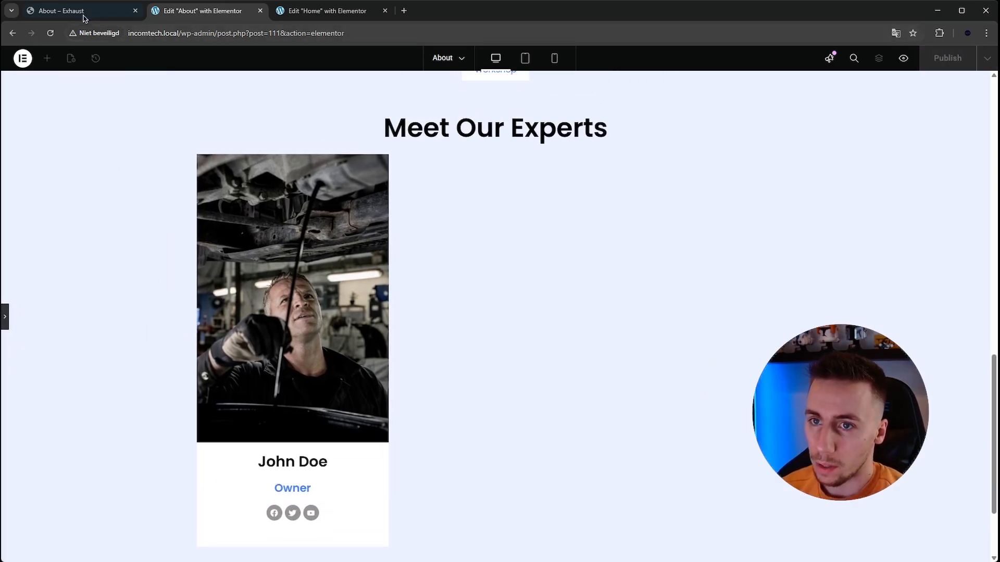
- Compare the first team card with the Exhaust example and duplicate its container twice to make three identical cards
scroll(151, 166, "down", 1)
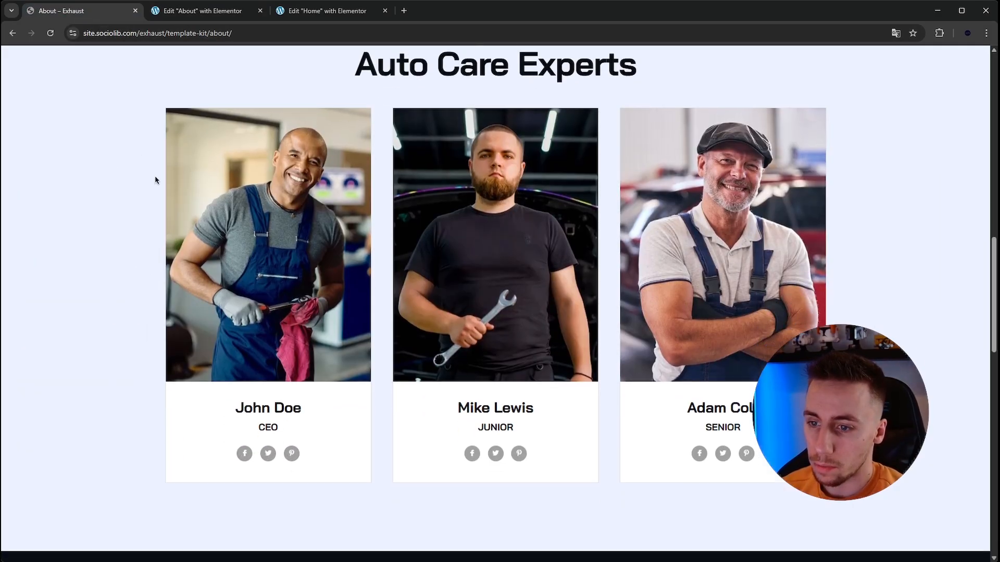
left_click(183, 15)
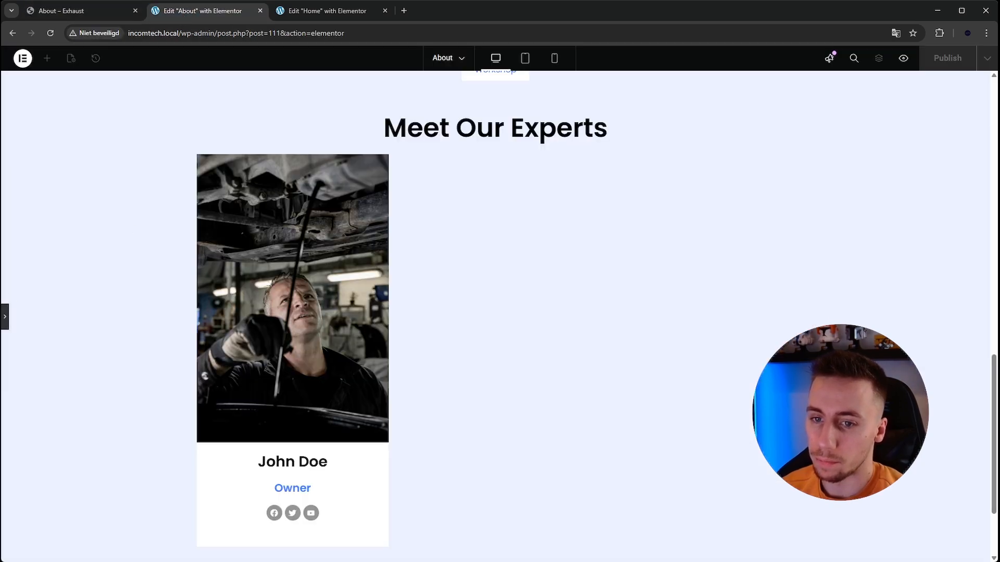
left_click(6, 315)
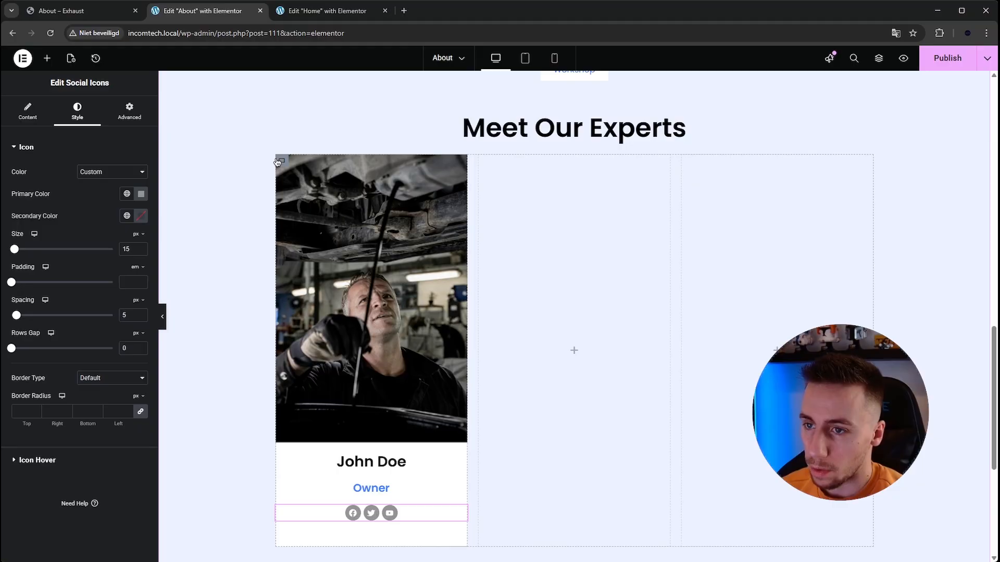
right_click(278, 163)
left_click(302, 190)
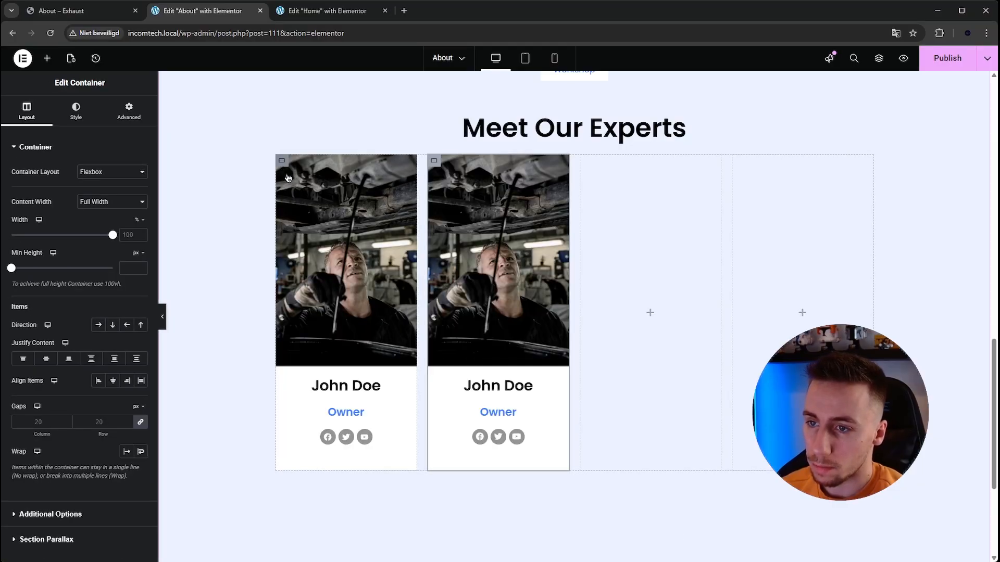
right_click(283, 168)
key("ctrl+d")
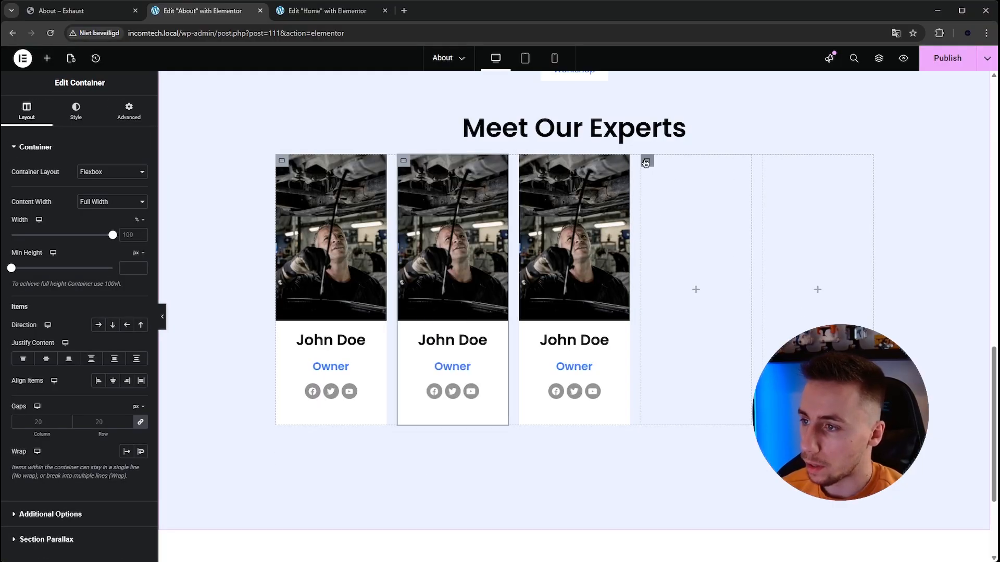
- Delete the two empty column containers beside the three team cards
right_click(645, 162)
left_click(665, 434)
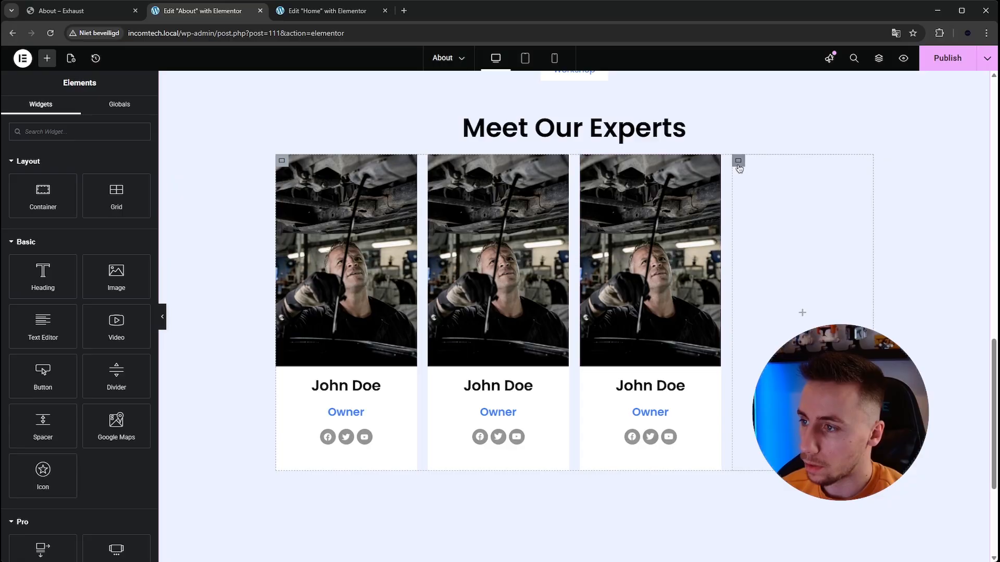
right_click(735, 161)
left_click(750, 438)
- Replace the second team card's photo with the media library image of the mechanic reaching up under a car
left_click(587, 281)
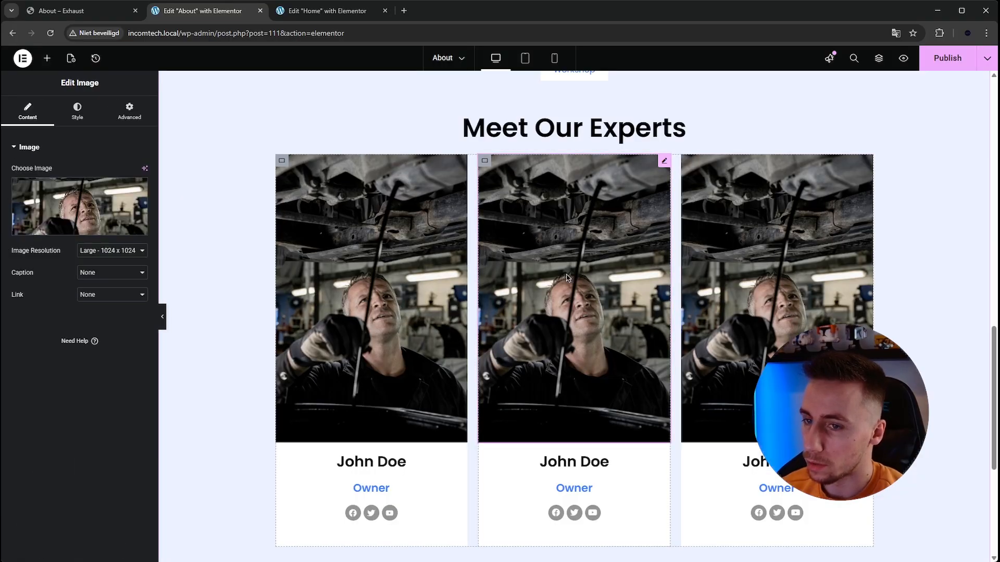
left_click(100, 199)
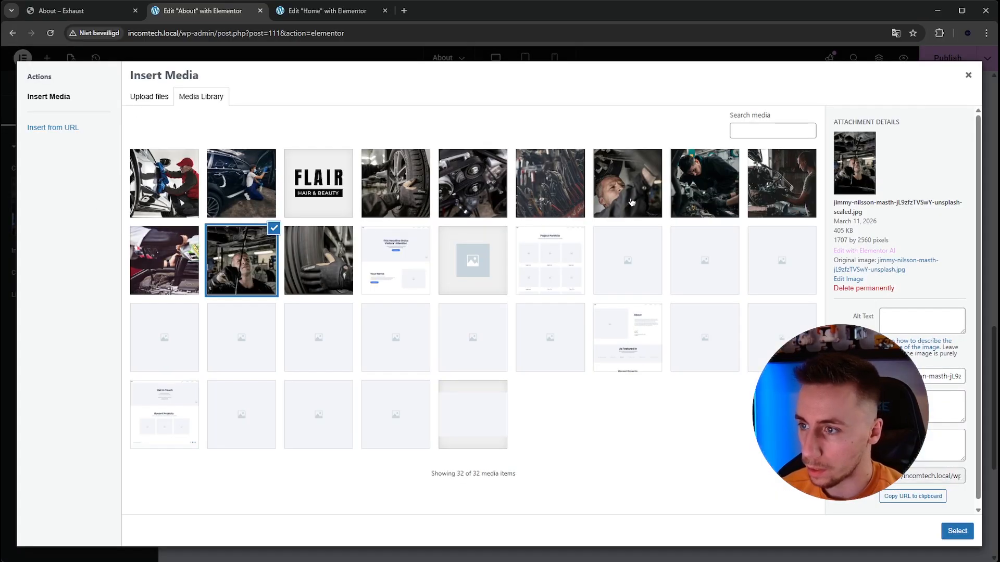
left_click(631, 202)
left_click(955, 532)
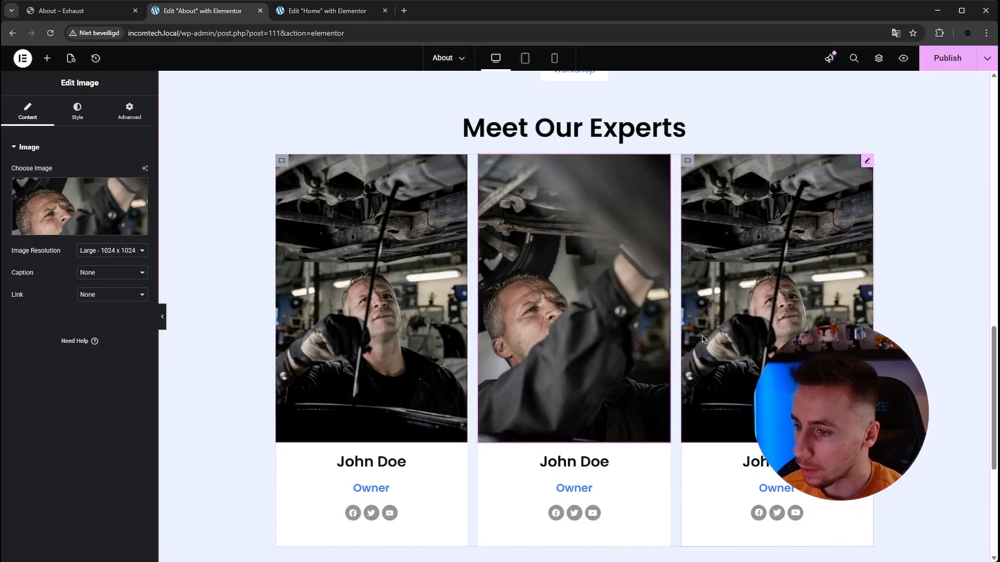
- Replace the second card's name heading with a different expert's full name and set the role heading to Mechanic
scroll(553, 401, "down", 1)
left_click(553, 409)
triple_click(118, 211)
key("BackSpace")
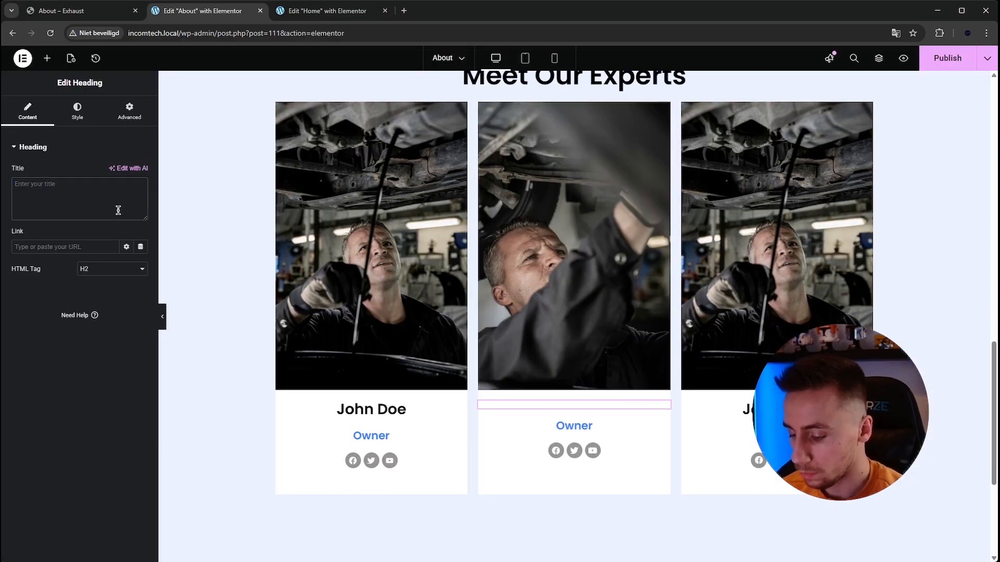
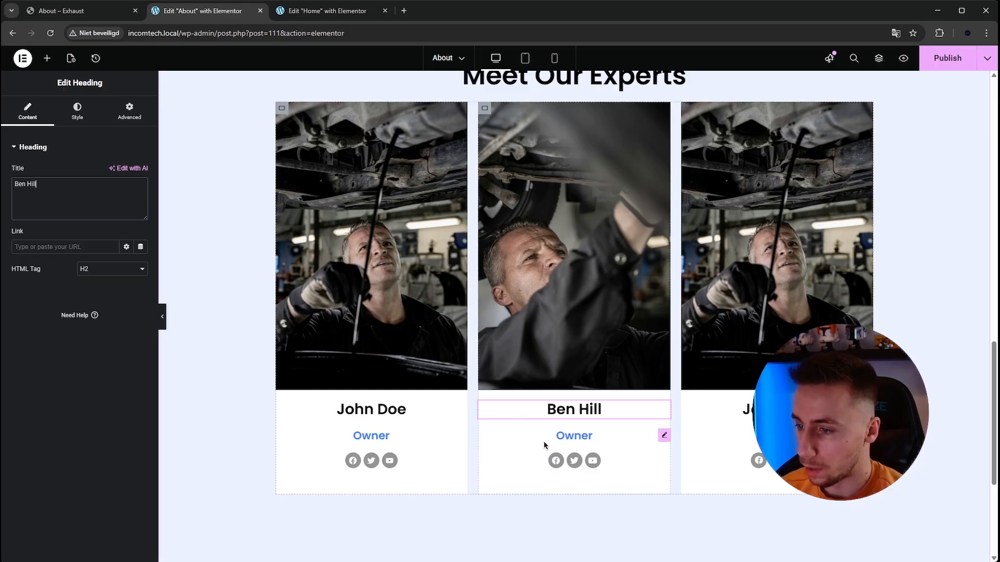
left_click(589, 436)
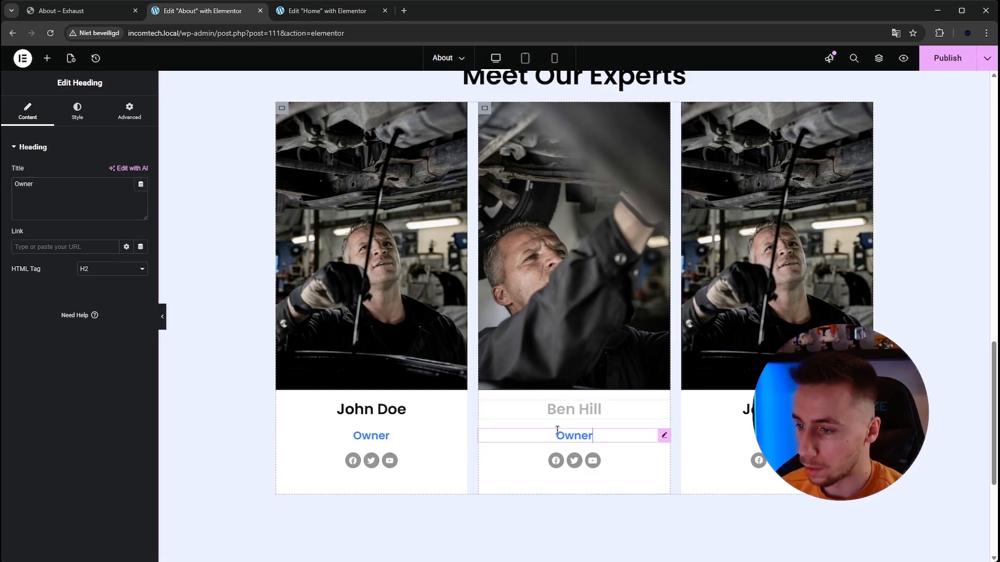
triple_click(88, 210)
type("Mechanic")
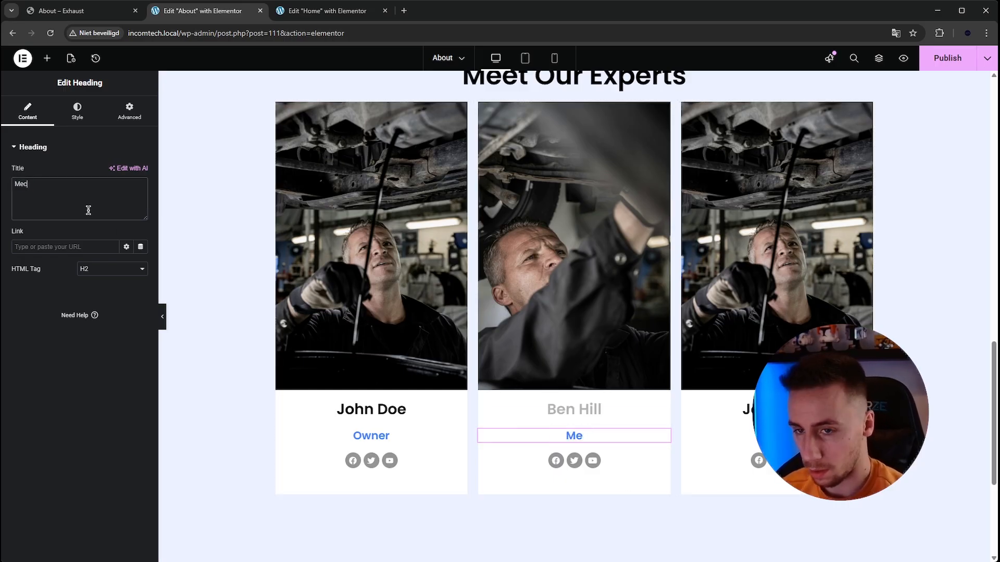
- Replace the third card's name heading with the full name shown on the third Exhaust team card
left_click(736, 410)
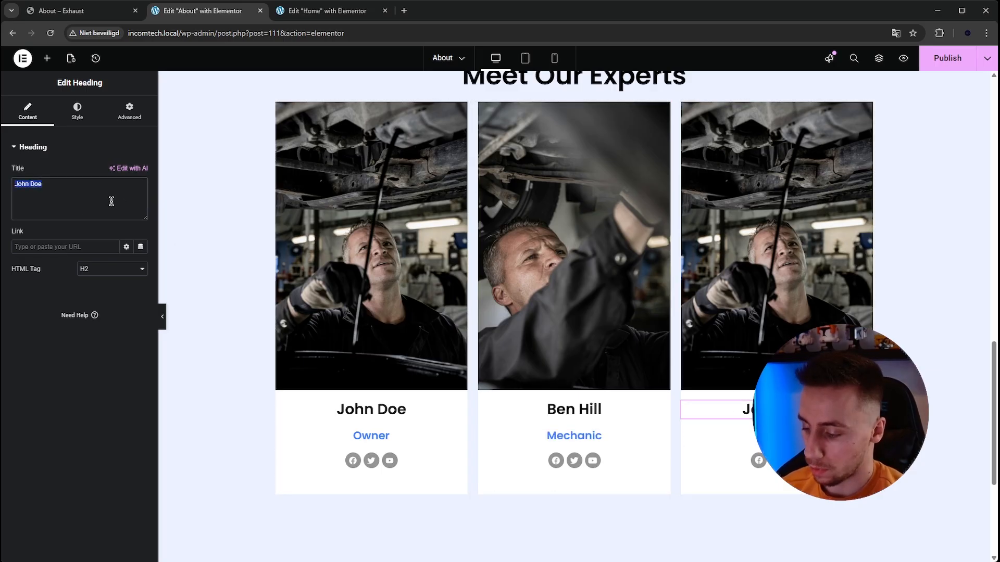
key("BackSpace")
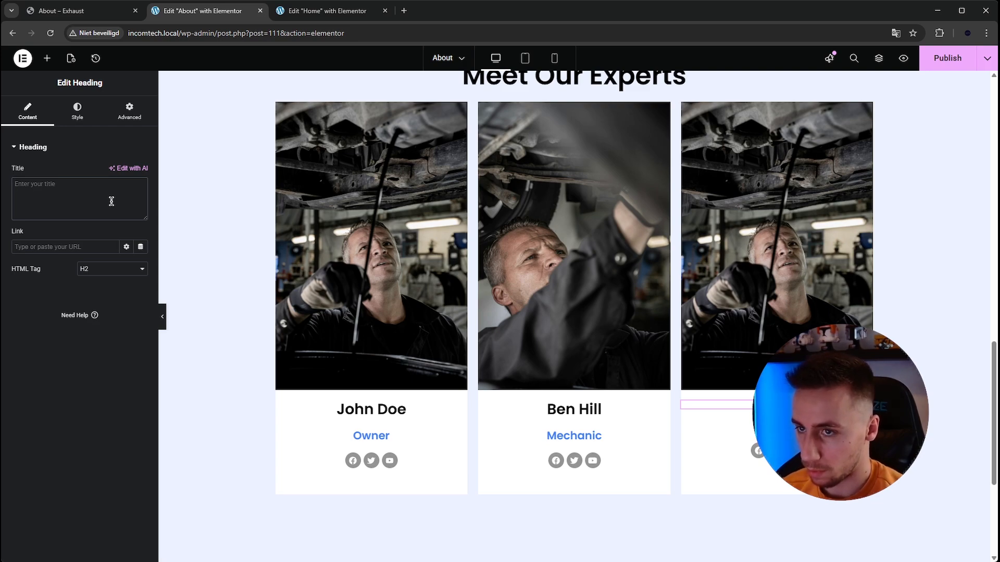
left_click(102, 5)
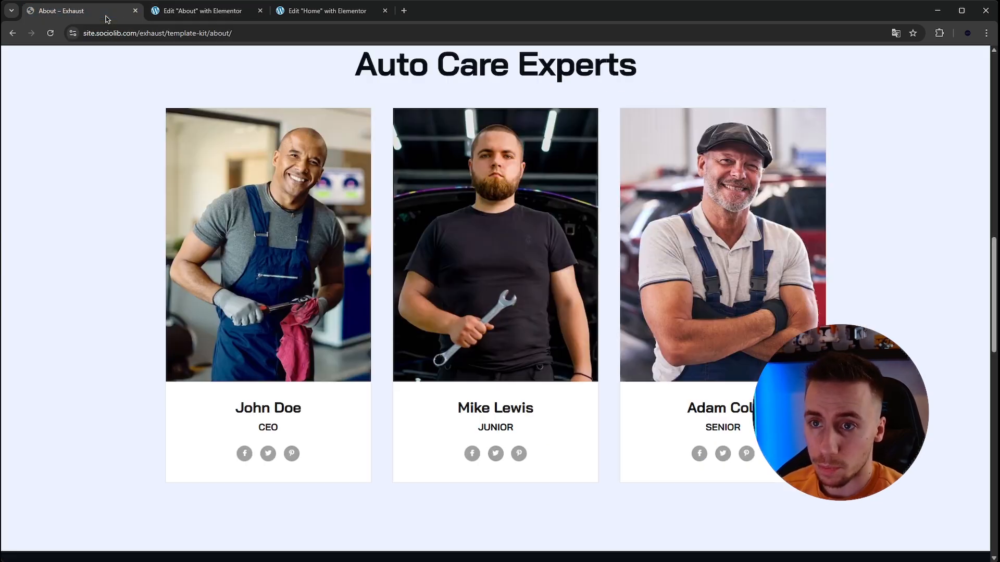
left_click(186, 15)
left_click(104, 181)
type("Adam Doe")
- Set the third card's role heading to Senior, following the third Exhaust team card
left_click(777, 436)
left_click(108, 197)
key("ctrl+a")
key("BackSpace")
left_click(97, 12)
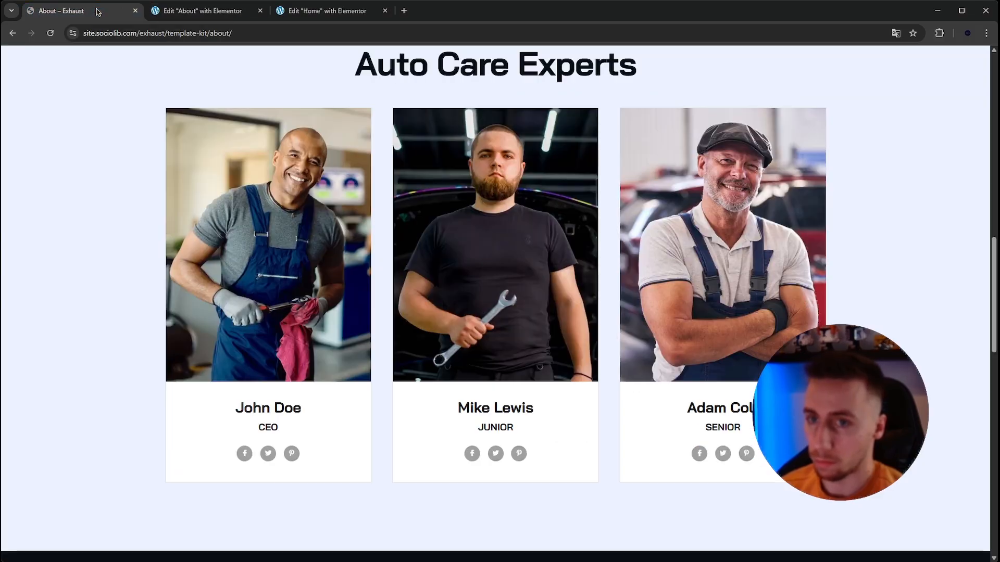
left_click(203, 12)
type("Senior")
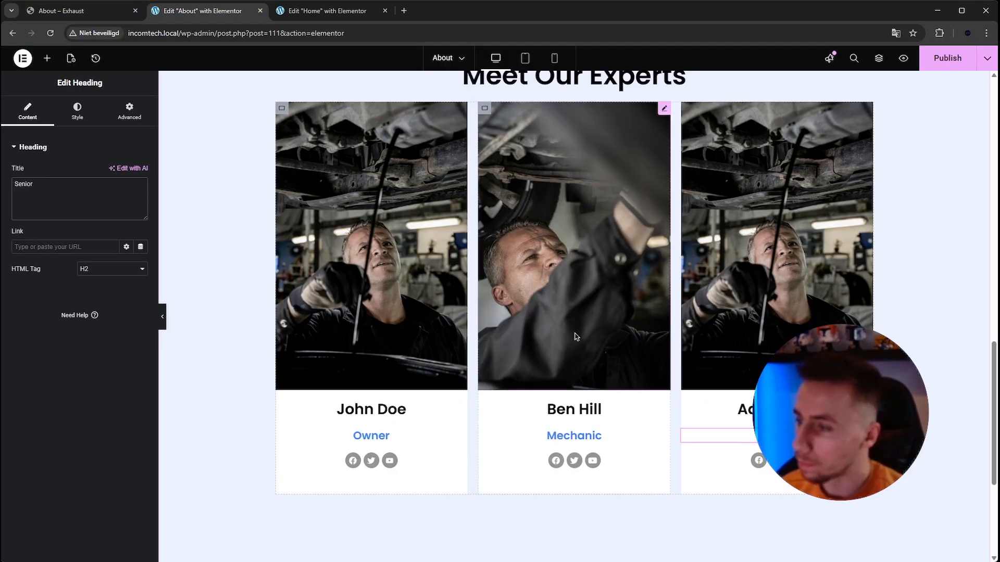
- Insert a Spacer widget between the Meet Our Experts heading and the row of team cards
scroll(575, 333, "up", 1)
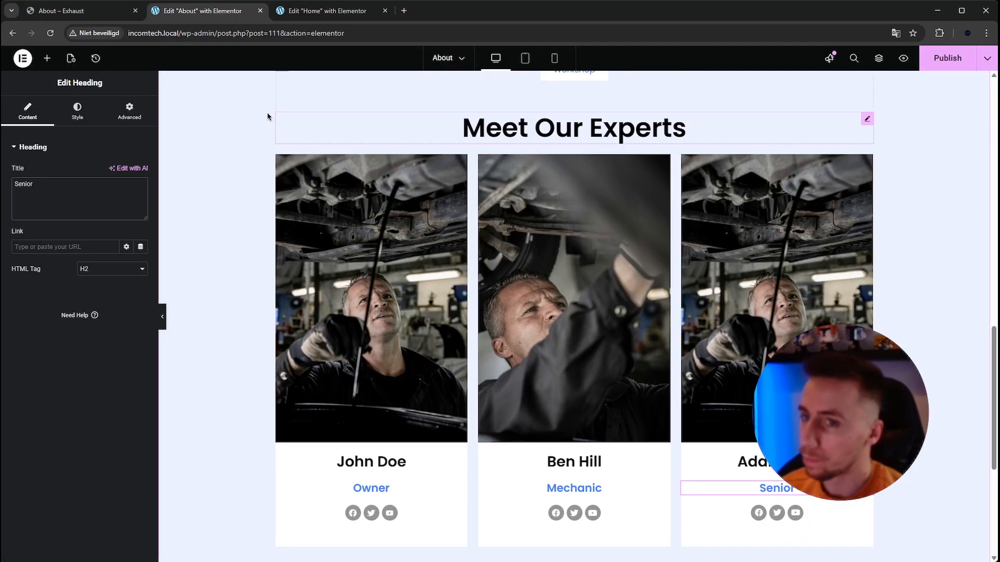
left_click(47, 58)
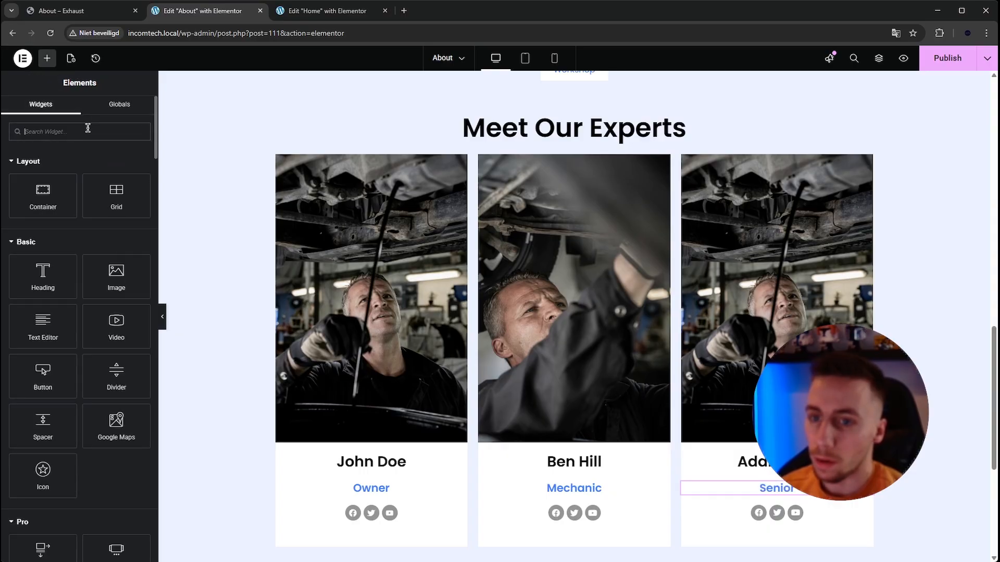
type("spa")
left_click_drag(53, 173, 549, 148)
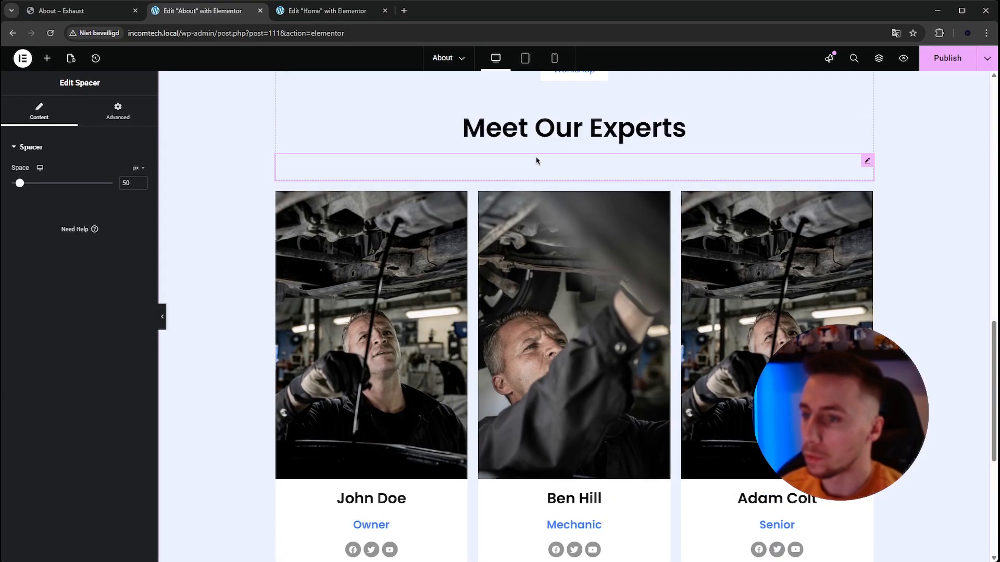
- Publish the About page changes and preview the Meet Our Experts section without the editing panel
scroll(229, 211, "up", 2)
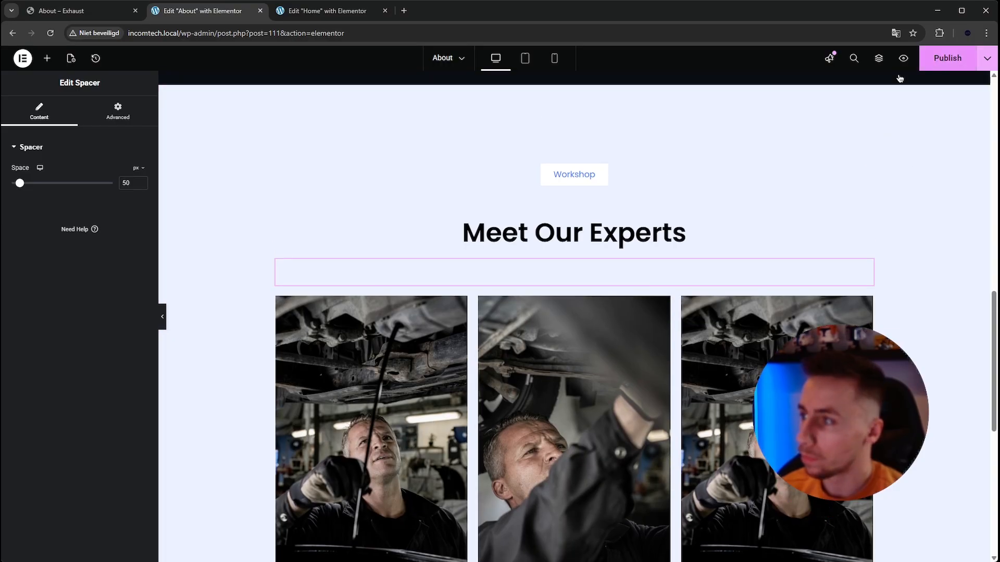
scroll(204, 211, "down", 1)
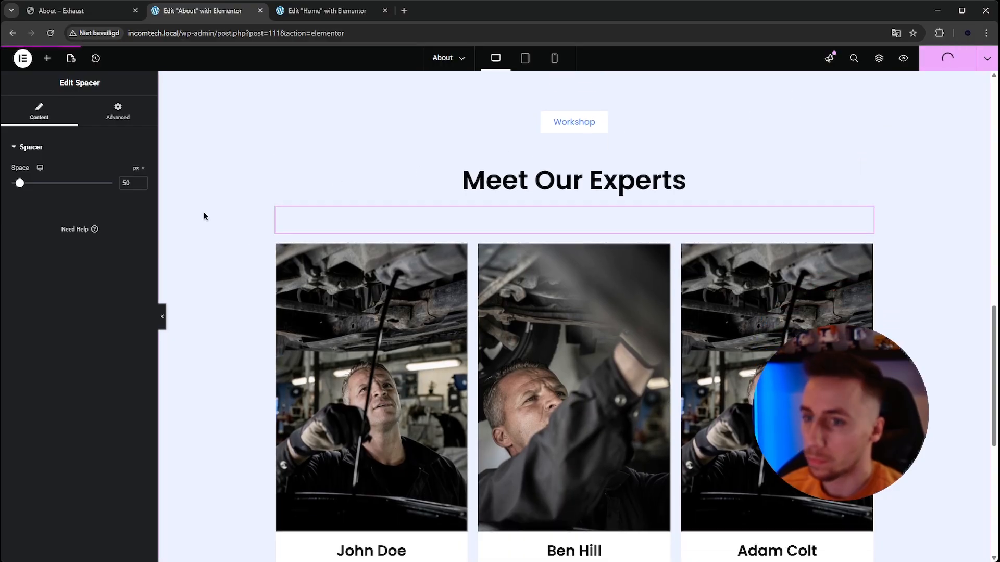
left_click(160, 312)
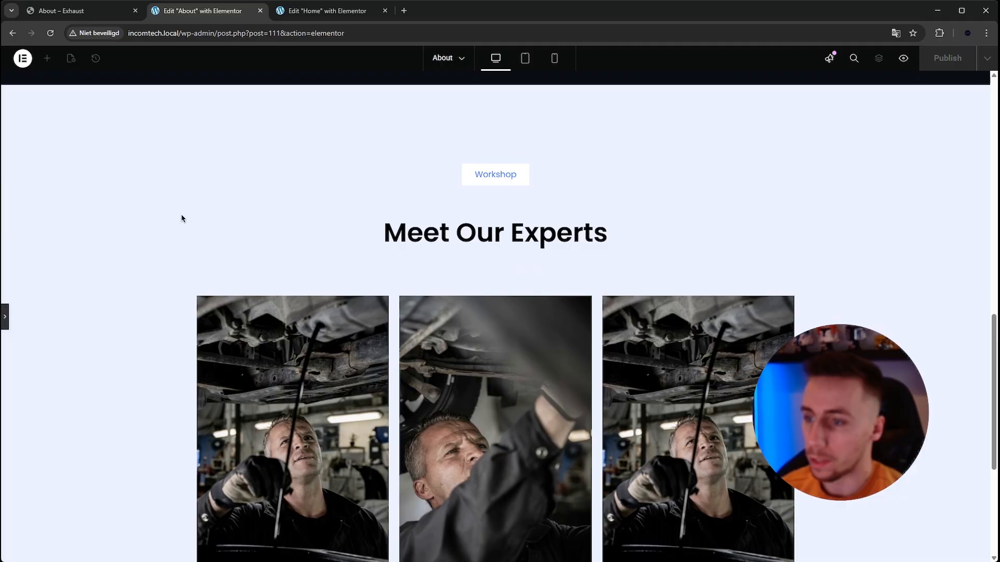
scroll(180, 218, "down", 4)
scroll(168, 230, "up", 15)
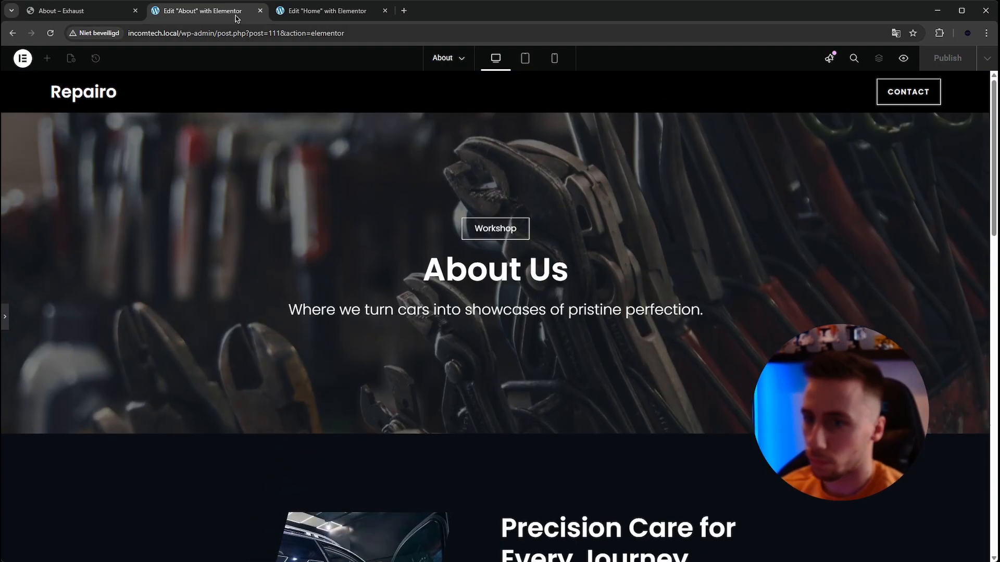
- Examine the dark logo strip below the team cards on the Exhaust About page
left_click(83, 10)
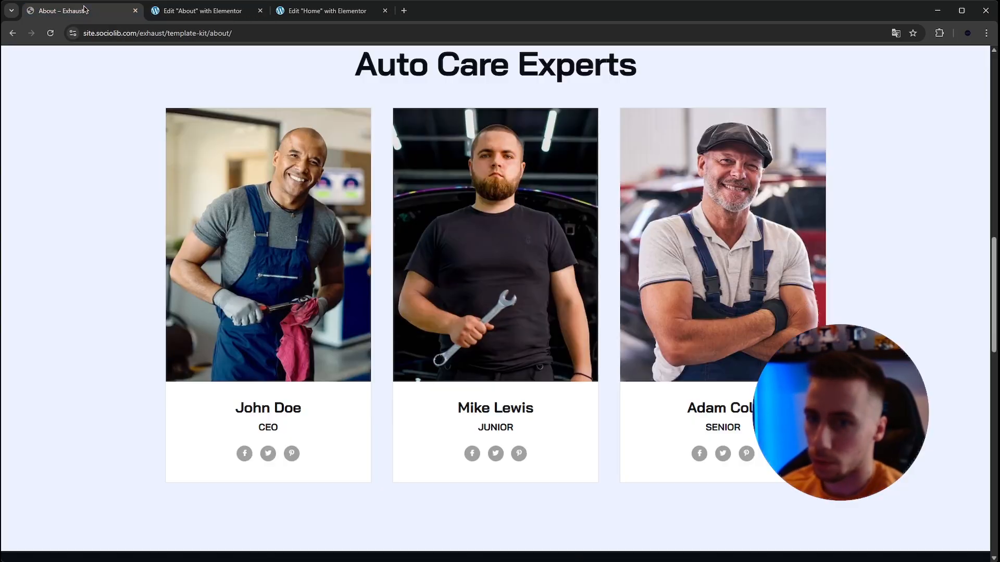
scroll(264, 197, "down", 6)
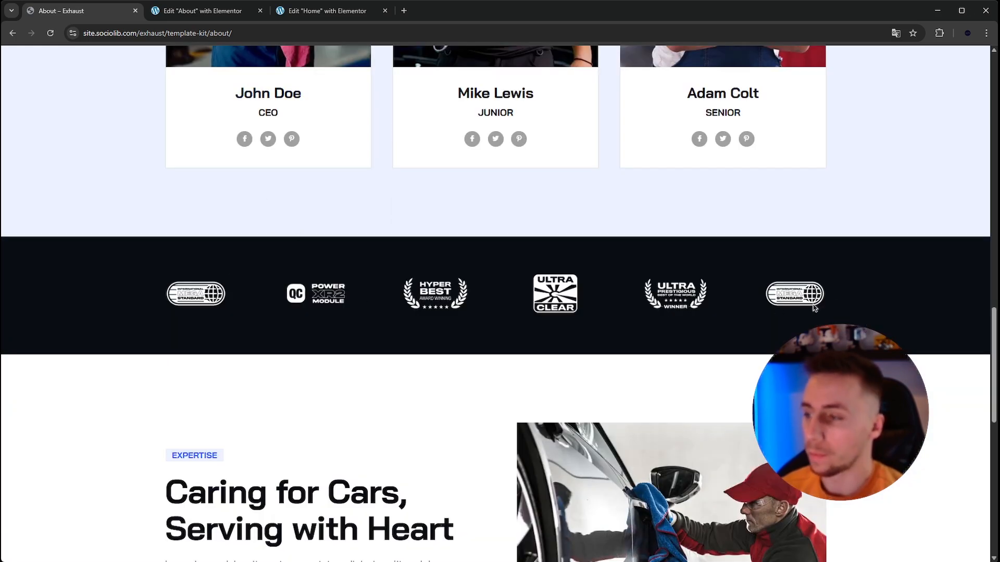
scroll(757, 323, "up", 2)
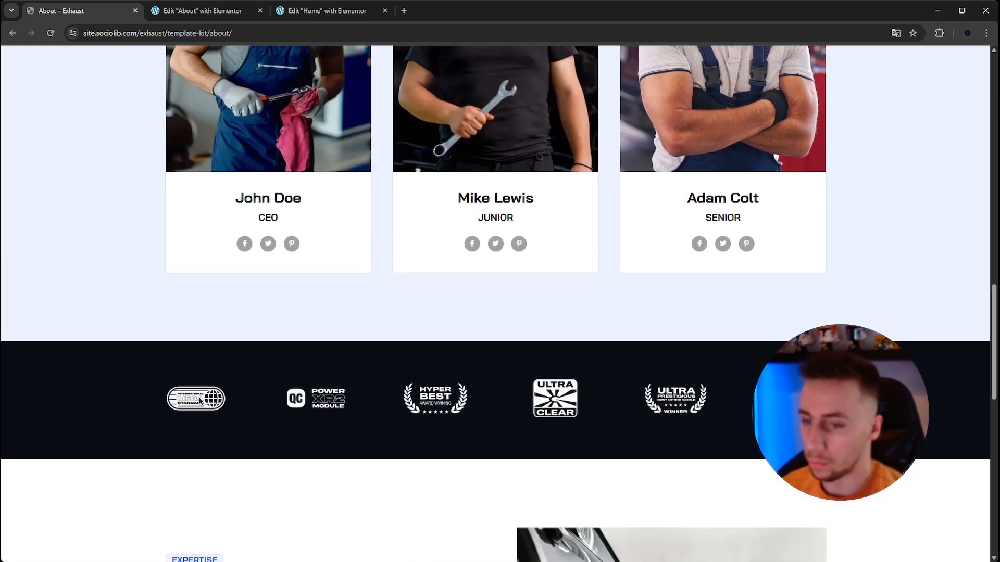
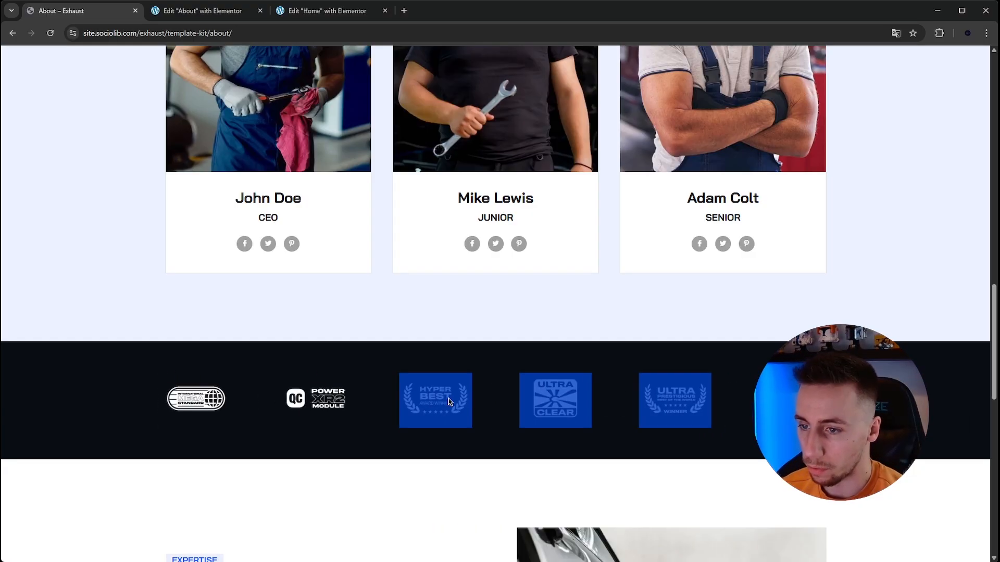
- Switch to the About page editor and reopen the editing panel beside the team cards
left_click(213, 14)
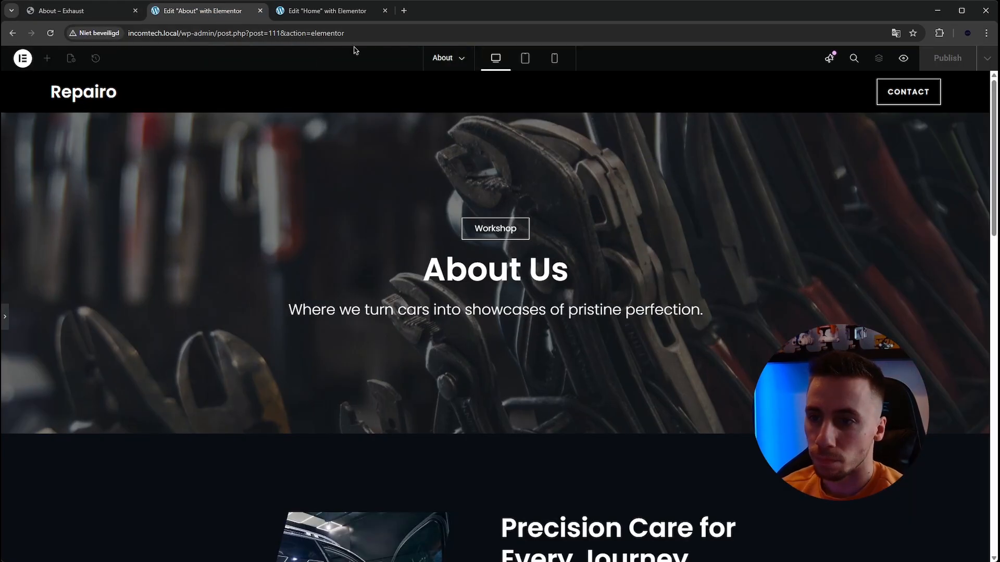
scroll(472, 238, "down", 15)
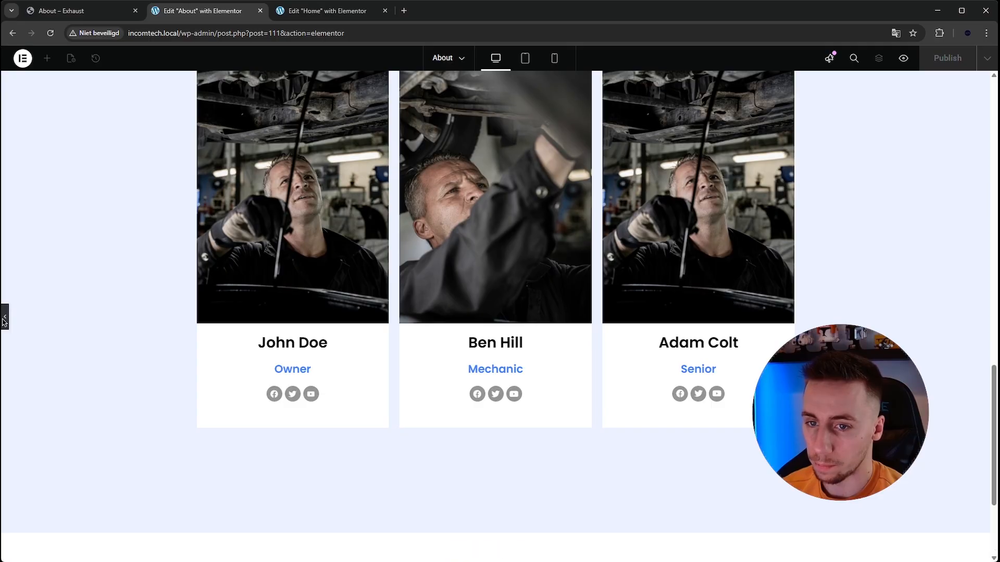
left_click(5, 317)
- Sample the dark background colour of the logo strip on the Exhaust About page with the colour picker extension
left_click(79, 11)
scroll(308, 277, "down", 1)
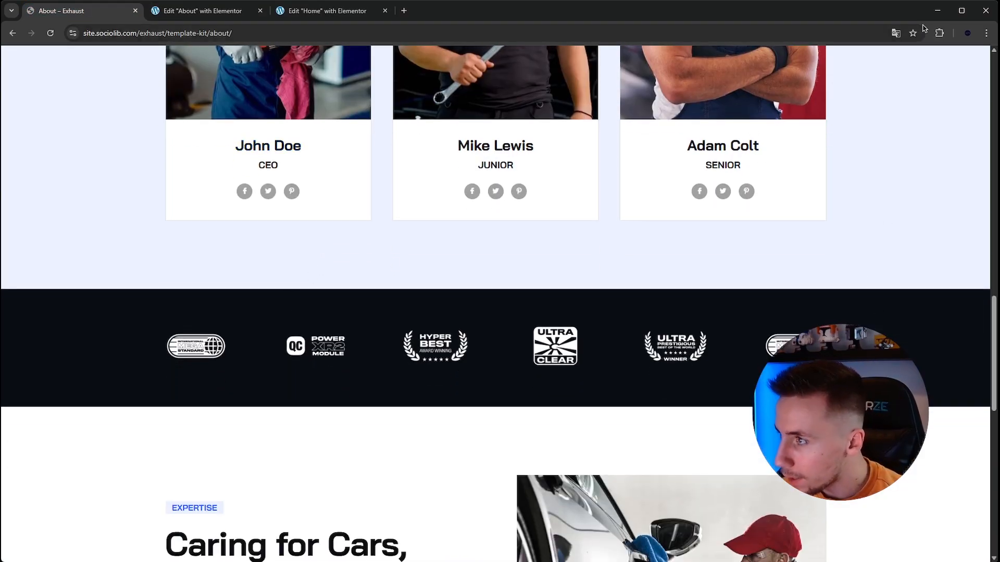
left_click(943, 37)
left_click(849, 111)
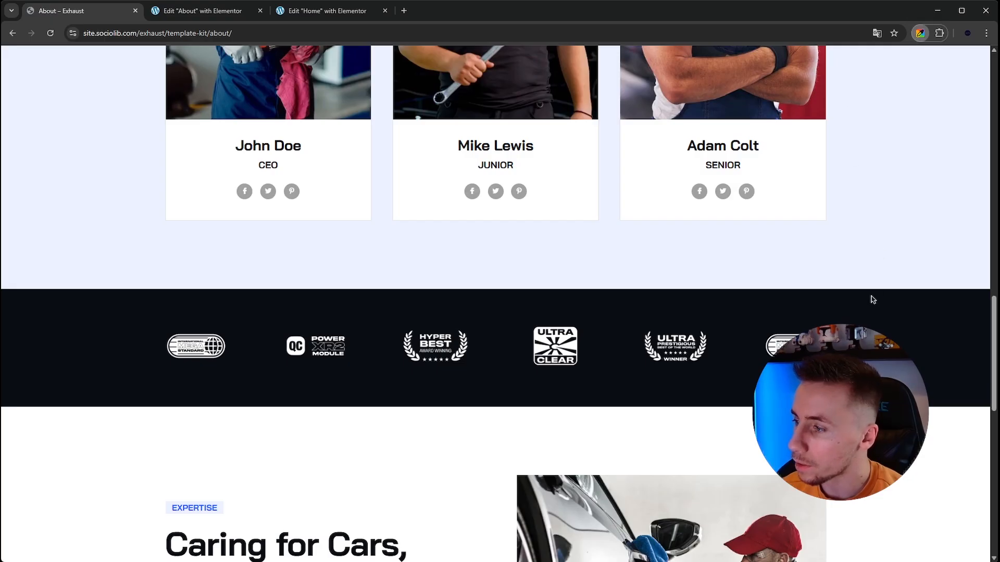
left_click(873, 325)
left_click(942, 39)
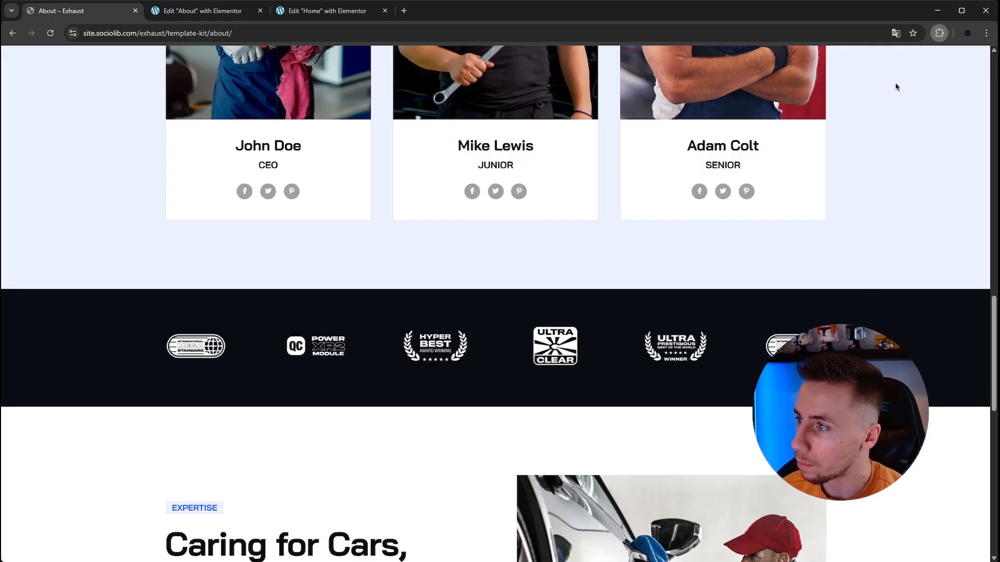
left_click(830, 118)
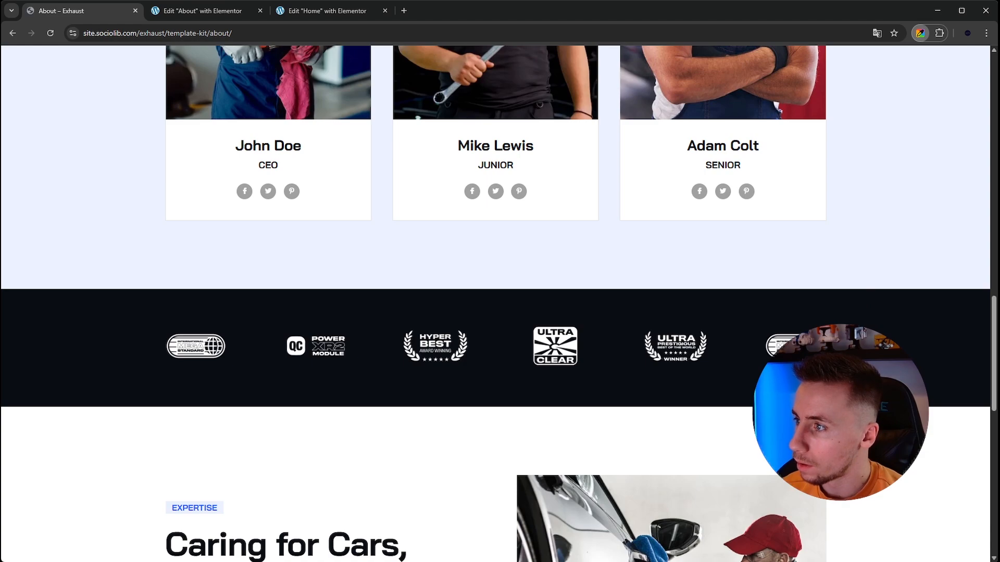
- Add a new single-column flexbox container below the Meet Our Experts section in the About page editor
left_click(171, 11)
scroll(391, 353, "down", 3)
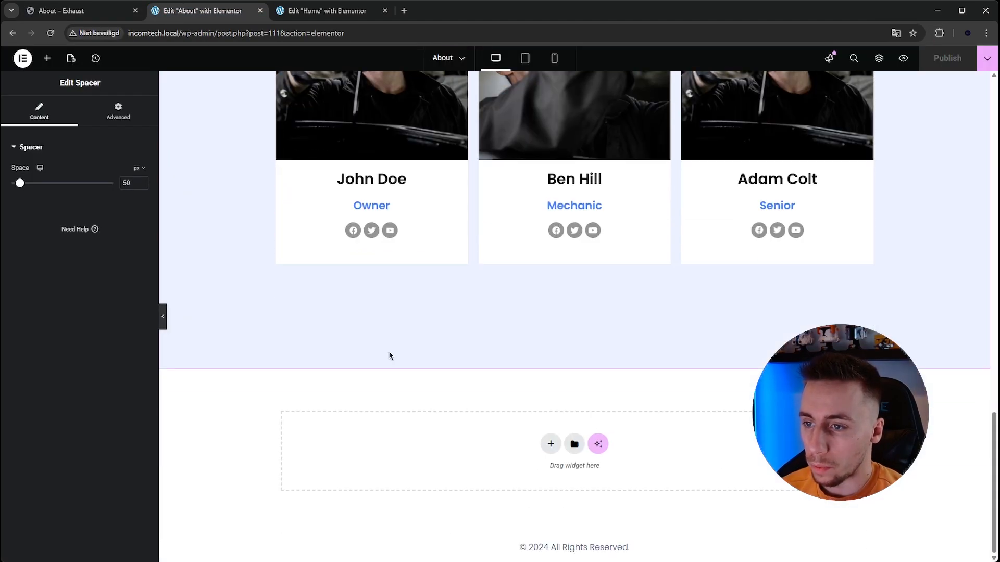
left_click(553, 441)
left_click(540, 474)
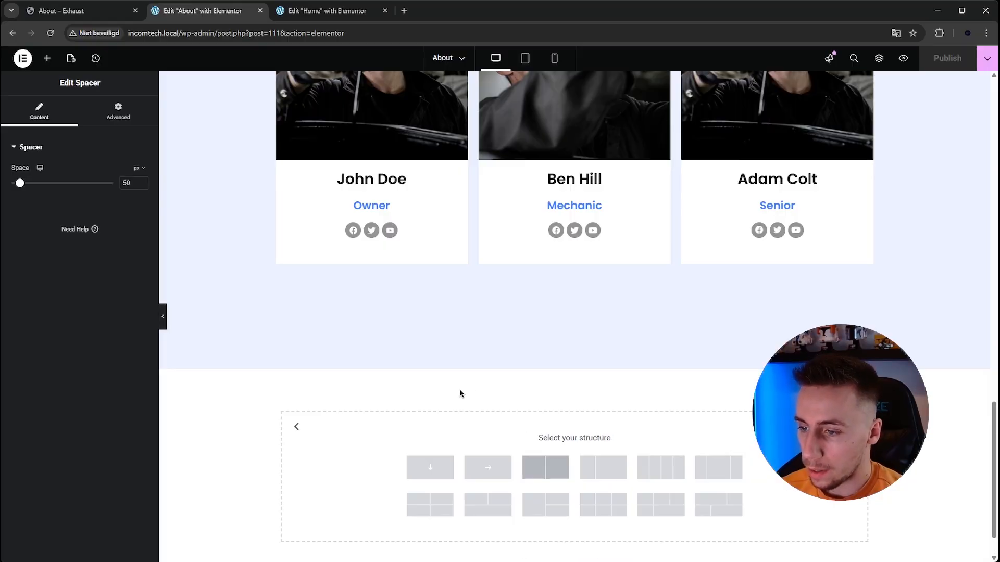
left_click(485, 415)
- Give the new container a classic background in the dark colour sampled from the Exhaust logo strip
left_click(76, 110)
left_click(99, 194)
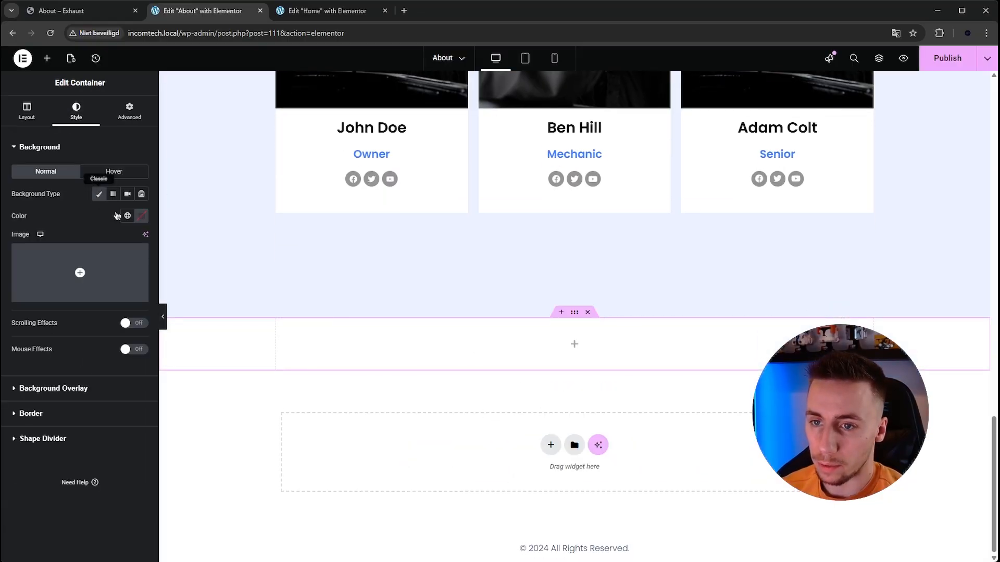
left_click(141, 216)
left_click(123, 368)
key("ctrl+a")
key("ctrl+v")
left_click(146, 217)
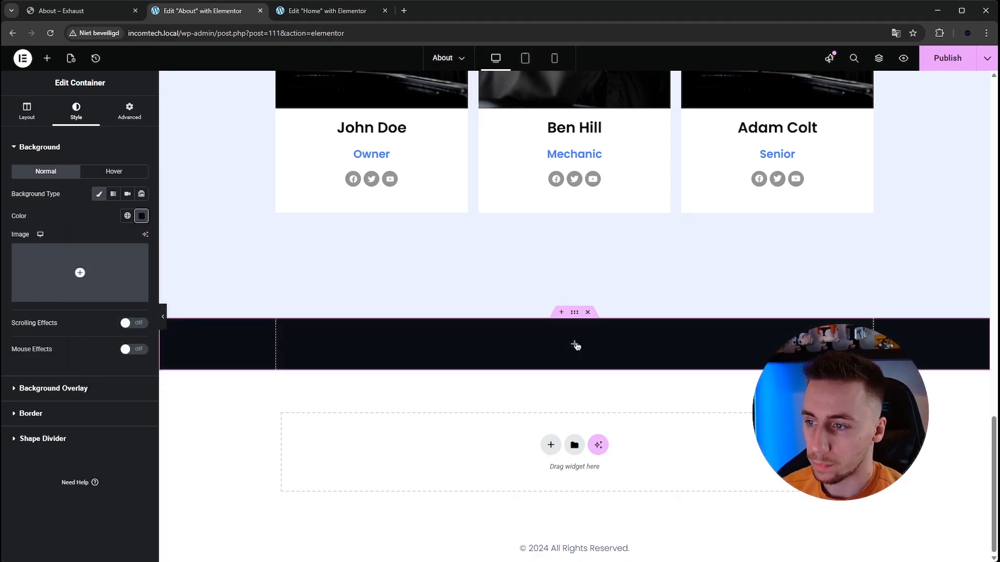
- Insert an Image Carousel widget into the dark container
left_click(575, 344)
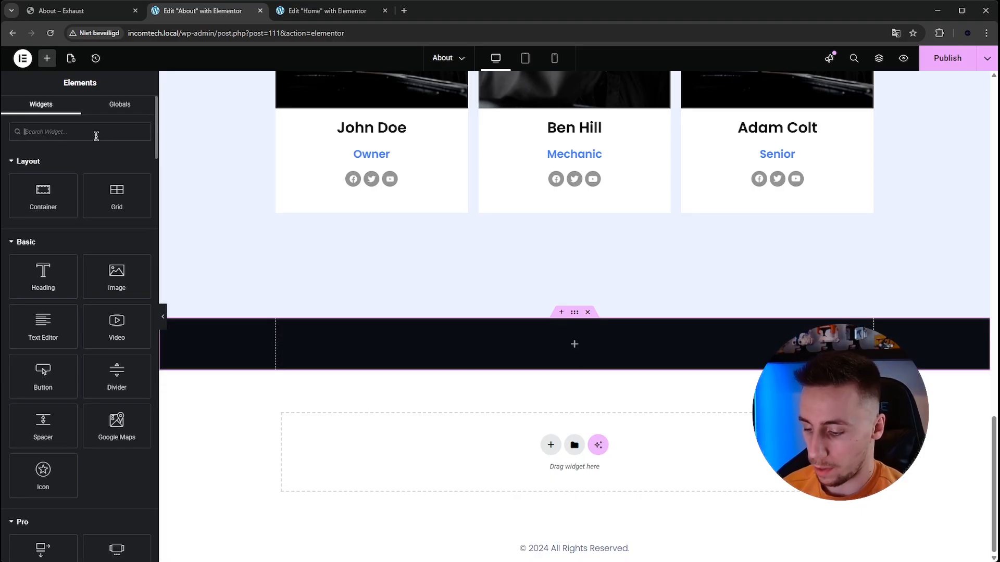
type("imag")
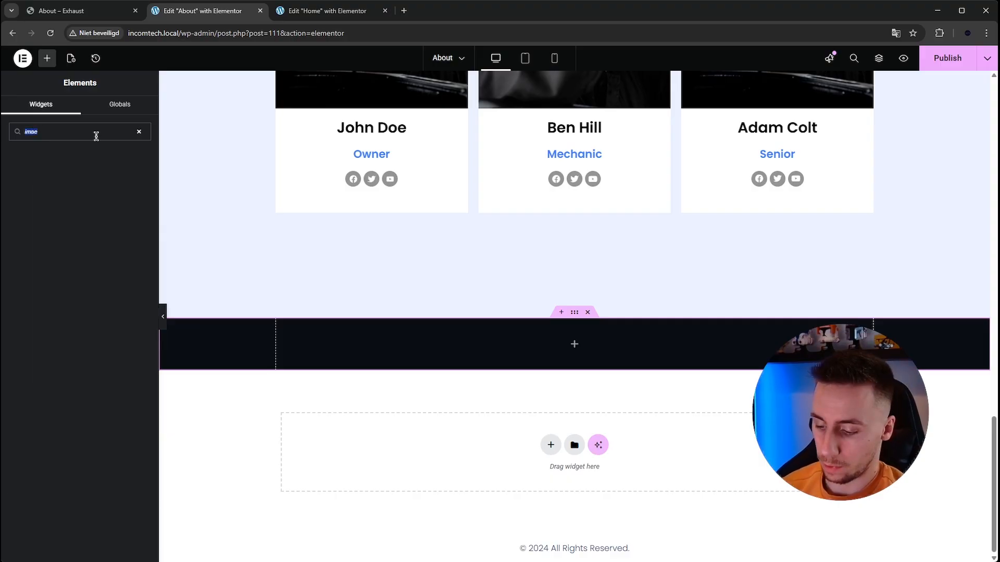
type("image")
left_click_drag(36, 208, 556, 334)
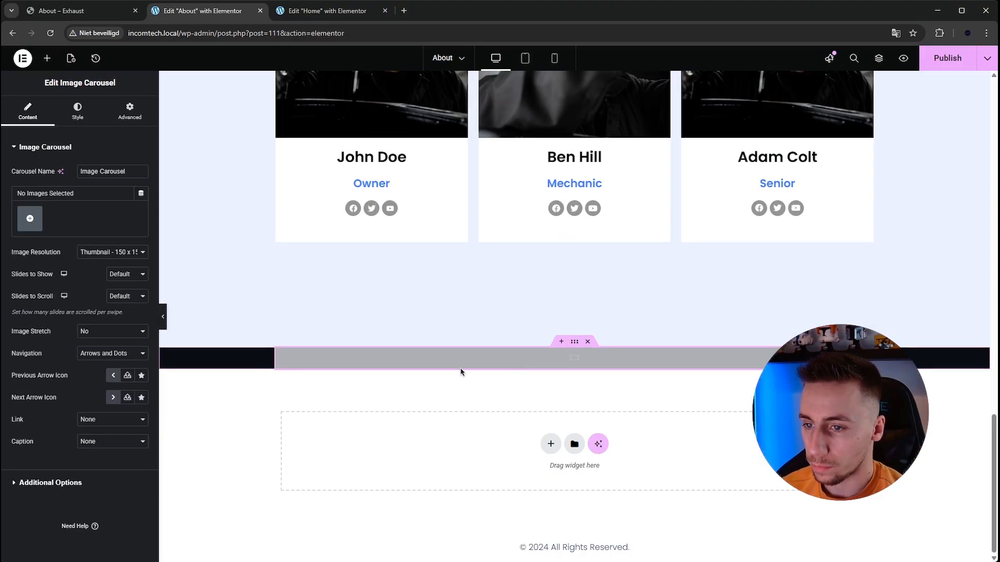
- Save the logo images from the dark strip on the Exhaust About page
left_click(73, 12)
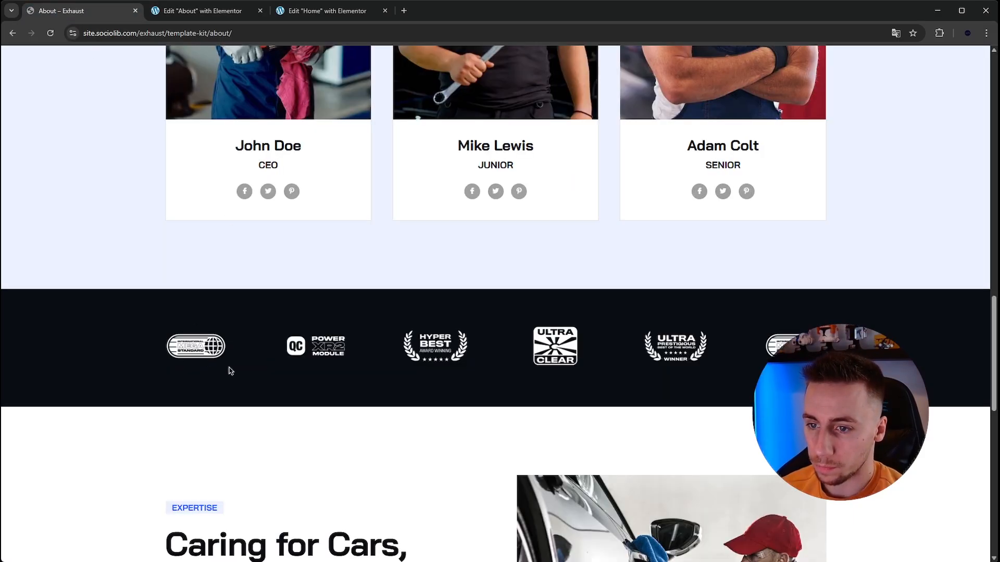
key("super+shift+s")
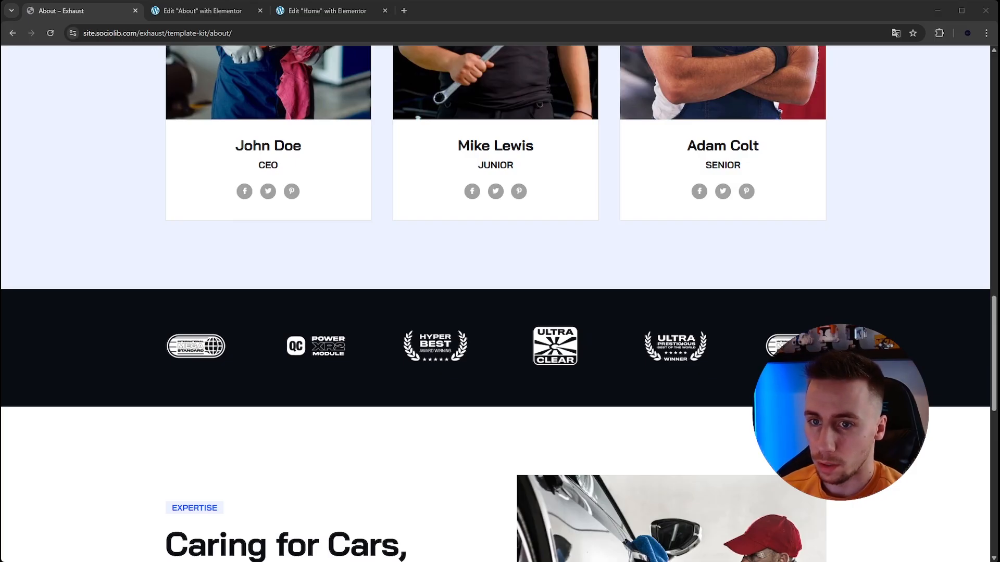
left_click(456, 376)
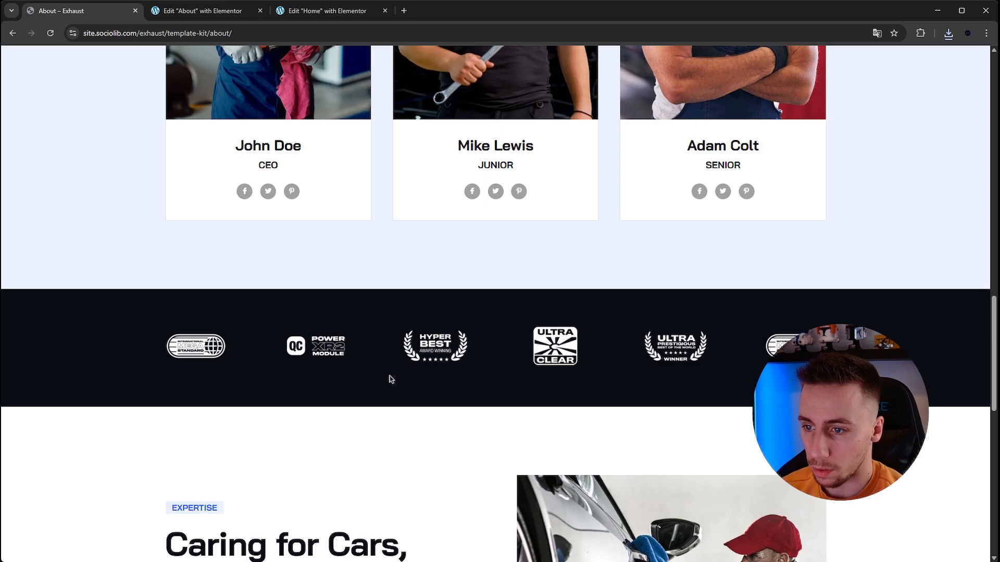
key("super+shift+s")
right_click(546, 375)
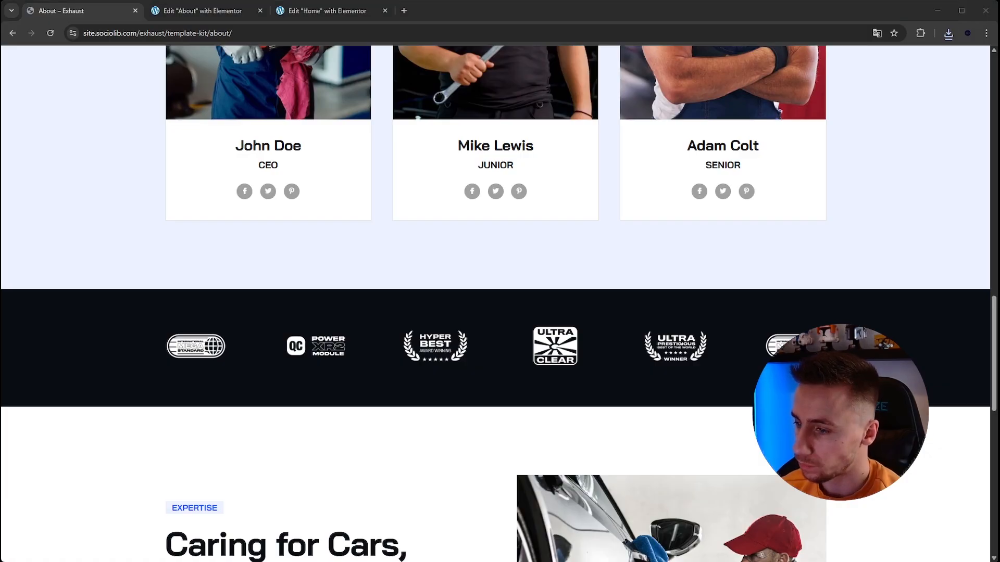
- Upload the six saved logo images and insert them as the Image Carousel's gallery on the About page
left_click(200, 13)
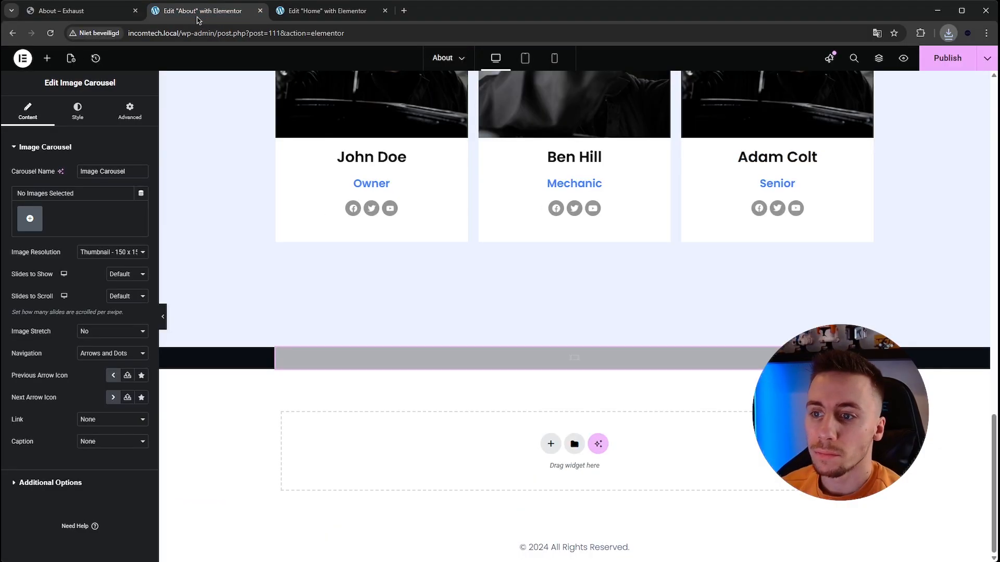
left_click(32, 220)
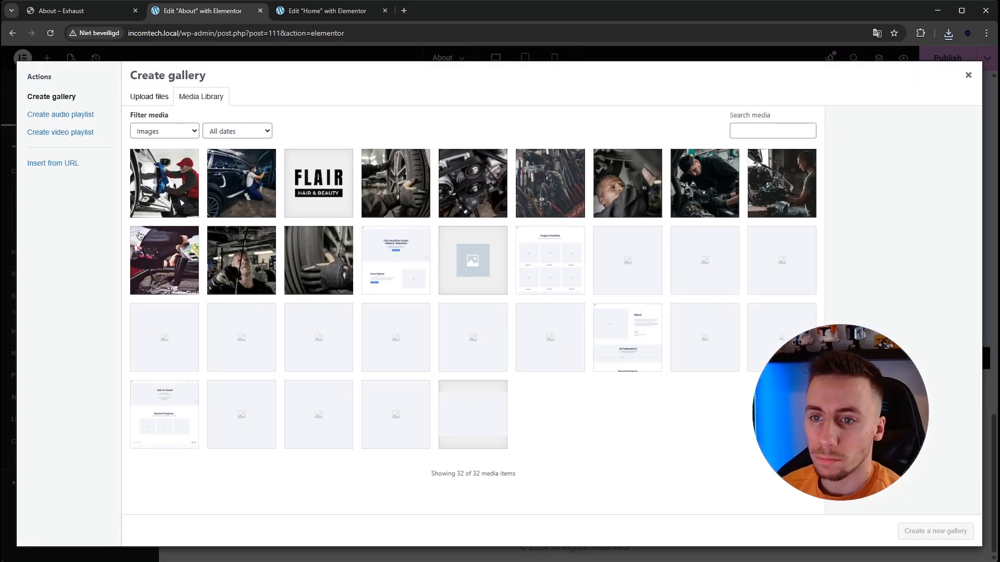
left_click(151, 97)
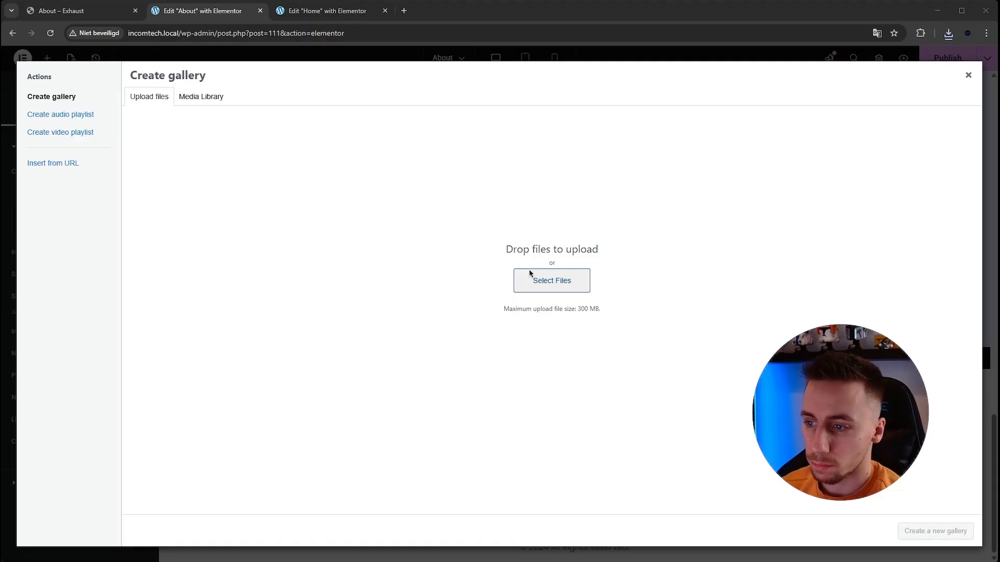
left_click(530, 369)
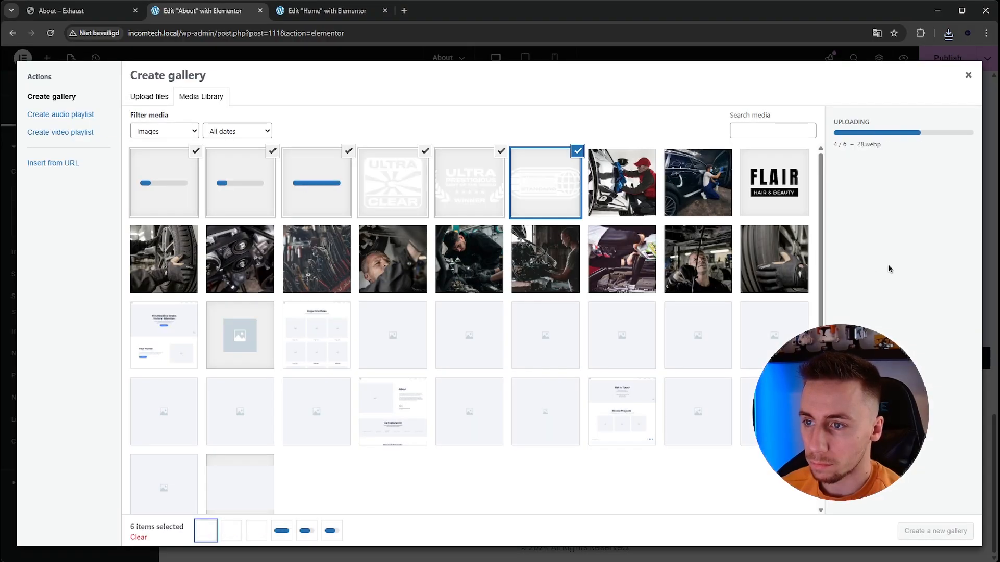
left_click(948, 539)
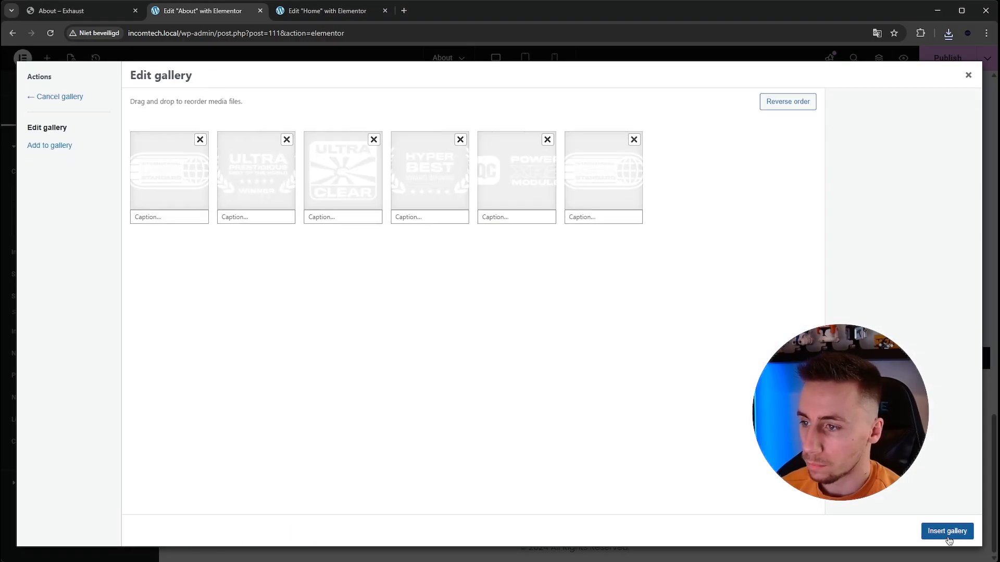
left_click(947, 532)
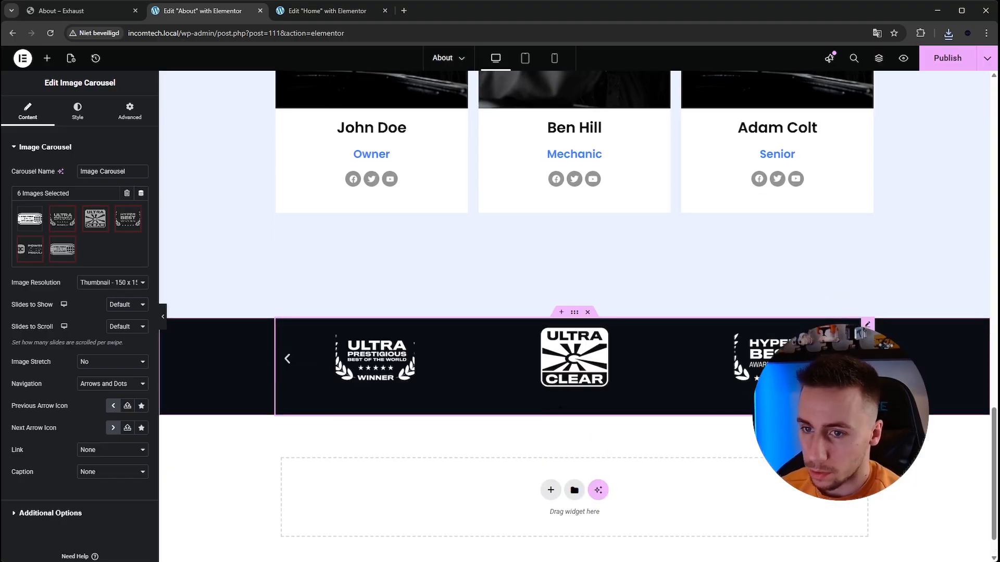
- Set the logo carousel's image resolution to Full and its slides to show to 5
left_click(120, 375)
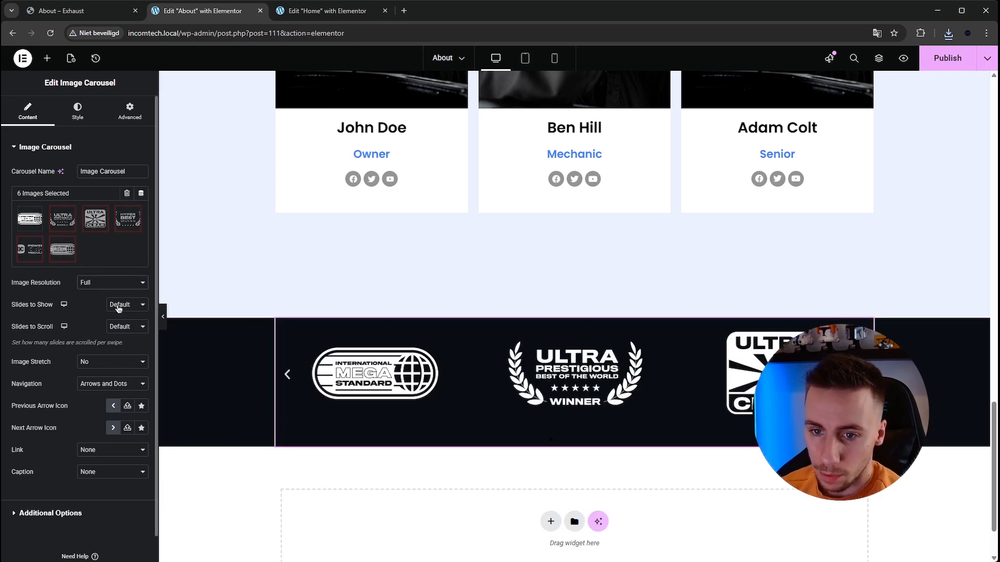
left_click(127, 305)
left_click(127, 354)
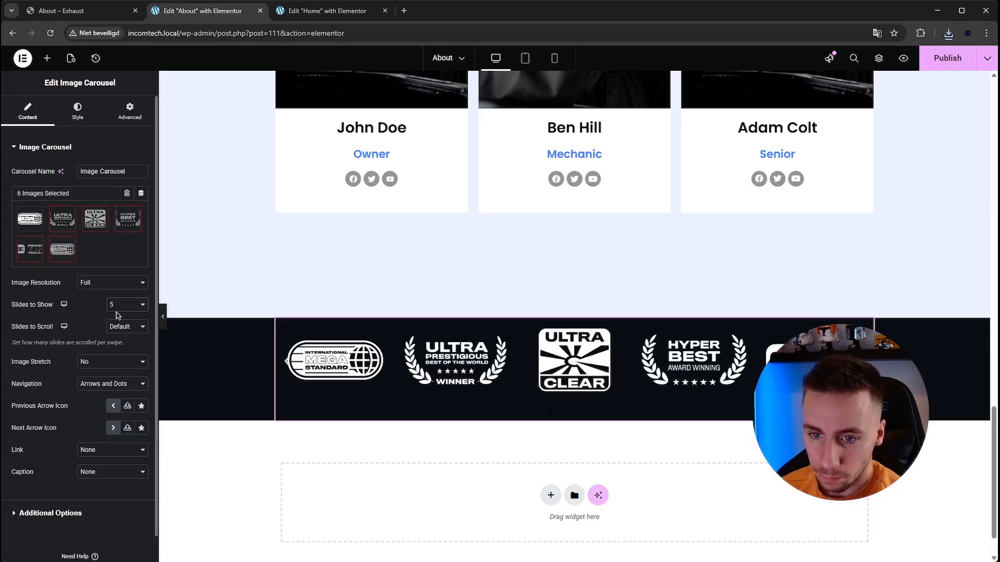
- Set the logo carousel's image stretch to Yes and its navigation to None
left_click(117, 362)
left_click(117, 382)
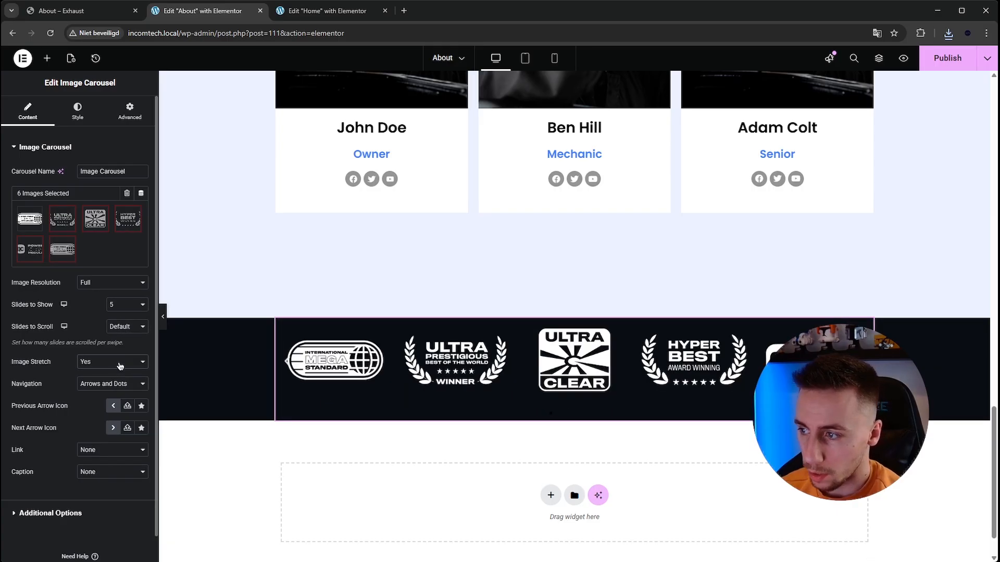
left_click(111, 433)
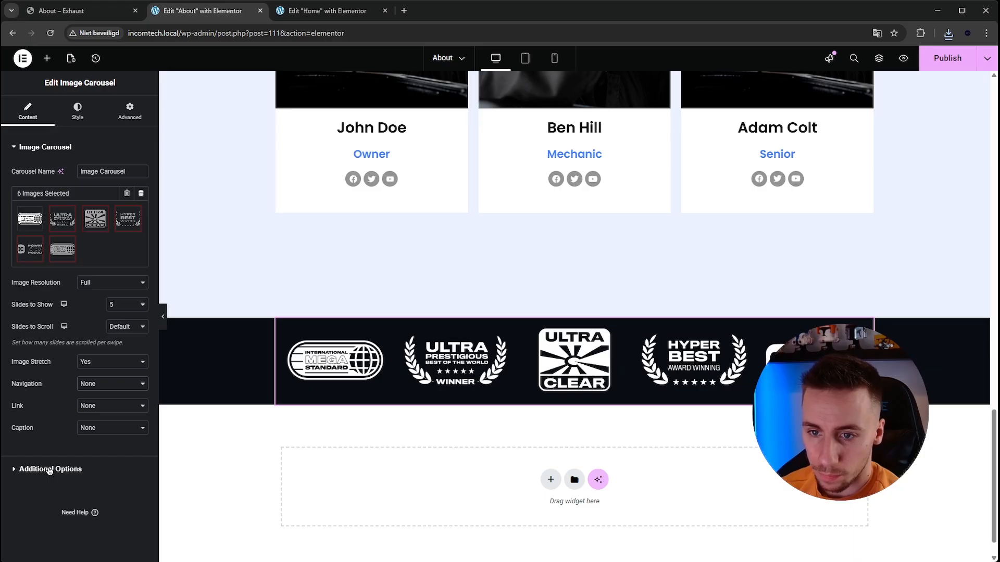
- Review the carousel's additional and style options, and try showing 4 and 9 slides before returning to 5
left_click(48, 470)
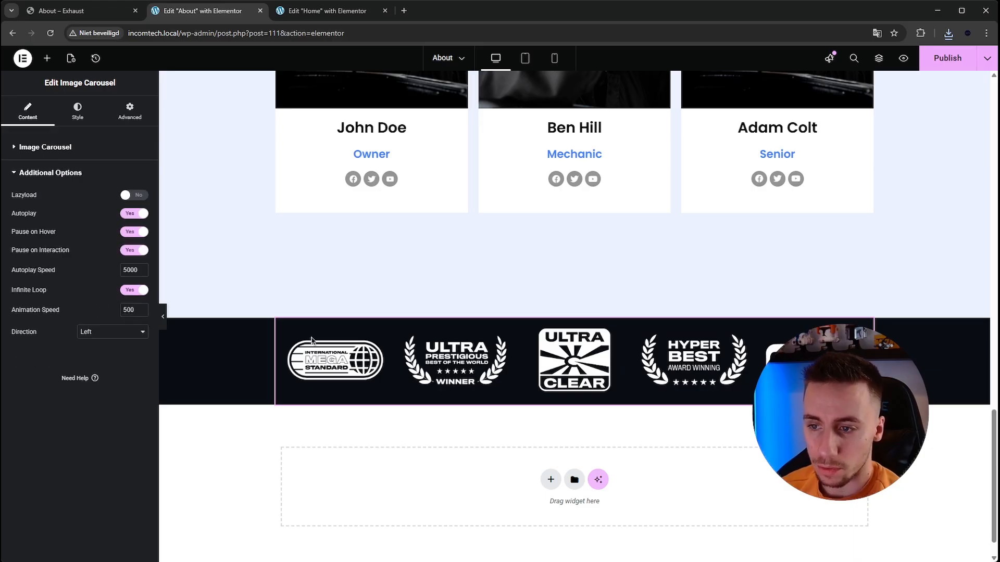
left_click(77, 118)
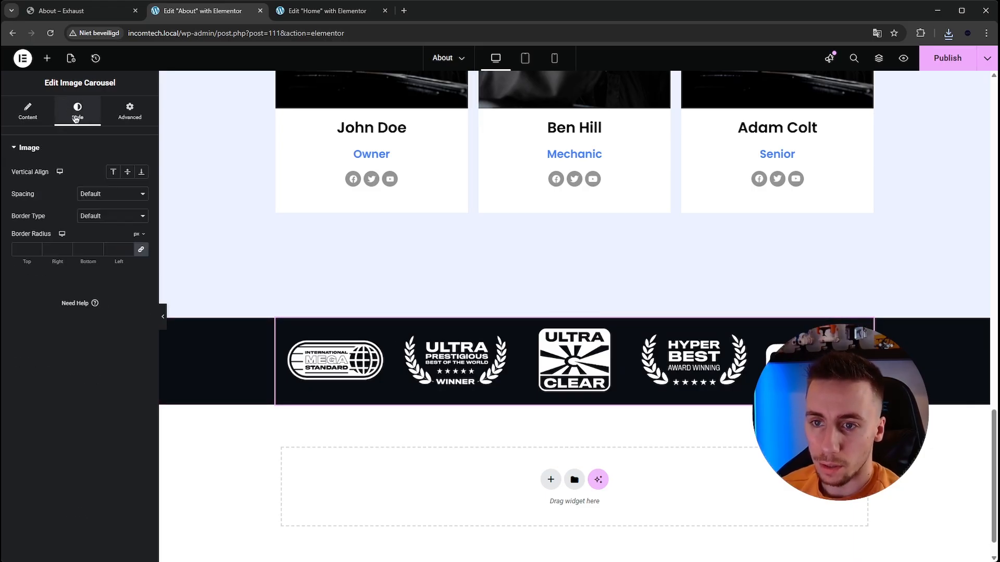
left_click(29, 113)
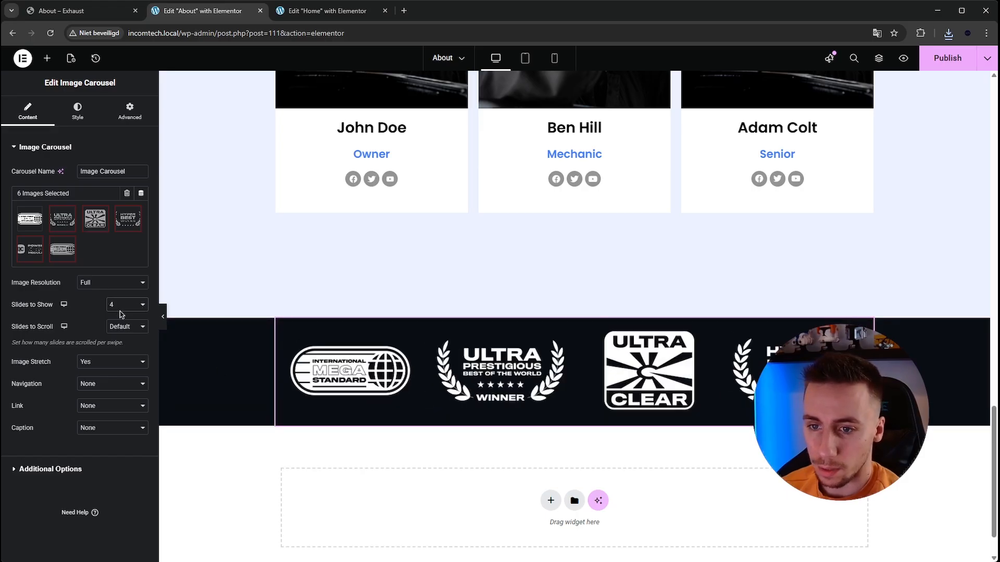
left_click(130, 410)
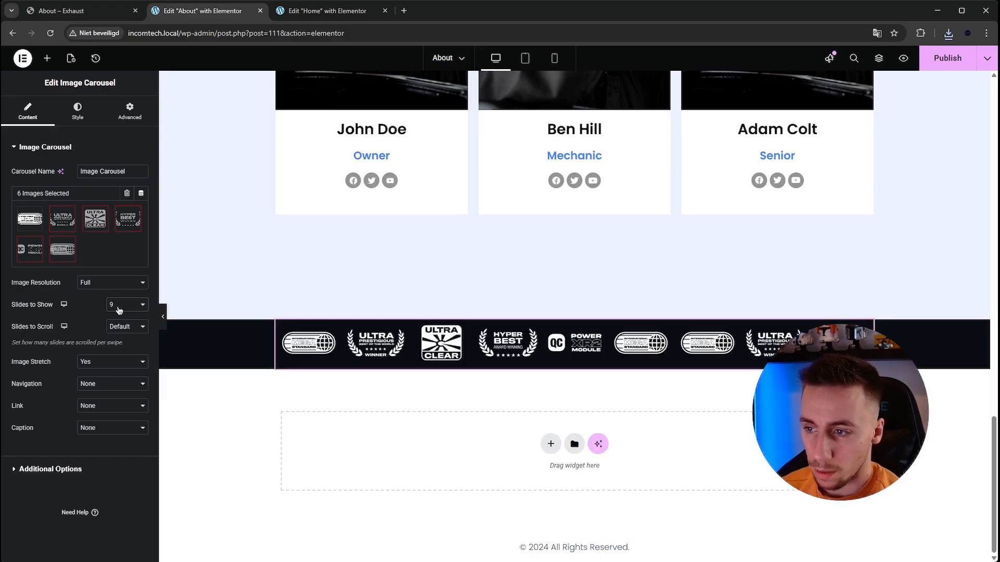
left_click(129, 367)
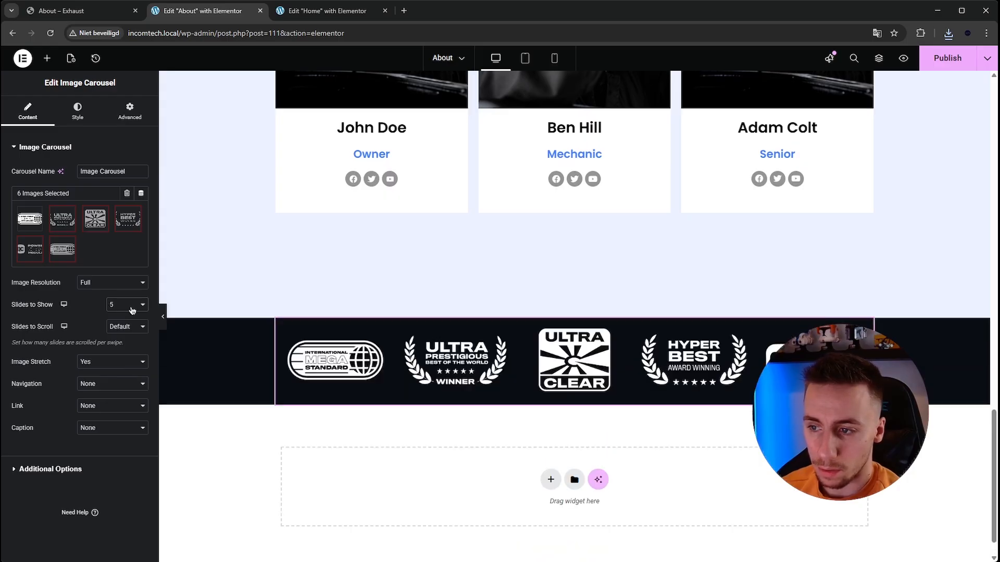
- Align the carousel logos vertically to the middle and set custom image spacing of 100
left_click(66, 110)
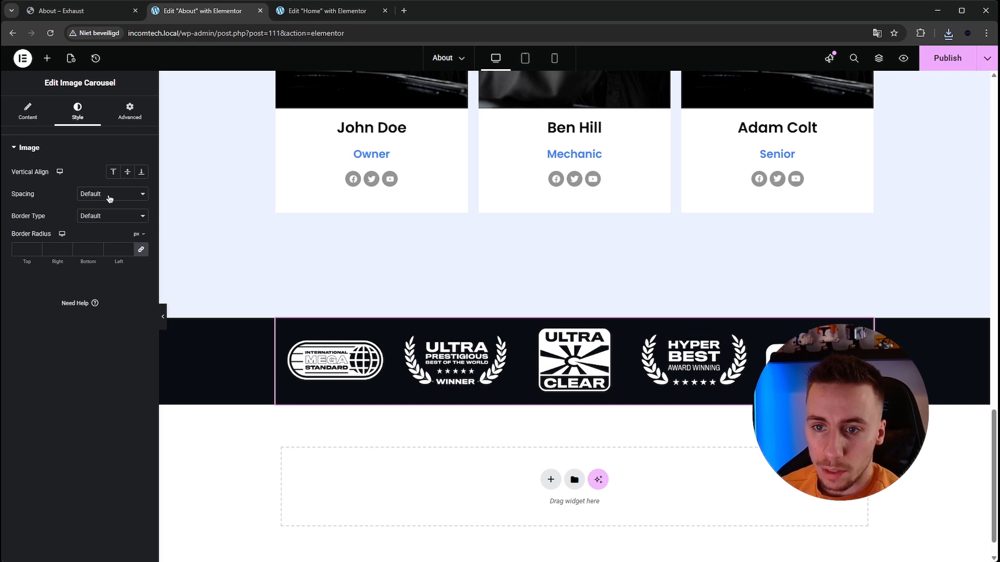
left_click(126, 175)
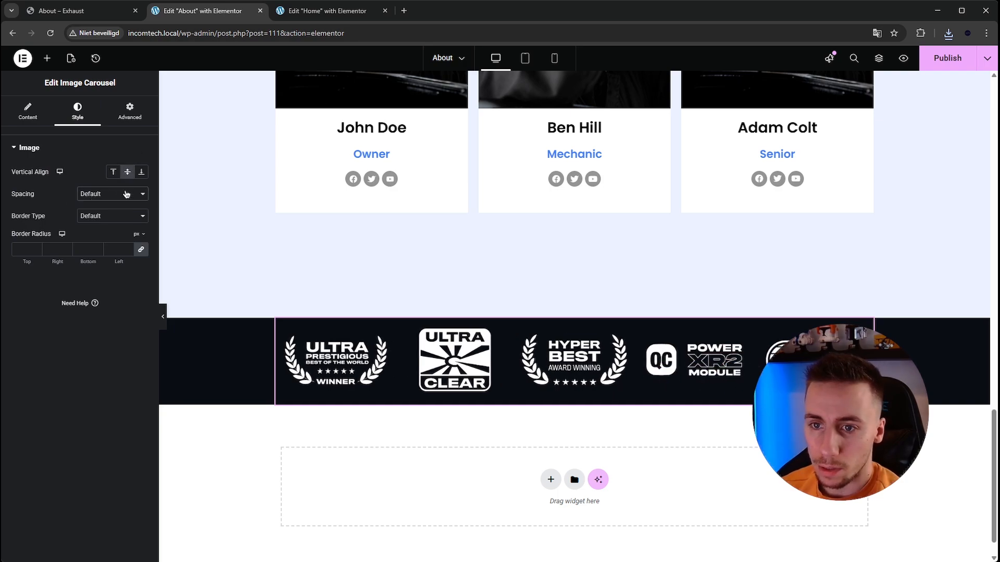
left_click(112, 228)
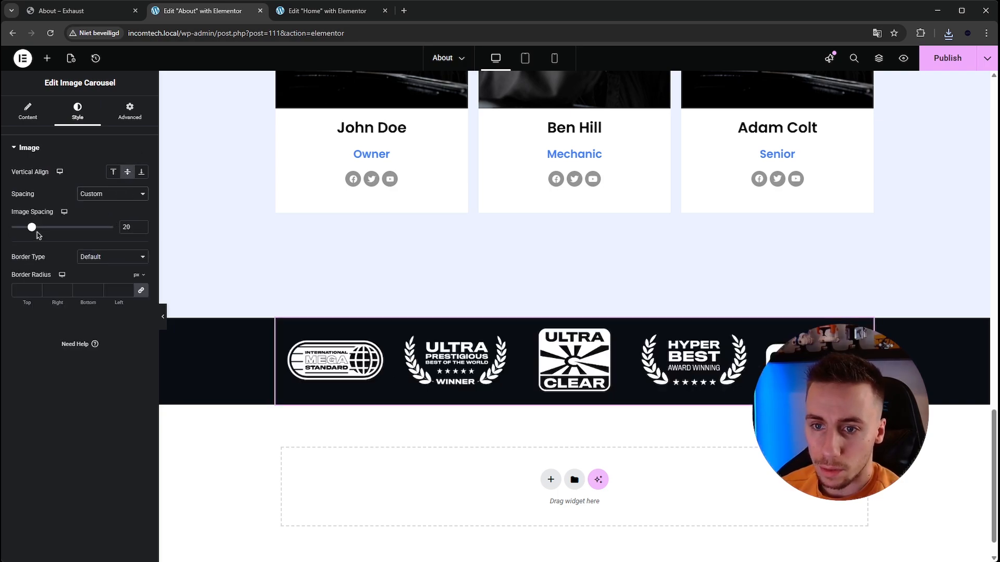
left_click_drag(34, 229, 119, 238)
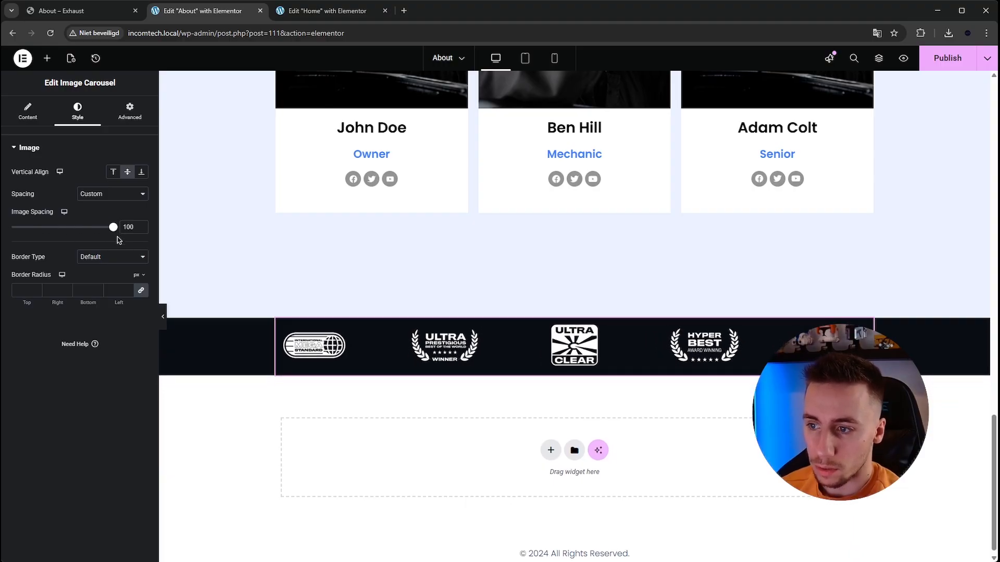
- Preview the logo strip without the editing panel and publish the About page
left_click(163, 318)
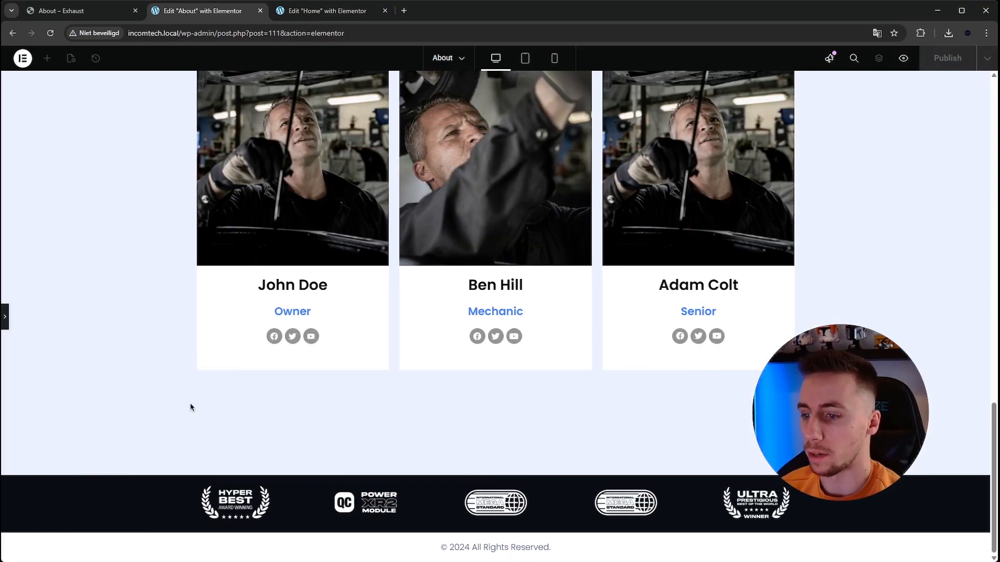
left_click(4, 319)
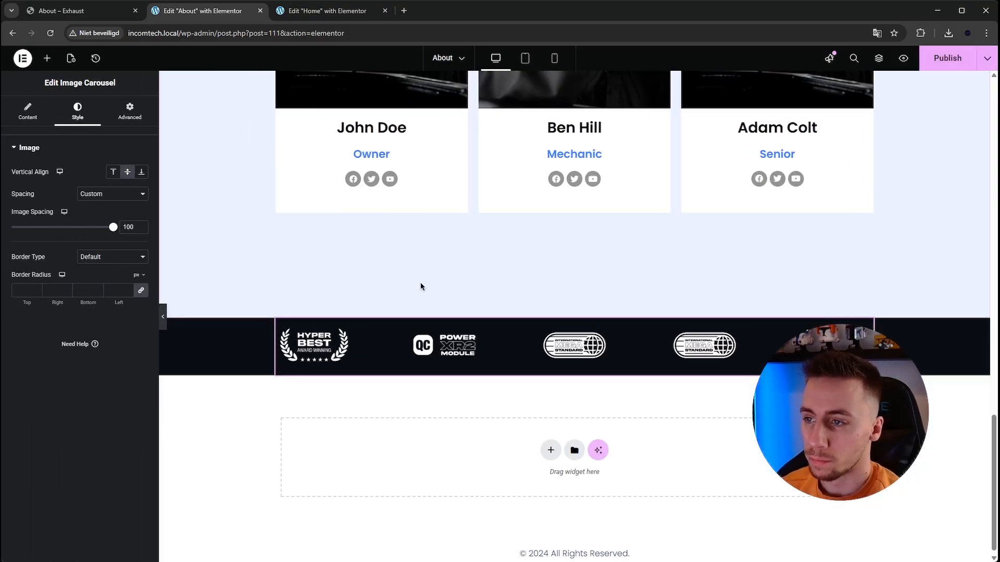
scroll(651, 208, "up", 2)
left_click(947, 58)
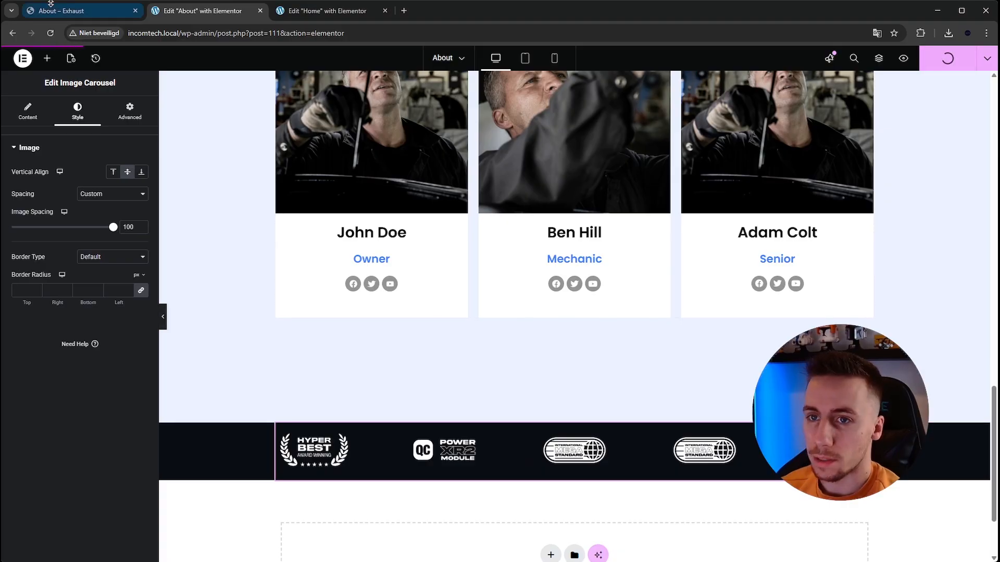
- Check the template's section below the logos and copy the matching "Caring for Cars, Serving with Heart" container from the Home page
left_click(51, 20)
scroll(451, 241, "down", 6)
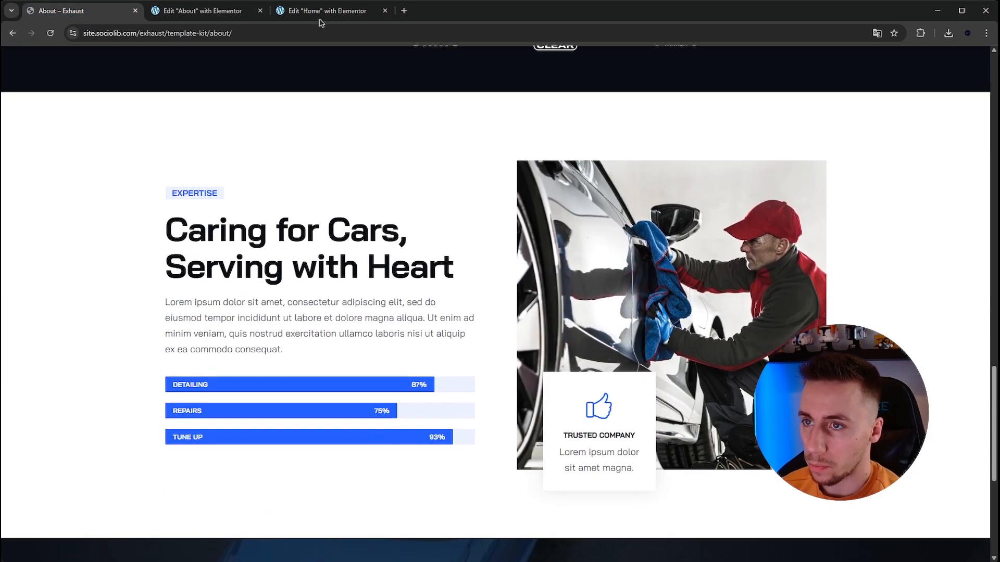
left_click(321, 15)
scroll(500, 312, "down", 10)
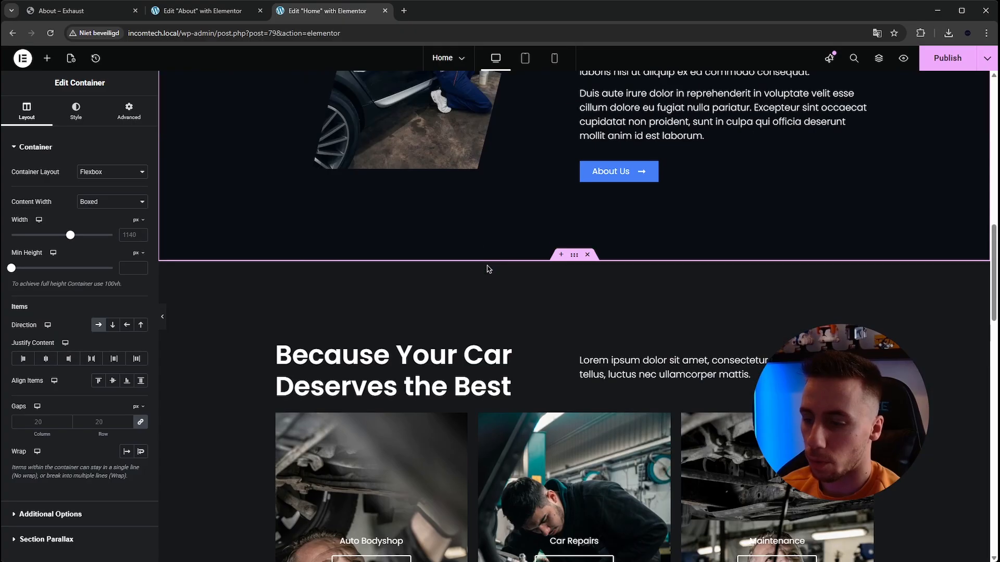
scroll(565, 134, "up", 1)
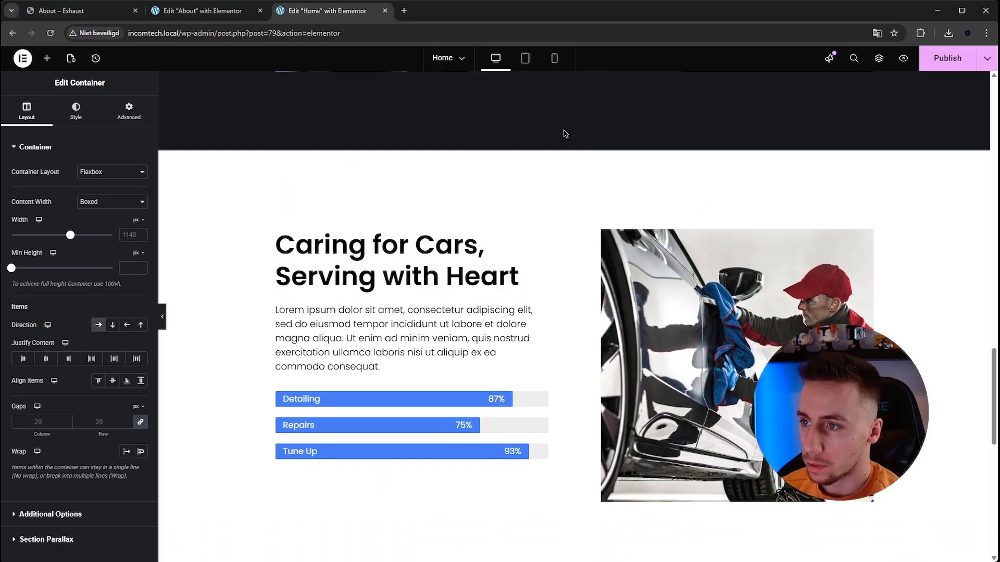
right_click(574, 148)
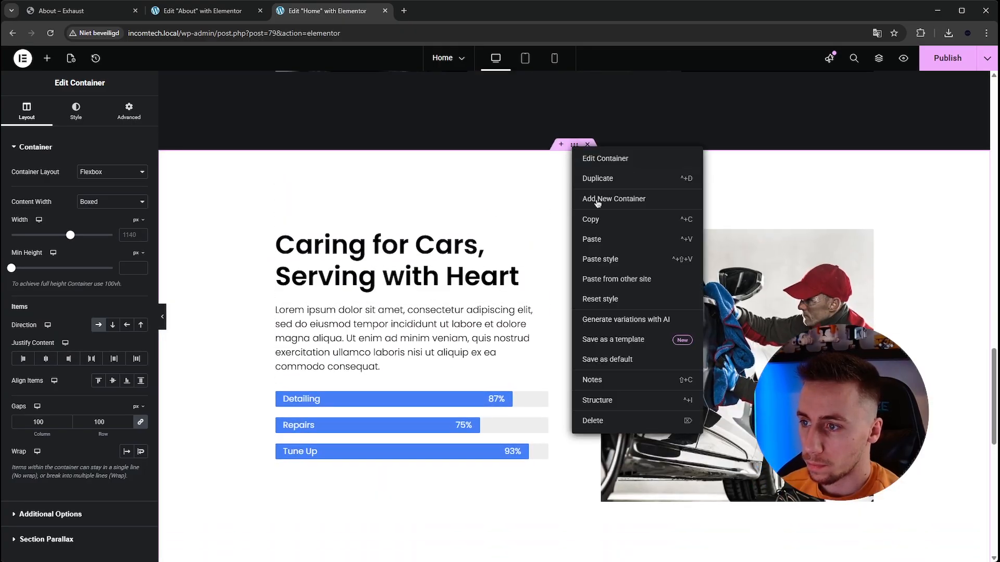
left_click(591, 254)
- Paste the copied "Caring for Cars, Serving with Heart" container below the logo strip on the About page
left_click(118, 20)
scroll(293, 195, "down", 2)
scroll(293, 194, "up", 1)
left_click(196, 16)
scroll(405, 300, "down", 1)
right_click(421, 437)
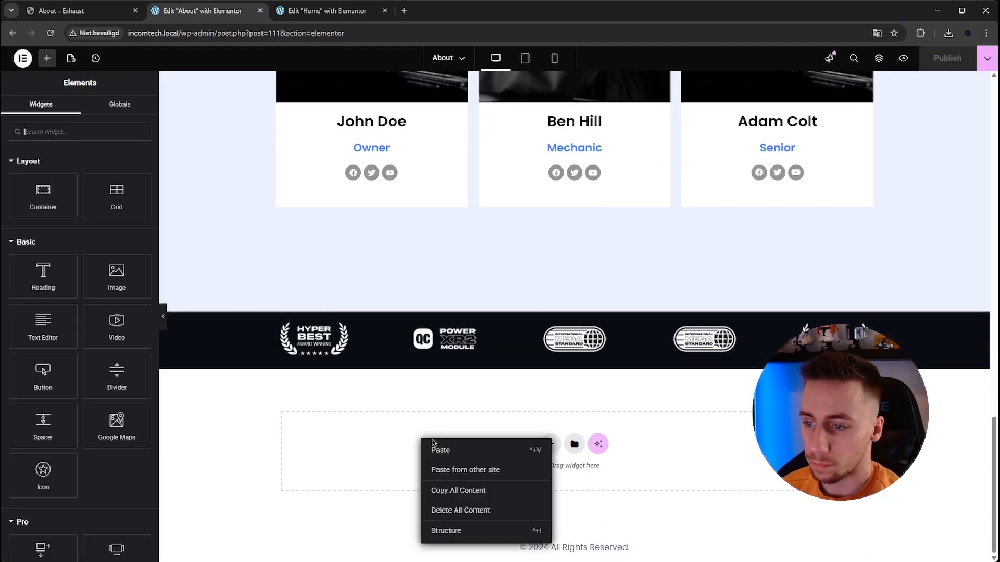
left_click(336, 384)
key("ctrl+v")
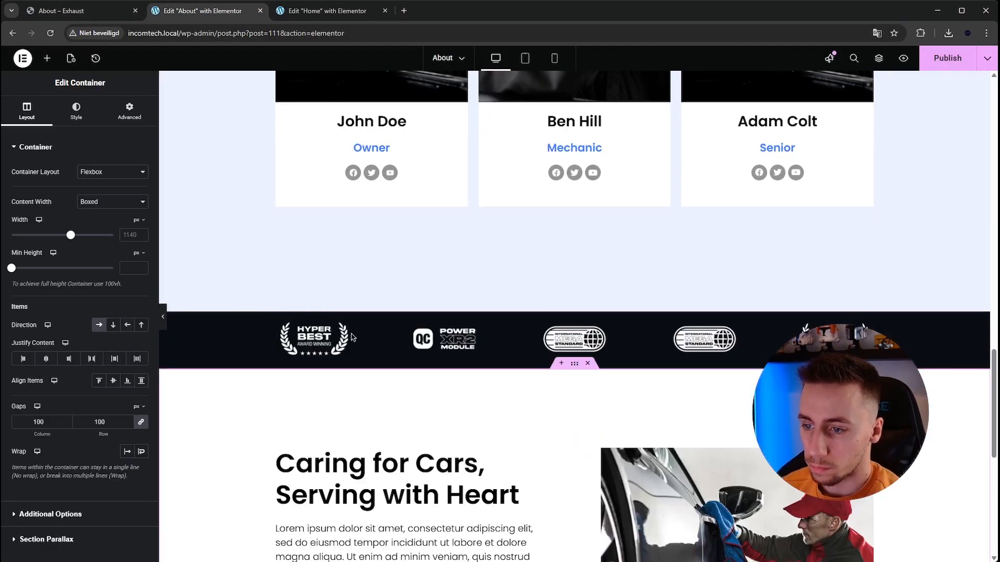
- Check the end of the Exhaust template's About page for remaining sections and publish the updated About page
left_click(319, 11)
left_click(203, 10)
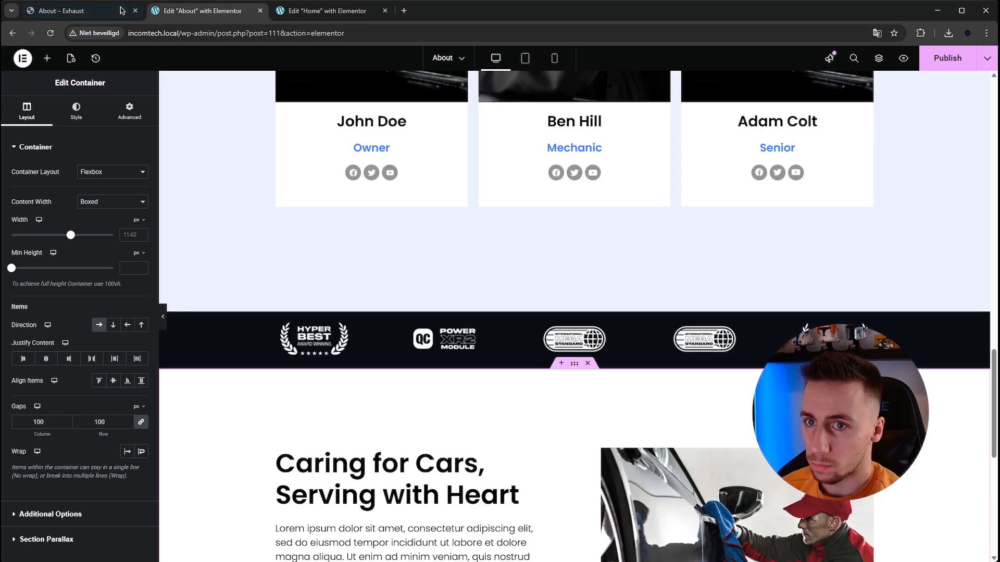
left_click(63, 11)
scroll(366, 259, "down", 5)
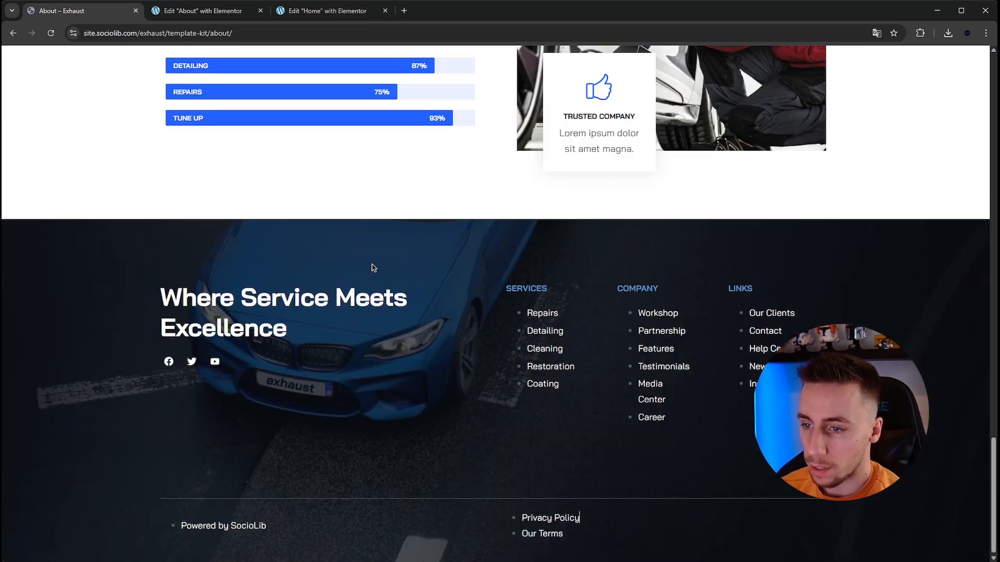
scroll(386, 273, "up", 5)
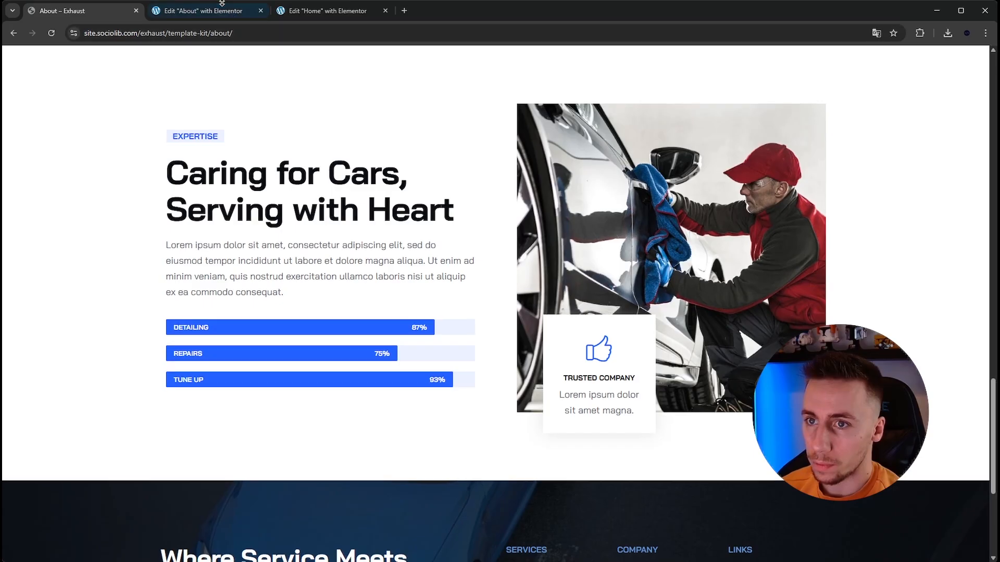
left_click(203, 10)
left_click(953, 67)
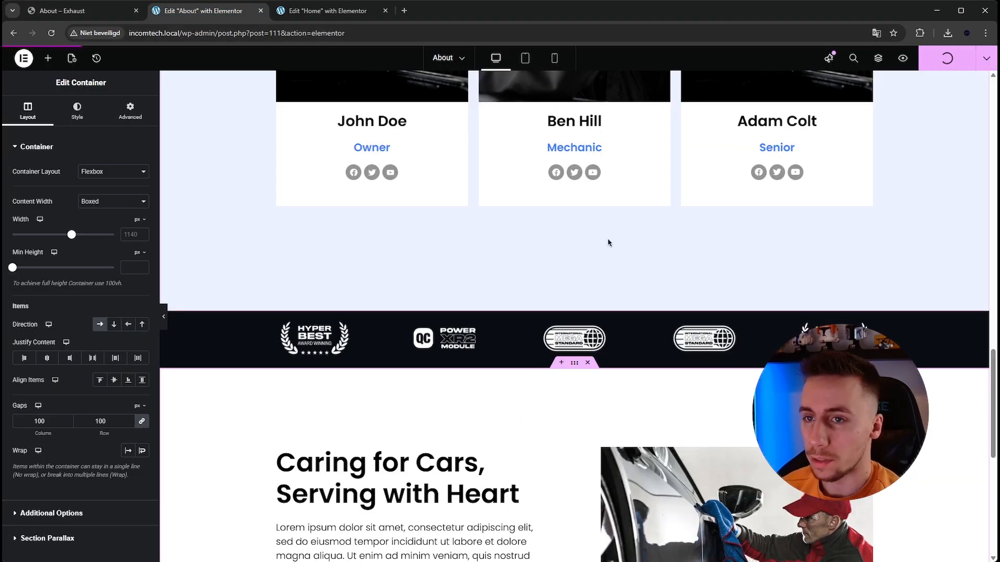
- Check the pasted skills section in the editor and open the published About page in the browser
scroll(574, 250, "down", 6)
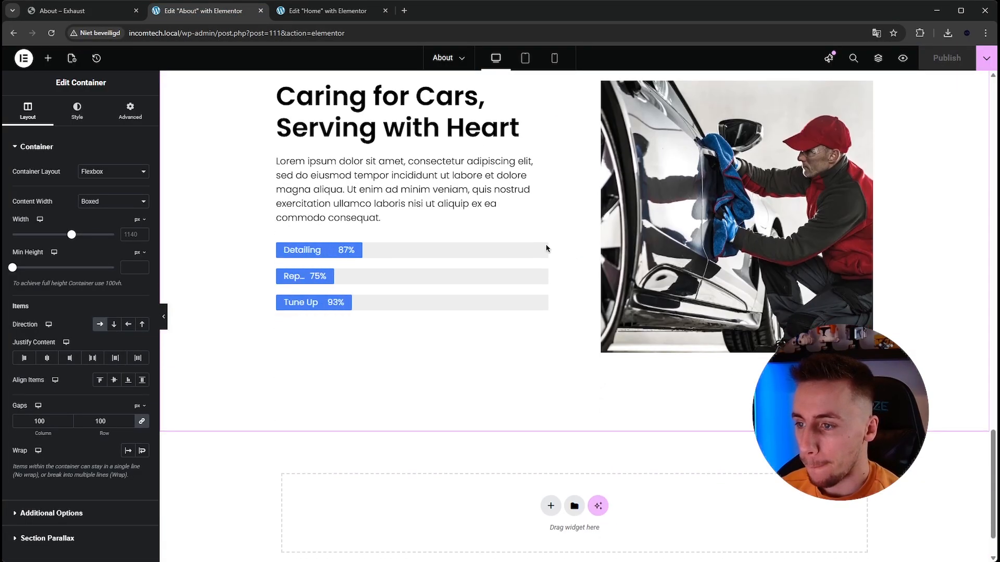
left_click(986, 58)
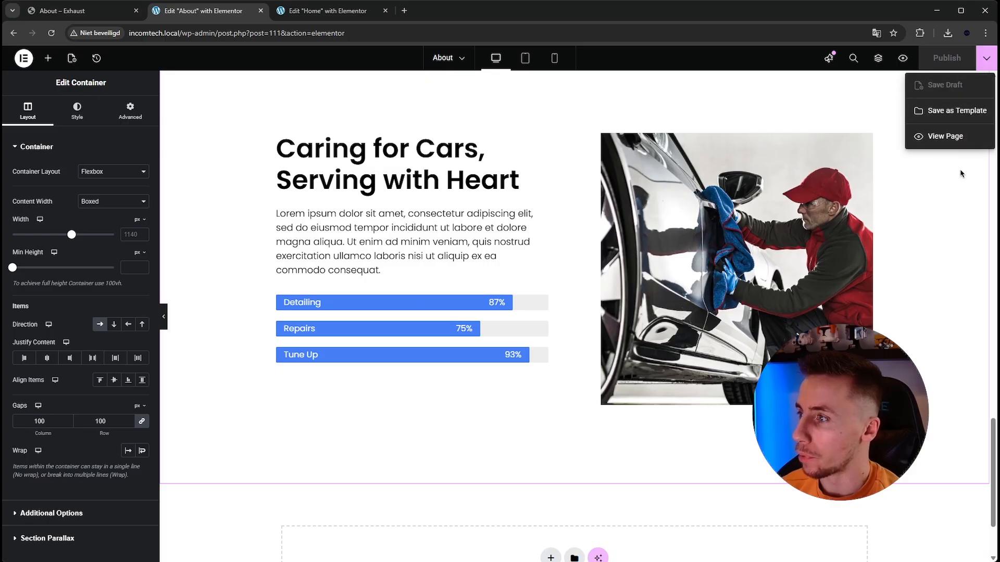
left_click(958, 137)
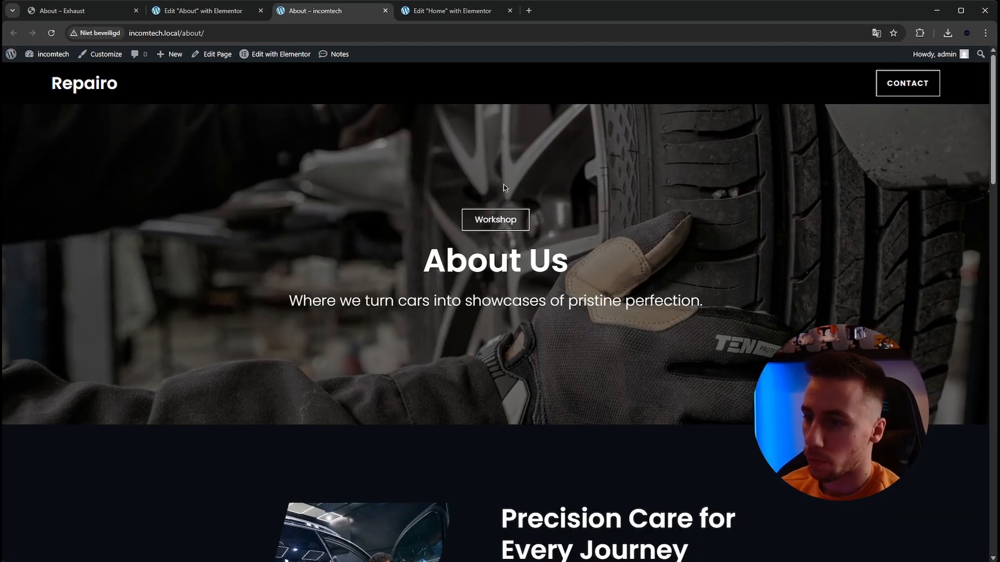
- Examine the published About page from the hero slideshow through the team cards and logo carousel to the footer
left_click_drag(327, 301, 234, 292)
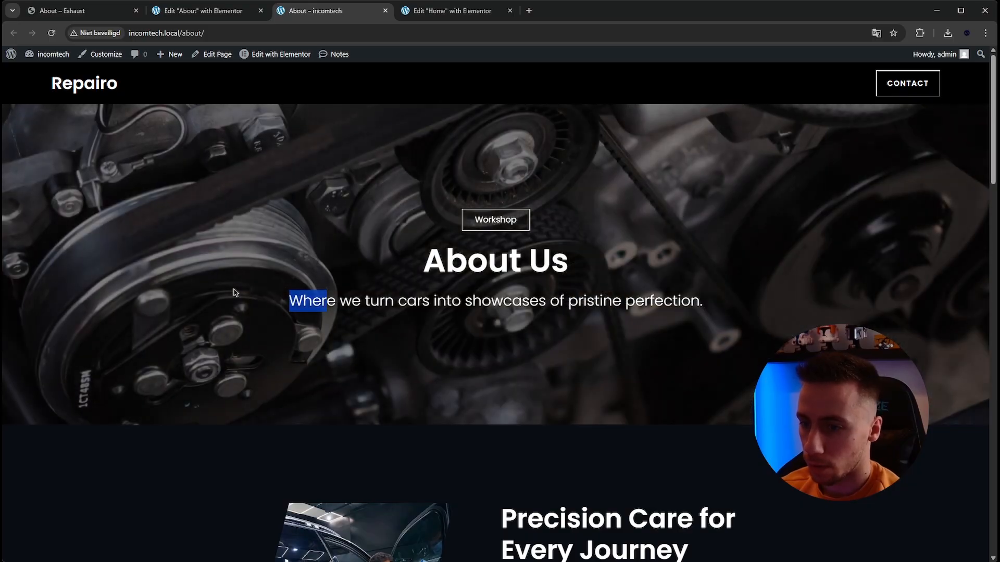
left_click(234, 292)
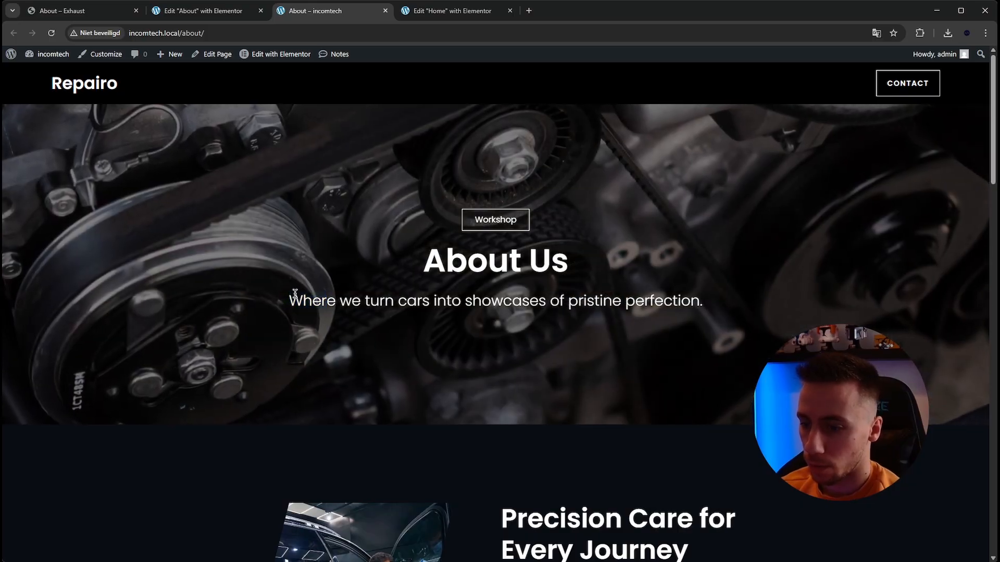
scroll(891, 210, "down", 1)
middle_click(946, 188)
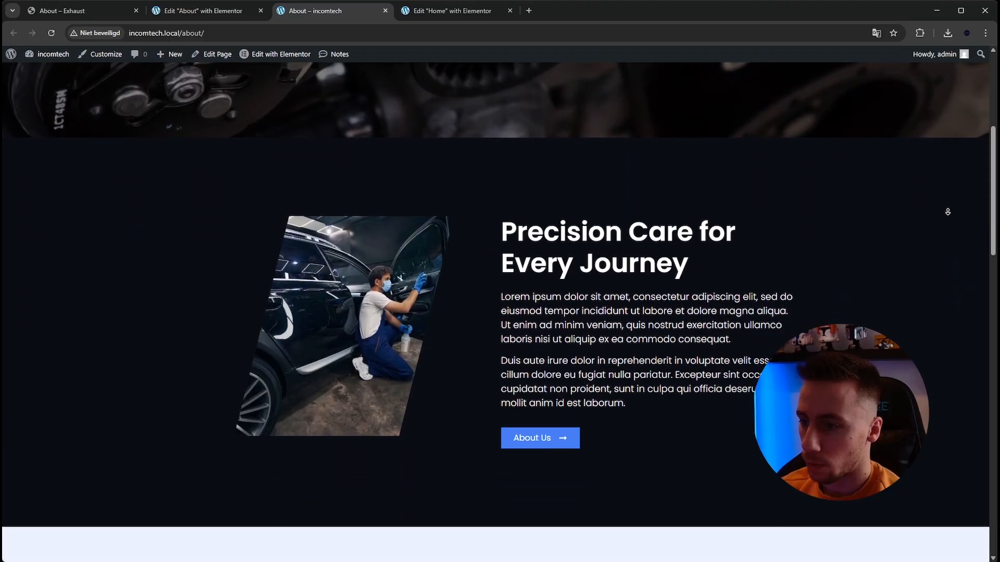
middle_click(948, 212)
middle_click(923, 204)
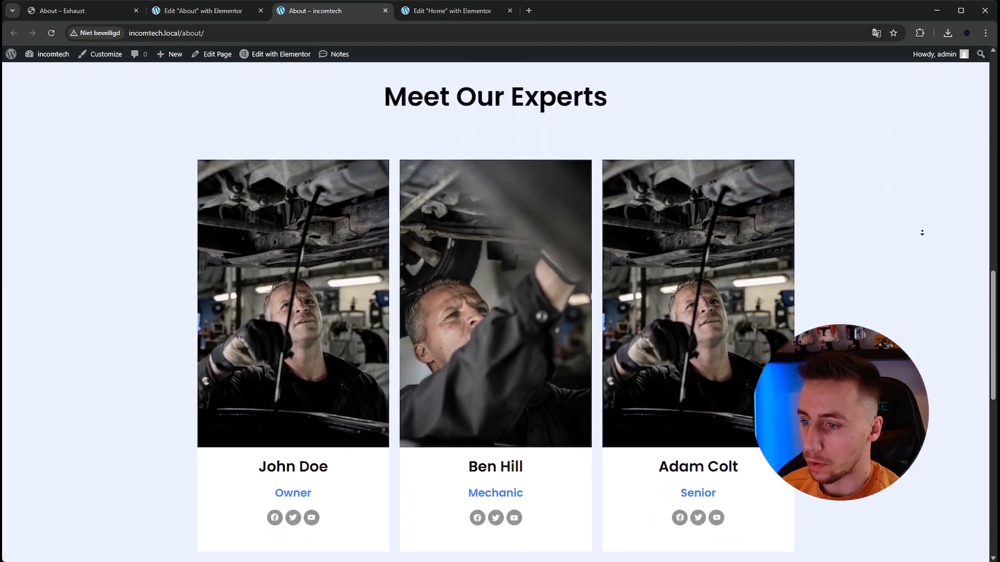
middle_click(923, 234)
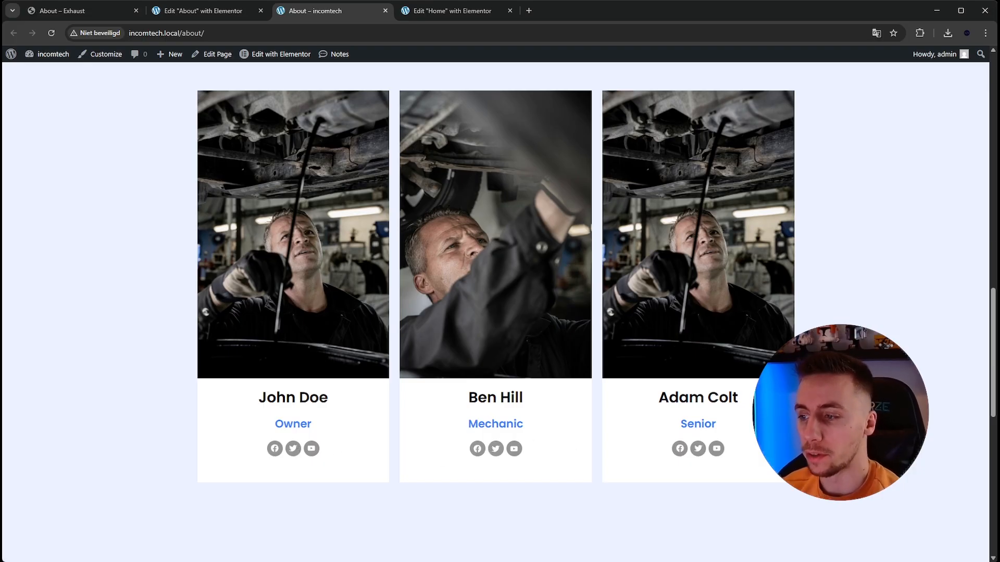
scroll(897, 250, "down", 4)
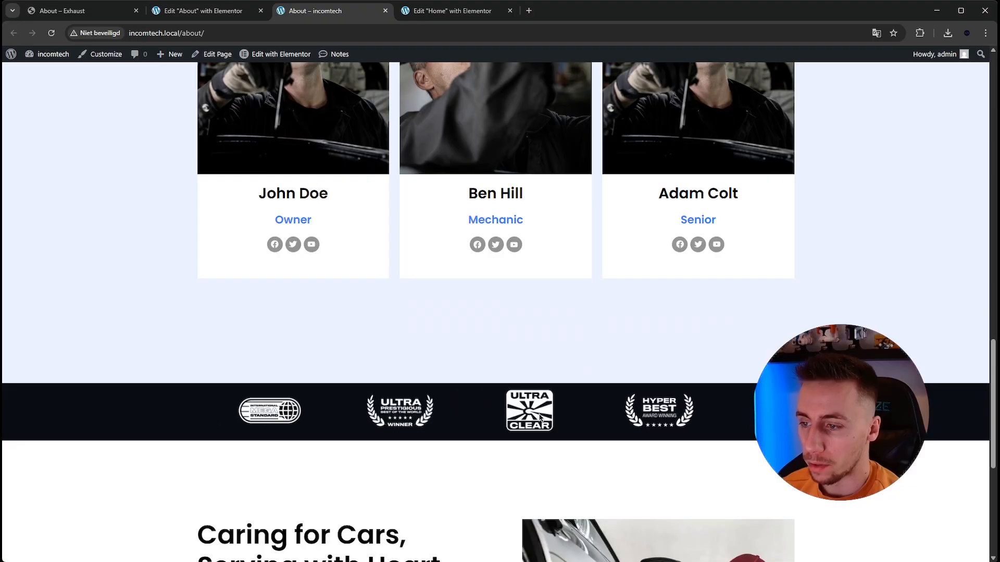
scroll(935, 340, "down", 5)
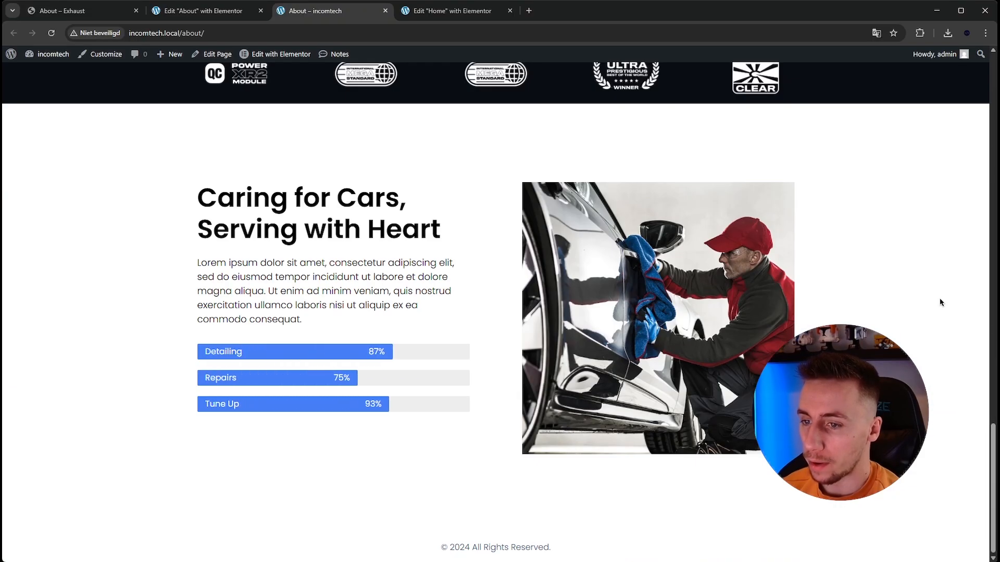
scroll(938, 272, "up", 20)
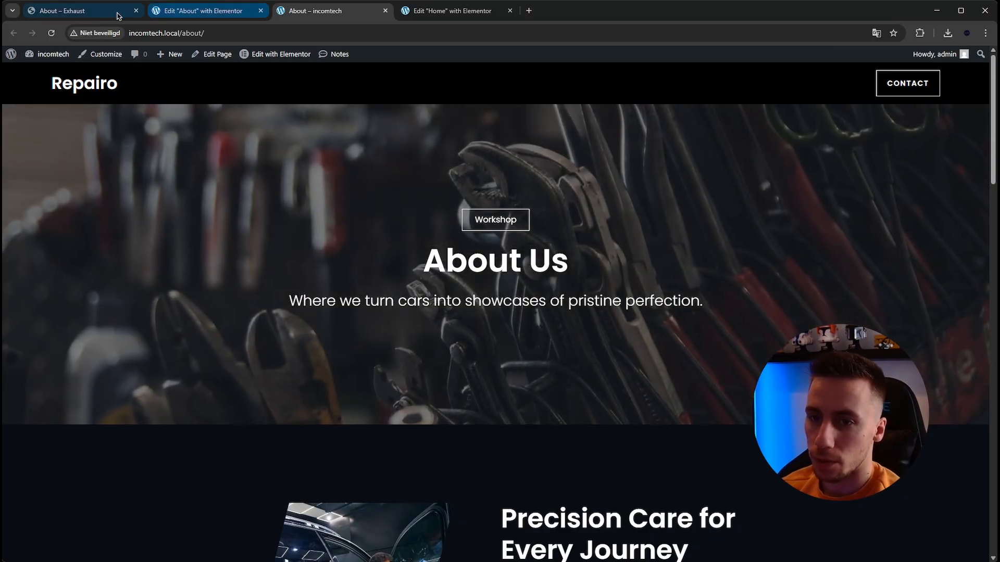
- Open the Exhaust template's Contact page and examine its hero, contact details, message form and map
left_click(118, 16)
scroll(219, 69, "down", 5)
scroll(569, 145, "up", 15)
mouse_move(458, 69)
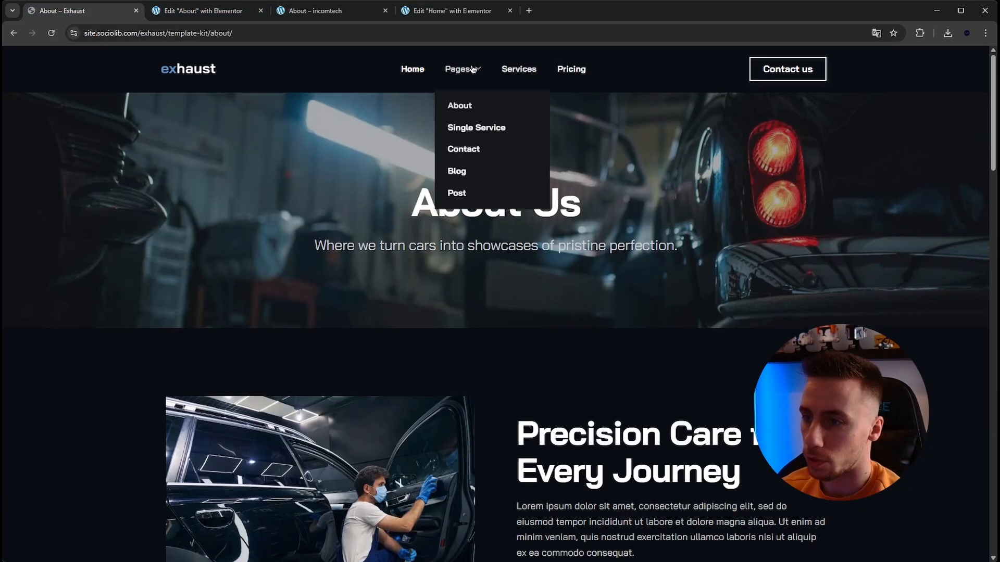
left_click(468, 153)
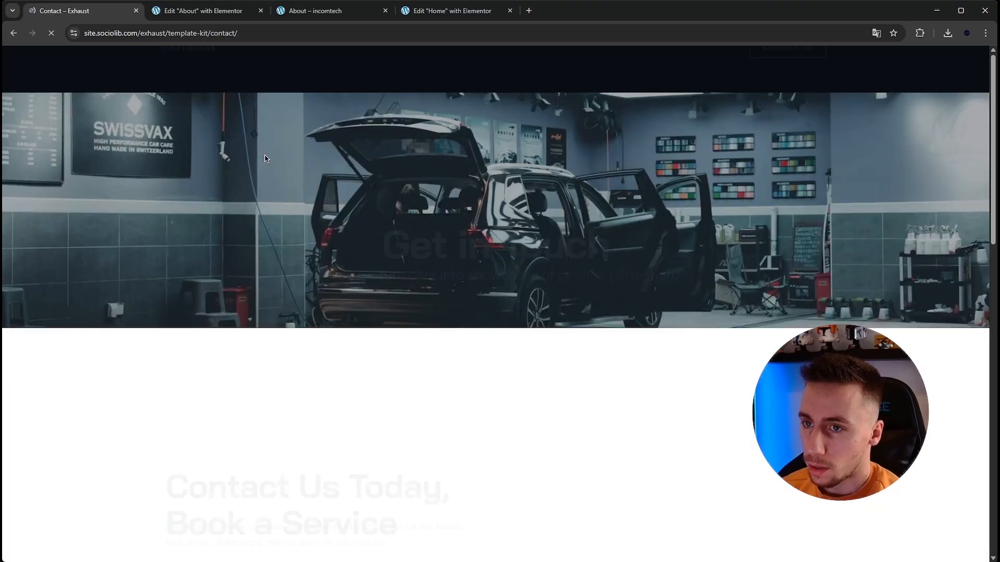
scroll(467, 171, "down", 3)
scroll(467, 171, "up", 3)
scroll(467, 156, "down", 3)
scroll(412, 306, "down", 9)
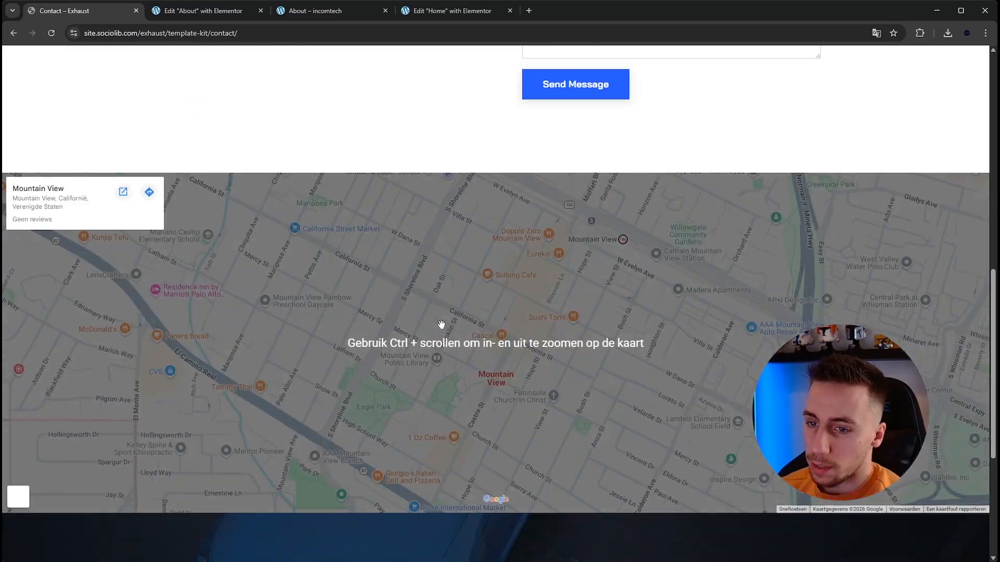
scroll(386, 225, "up", 2)
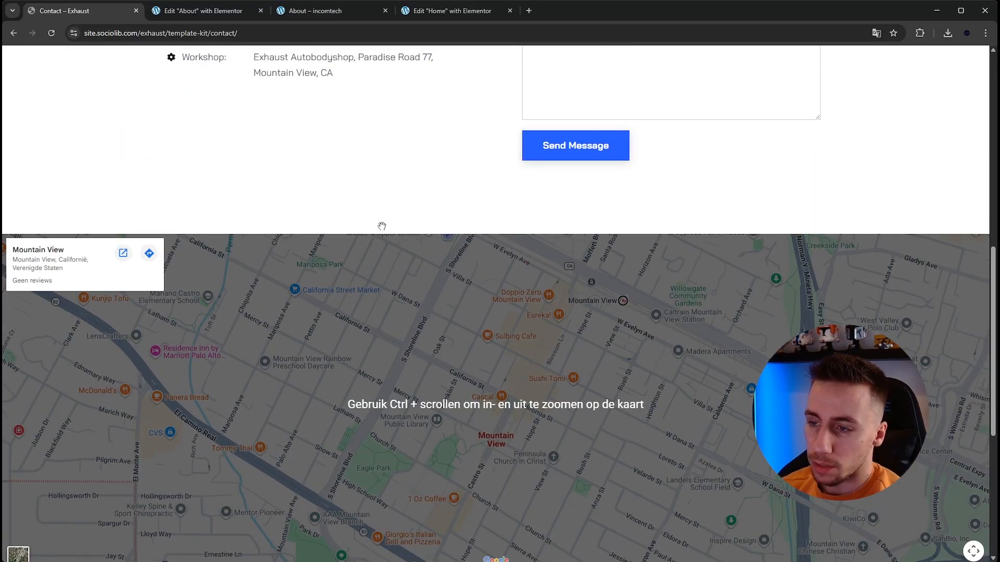
left_click_drag(995, 285, 992, 67)
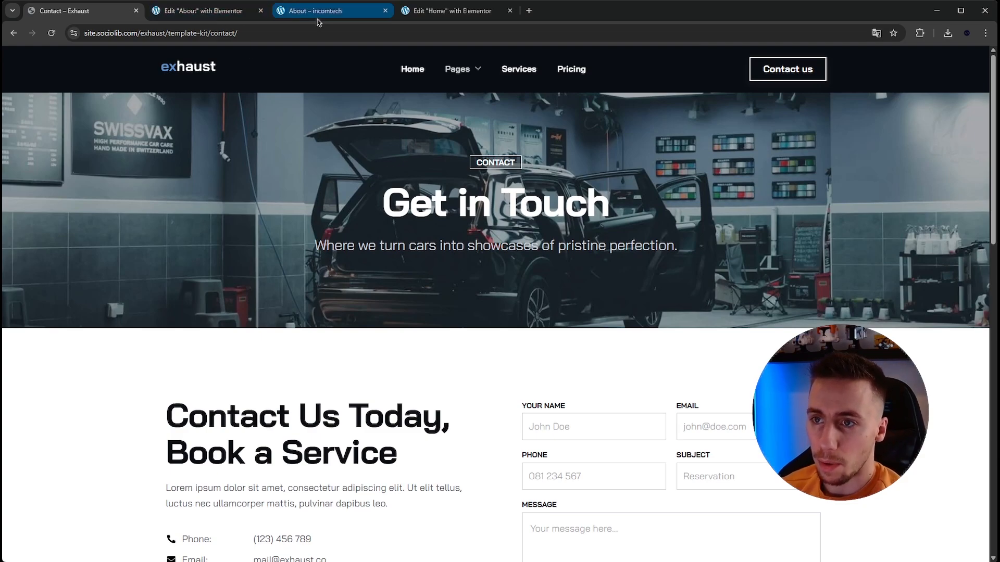
- Close the Home page's Elementor editor tab
left_click(510, 14)
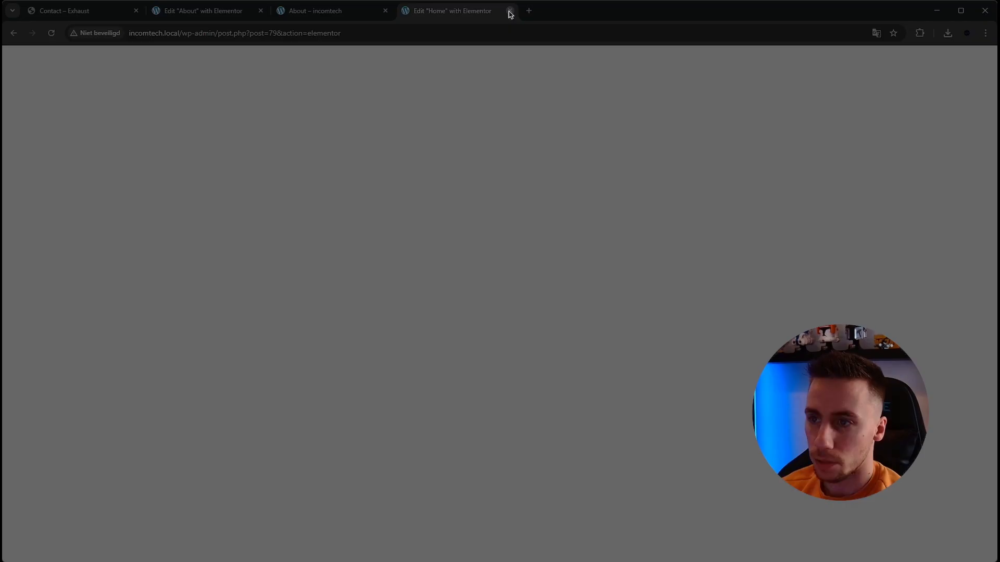
left_click(533, 110)
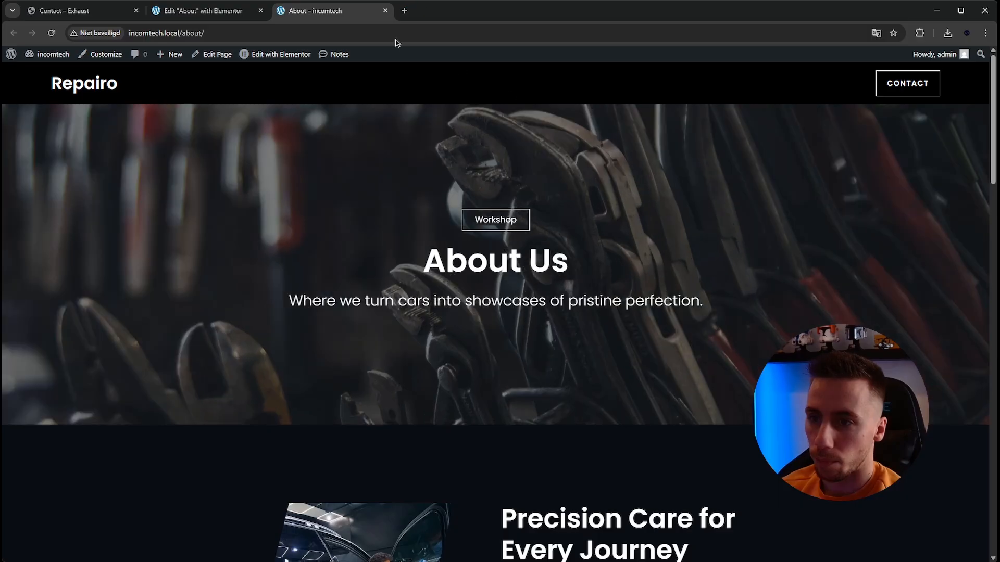
- Create a new page from the site's WordPress dashboard and title it Contact
mouse_move(32, 57)
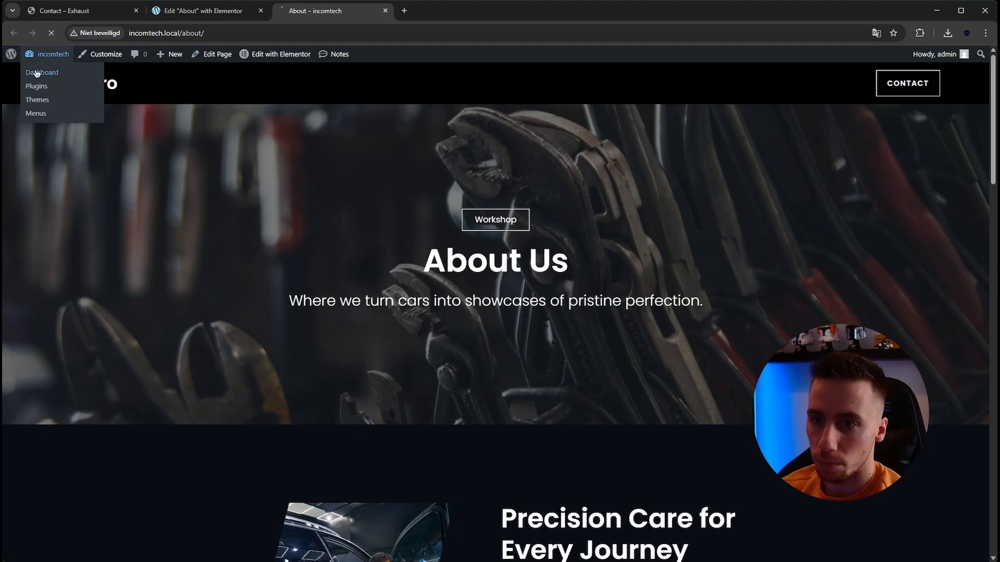
left_click(36, 73)
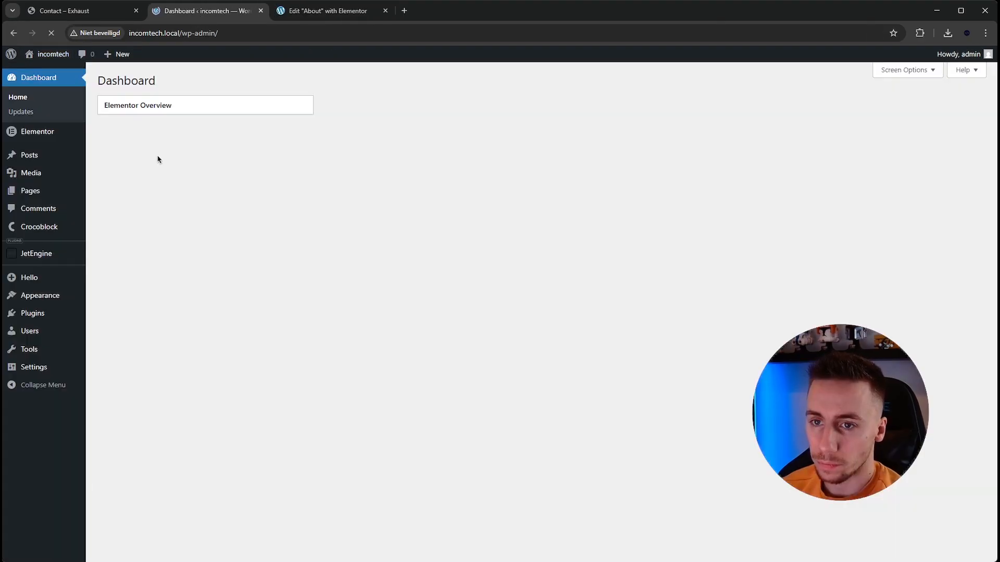
left_click(36, 191)
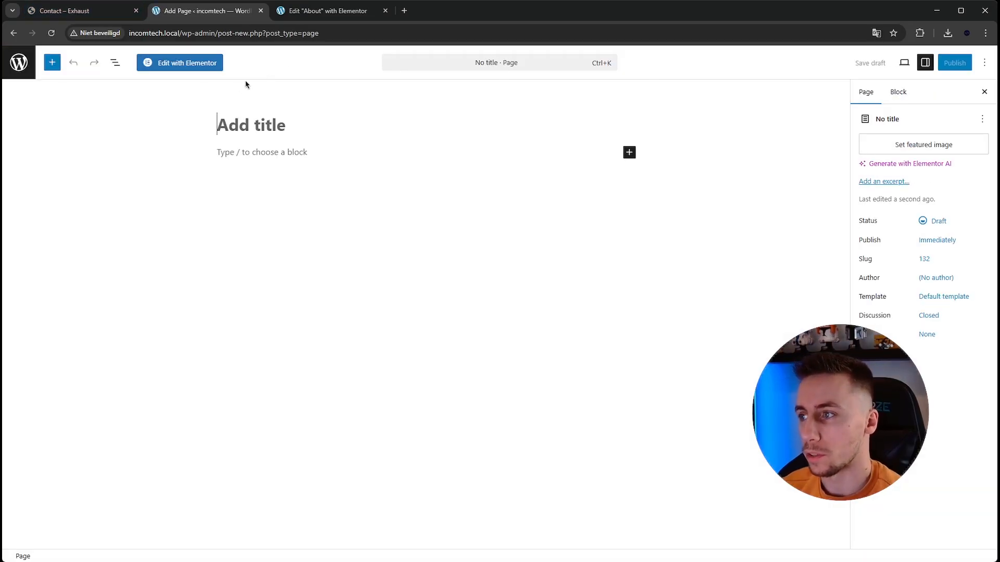
left_click(253, 123)
type("C")
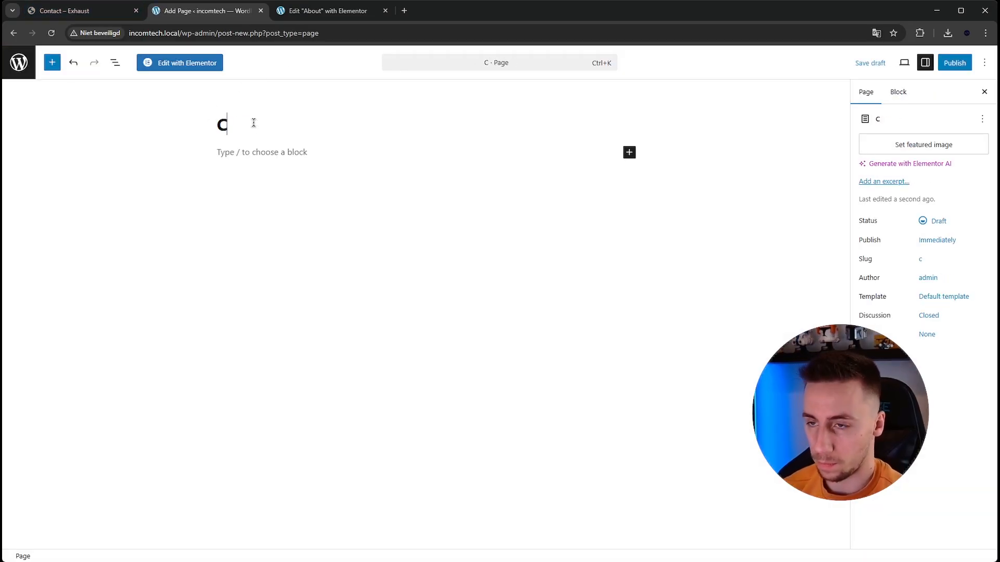
type("ontact")
- Set the Contact page's template to Elementor Full Width and publish the page
left_click(932, 302)
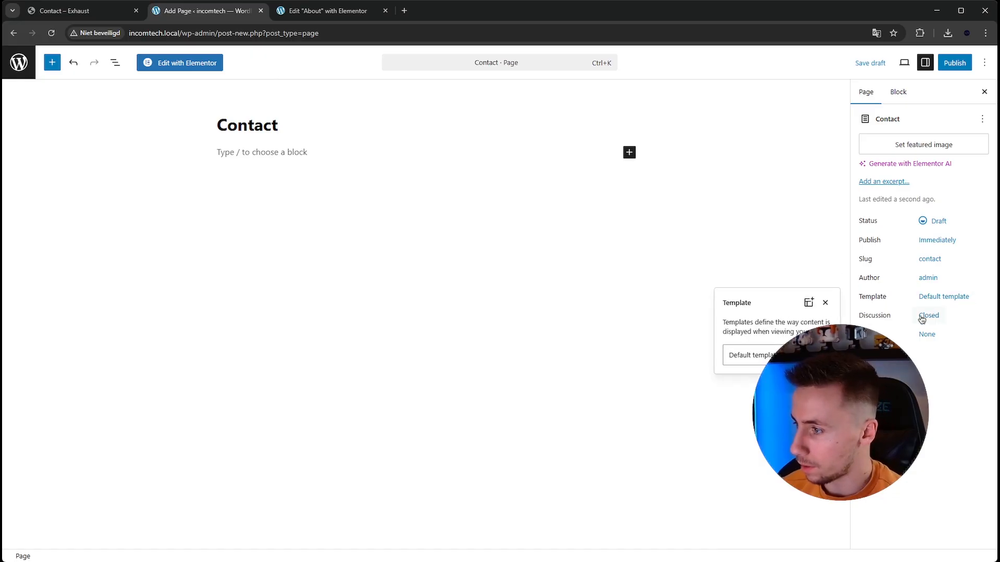
left_click(771, 391)
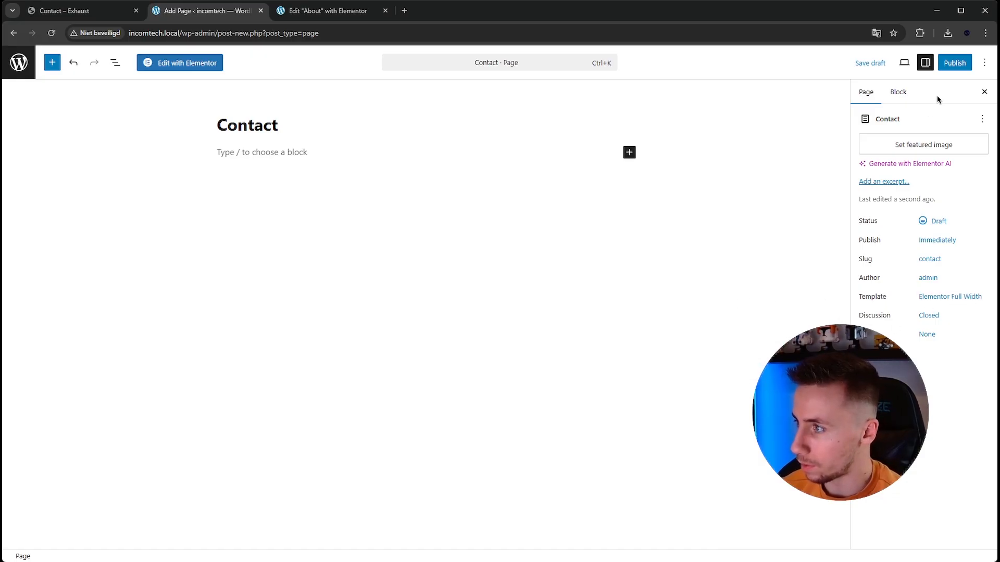
left_click(954, 63)
left_click(960, 63)
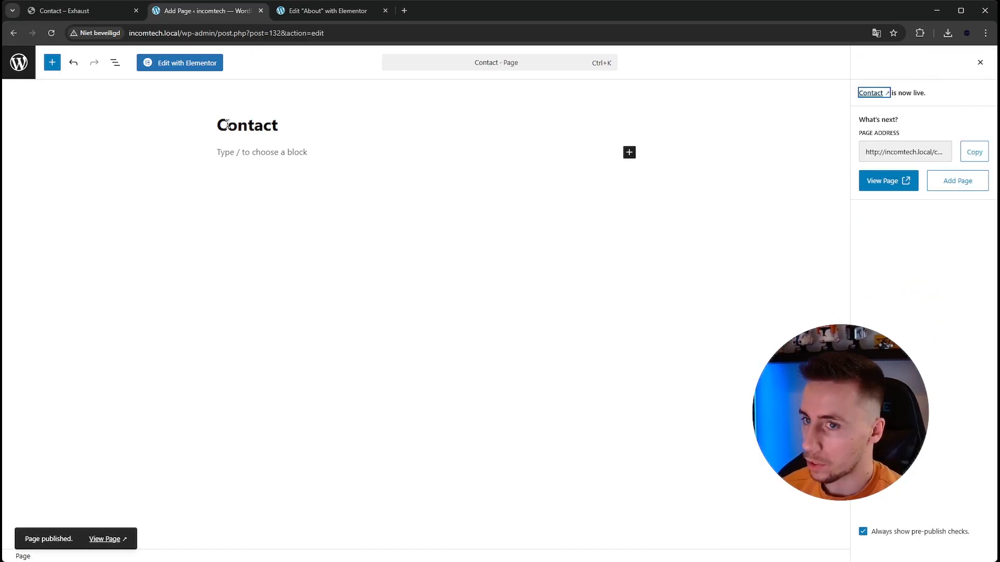
- Open the Contact page in Elementor and paste in the hero container copied from the About page
left_click(183, 63)
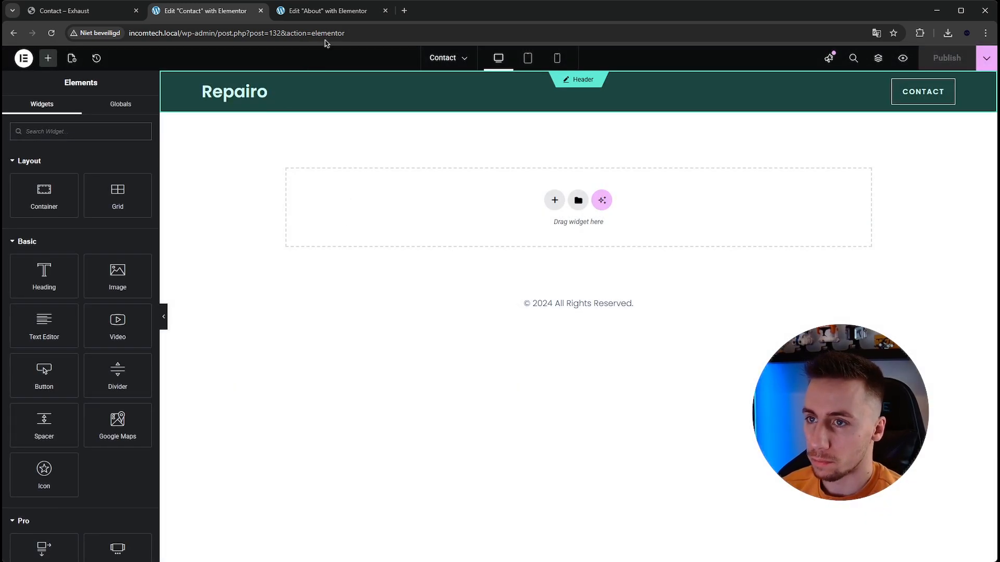
left_click(331, 12)
scroll(516, 157, "up", 10)
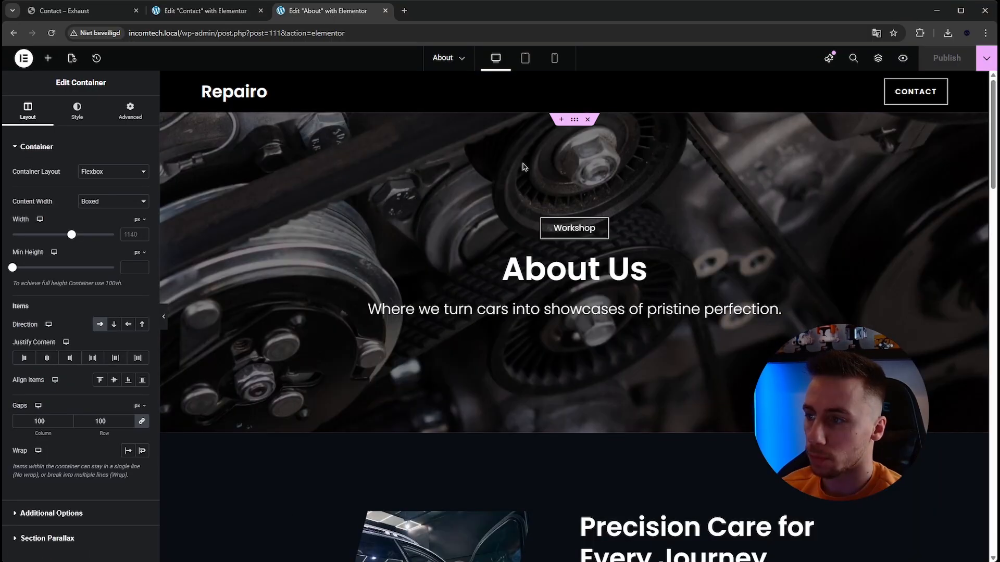
left_click(575, 124)
right_click(574, 123)
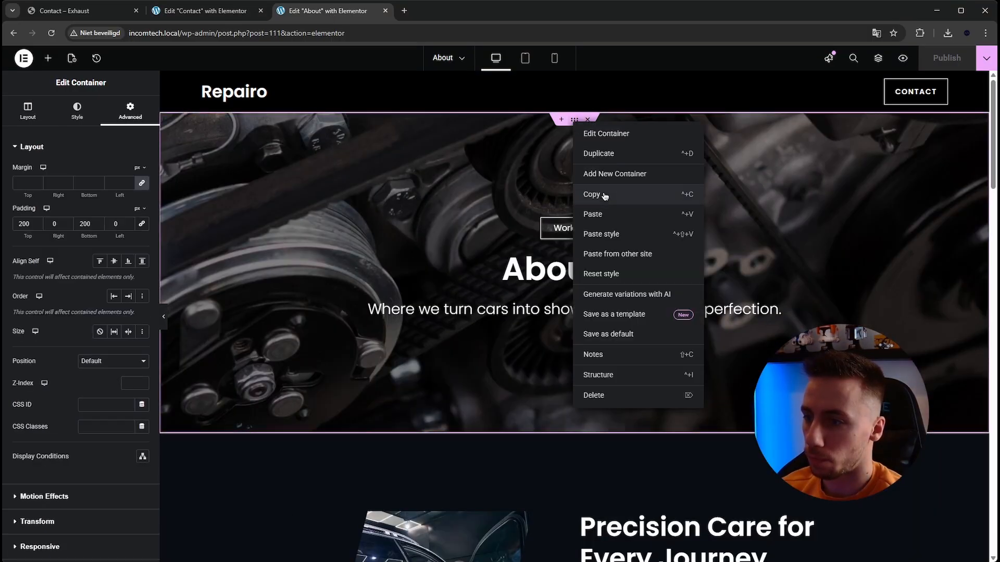
left_click(604, 196)
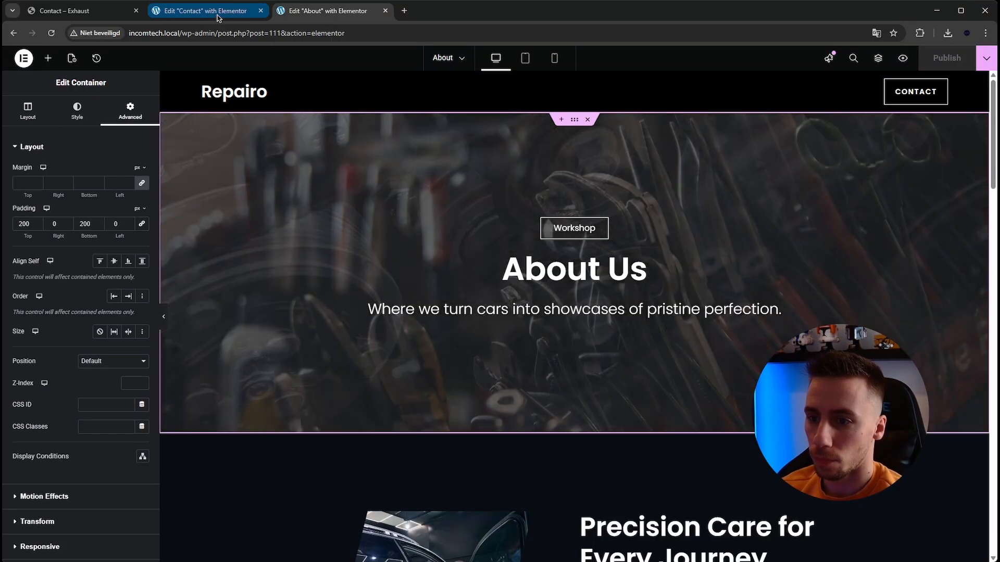
left_click(205, 11)
right_click(474, 206)
left_click(500, 217)
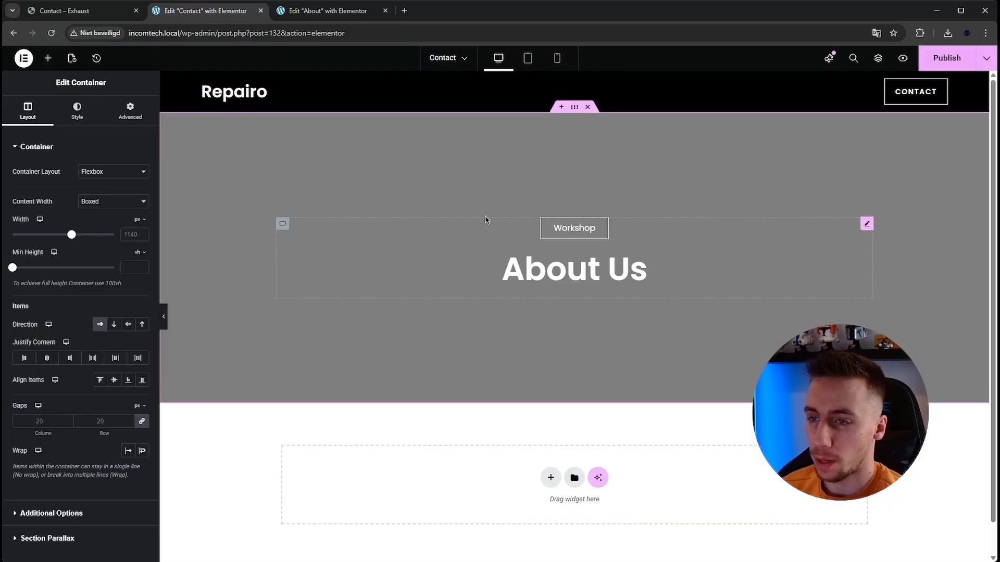
- Check the hero wording on the Exhaust template and change the pasted hero's button text to Contact
left_click(73, 11)
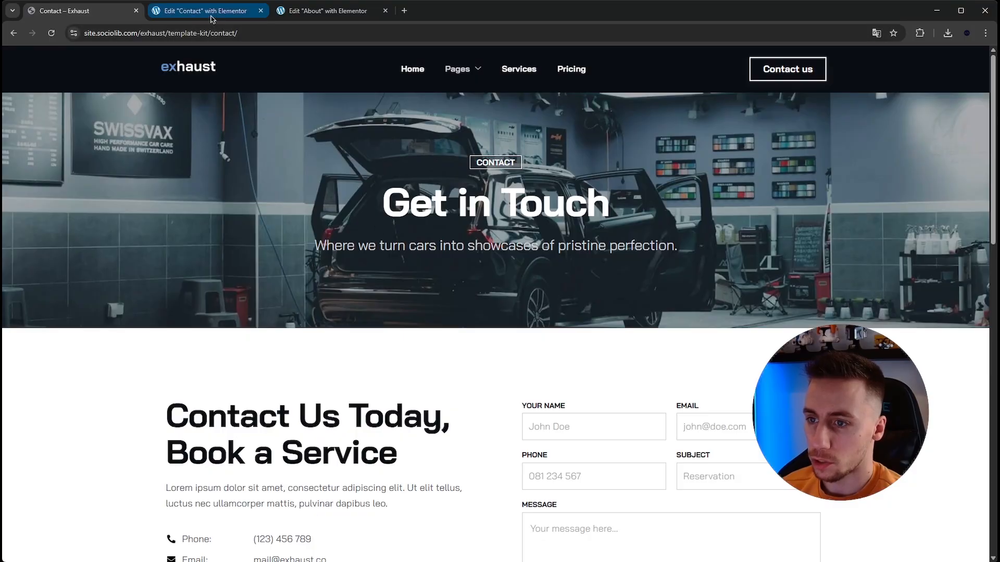
left_click_drag(310, 246, 706, 254)
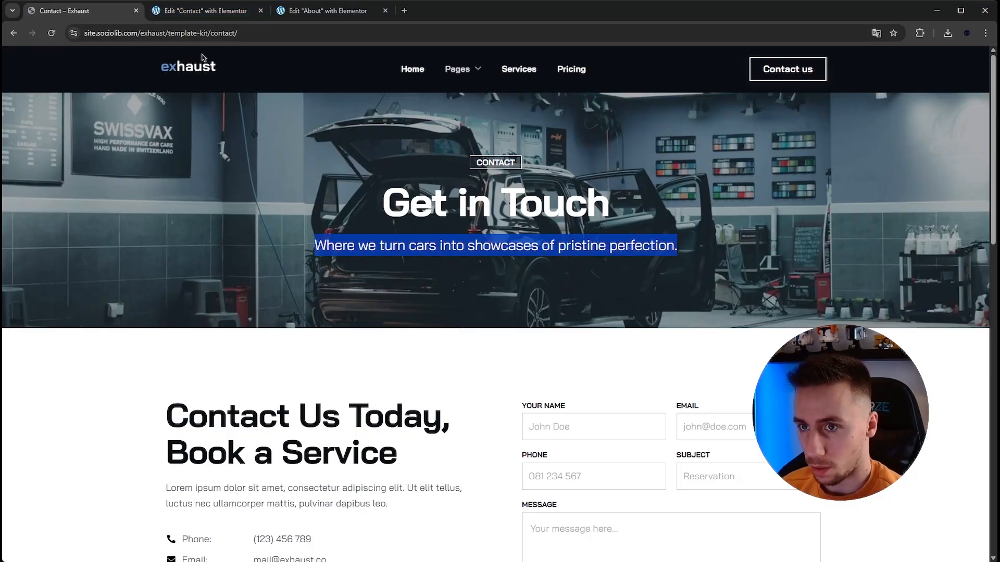
left_click(178, 11)
left_click(284, 227)
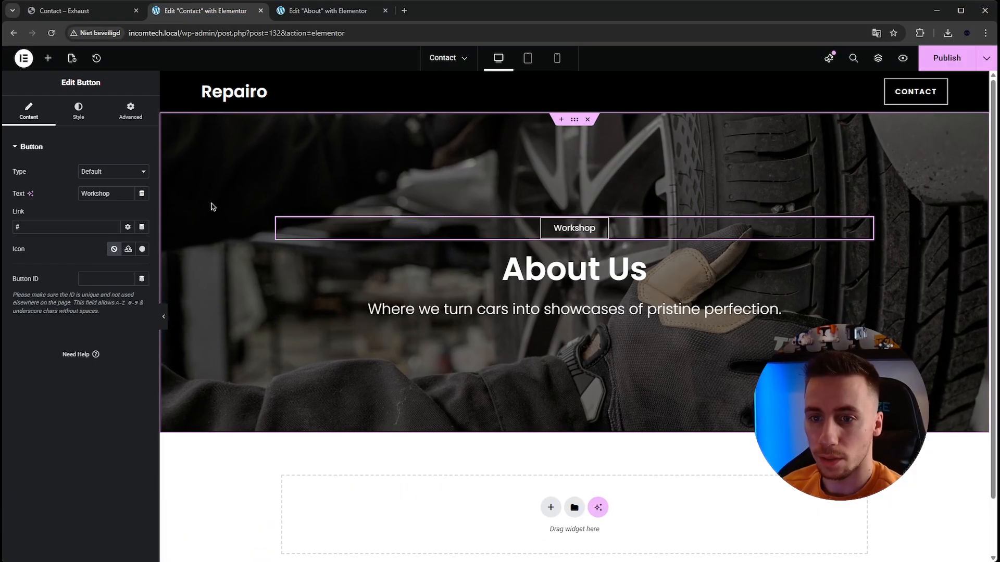
double_click(123, 194)
type("Contact")
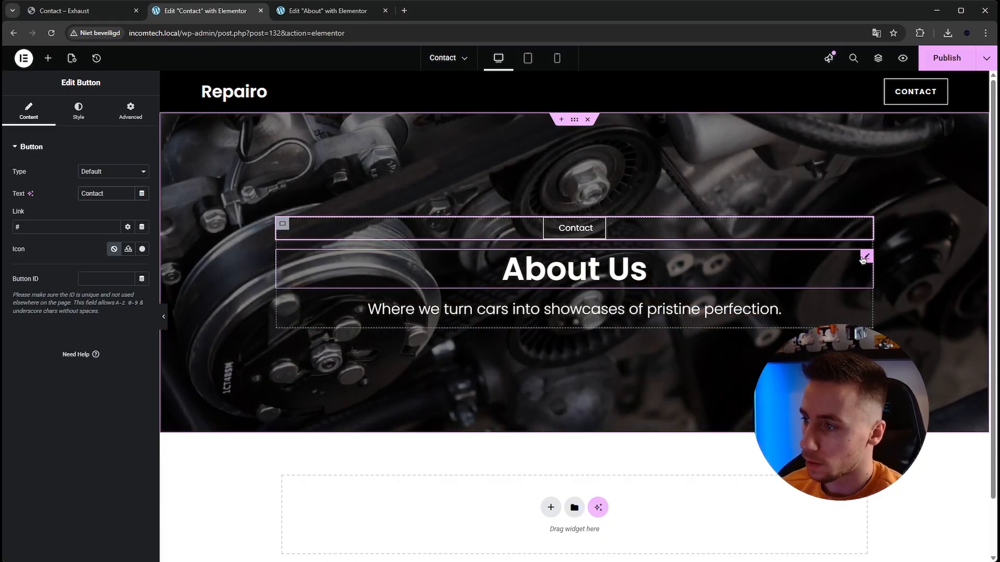
- Set the hero heading to "Get in touch" and publish the Contact page
left_click(864, 257)
triple_click(60, 207)
type("Get in touch")
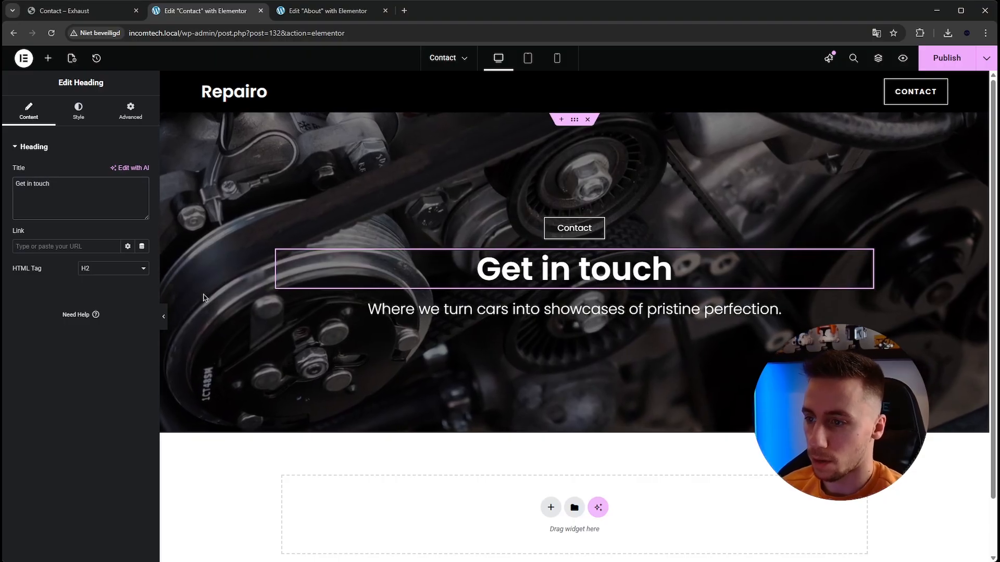
left_click(370, 310)
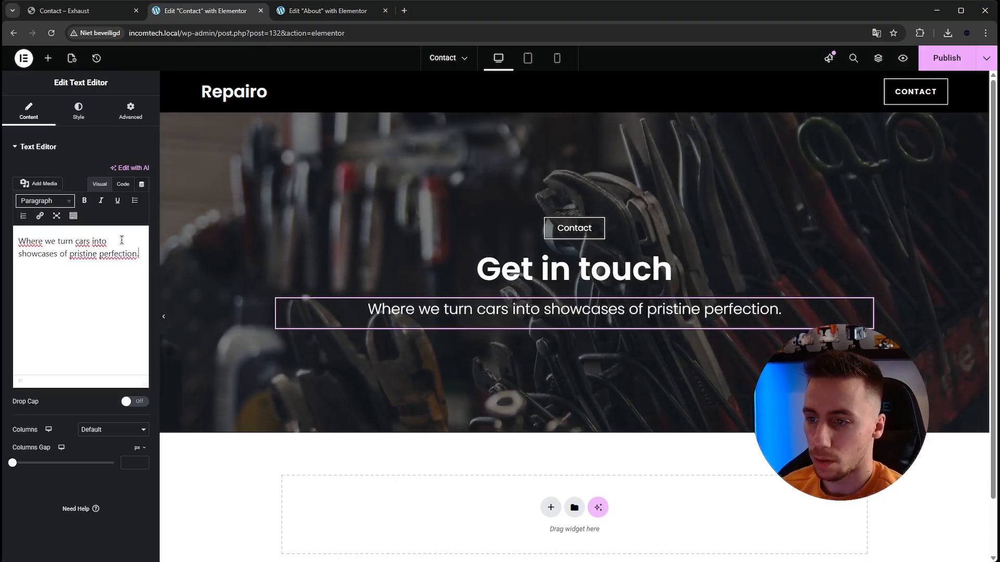
left_click(51, 274)
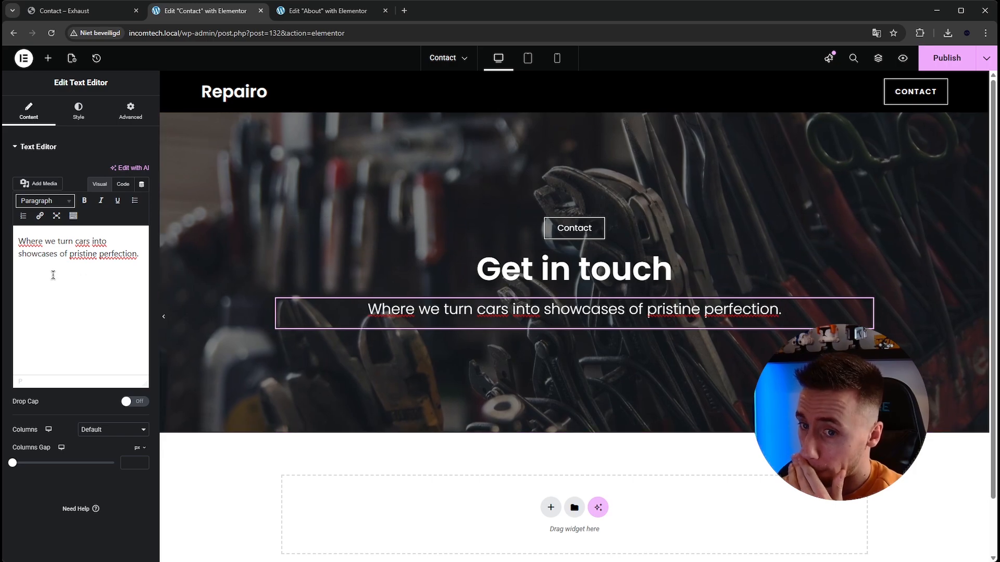
left_click(938, 67)
scroll(468, 242, "down", 2)
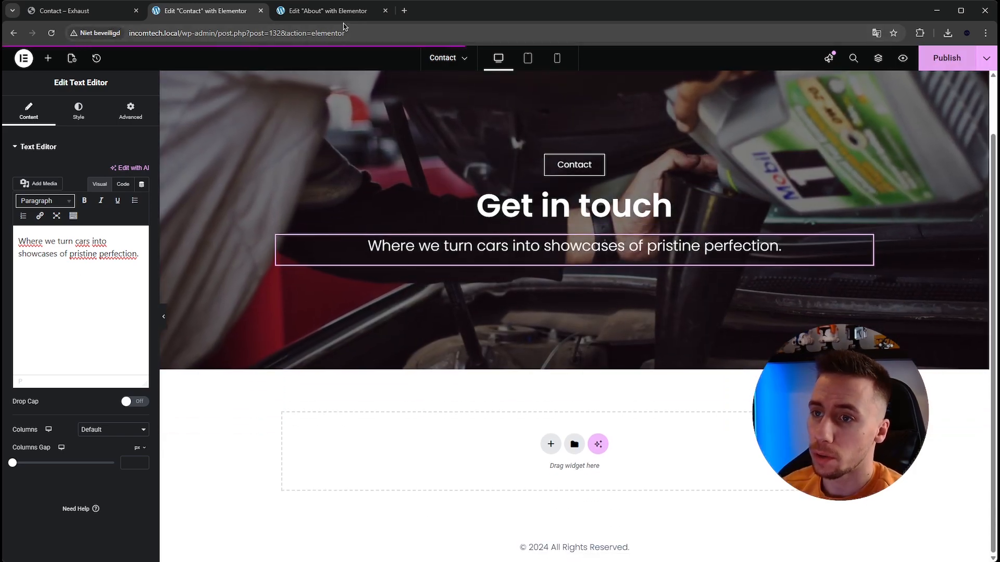
- Examine the Exhaust Contact page's section with the heading, contact details, message form and map
left_click(331, 10)
scroll(540, 268, "down", 5)
left_click(86, 11)
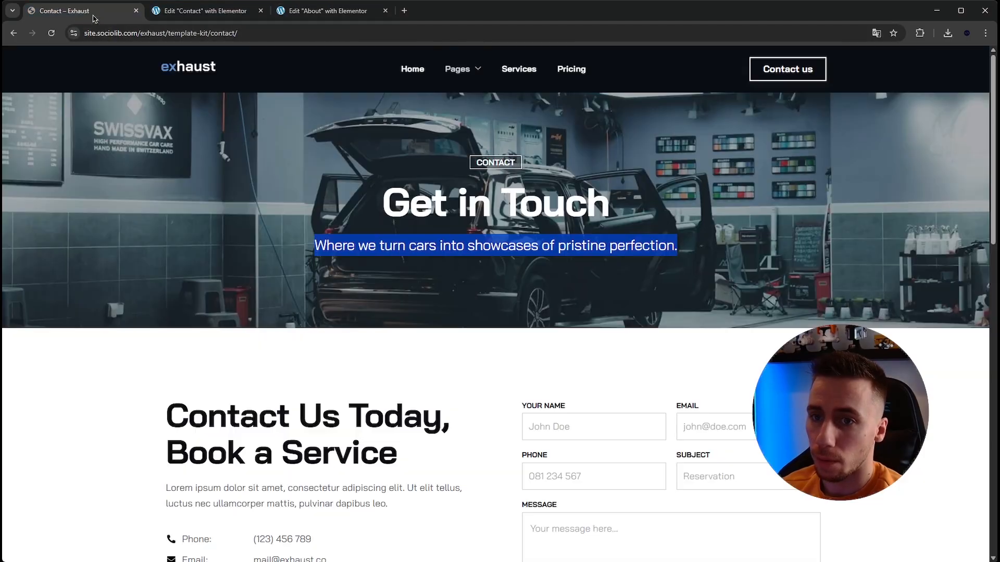
scroll(318, 333, "down", 1)
left_click(310, 368)
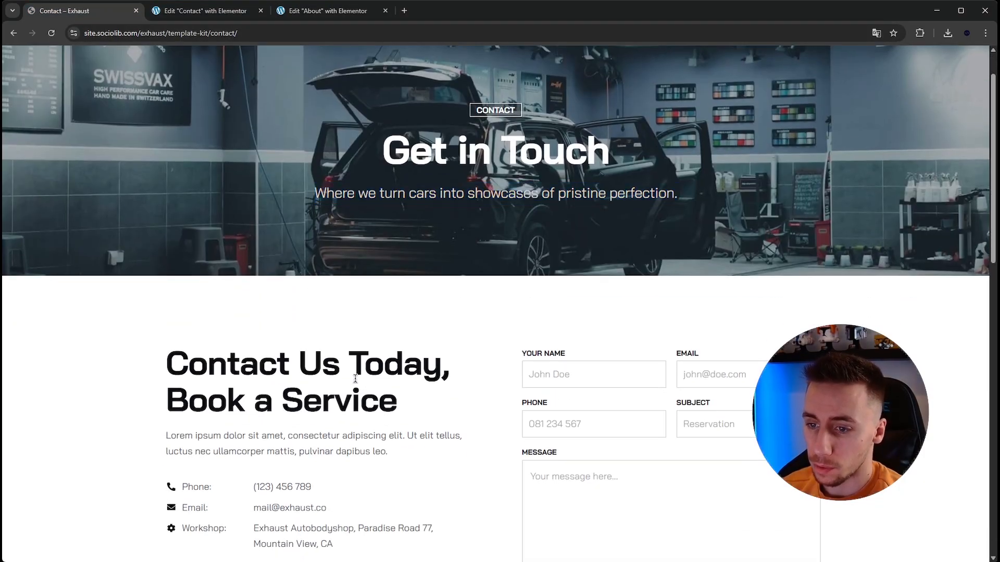
scroll(358, 381, "down", 3)
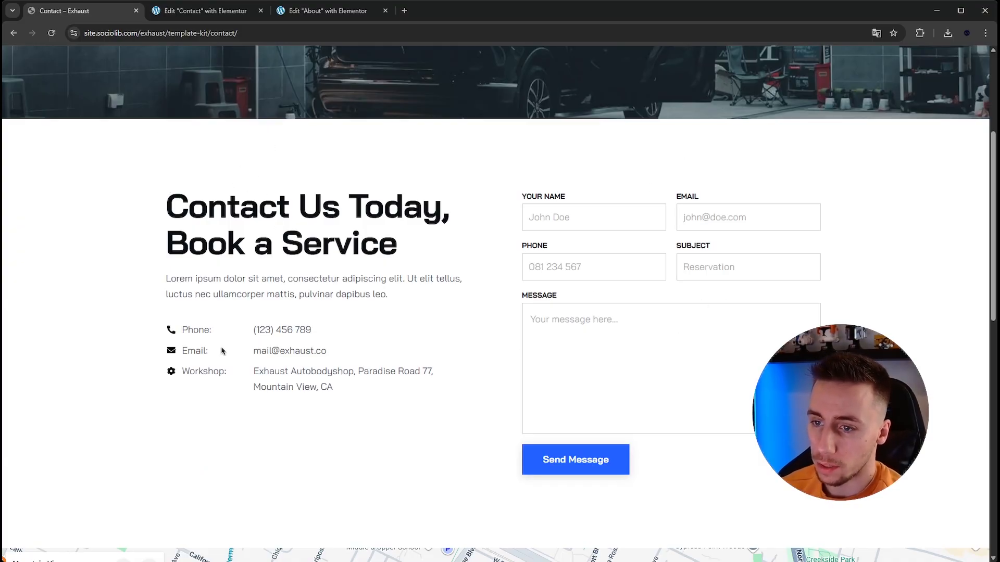
left_click_drag(170, 330, 167, 358)
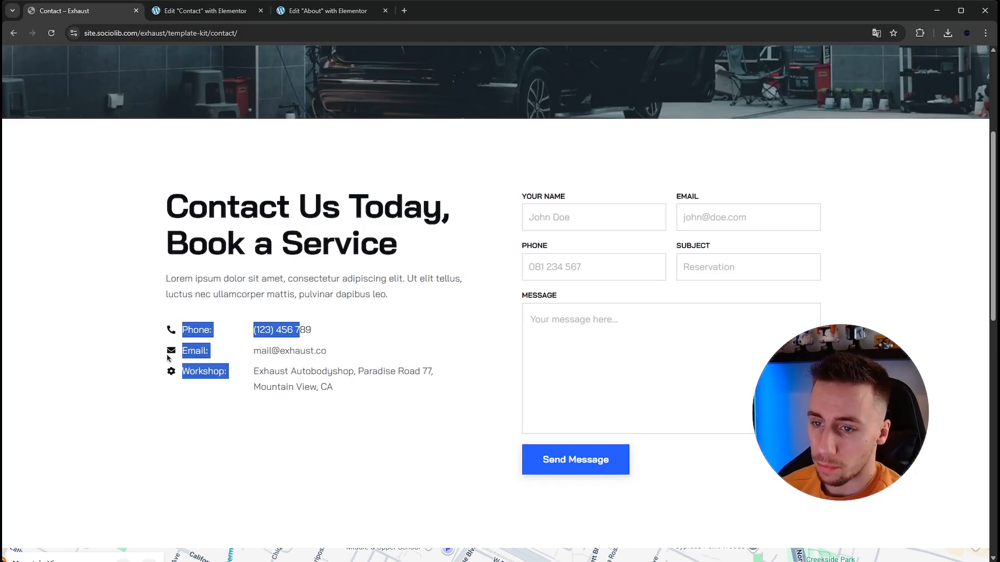
left_click(260, 371)
left_click(254, 331)
scroll(245, 368, "down", 5)
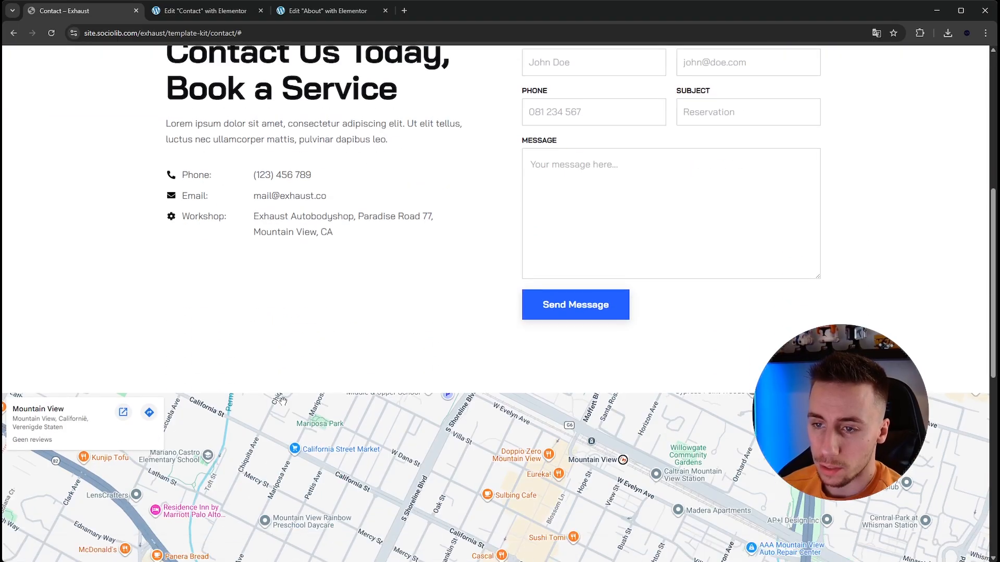
scroll(241, 253, "up", 1)
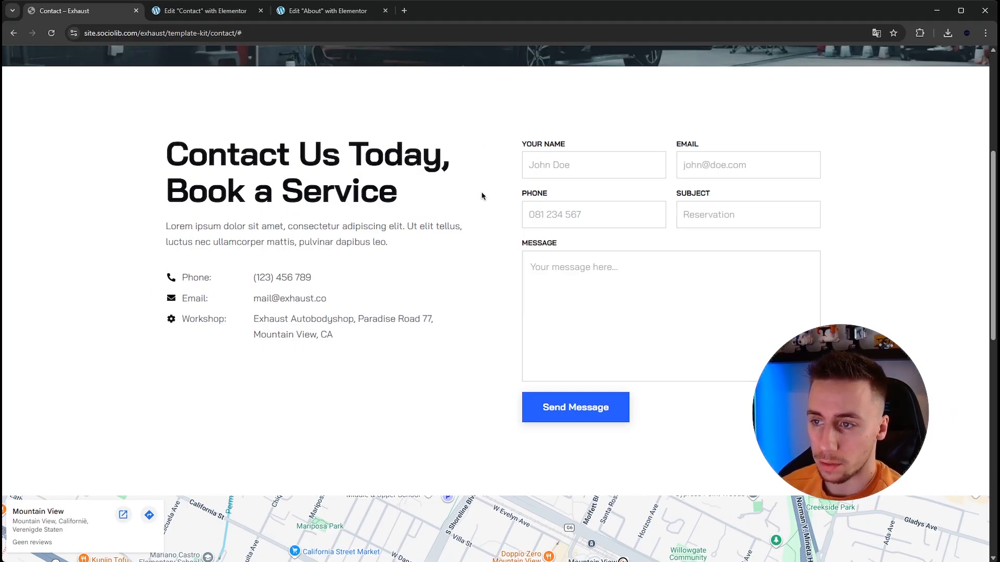
left_click_drag(219, 278, 168, 254)
left_click(169, 254)
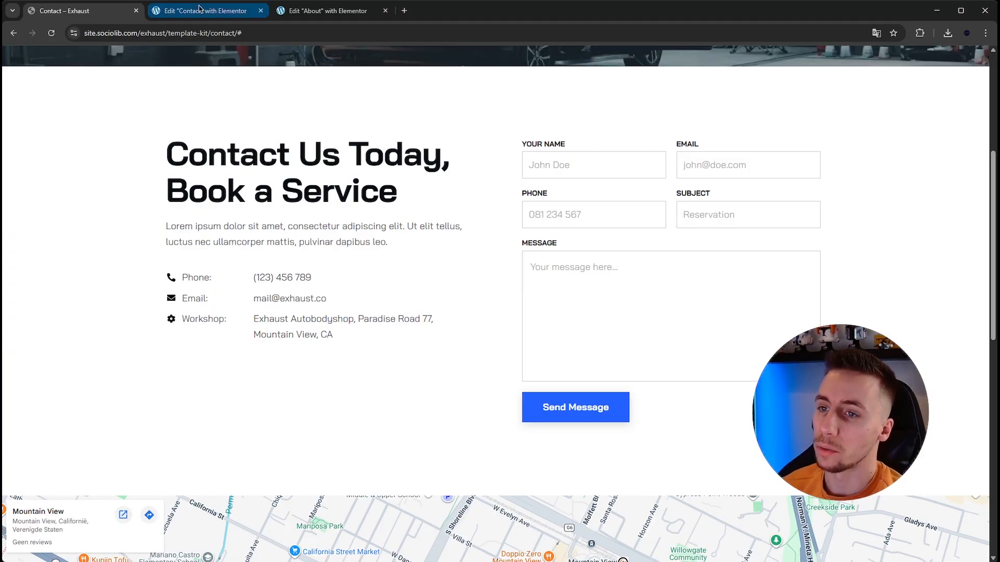
- Add a row container below the Contact page's hero and place two side-by-side inner containers in it
left_click(200, 12)
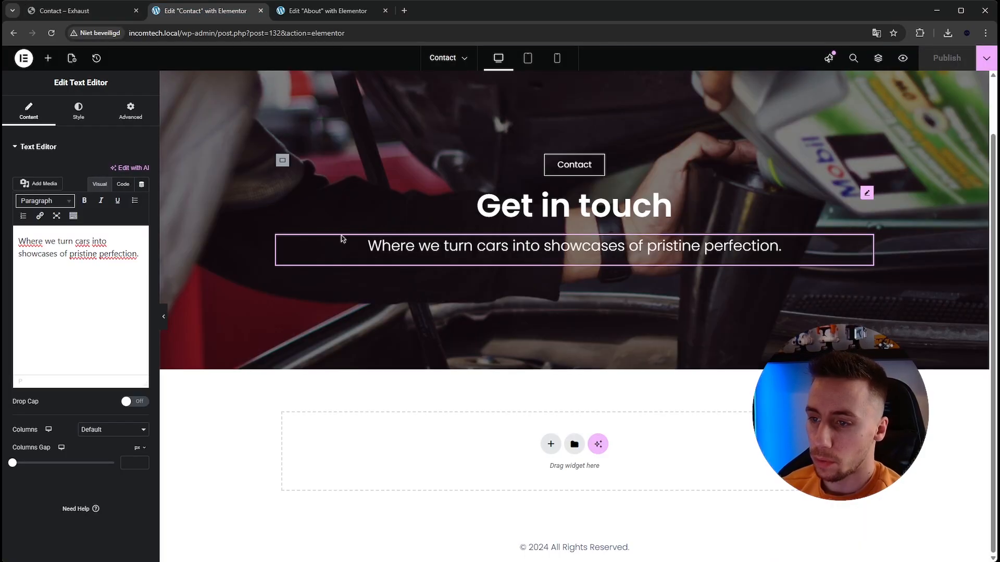
left_click(542, 475)
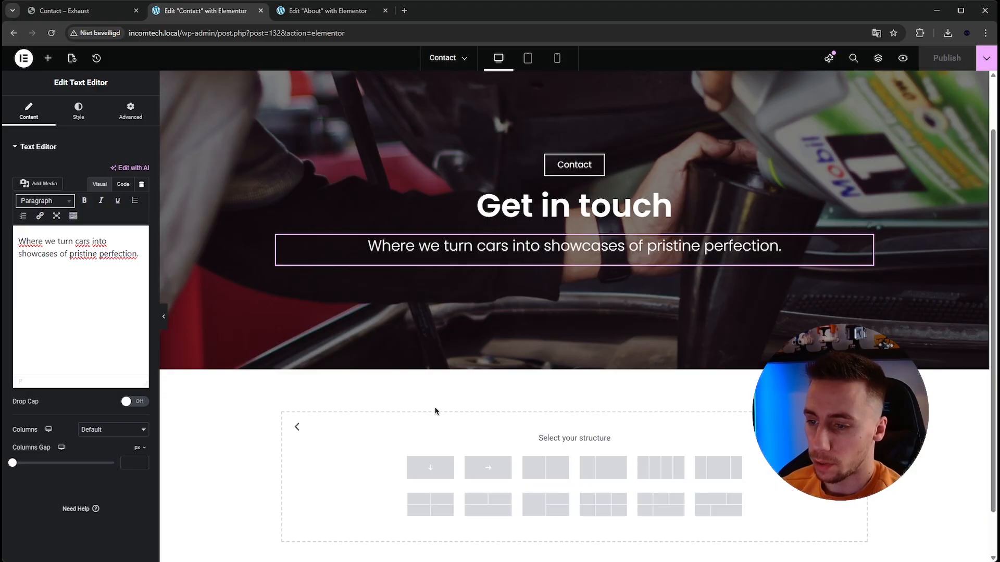
scroll(458, 411, "down", 1)
left_click(473, 419)
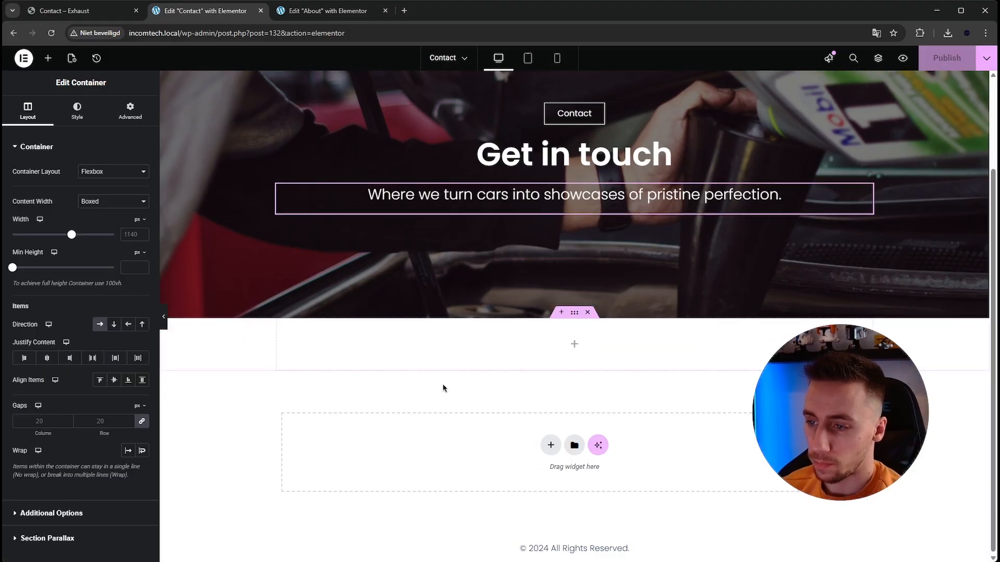
left_click(48, 58)
left_click_drag(67, 196, 599, 347)
right_click(285, 332)
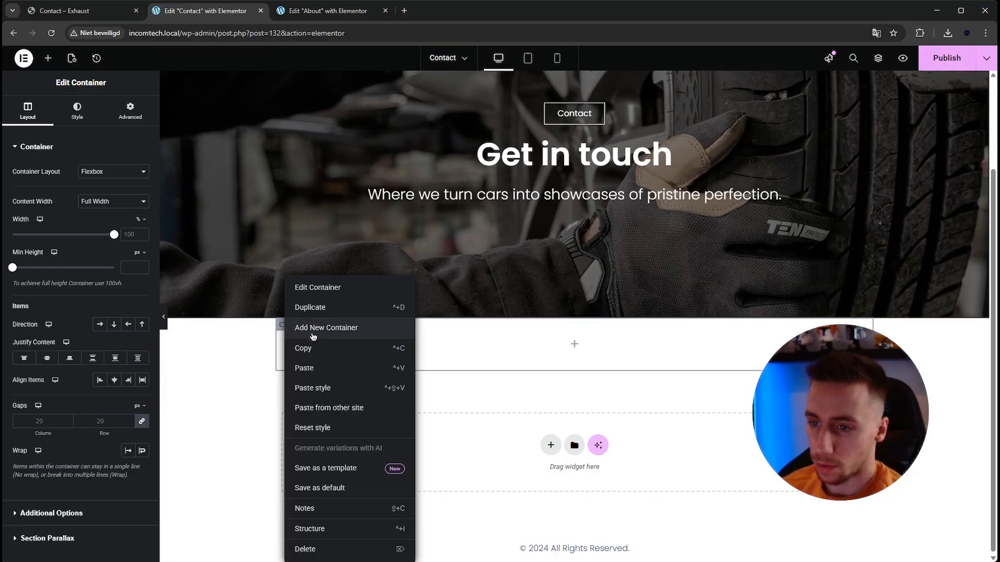
left_click(413, 330)
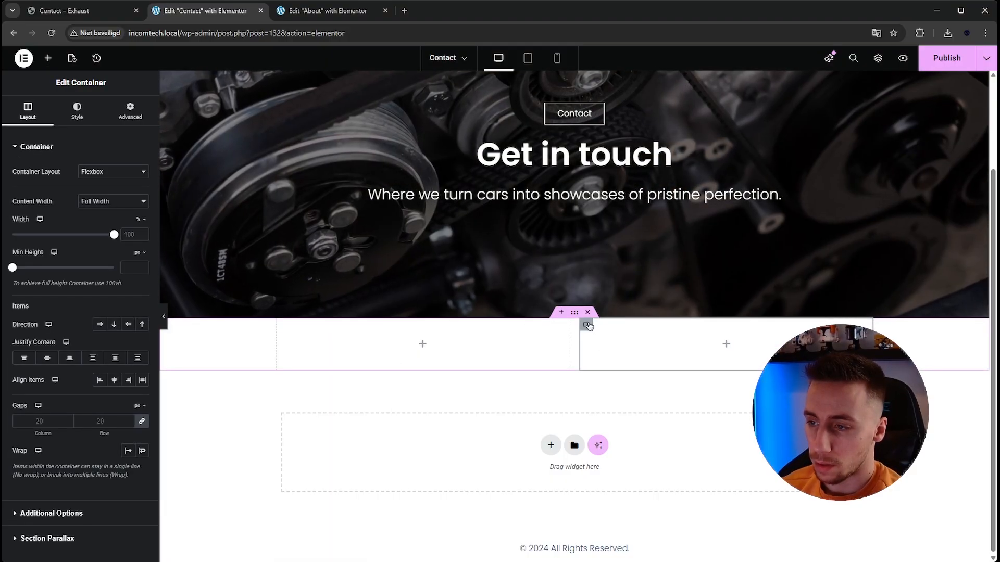
- Set the outer row container's padding to 200 px above and 200 px below, with the values unlinked
left_click(84, 13)
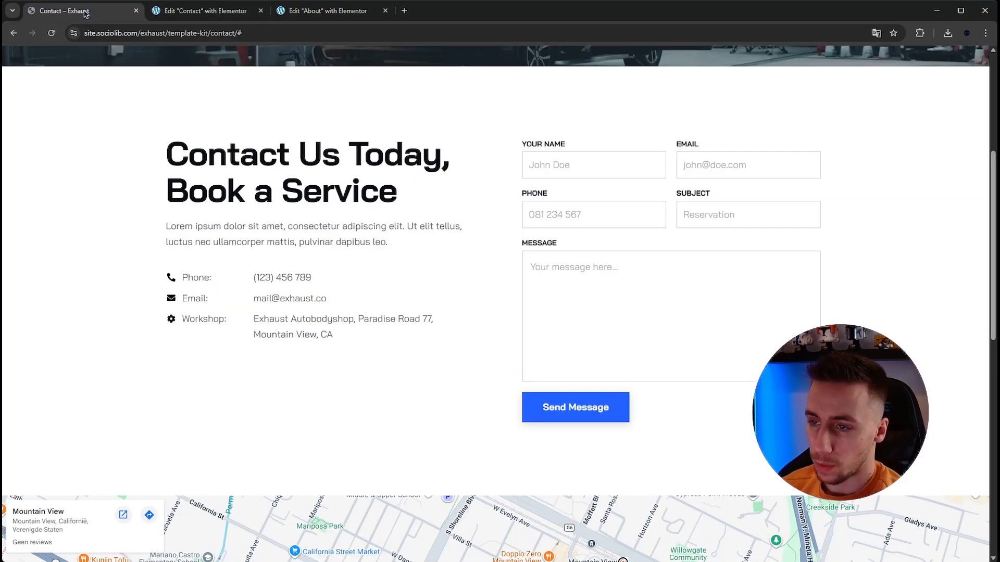
left_click(219, 11)
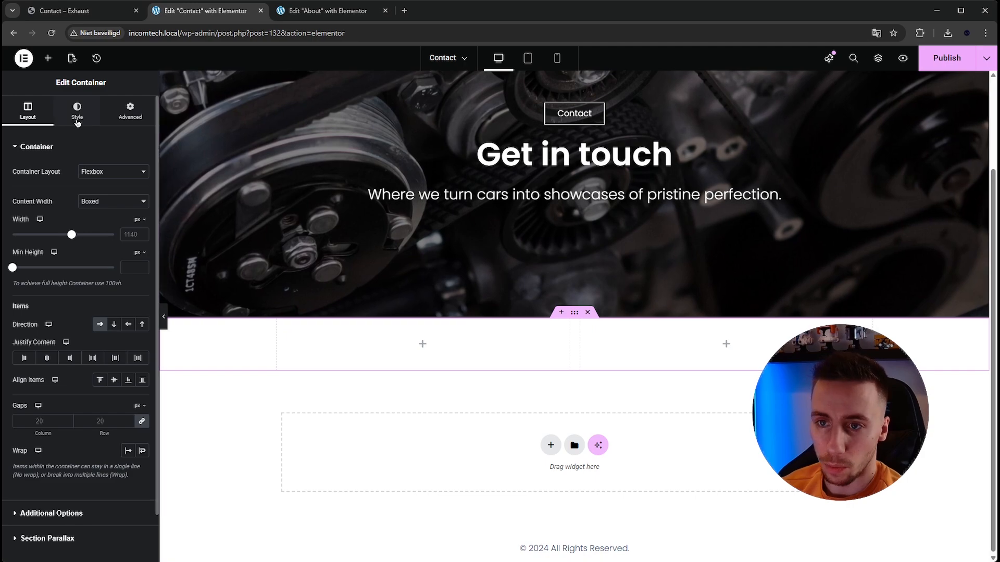
left_click(130, 111)
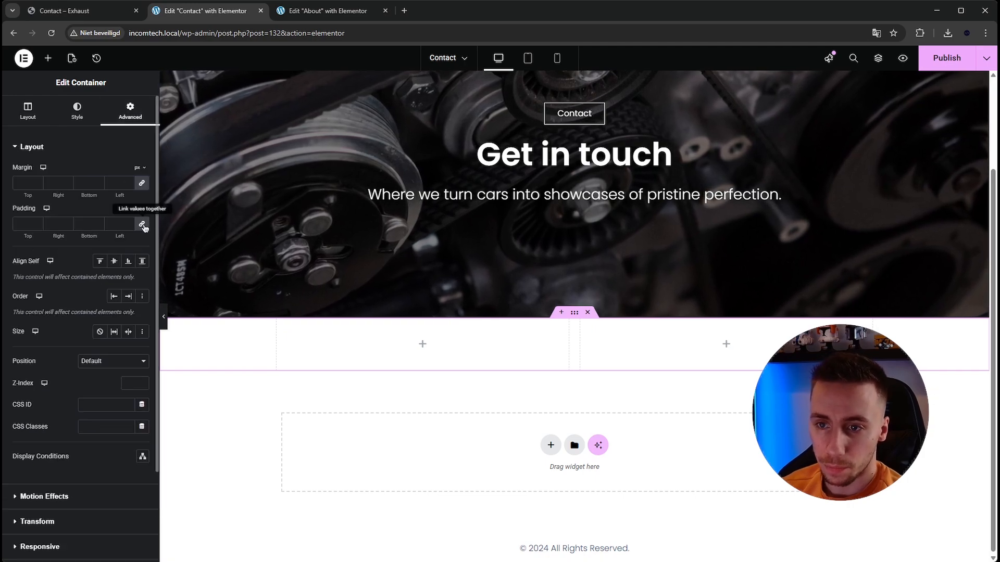
left_click(143, 225)
left_click_drag(30, 224, 14, 223)
type("200")
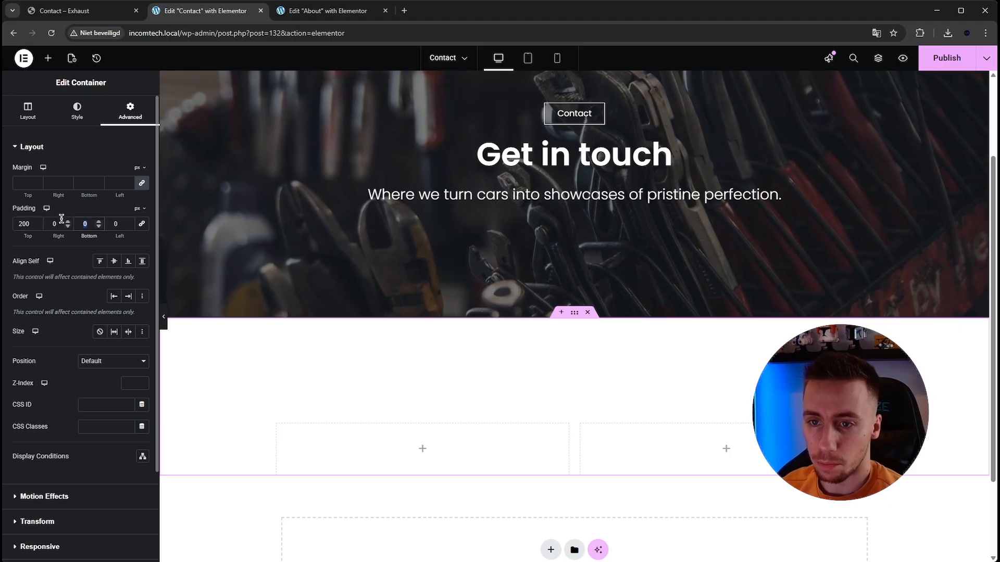
left_click_drag(91, 223, 61, 222)
type("200")
scroll(404, 207, "down", 3)
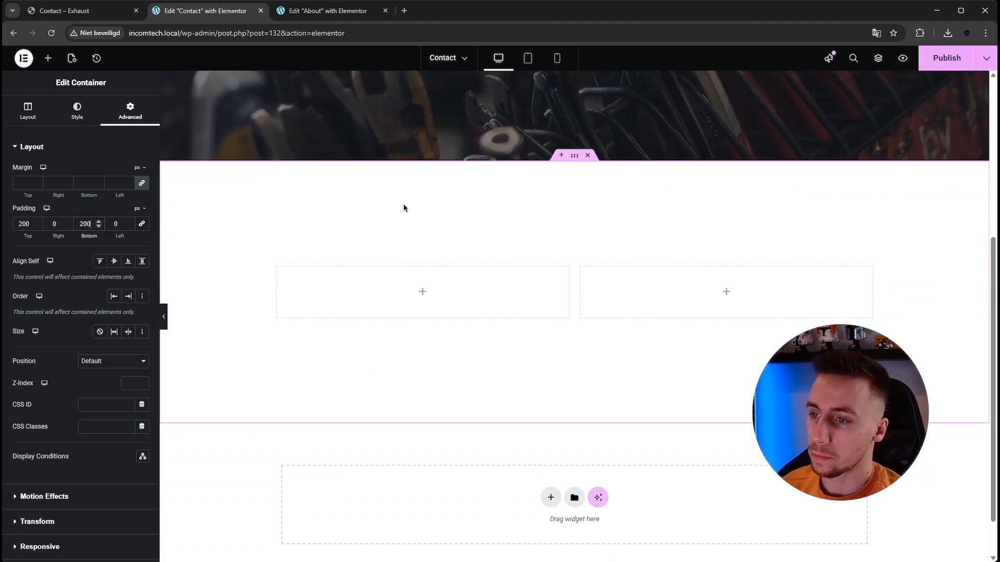
- Copy the "Precision Care for Every Journey" heading from the About page into the Contact page's left inner container
left_click(323, 11)
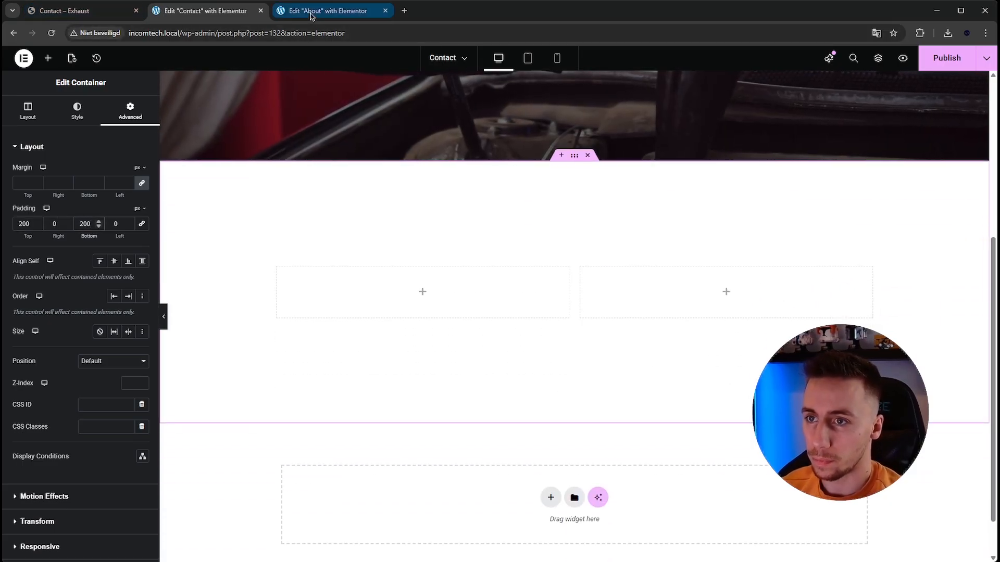
right_click(622, 226)
left_click(641, 272)
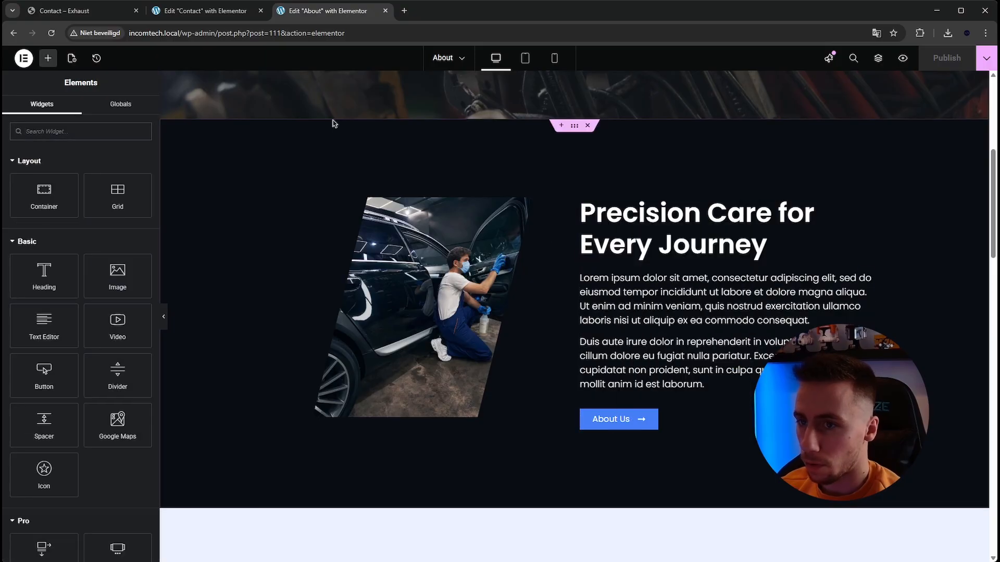
left_click(206, 10)
right_click(424, 299)
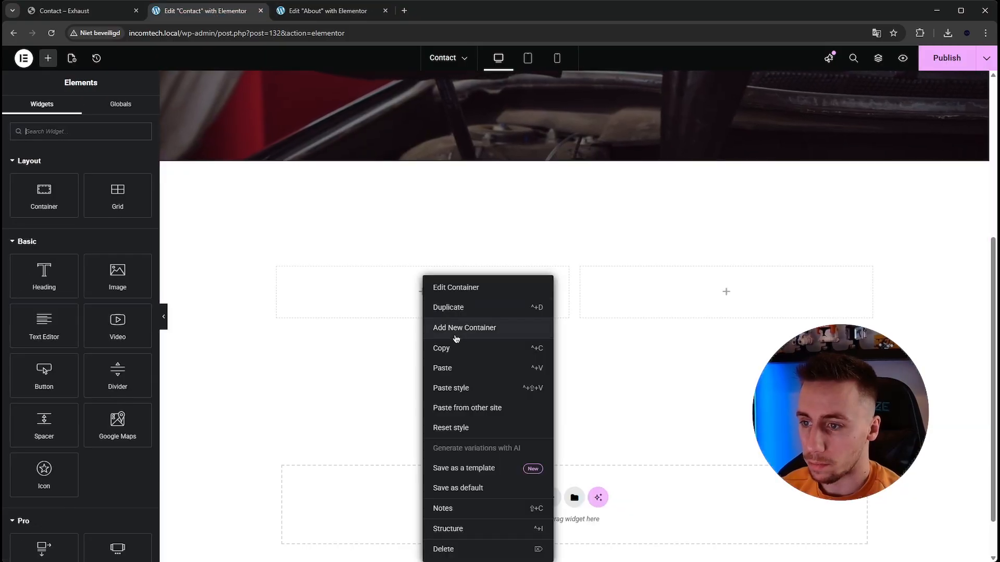
left_click(461, 362)
- Change the pasted heading's text color to black (#000000)
left_click(73, 110)
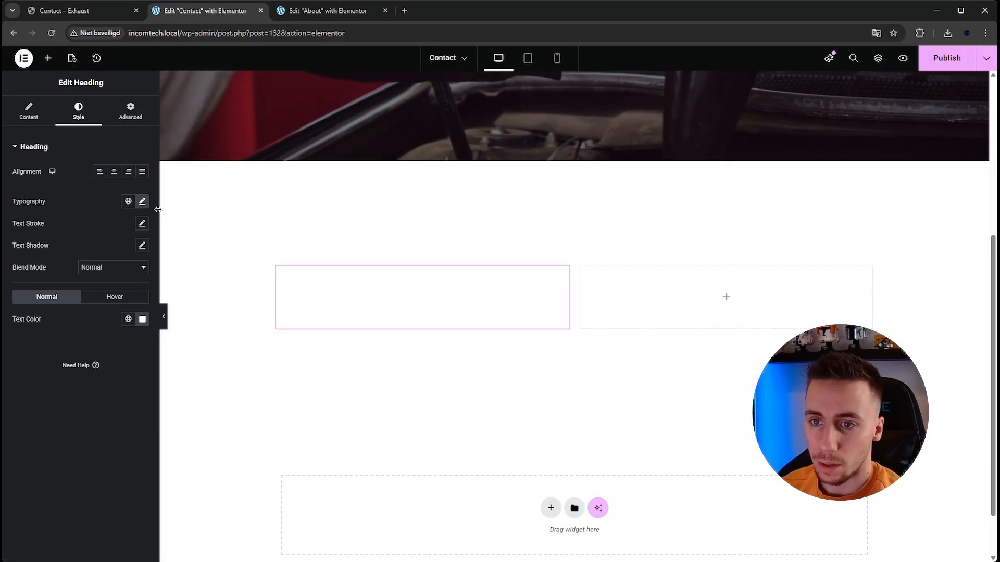
left_click(142, 319)
left_click(82, 440)
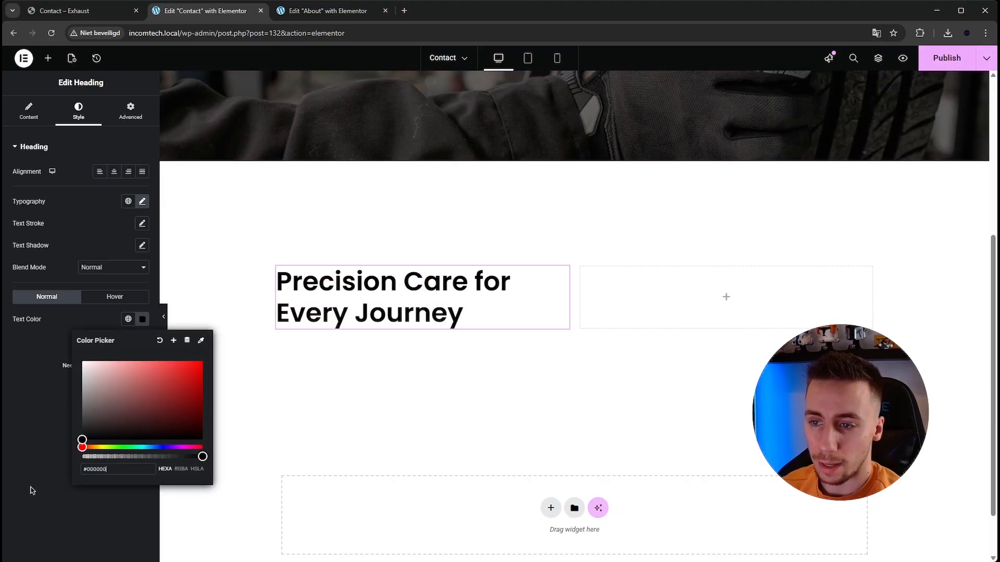
left_click(63, 336)
- Replace the pasted heading's title with "Contact Us Today, Book a Service" copied from the Exhaust template
left_click(68, 11)
mouse_move(186, 154)
left_mouse_down()
mouse_move(395, 193)
mouse_move(186, 155)
left_mouse_up()
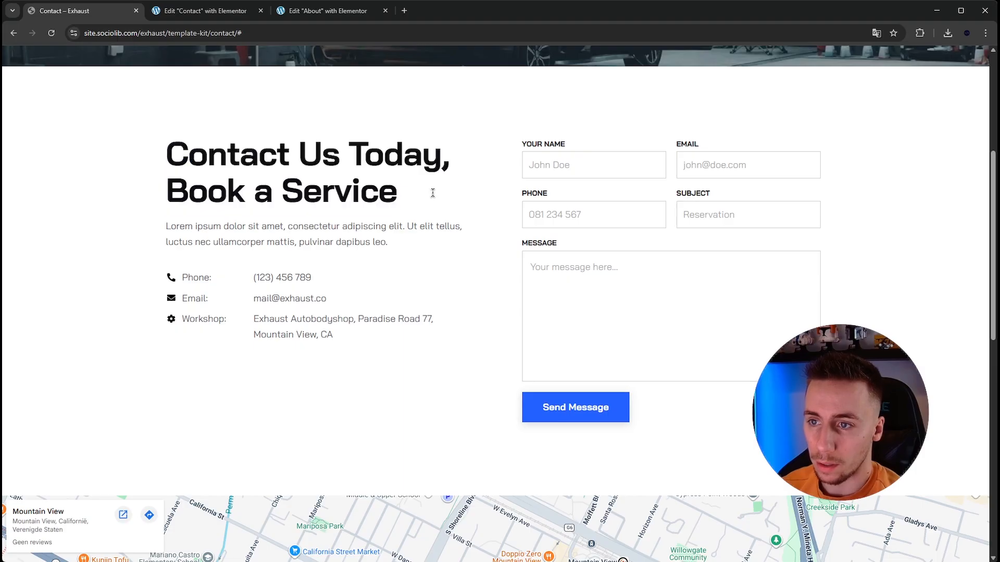
triple_click(422, 194)
left_click(201, 11)
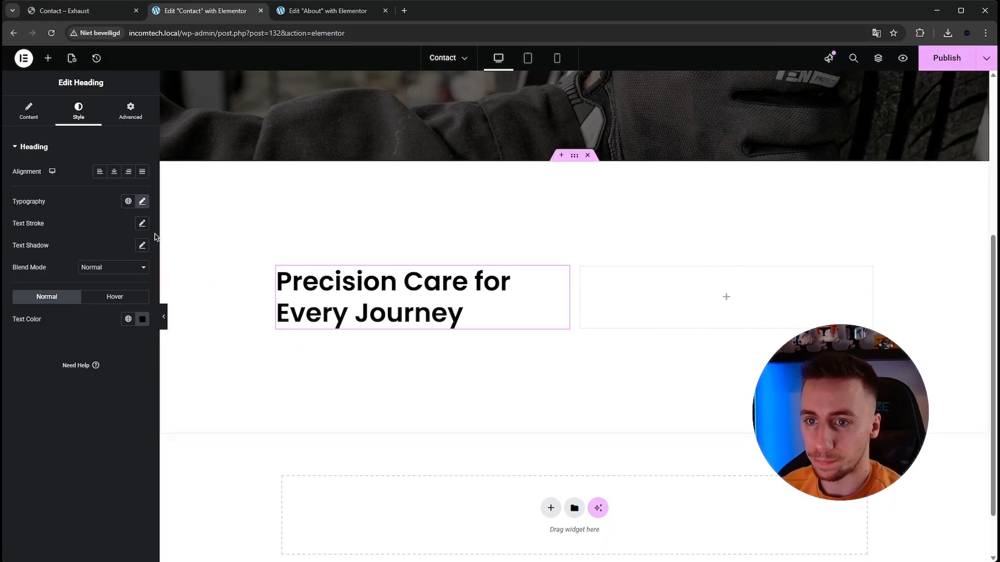
key("ctrl+a")
key("ctrl+v")
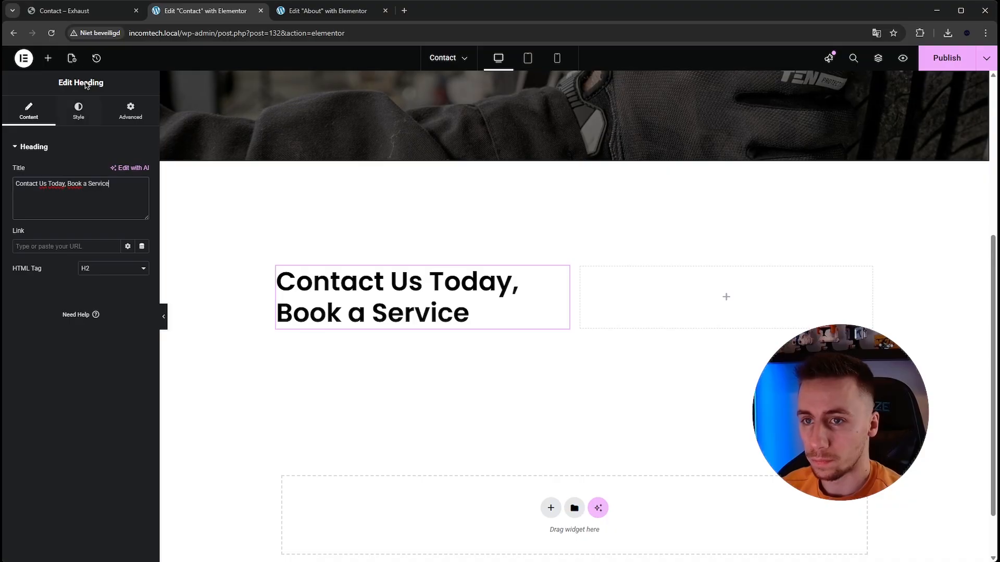
- Copy the About page's lorem ipsum text block and paste it below the "Contact Us Today, Book a Service" heading
left_click(88, 14)
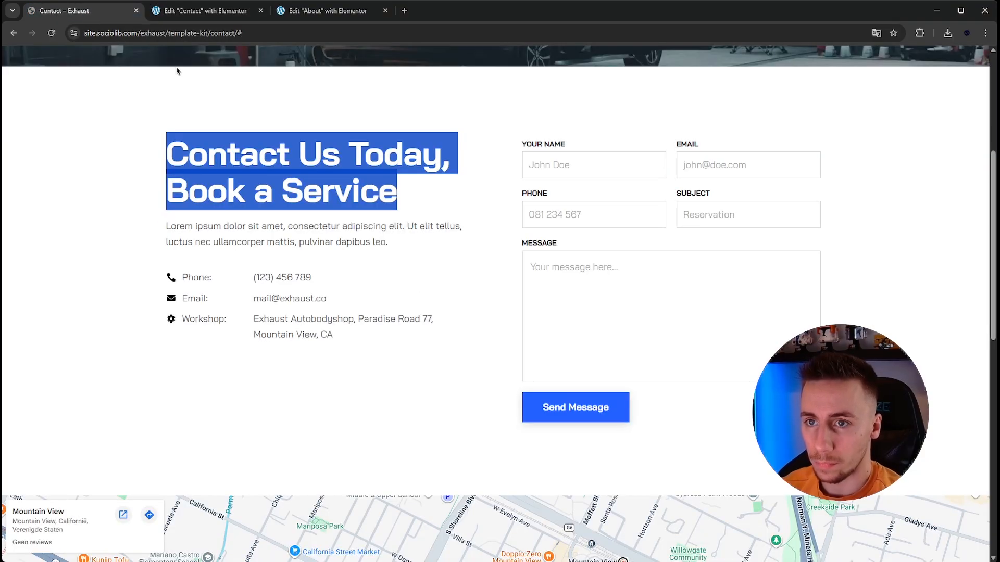
left_click(181, 12)
scroll(608, 327, "up", 5)
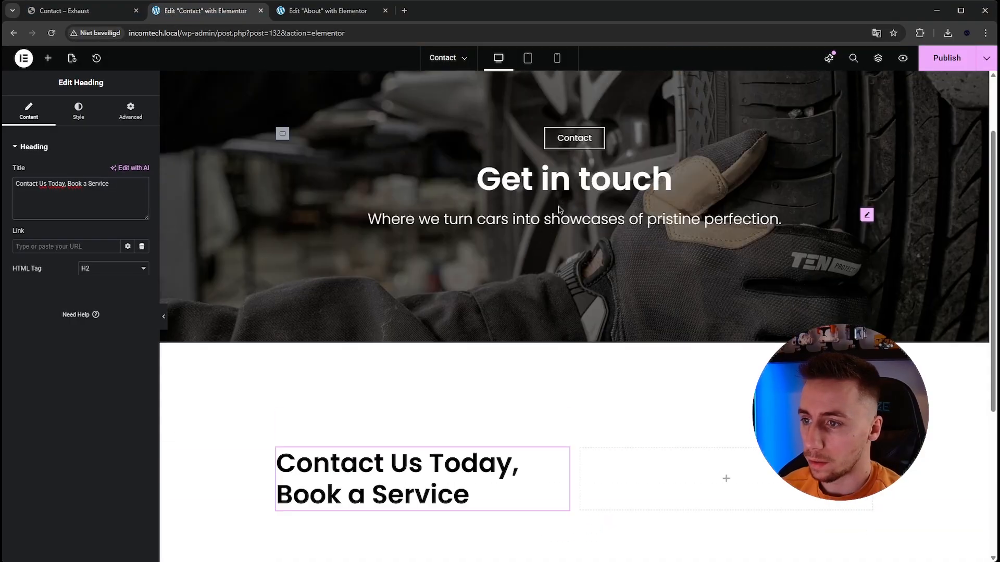
scroll(608, 326, "up", 1)
key("ctrl+Tab")
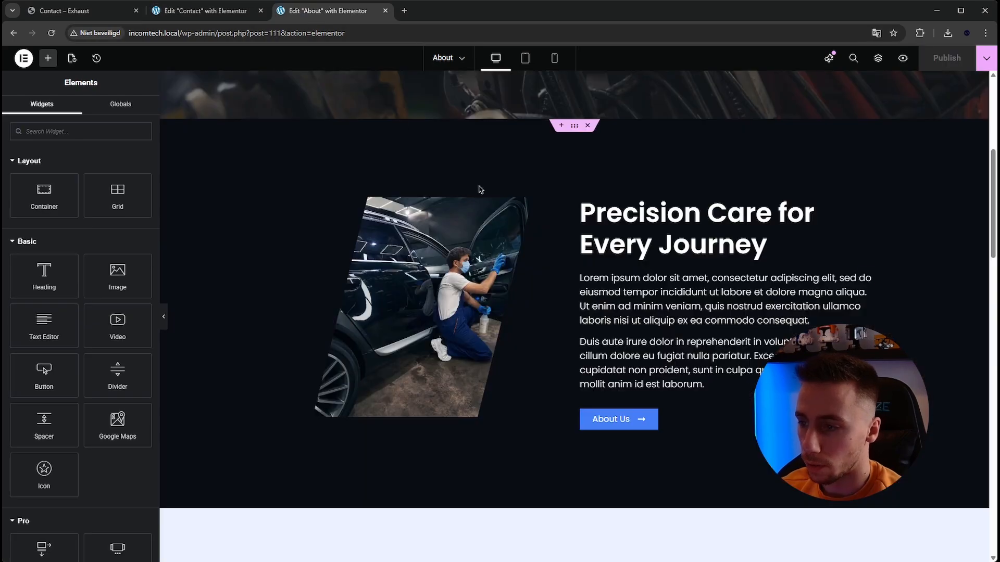
left_click(645, 321)
right_click(586, 323)
key("Escape")
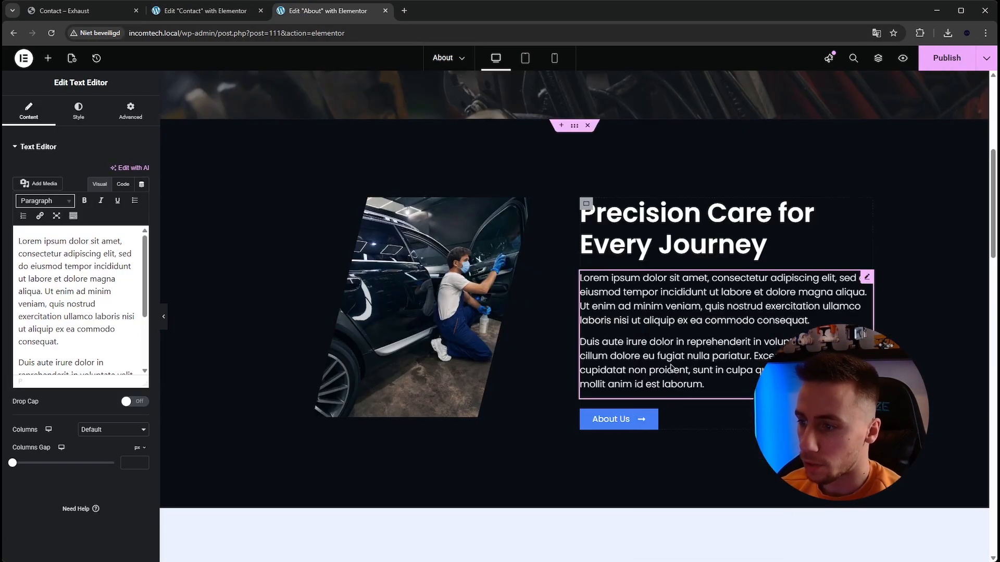
key("ctrl+shift+Tab")
scroll(397, 344, "down", 5)
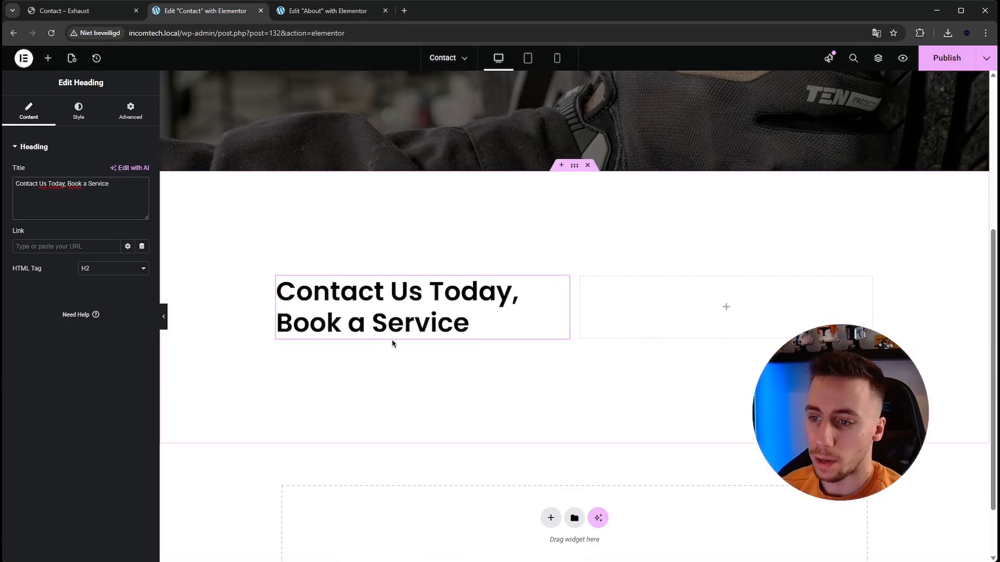
right_click(387, 336)
left_click(385, 382)
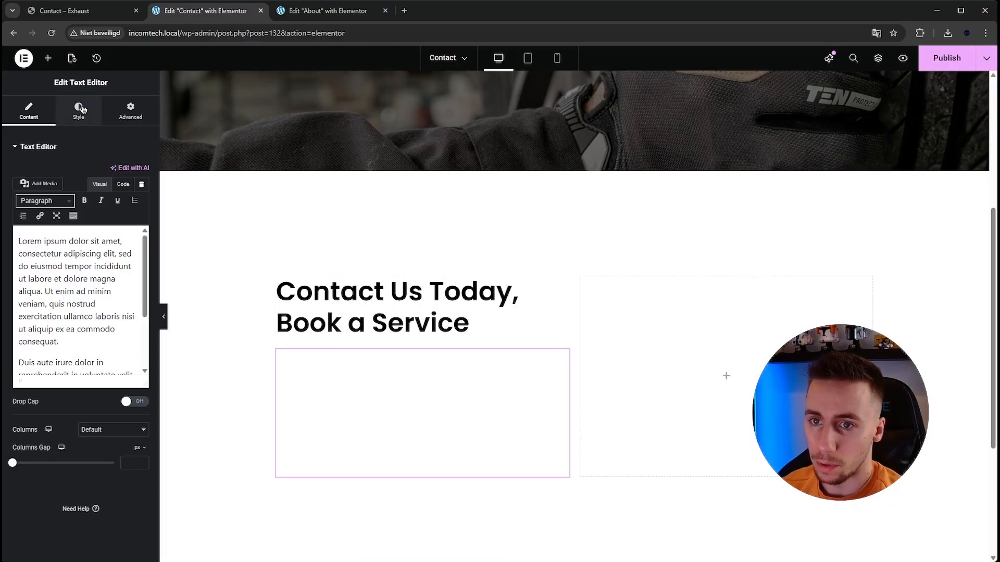
- Change the pasted text block's text color to black
left_click(95, 119)
left_click(143, 309)
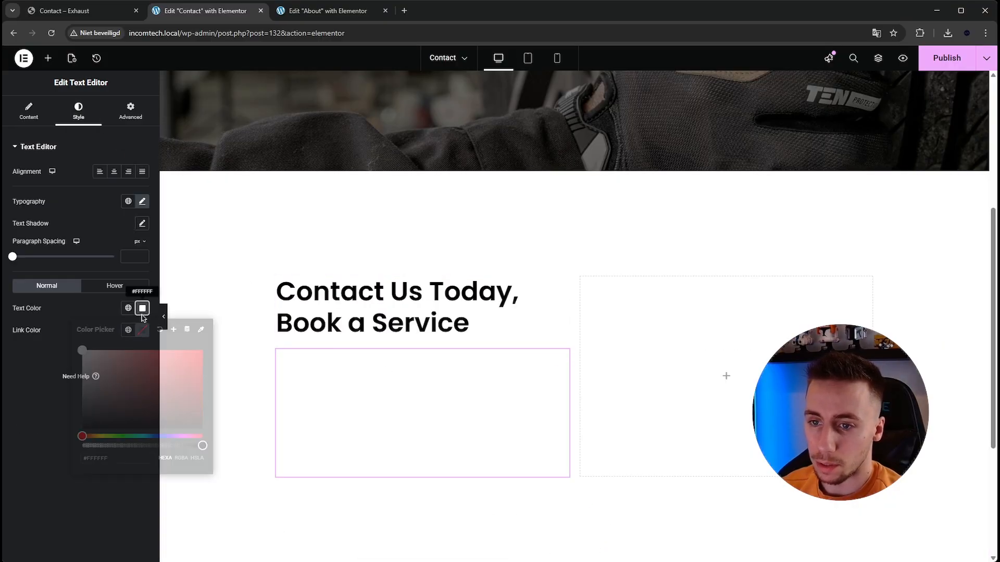
left_click_drag(106, 404, 76, 437)
- Replace the text block's content with the two-line lorem ipsum paragraph copied from the Exhaust template's contact section
left_click(107, 6)
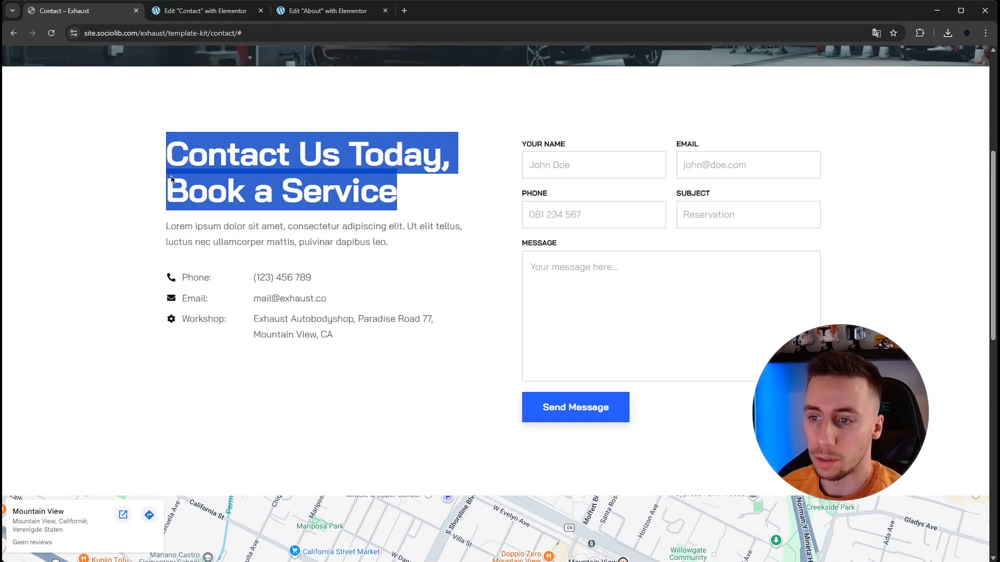
left_click_drag(162, 230, 388, 252)
left_click(393, 246)
triple_click(214, 229)
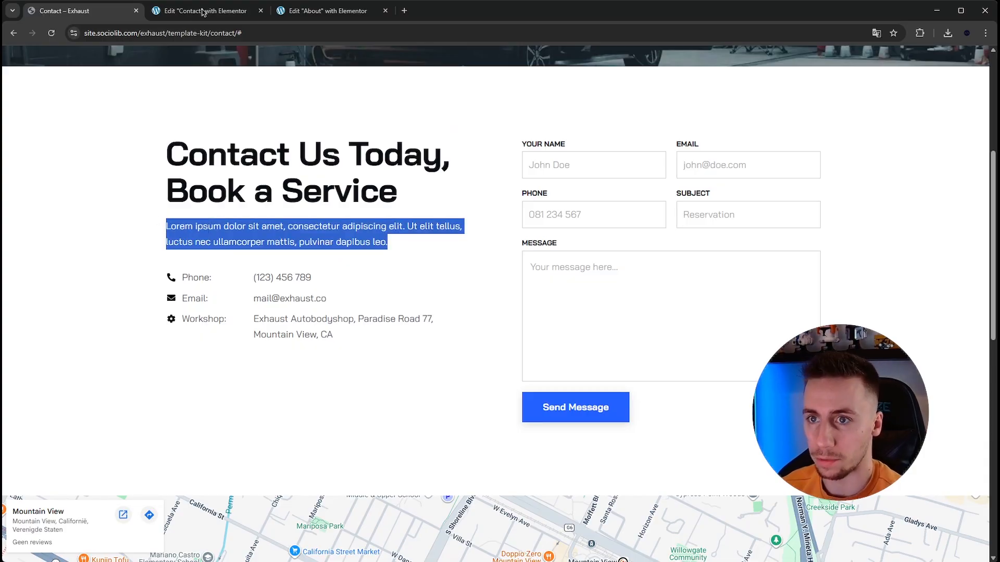
left_click(203, 11)
left_click(28, 110)
key("ctrl+a")
key("ctrl+v")
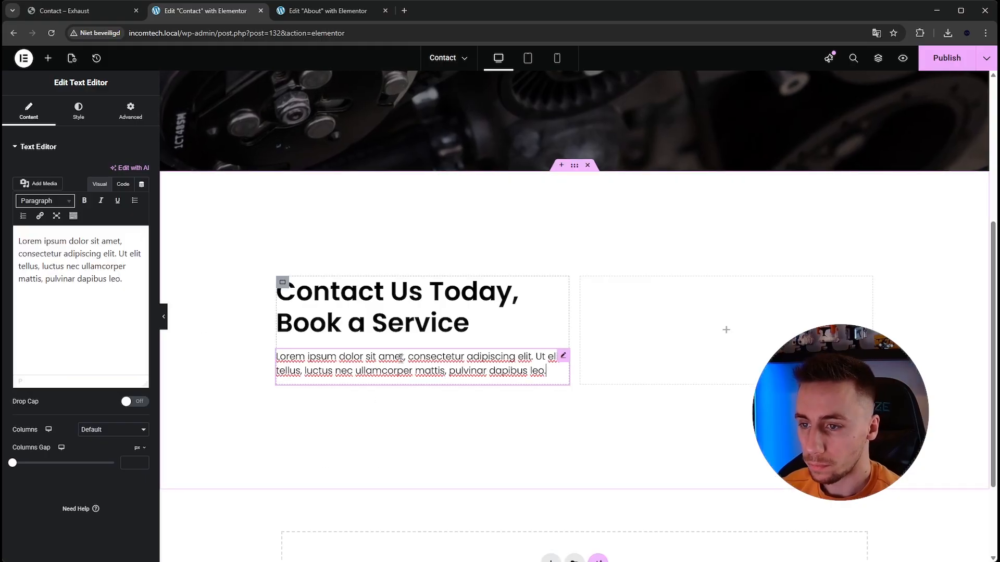
- Check the template's contact details and add an Icon List widget below the Contact page's paragraph
left_click(86, 13)
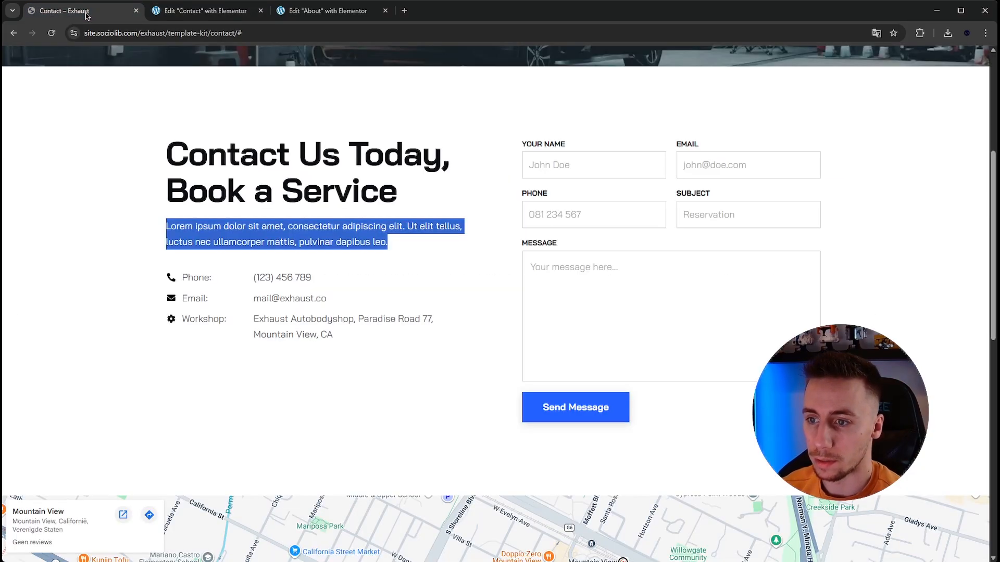
scroll(258, 271, "down", 1)
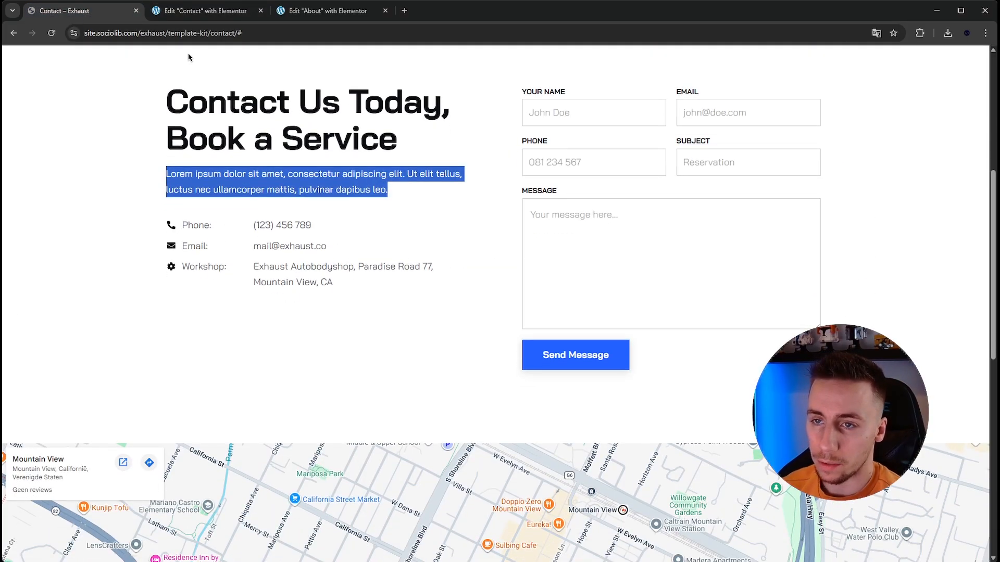
left_click(204, 11)
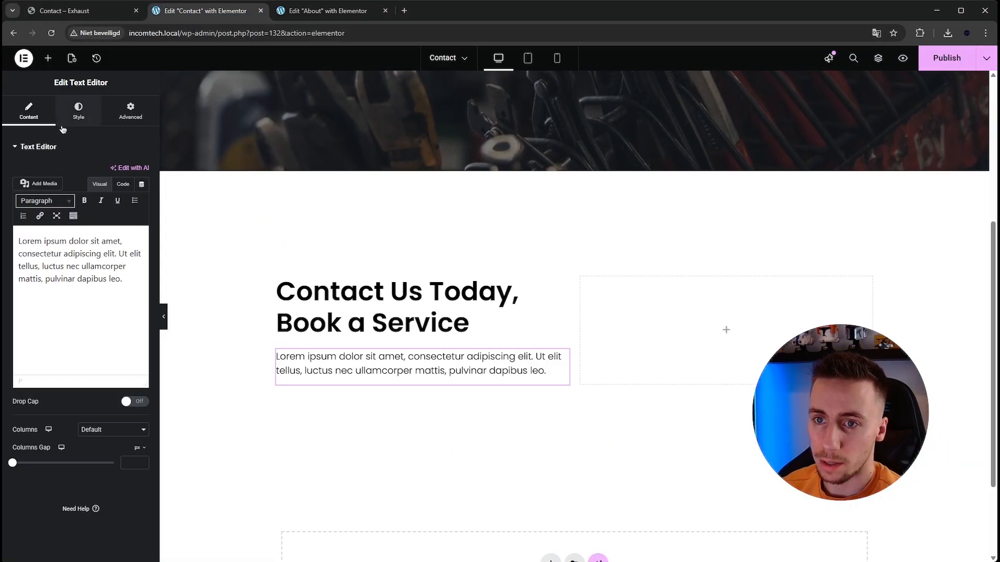
left_click(48, 59)
type("icon")
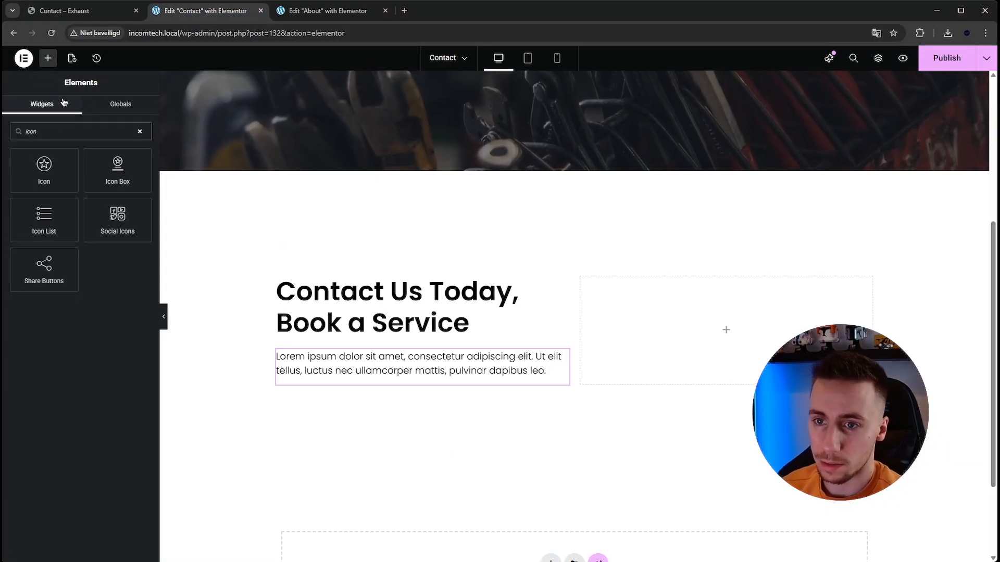
left_click_drag(46, 223, 375, 386)
scroll(407, 371, "down", 1)
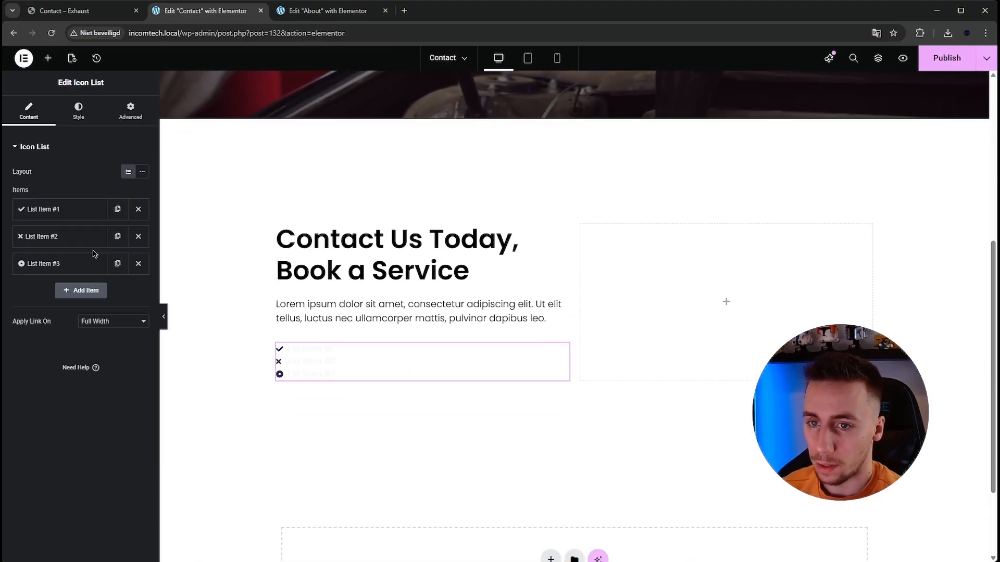
- Search the icon library for "phone" and set the first list item's icon to the Phone Alt handset matching the template
left_click(100, 16)
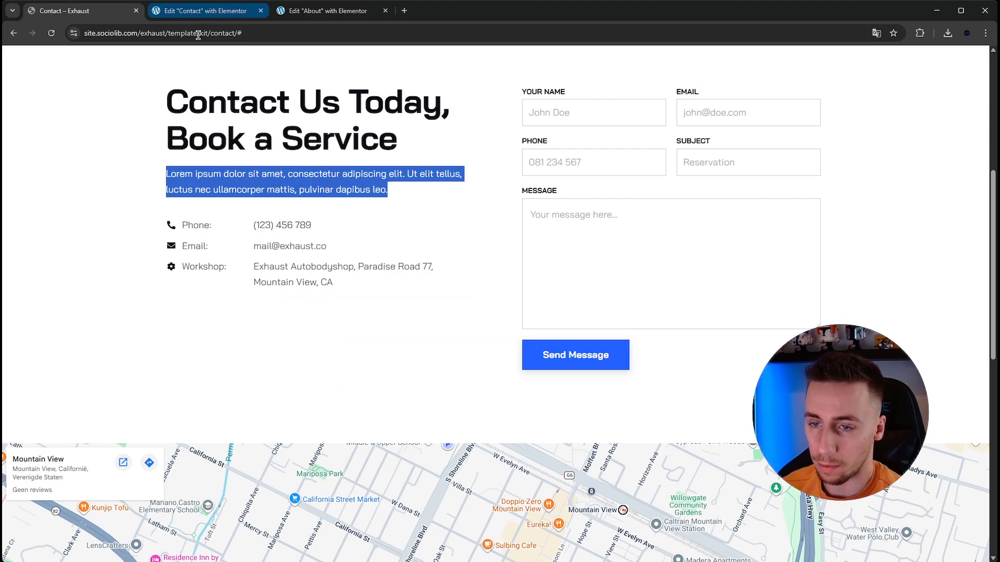
left_click(203, 20)
left_click(60, 211)
left_click(94, 284)
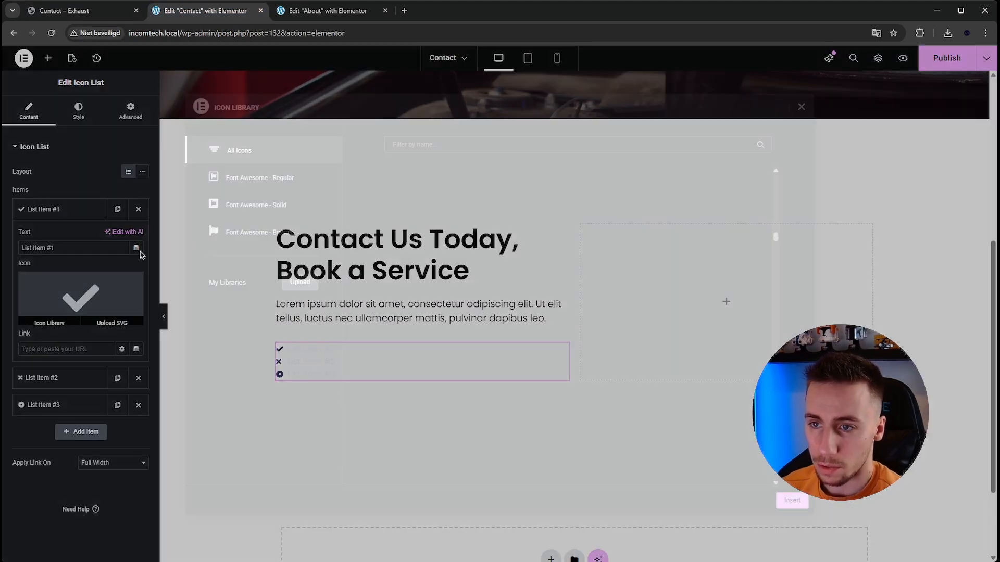
type("phone")
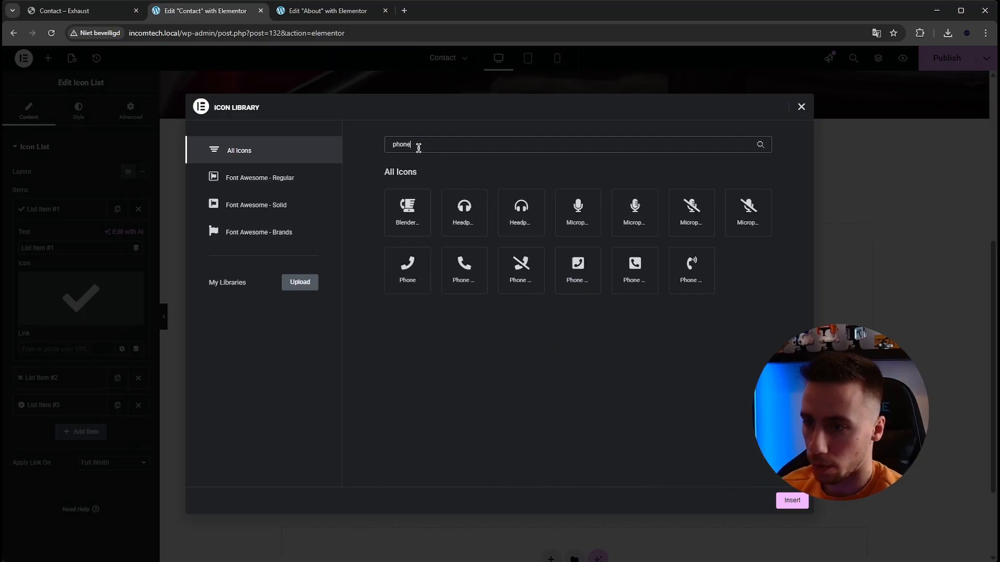
left_click(464, 269)
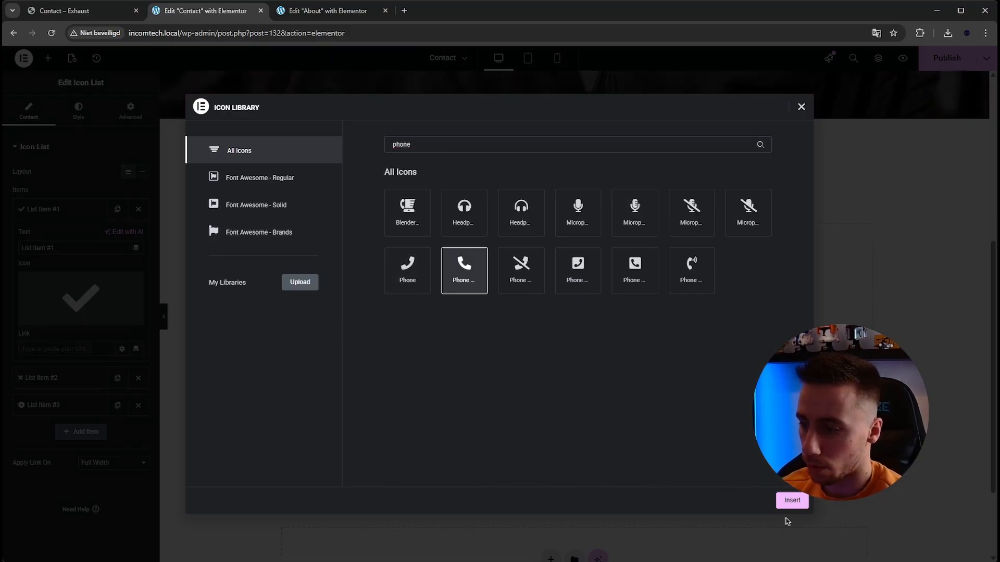
left_click(792, 501)
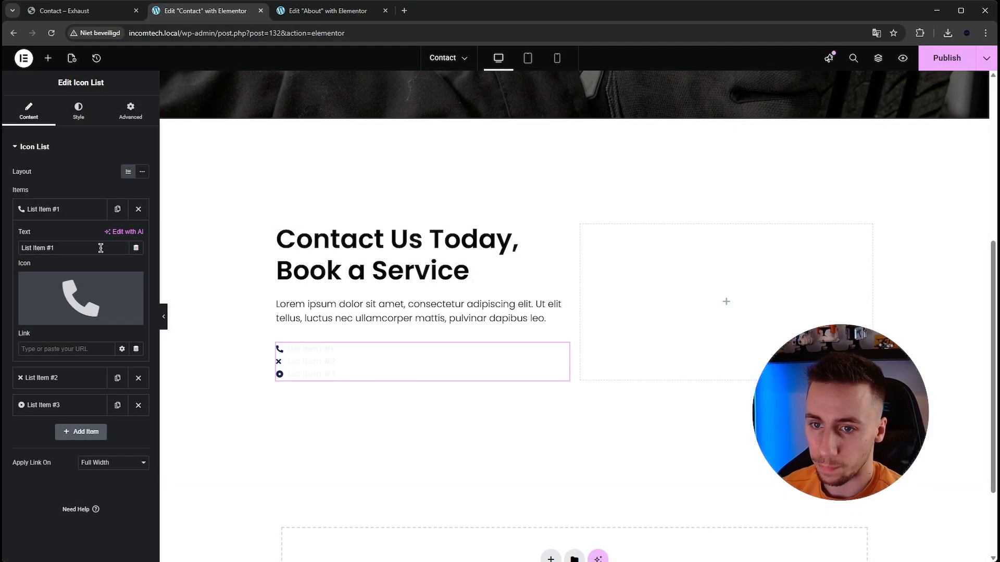
- Replace the first list item's text with the placeholder phone number, putting the area code in parentheses after a plus sign
triple_click(99, 249)
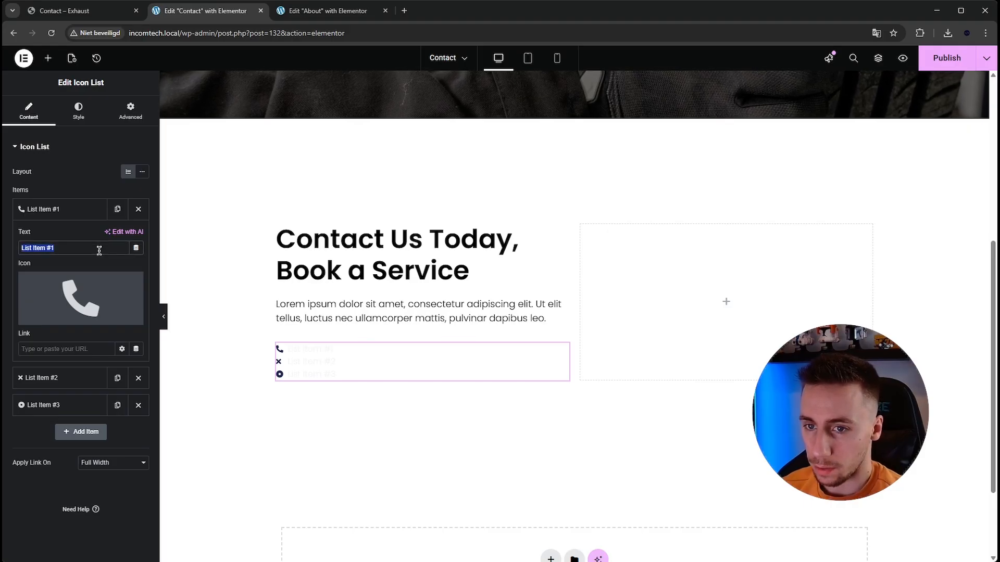
key("BackSpace")
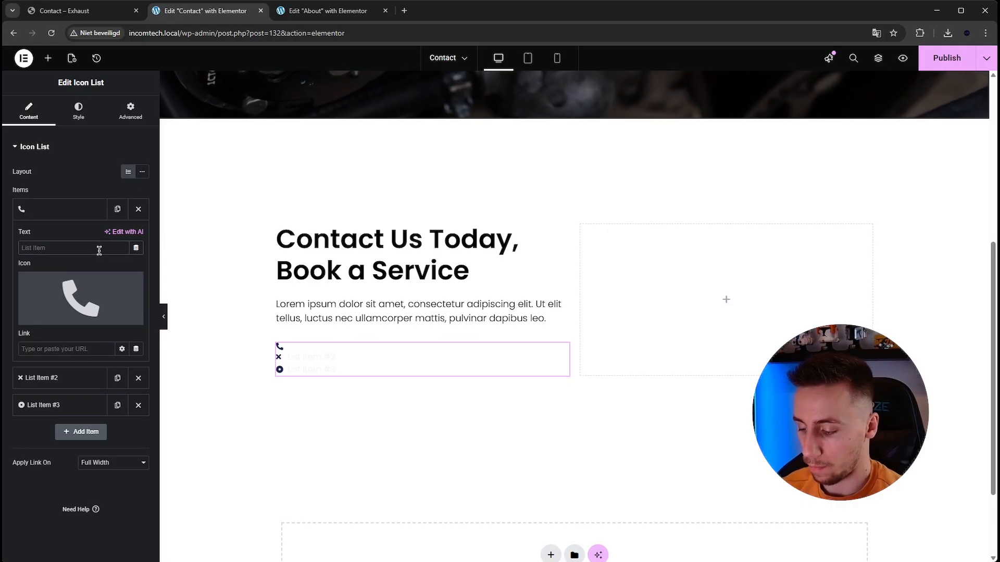
type("+")
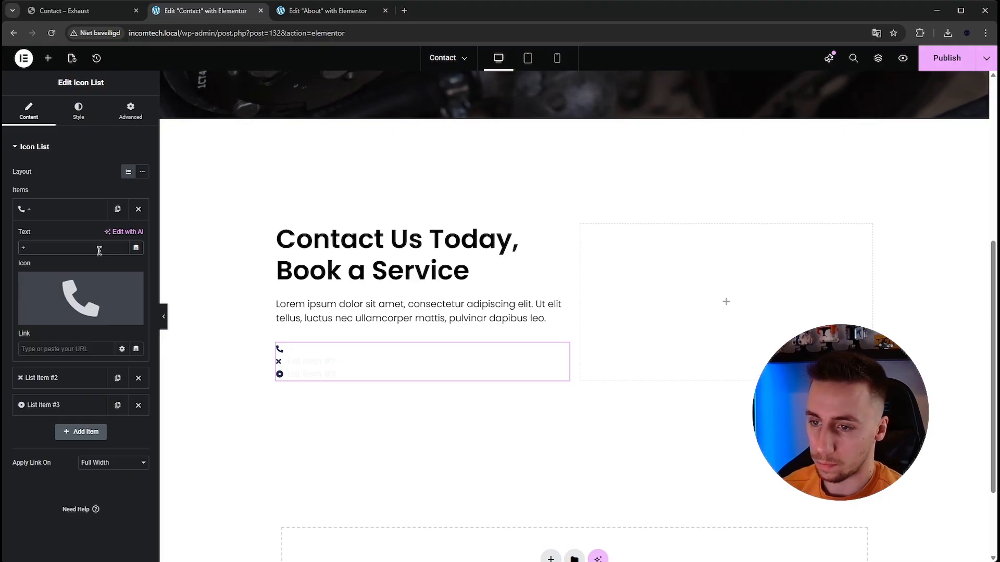
type(" (")
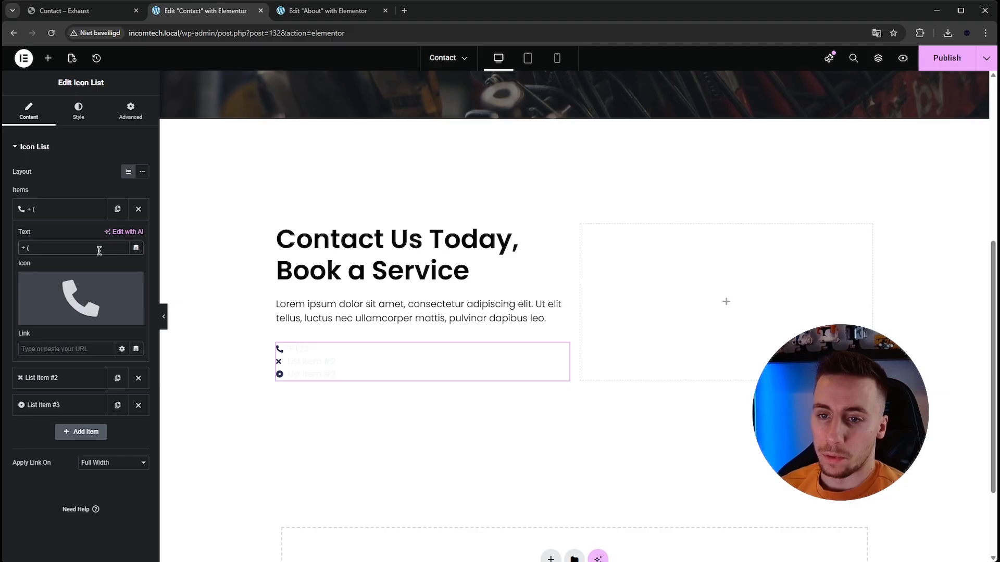
type("123) 456 789")
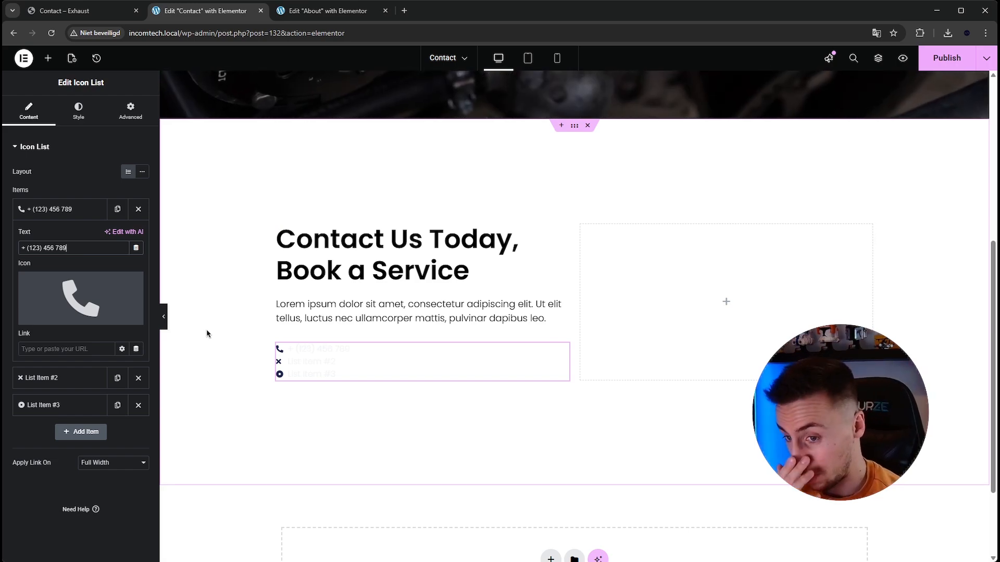
- Set the first list item's link to a tel: link containing the phone number without spaces or parentheses
left_click(83, 350)
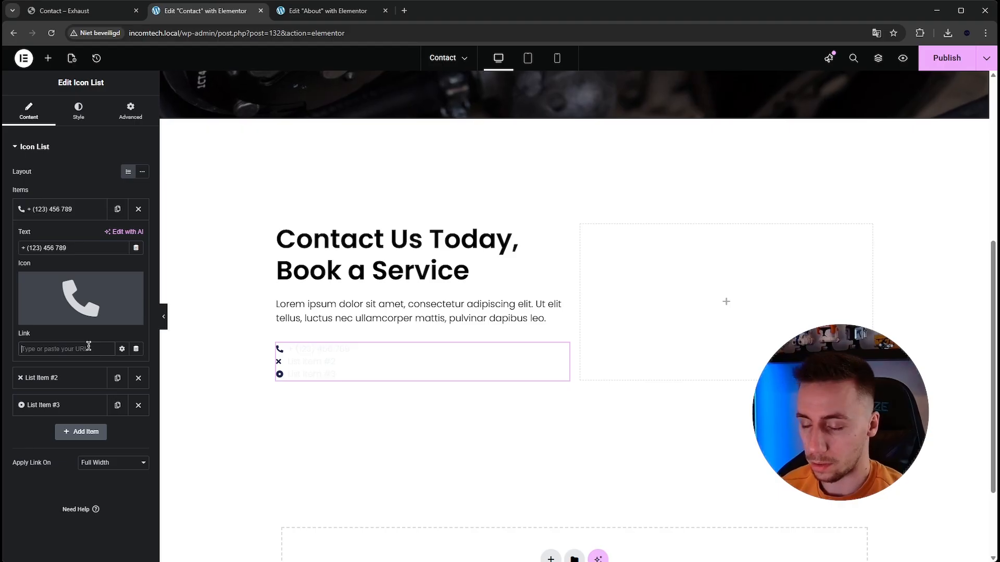
type("tel:")
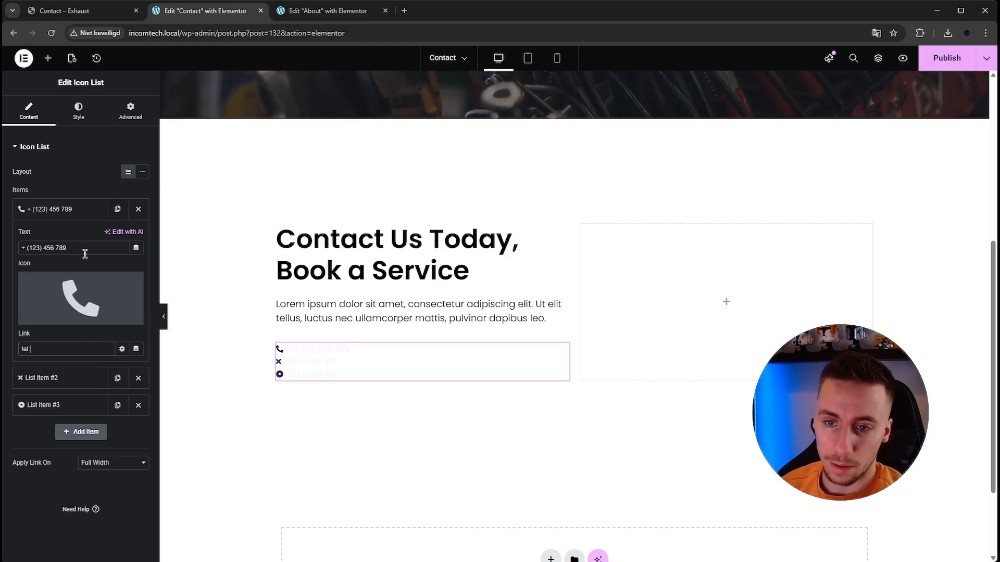
left_click(65, 347)
type("+ (123) 456 789")
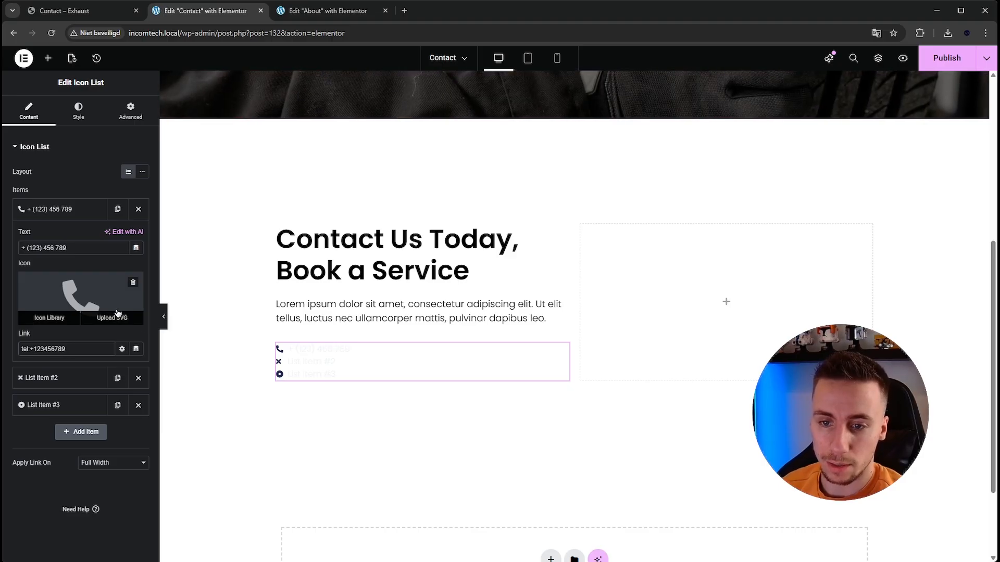
left_click_drag(85, 348, 7, 352)
left_click(76, 351)
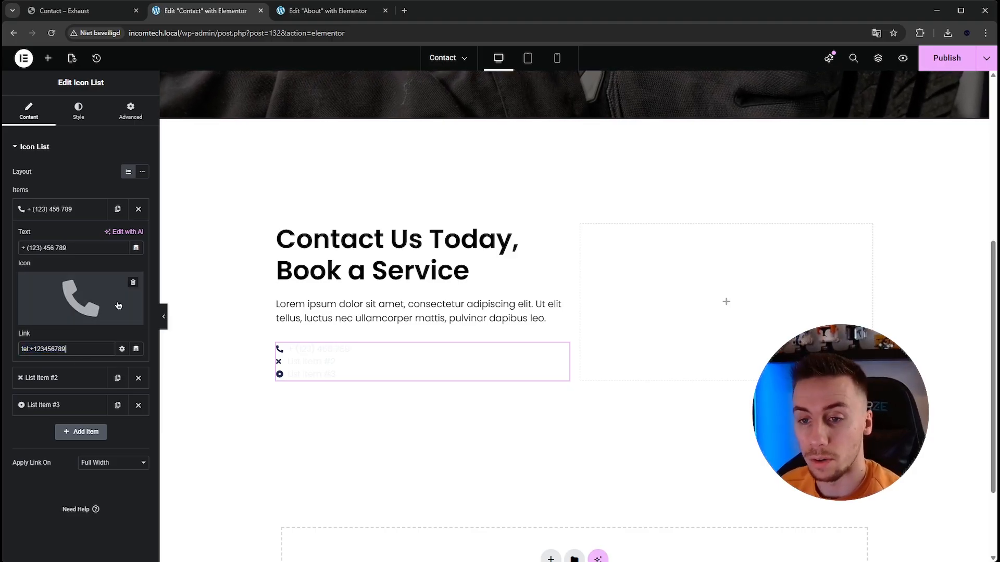
- Delete List Item #2 and List Item #3 from the icon list and set the icon size to 20 px
left_click(79, 209)
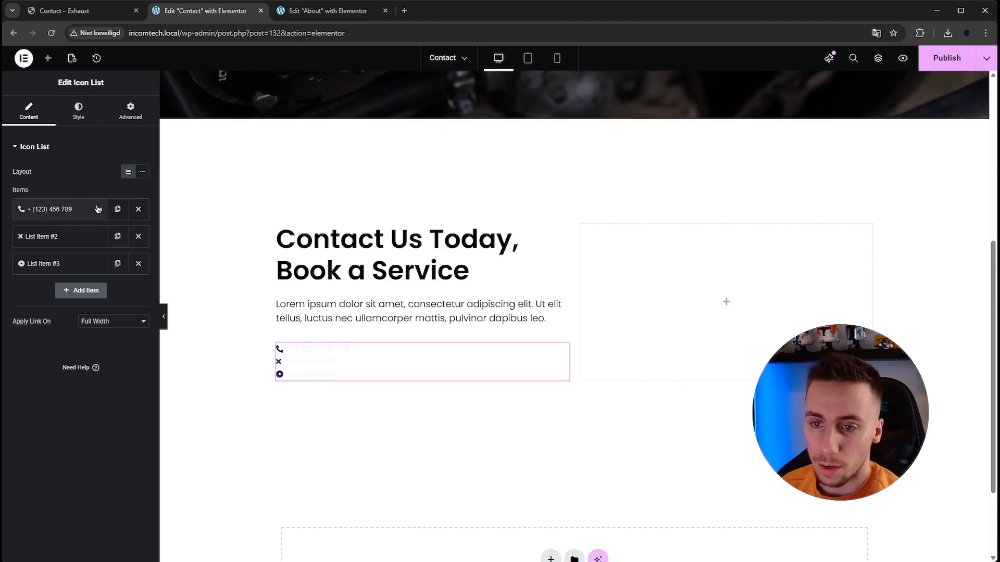
left_click(138, 233)
left_click(138, 233)
left_click(93, 120)
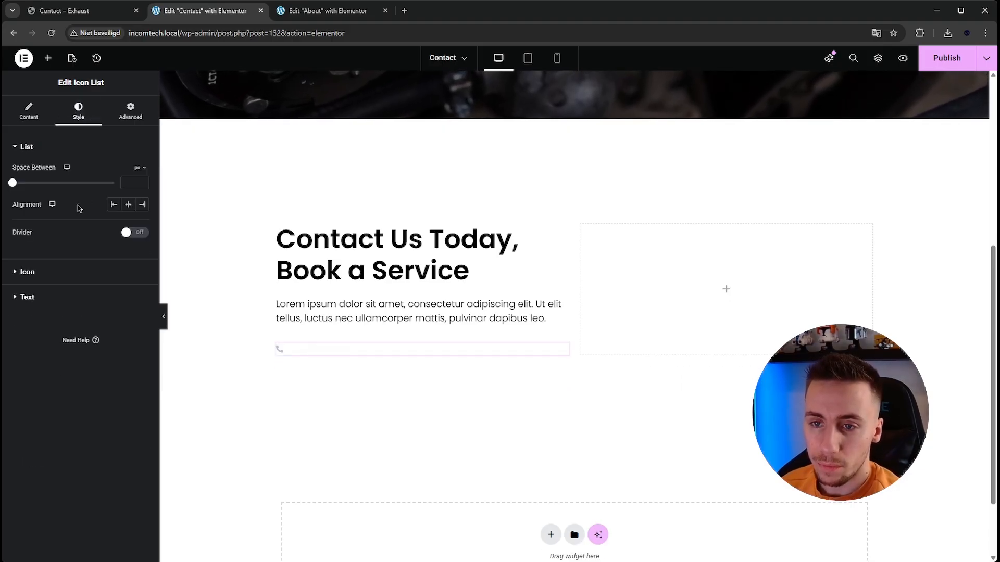
left_click(59, 273)
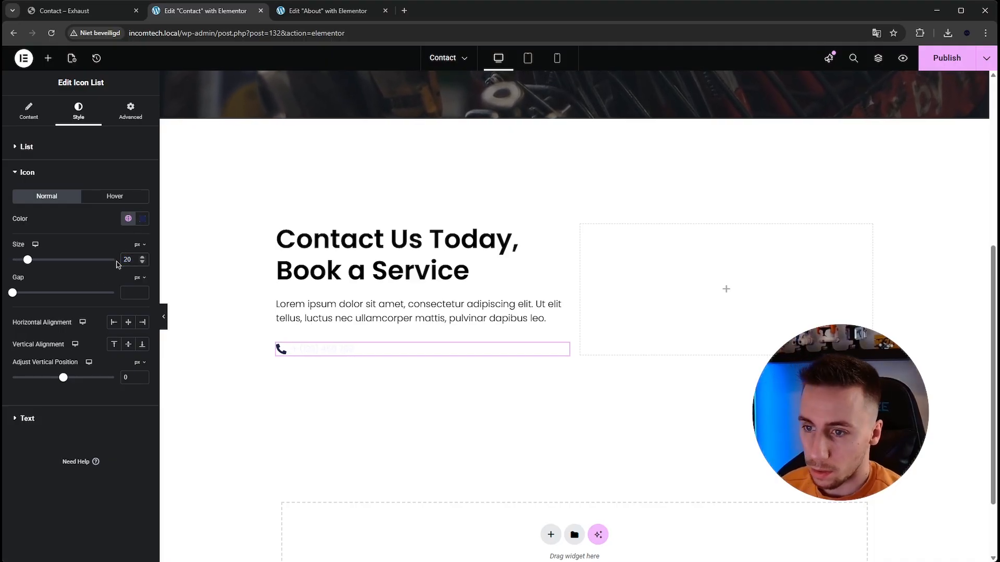
- Set the icon list's text color to black (#000000), trying a global color before returning to the custom value
left_click(67, 426)
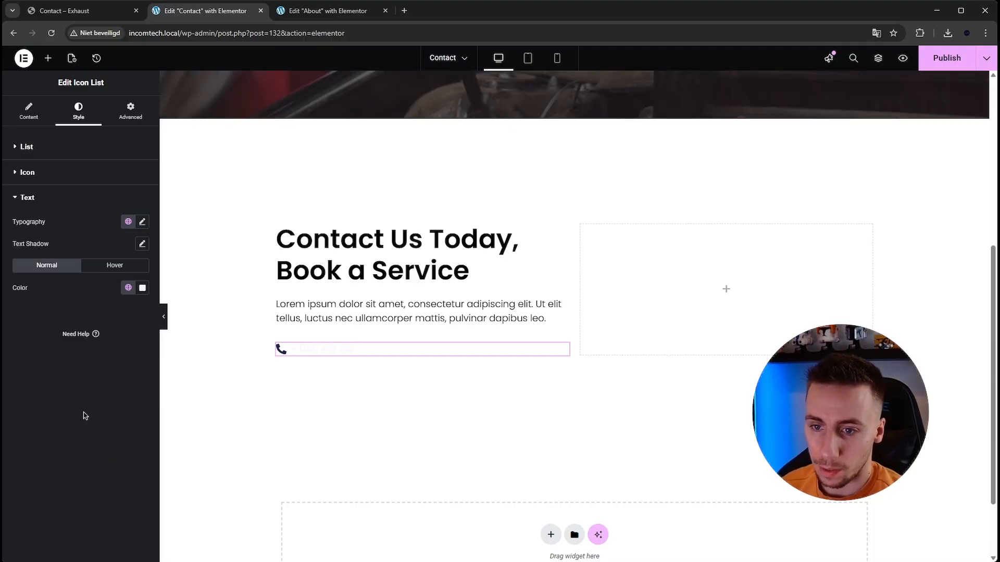
left_click(142, 287)
left_click_drag(111, 390, 14, 495)
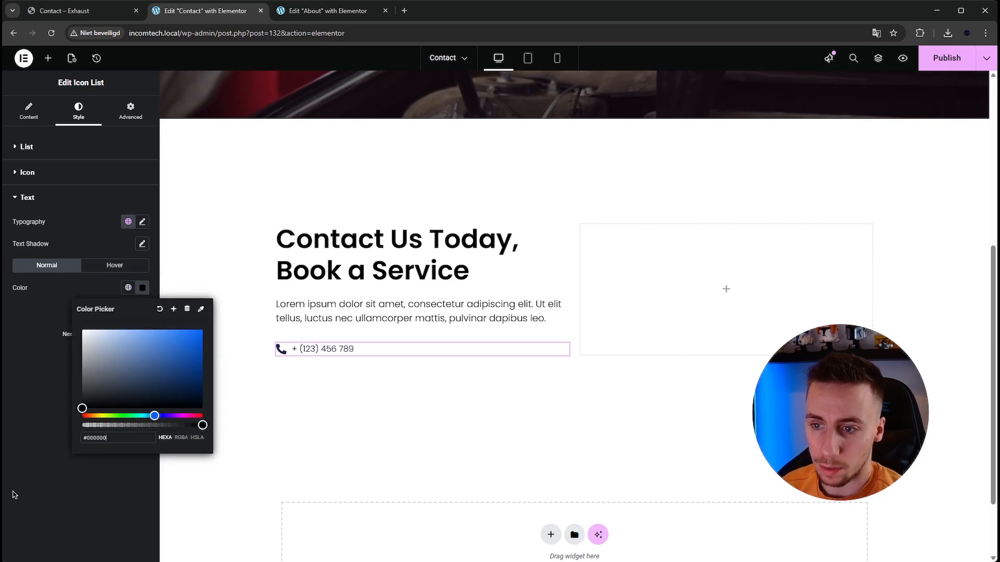
left_click(128, 288)
left_click(96, 344)
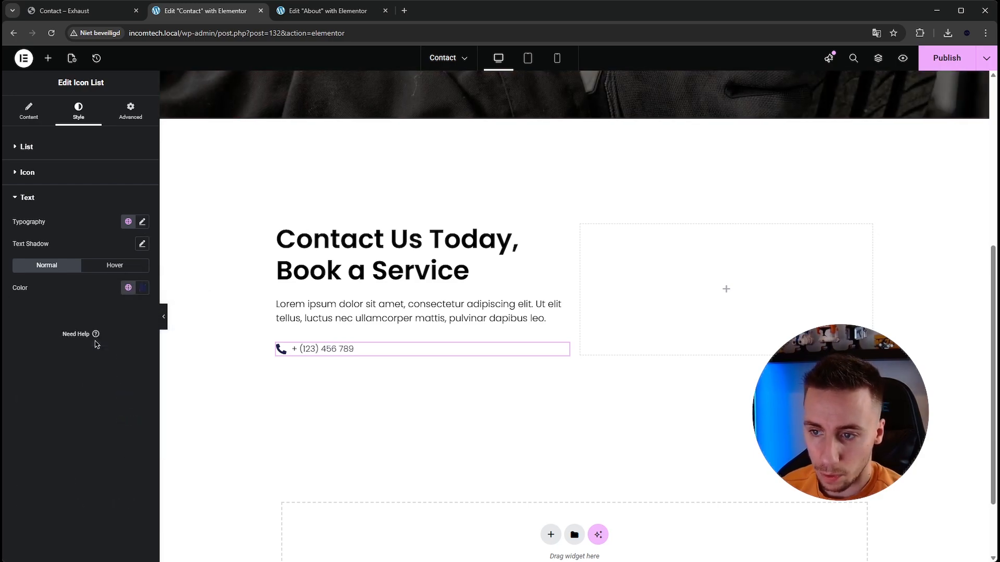
left_click(142, 290)
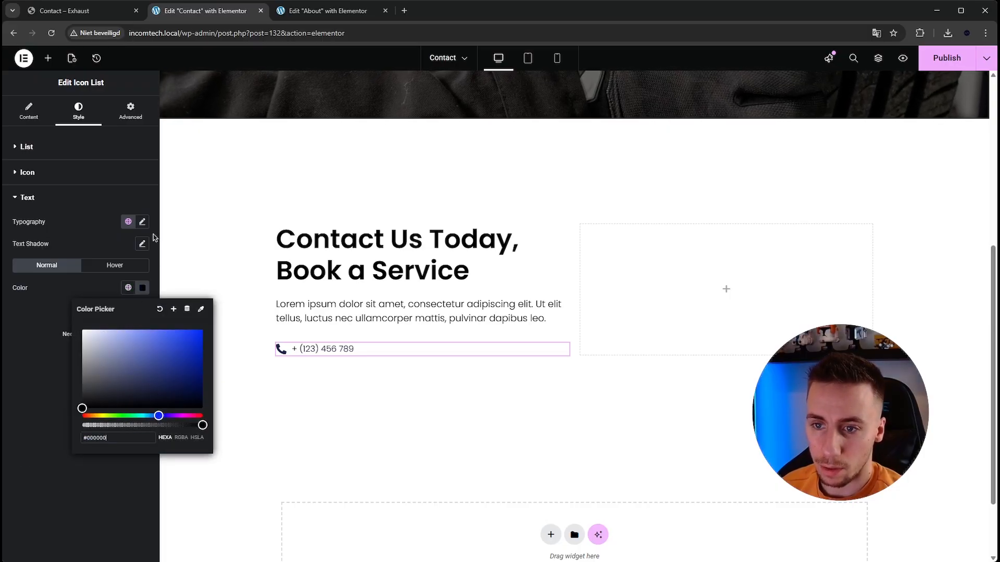
- Set the icon list's text size to 20 px and its icon color to black (#000000)
left_click(142, 222)
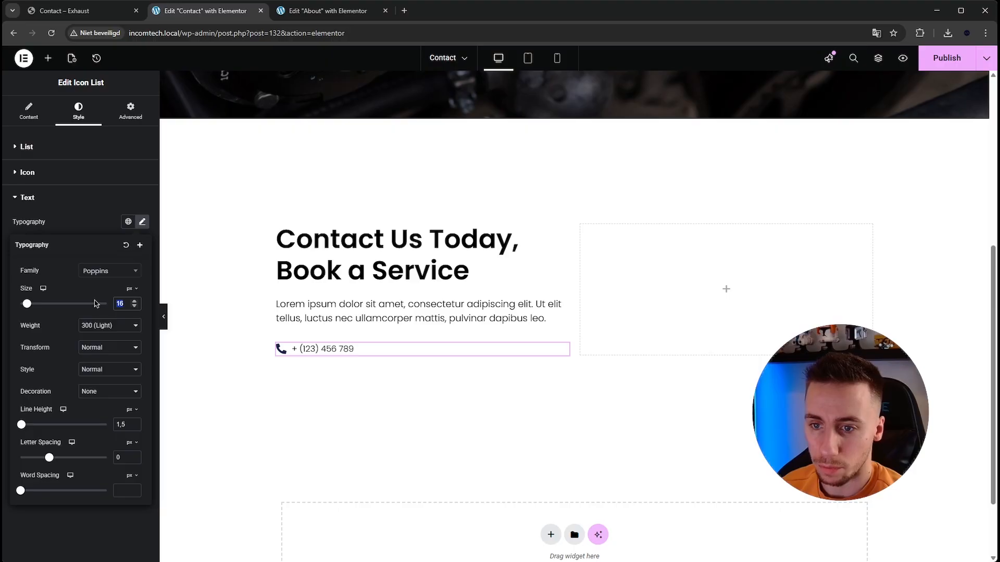
type("20")
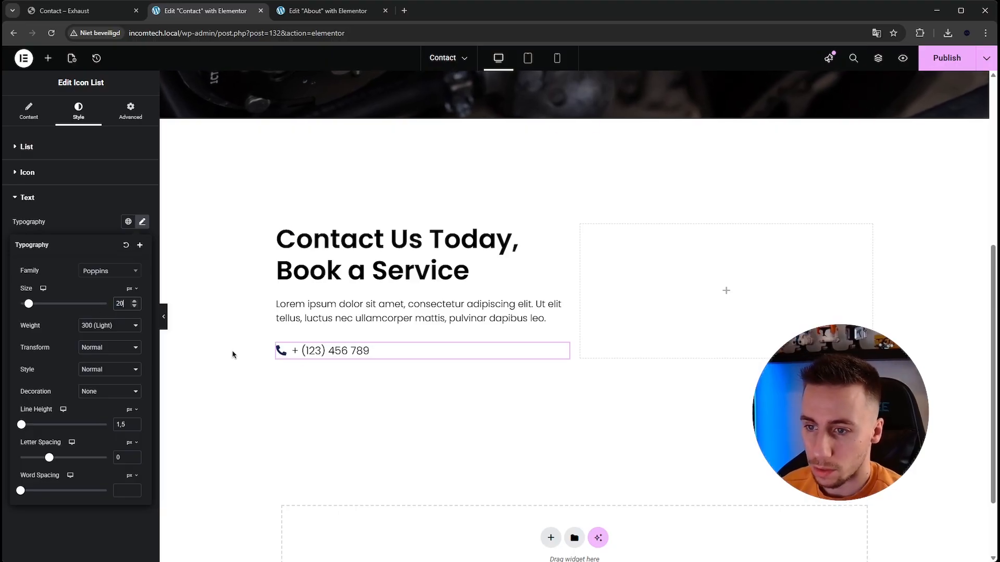
left_click(36, 174)
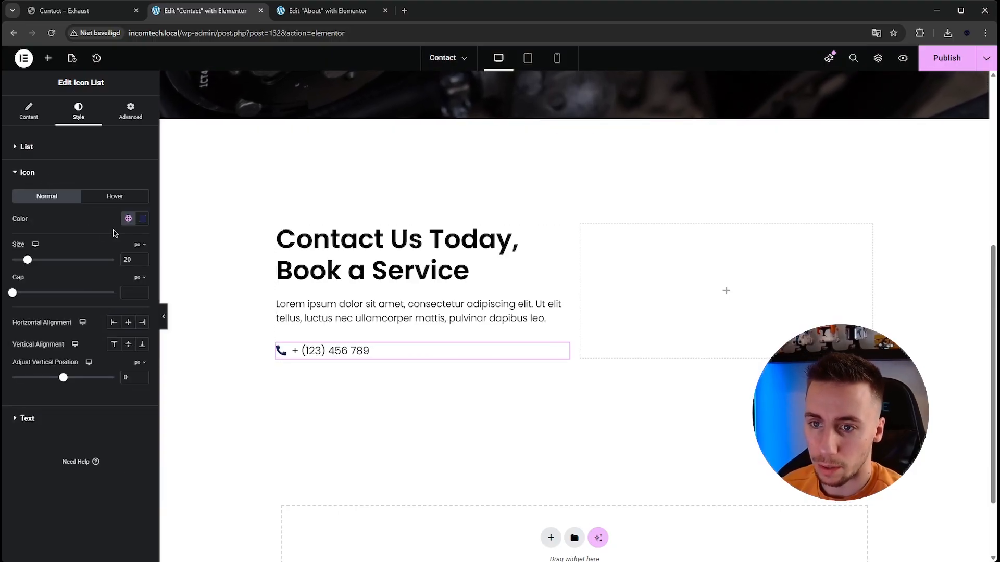
left_click(142, 218)
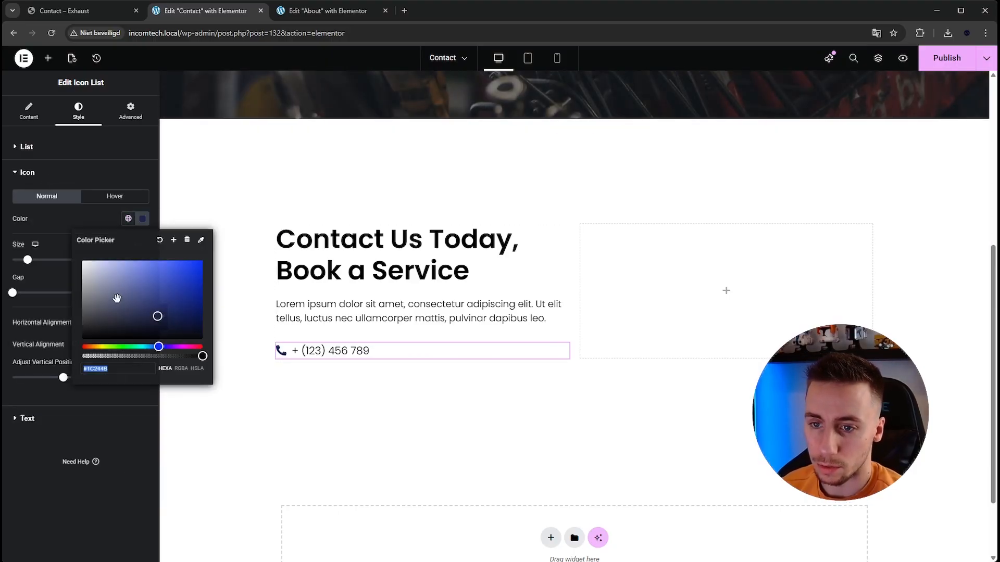
left_click(142, 219)
- Duplicate the phone list item twice so the icon list has three entries
left_click(283, 346)
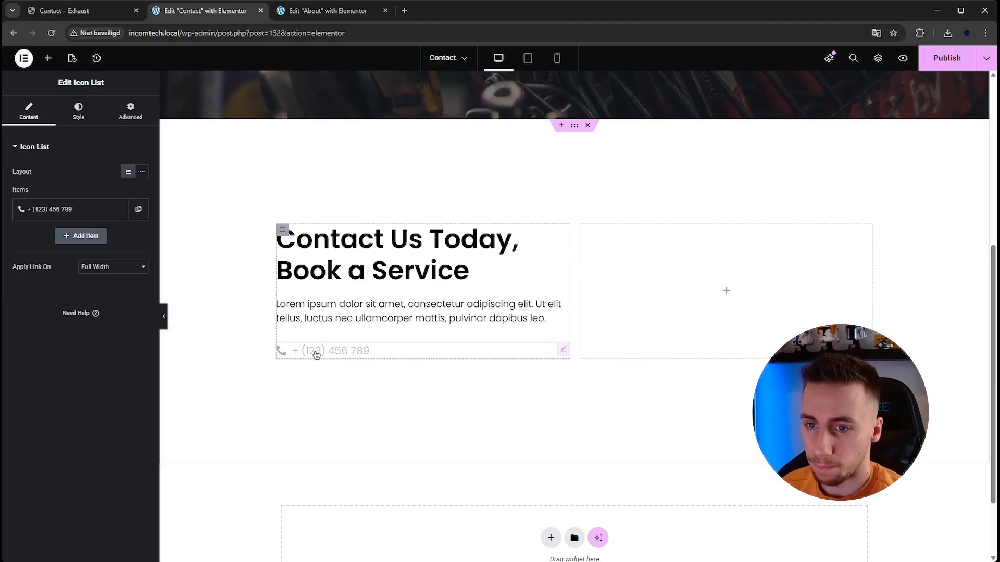
left_click(140, 210)
left_click(117, 236)
- Search the icon library for "mail" and then "envel", and give the second list item the solid Envelope icon
left_click(71, 241)
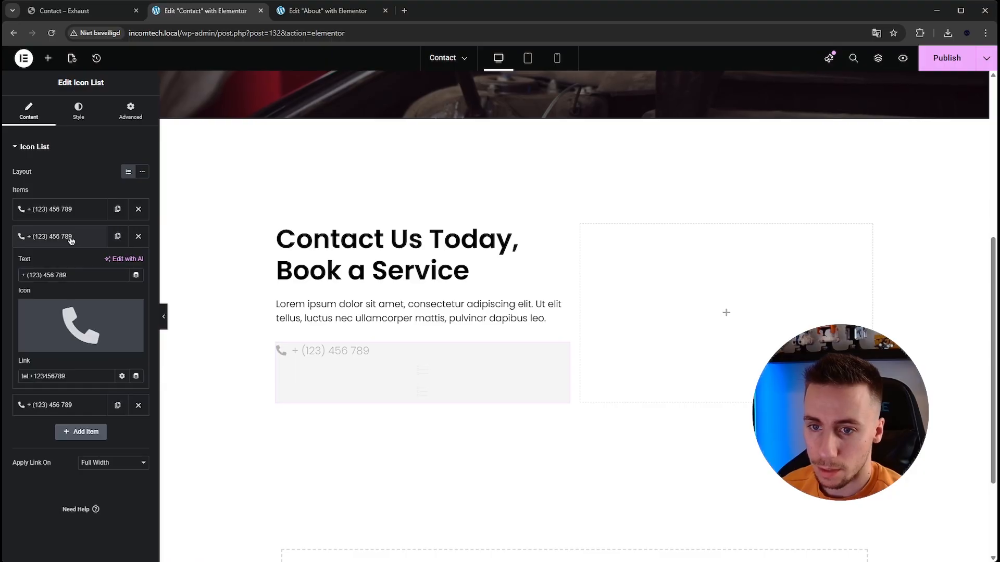
left_click(80, 326)
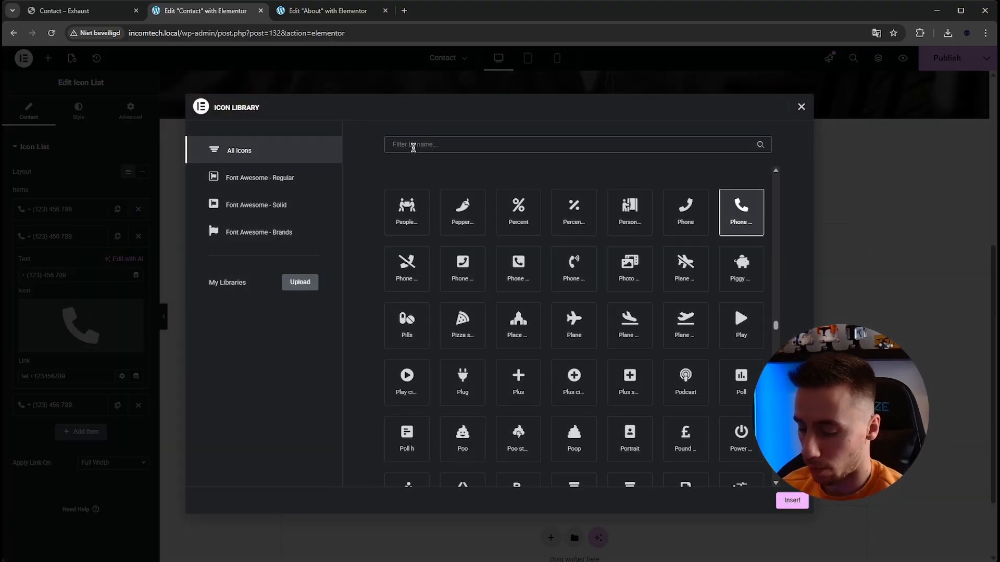
type("mail")
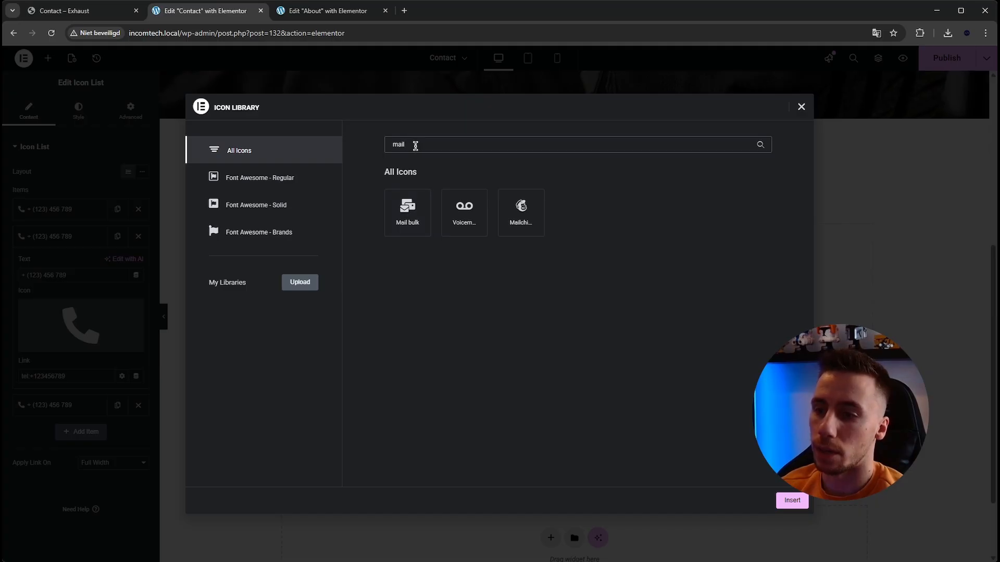
type("envelp")
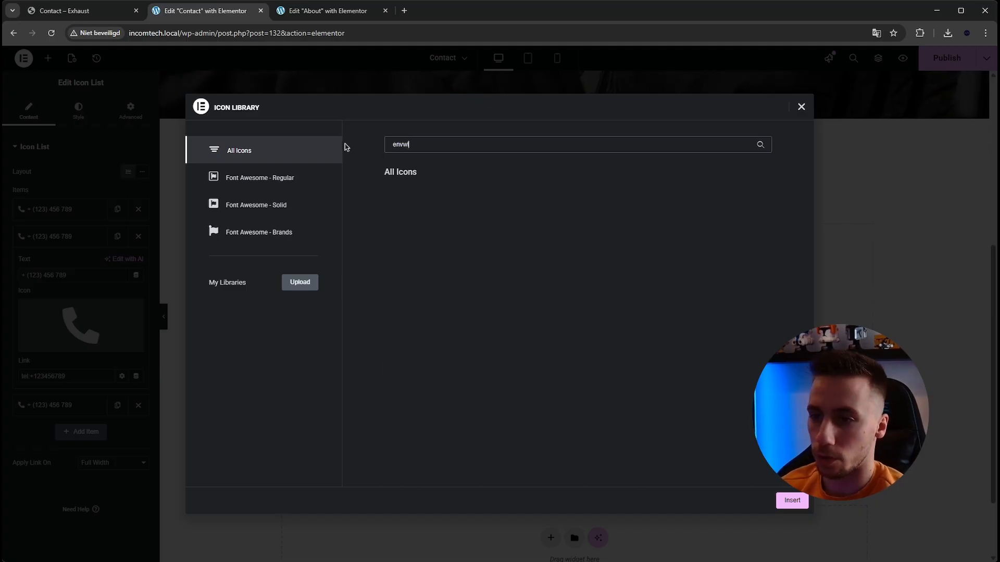
key("BackSpace")
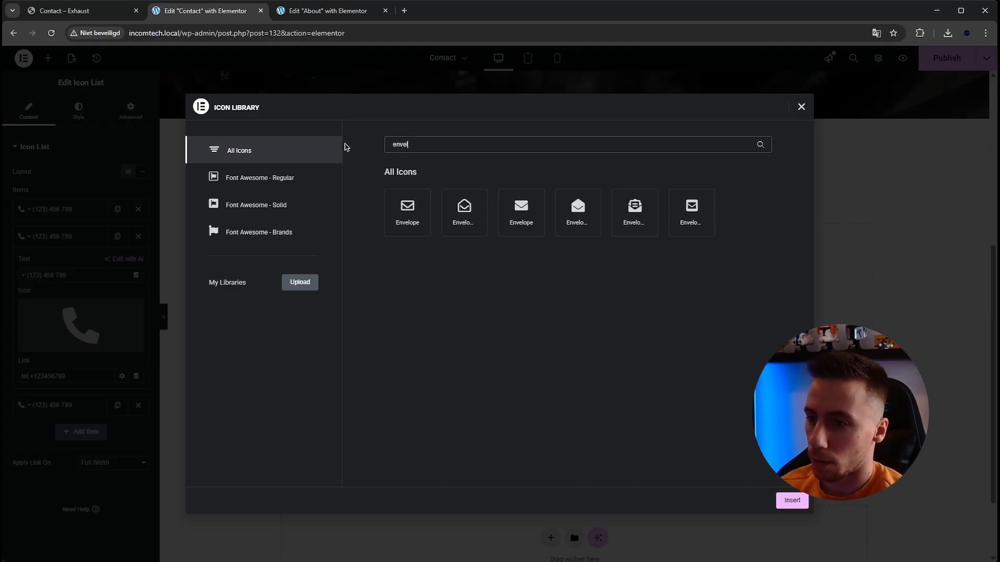
left_click(522, 211)
left_click(781, 502)
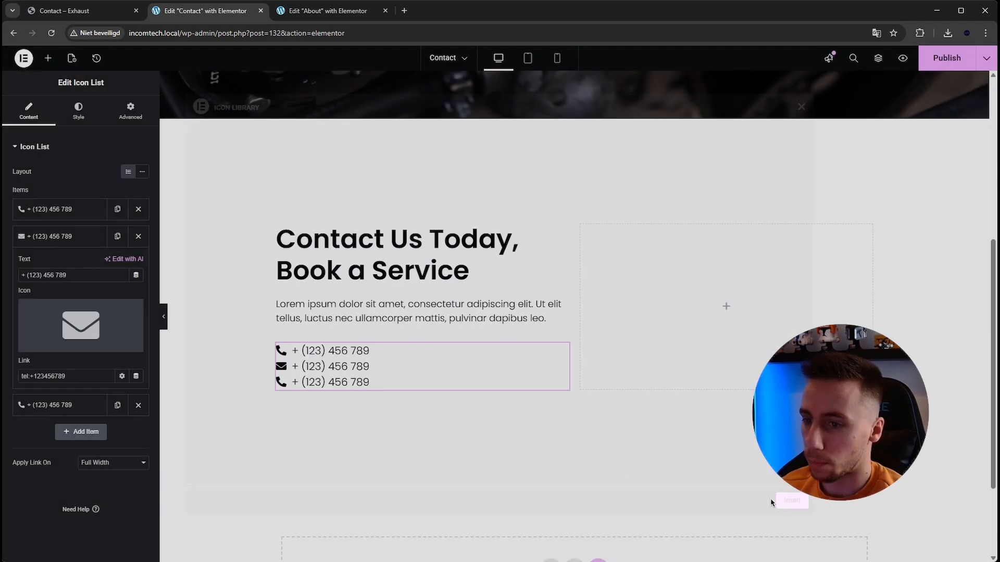
- Replace the second list item's text with the business e-mail address and set its link to the matching mailto: link
triple_click(102, 279)
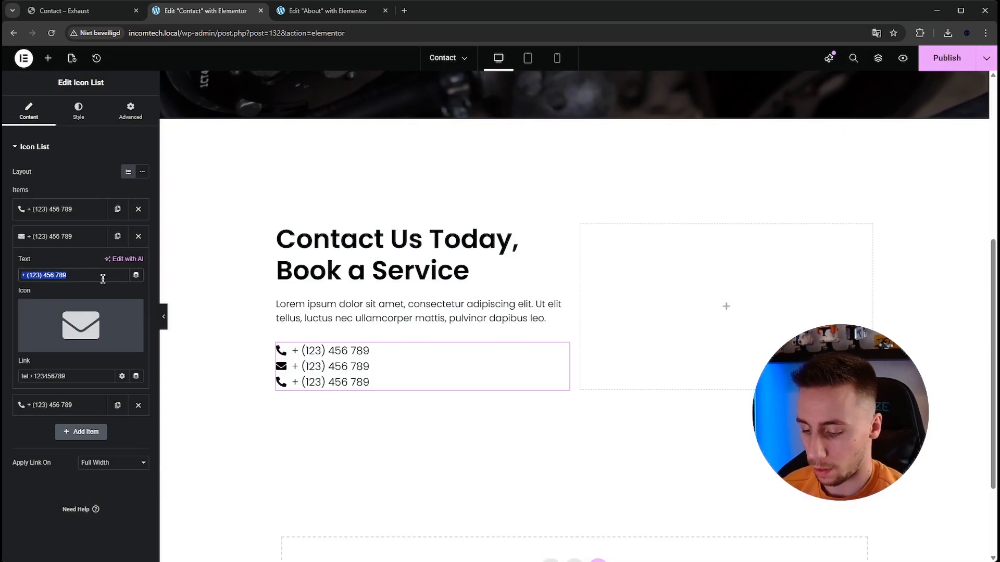
type("info@")
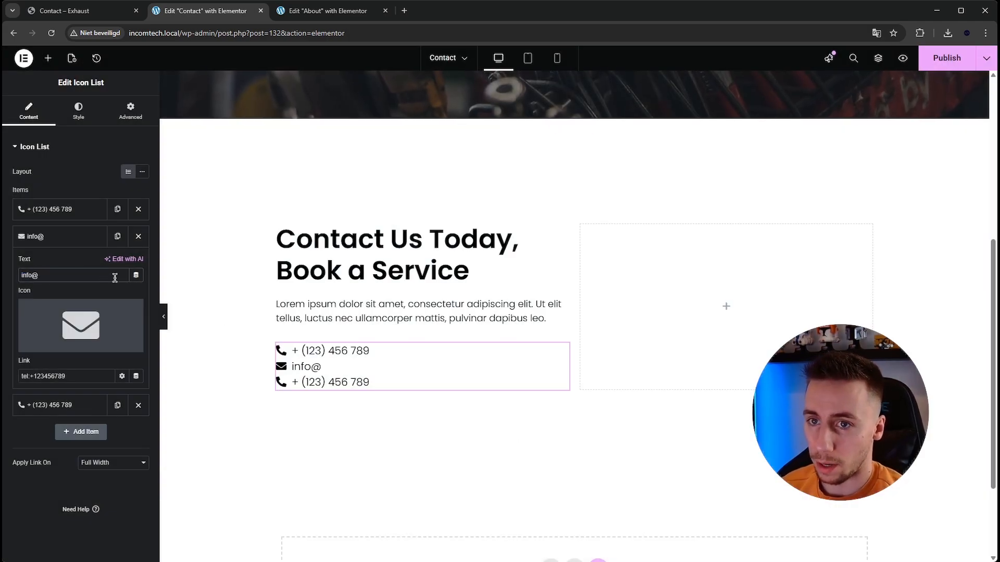
scroll(435, 285, "up", 6)
scroll(435, 286, "down", 8)
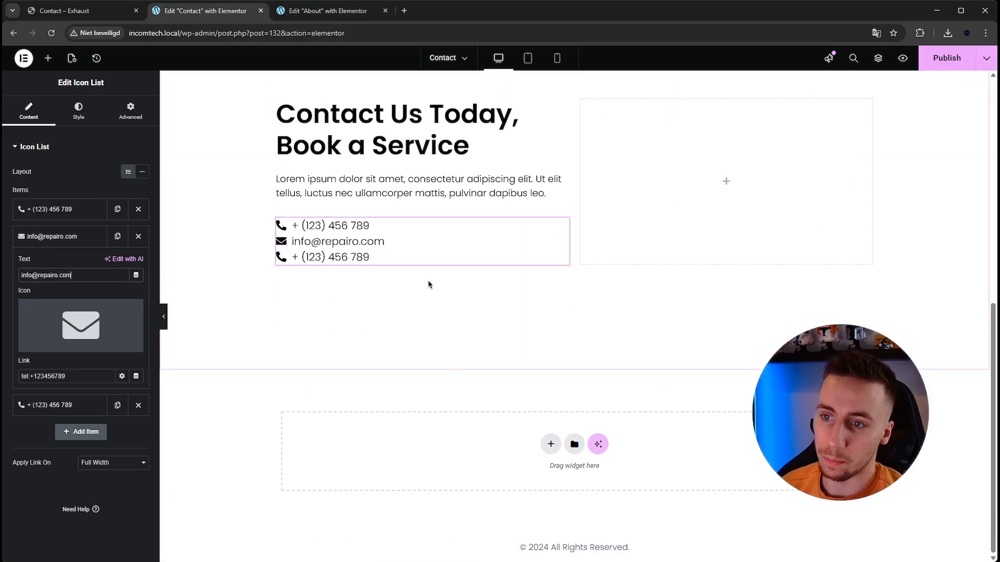
left_click(81, 379)
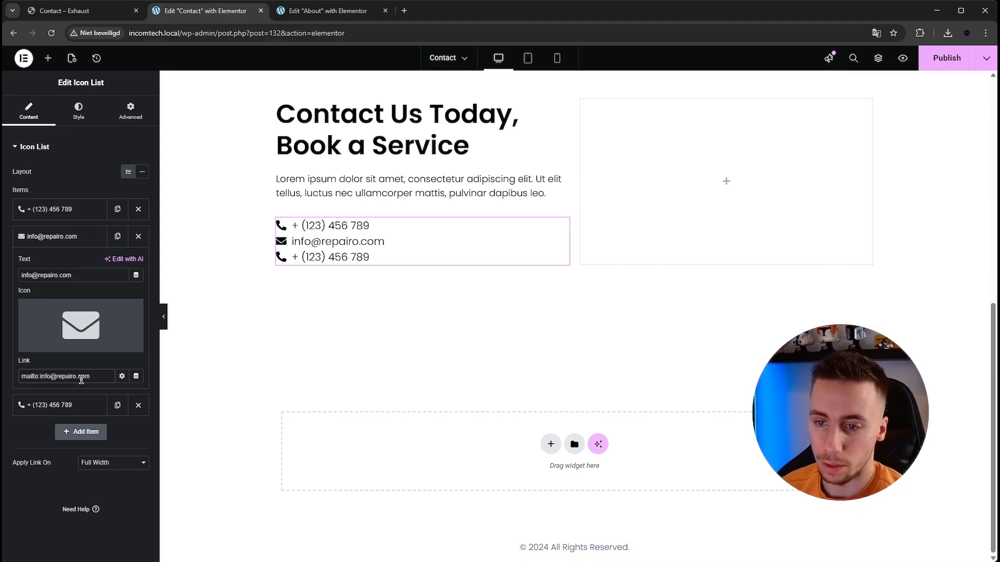
- Copy the workshop address from the Exhaust template's contact section and paste it over the third list item's text
left_click(77, 407)
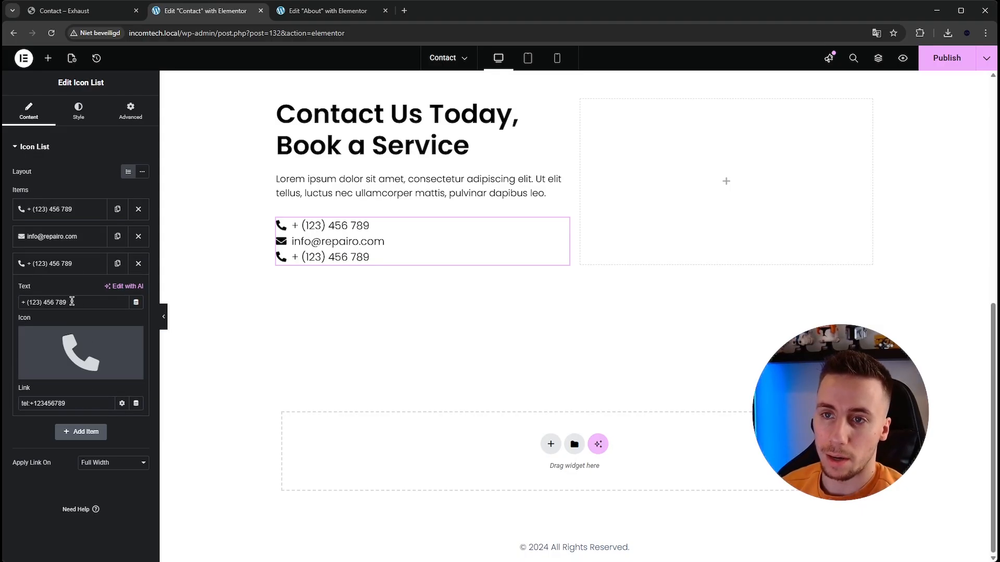
left_click(81, 11)
left_click(311, 339)
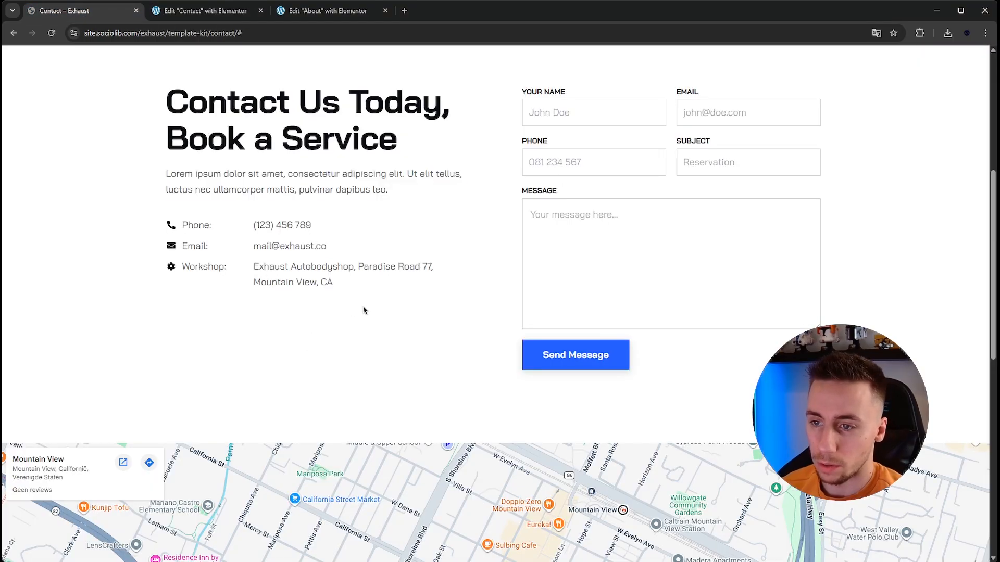
left_click_drag(363, 297, 248, 273)
key("ctrl+c")
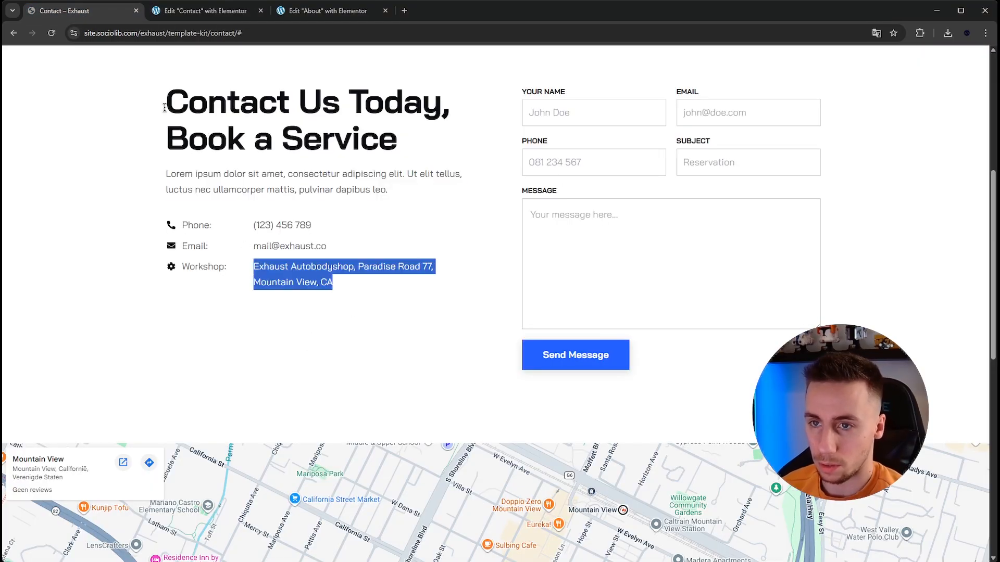
left_click(162, 12)
triple_click(92, 301)
key("ctrl+v")
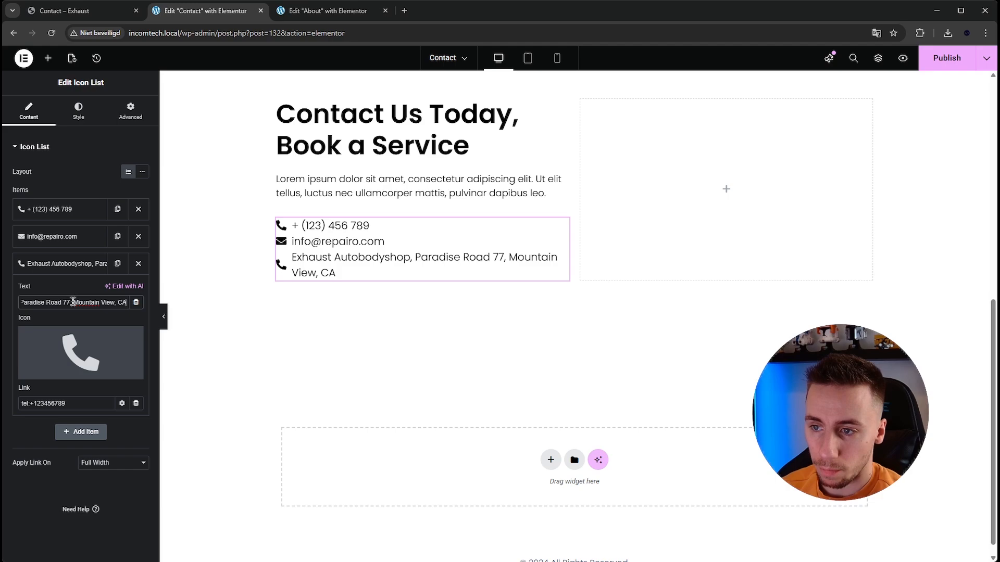
- Remove "Exhaust Autobodyshop," from the start of the third list item's address text
key("Home")
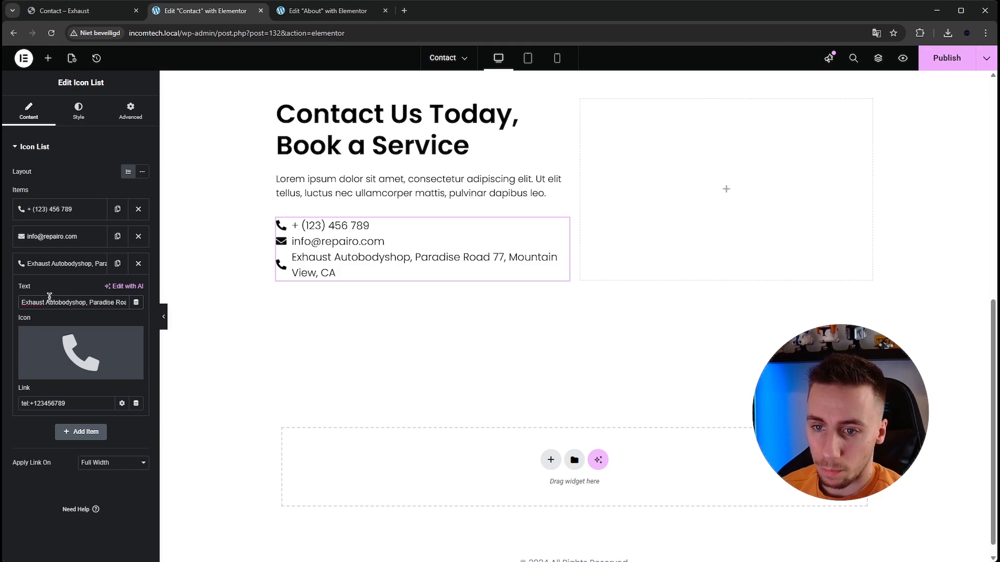
left_click_drag(85, 302, 21, 302)
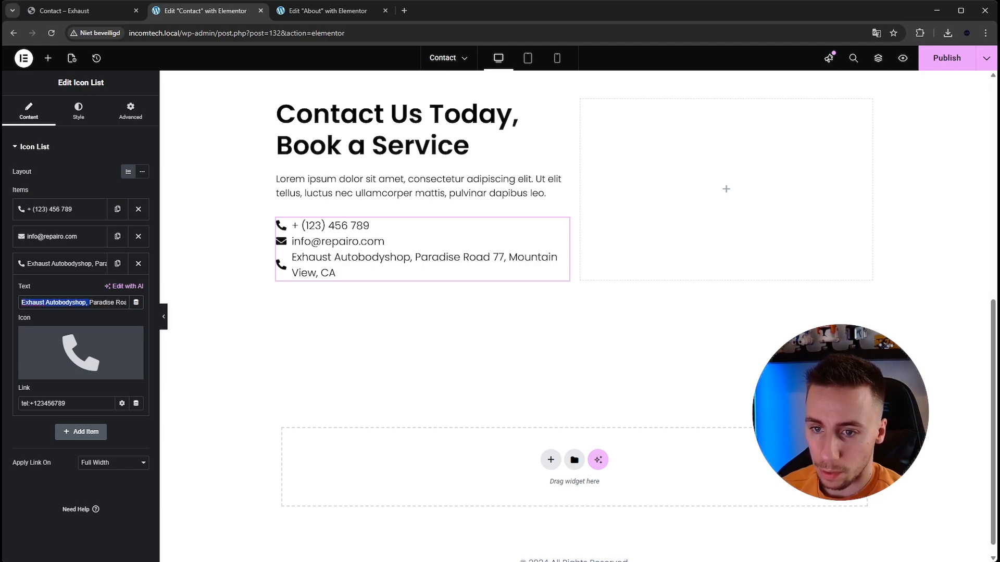
key("BackSpace")
- Search the icon library for "map", give the third list item the location pin icon with a hollow centre, and set its link to #
left_click(49, 373)
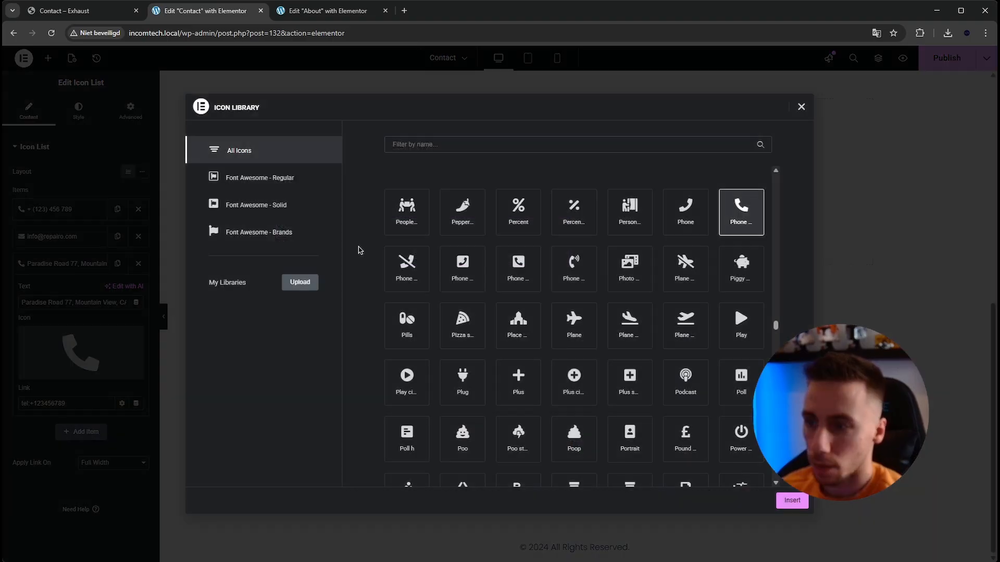
left_click(425, 145)
type("map")
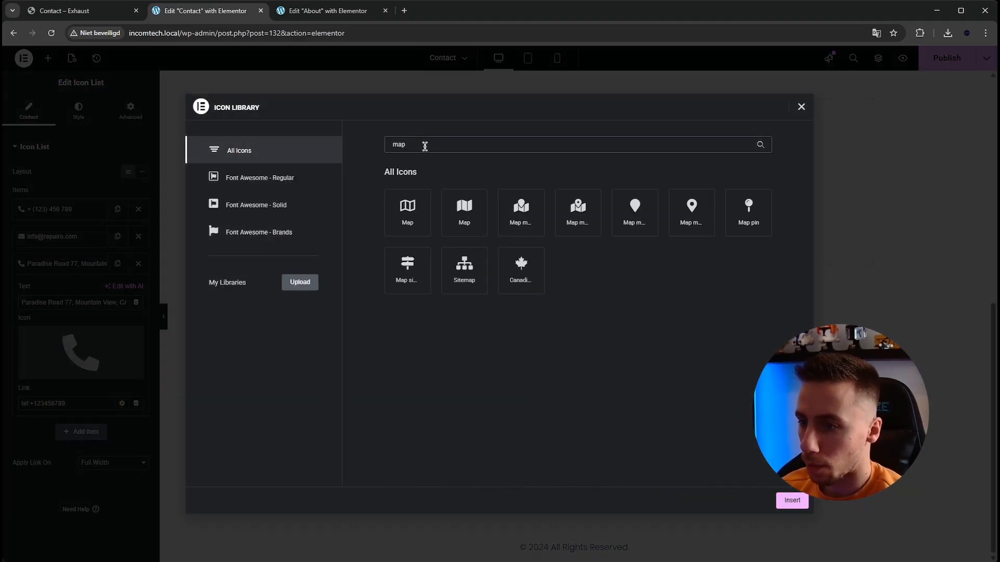
left_click(681, 221)
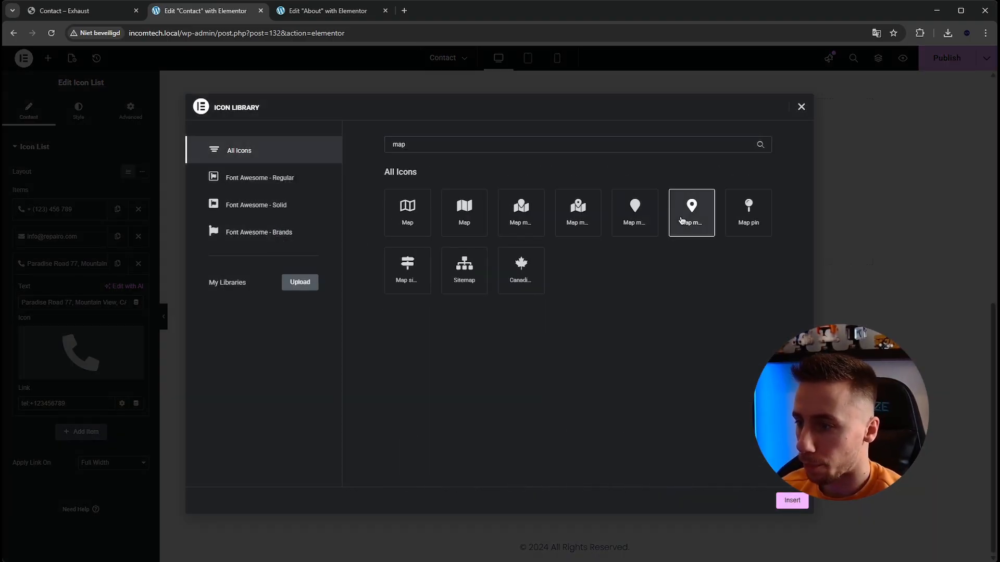
left_click(792, 501)
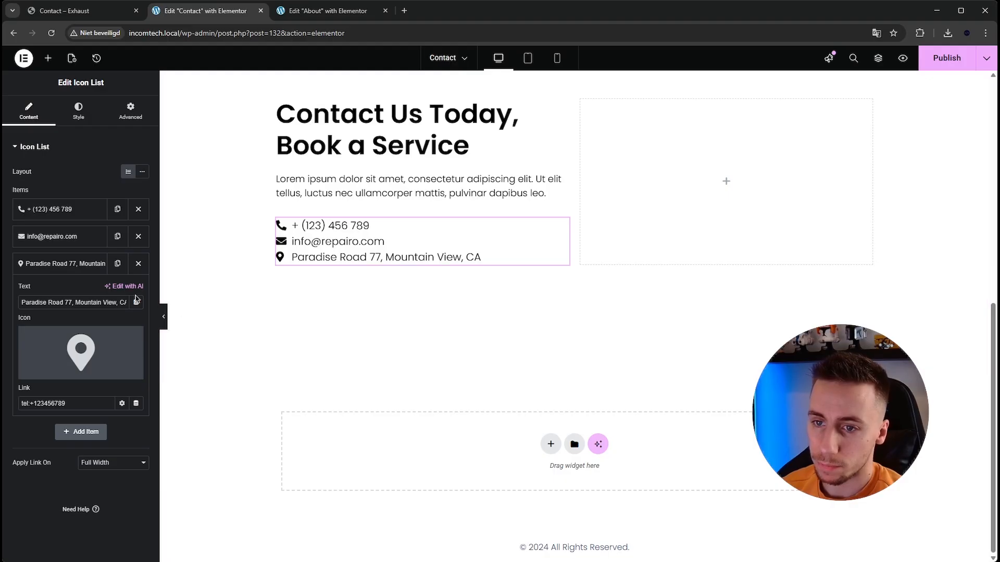
triple_click(86, 403)
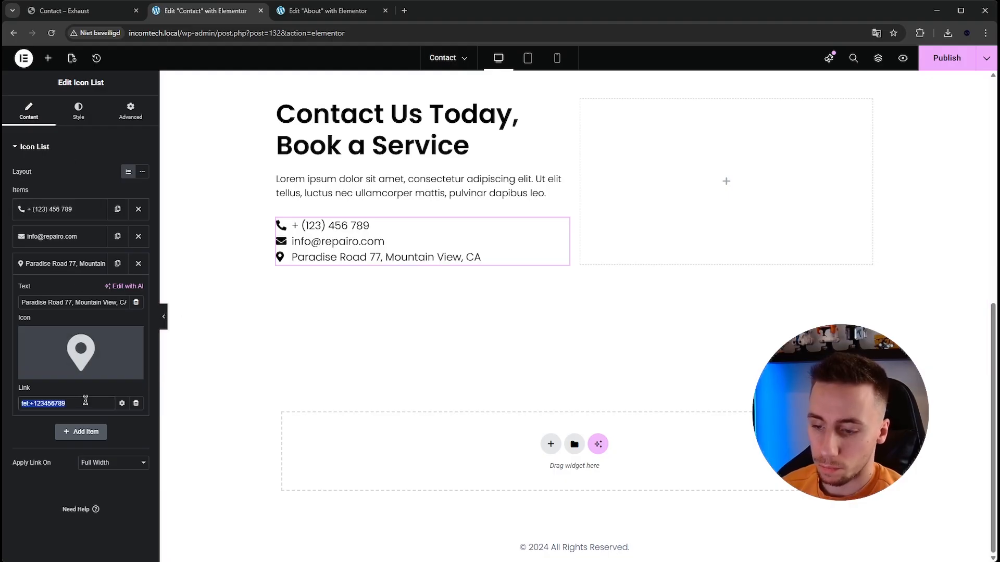
type("#")
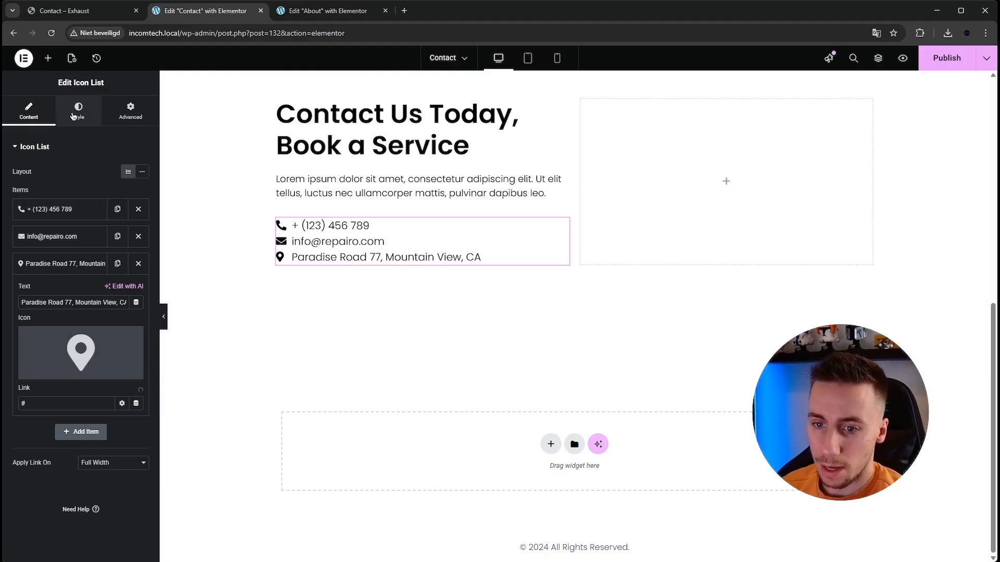
- Set the icon list's space between items to 15 px and the icon gap to 10 px, and publish the page
left_click(72, 115)
left_click_drag(13, 183, 44, 185)
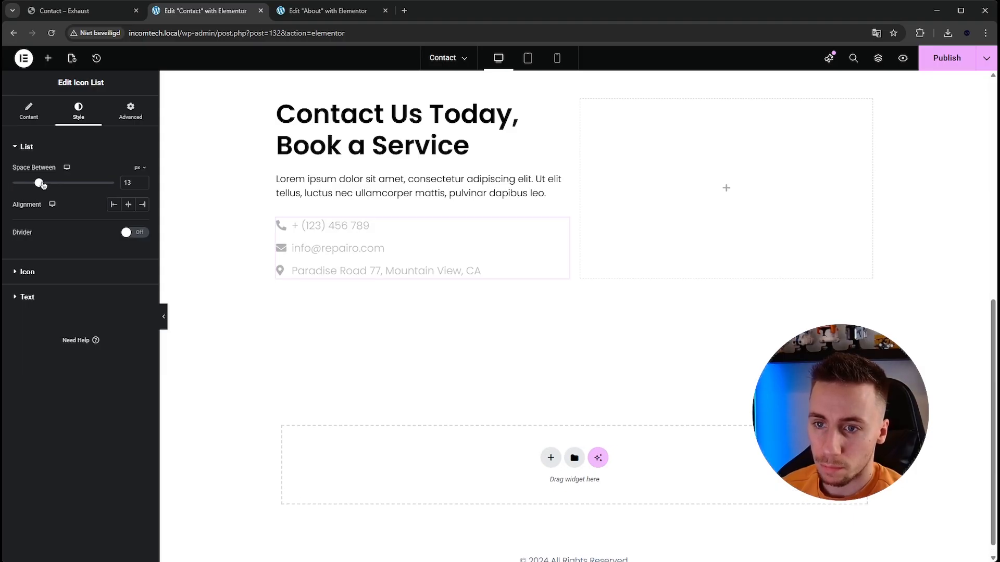
left_click(46, 281)
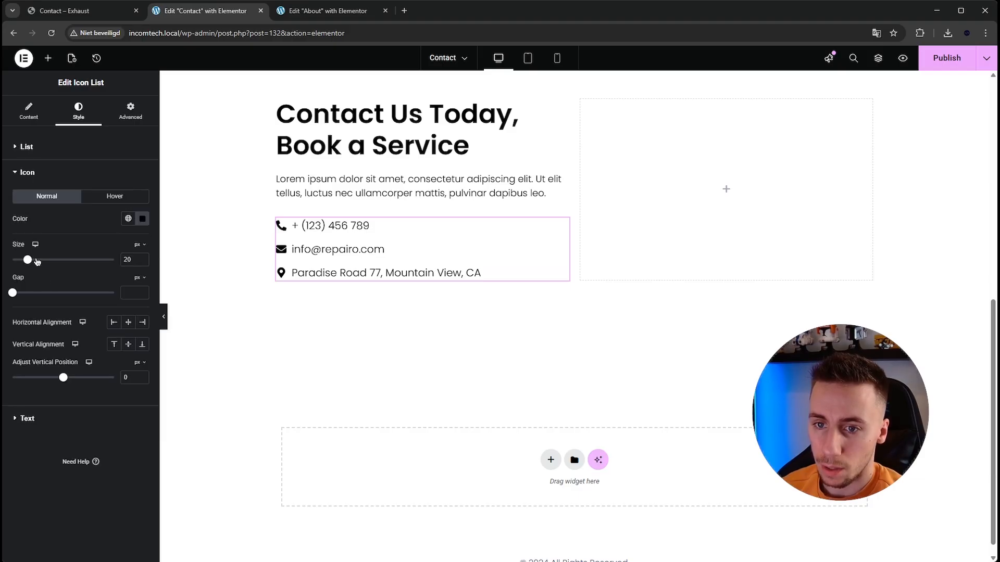
left_click_drag(18, 295, 30, 292)
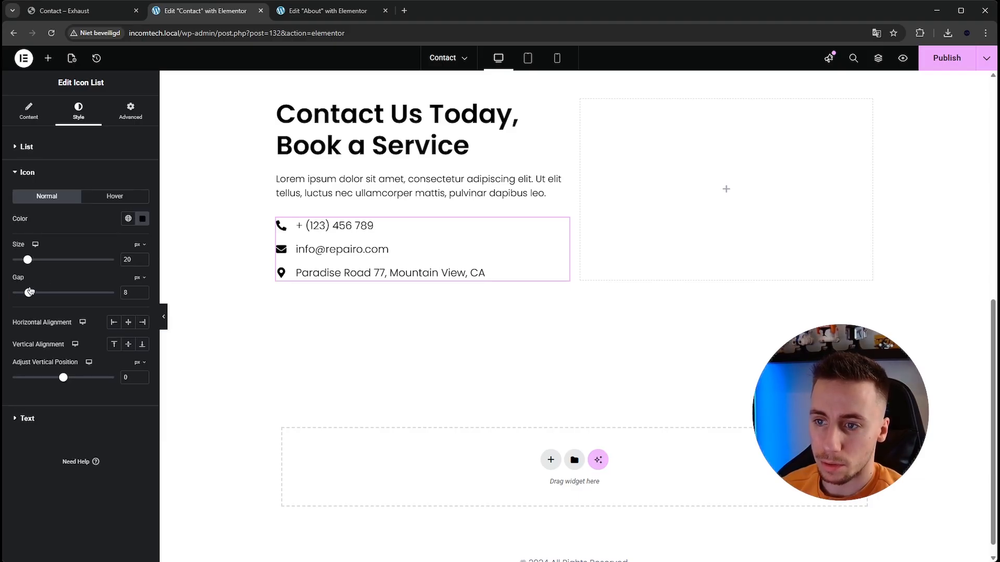
left_click(144, 292)
left_click(143, 292)
scroll(437, 357, "up", 5)
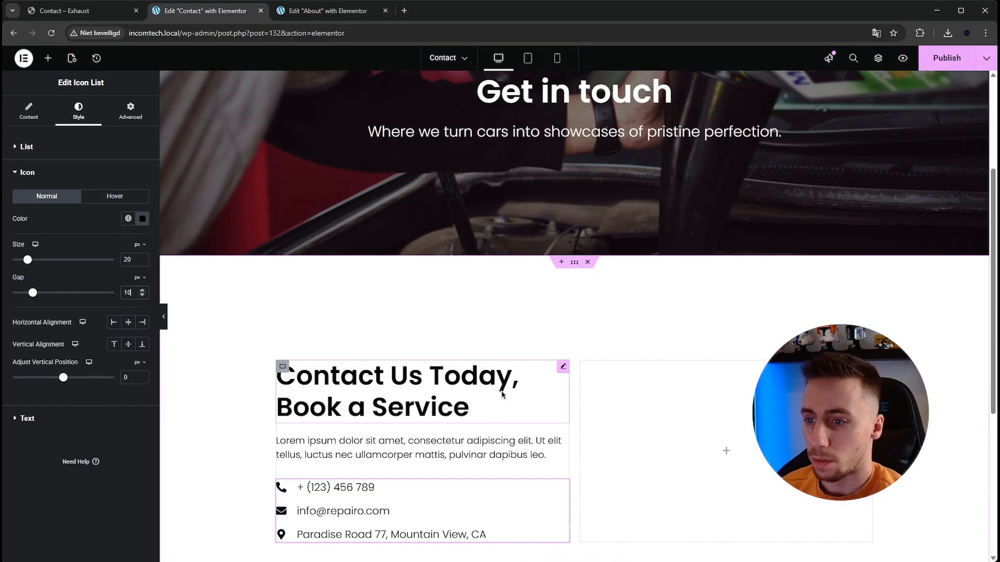
scroll(438, 357, "down", 2)
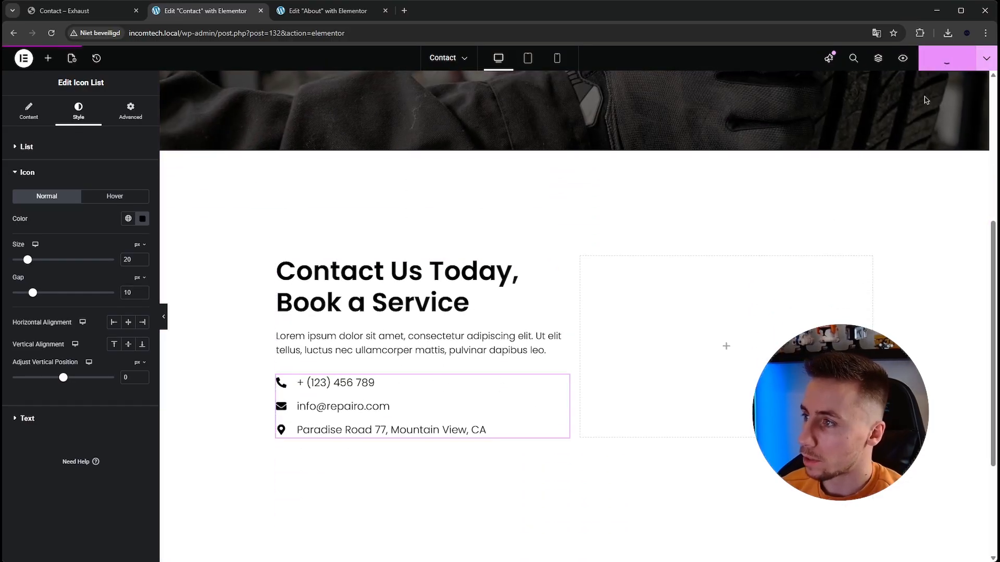
left_click(946, 58)
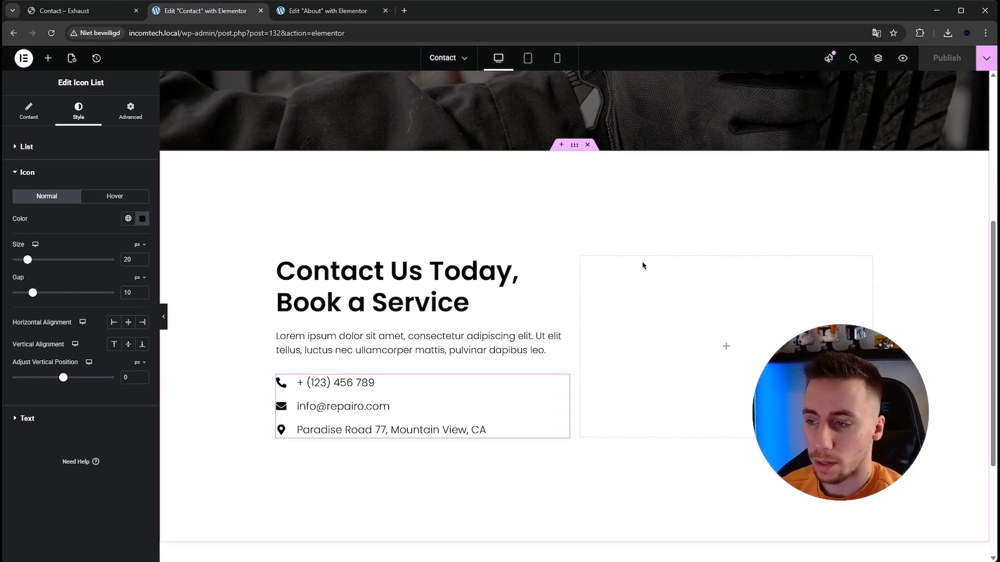
- Search the widgets for "form" and place a Form widget in the empty container beside the contact details
left_click(726, 346)
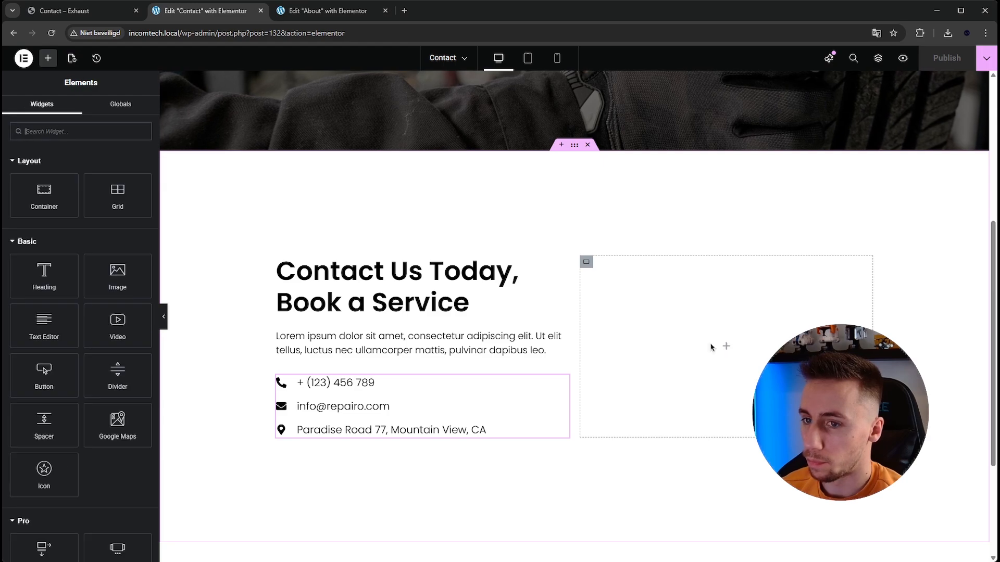
left_click(119, 132)
type("form")
left_click_drag(117, 170, 683, 358)
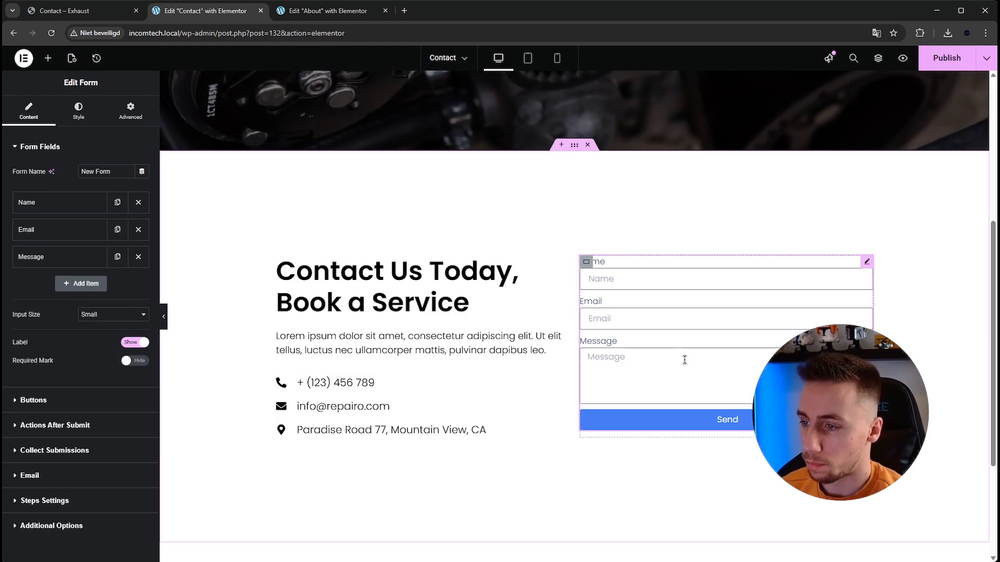
- Examine the fields and layout of the Exhaust template's contact form and compare them with the new form
left_click(92, 14)
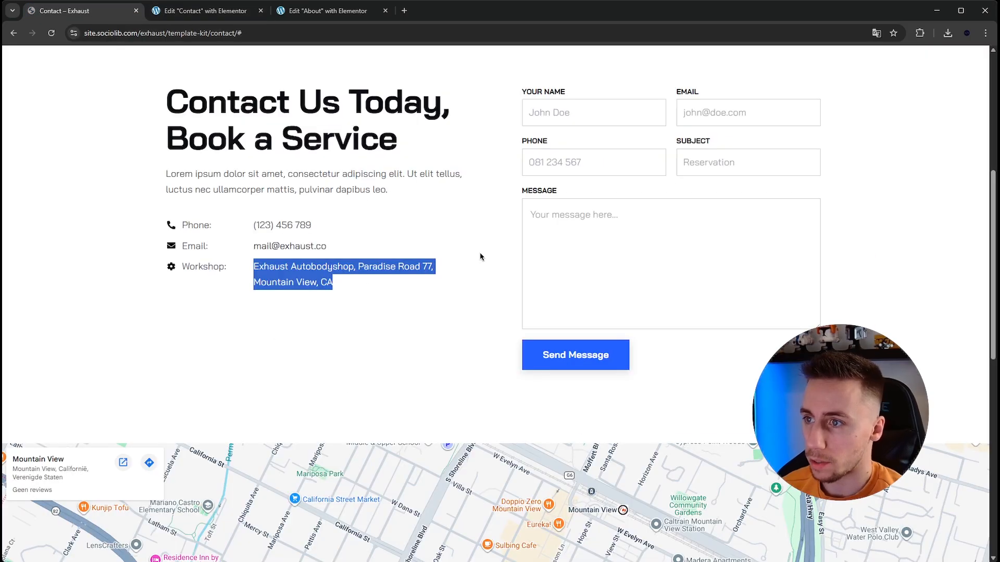
scroll(480, 257, "up", 1)
double_click(551, 164)
left_click(570, 307)
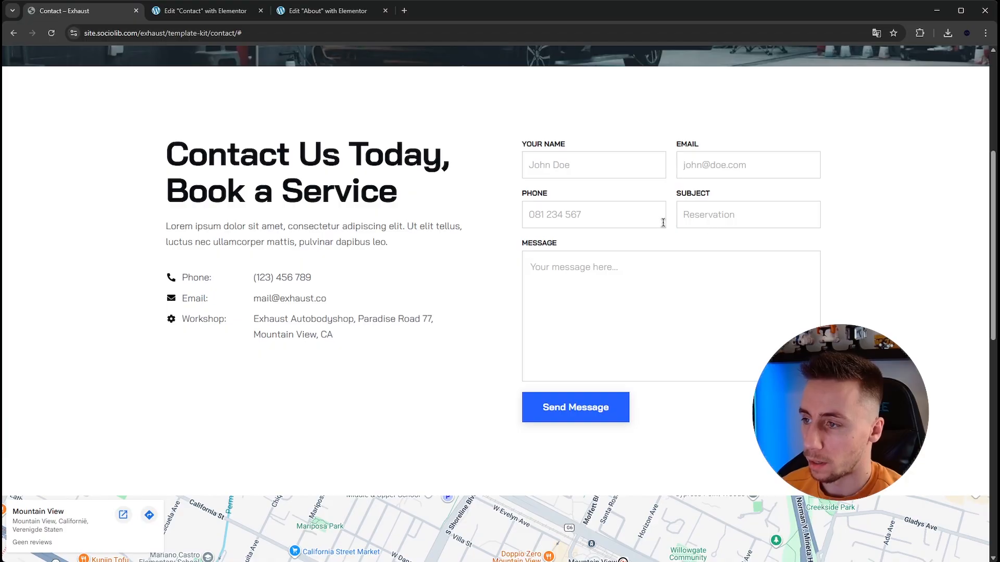
left_click(205, 10)
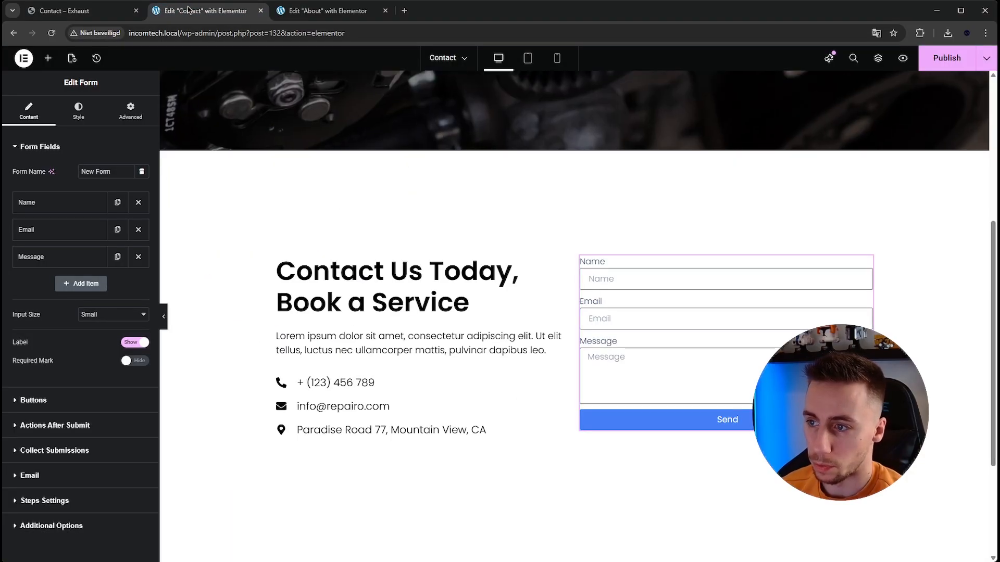
left_click(78, 11)
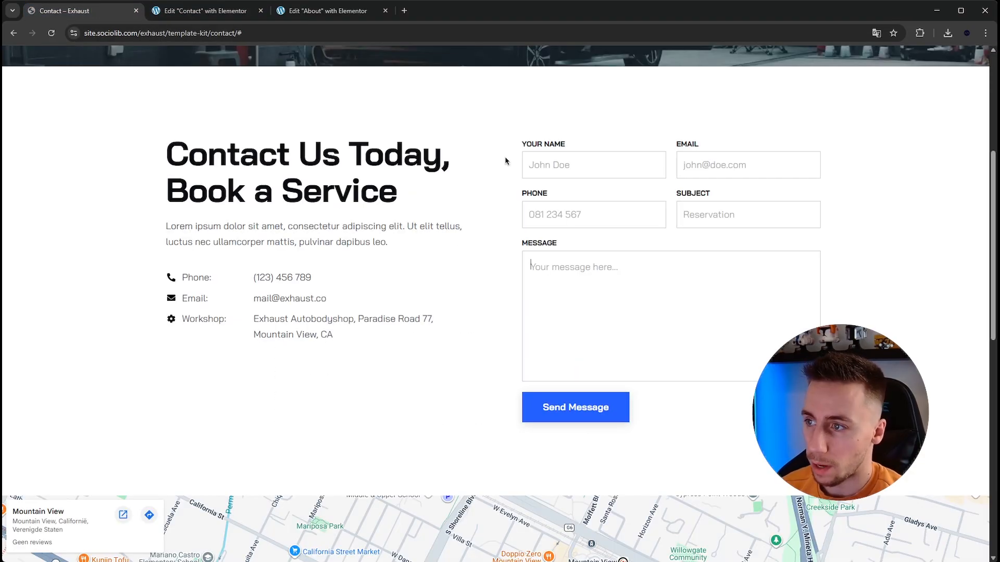
left_click(206, 11)
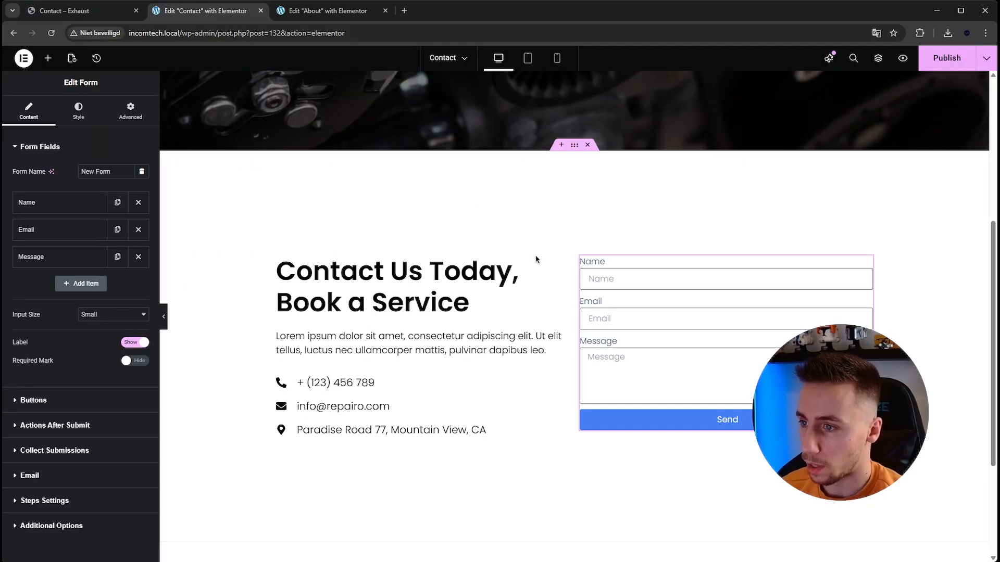
- Duplicate the Email form field twice and turn the first copy into a Tel field labelled "Phone"
left_click(117, 230)
left_click(124, 257)
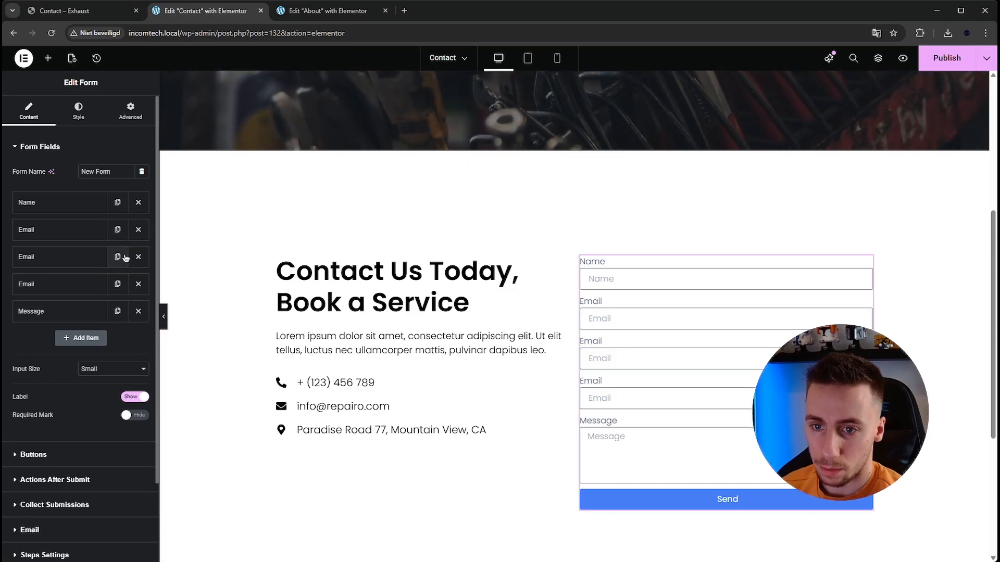
left_click(62, 248)
left_click(107, 303)
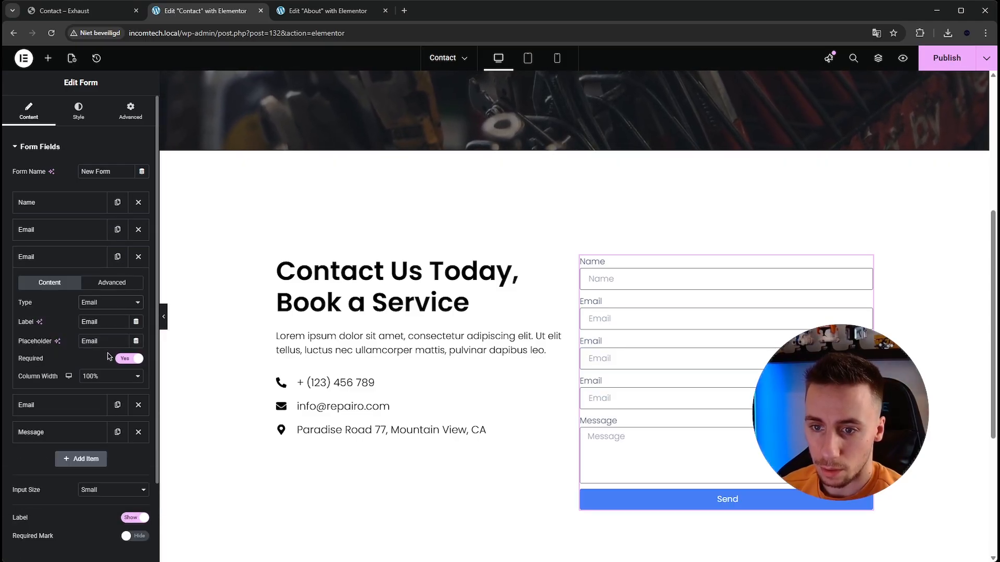
left_click(109, 358)
double_click(96, 322)
type("Phone")
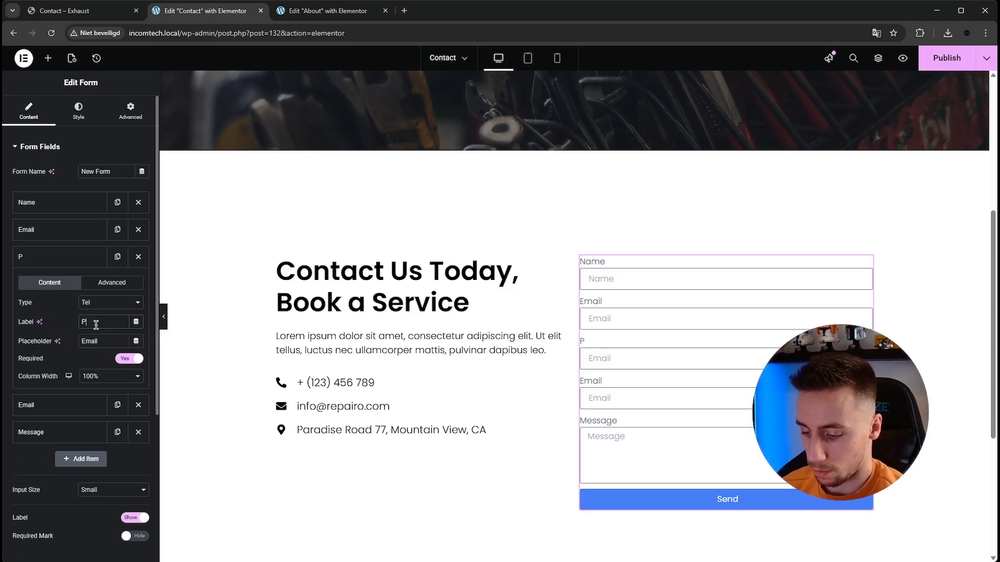
double_click(99, 341)
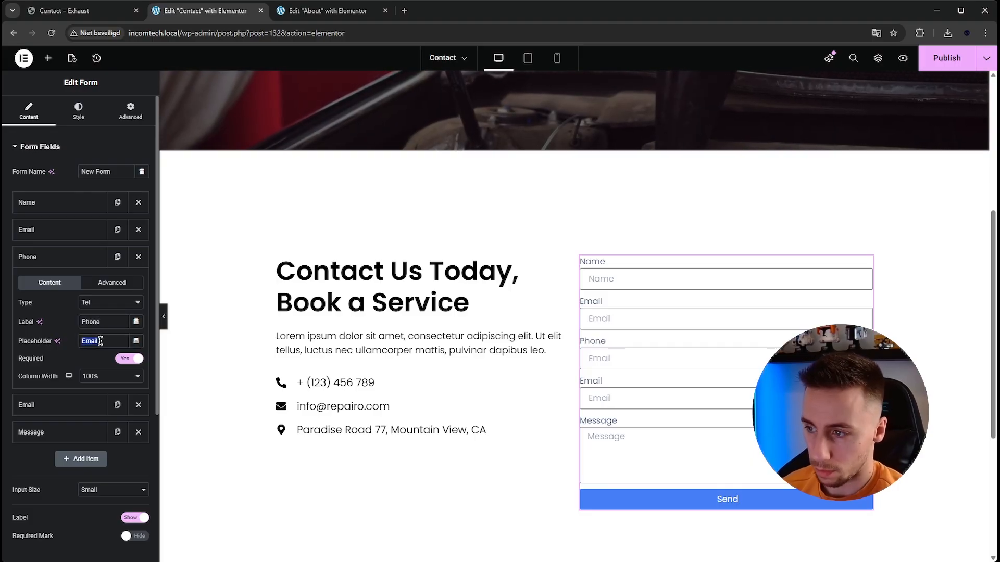
left_click(42, 257)
- Turn the remaining Email copy above Message into a Text field labelled "Subject" with a 50% column width
left_click(53, 284)
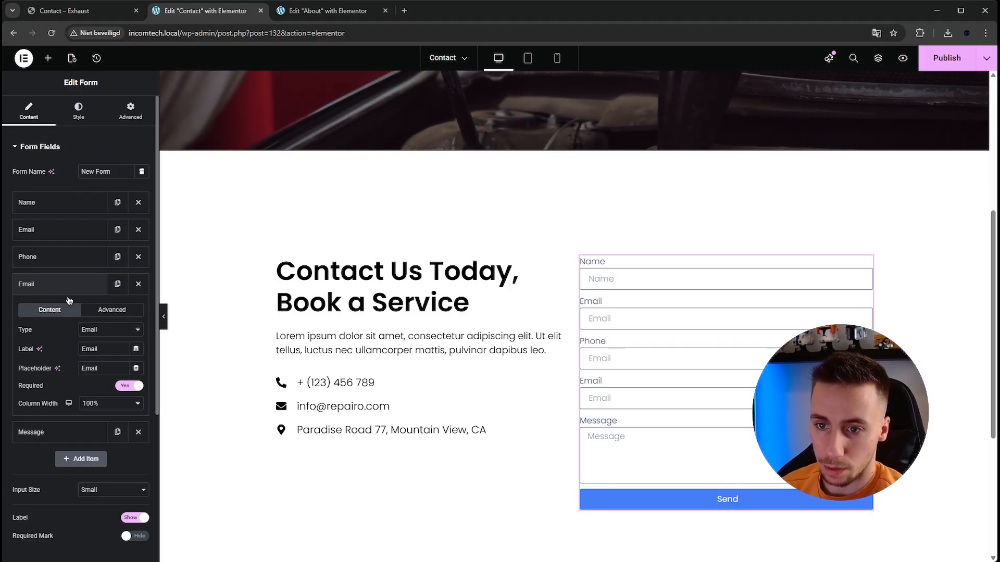
left_click(105, 342)
type("Subject")
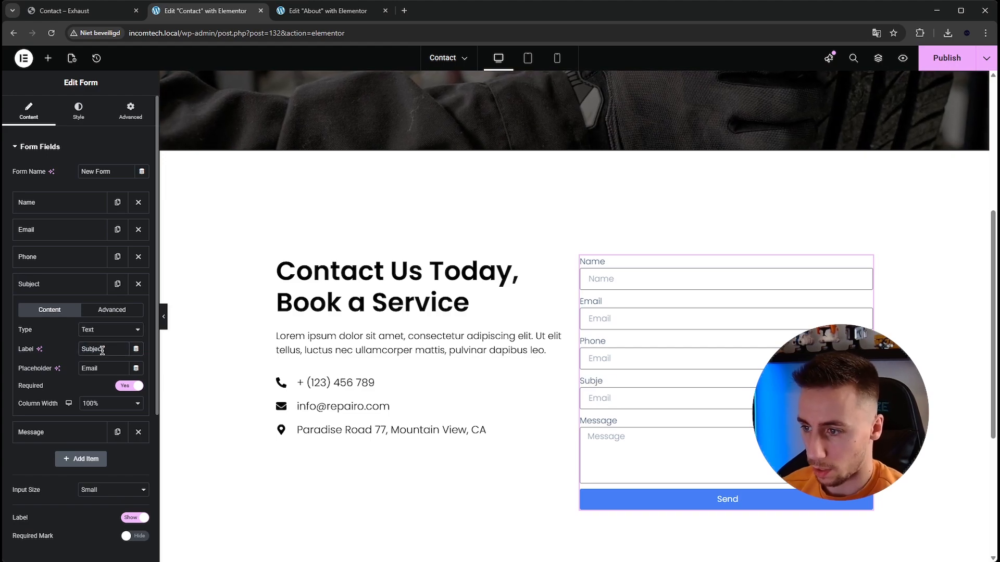
left_click(102, 409)
left_click(105, 478)
left_click(68, 287)
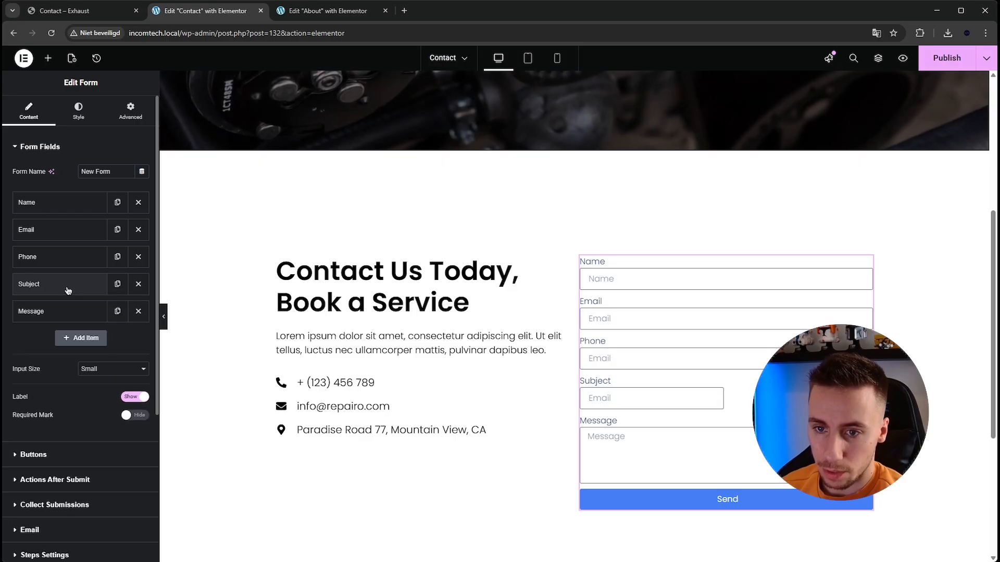
- Set the column width of the Phone, Email and Name form fields to 50%
left_click(57, 257)
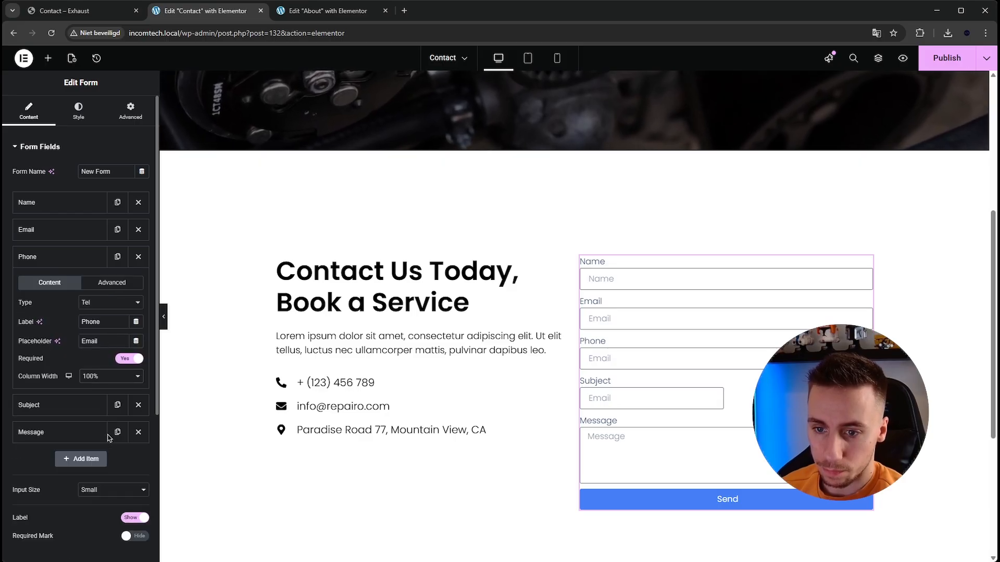
left_click(68, 231)
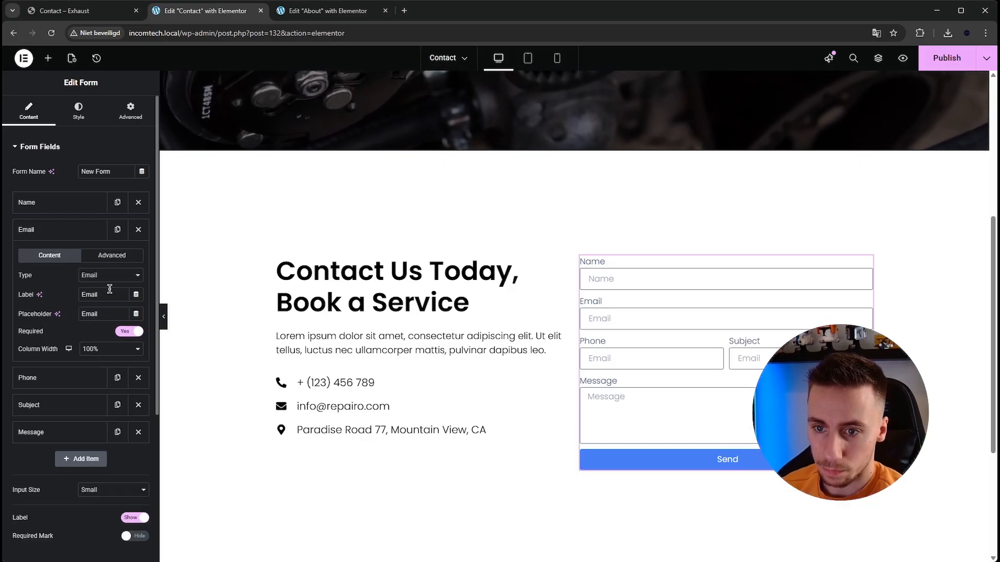
left_click(105, 350)
left_click(117, 422)
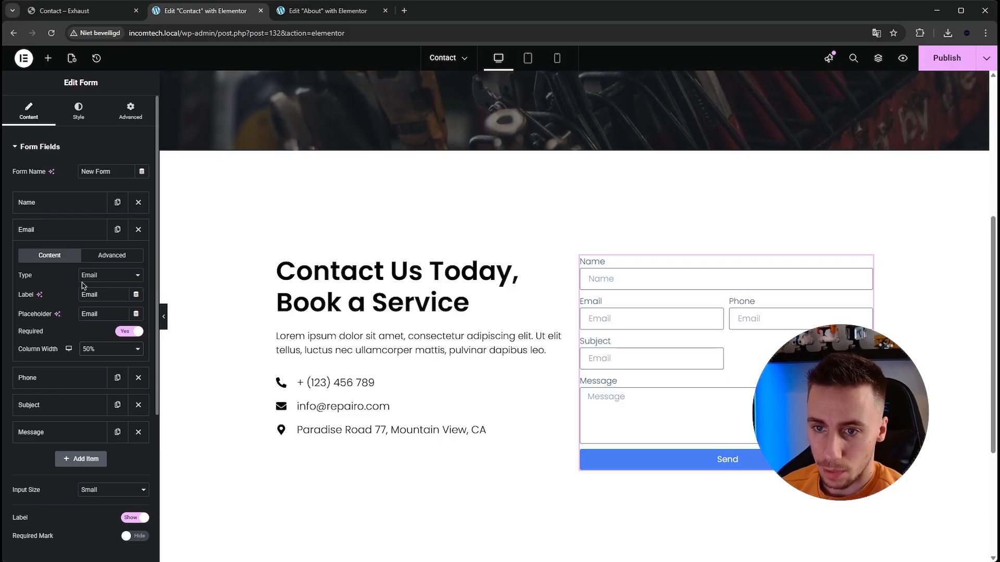
left_click(71, 203)
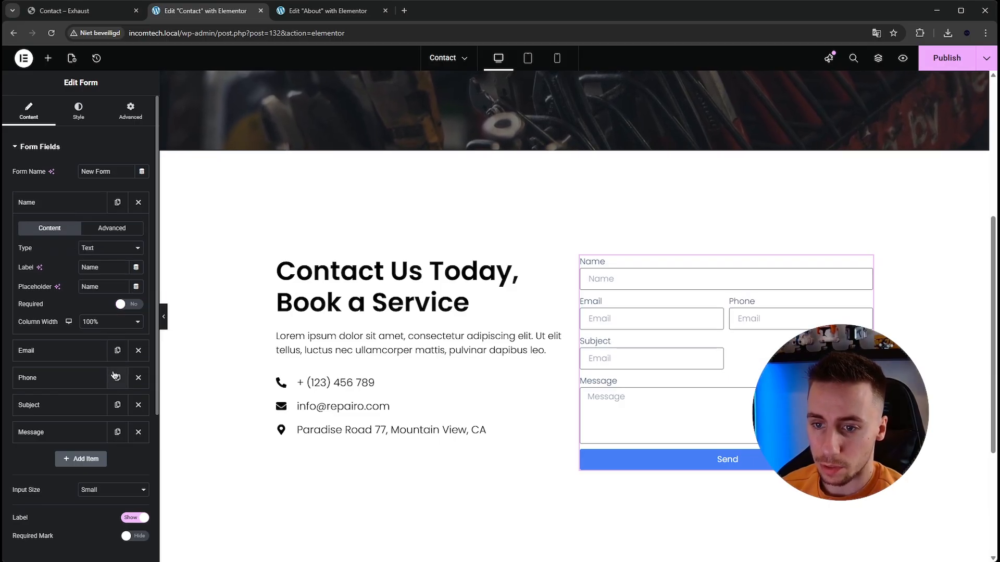
left_click(104, 405)
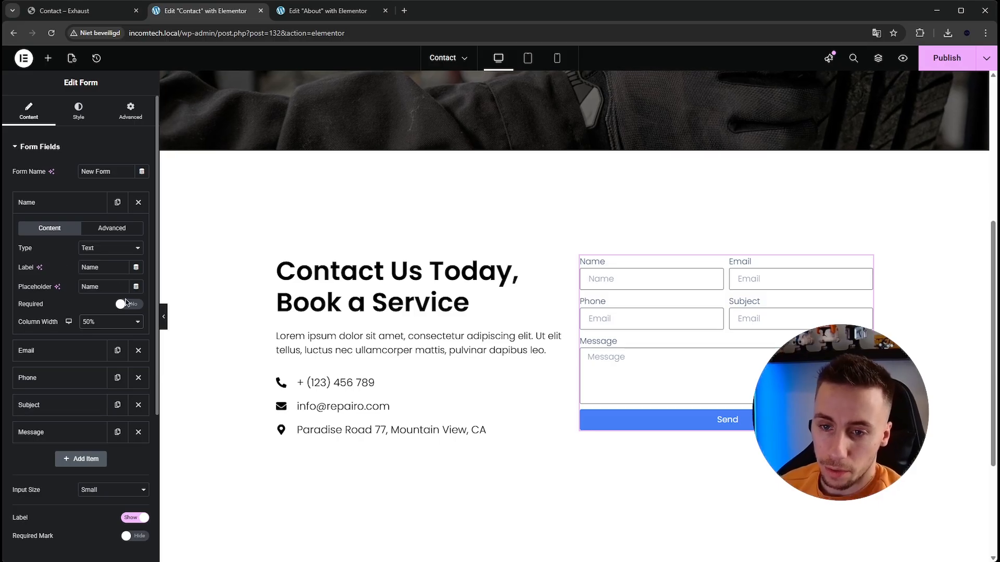
left_click(63, 204)
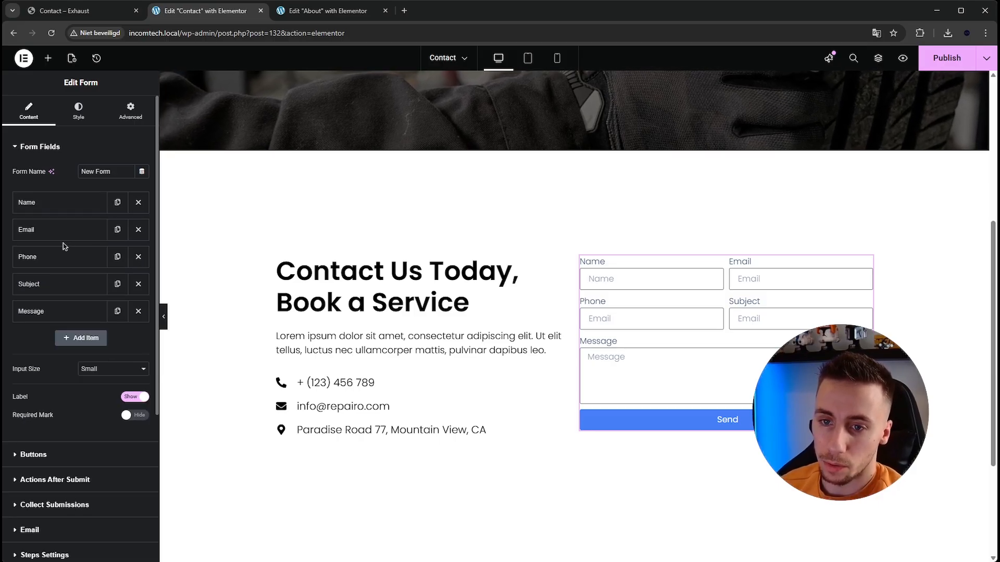
left_click(64, 236)
left_click(81, 233)
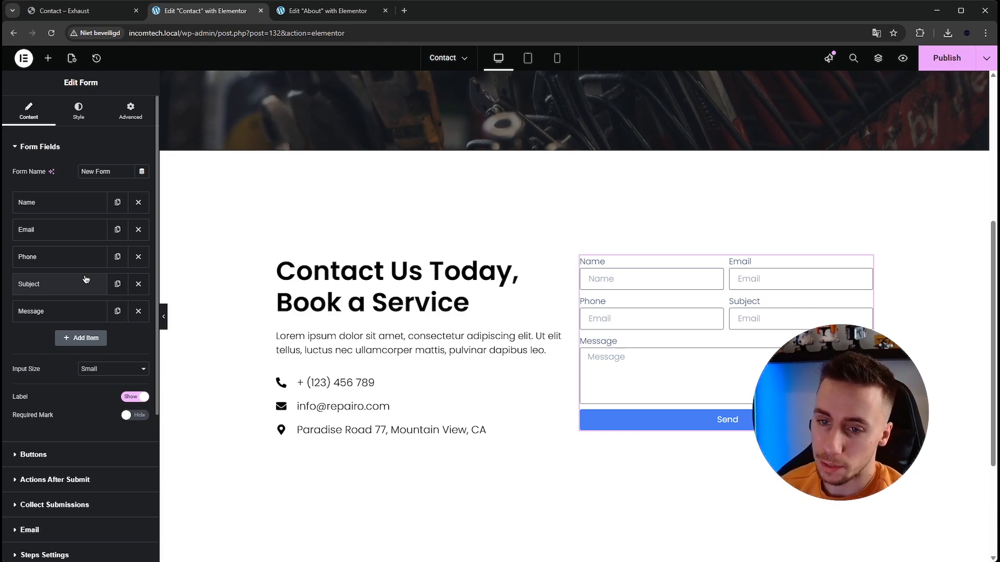
- Review the Message field's settings and compare the form's overall layout with the Exhaust template's contact form
left_click(83, 311)
left_click(125, 414)
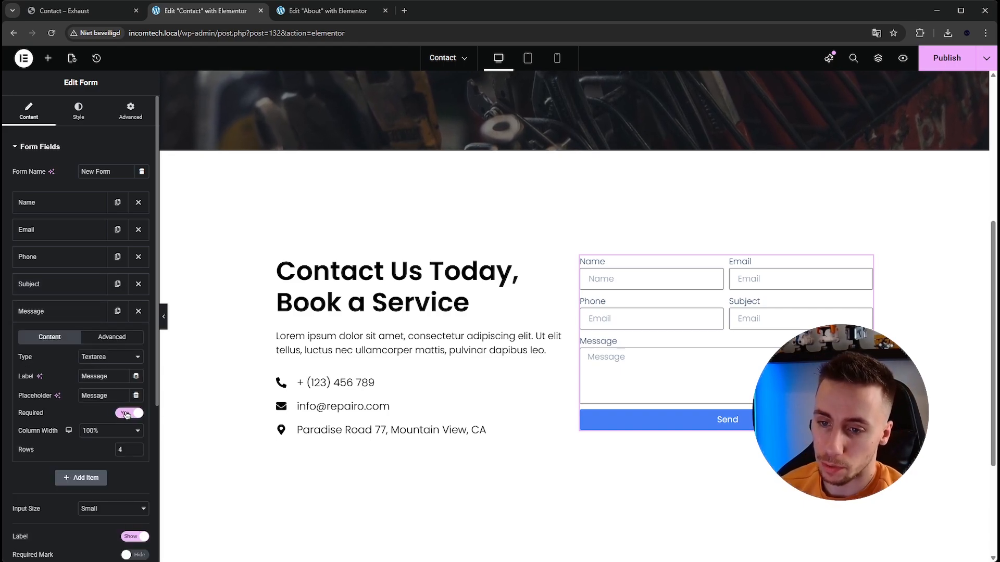
left_click(63, 311)
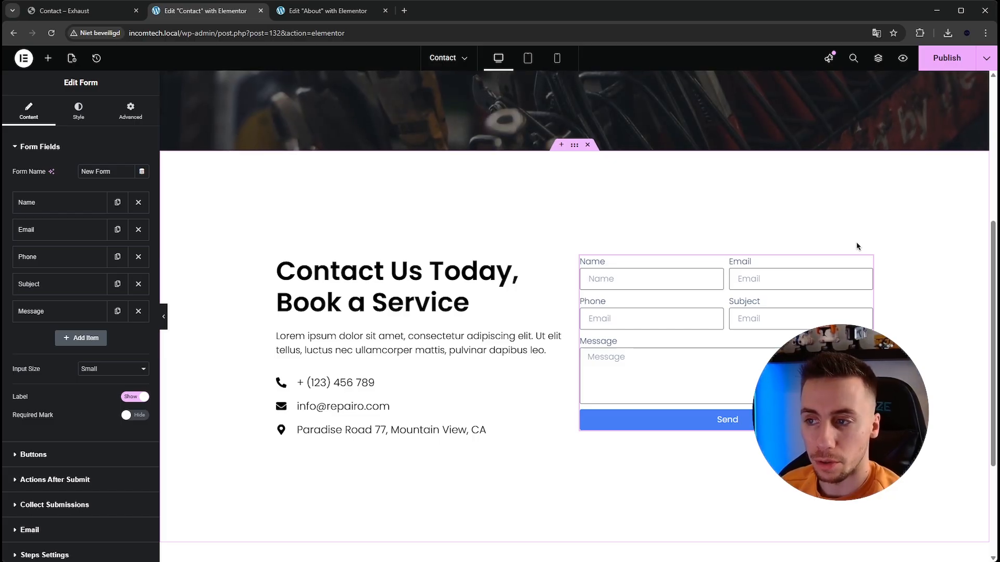
scroll(859, 243, "up", 1)
scroll(859, 244, "down", 1)
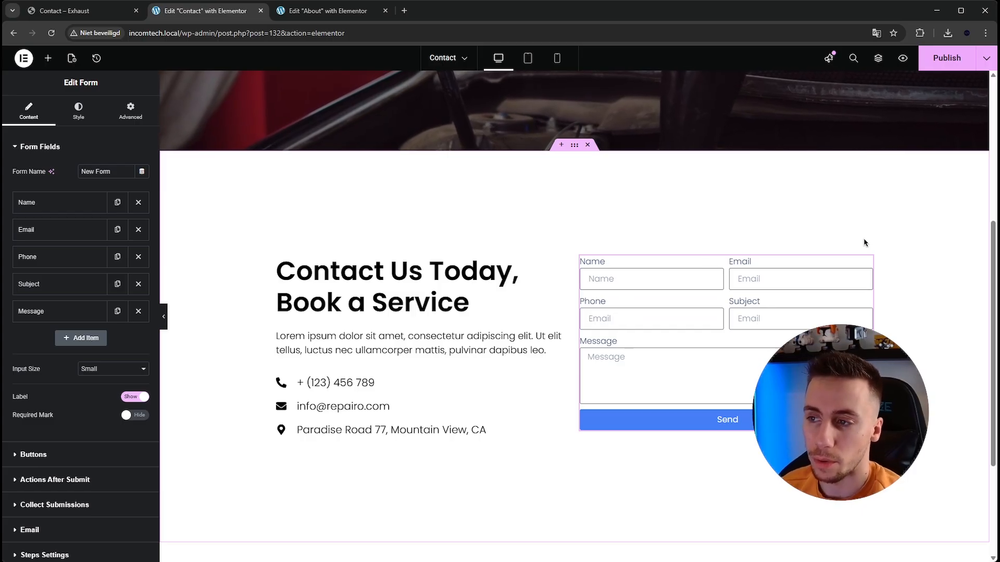
scroll(851, 240, "down", 1)
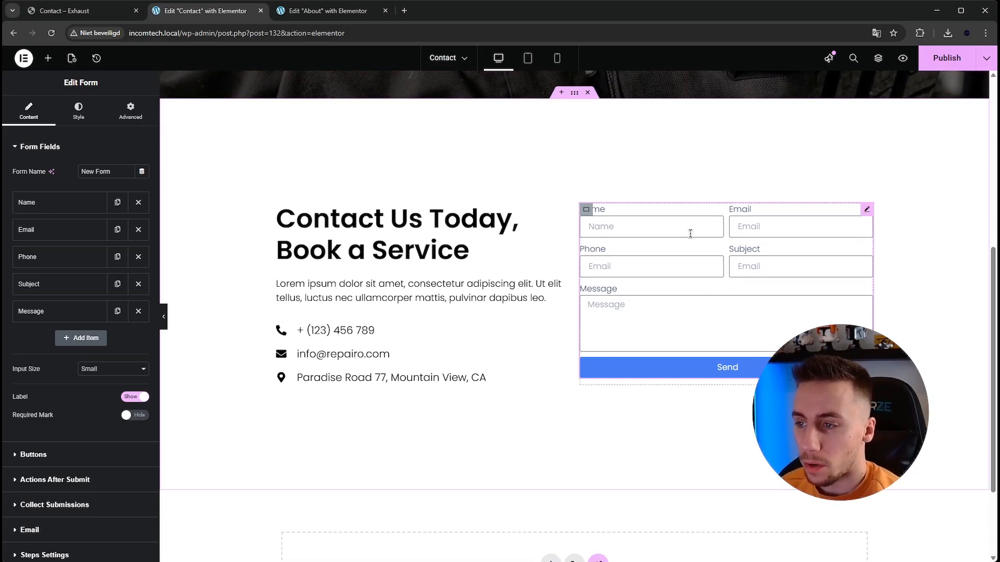
left_click(88, 13)
left_click(206, 11)
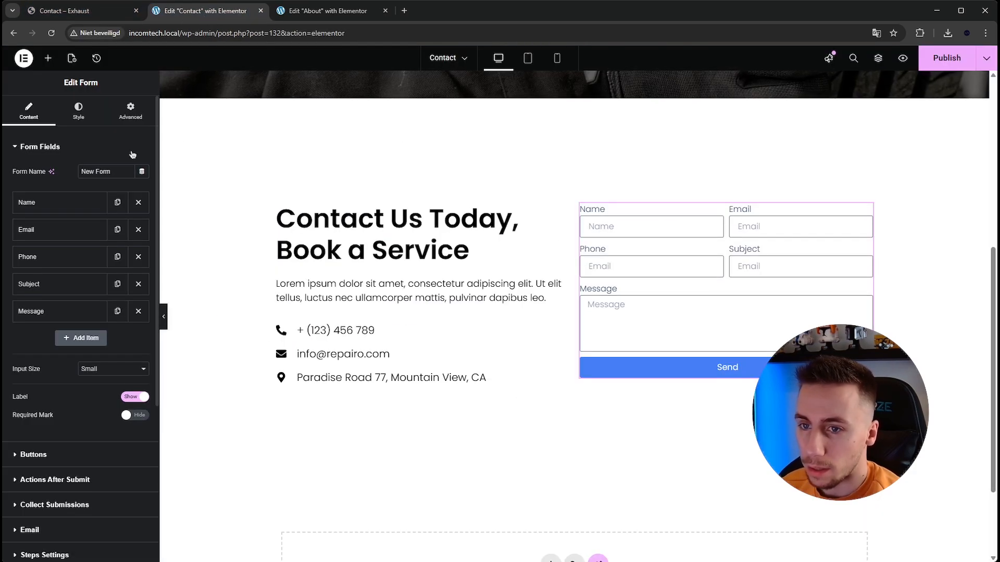
- Set the border radius of the form fields to 0 px and compare their styling with the Exhaust template's form
left_click(78, 111)
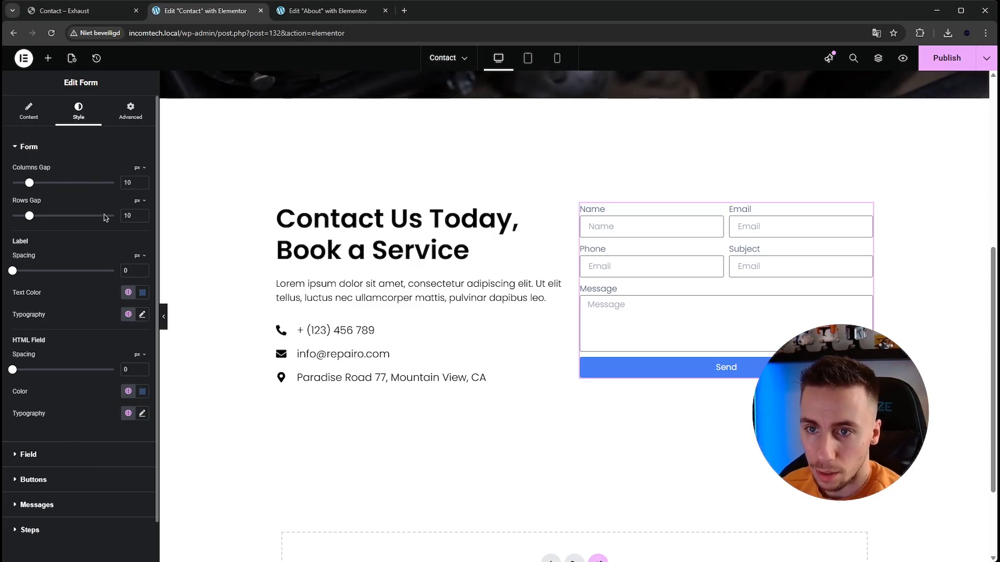
scroll(106, 217, "down", 1)
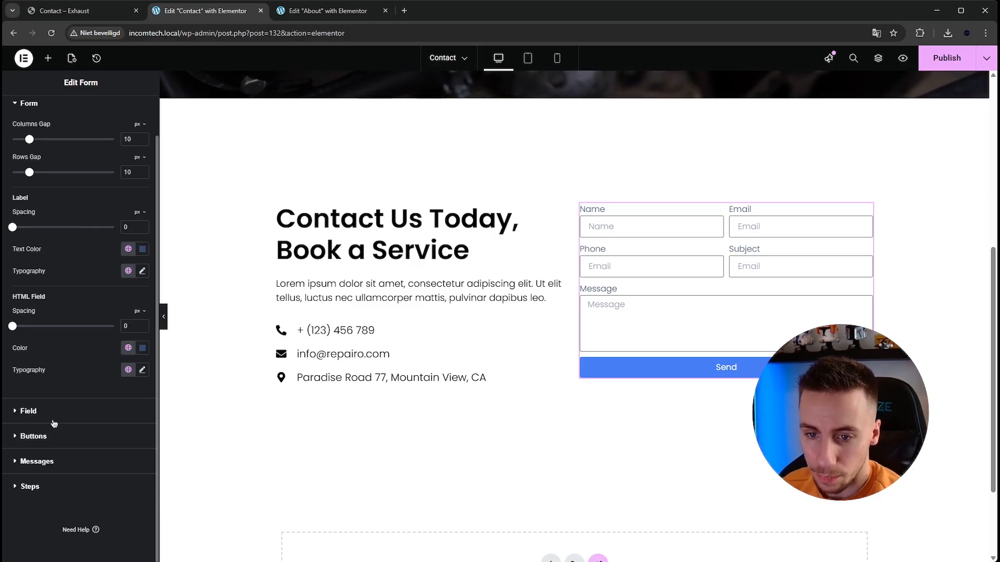
left_click(57, 408)
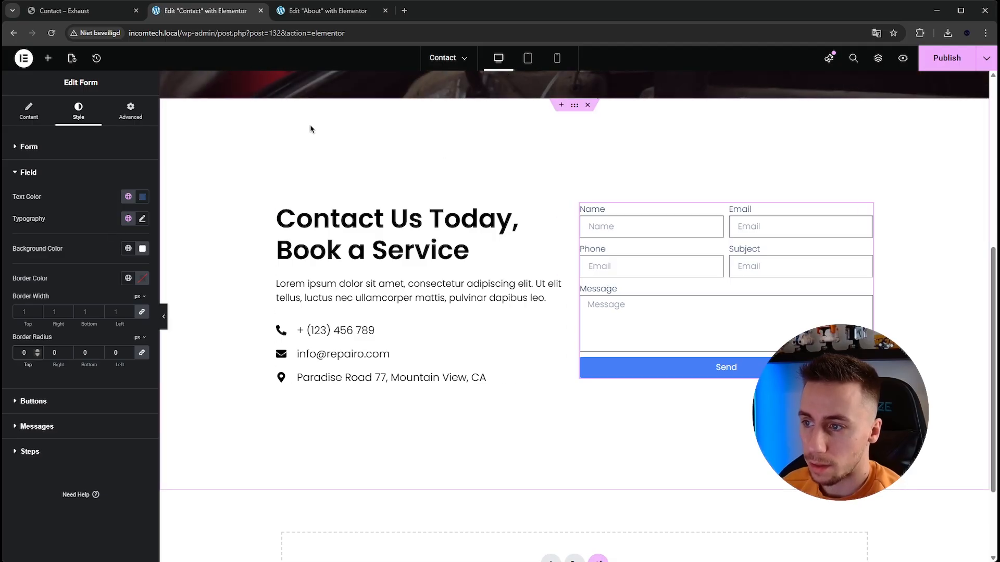
left_click(111, 16)
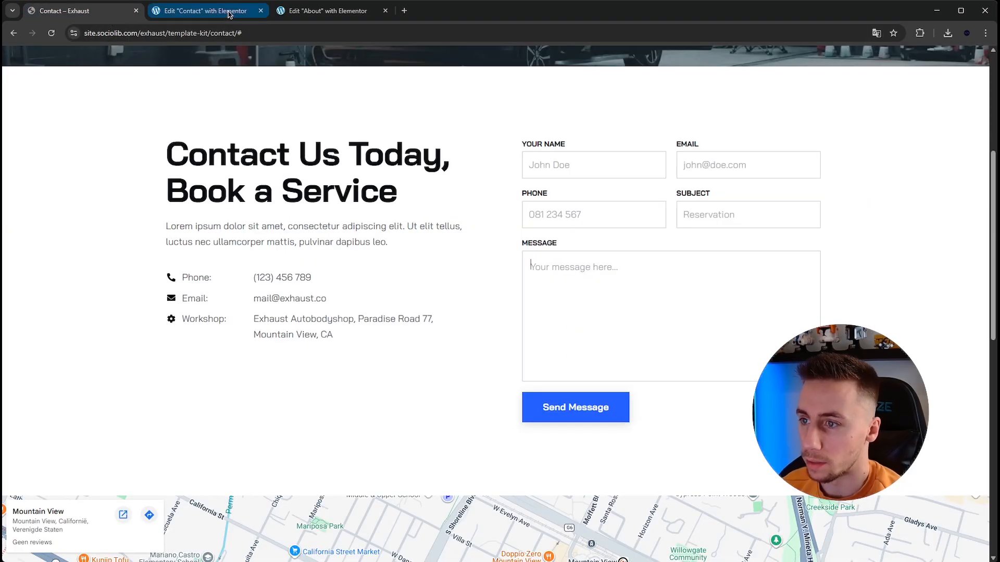
left_click(227, 11)
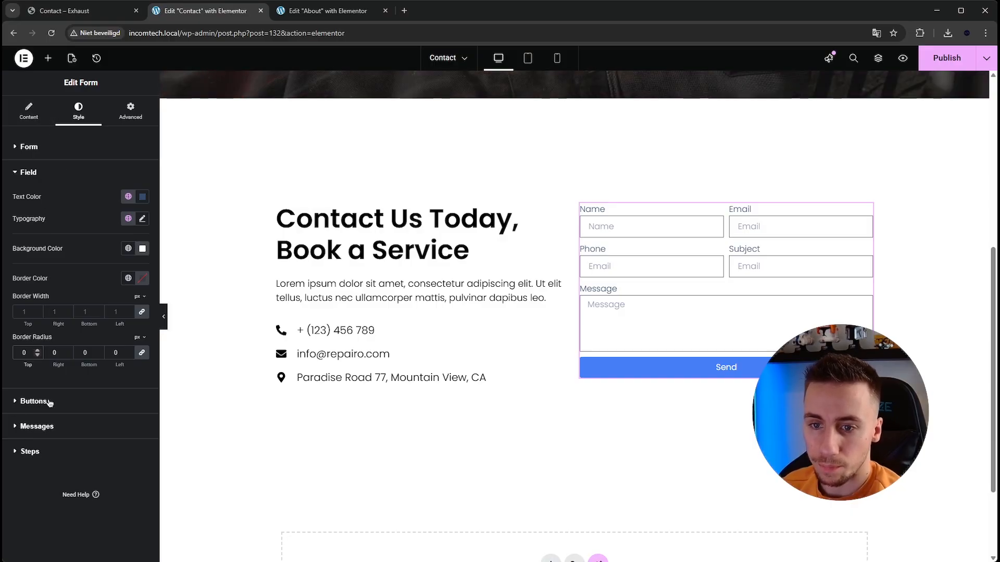
- Set the form labels' typography transform to Uppercase and their text color to black (#000000)
left_click(61, 151)
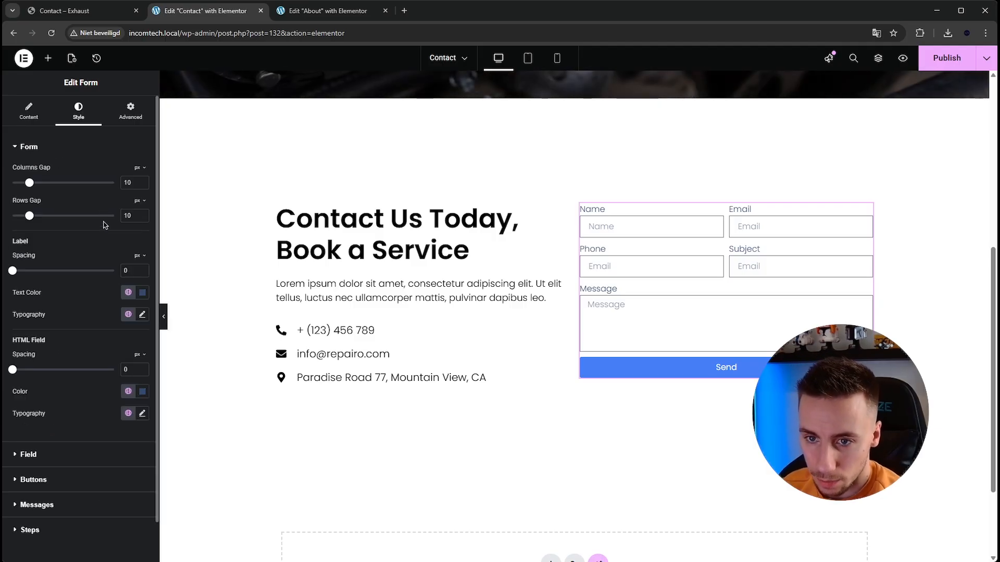
left_click(142, 314)
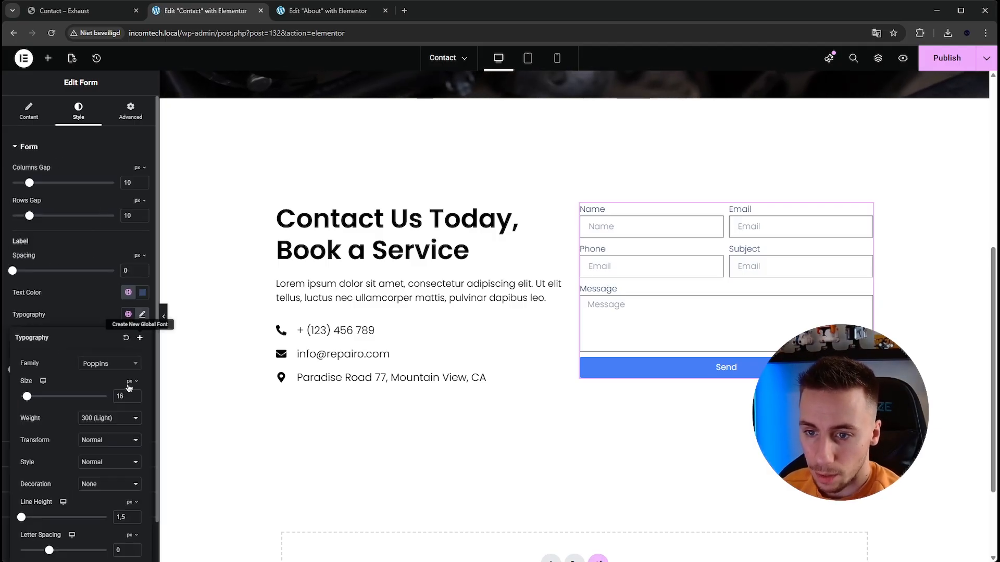
left_click(119, 468)
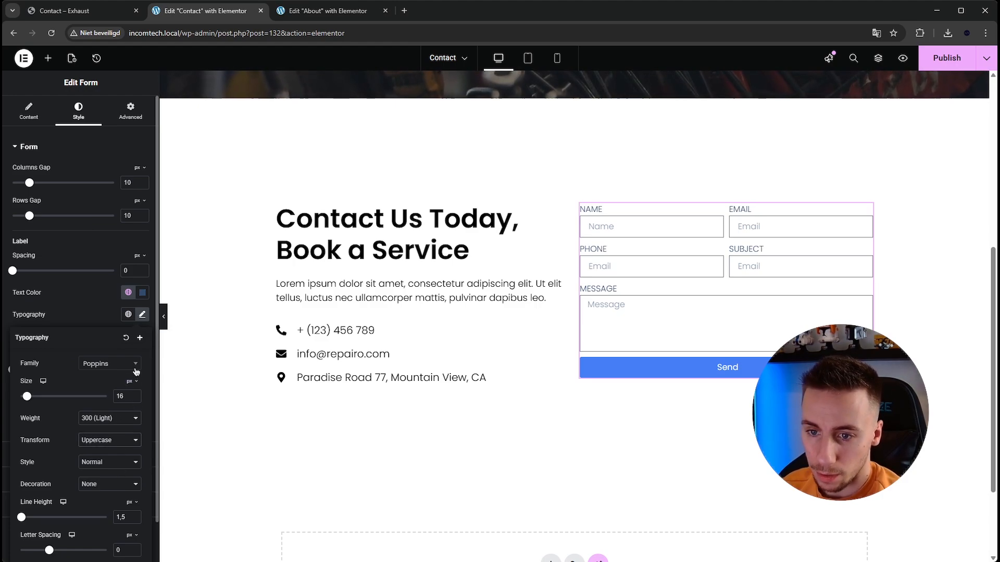
left_click(142, 293)
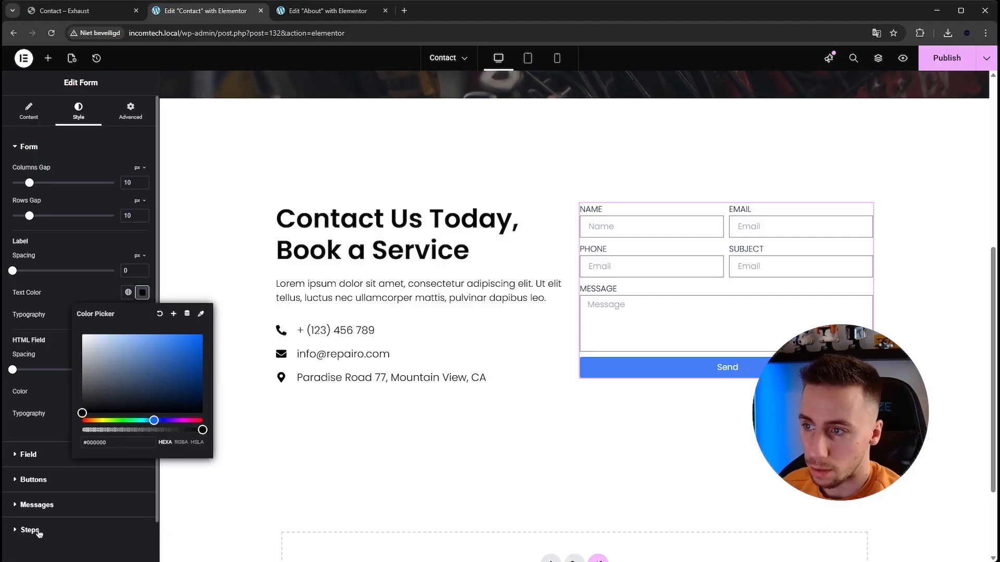
left_click(141, 293)
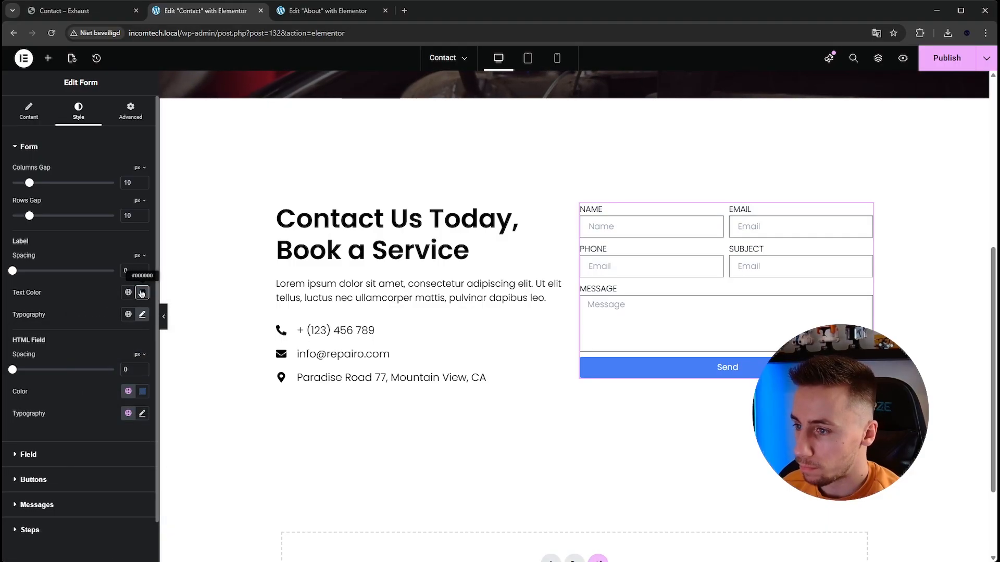
- Replace the placeholders of the Name and Email form fields with a sample full name and a sample e-mail address
left_click(29, 112)
left_click(52, 202)
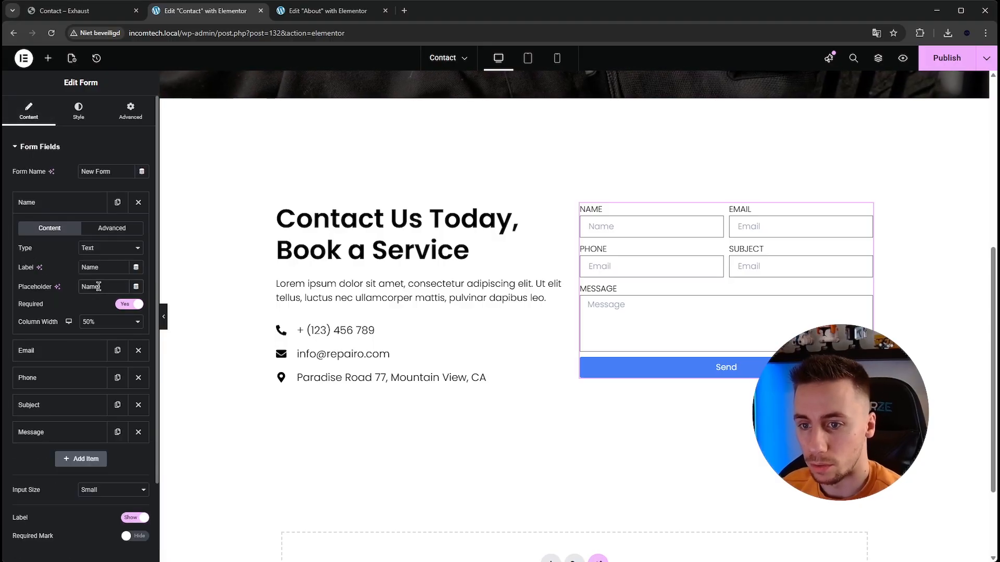
type("John Doe")
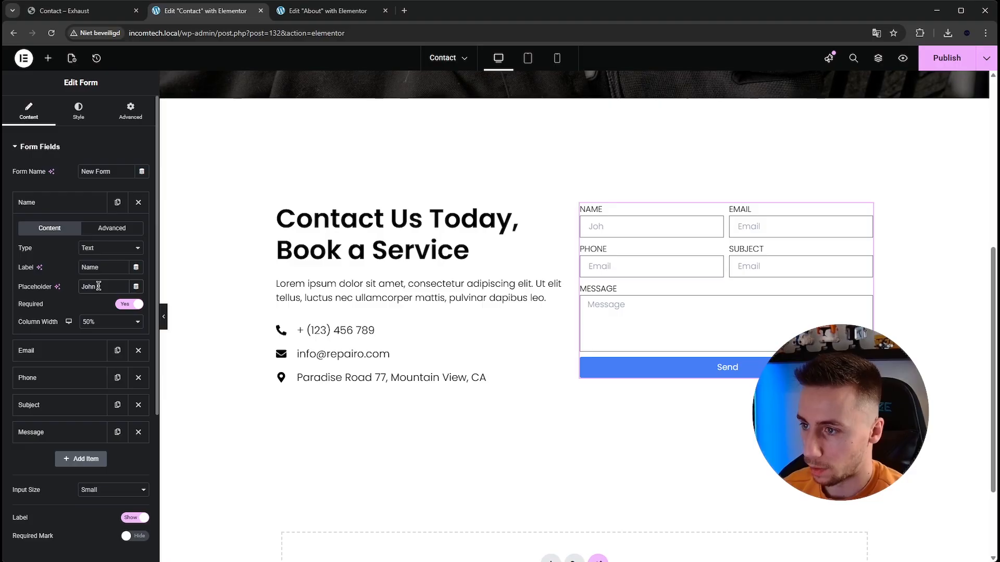
left_click(62, 202)
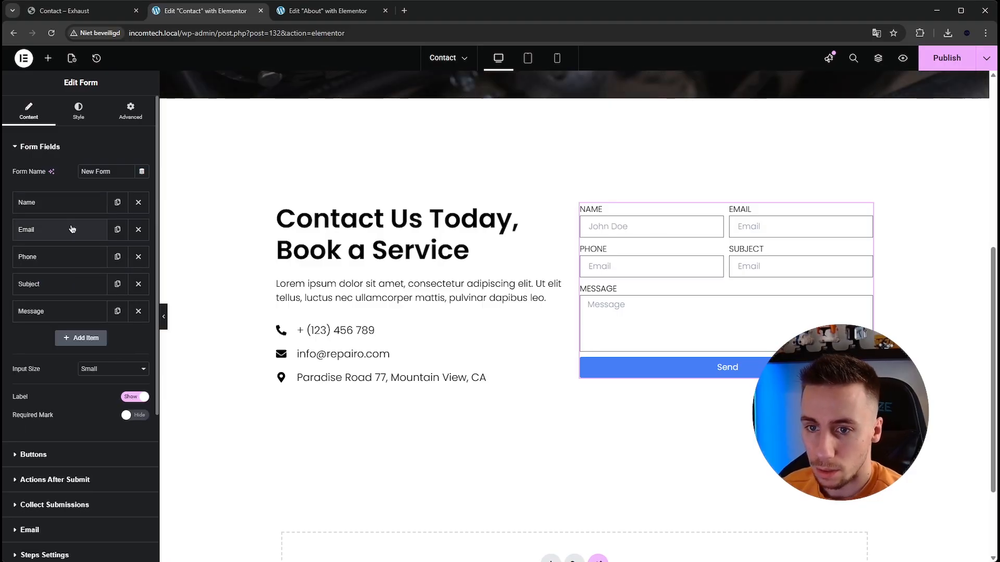
left_click(79, 230)
double_click(106, 316)
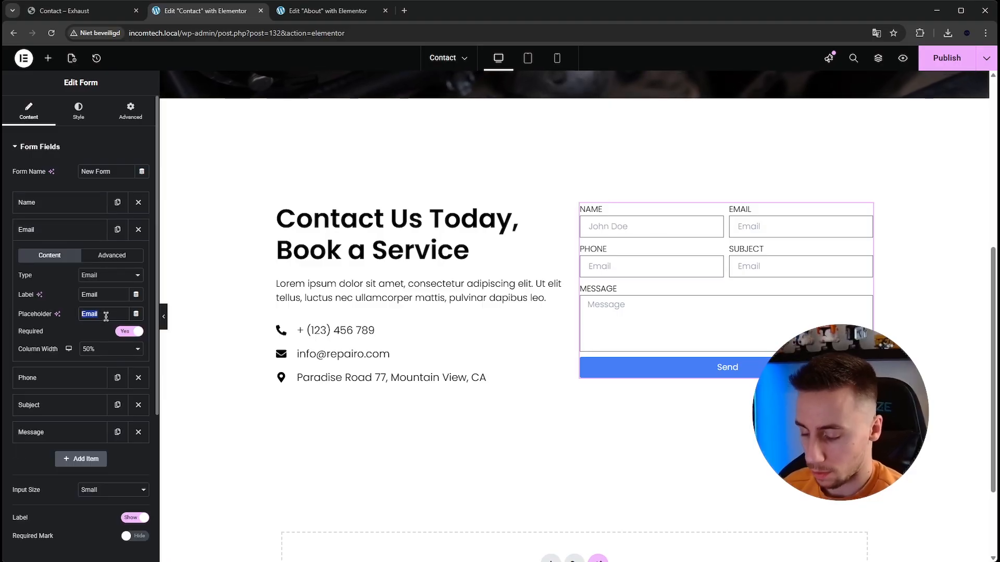
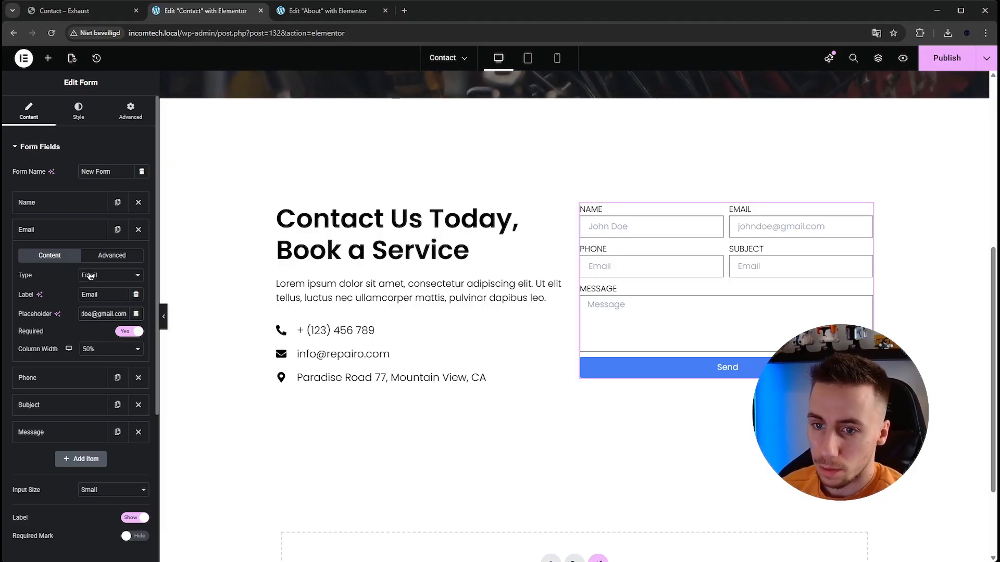
left_click(60, 230)
- Replace the Phone form field's placeholder with a sample phone number that starts with a plus sign
left_click(62, 261)
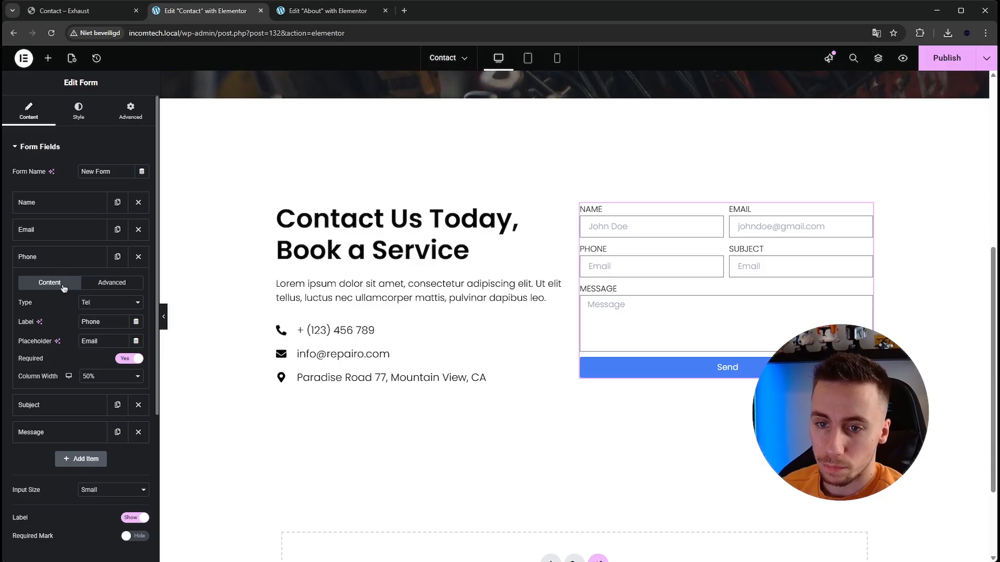
double_click(116, 342)
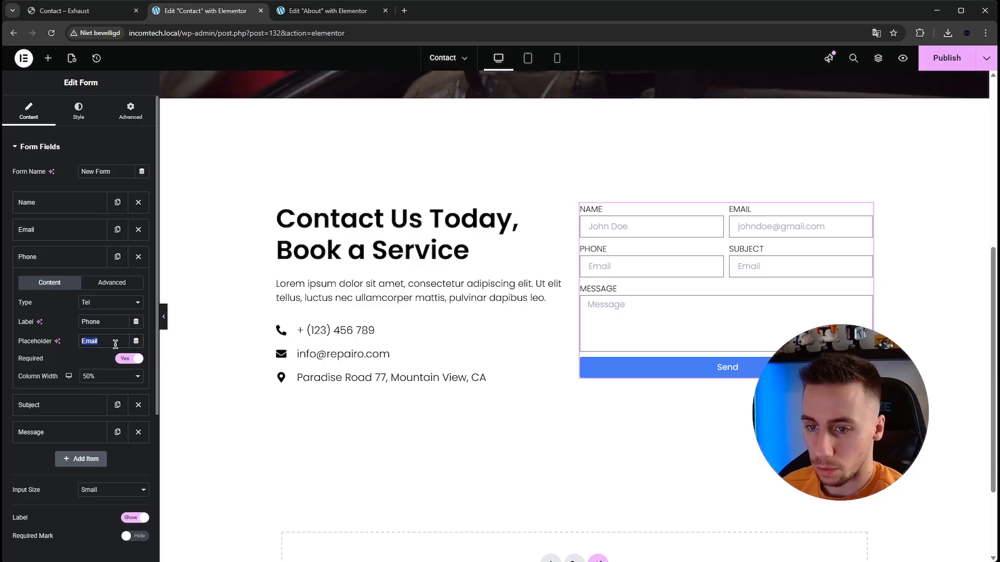
type("+1")
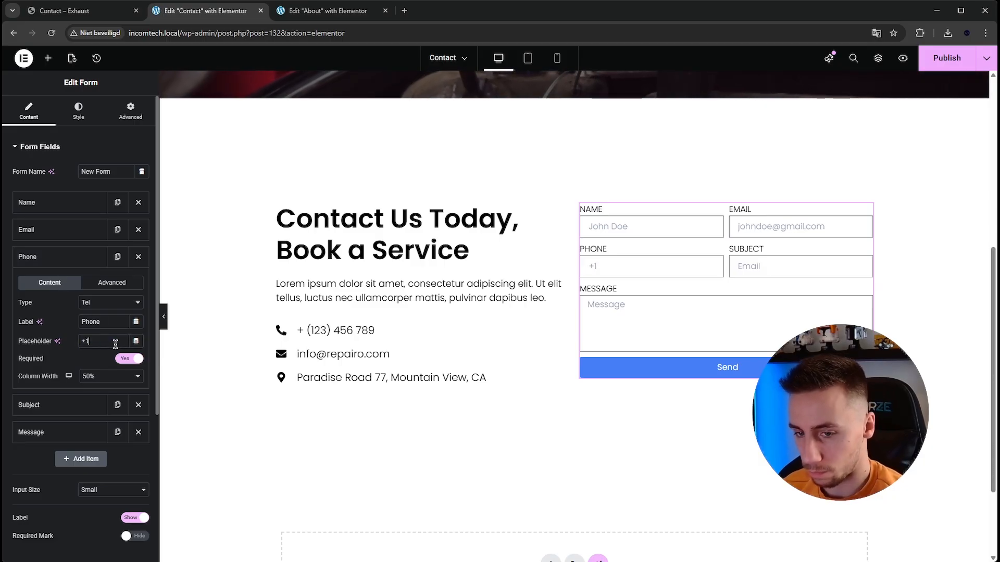
type("2345678")
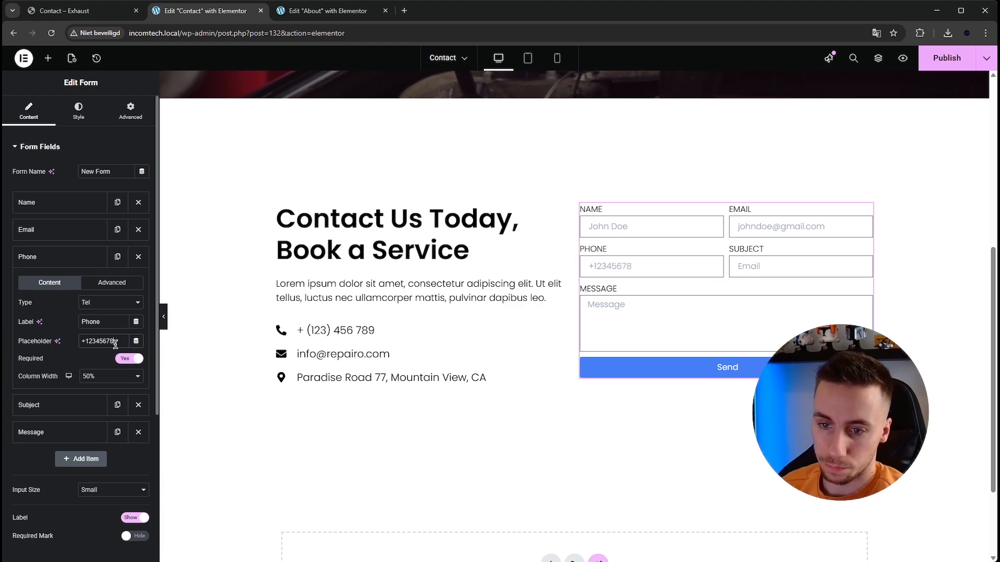
left_click(73, 258)
- Set the Subject form field's placeholder to "Reservation"
left_click(77, 284)
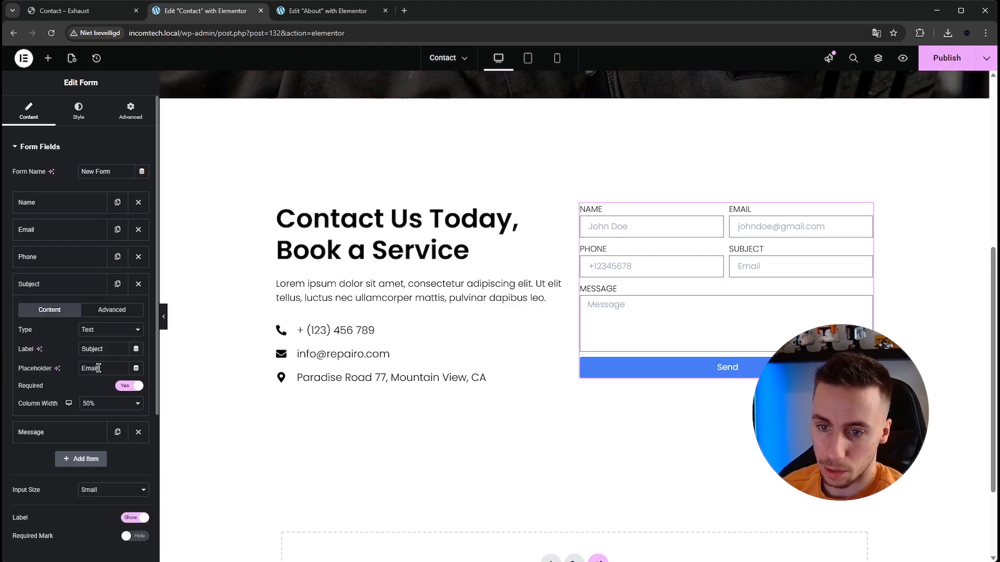
type("I have a")
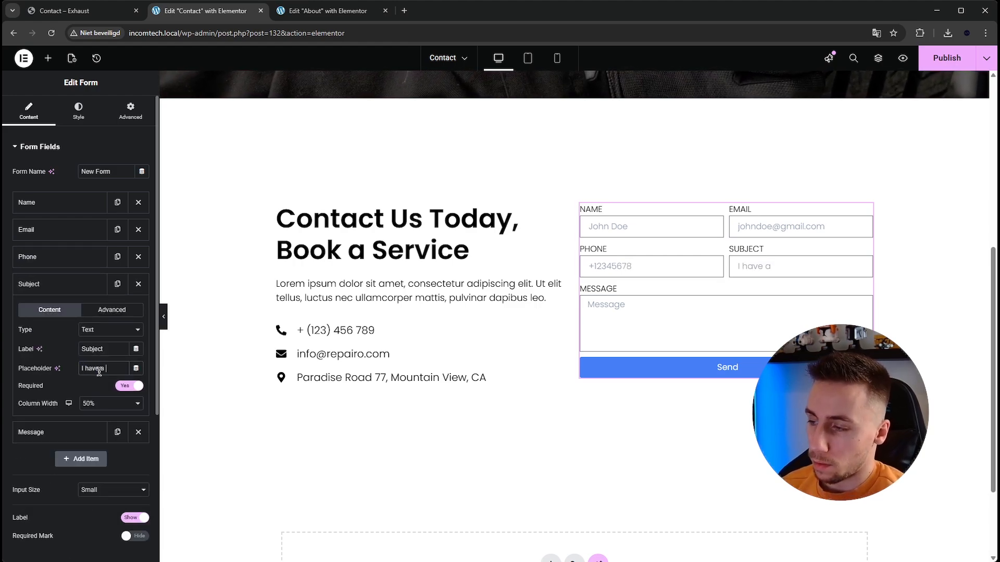
key("ctrl+a")
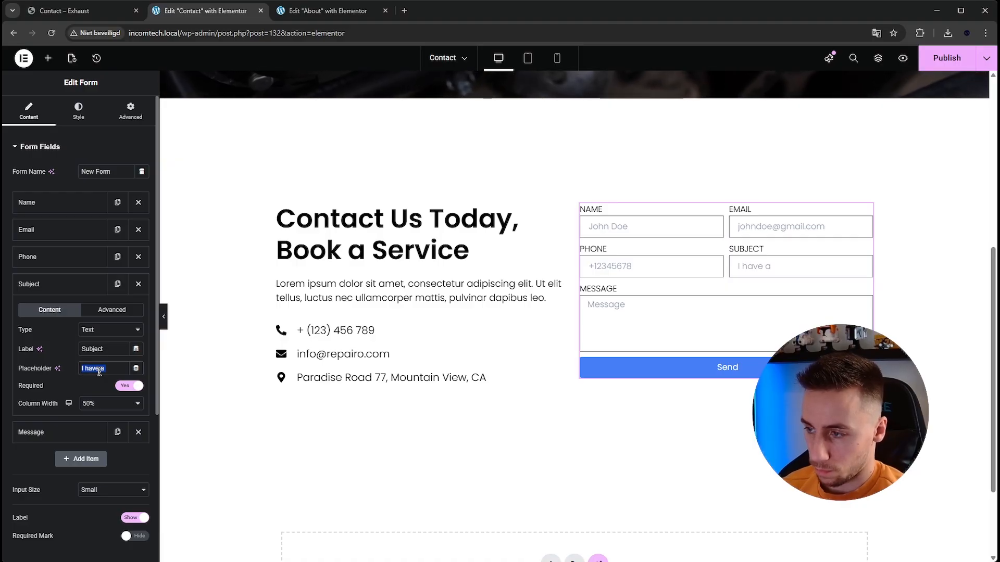
key("BackSpace")
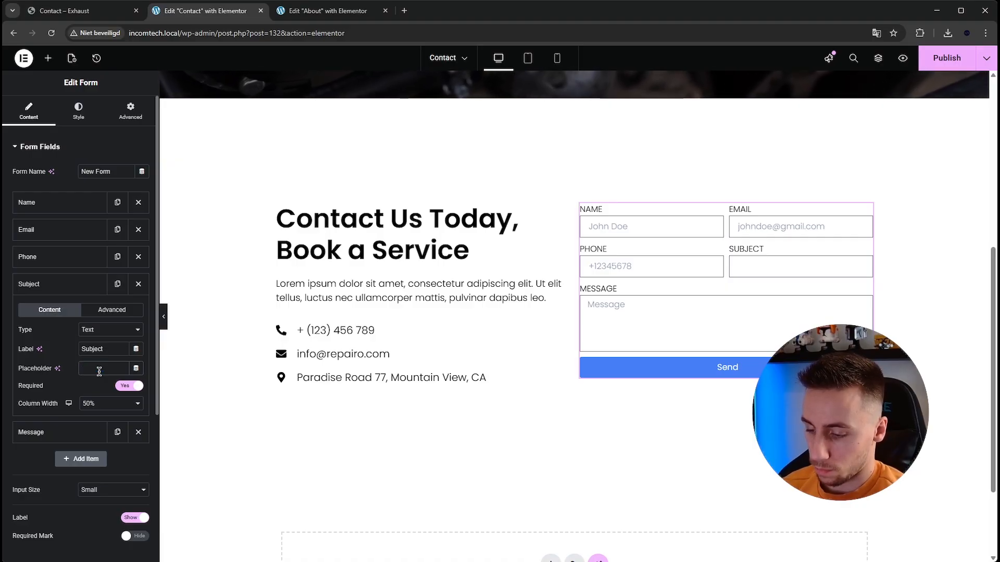
type("What")
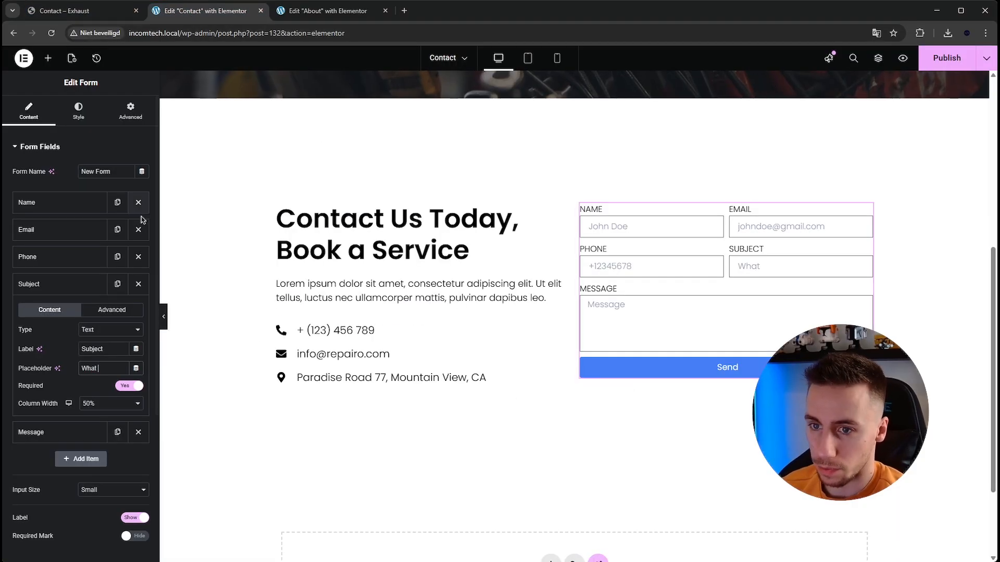
key("BackSpace")
key("BackSpace")
key("BackSpace")
key("BackSpace")
key("BackSpace")
type("R")
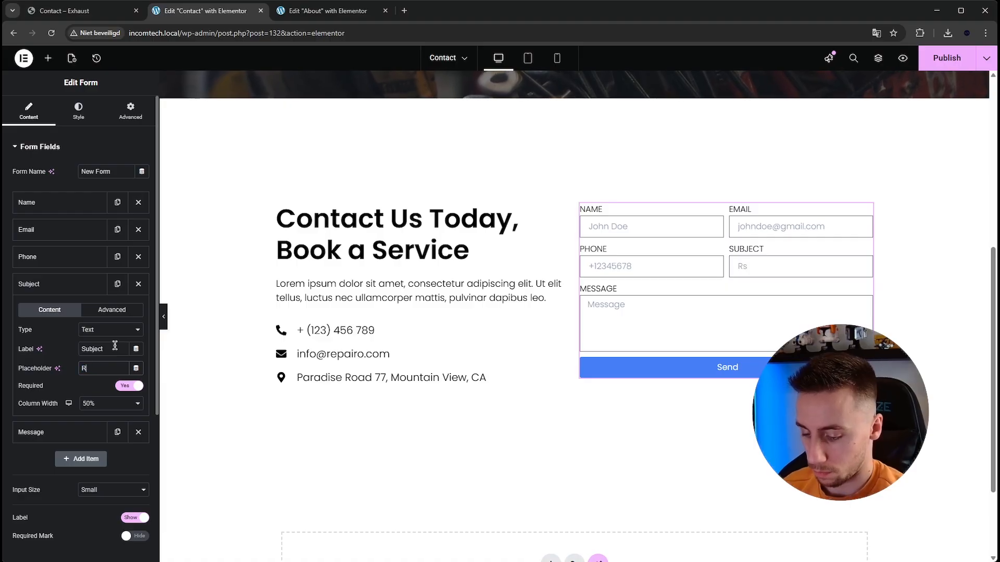
type("eservation")
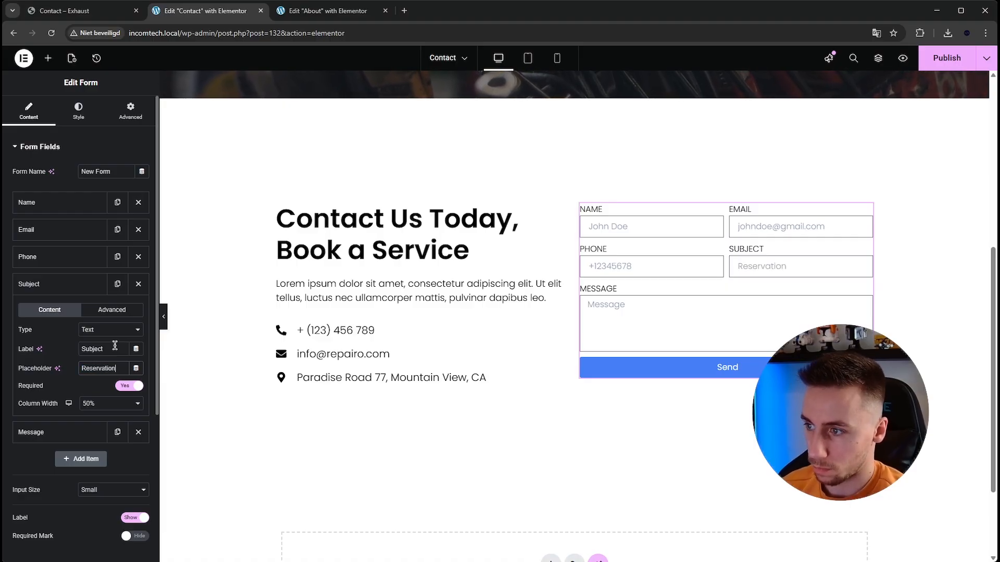
left_click(52, 284)
- Set the Message form field's placeholder to "I have a question about", without a trailing ellipsis
left_click(52, 311)
double_click(99, 396)
type("I hav")
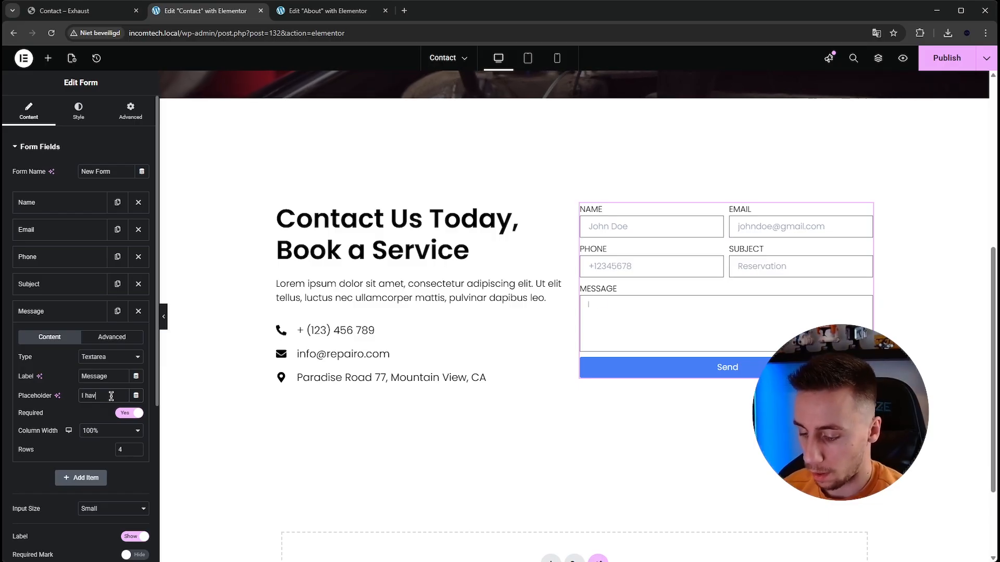
type("e a question about...")
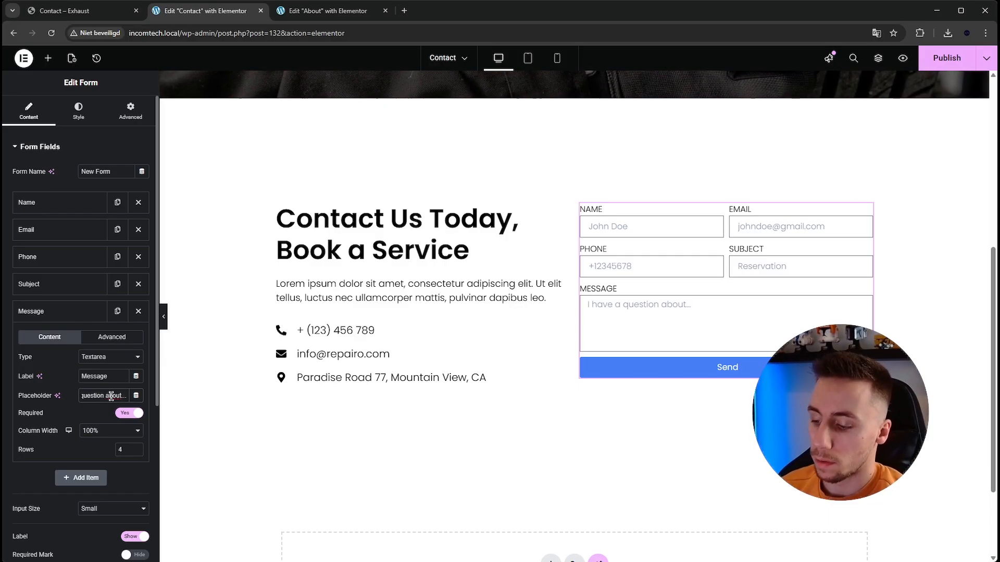
key("BackSpace")
key("BackSpace")
key("BackSpace")
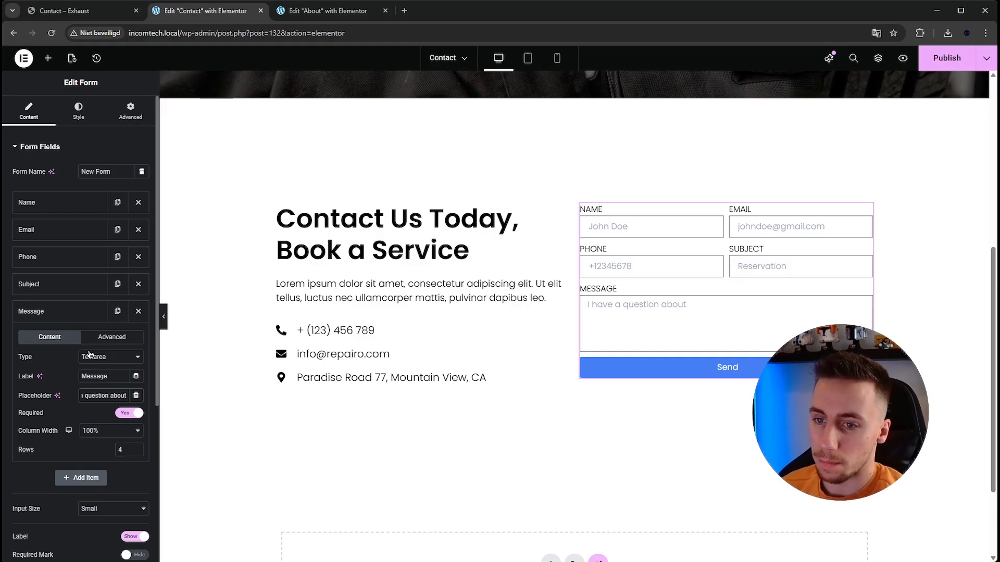
- Check the send button design on the Exhaust template's contact page and return to the Contact page editor
left_click(79, 316)
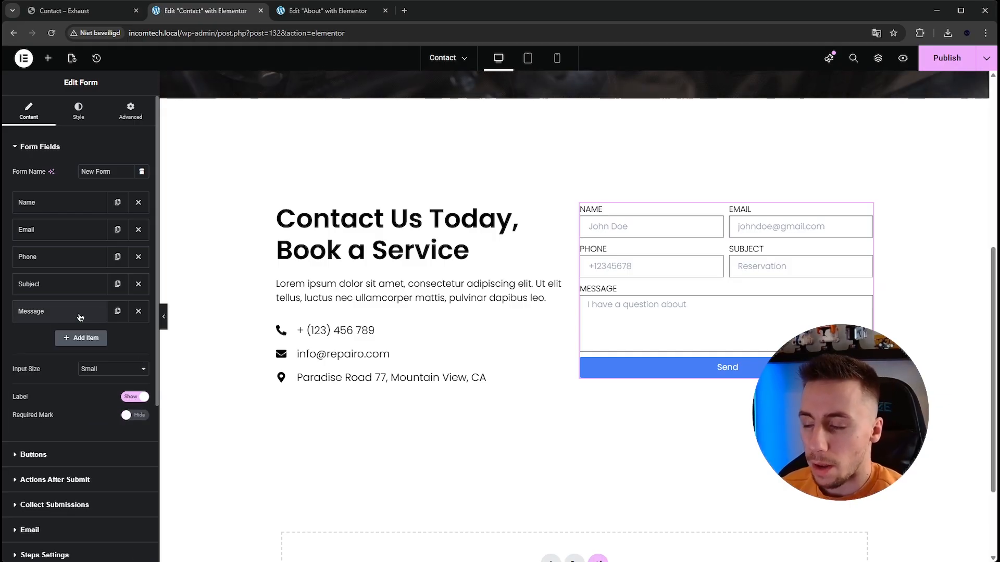
left_click(83, 10)
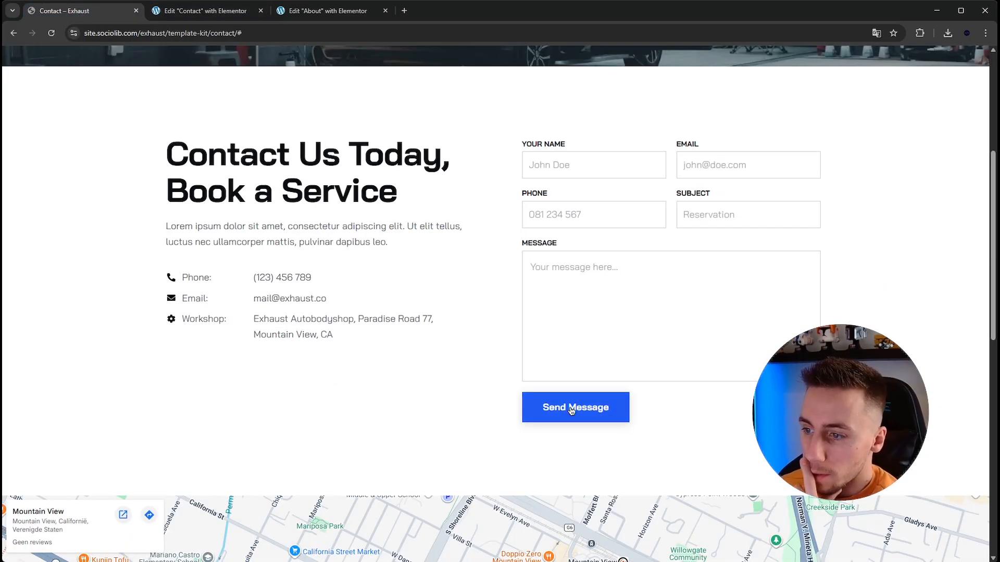
left_click(205, 11)
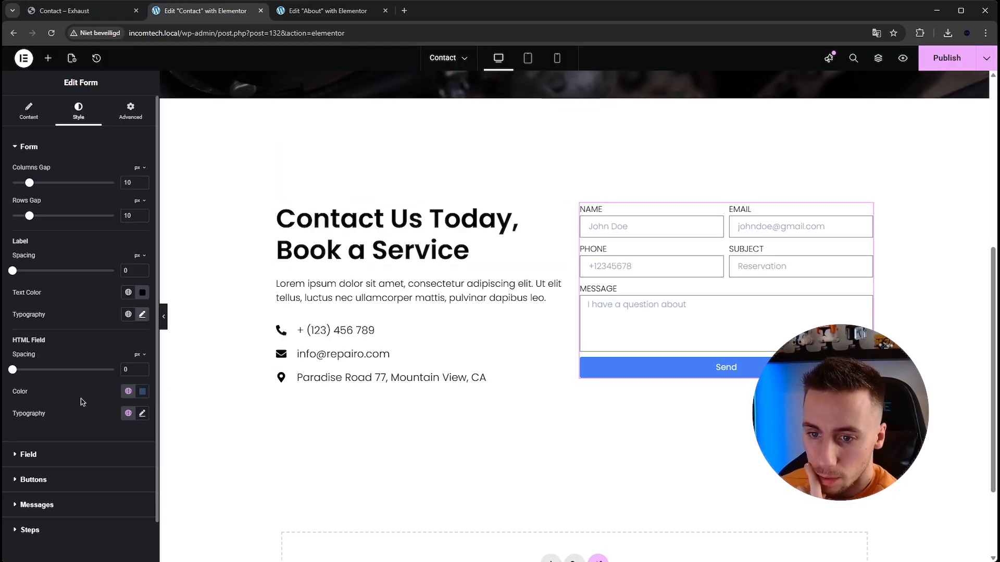
- Try the form's send button at the start and centre positions, then return it to the stretched position
left_click(59, 477)
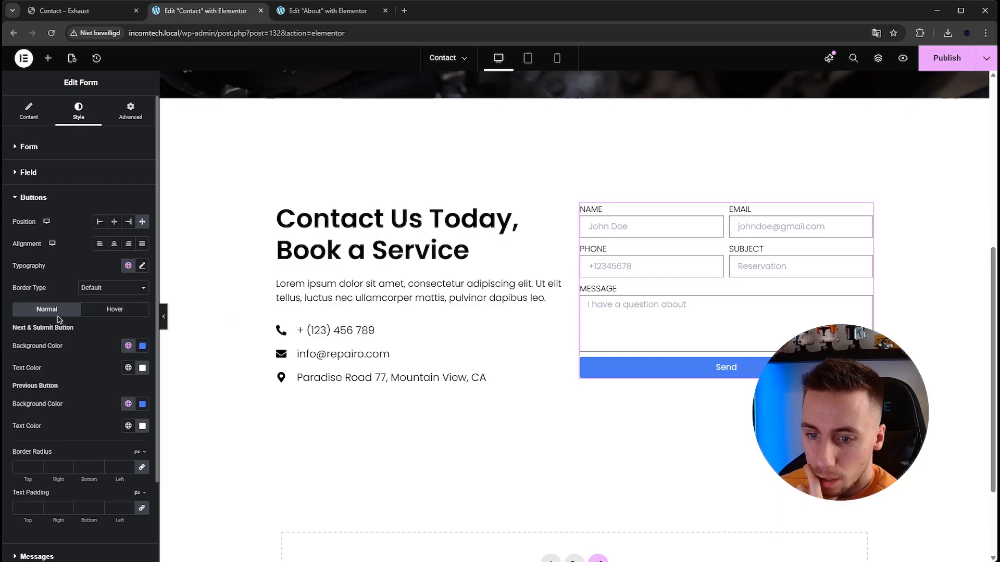
left_click(100, 222)
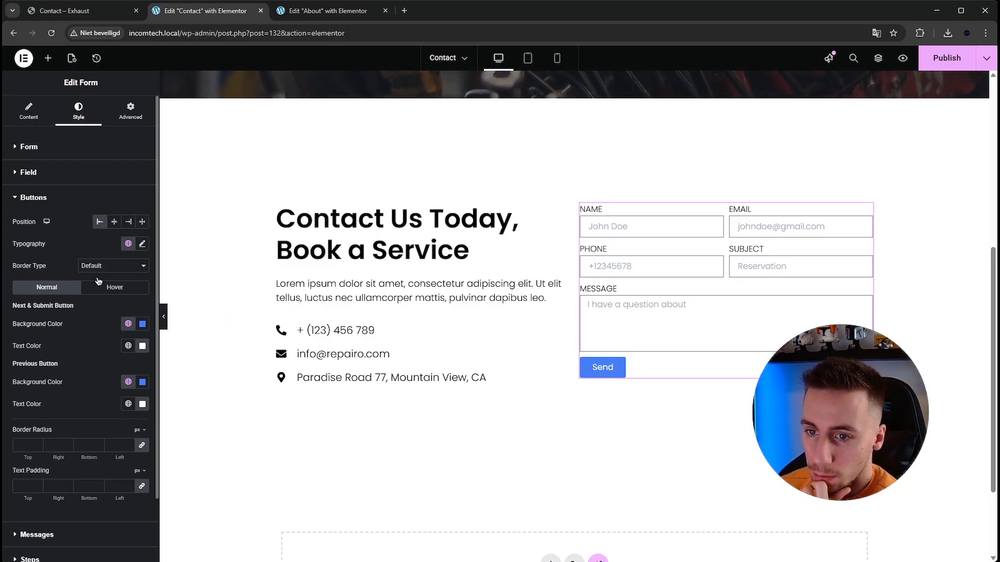
scroll(90, 355, "down", 2)
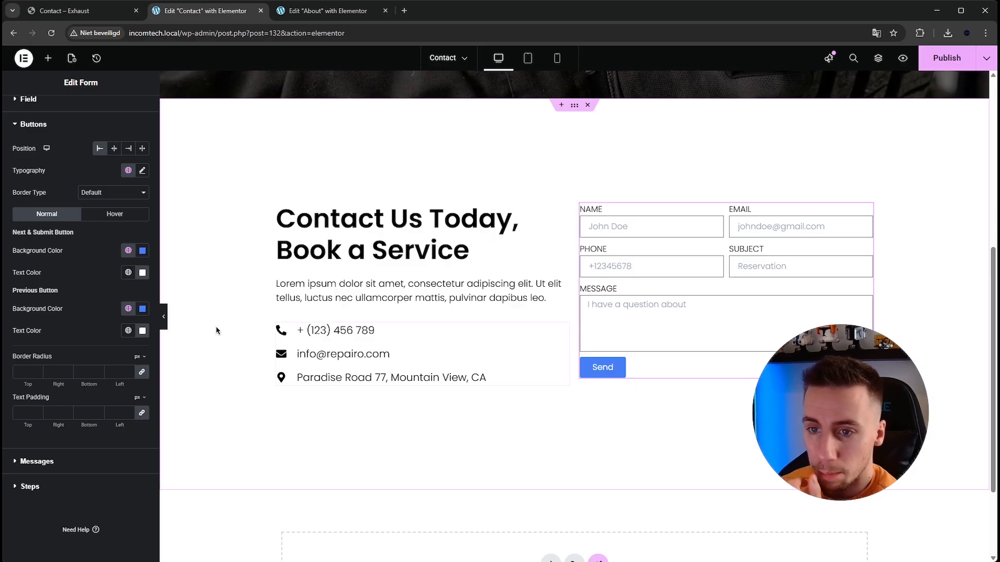
left_click(114, 148)
left_click(143, 148)
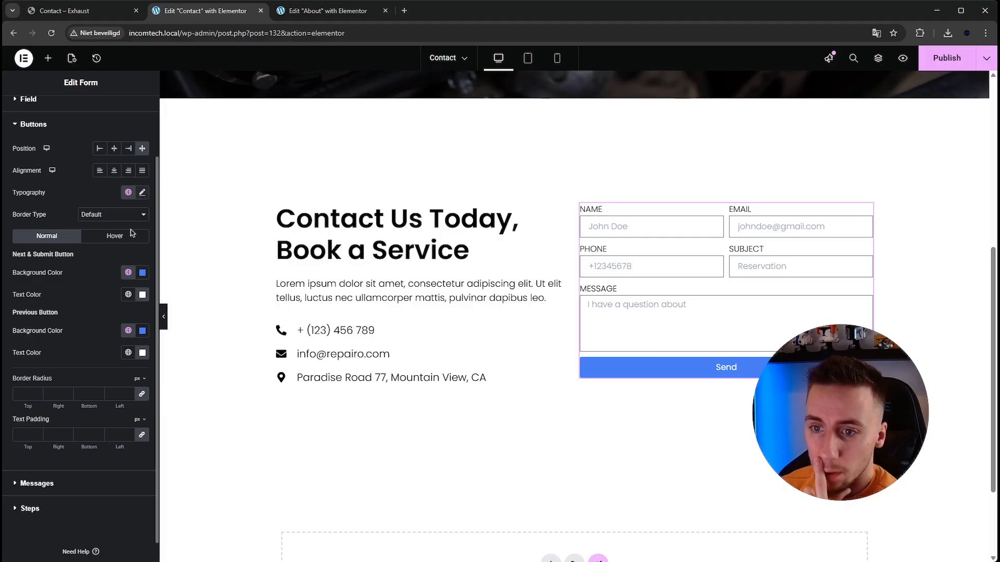
- Set the hover animation of the form's send button to Grow
scroll(97, 348, "up", 1)
left_click(114, 288)
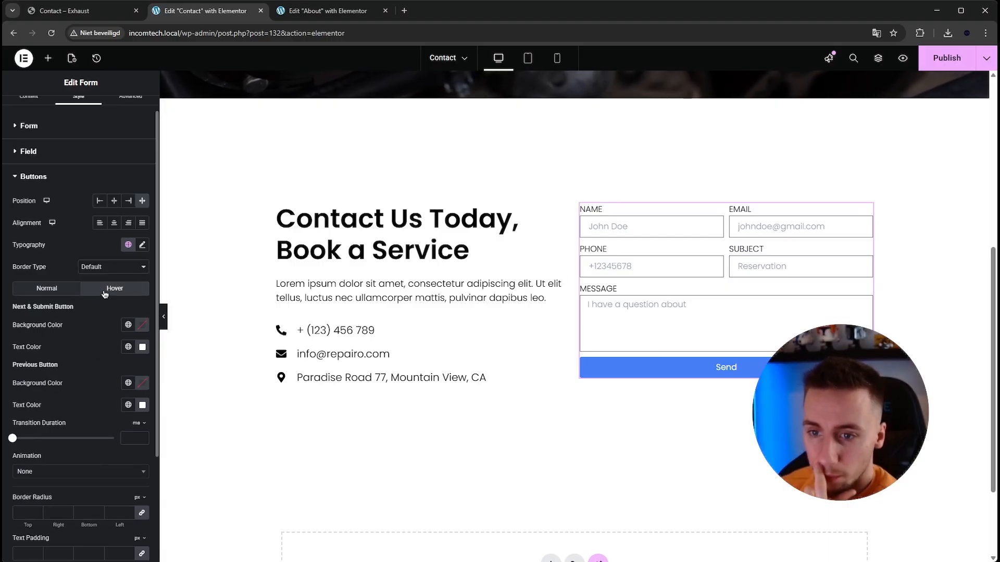
left_click(73, 471)
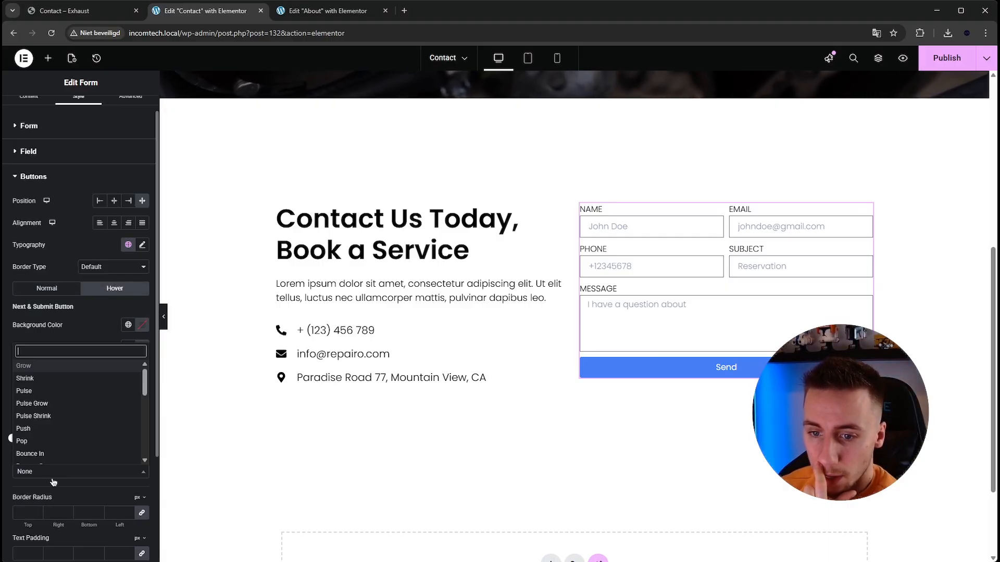
left_click(60, 366)
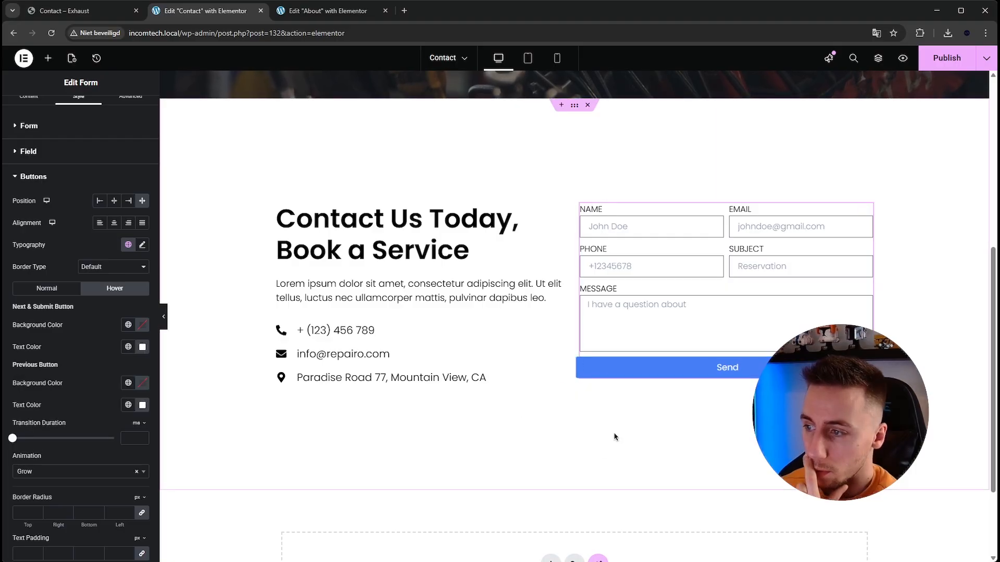
left_click(52, 289)
scroll(73, 336, "down", 2)
scroll(72, 336, "up", 3)
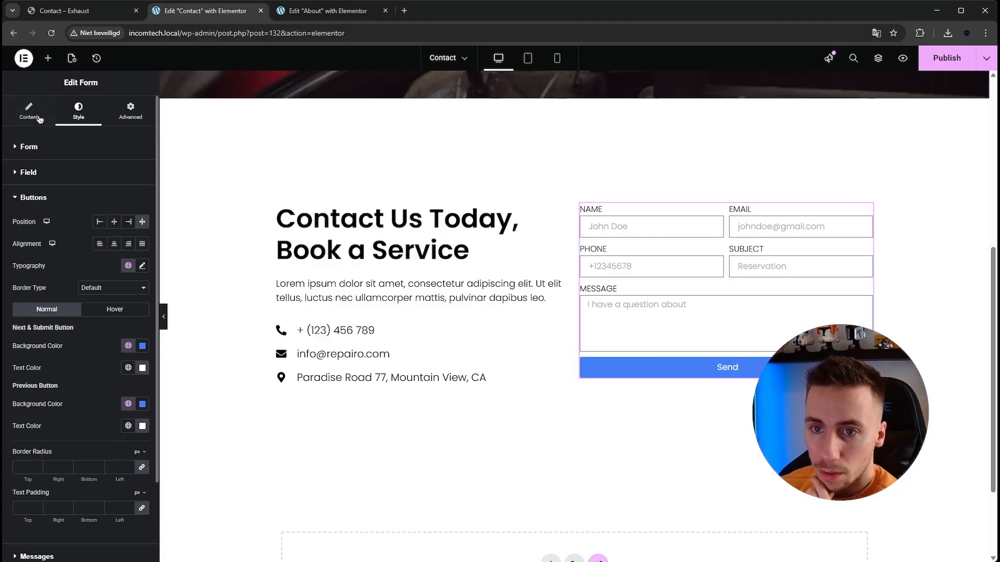
- Find a plane icon in the icon library and add the solid paper plane to the form's submit button
left_click(31, 111)
scroll(62, 269, "down", 1)
scroll(62, 269, "down", 1)
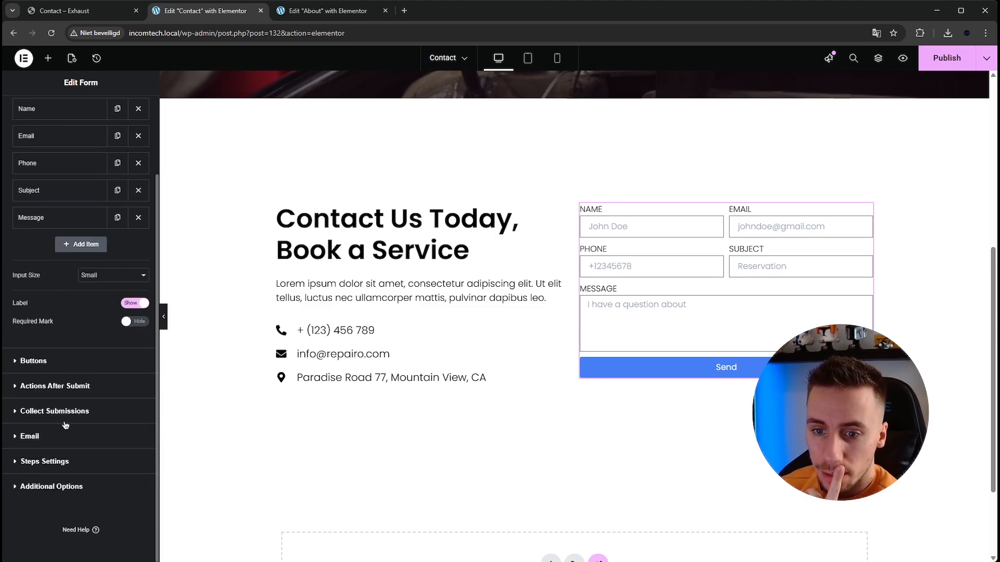
left_click(61, 367)
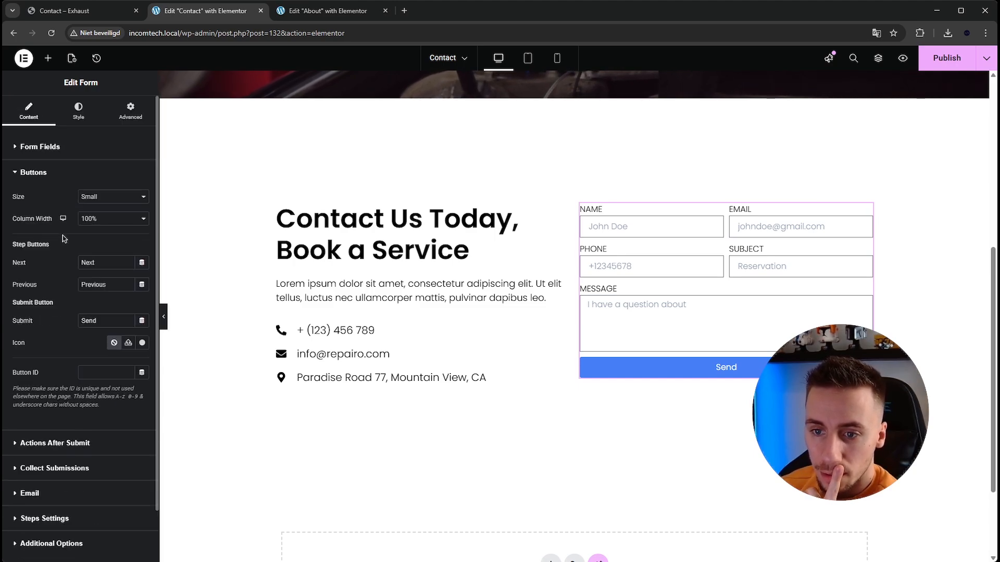
left_click(128, 343)
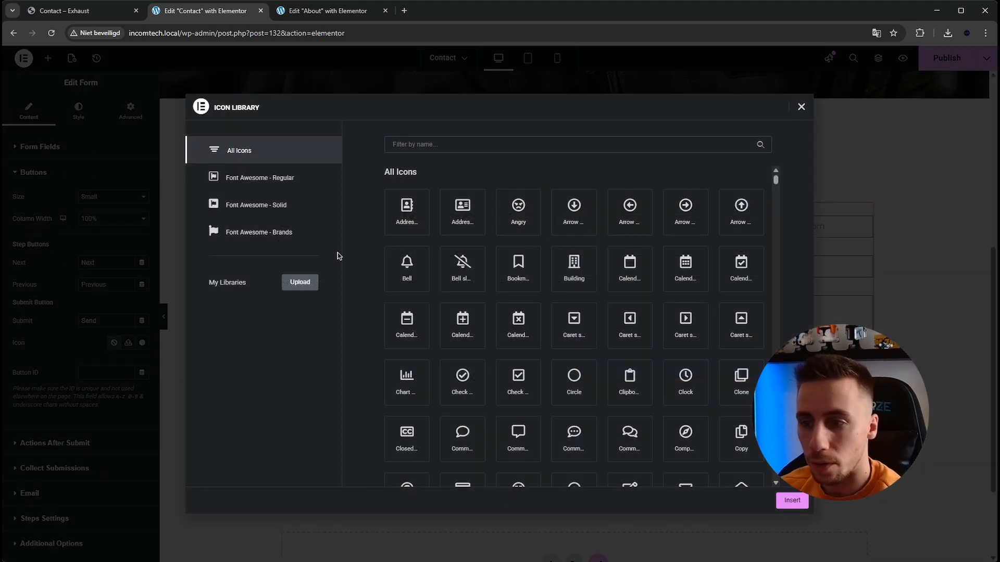
left_click(431, 145)
type("plane")
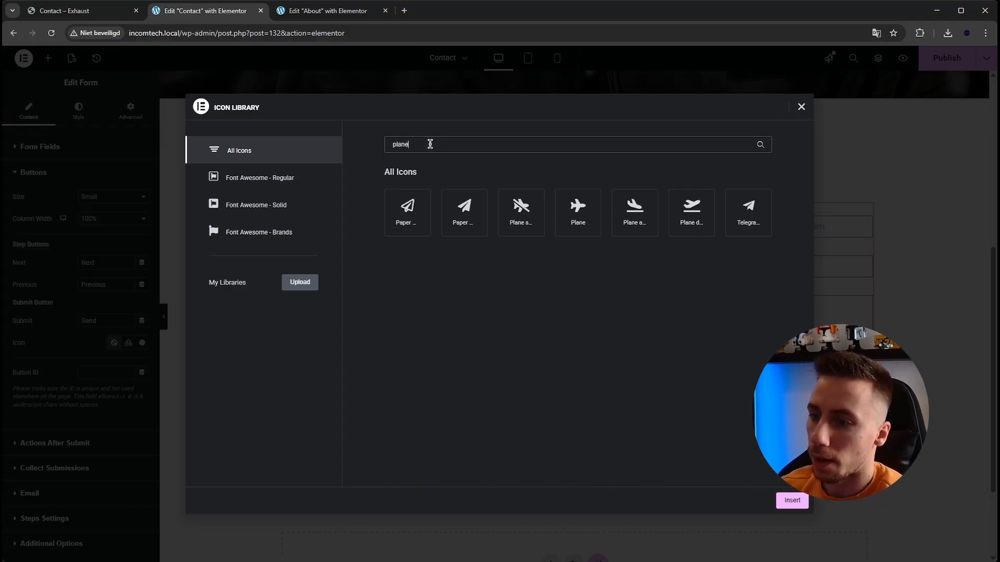
left_click(462, 214)
left_click(792, 501)
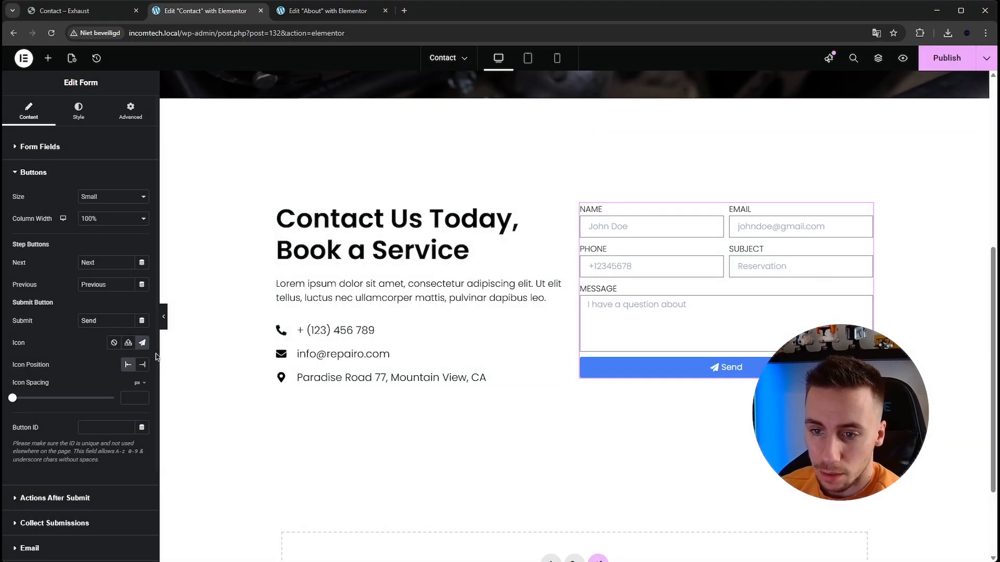
- Place the submit button's icon after the text with an icon spacing of 10 px, and save the page
left_click(142, 364)
left_click_drag(12, 403, 21, 398)
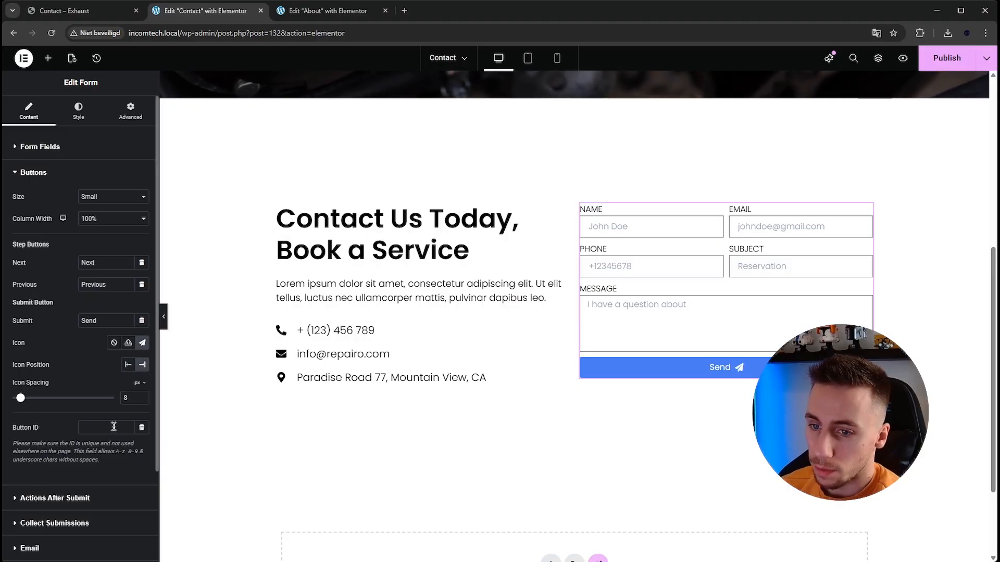
double_click(142, 395)
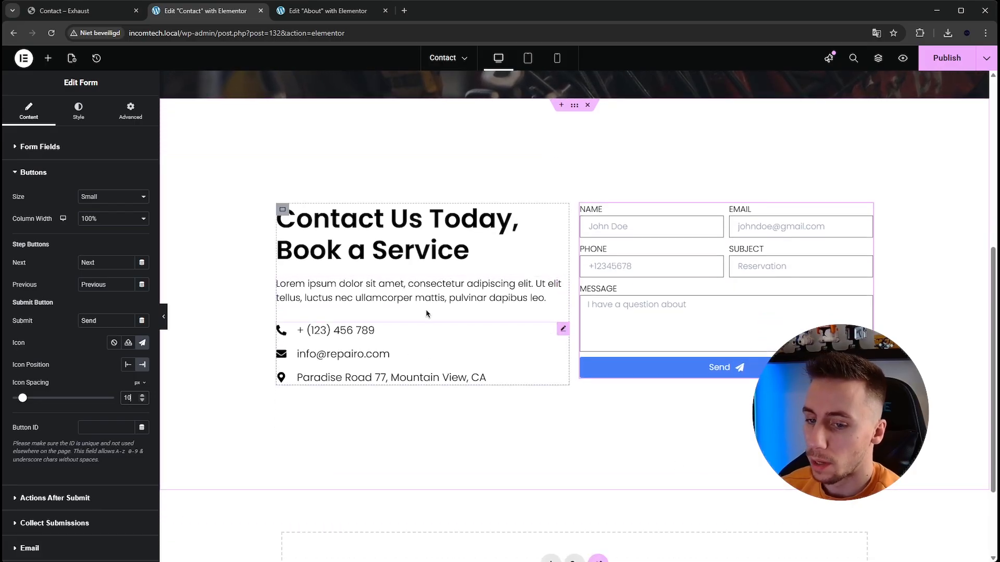
key("ctrl+s")
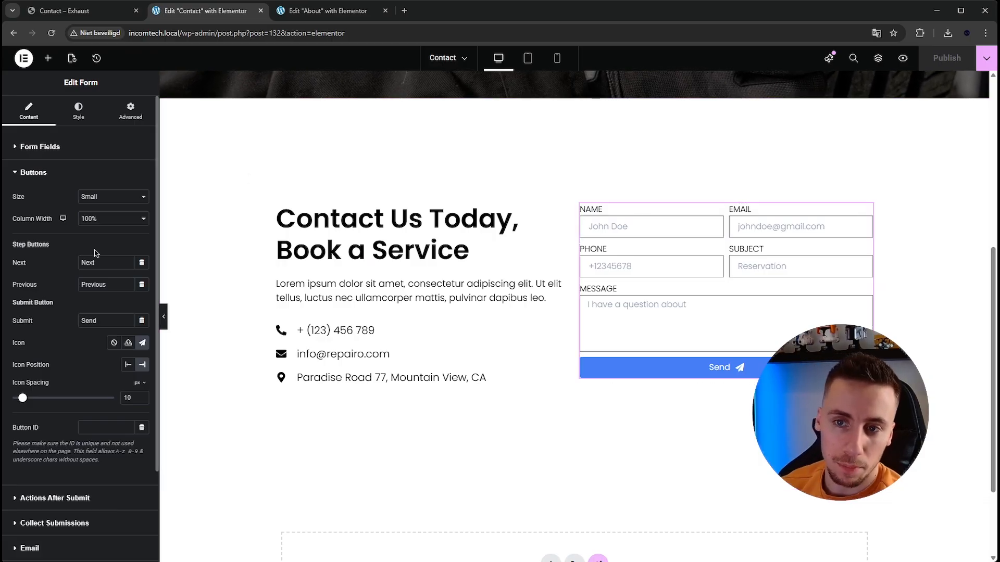
- Rename the form "Contact form" and show the required mark on its field labels
left_click(83, 146)
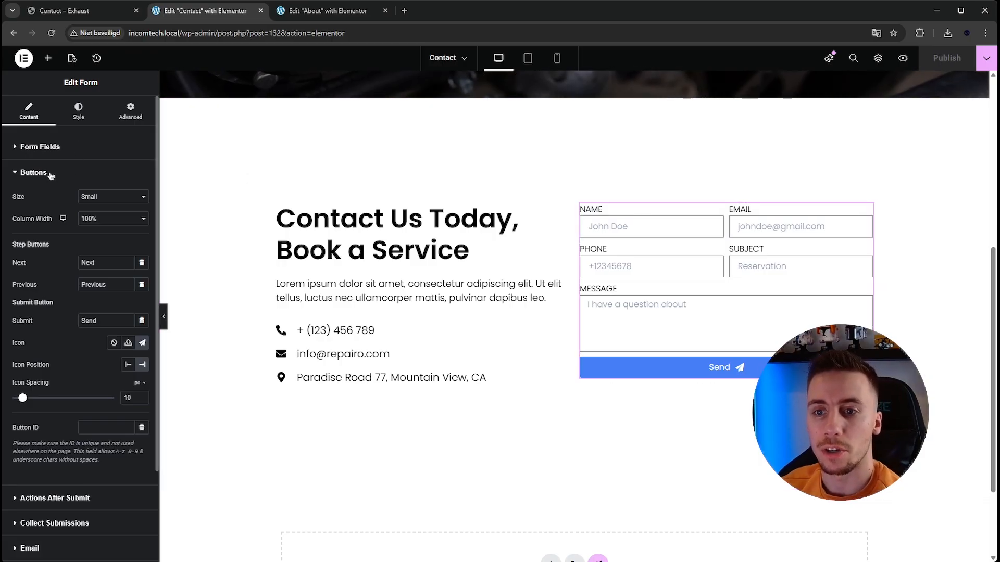
left_click_drag(110, 172, 47, 176)
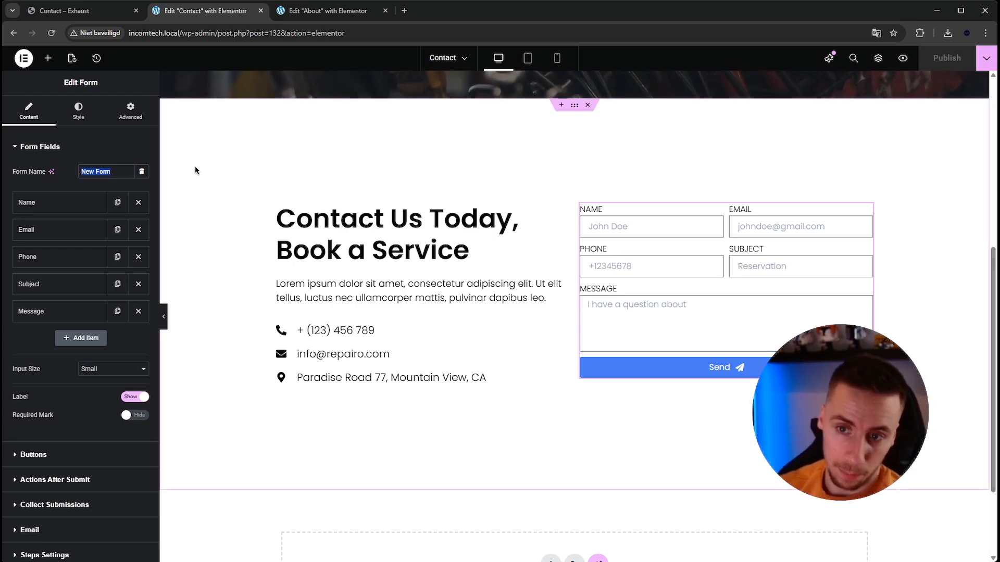
key("BackSpace")
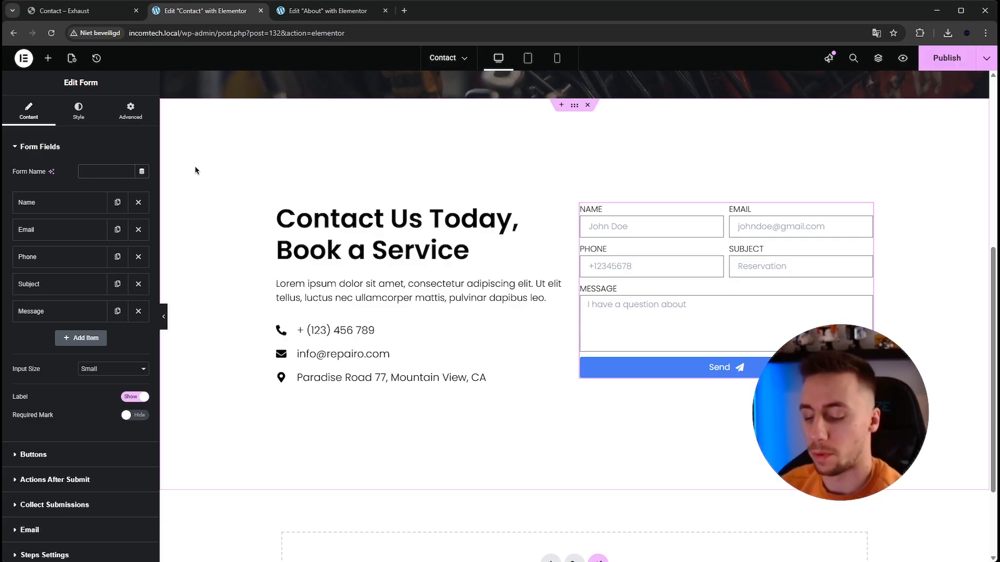
type("Contact form")
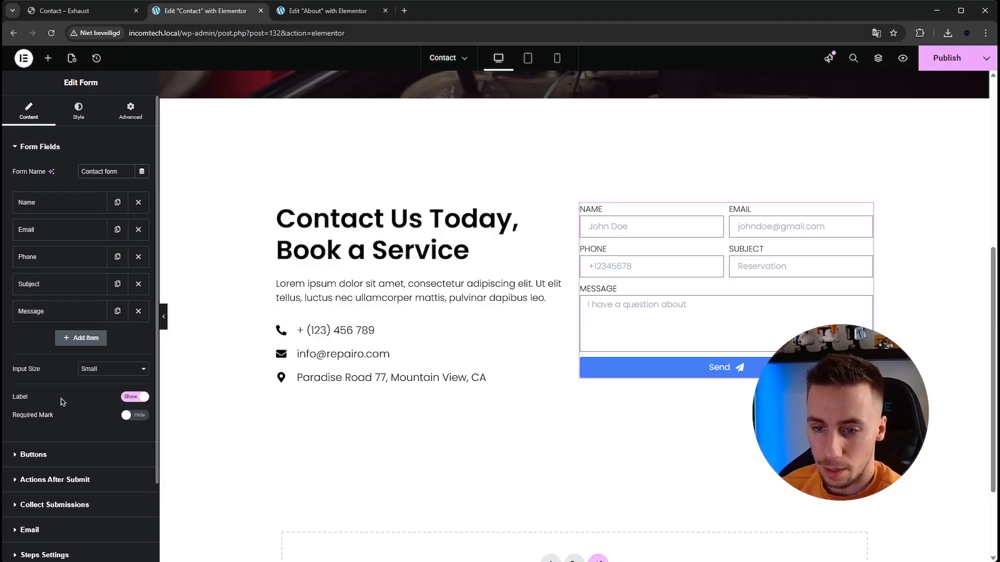
scroll(62, 402, "down", 1)
left_click(131, 363)
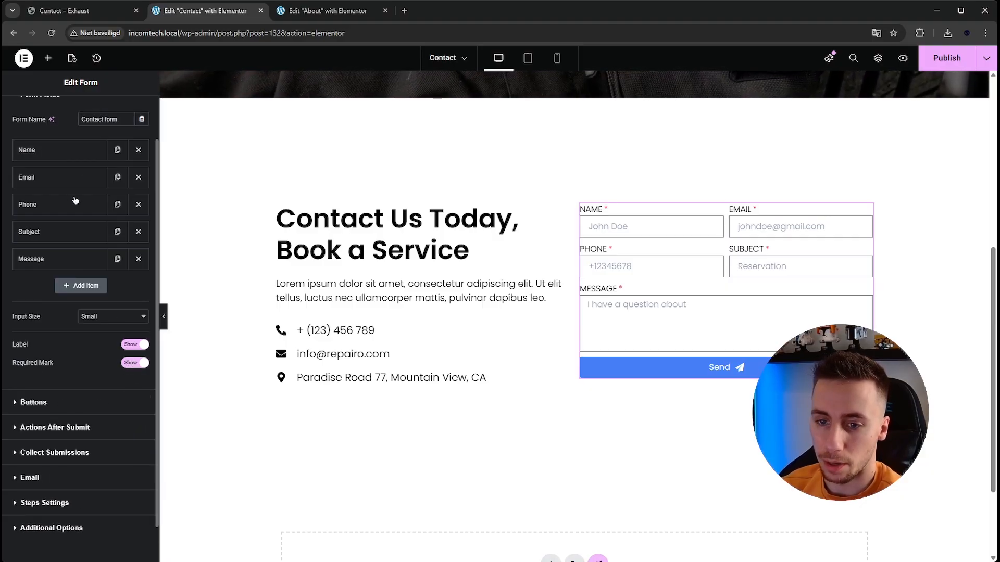
- Set the required mark color of the form labels to the global Accent color
scroll(78, 196, "up", 1)
left_click(69, 124)
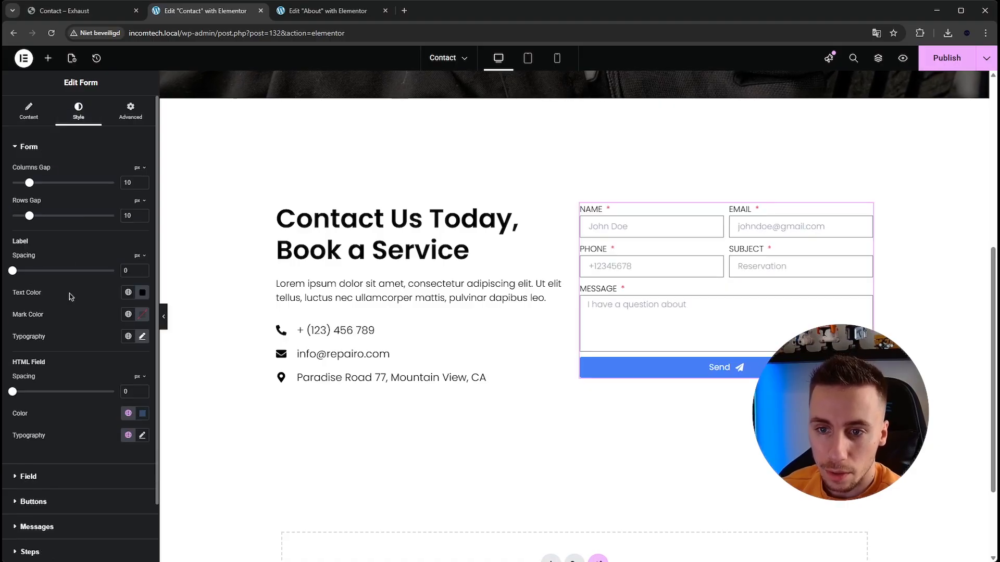
scroll(76, 441, "down", 1)
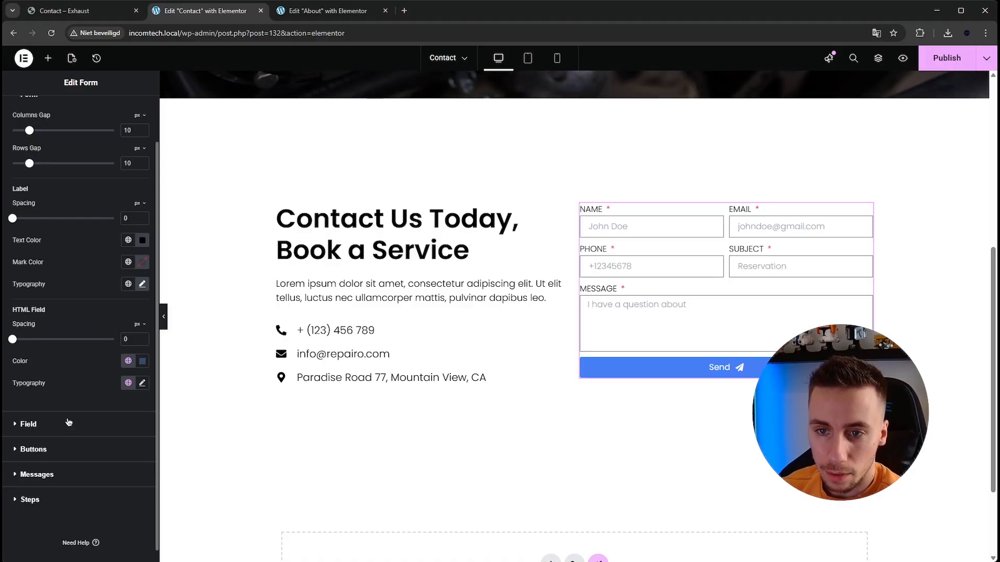
left_click(28, 424)
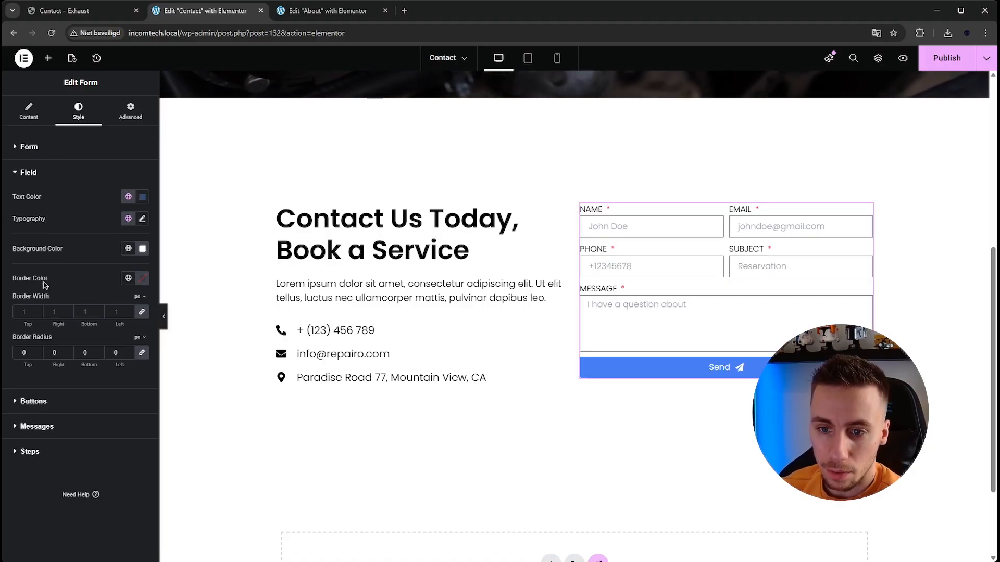
left_click(46, 400)
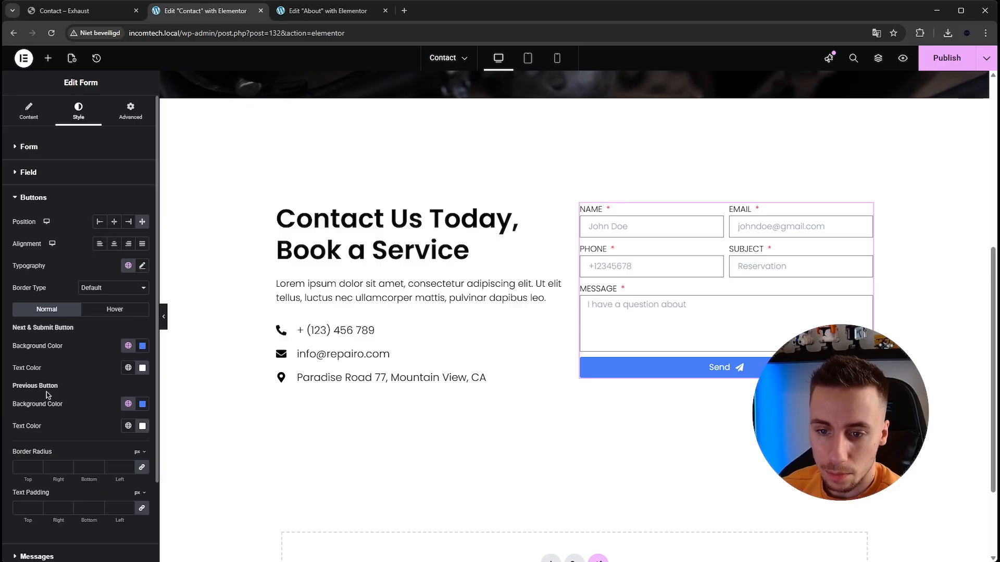
scroll(49, 484, "down", 2)
left_click(46, 462)
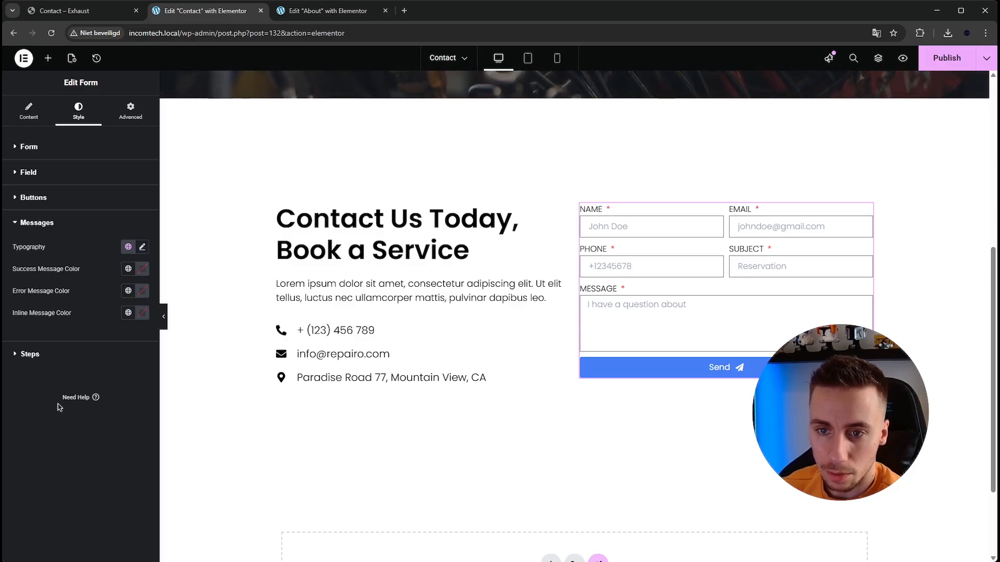
left_click(46, 145)
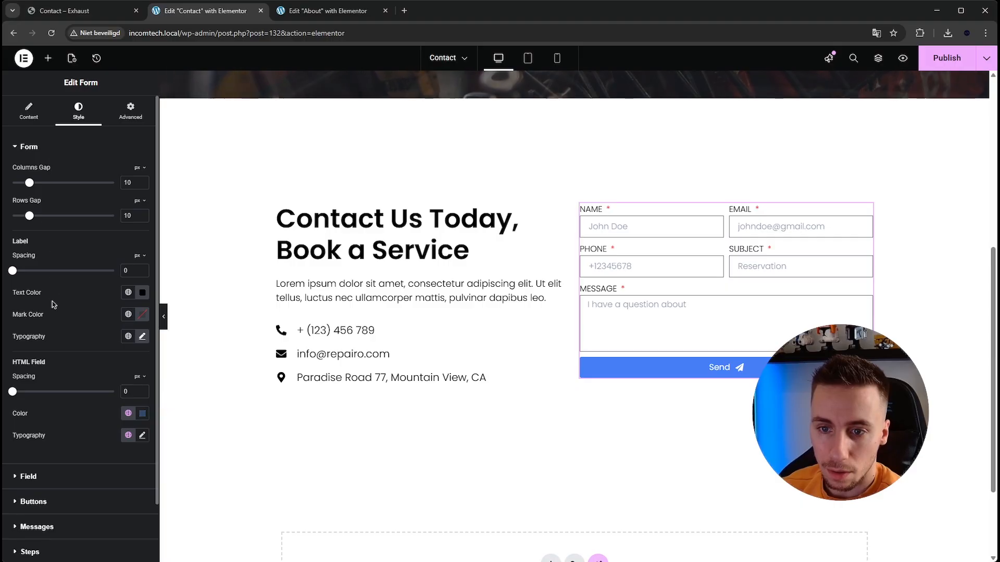
left_click(129, 315)
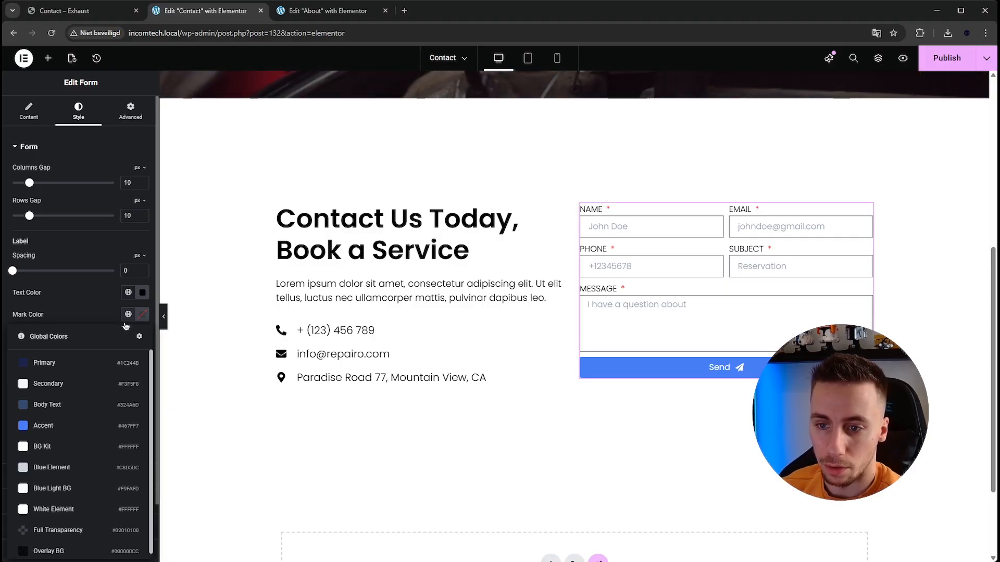
left_click(82, 426)
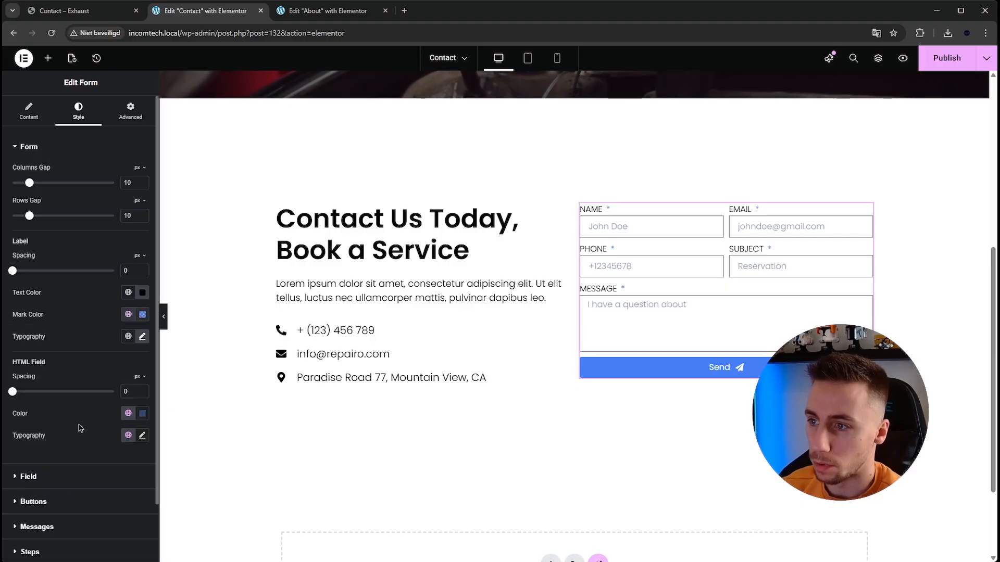
- Open the form's Email settings and dismiss the Site Mailer suggestion
left_click(28, 111)
scroll(79, 363, "down", 2)
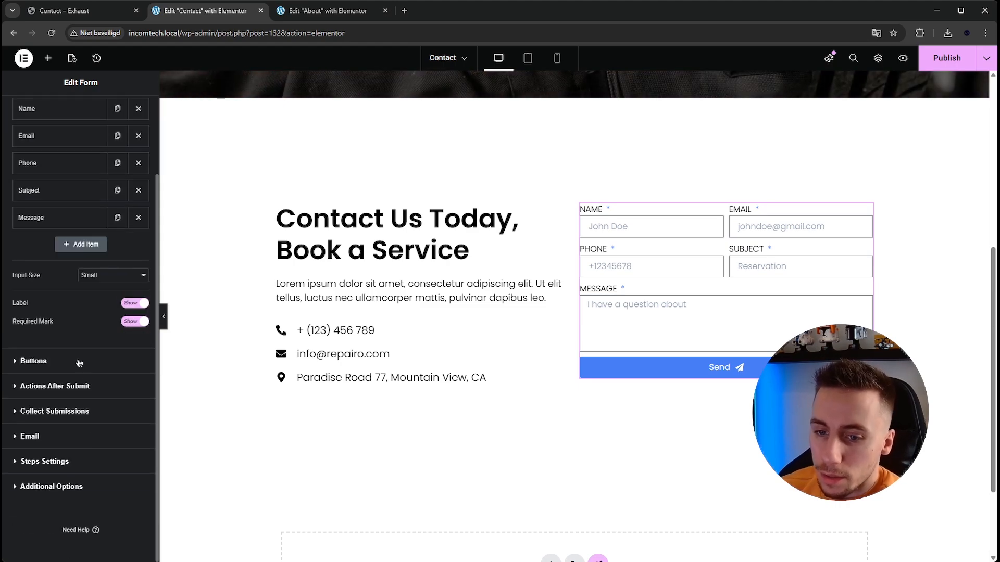
left_click(88, 435)
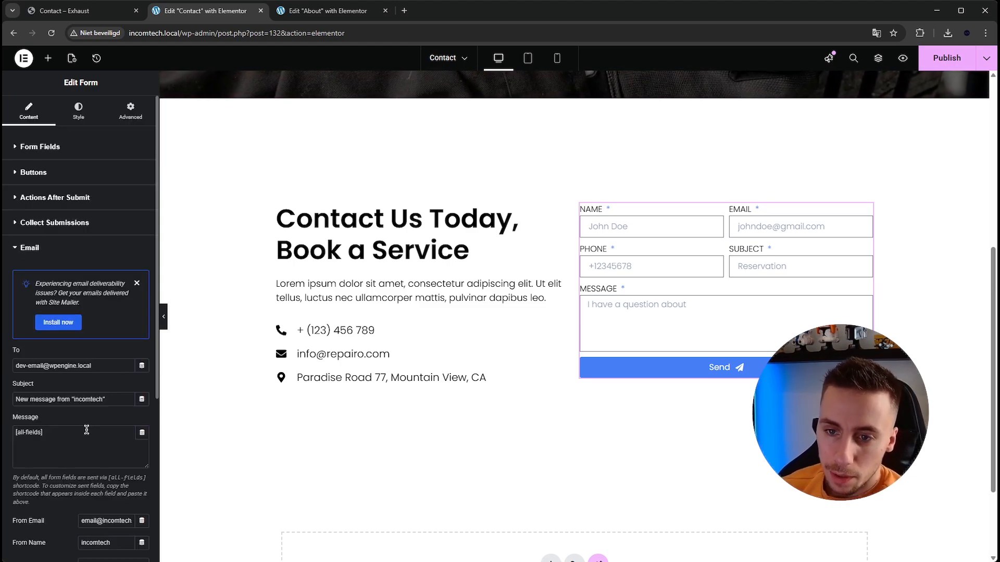
left_click(136, 283)
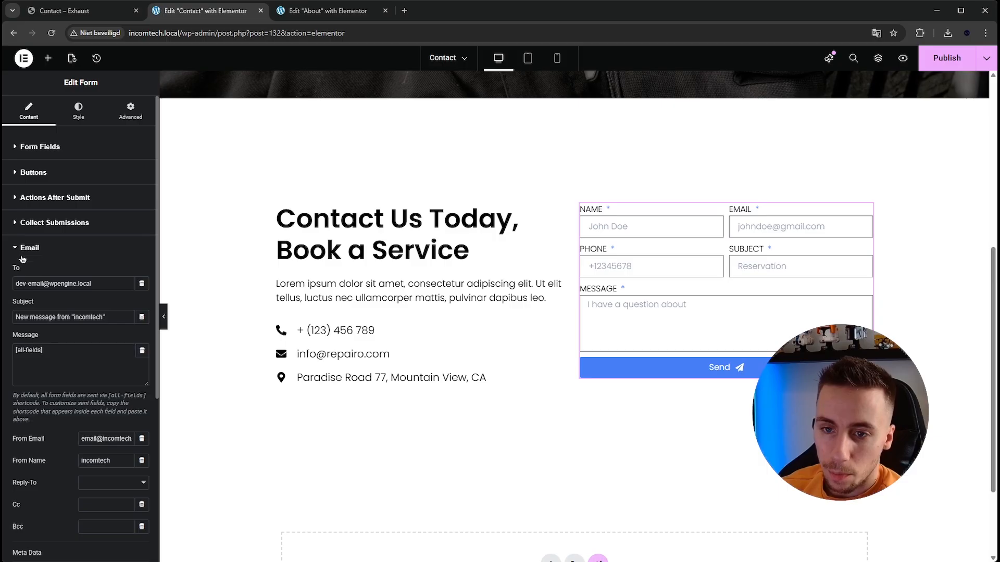
- Replace the recipient in the form's email settings with the support e-mail address
double_click(83, 282)
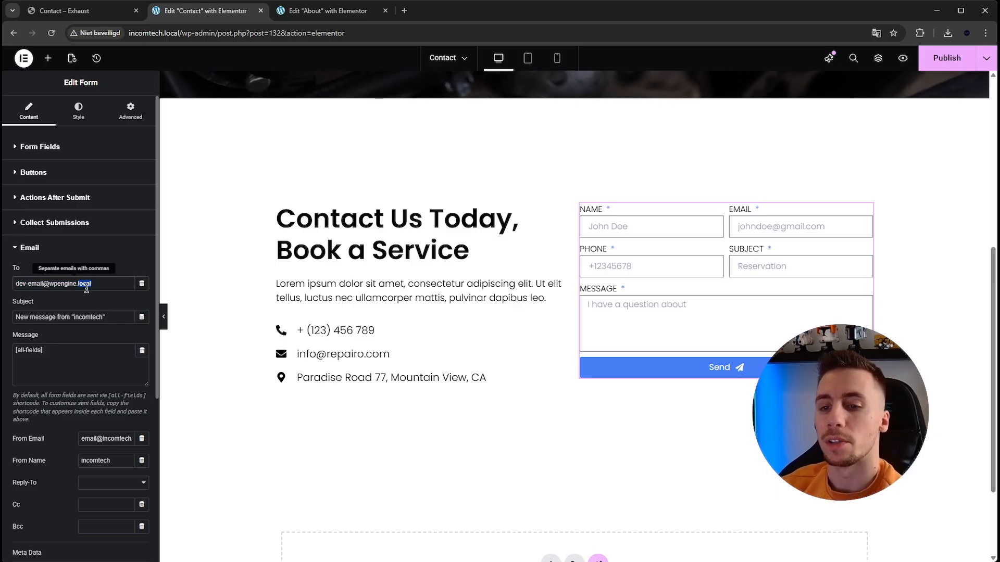
left_click(94, 284)
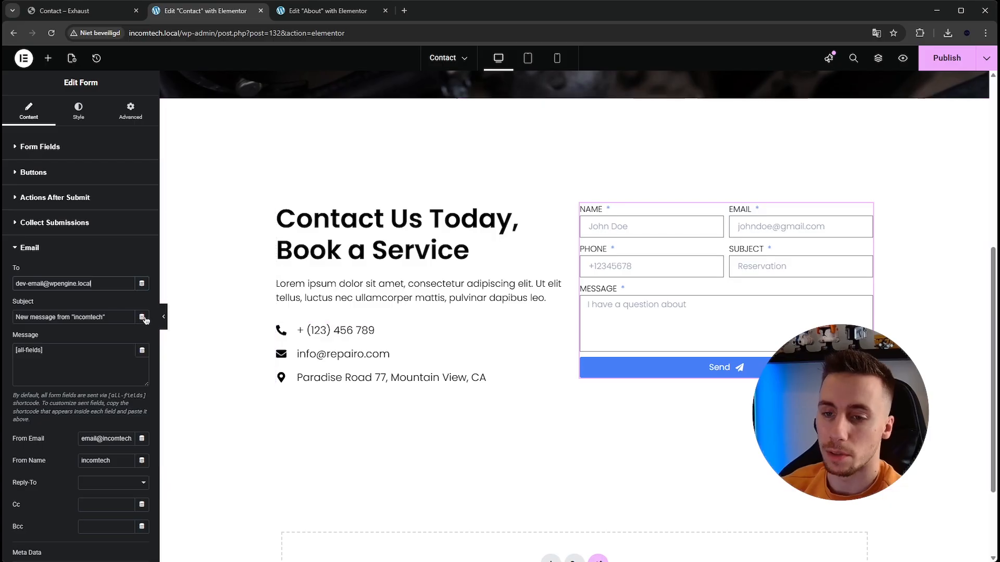
triple_click(98, 282)
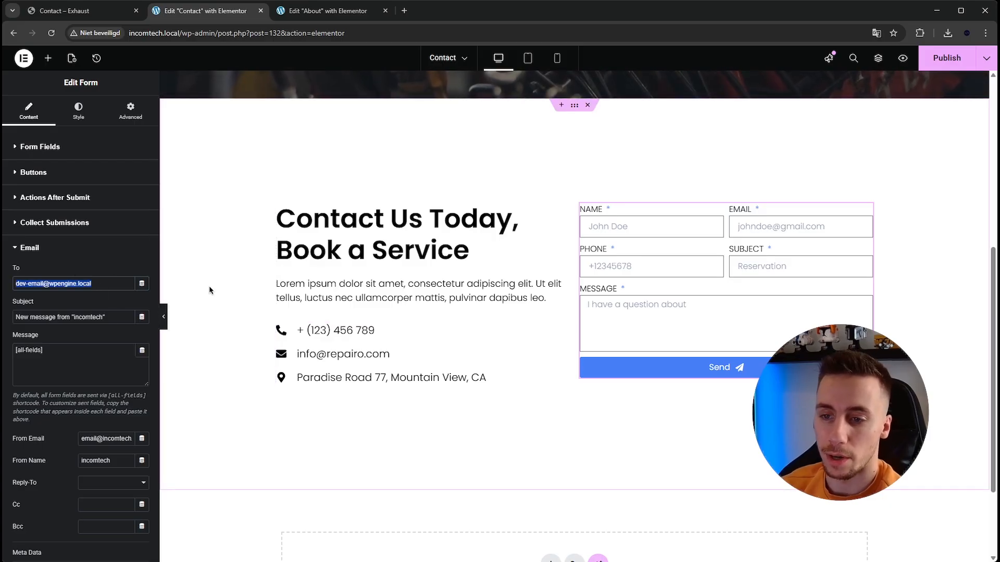
type("support")
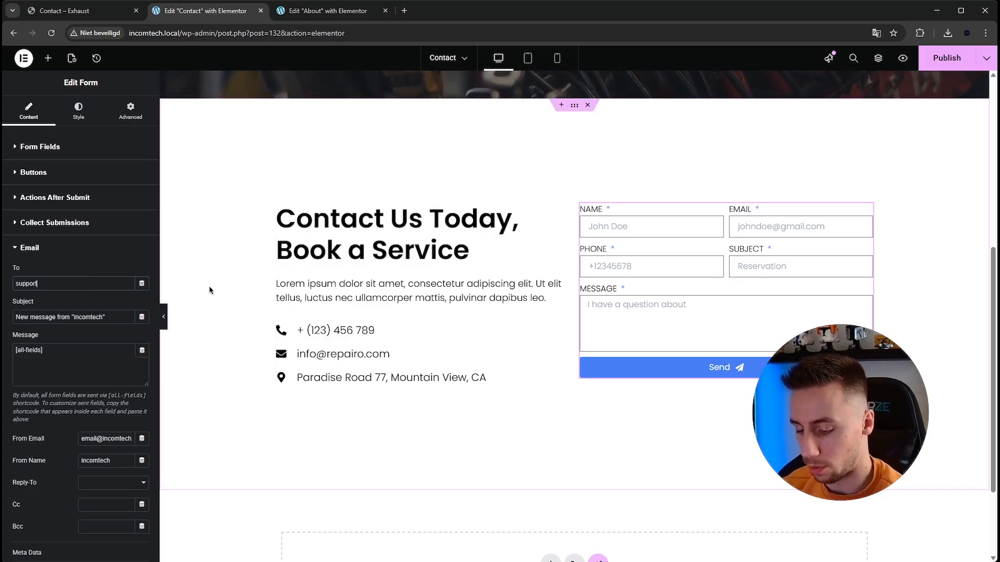
type("@test.com")
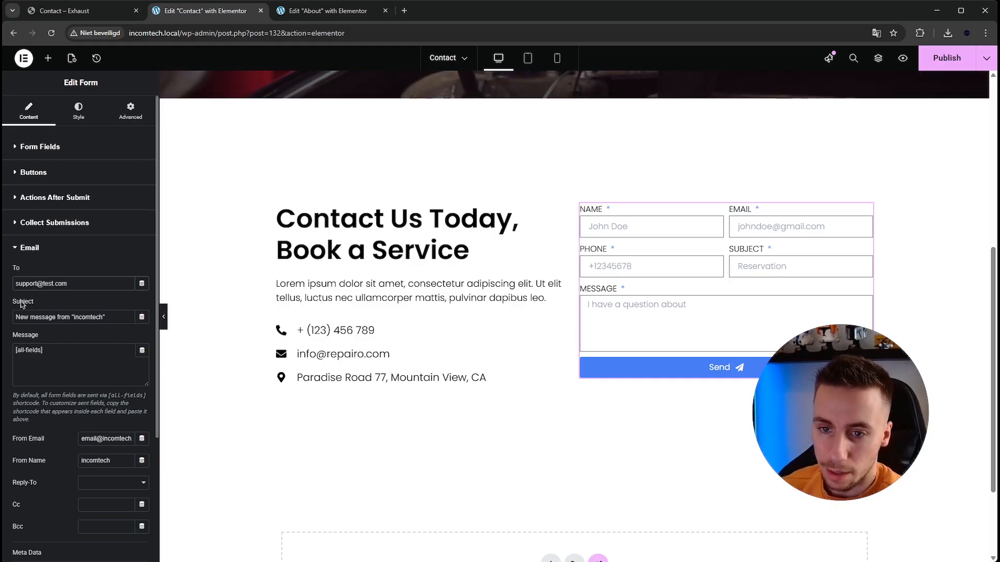
- Set the form email's subject to "Contact form submission" and check the [all-fields] shortcode in its message
left_click_drag(21, 316, 86, 315)
left_click(90, 315)
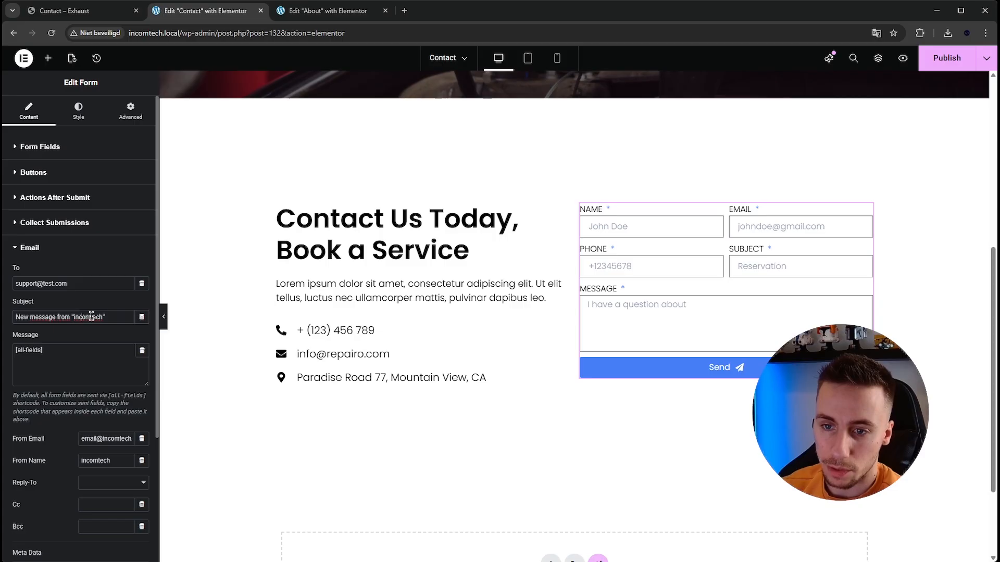
triple_click(119, 321)
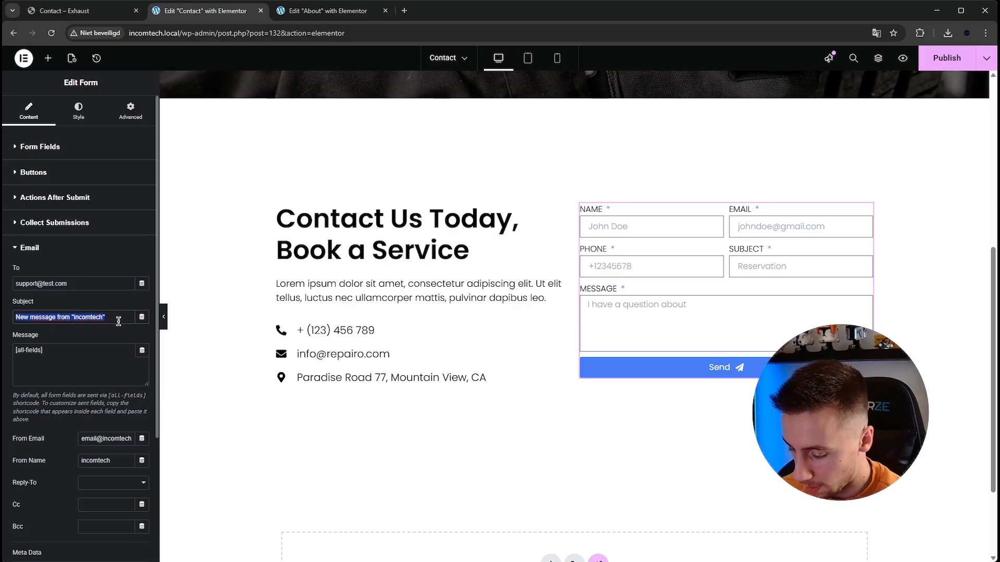
type("Contact form submission")
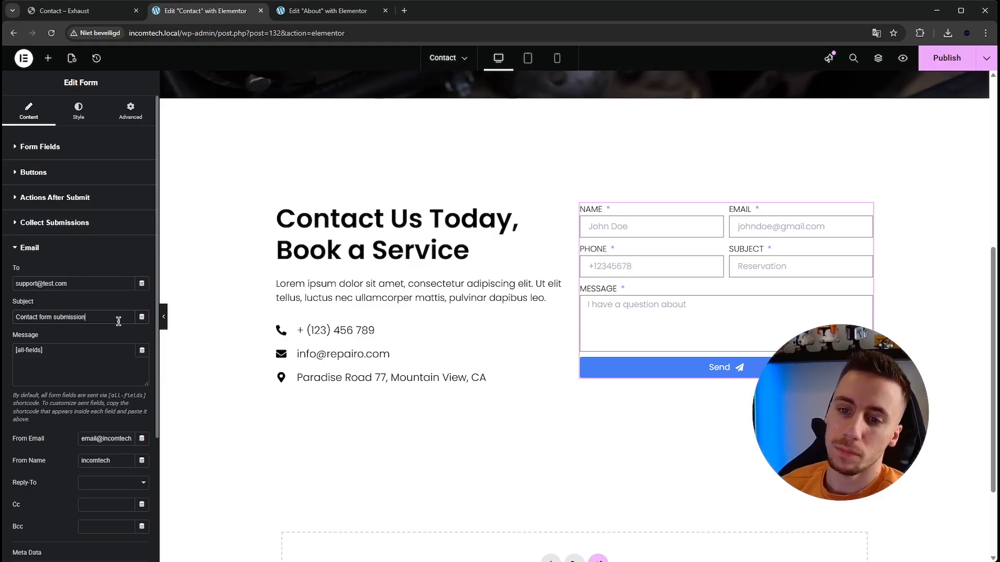
left_click(109, 351)
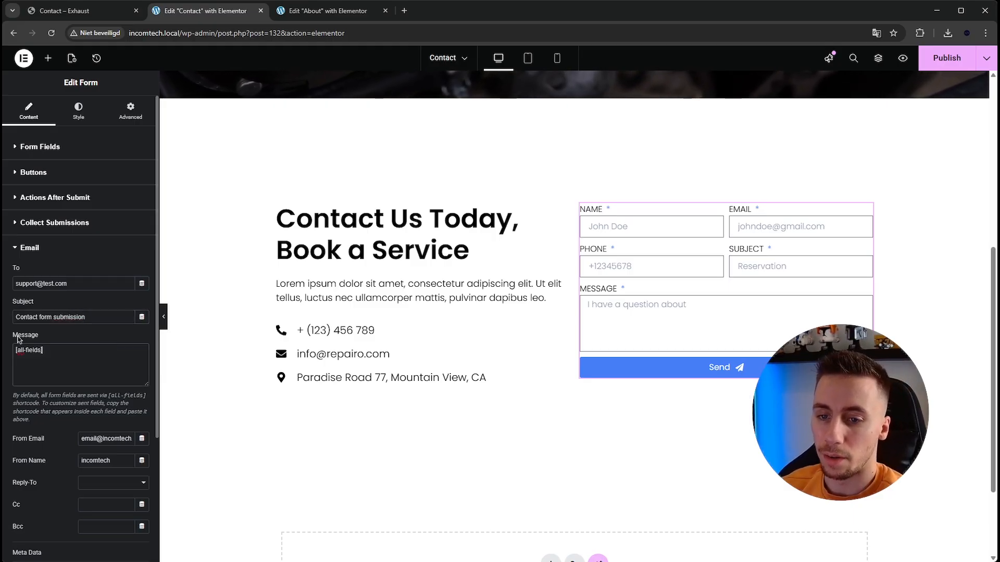
left_click_drag(65, 362, 21, 350)
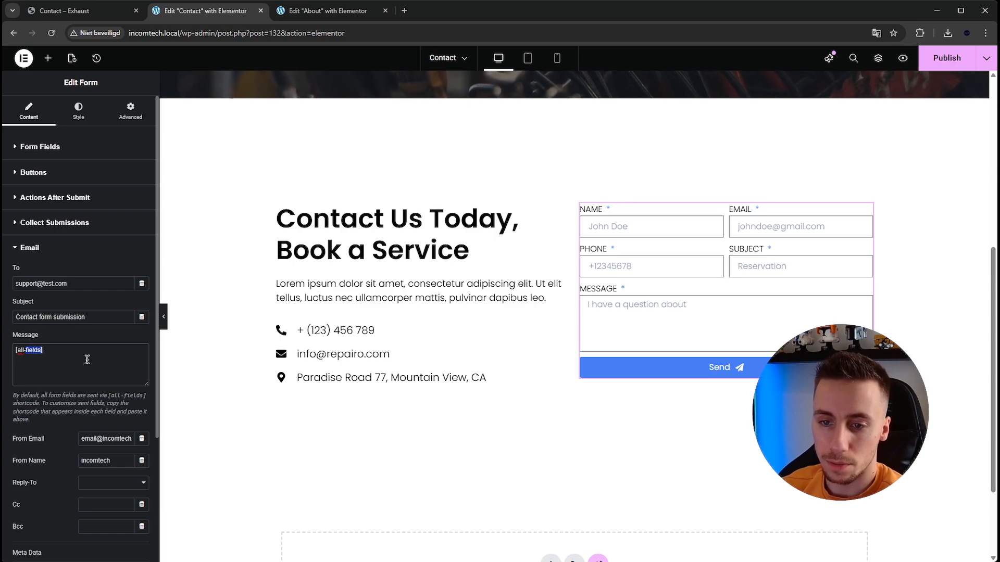
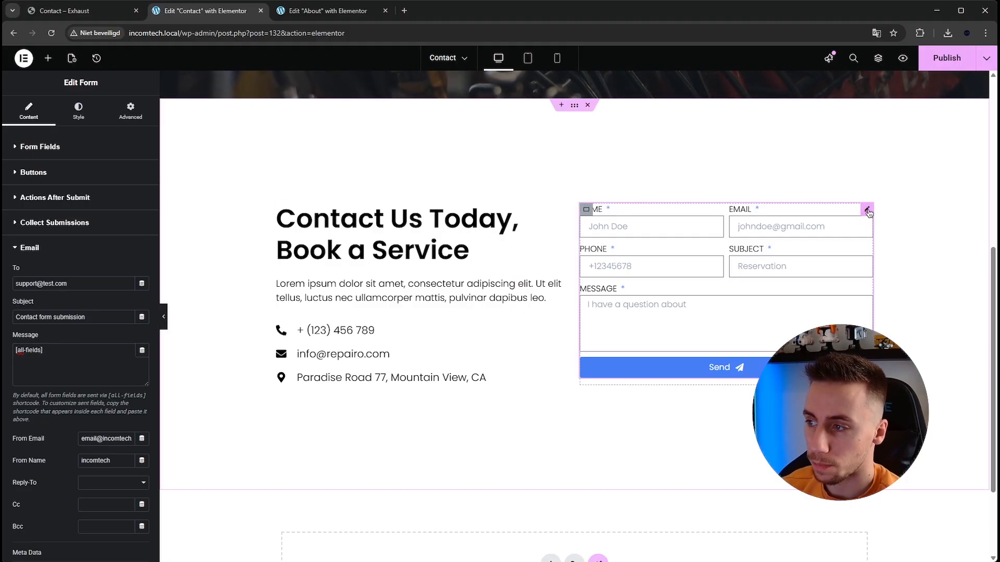
- Check the ID and shortcode of the form's Name field in its advanced settings
left_click(86, 149)
left_click(70, 203)
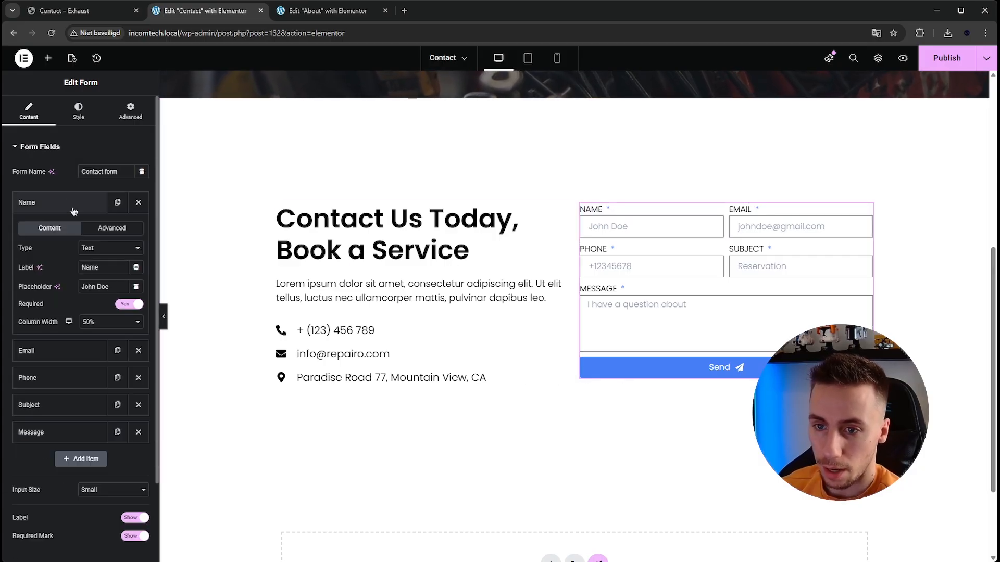
left_click_drag(104, 269, 70, 272)
left_click(105, 267)
left_click(123, 316)
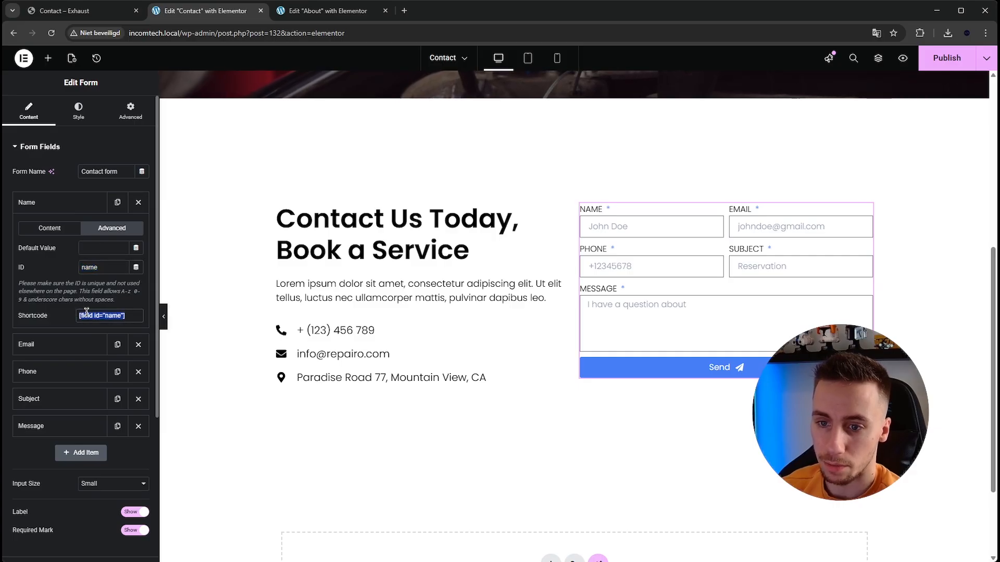
left_click(86, 203)
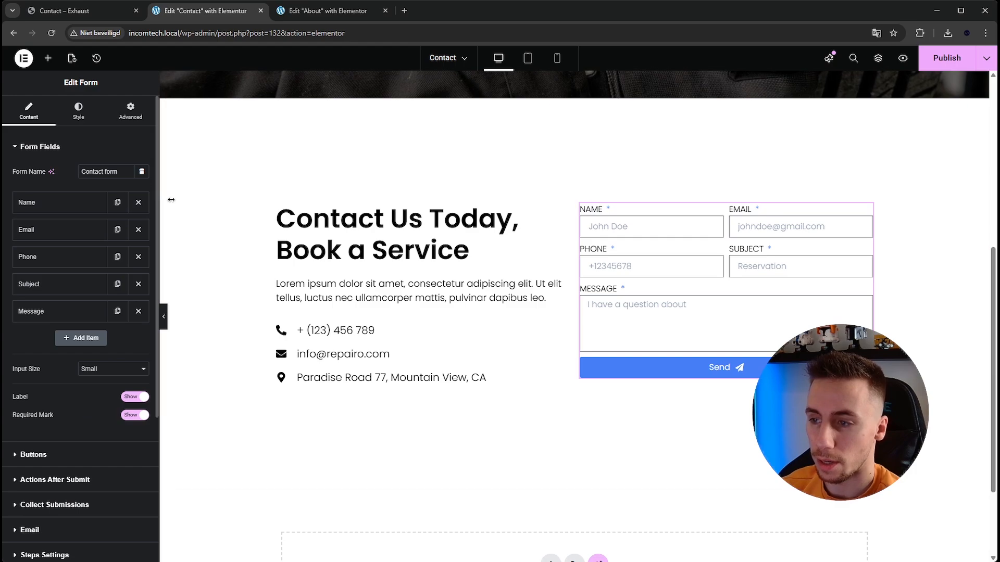
- Look through the form's remaining settings and reopen its Email settings
scroll(313, 280, "down", 1)
scroll(107, 332, "down", 2)
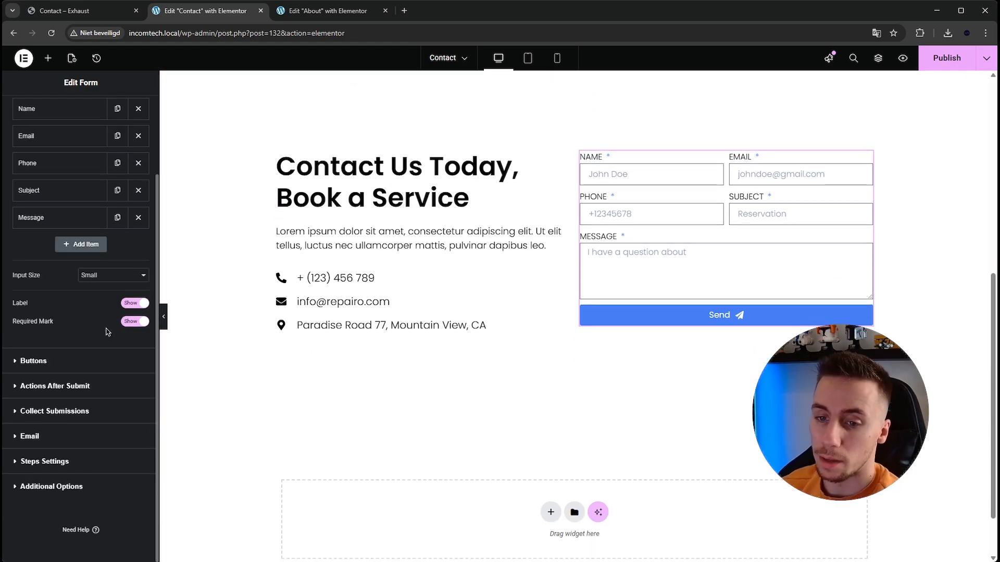
scroll(106, 332, "up", 2)
left_click(130, 120)
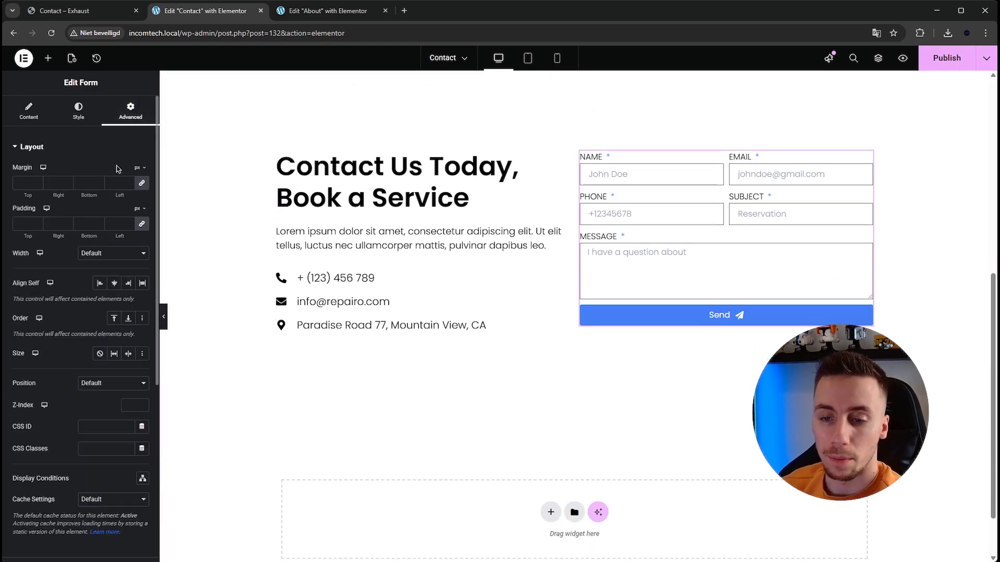
left_click(26, 110)
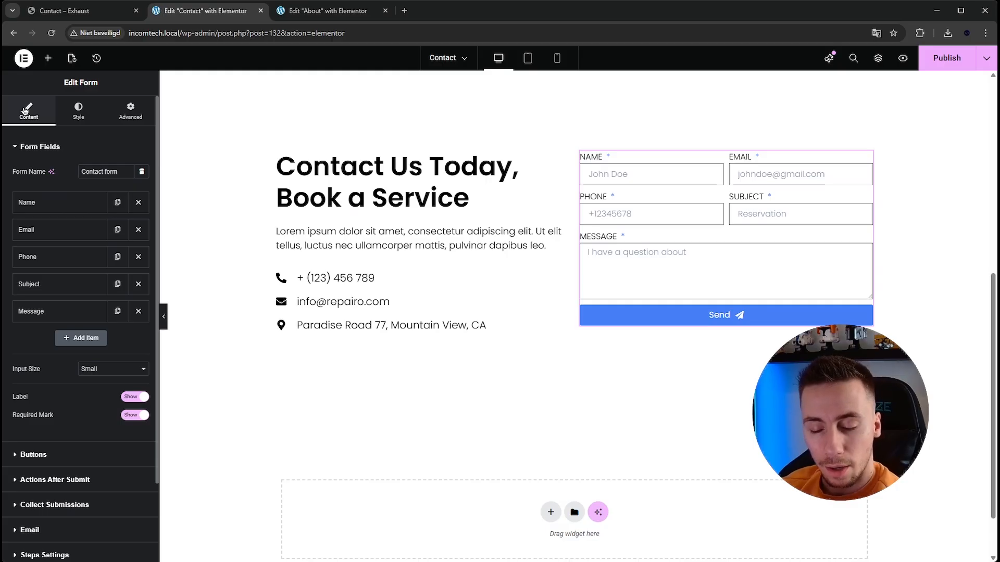
scroll(102, 292, "down", 2)
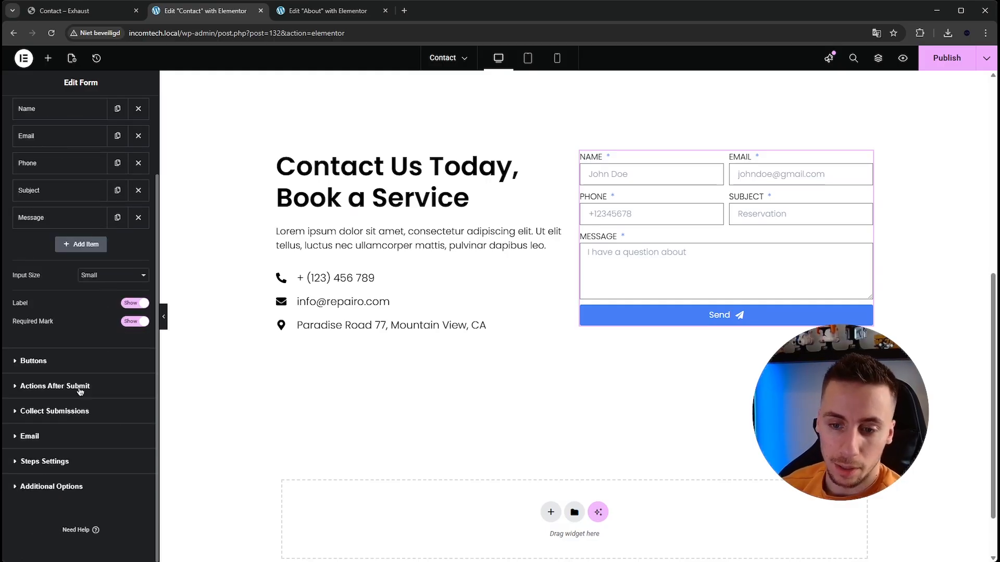
left_click(30, 436)
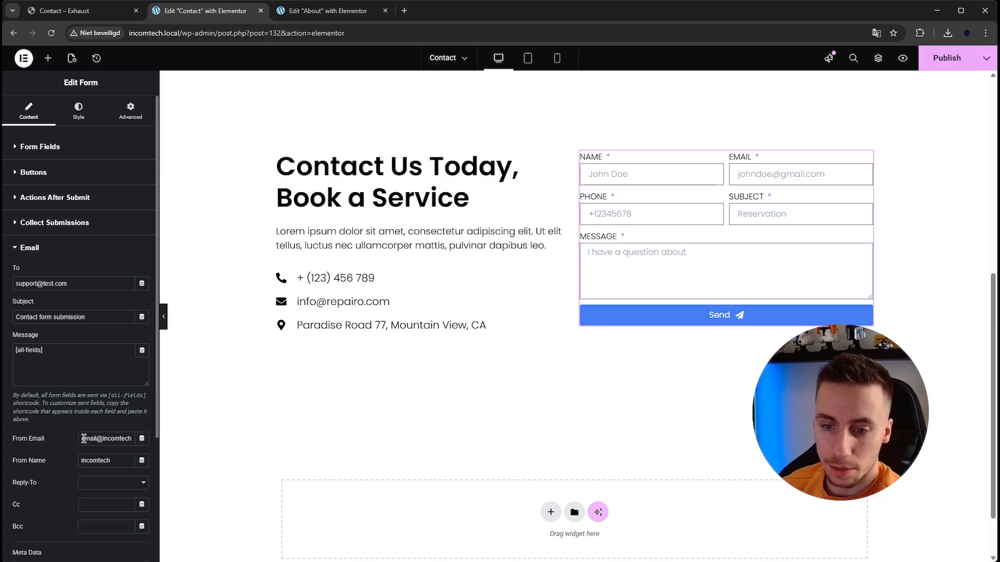
- Review the sender address, sender name, metadata and send format in the form's email settings
left_click(129, 438)
double_click(129, 438)
triple_click(129, 438)
left_click(118, 441)
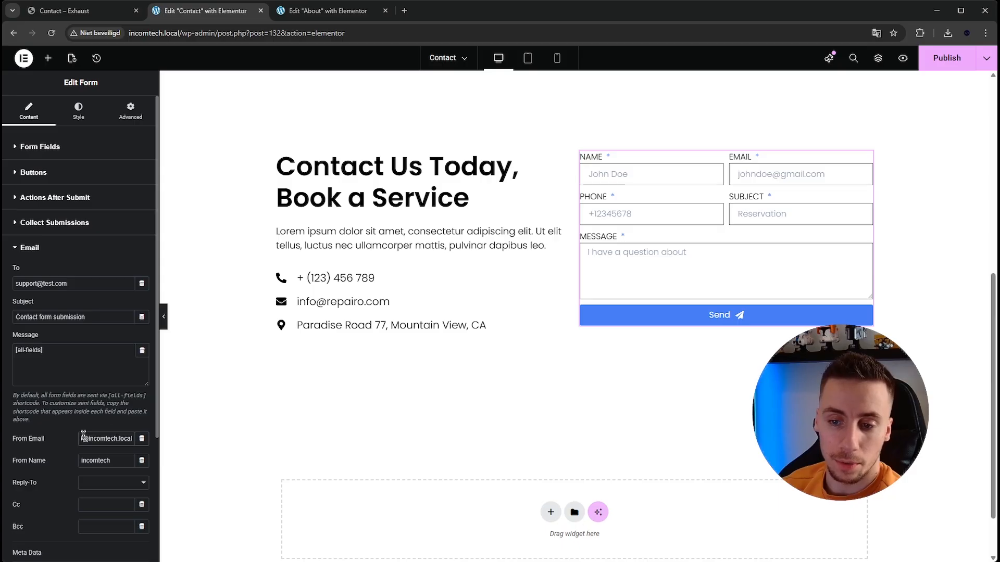
left_click_drag(107, 437, 67, 442)
left_click(100, 440)
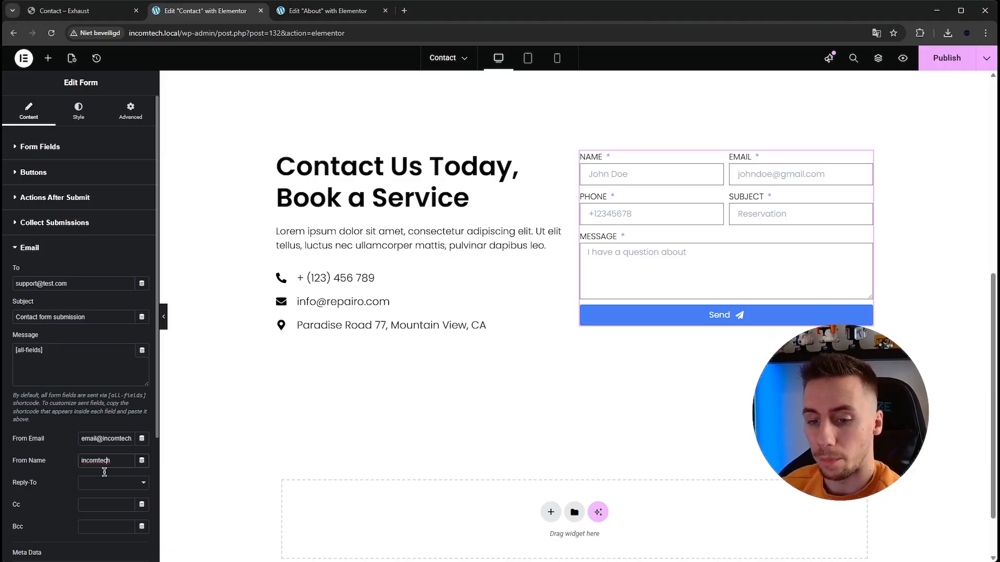
scroll(104, 472, "down", 2)
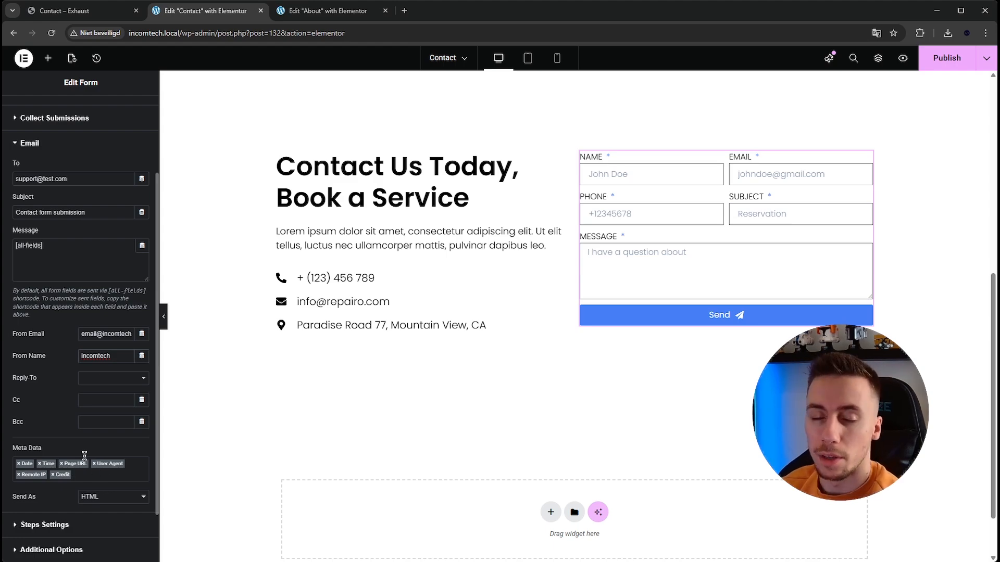
scroll(84, 411, "down", 2)
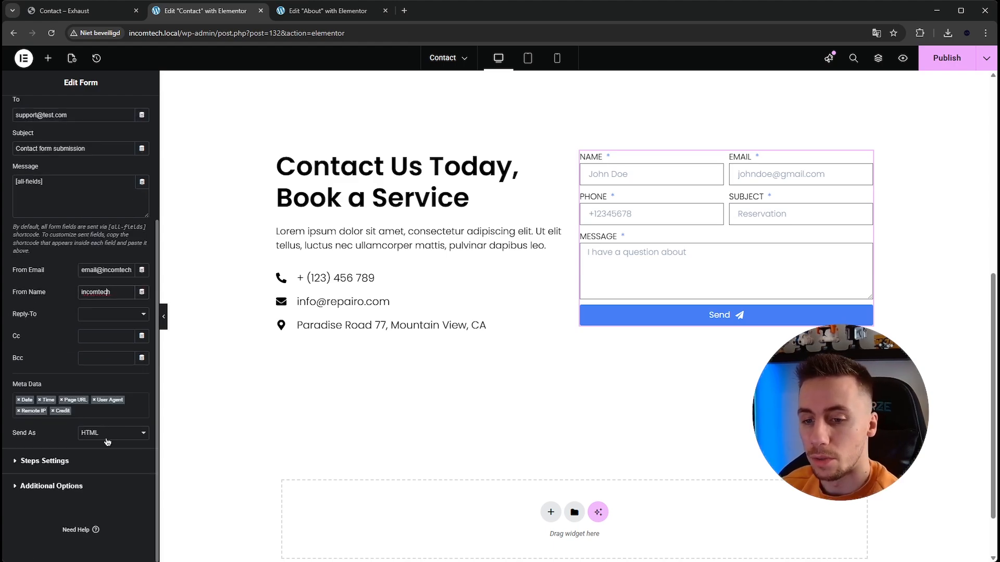
scroll(67, 490, "up", 5)
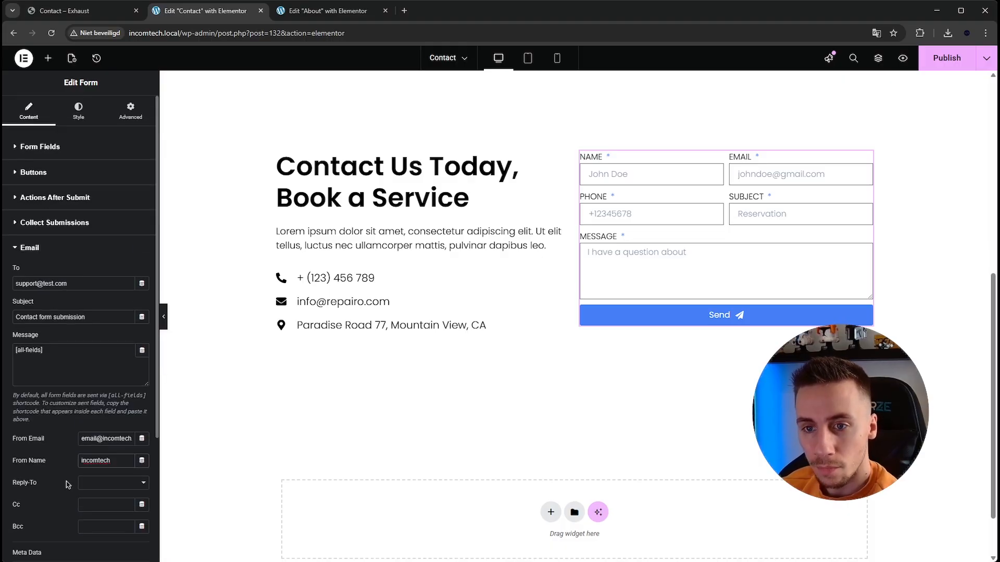
left_click(50, 248)
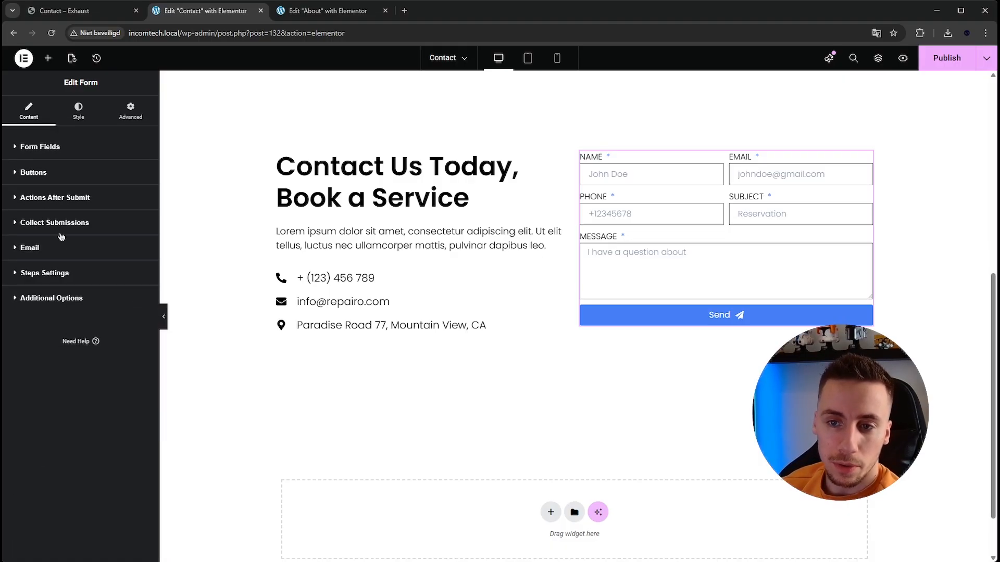
- Add a sixth form field of type reCAPTCHA V3 after Message and publish the page changes
left_click(47, 147)
left_click(99, 344)
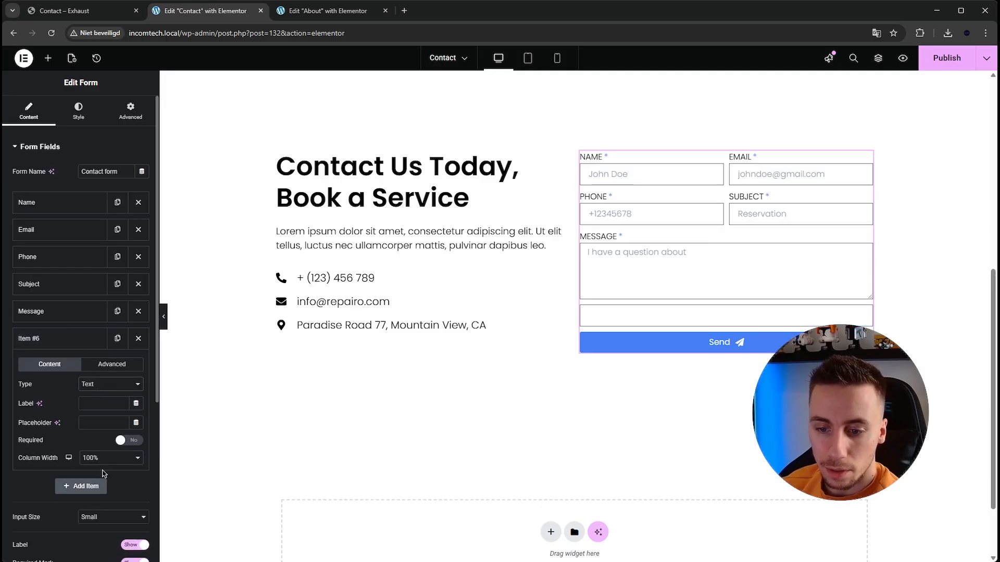
left_click(104, 425)
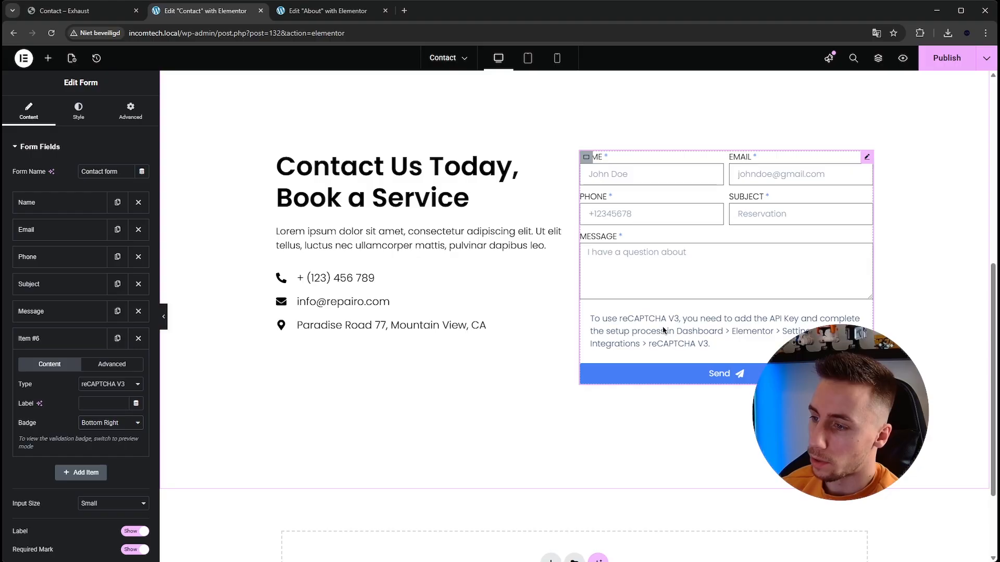
left_click(940, 58)
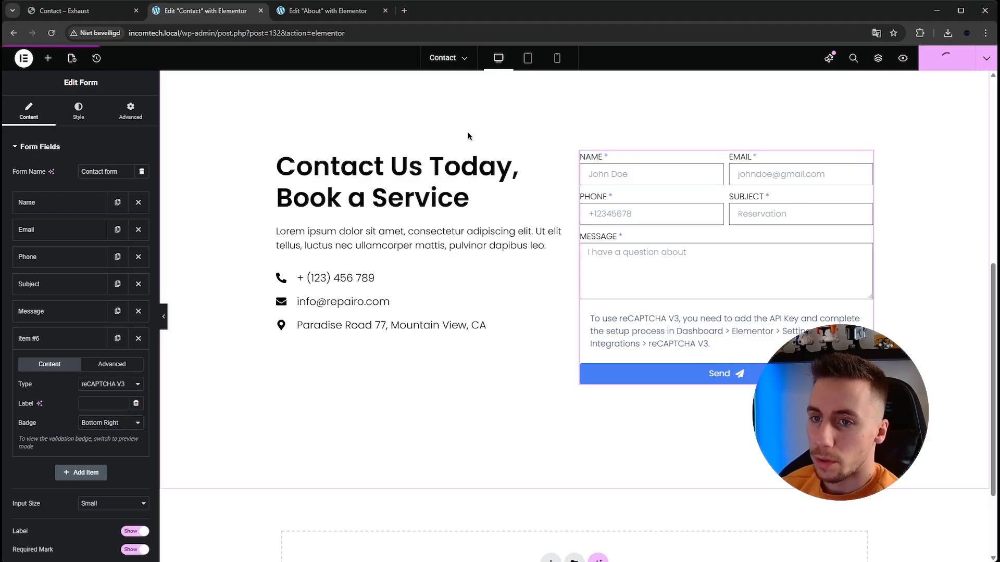
- Search Google for "recaptcha" in a new browser tab and open Google's reCAPTCHA developer site
left_click(404, 11)
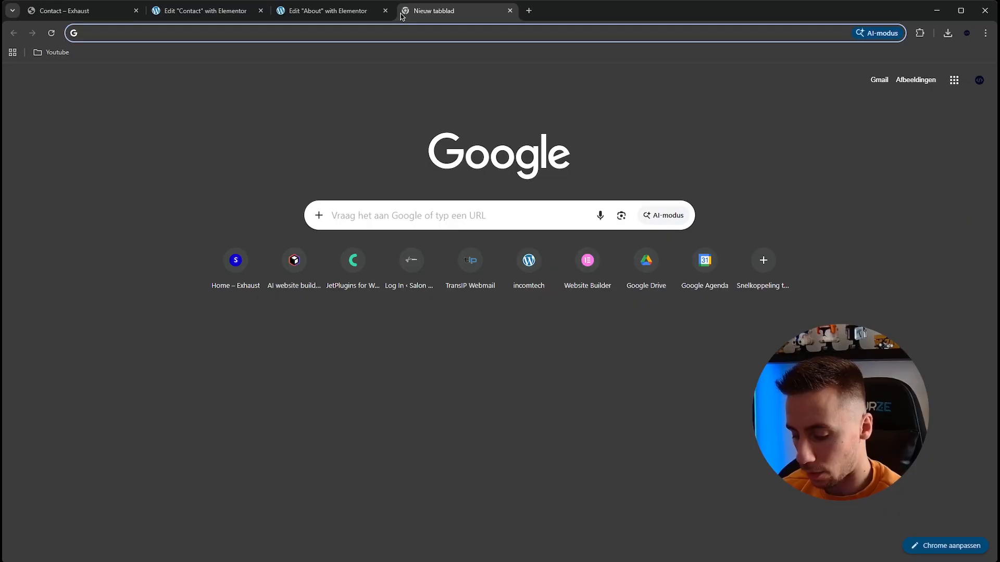
type("recaptcha")
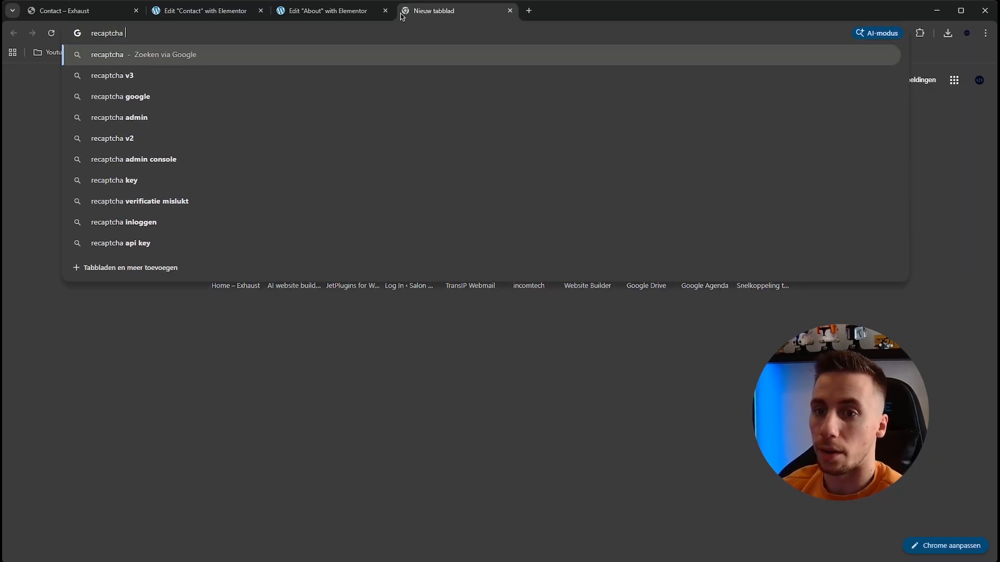
key("Return")
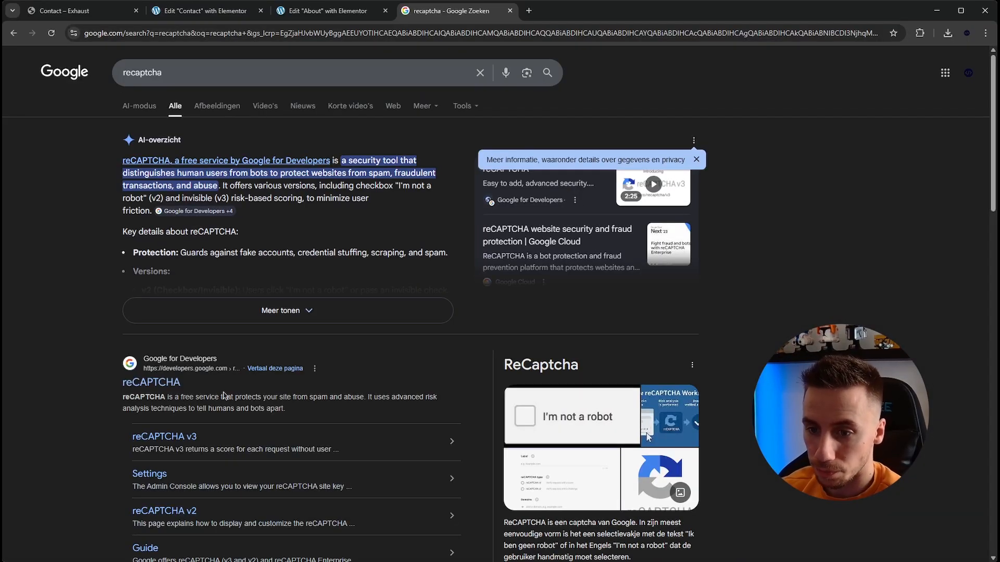
left_click(164, 385)
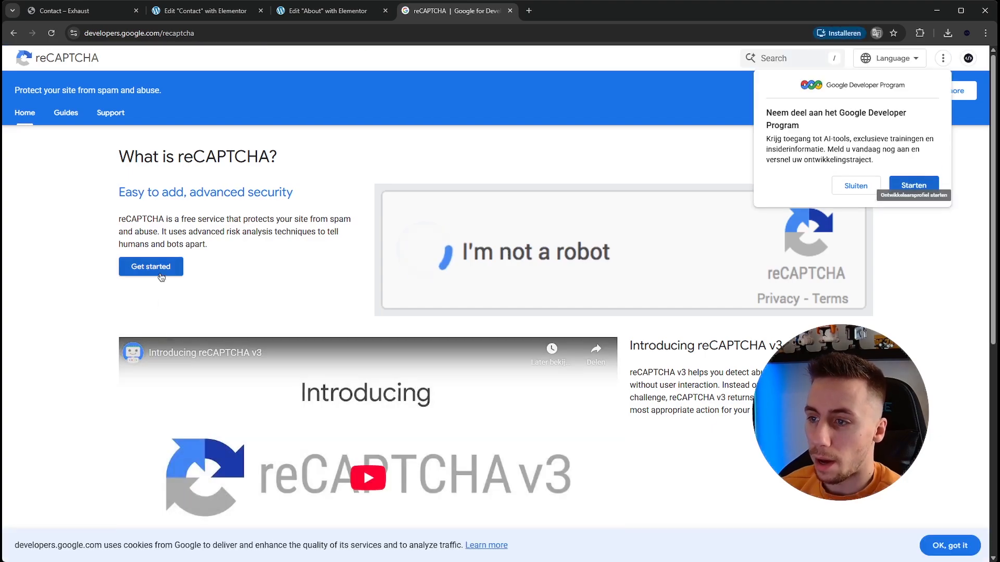
- Go through the reCAPTCHA Developer's Guide to the form for registering a new site
scroll(169, 164, "down", 5)
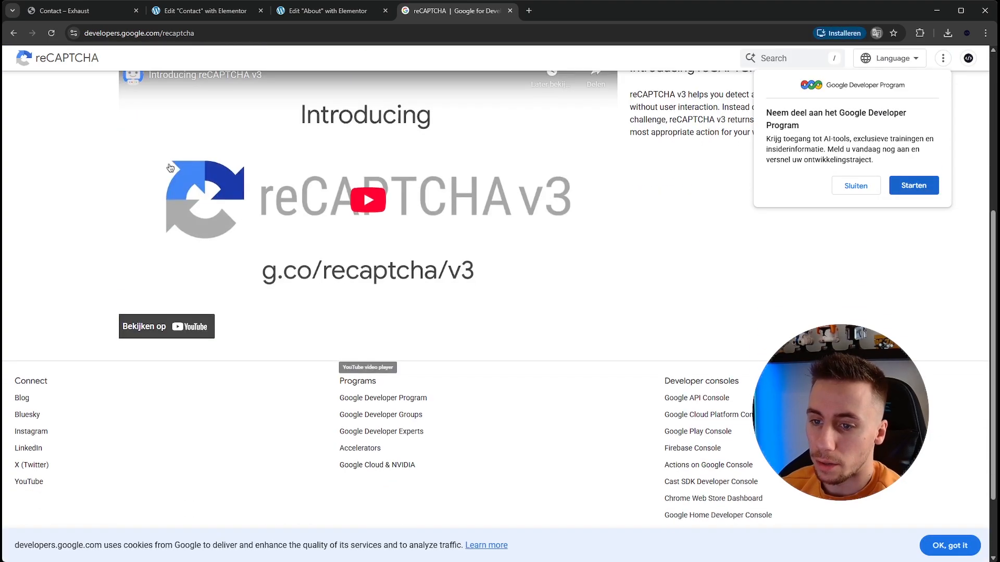
scroll(172, 165, "up", 3)
left_click(162, 161)
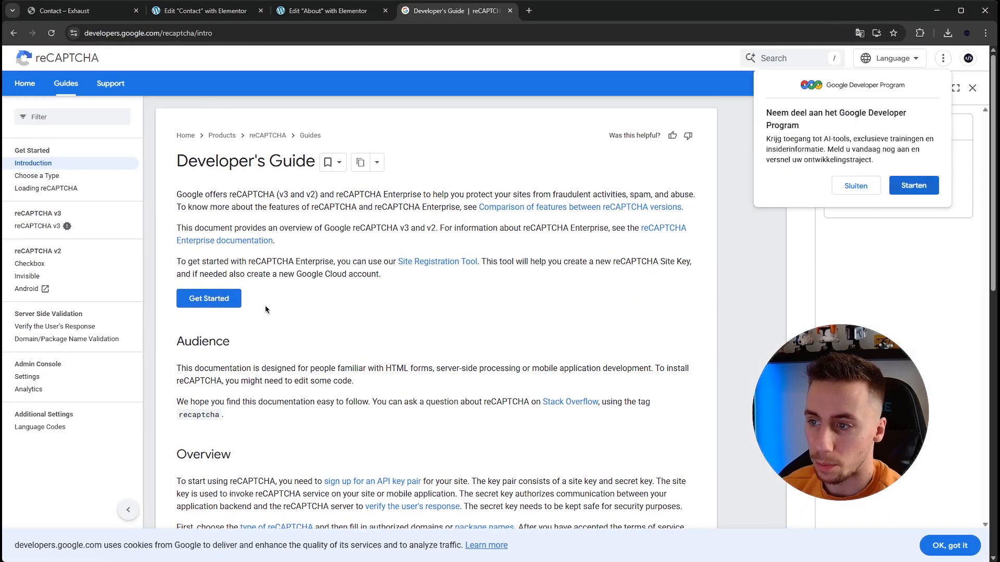
left_click(234, 303)
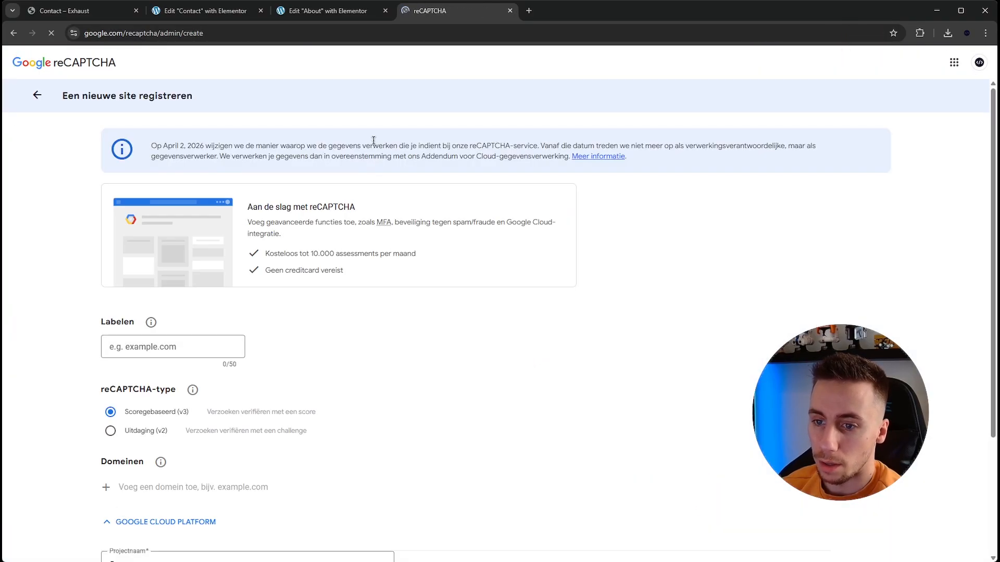
- Label the new reCAPTCHA site site.com and choose the score-based (v3) type
scroll(344, 213, "down", 3)
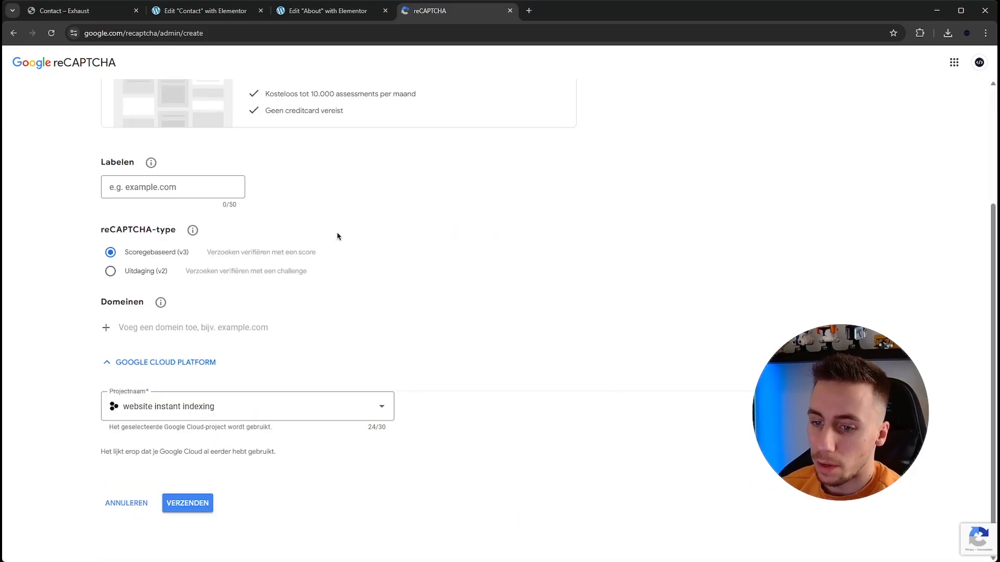
scroll(197, 247, "up", 2)
left_click(149, 285)
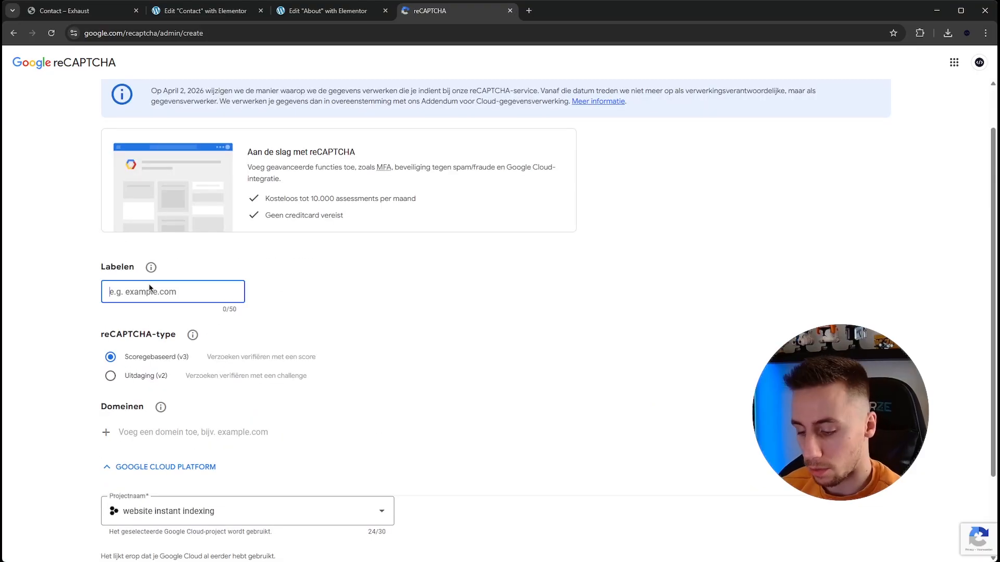
type("site.com")
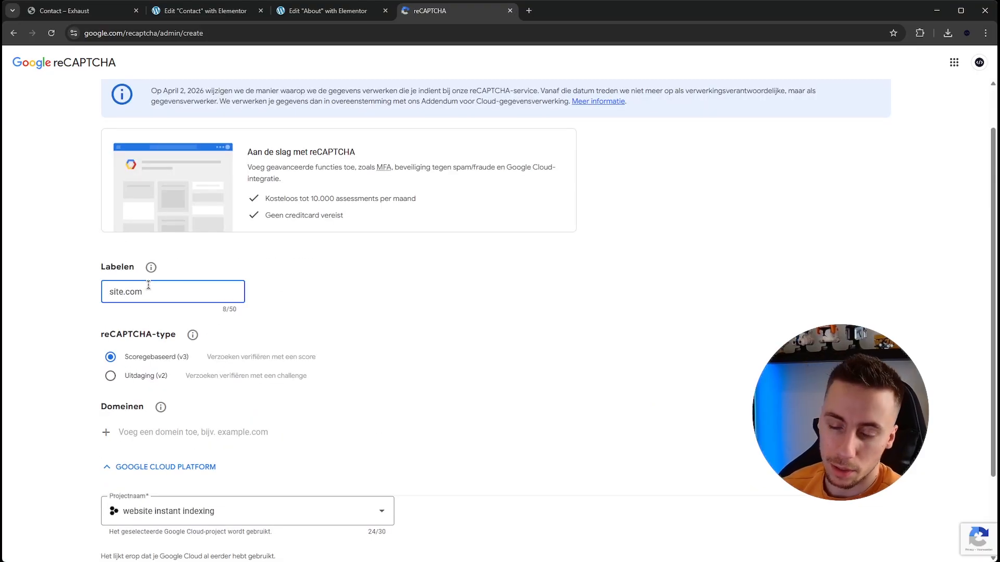
double_click(129, 288)
left_click(161, 290)
left_click(134, 352)
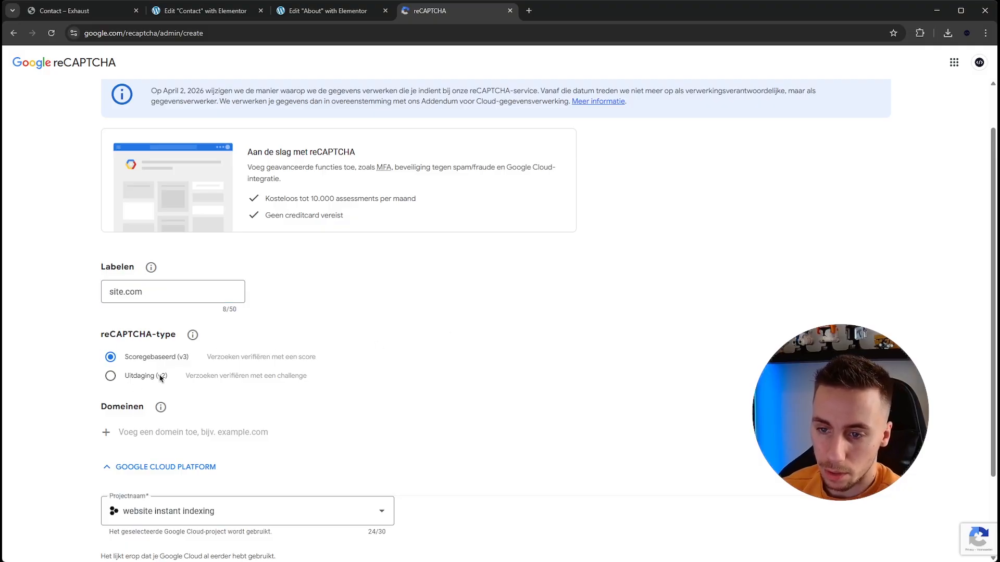
scroll(327, 302, "up", 1)
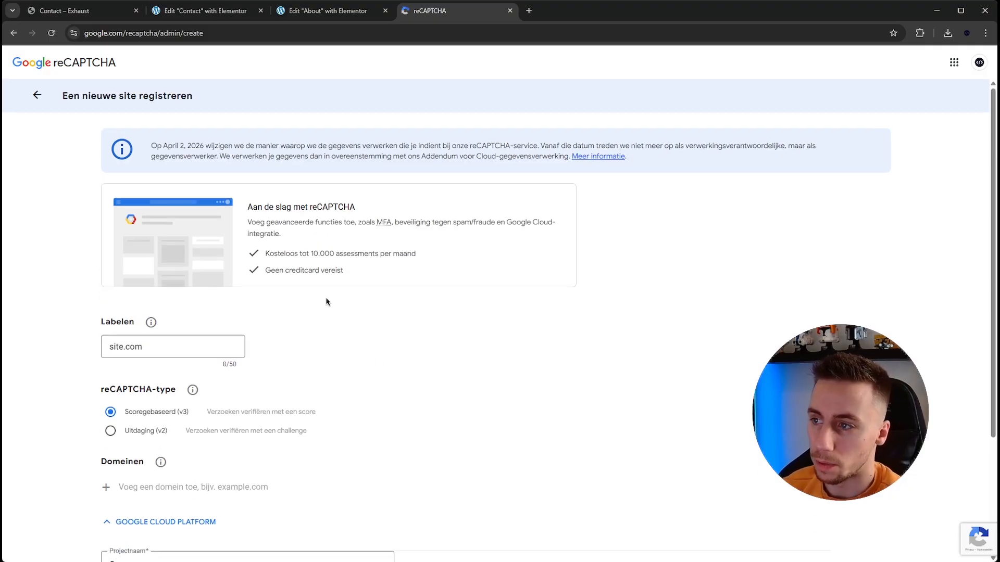
- Enter site.com as the reCAPTCHA site's domain and return to the Contact page in Elementor
scroll(290, 312, "down", 2)
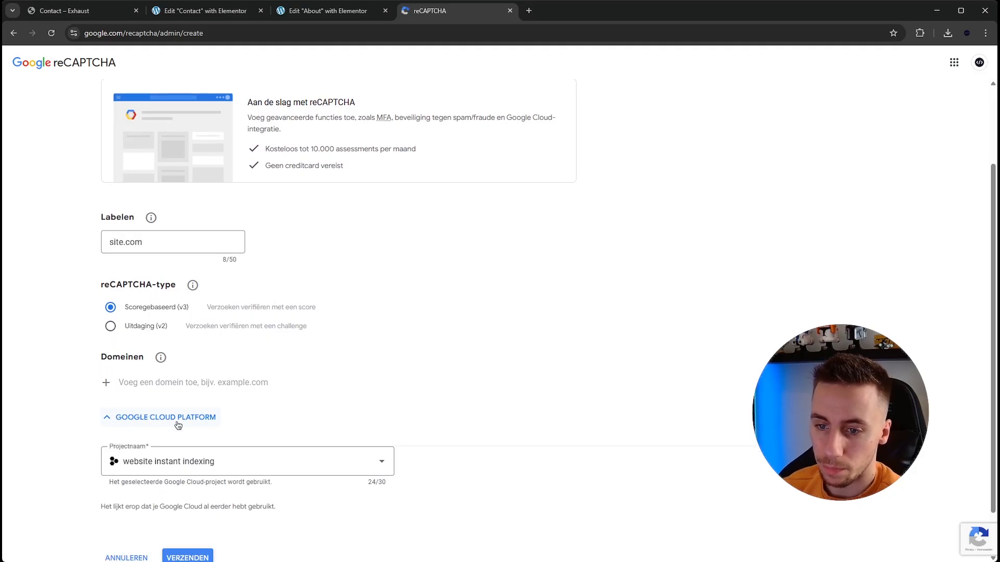
left_click(159, 380)
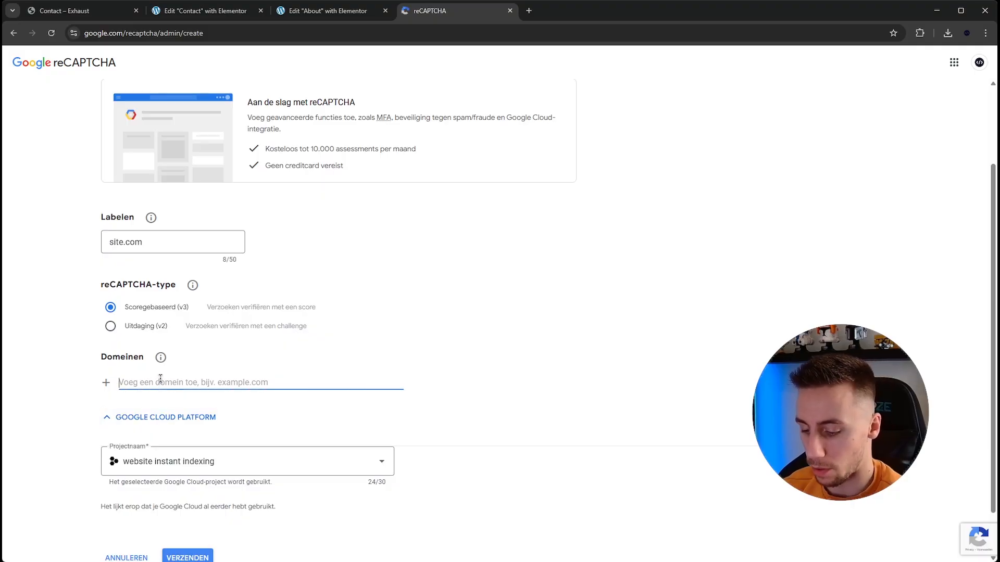
type("site.com")
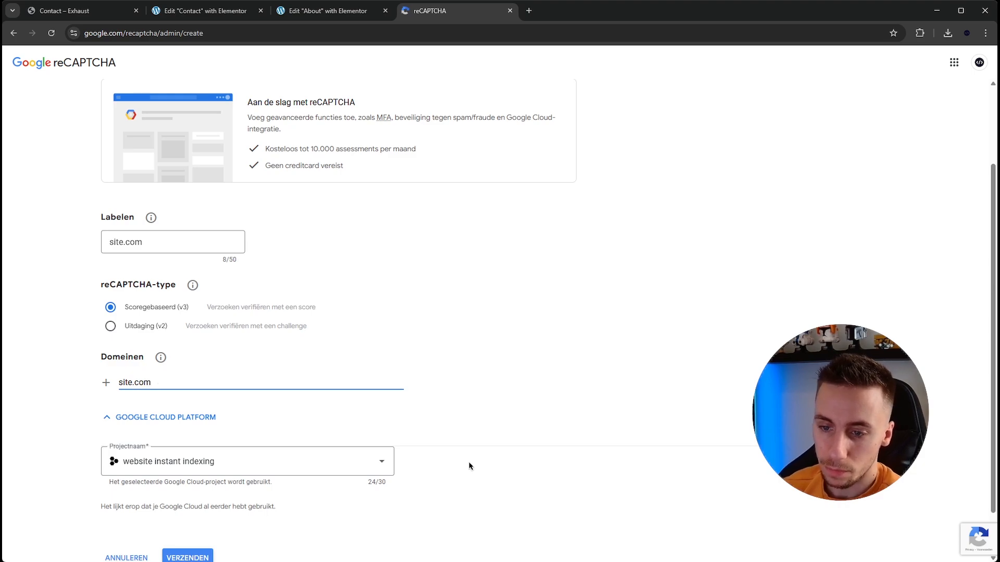
scroll(468, 466, "down", 1)
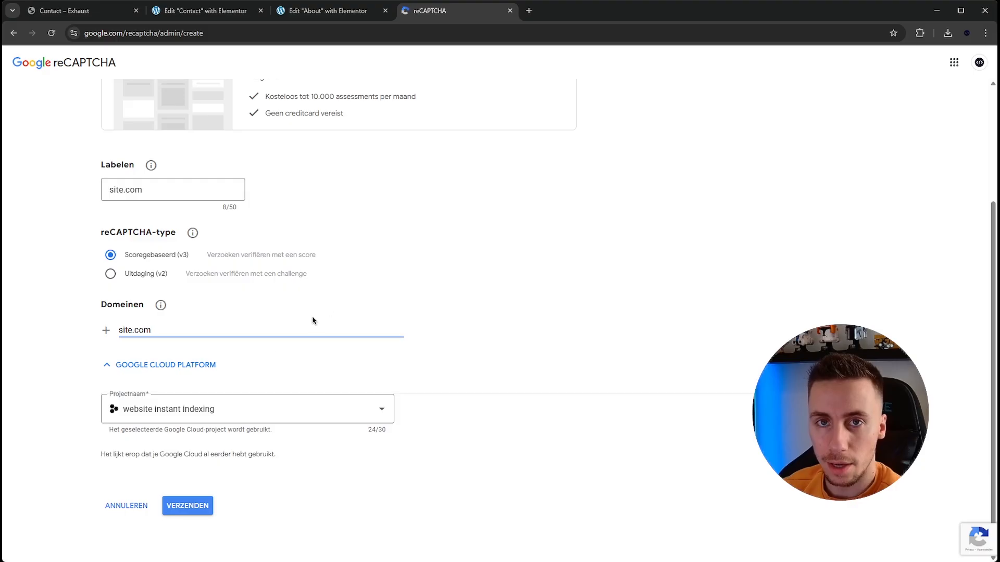
scroll(329, 313, "up", 3)
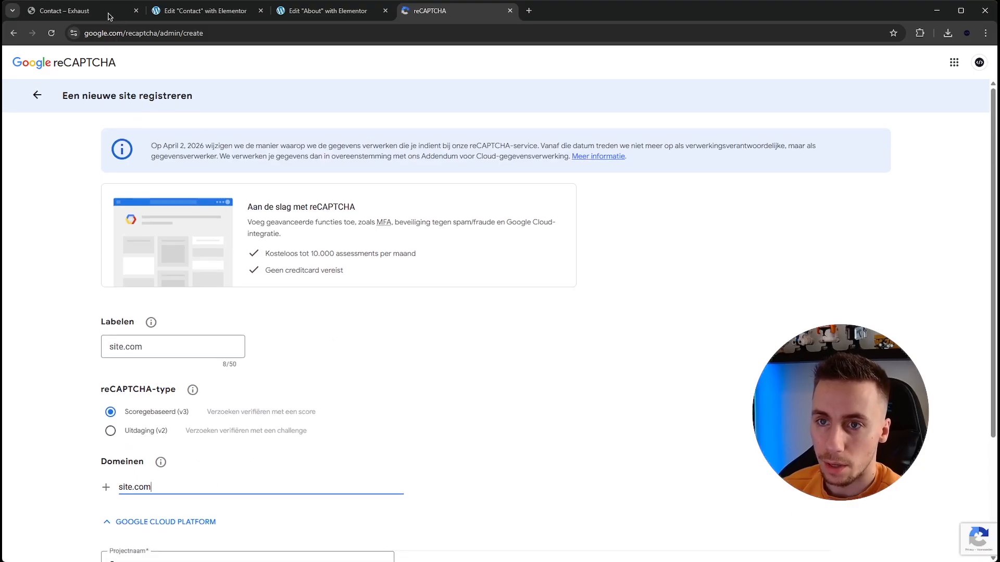
left_click(186, 9)
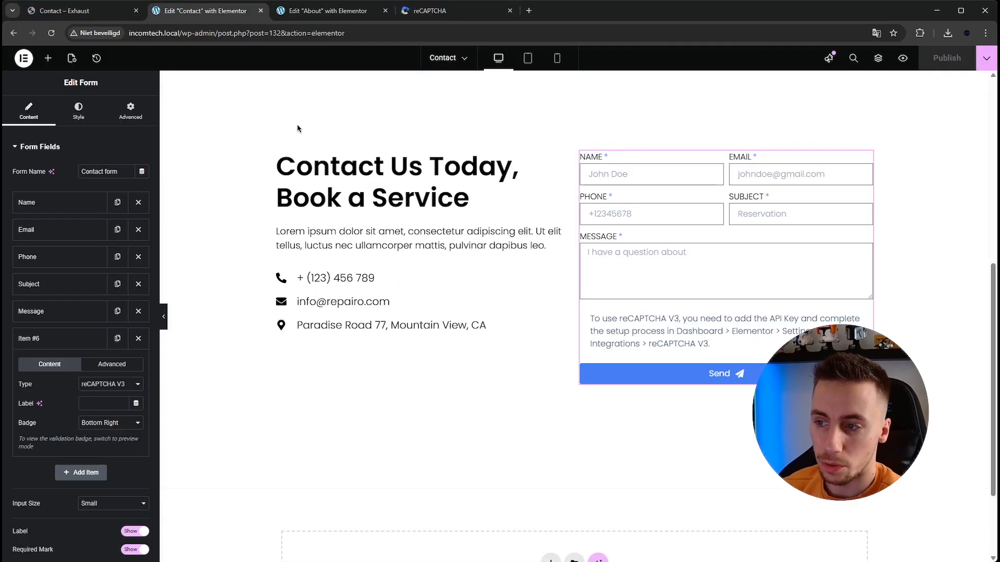
- Exit the Contact page editor to the WordPress dashboard, open Elementor's home page and dismiss its welcome popup
left_click(23, 58)
left_click(75, 214)
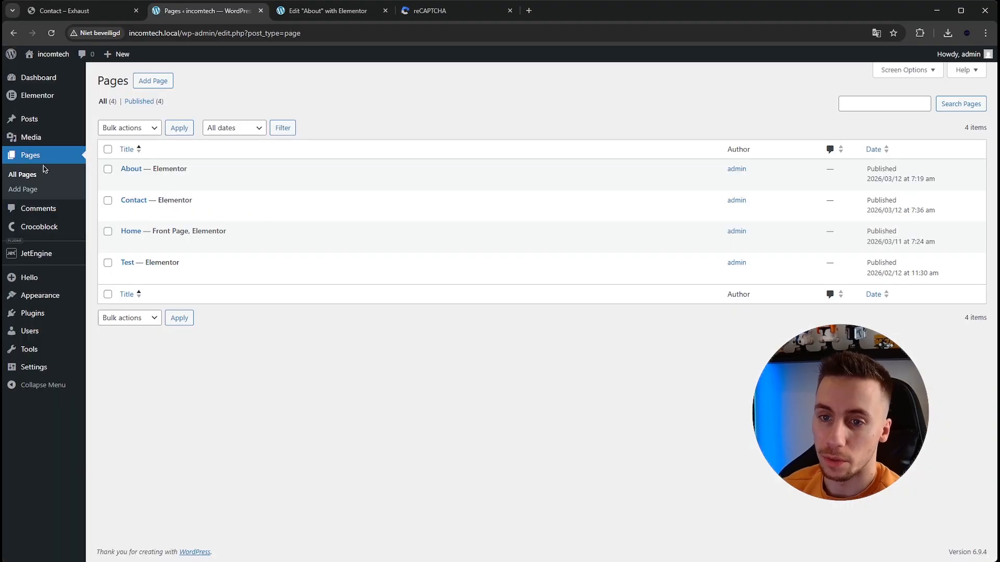
mouse_move(47, 99)
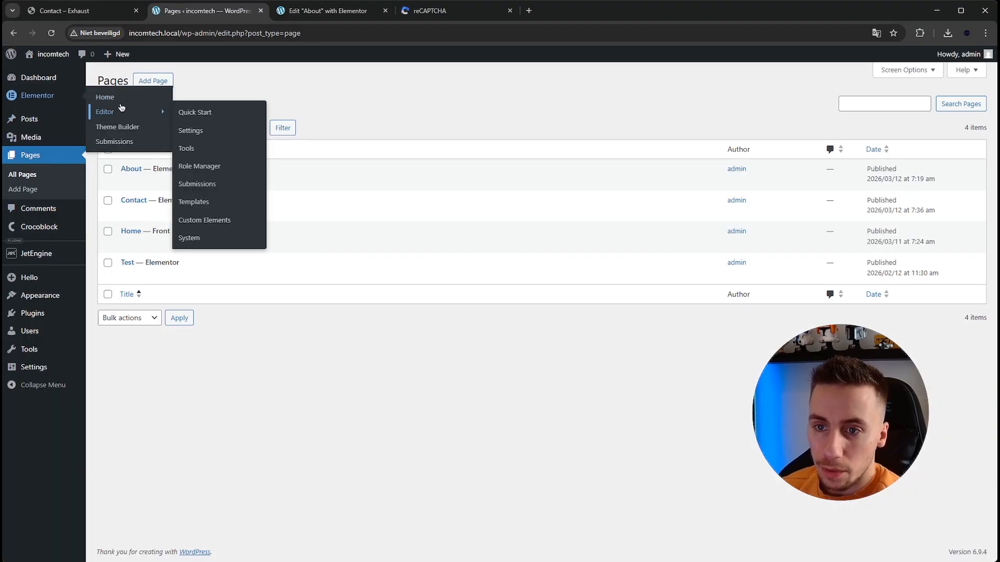
left_click(60, 102)
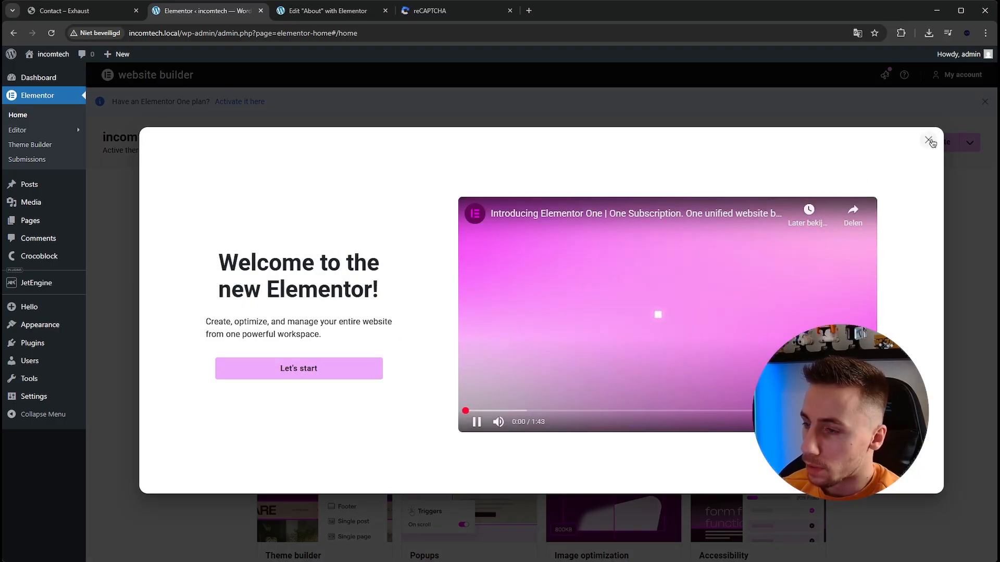
left_click(928, 140)
left_click(923, 147)
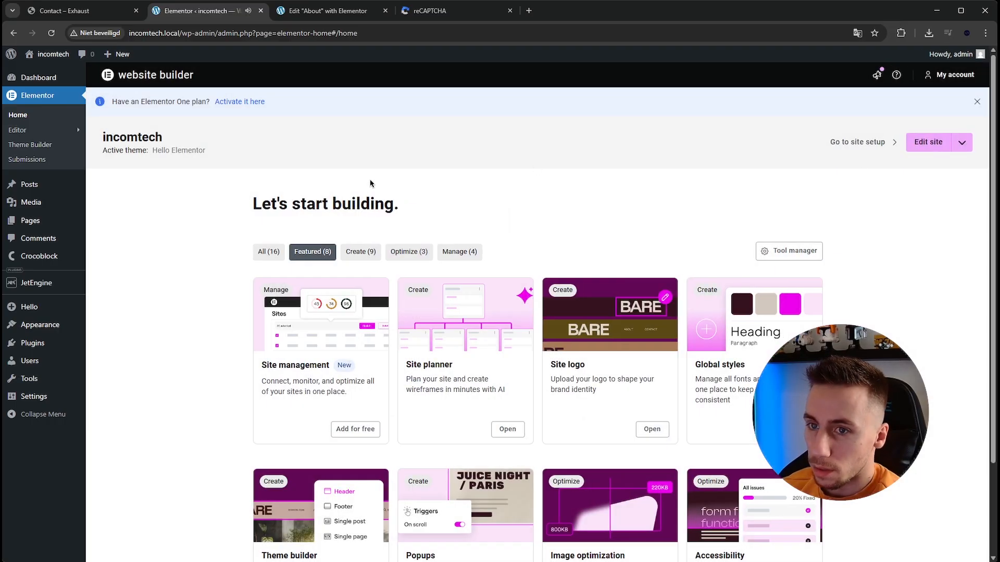
- Open the Integrations settings of the Elementor editor and examine the reCAPTCHA V3 site key and secret key fields
mouse_move(62, 129)
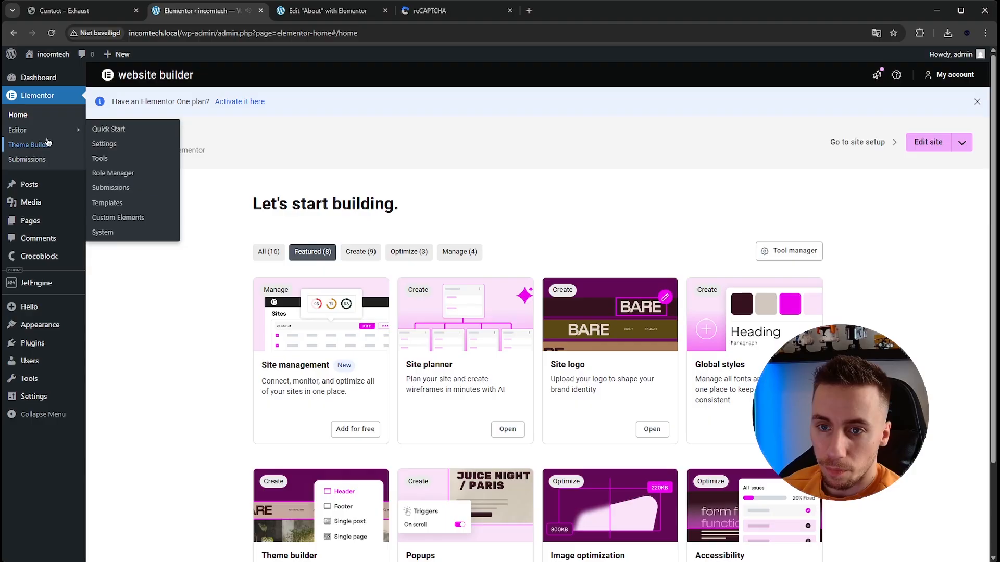
left_click(99, 143)
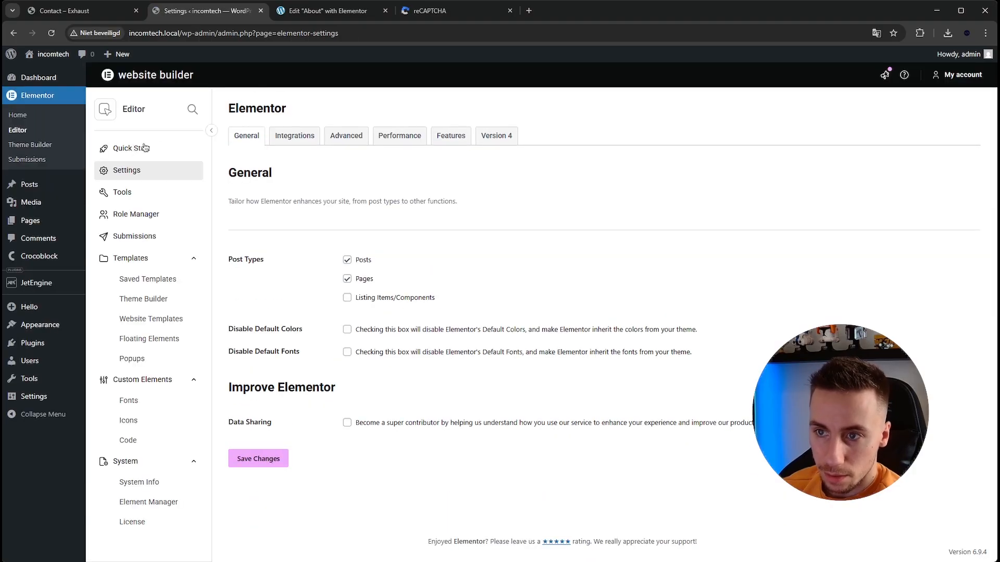
left_click(297, 136)
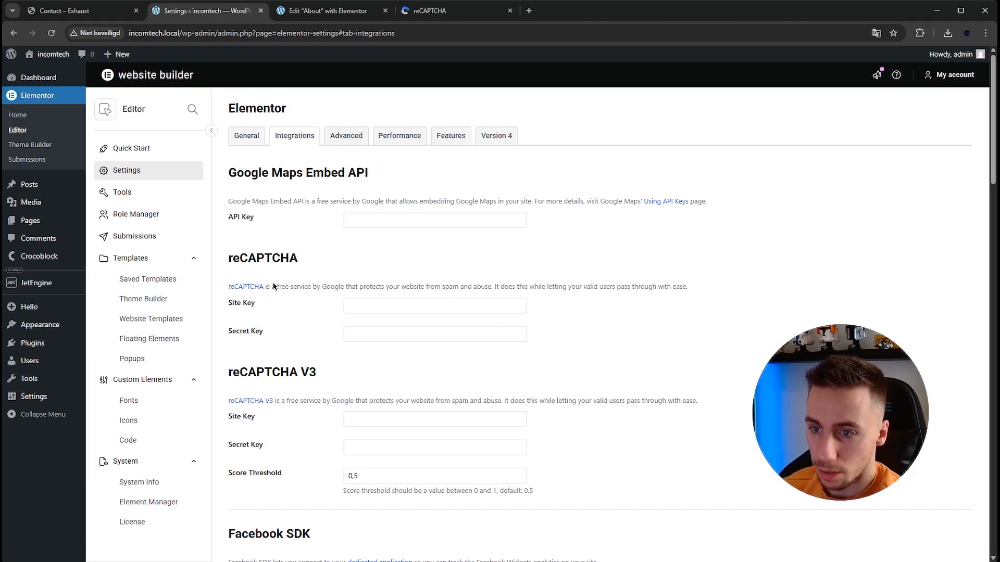
left_click_drag(238, 418, 257, 425)
left_click_drag(264, 373, 256, 376)
left_click(307, 375)
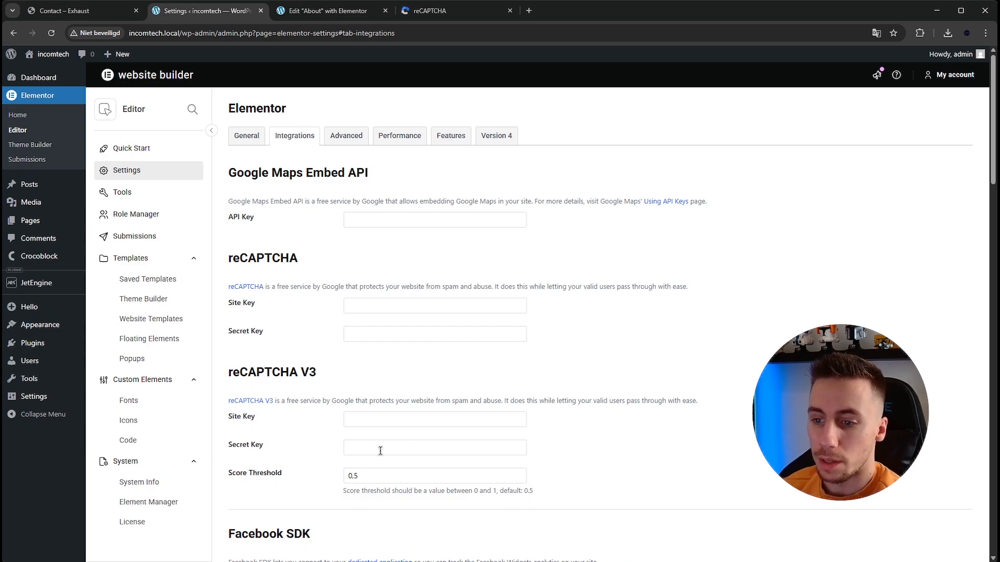
scroll(363, 450, "down", 1)
scroll(521, 313, "up", 1)
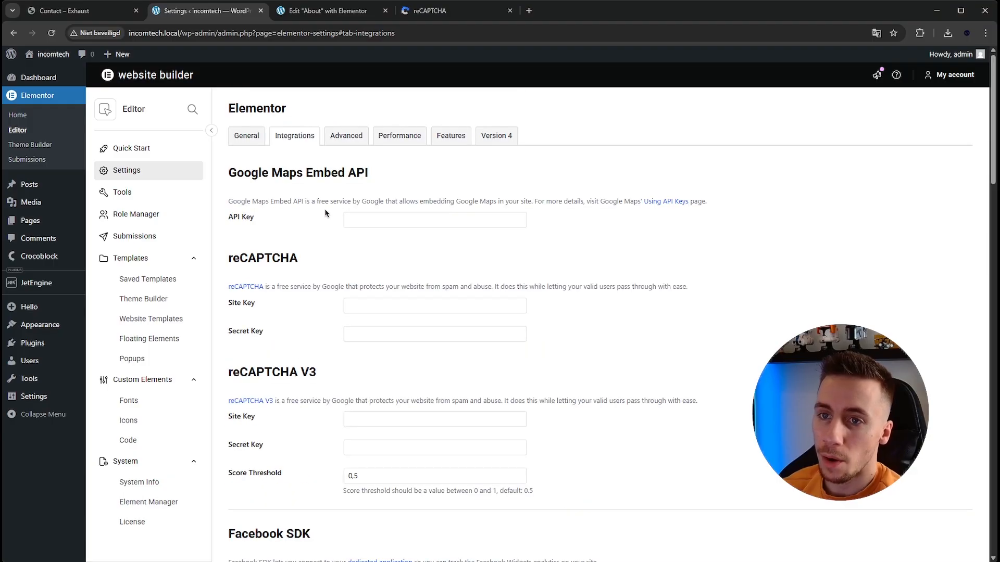
- Visit the site's front end and go to the live page at incomtech.local/contact
left_click(303, 17)
left_click(196, 3)
mouse_move(50, 57)
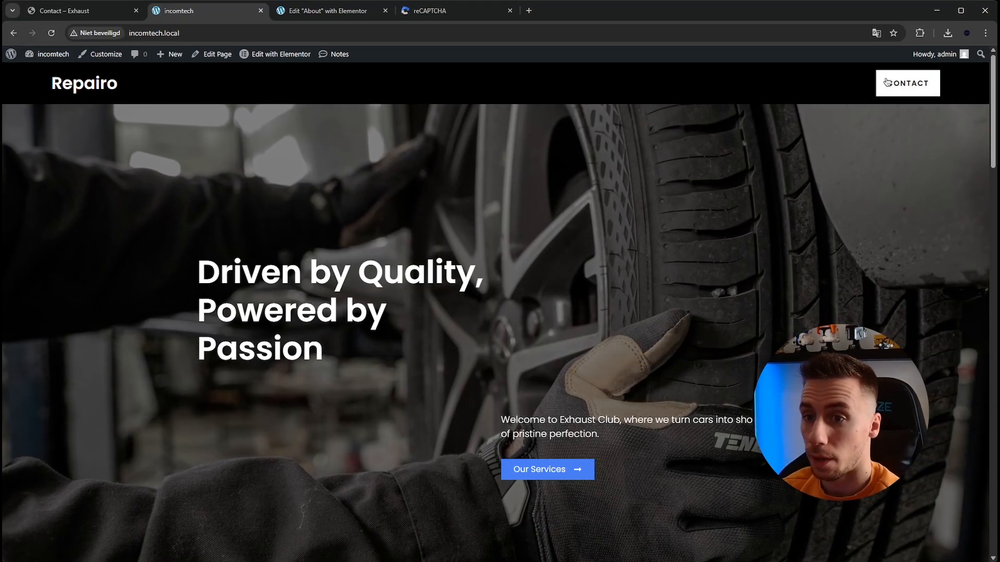
left_click(219, 32)
left_click(224, 33)
type("/contact")
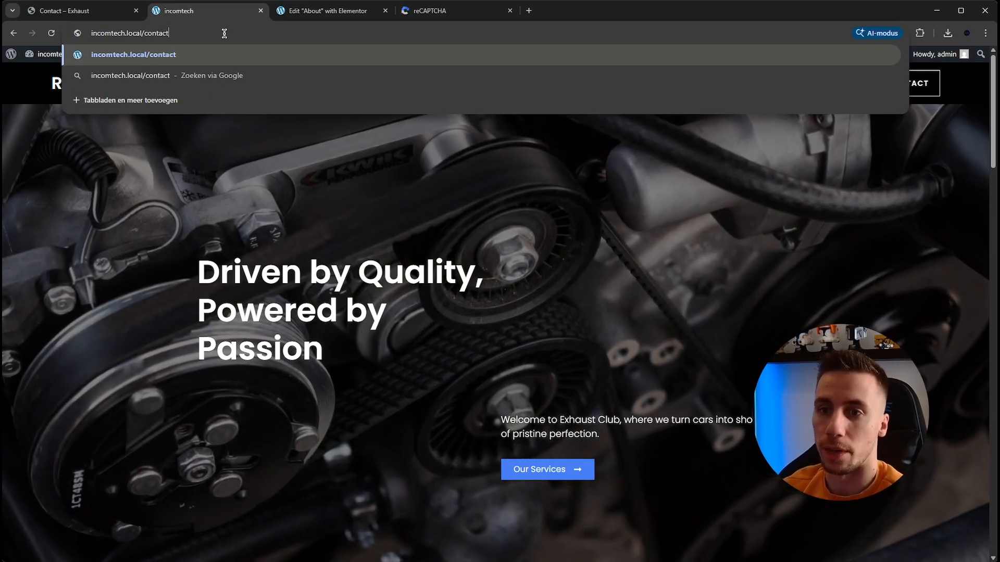
key("Return")
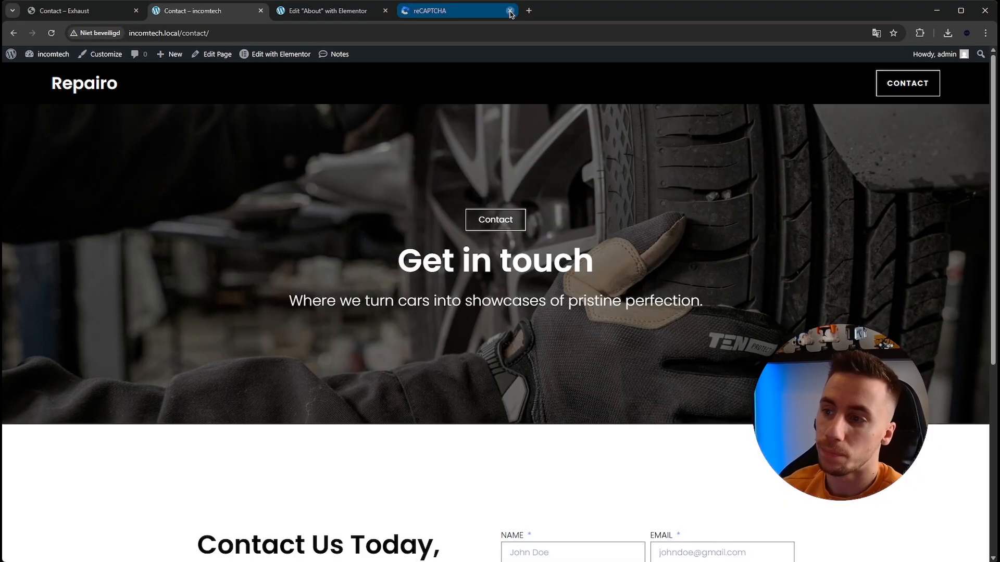
- Close the reCAPTCHA browser tab, look over the live Contact page and reopen it for editing in Elementor
left_click(510, 11)
scroll(307, 224, "down", 6)
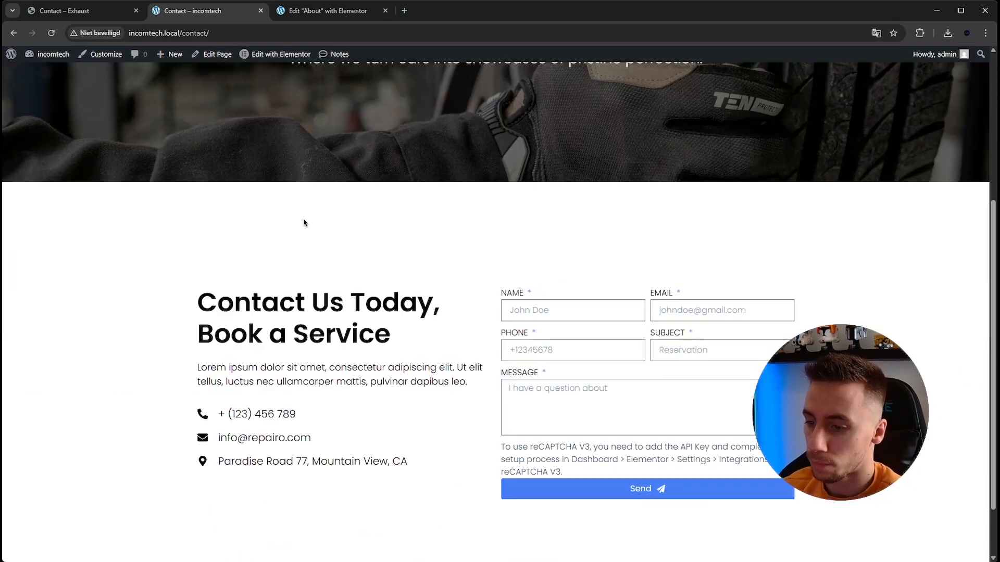
scroll(296, 220, "up", 6)
left_click(251, 55)
- Open the Exhaust reference page's Mountain View map in Google Maps, copy its web address and close that tab
left_click(64, 10)
scroll(326, 224, "down", 7)
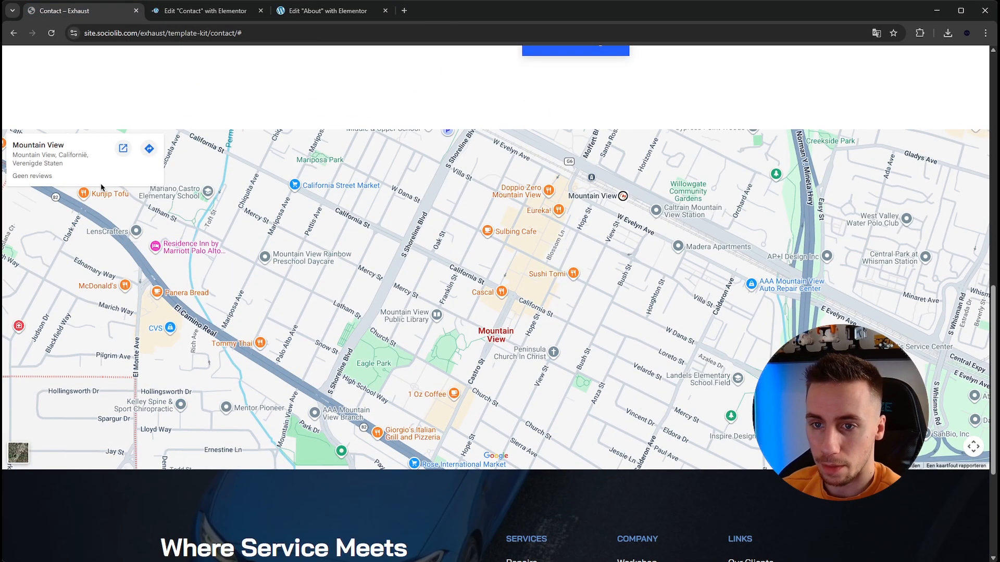
left_click(123, 153)
left_click(166, 39)
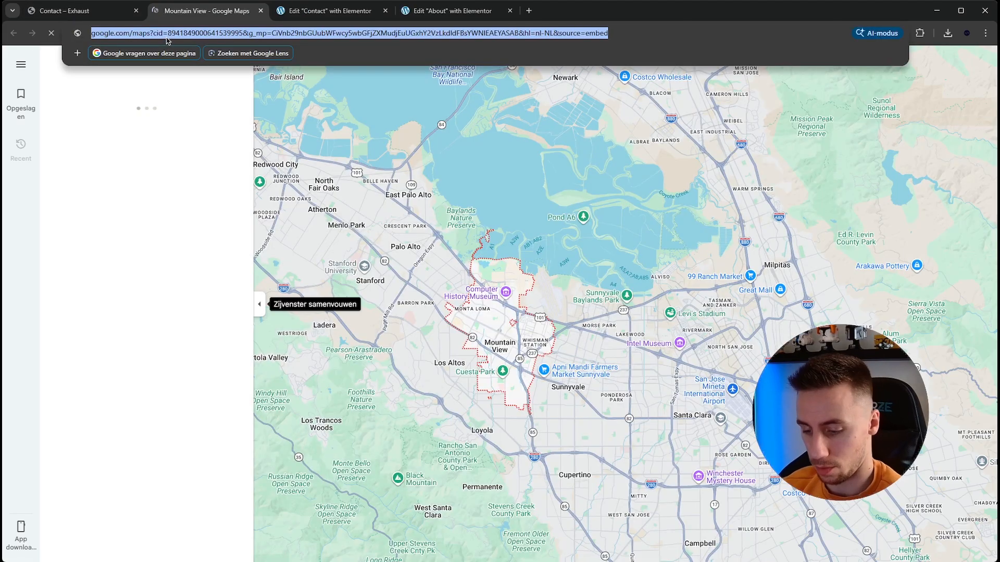
left_click(261, 12)
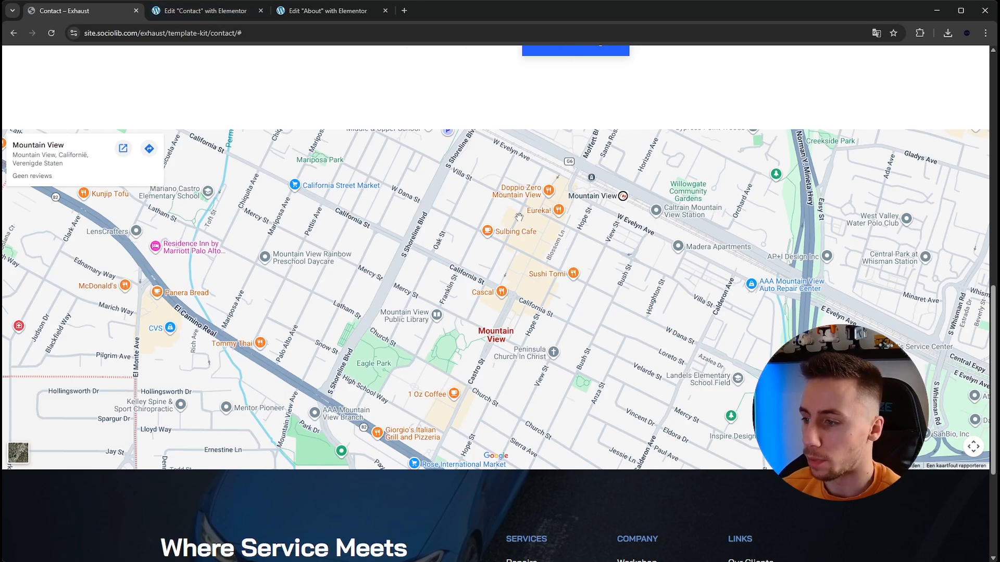
scroll(519, 216, "up", 2)
- Add a row-direction flexbox container below the contact form section and set its content width to Full Width
left_click(219, 13)
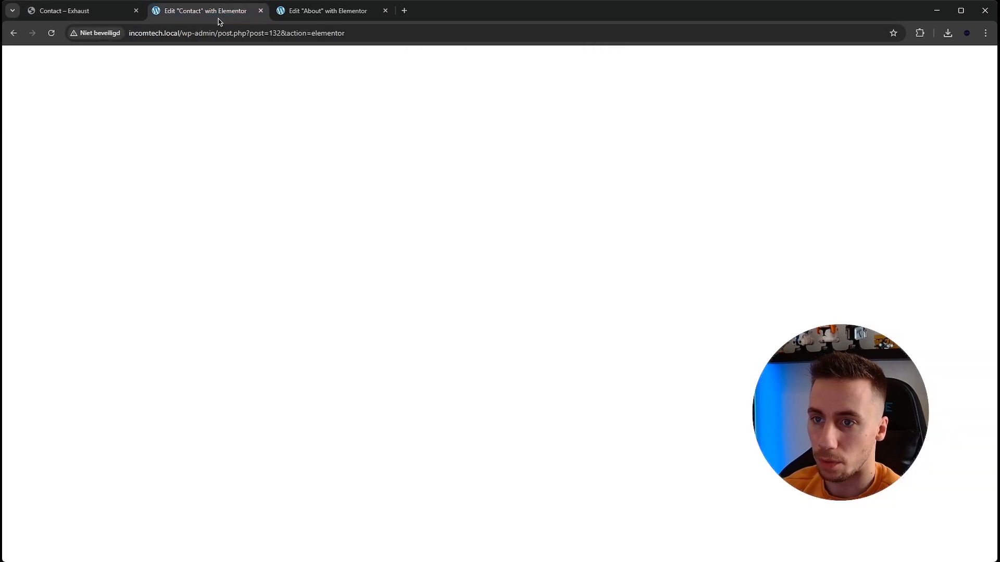
scroll(424, 241, "down", 9)
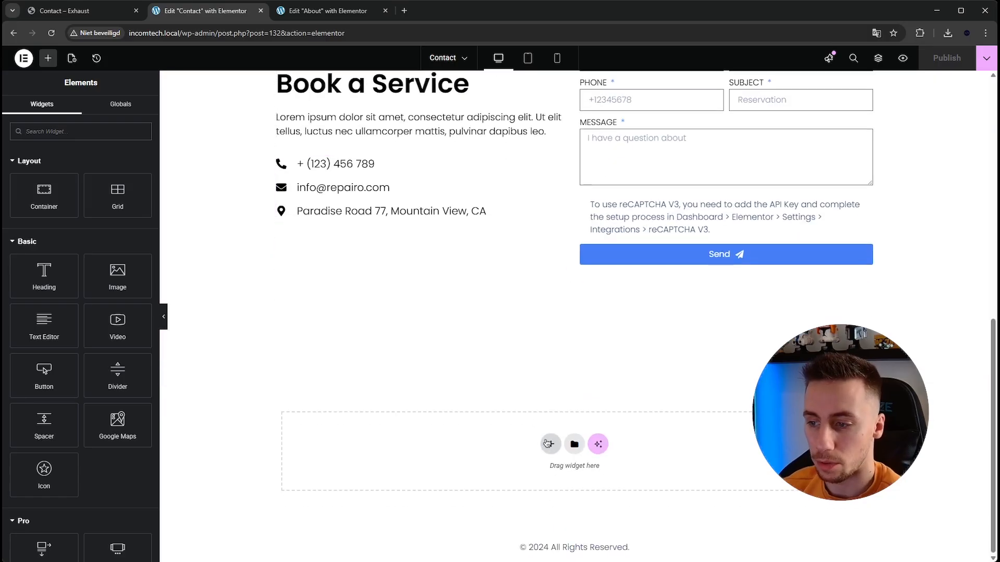
left_click(548, 443)
left_click(543, 487)
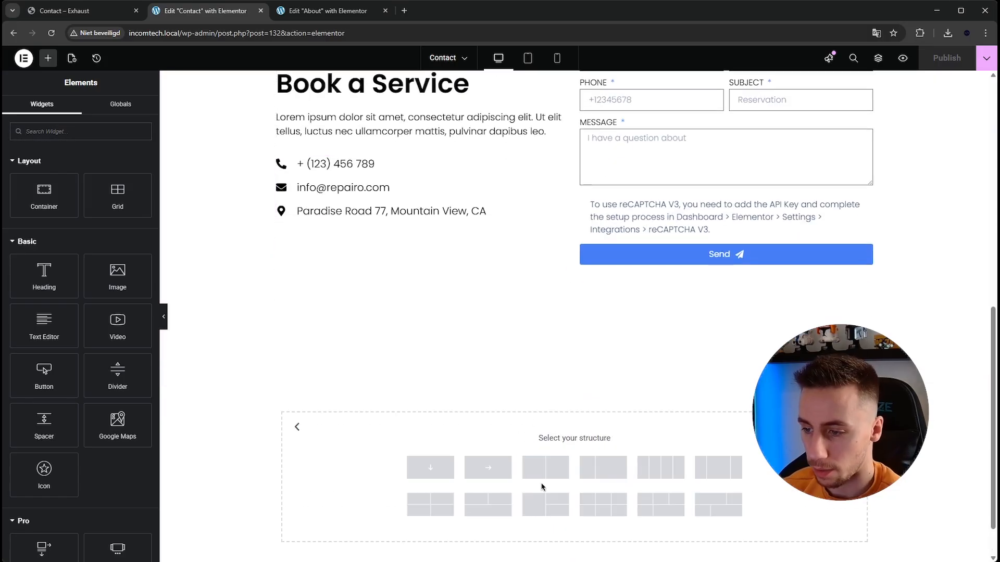
left_click(496, 478)
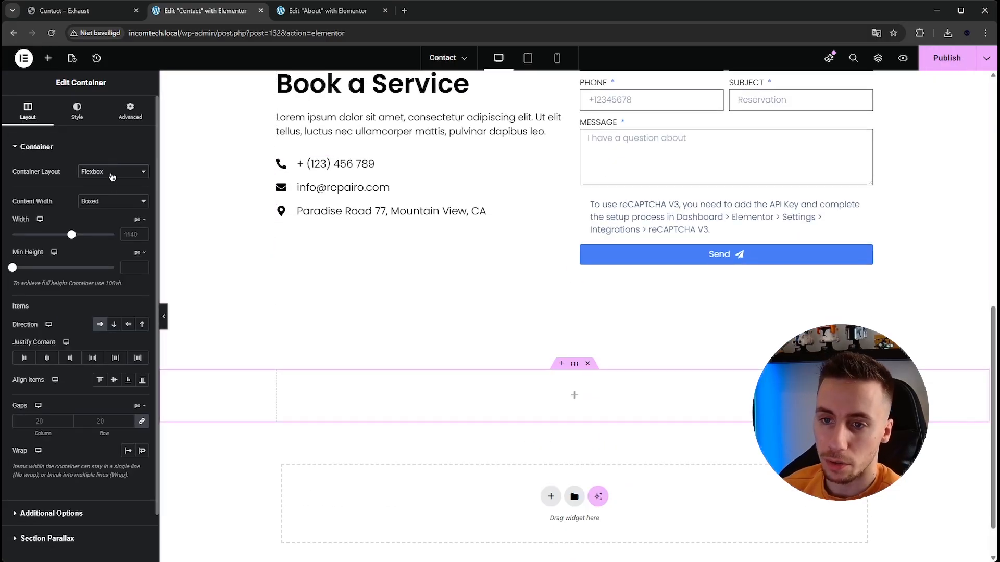
left_click(113, 201)
left_click(114, 230)
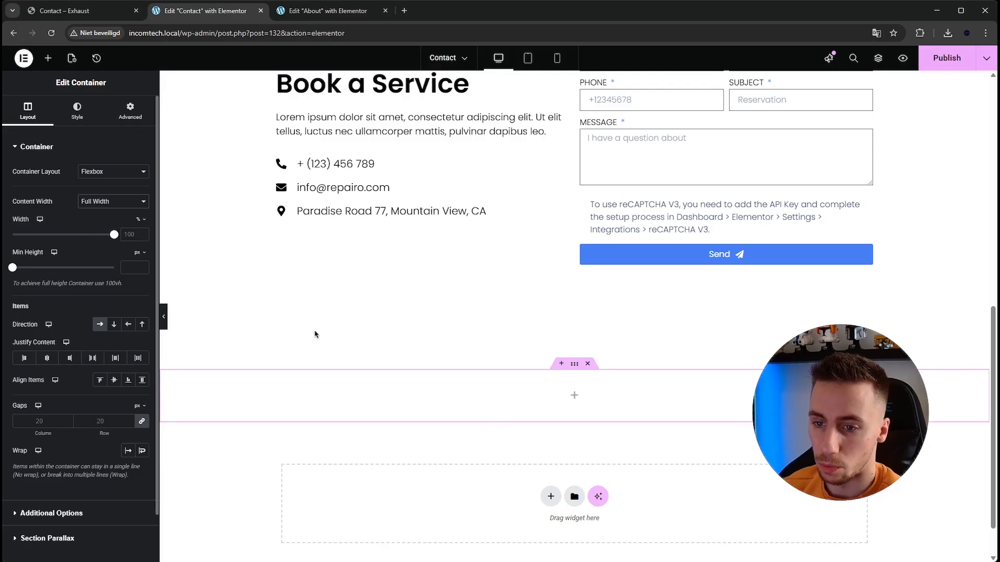
- Find the Google Maps widget with the search "map" and place it in the new full-width container
left_click(576, 397)
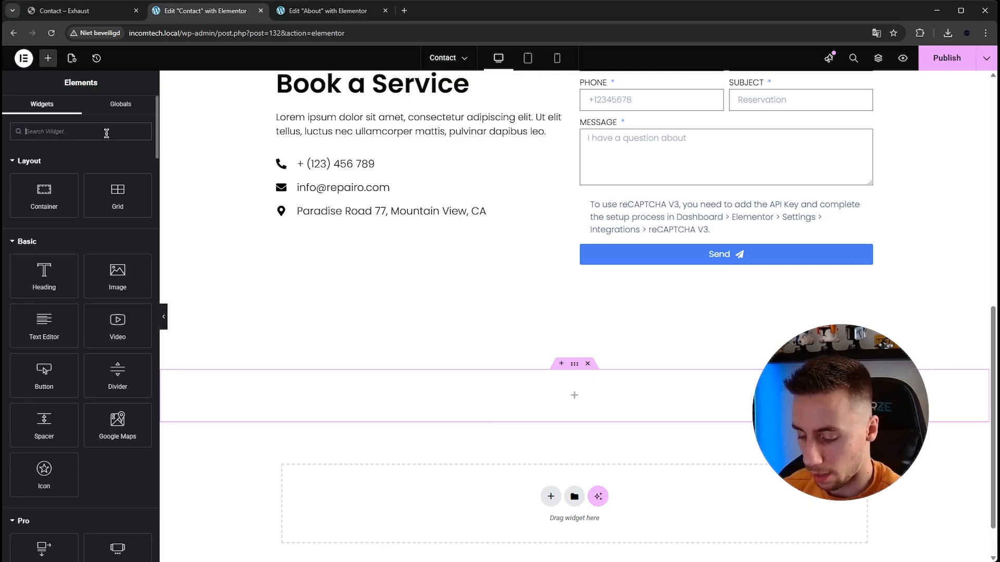
type("map")
left_click_drag(74, 163, 526, 402)
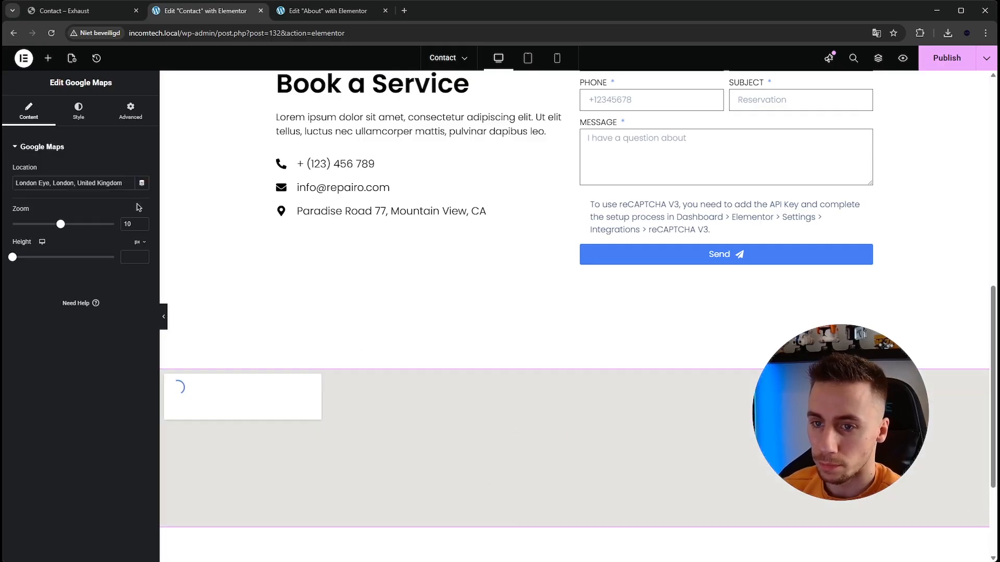
- Try using the copied Google Maps link as the map widget's location
triple_click(105, 185)
key("ctrl+v")
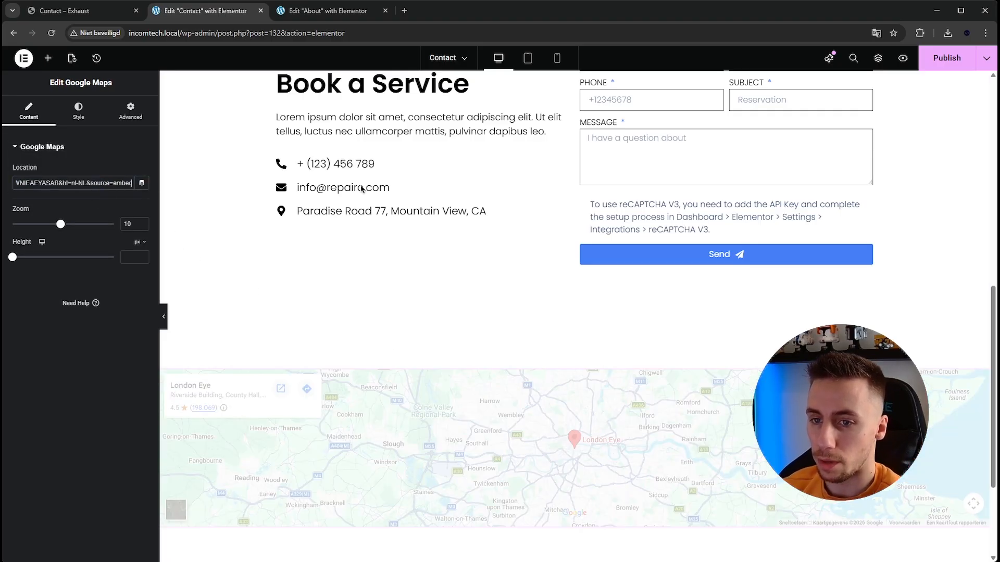
scroll(284, 286, "down", 3)
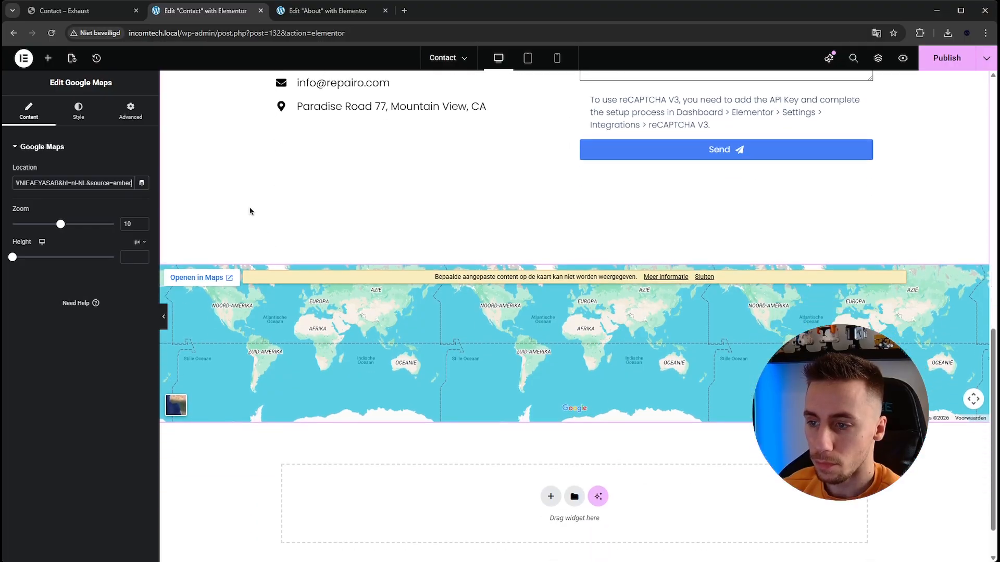
- Open the copied Google Maps link in a new browser tab and copy the place name Mountain View
left_click(78, 11)
left_click(185, 12)
left_click(410, 13)
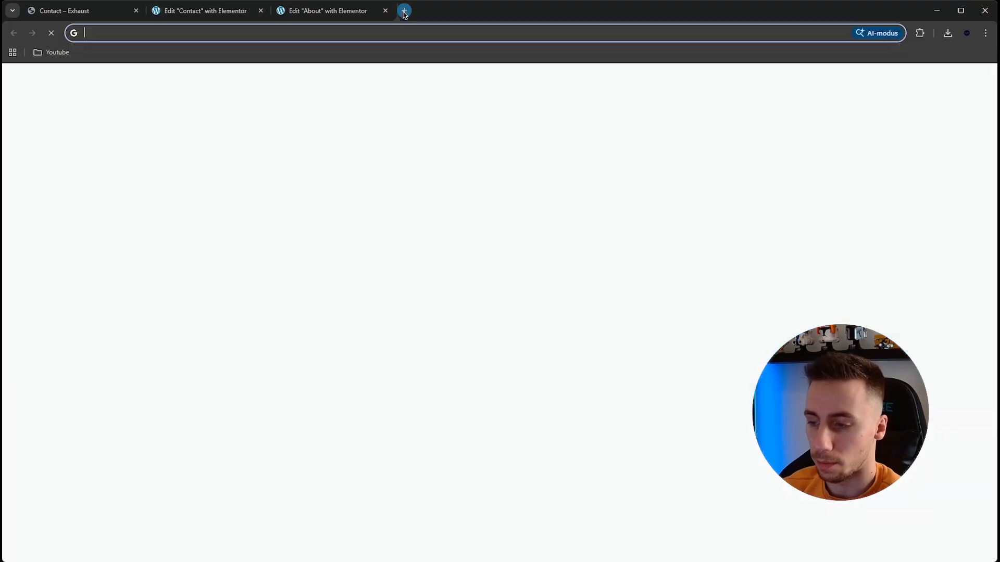
key("ctrl+v")
key("Return")
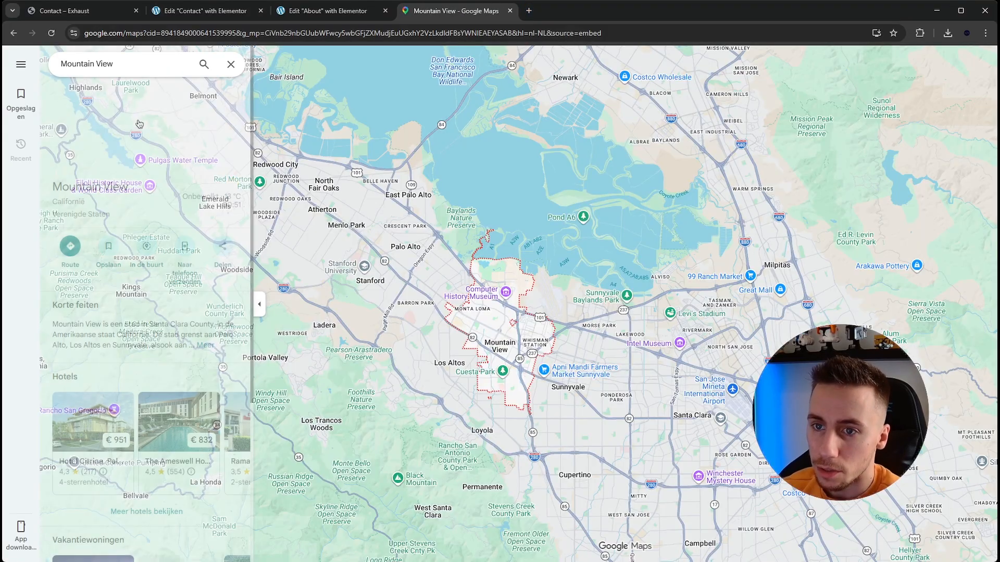
left_click_drag(91, 187, 52, 187)
key("ctrl+c")
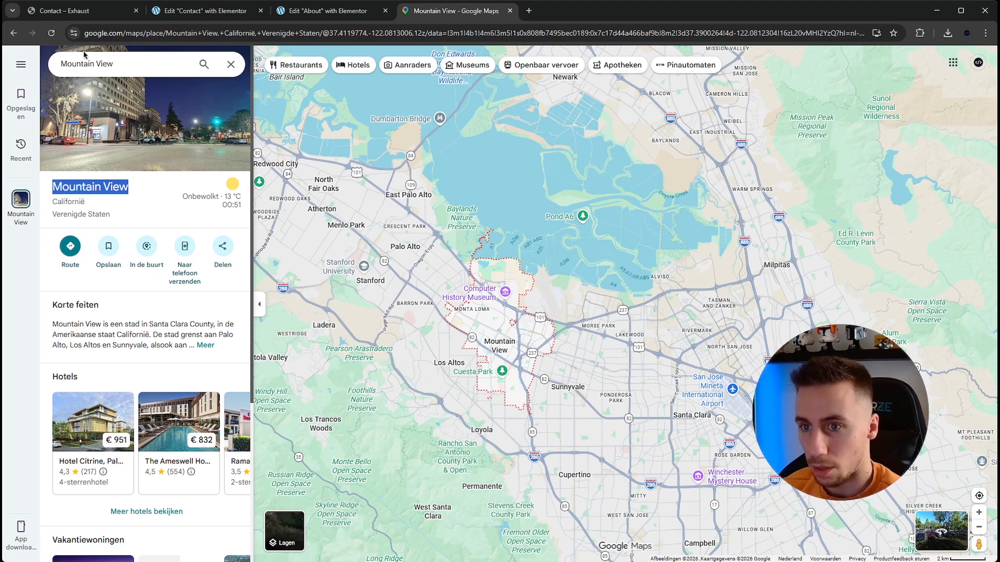
- Set the Contact page map's location to Mountain View and its zoom to 15
left_click(104, 11)
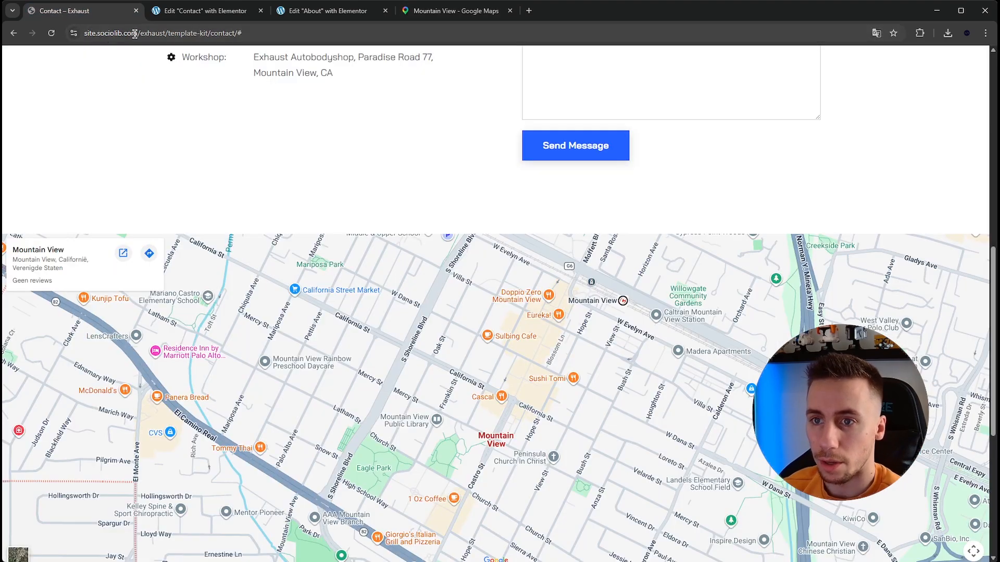
left_click(186, 19)
triple_click(83, 178)
key("ctrl+v")
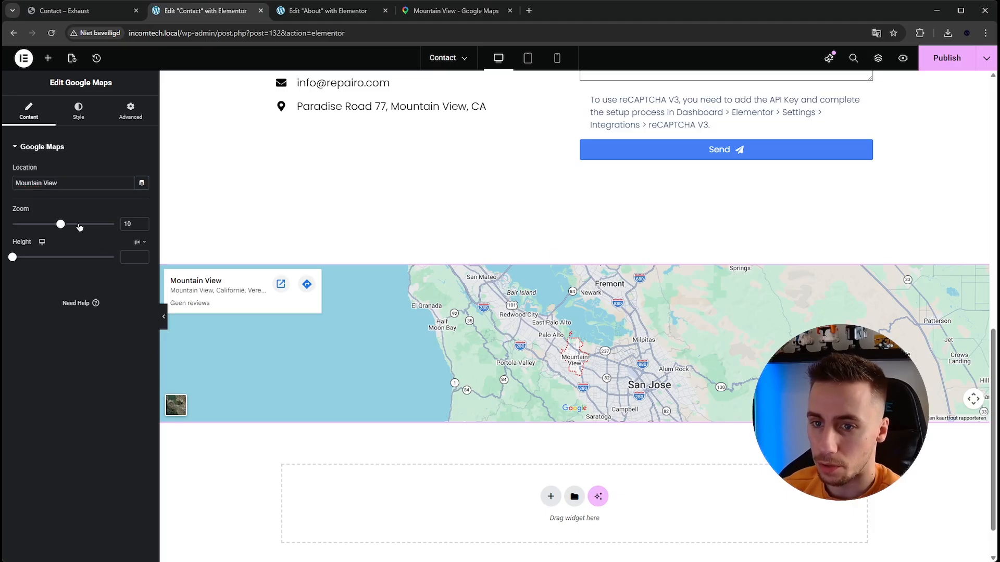
left_click_drag(79, 227, 86, 226)
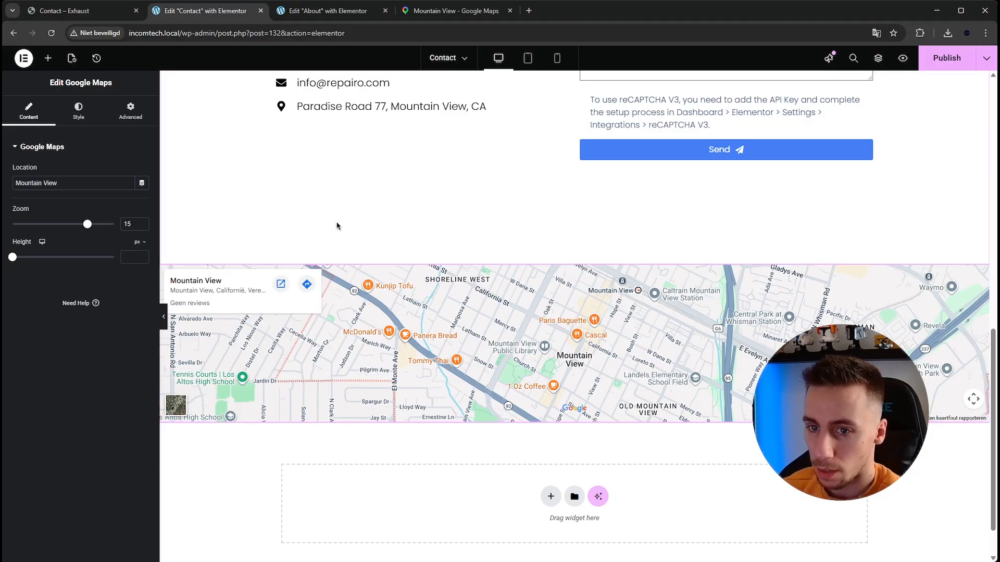
- Compare the map's height with the Exhaust reference map and set it to 500 px
left_click_drag(14, 260, 44, 264)
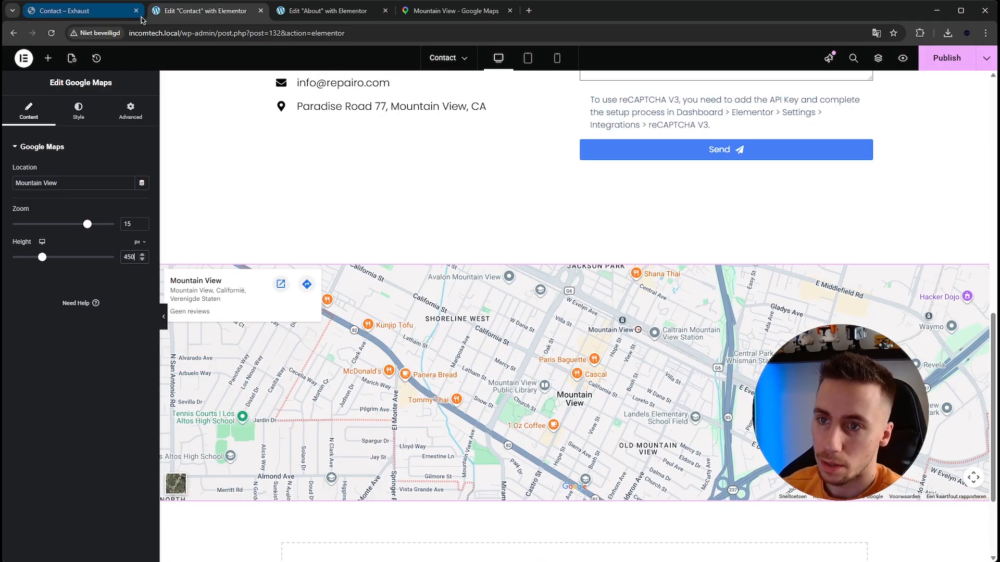
left_click(70, 14)
scroll(222, 94, "down", 2)
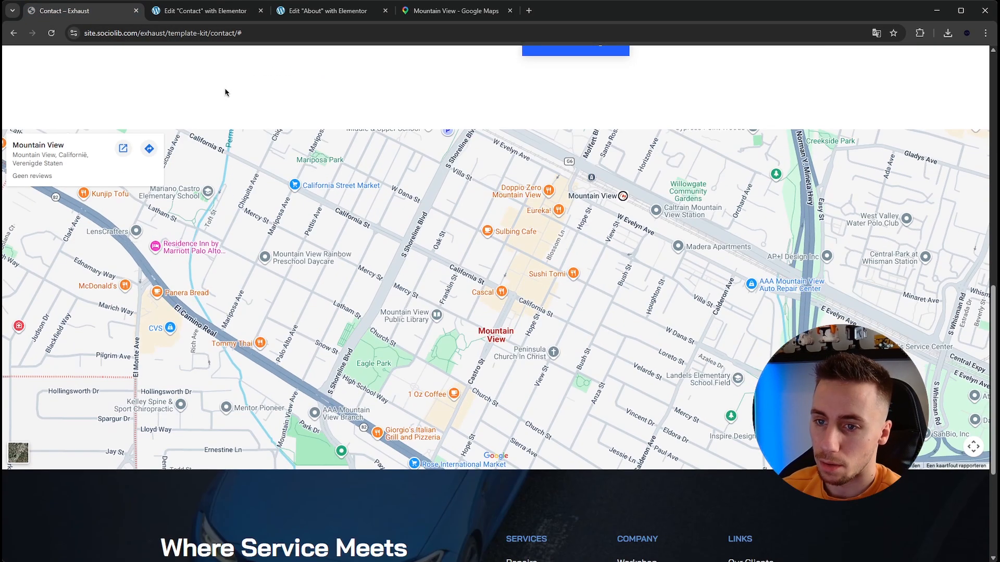
left_click(201, 11)
scroll(186, 156, "down", 1)
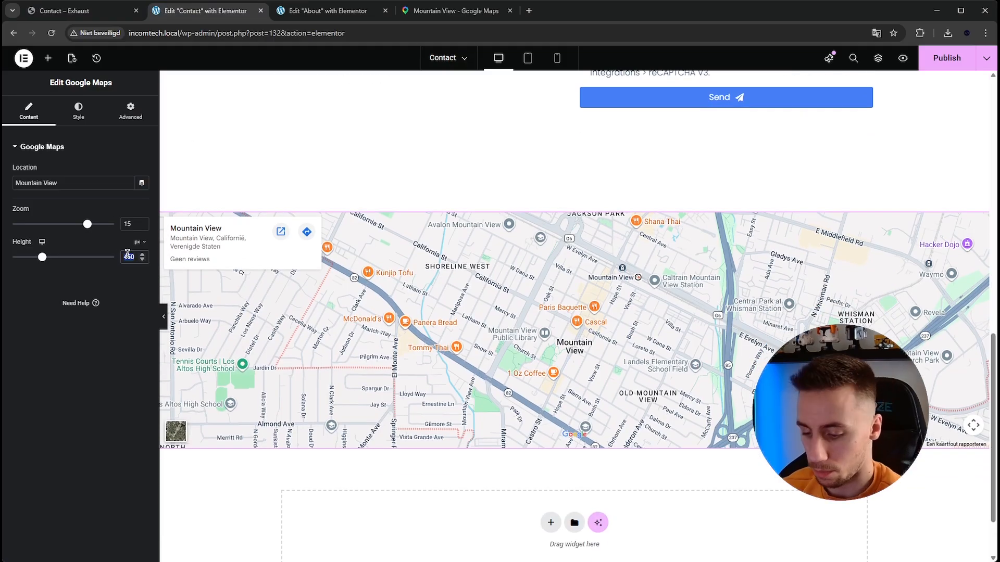
type("500")
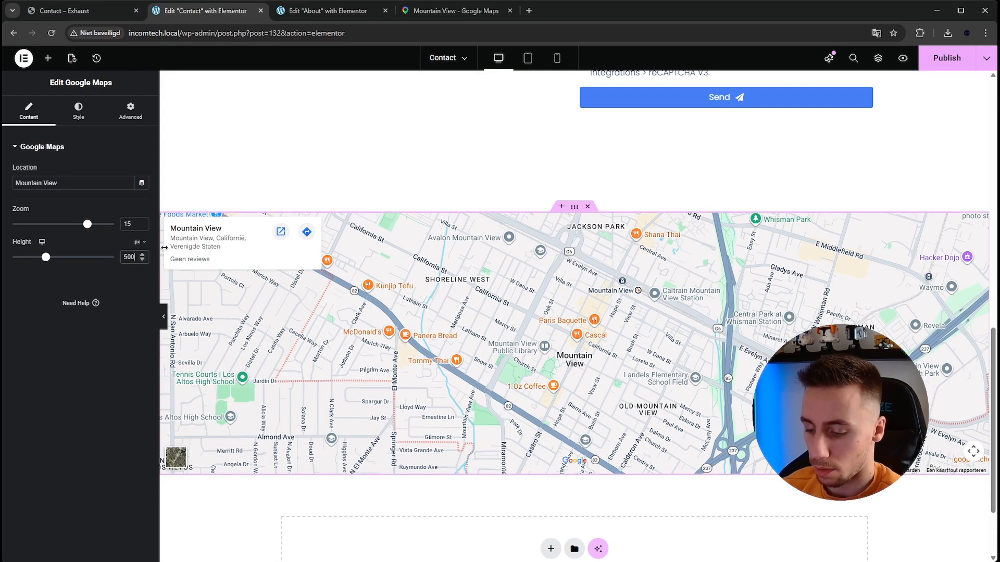
type("550")
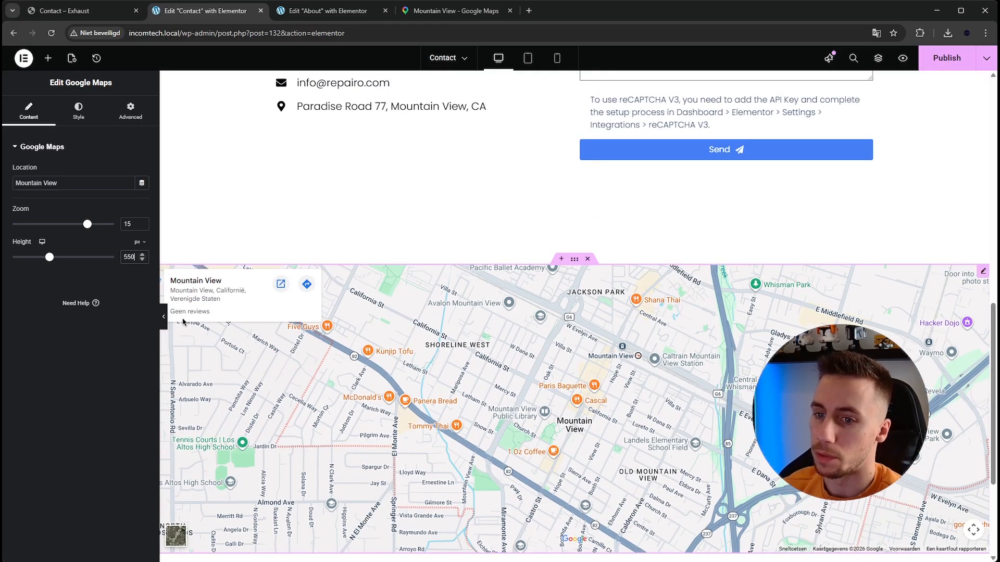
- Set the Contact page map's height to 550 px and check the layout with the editing panel hidden
left_click(163, 316)
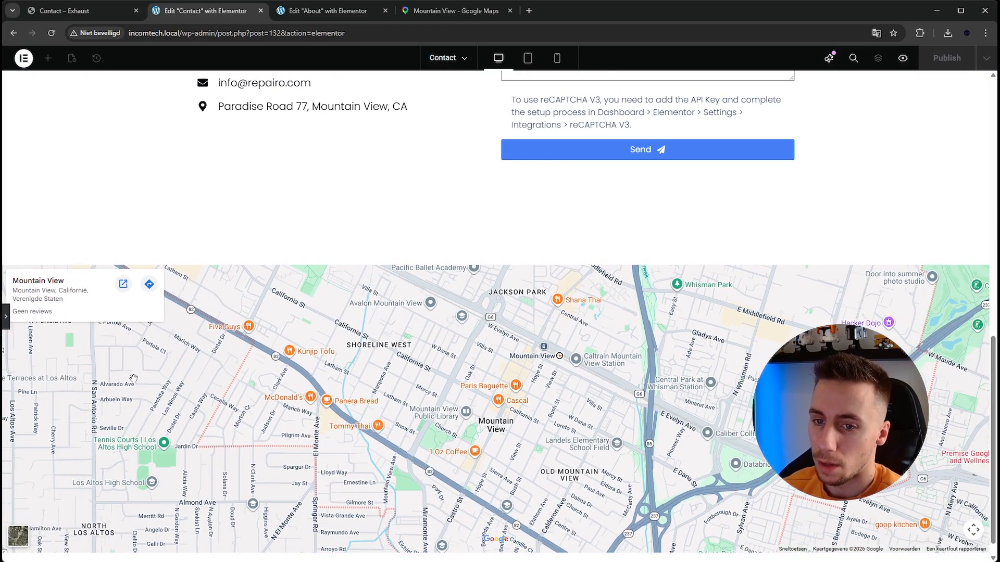
scroll(400, 263, "down", 1)
scroll(399, 265, "up", 4)
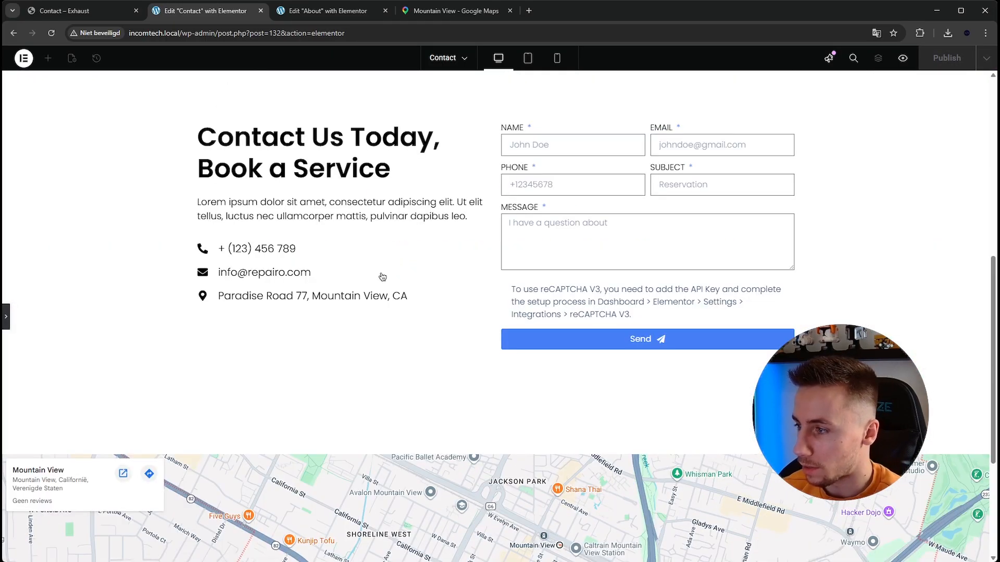
scroll(333, 295, "down", 3)
scroll(96, 287, "up", 1)
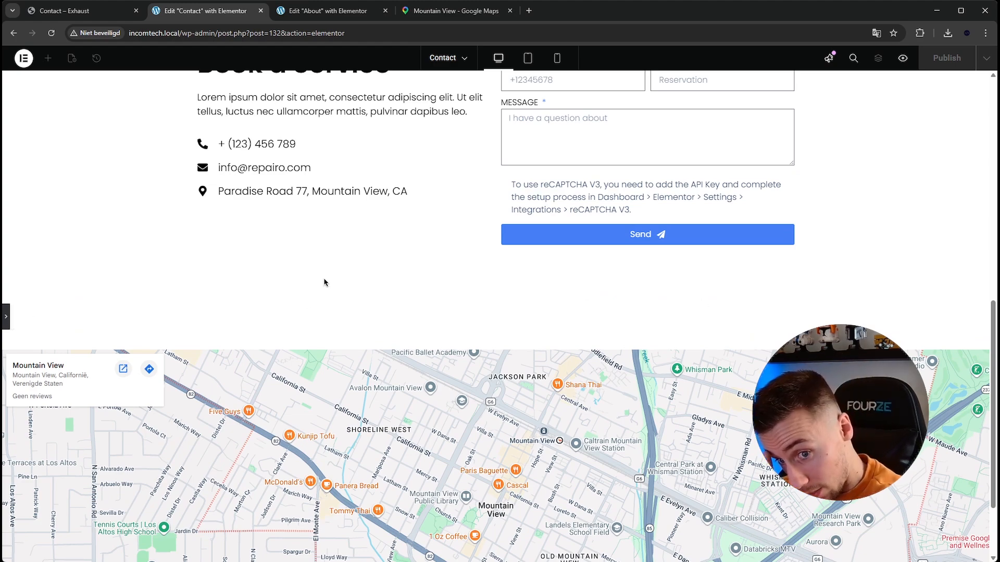
left_click(7, 318)
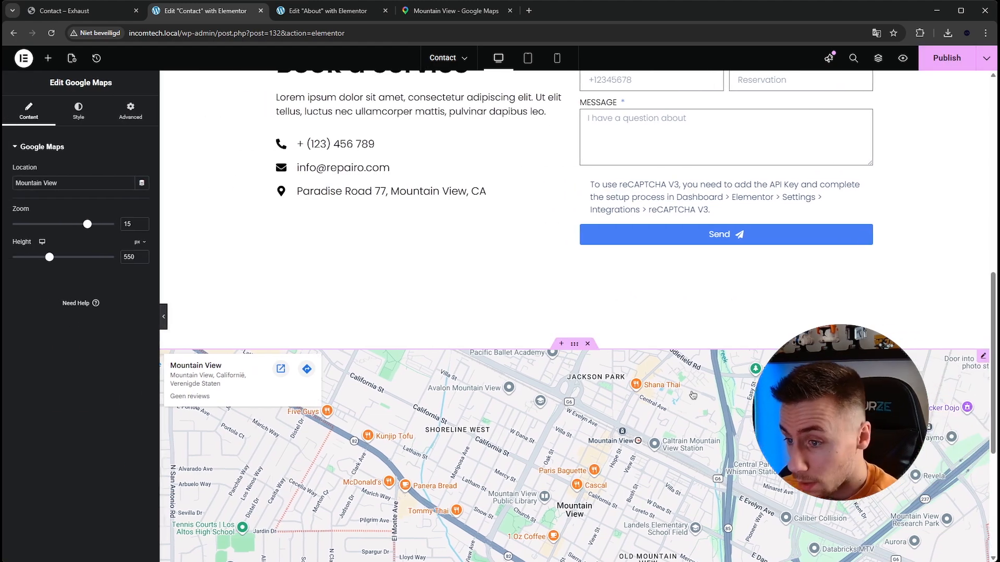
scroll(497, 214, "down", 2)
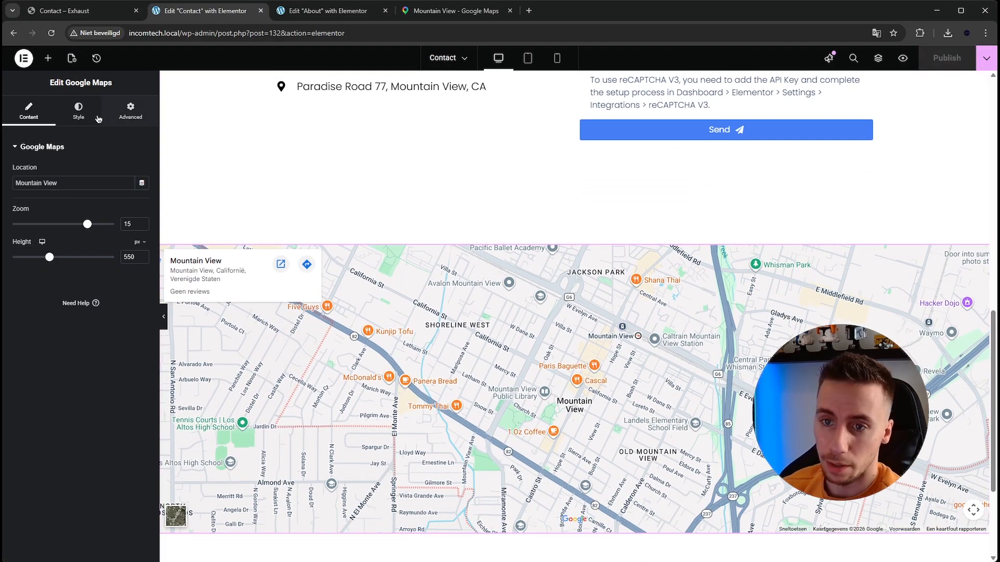
- Turn the map grayscale by removing its saturation with CSS filters, and save the Contact page
left_click(78, 111)
left_click(140, 195)
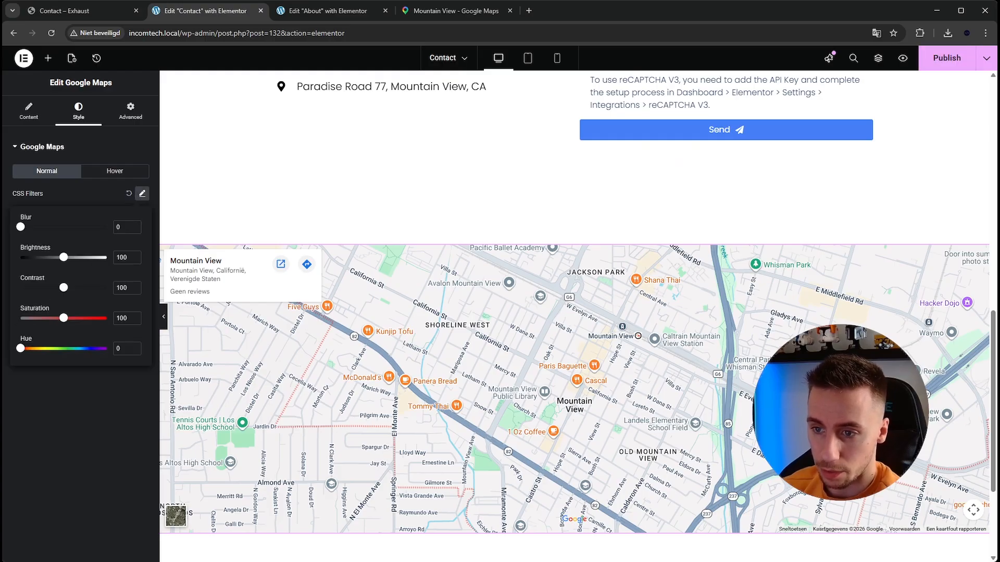
left_click(80, 425)
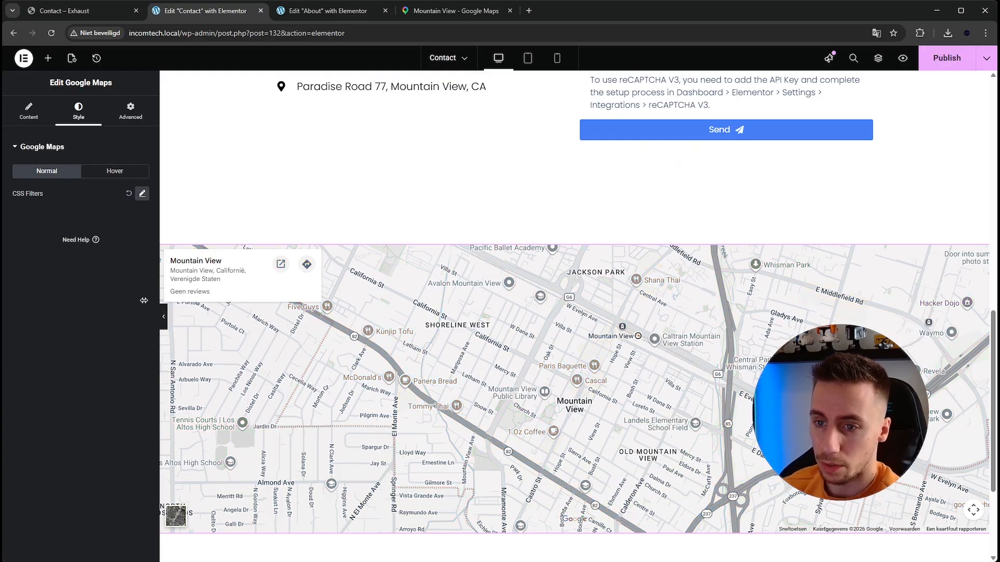
key("ctrl+s")
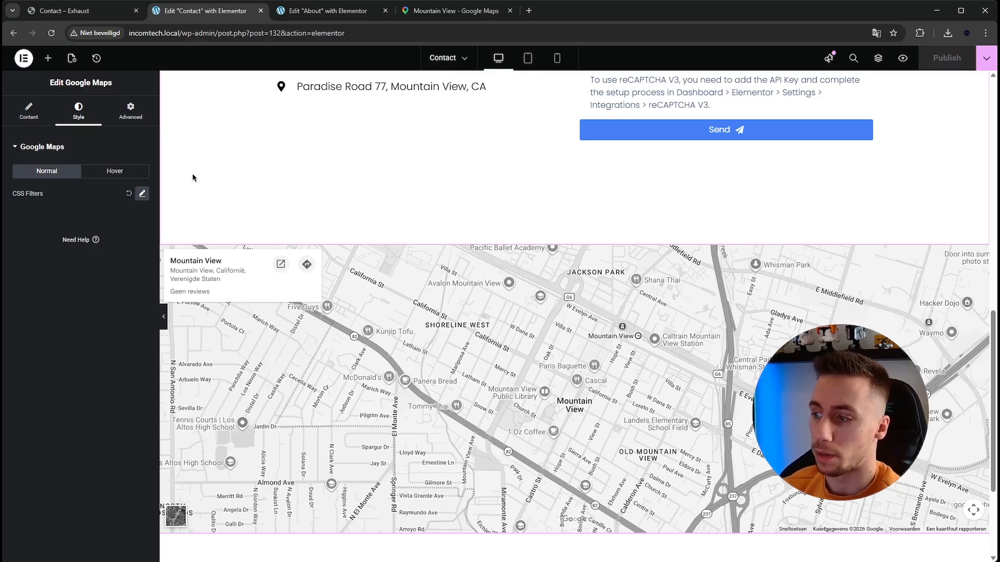
- Open the live Contact page and review its hero, contact details, form and map
scroll(228, 168, "down", 3)
scroll(695, 227, "up", 6)
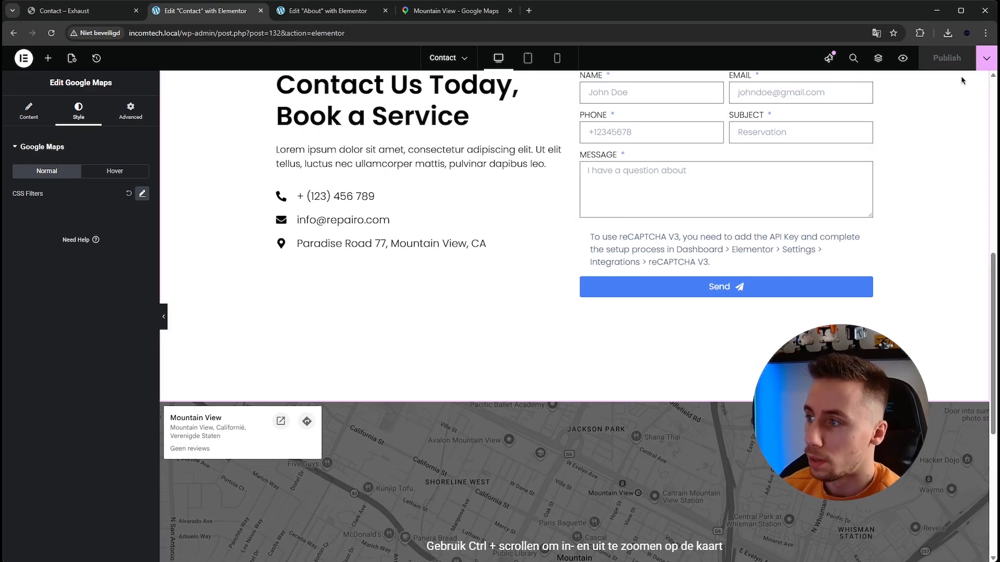
left_click(986, 58)
left_click(945, 137)
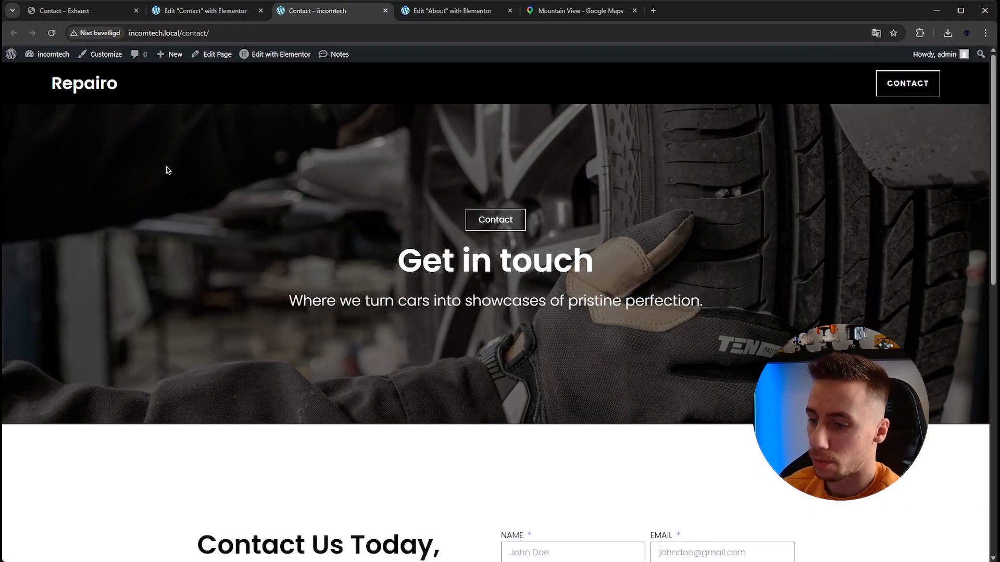
scroll(165, 167, "down", 6)
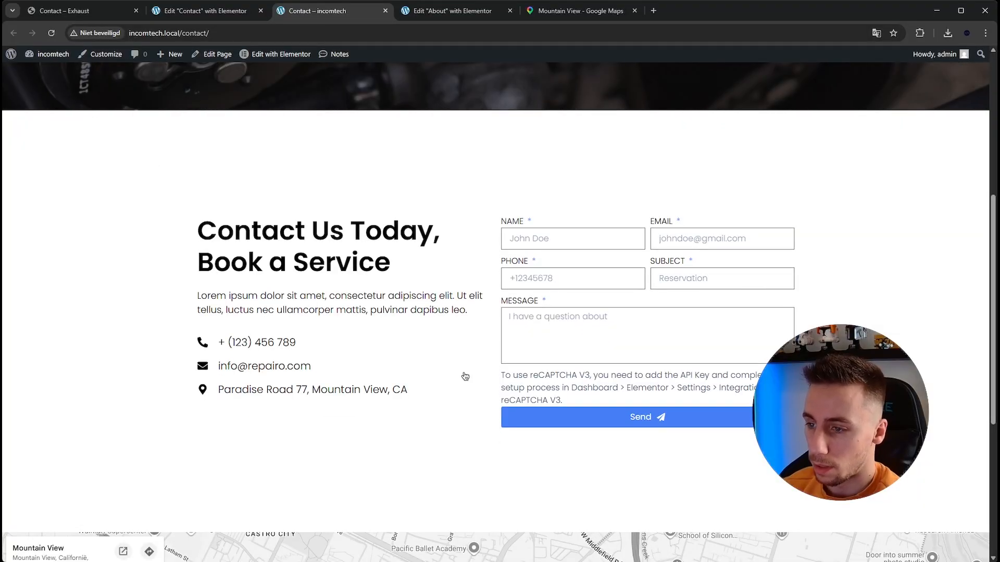
left_click_drag(466, 376, 575, 401)
left_click(575, 401)
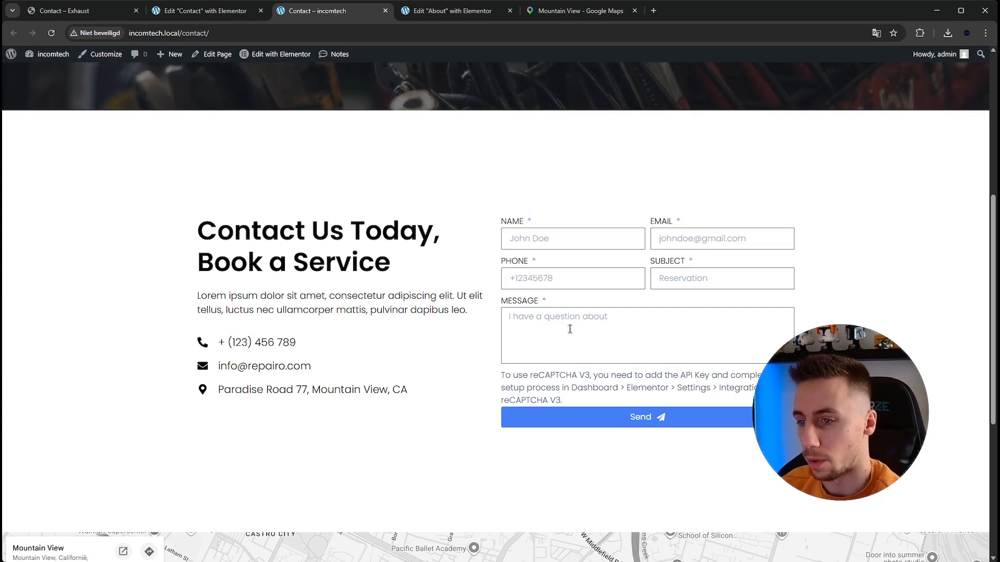
scroll(378, 335, "up", 5)
scroll(378, 335, "down", 10)
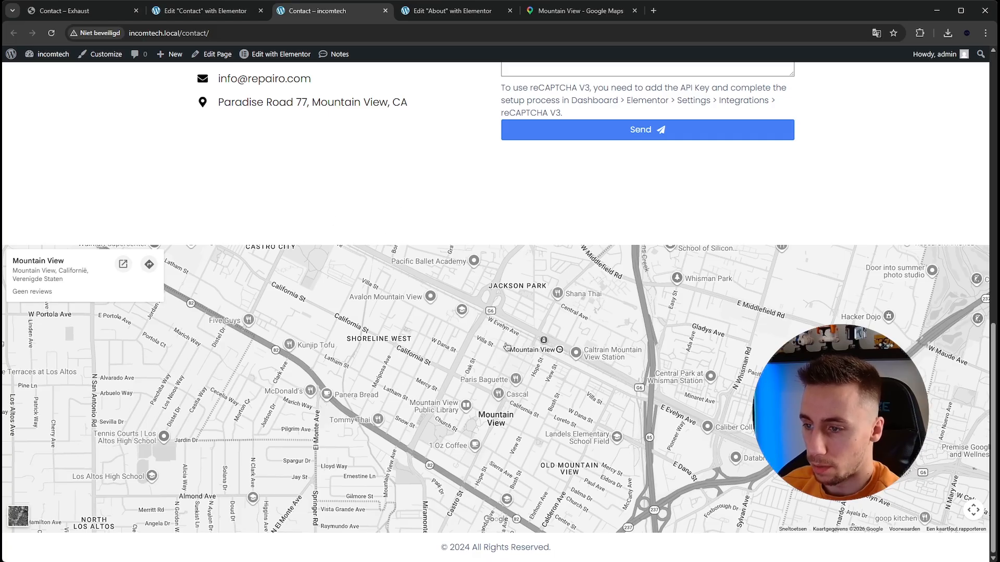
scroll(358, 209, "up", 1)
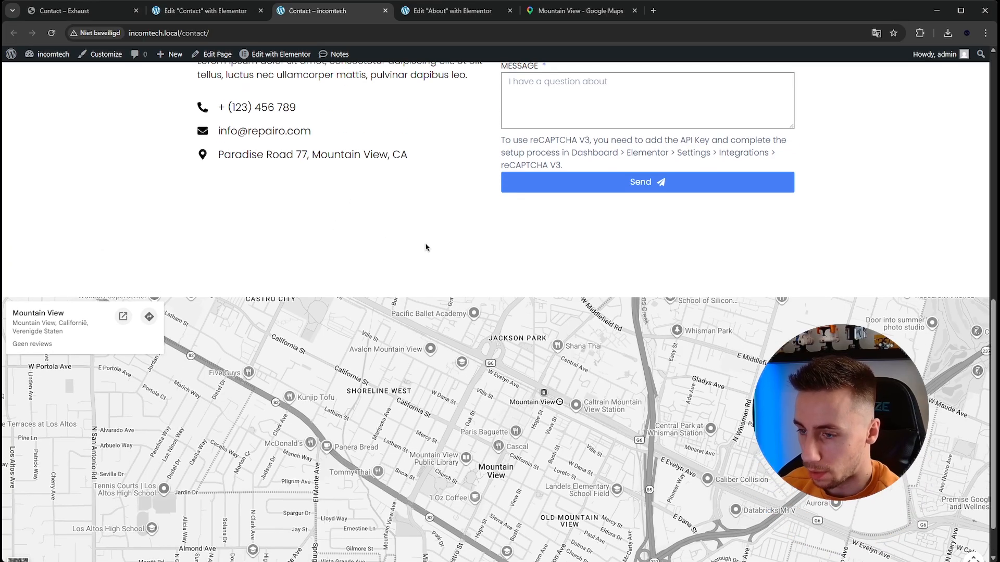
scroll(425, 247, "up", 10)
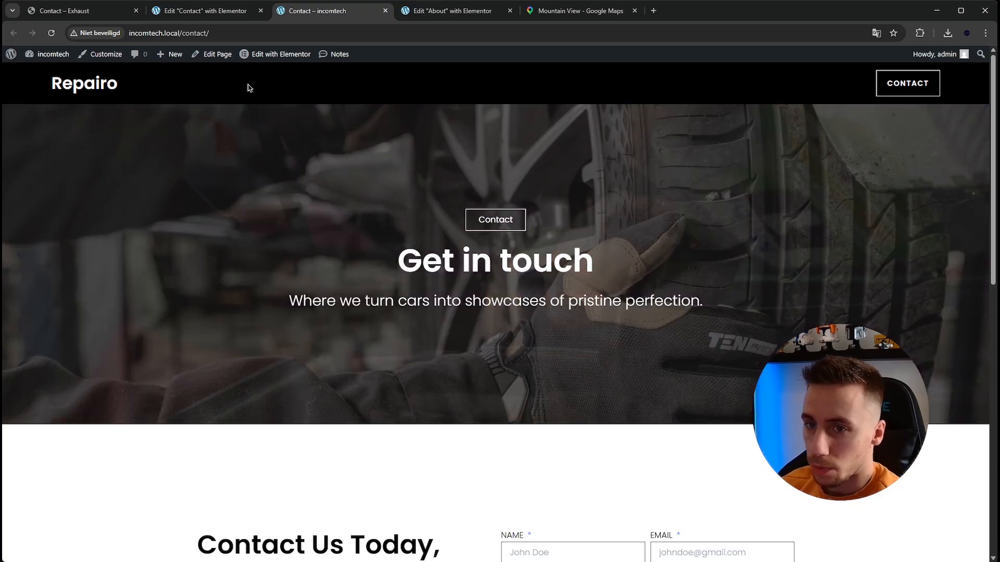
- Create a new WordPress navigation menu named Header menu
mouse_move(49, 54)
left_click(58, 76)
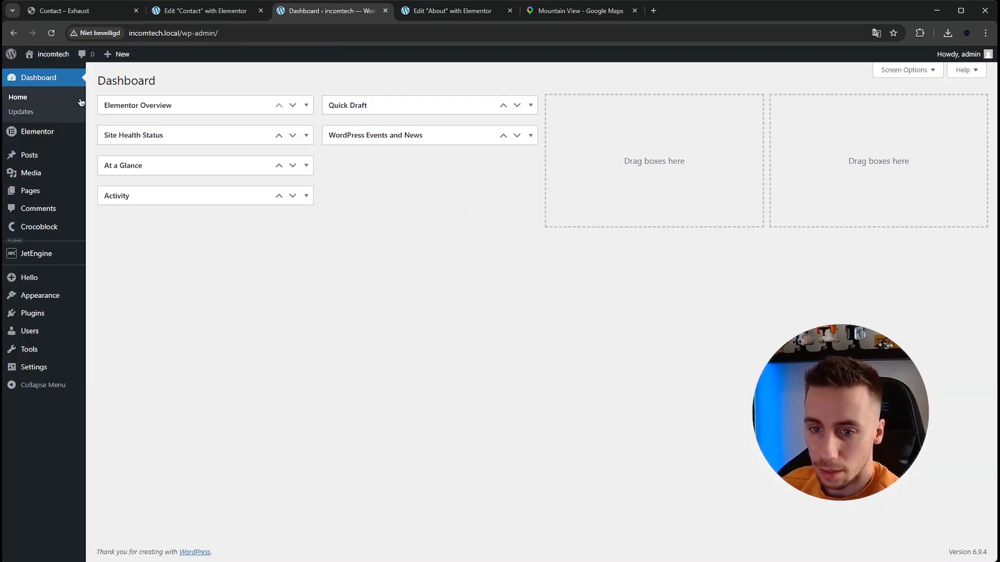
mouse_move(41, 304)
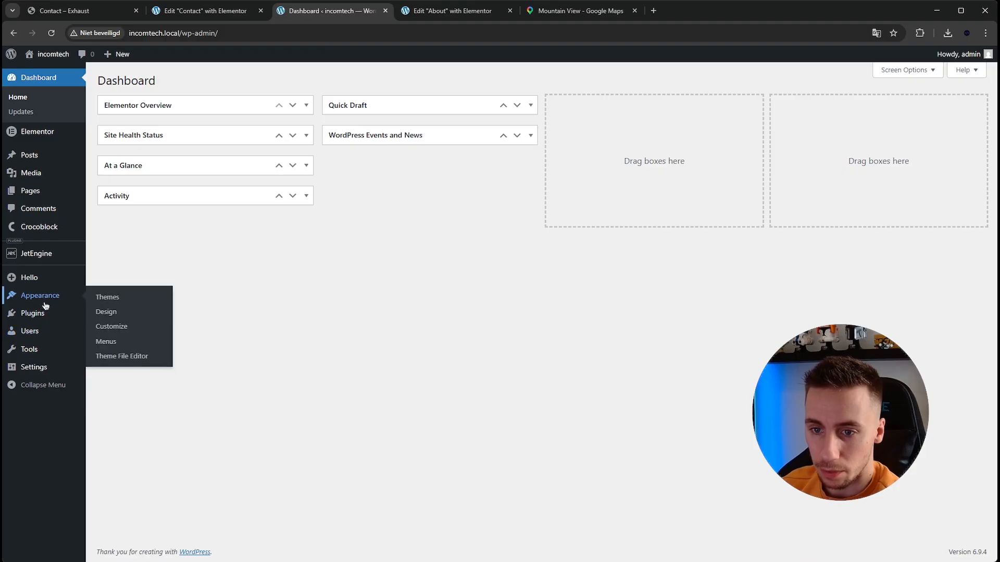
left_click(106, 342)
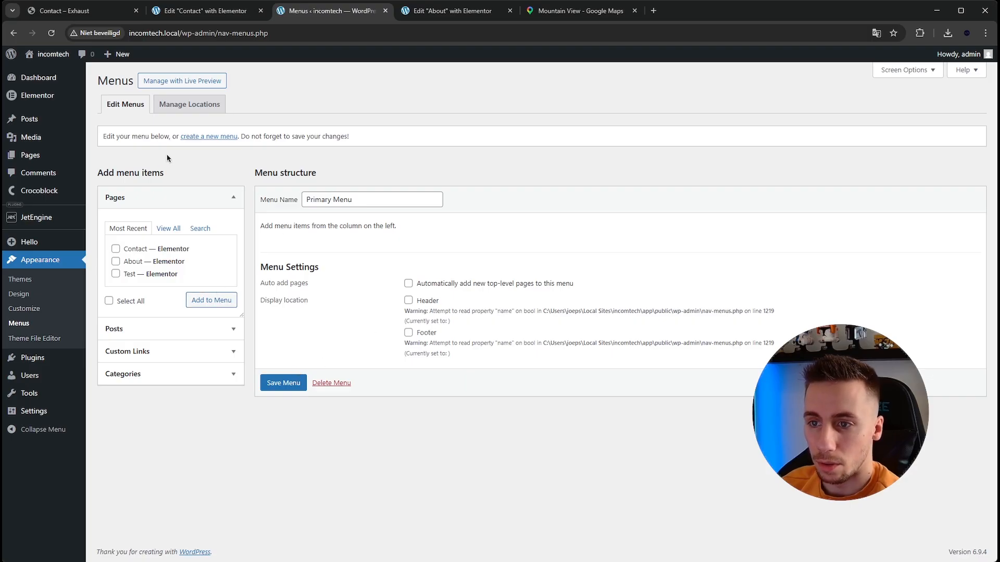
left_click(193, 137)
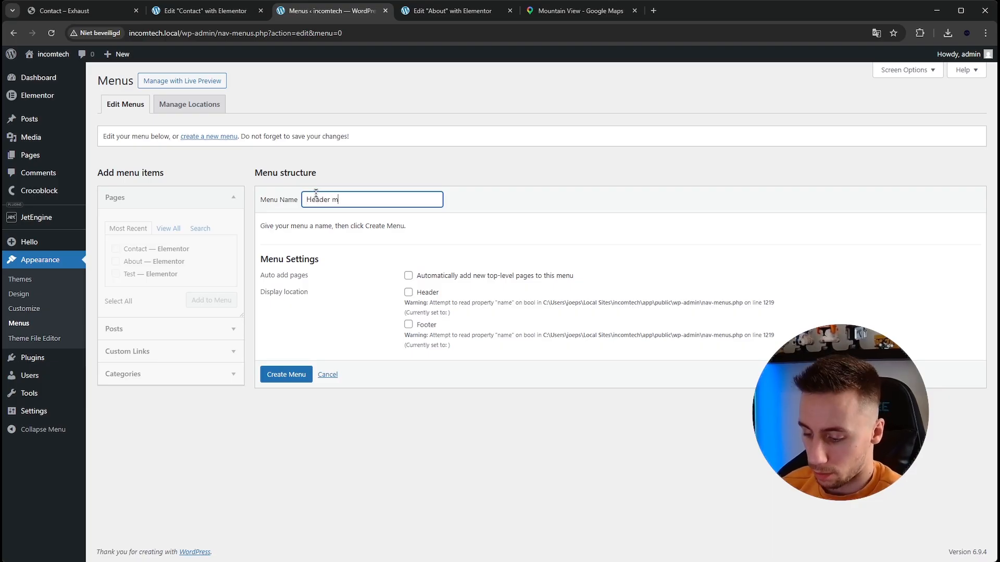
left_click(282, 379)
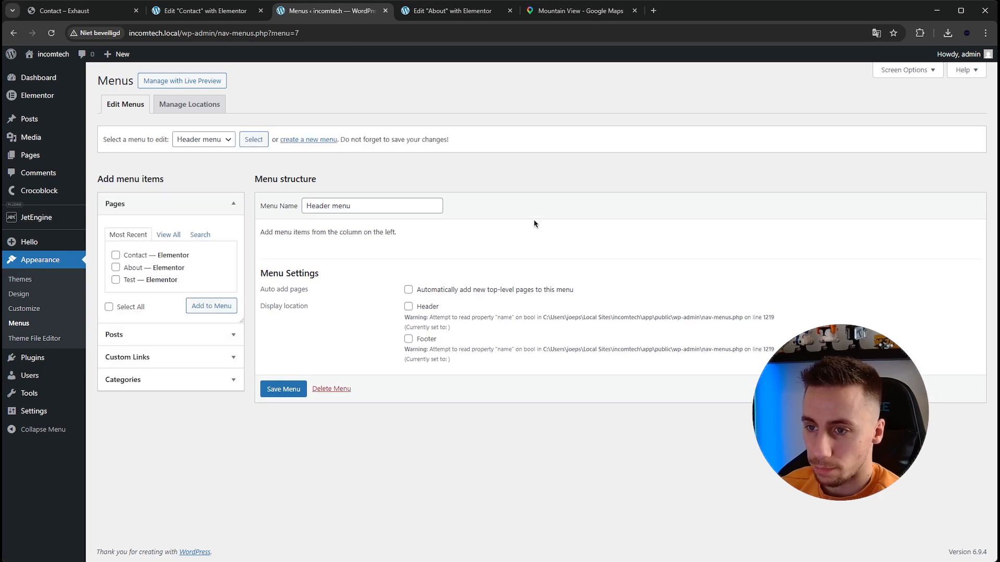
- Add the Home and About pages to Header menu and save it
left_click(176, 236)
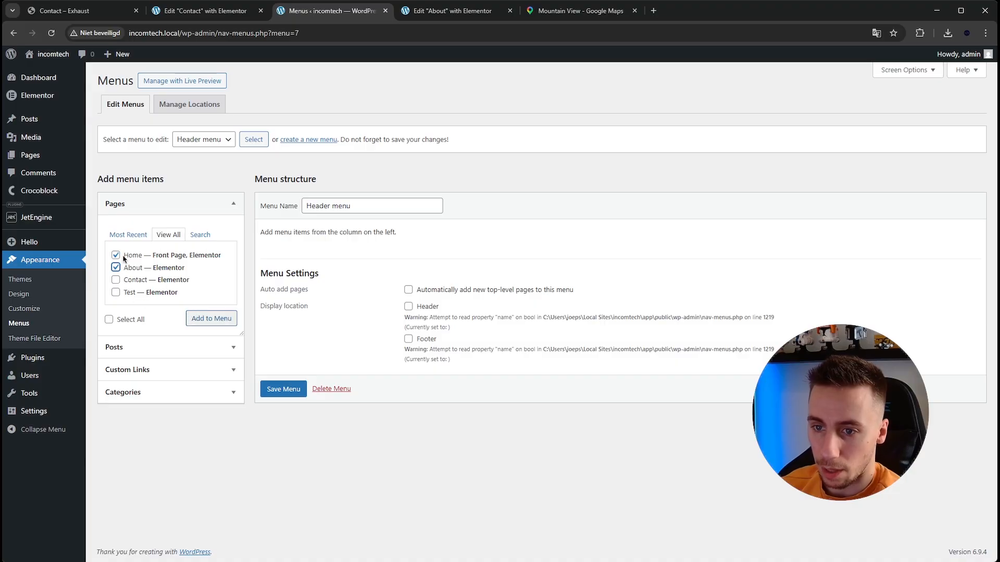
left_click(212, 320)
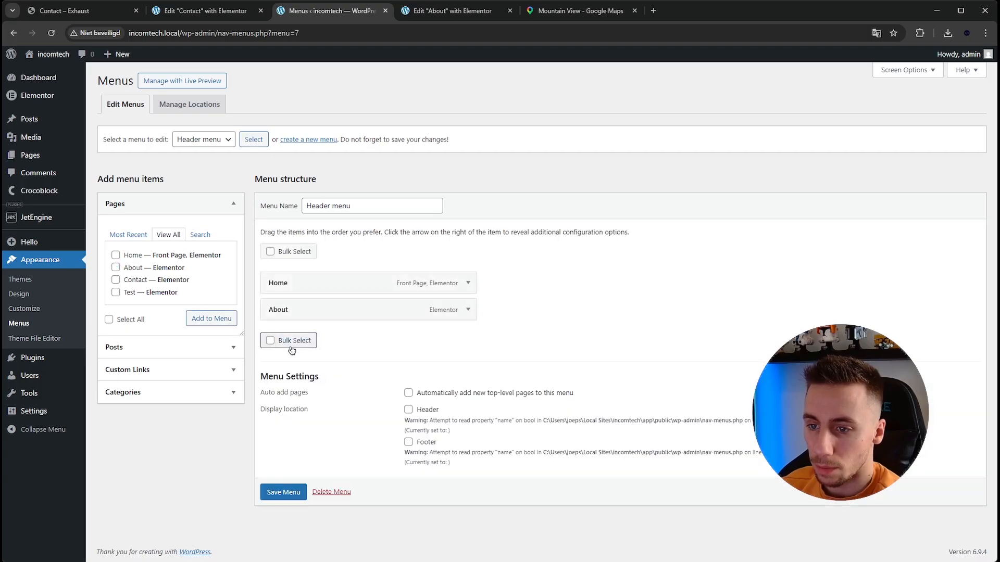
left_click(284, 493)
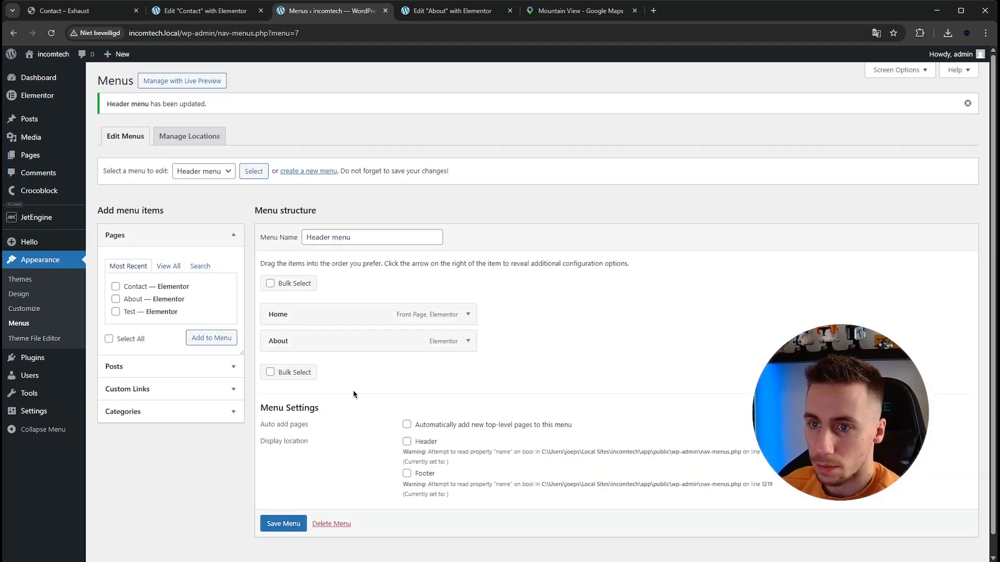
- Open the site's header template in Elementor from the homepage, and close the Contact editor, About editor and Google Maps browser tabs
mouse_move(52, 54)
left_click(48, 72)
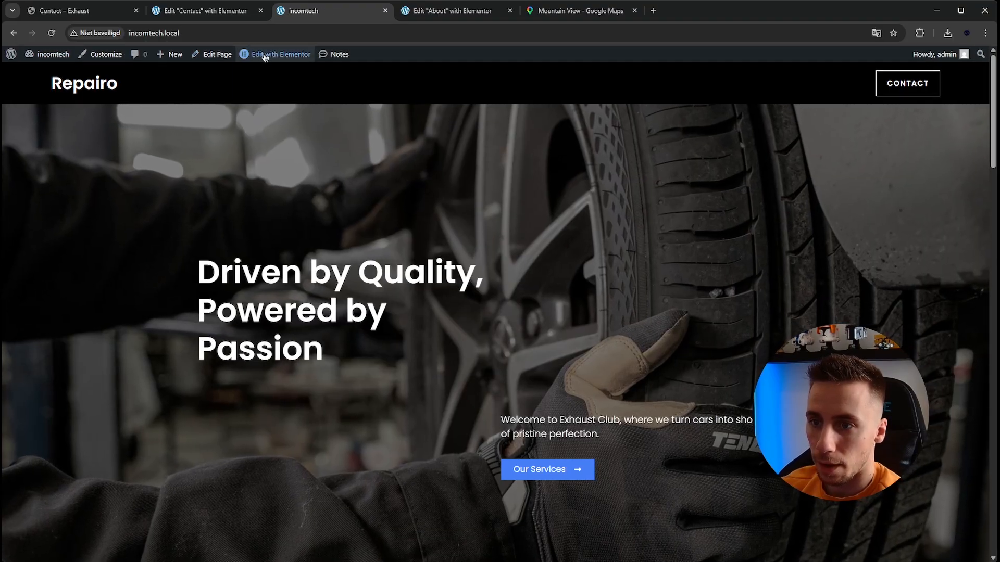
mouse_move(265, 54)
left_click(266, 76)
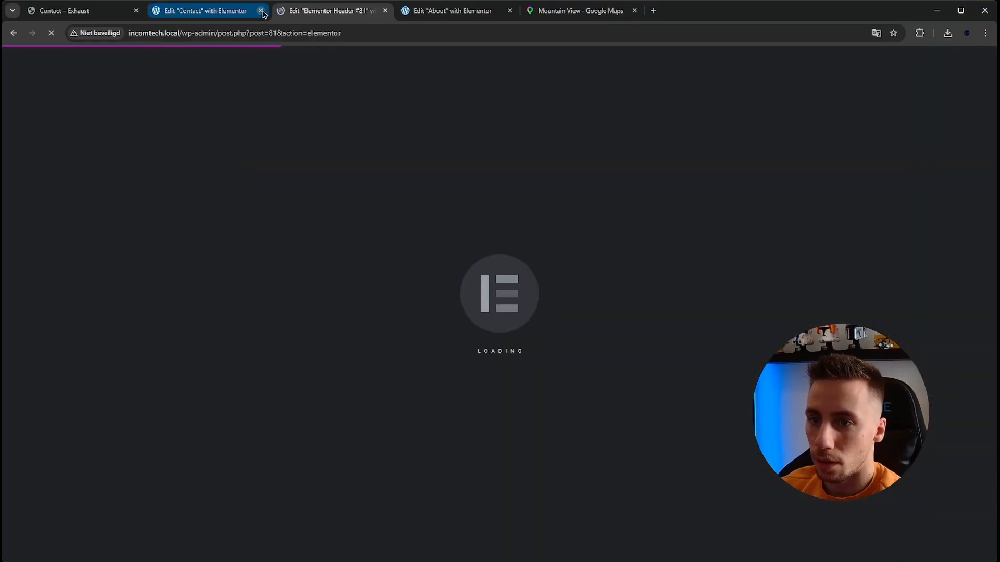
left_click(261, 11)
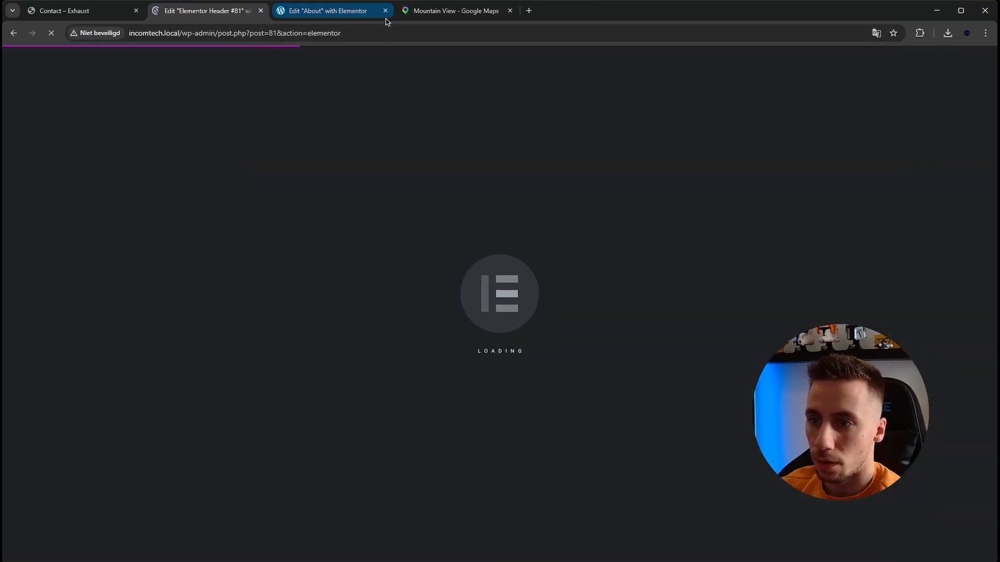
left_click(383, 18)
left_click(386, 10)
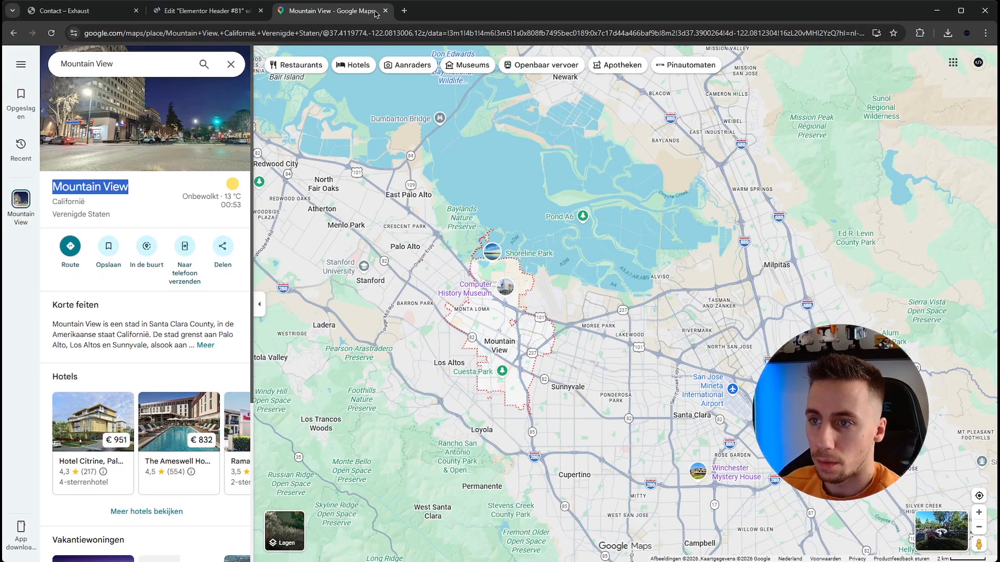
left_click(386, 11)
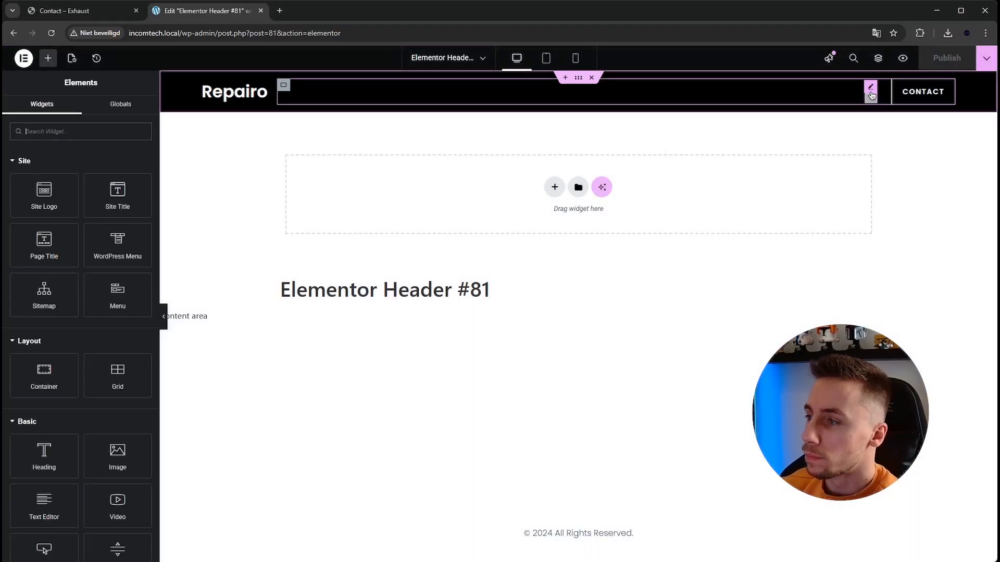
- Assign Header menu to the header's WordPress Menu widget and publish the template
left_click(870, 90)
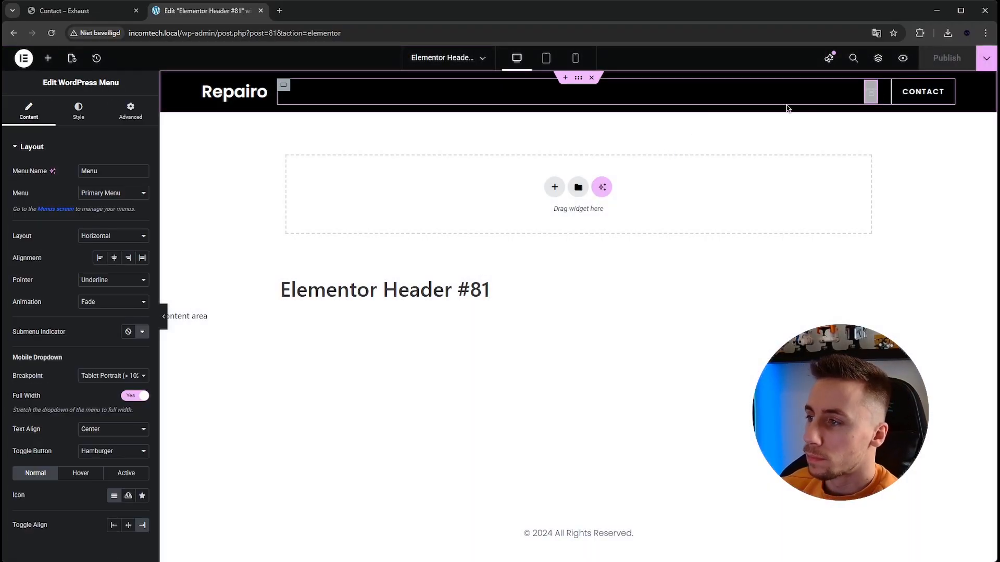
left_click(121, 211)
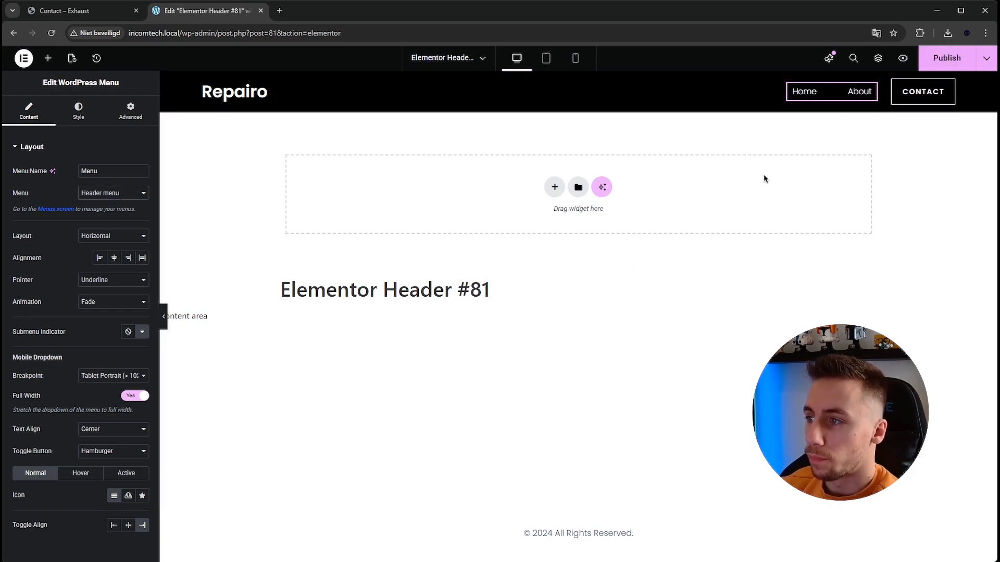
left_click(936, 66)
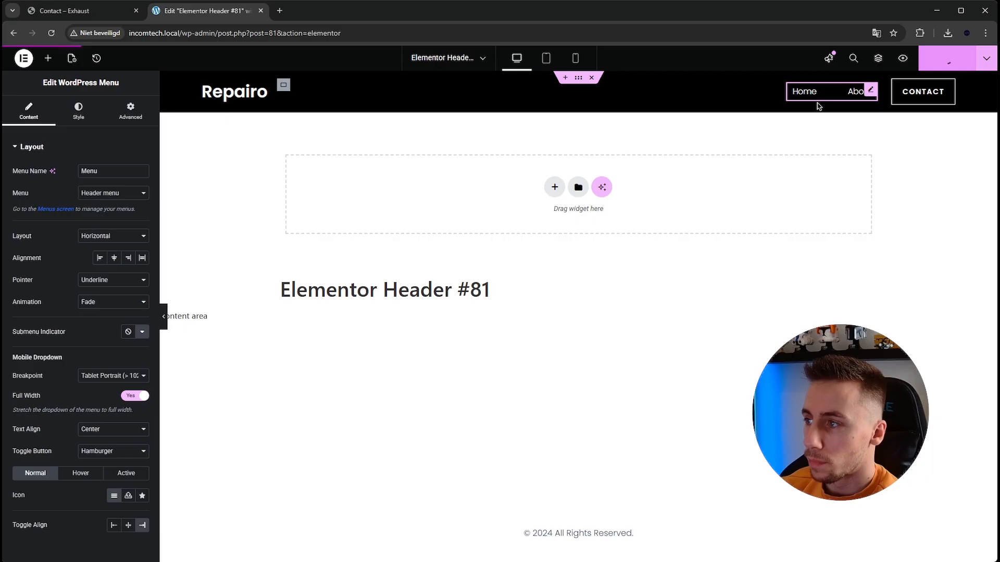
- Exit the header editor, visit the live site and test the header's About, Contact and Home links
left_click(21, 59)
left_click(54, 212)
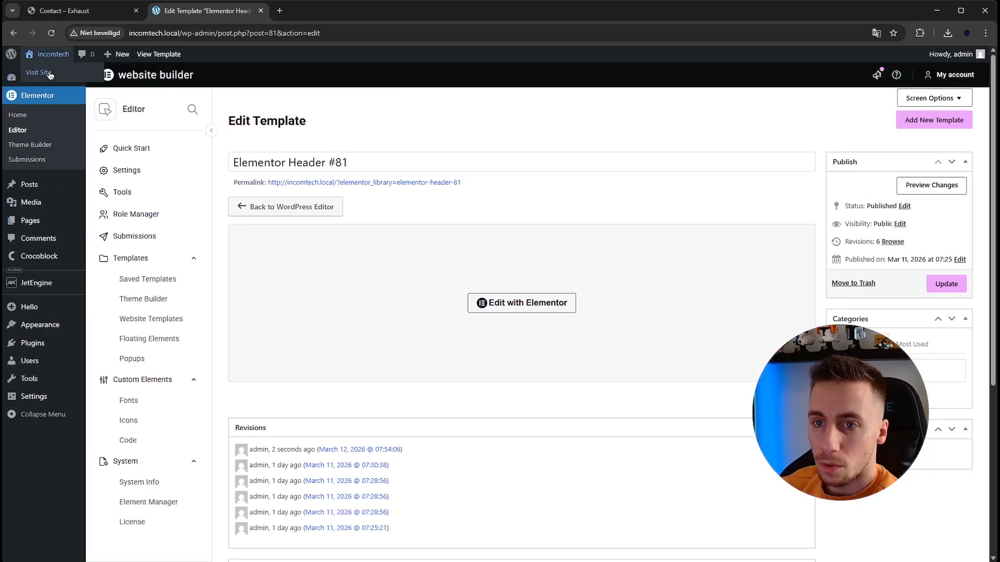
left_click(49, 73)
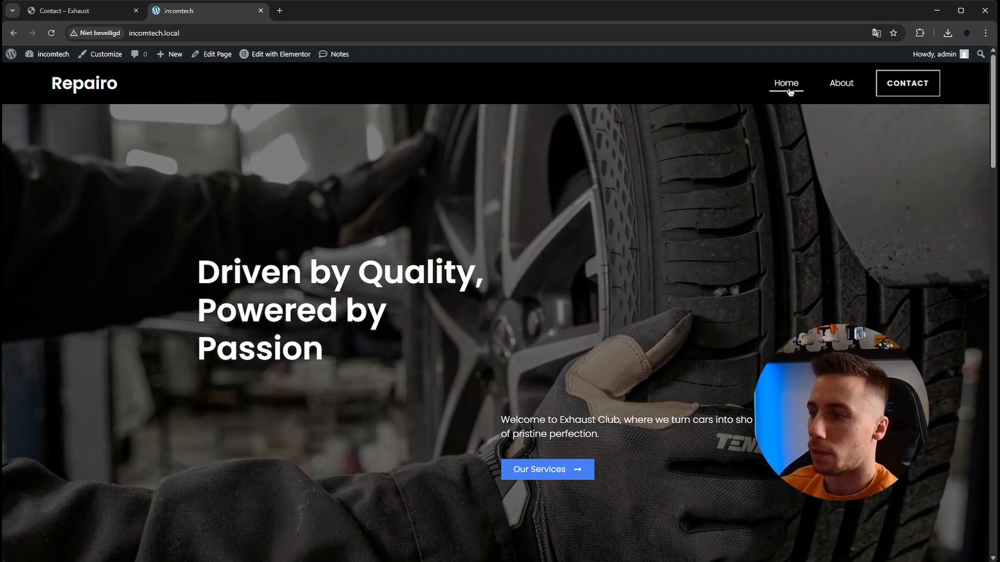
left_click(840, 87)
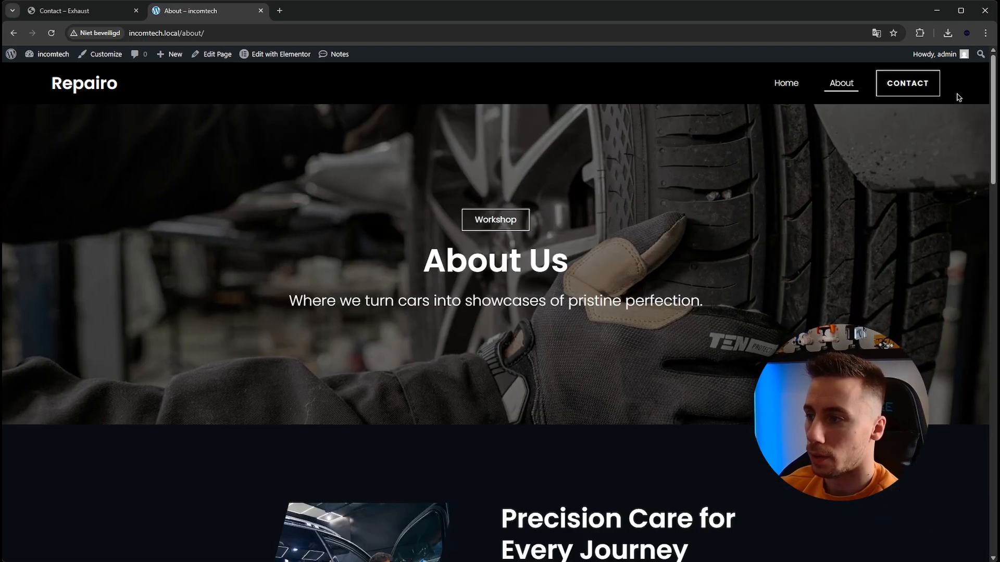
left_click(909, 92)
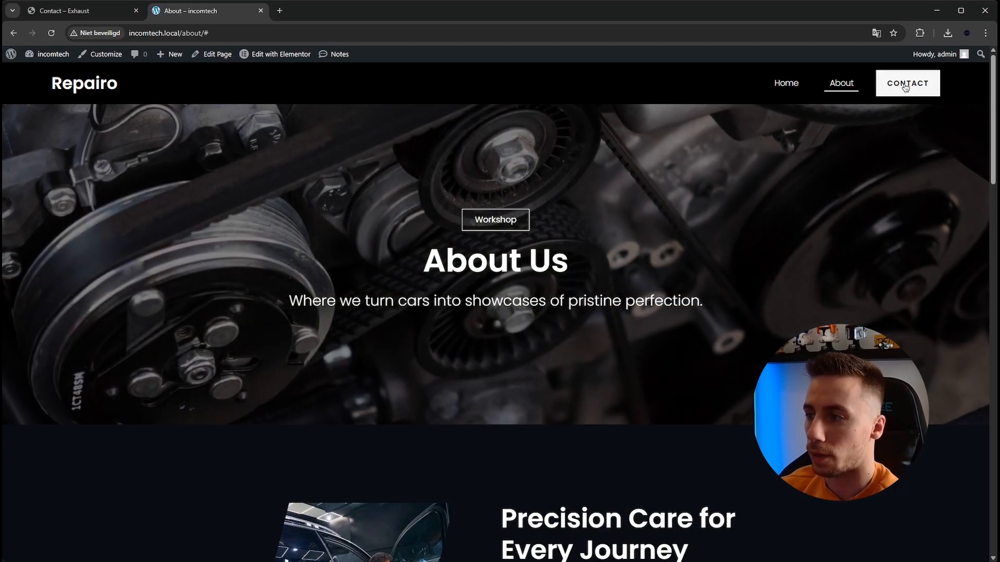
left_click(786, 83)
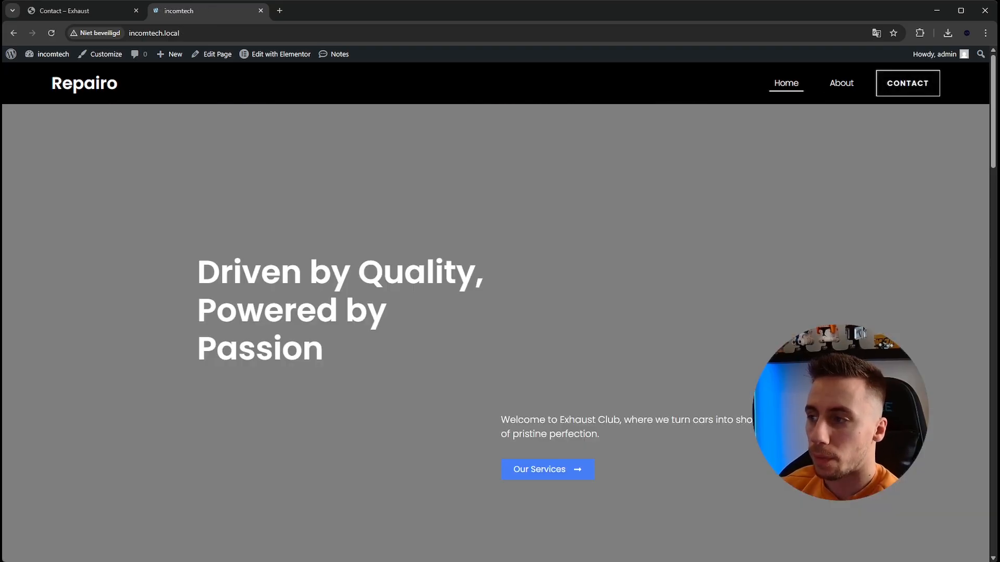